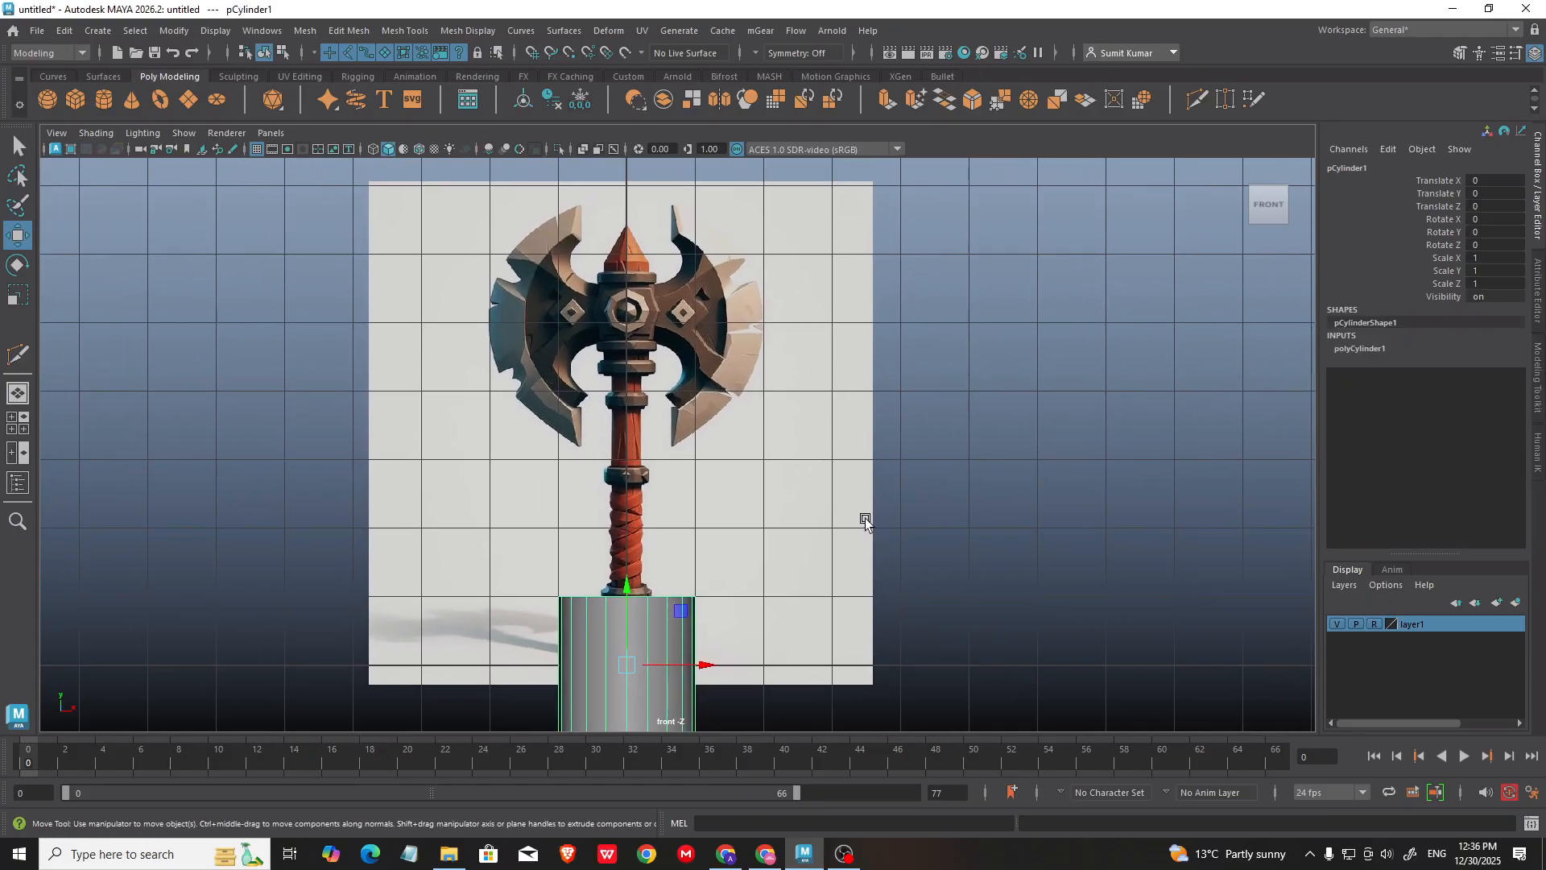
Step: Raise the cylinder over the axe handle to about Y 2.007 and display it in wireframe
scroll(805, 547, up, 1)
alt+middle_drag(730, 595, 768, 550)
drag(662, 581, 716, 428)
alt+right_drag(743, 396, 784, 385)
key(4)
alt+right_drag(736, 529, 798, 516)
Step: Set the cylinder's Subdivisions Axis to 24
click(1361, 348)
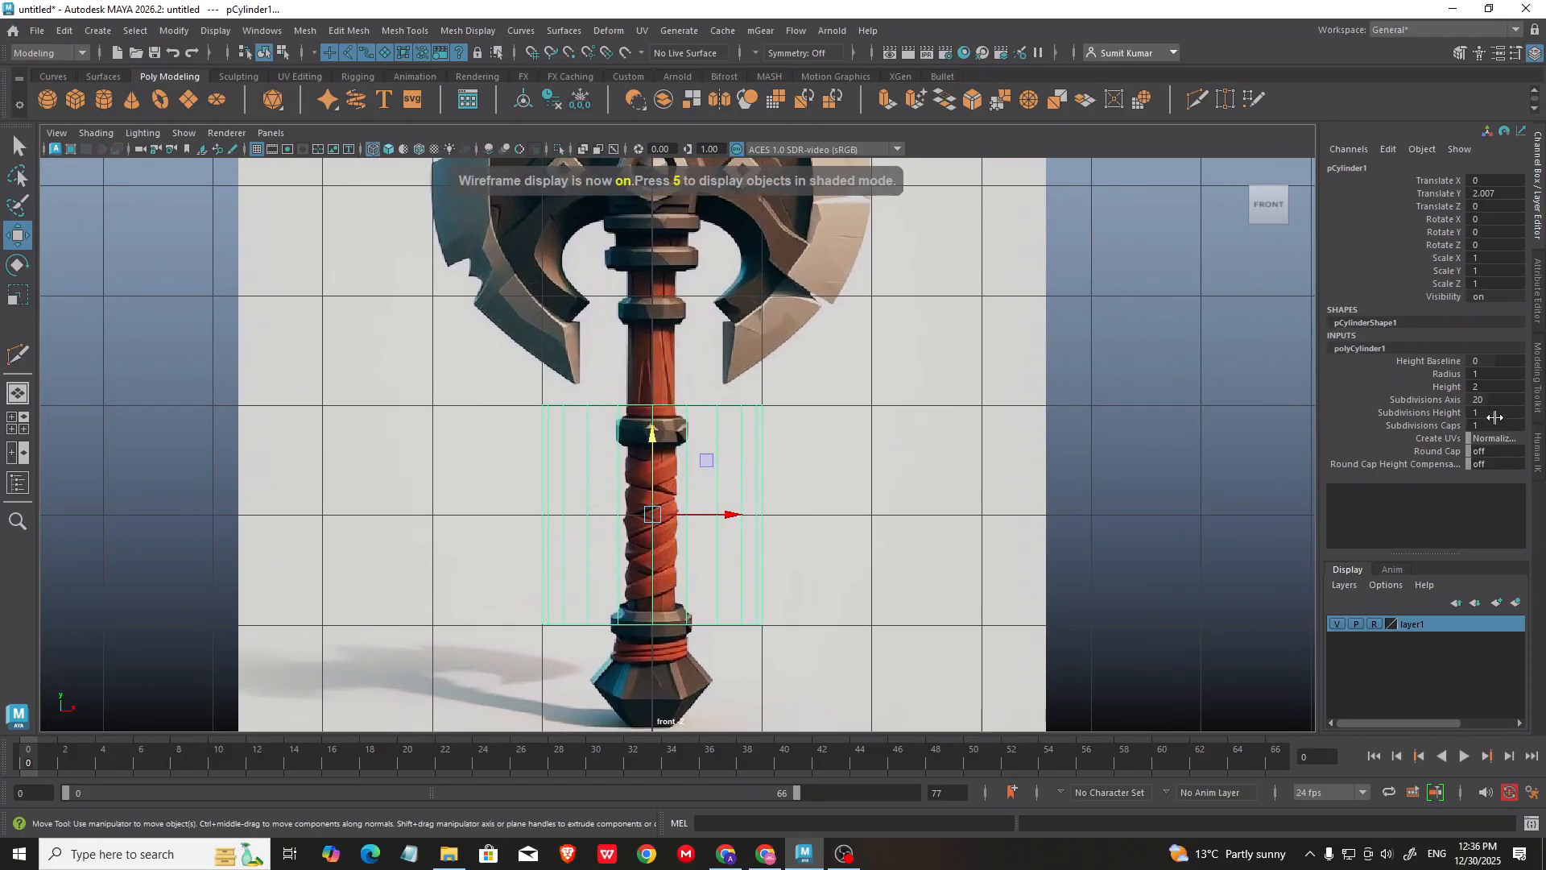
double_click(1492, 400)
text(2)
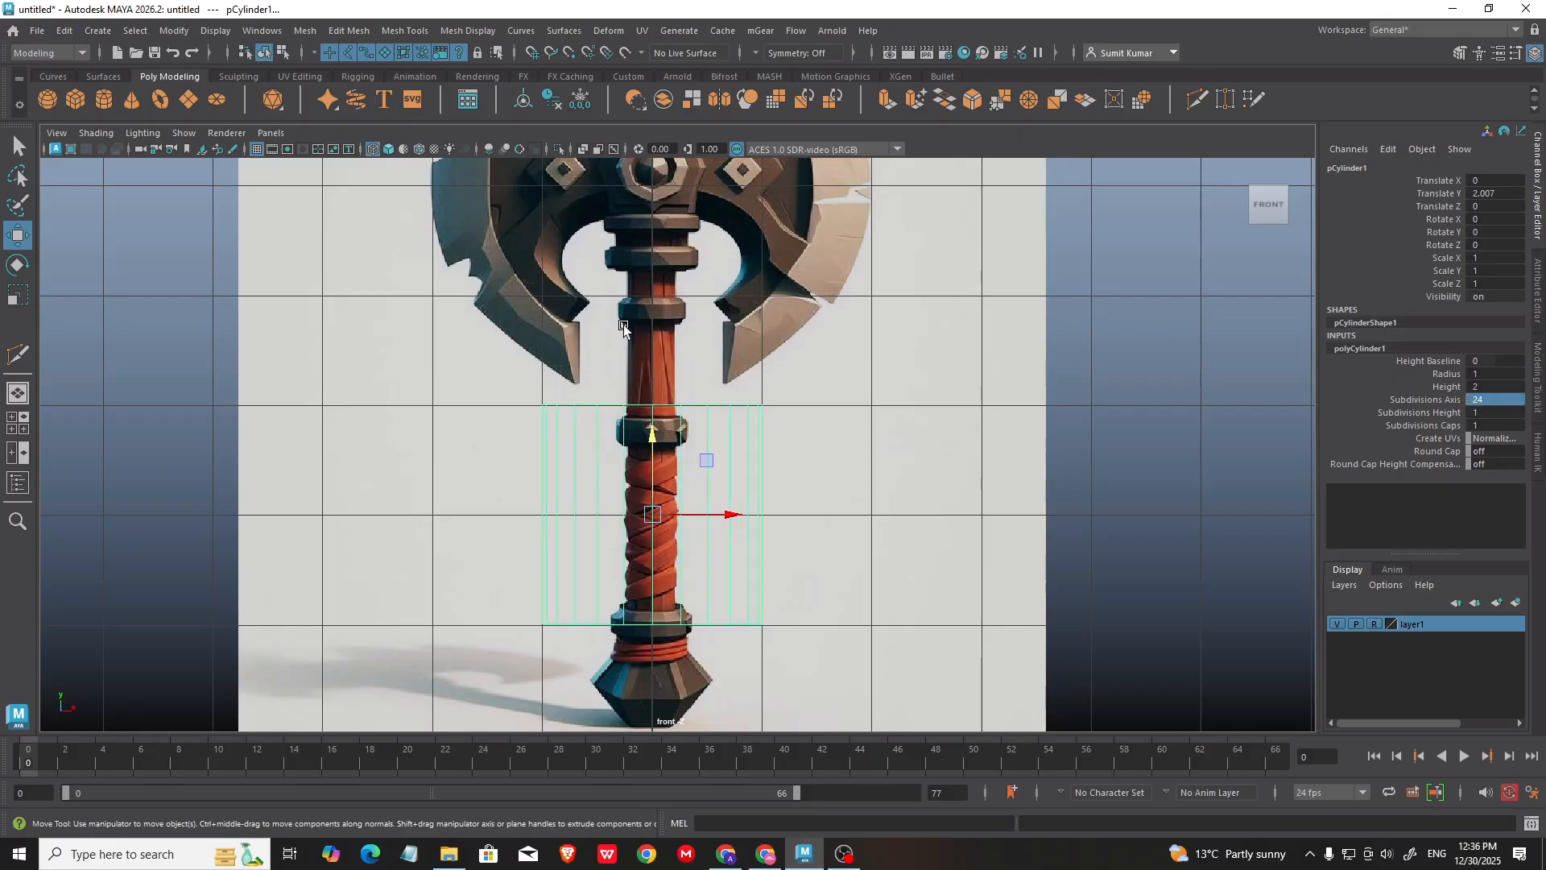
Step: Scale the cylinder down uniformly to about 0.259, close to the handle's width
alt+right_drag(644, 439, 681, 447)
alt+middle_drag(682, 447, 678, 430)
key(r)
drag(647, 503, 495, 405)
alt+middle_drag(649, 395, 656, 438)
alt+right_drag(660, 443, 707, 464)
Step: Move the cylinder up to the wooden handle section above the studded ring, at about Y 3.161
key(w)
drag(658, 499, 675, 336)
alt+right_drag(680, 354, 987, 737)
alt+middle_drag(651, 410, 698, 447)
mouse_move(670, 315)
mouse_down()
mouse_move(694, 171)
mouse_move(675, 343)
mouse_up()
alt+middle_drag(654, 324, 663, 384)
alt+right_drag(665, 389, 766, 502)
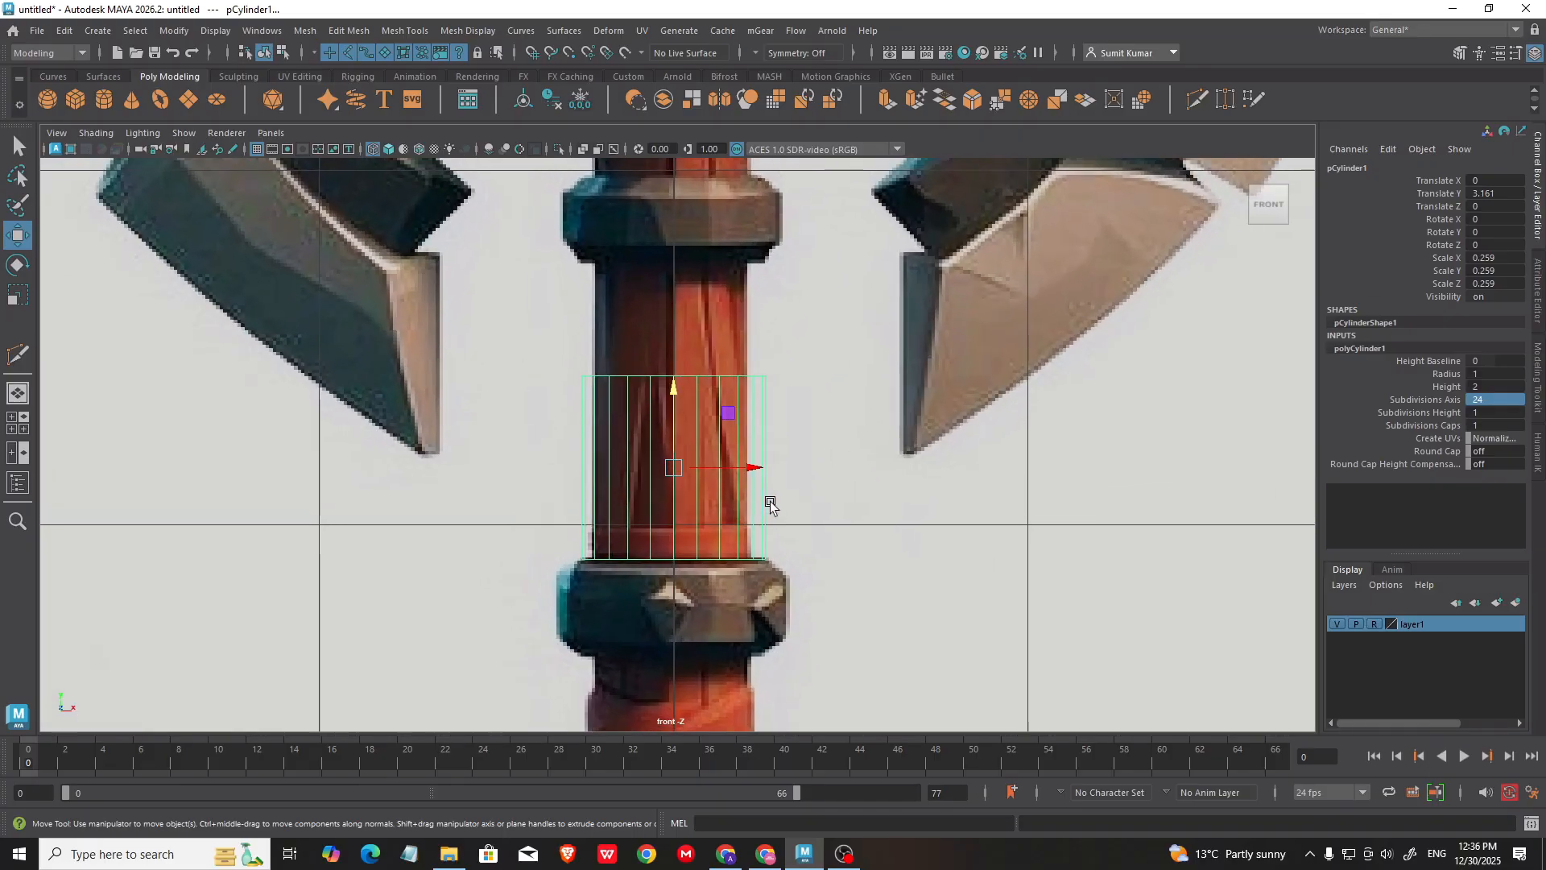
Step: Match the cylinder to the handle's width with a uniform scale of about 0.227 and seat it at about Y 3.125
key(r)
drag(674, 466, 655, 452)
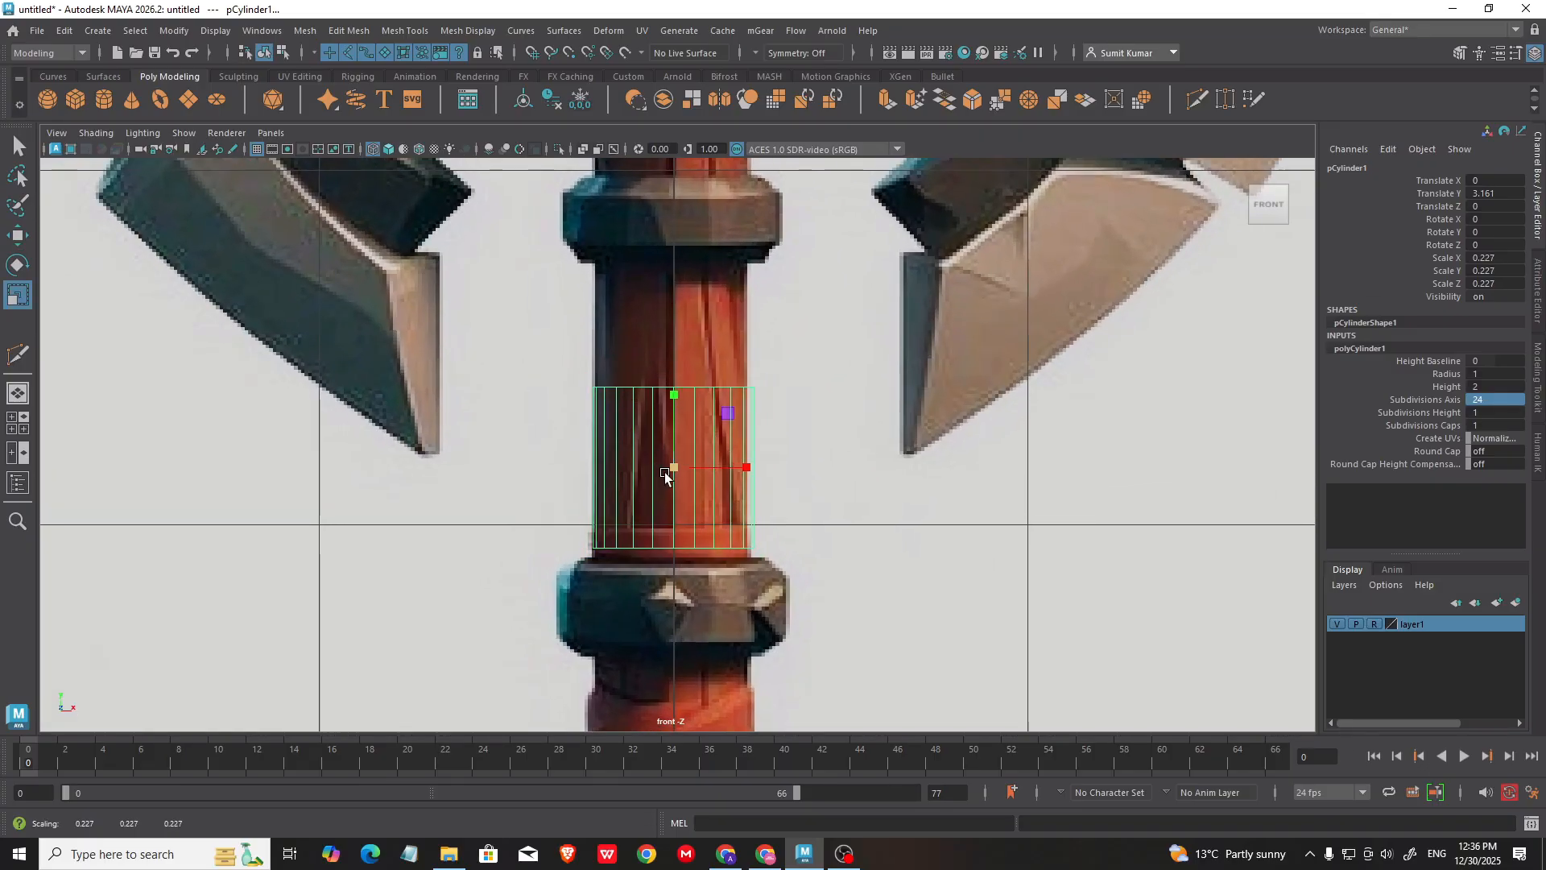
alt+middle_drag(664, 472, 666, 410)
key(w)
drag(670, 341, 678, 351)
alt+middle_drag(1180, 374, 1104, 407)
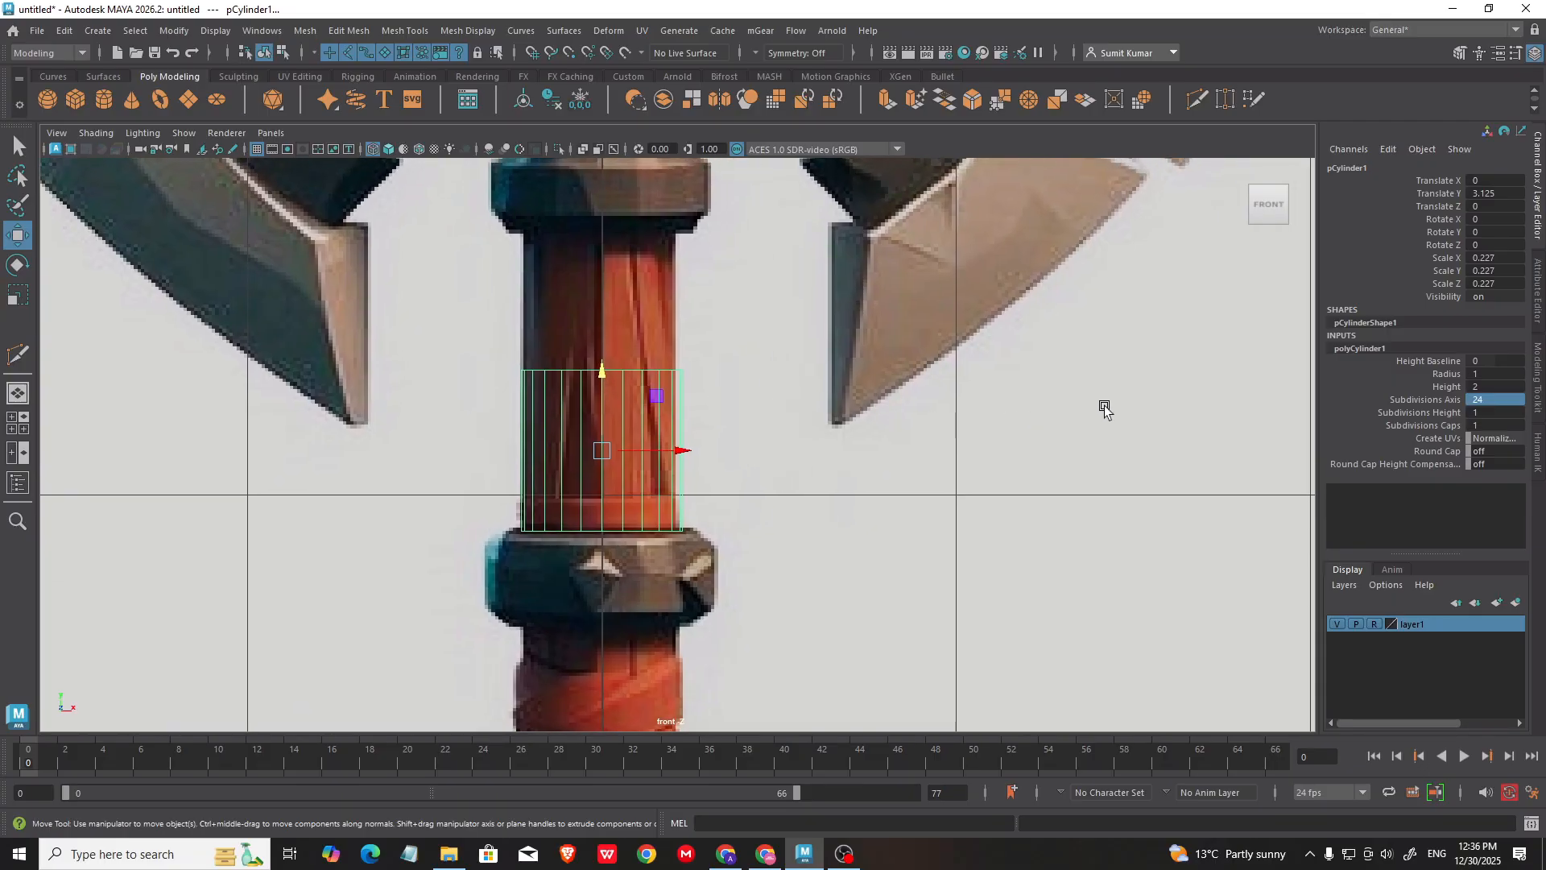
Step: Raise the cylinder's top vertices to the underside of the next ring up the handle, and return to object mode
right_drag(1104, 406, 999, 396)
alt+middle_drag(702, 338, 778, 404)
drag(513, 363, 809, 475)
alt+middle_drag(749, 394, 765, 466)
drag(694, 435, 723, 300)
alt+middle_drag(702, 353, 697, 391)
scroll(681, 474, down, 3)
right_drag(683, 458, 755, 345)
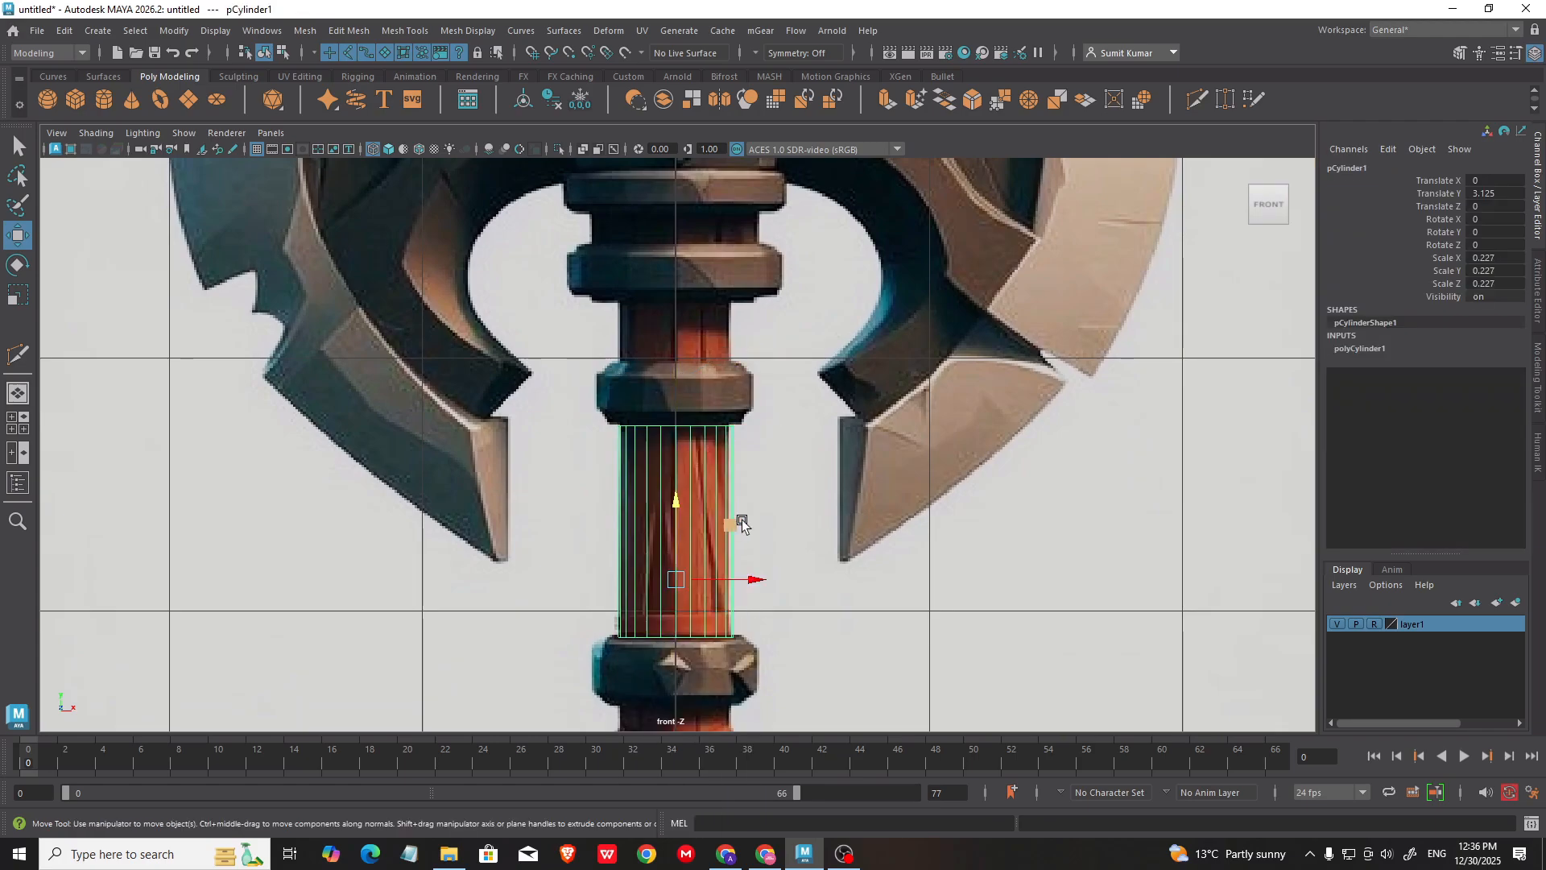
Step: Extend the cylinder's top vertices up to the underside of the lower collar beneath the axe head, at about Y 4.224
alt+middle_drag(738, 522, 698, 534)
scroll(698, 421, up, 1)
alt+middle_drag(694, 370, 687, 446)
scroll(692, 490, down, 3)
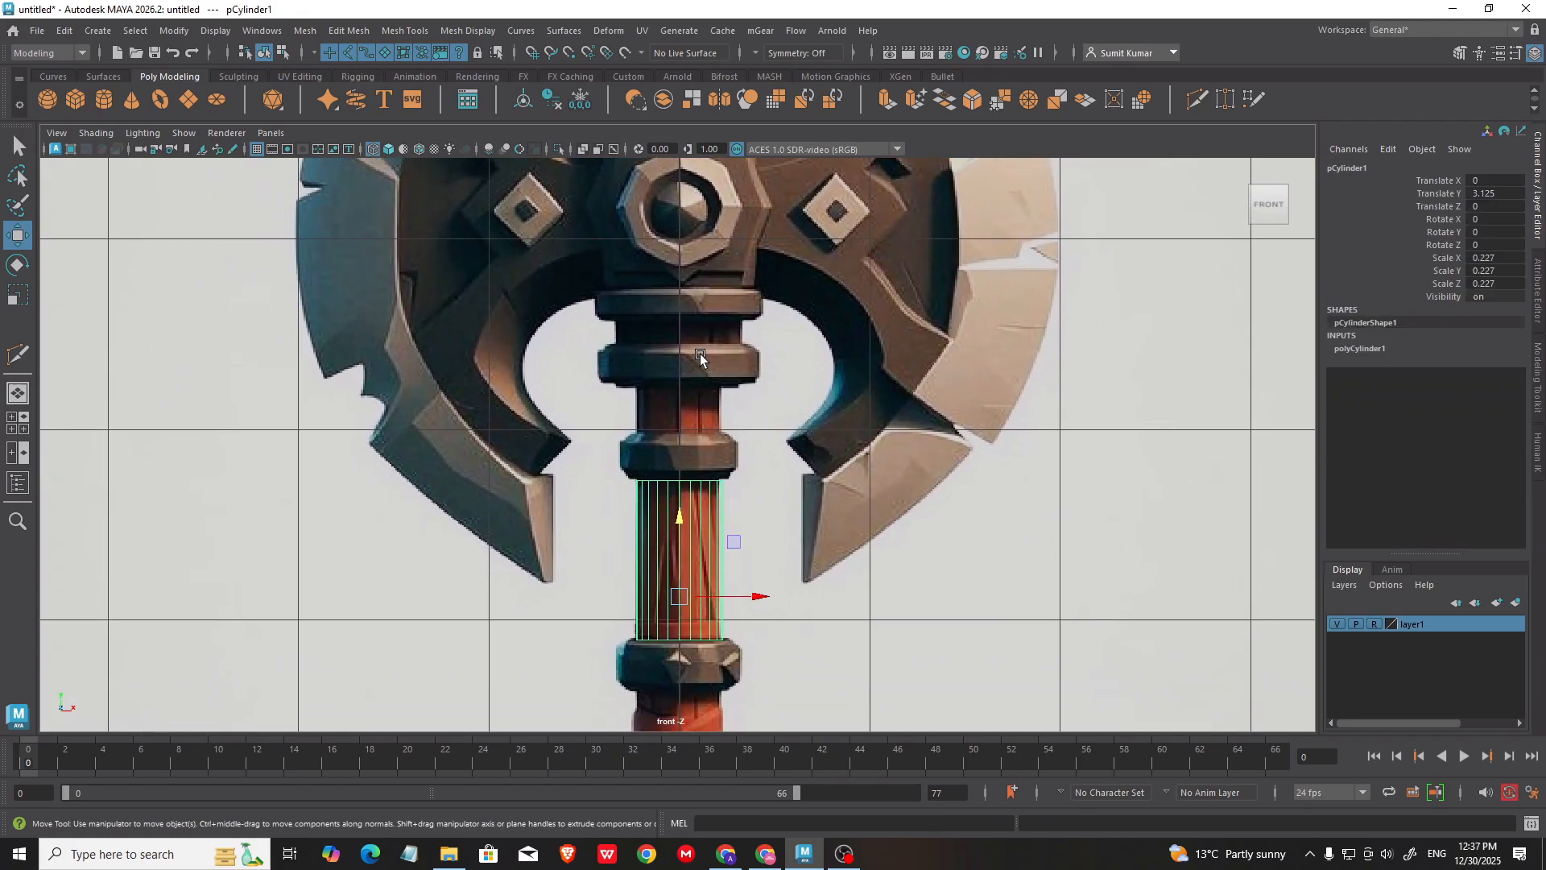
alt+middle_drag(781, 427, 717, 424)
right_drag(718, 424, 673, 427)
drag(715, 443, 527, 482)
alt+middle_drag(697, 441, 688, 282)
scroll(664, 492, up, 2)
drag(698, 271, 700, 263)
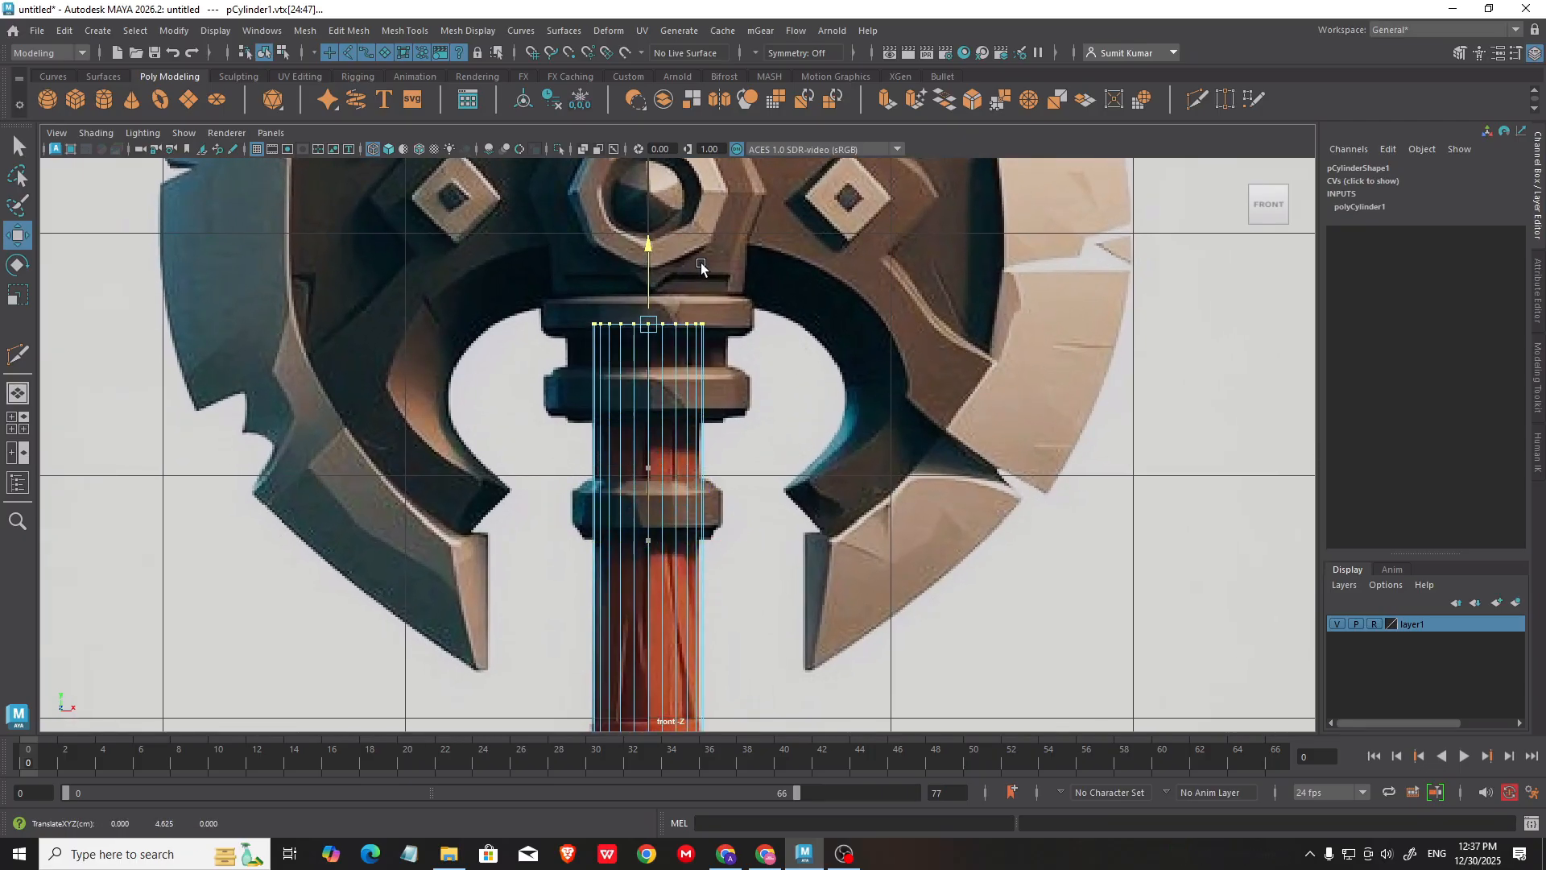
alt+middle_drag(731, 270, 673, 524)
scroll(681, 585, down, 1)
drag(655, 518, 679, 598)
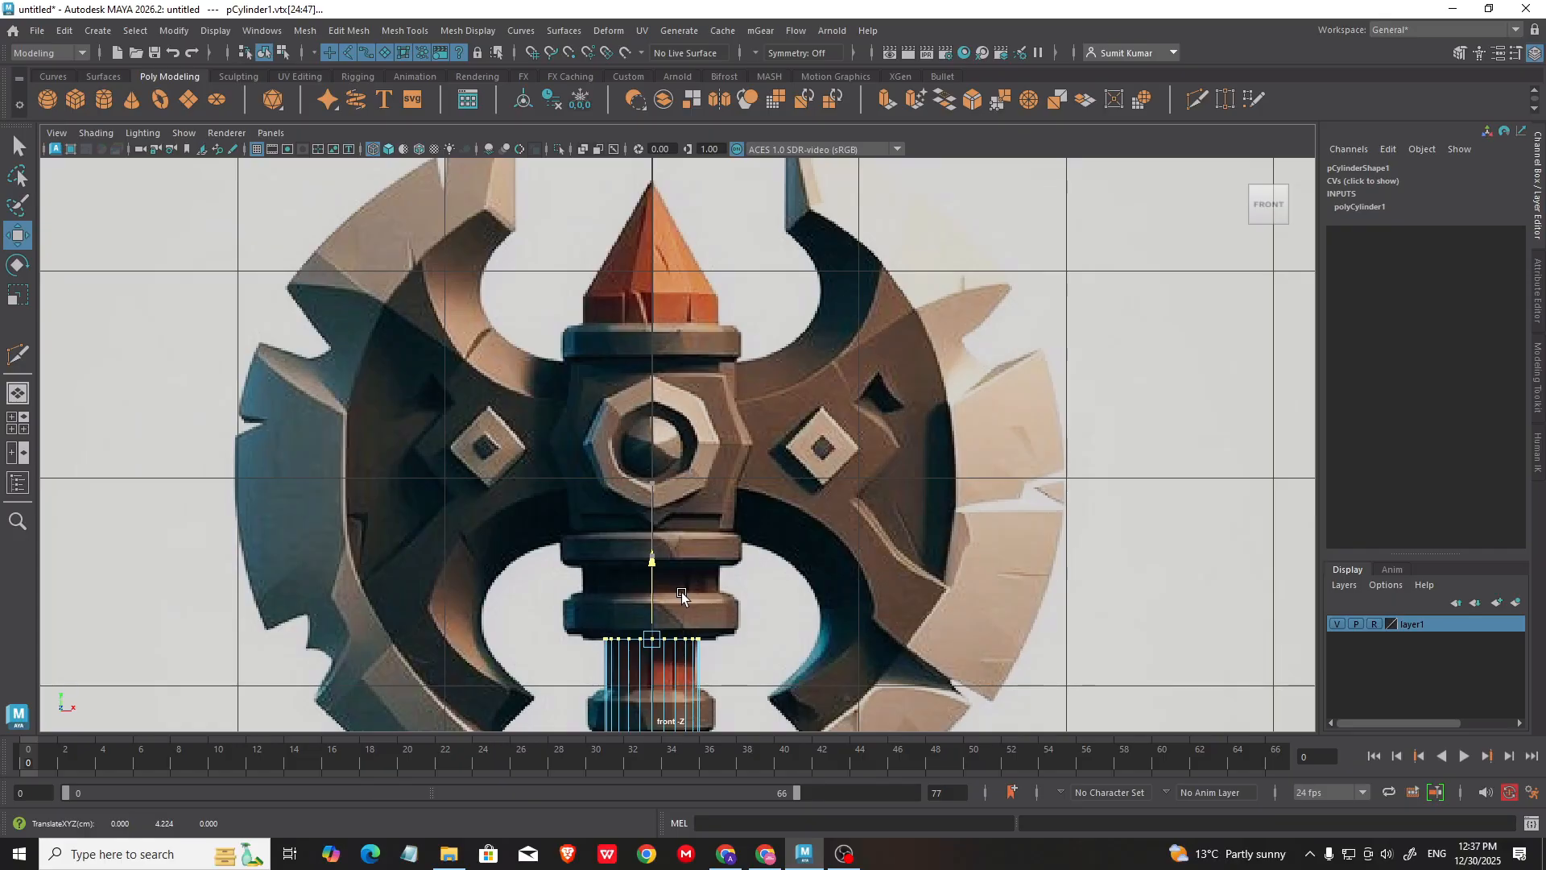
alt+middle_drag(682, 595, 692, 424)
Step: Extrude the cylinder's top cap faces upward to the upper collar beneath the axe head, at about Y 4.734
right_click(1114, 344)
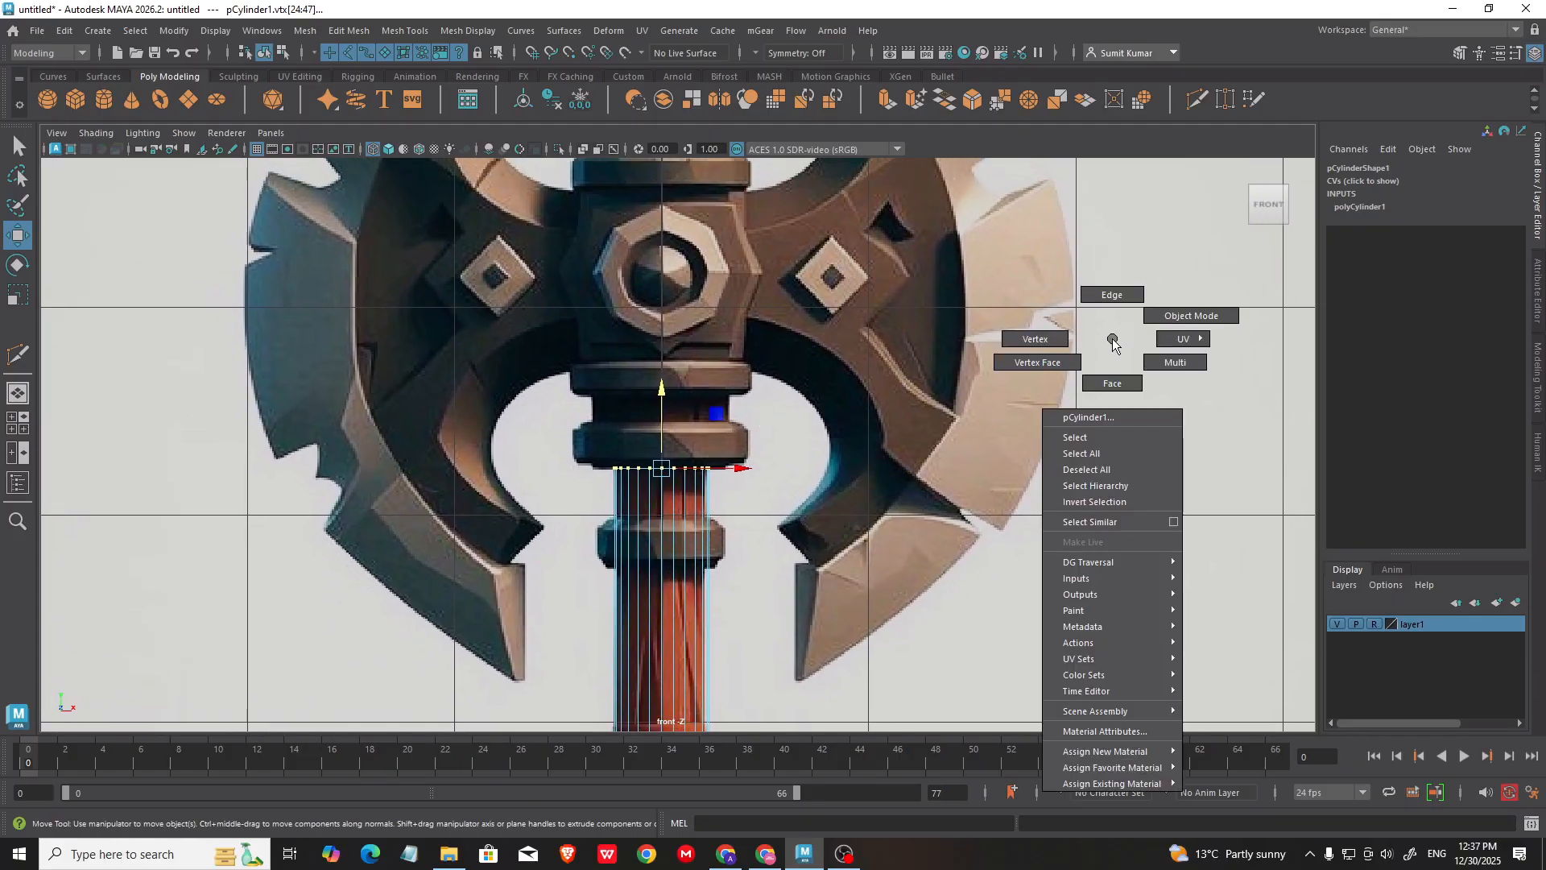
right_drag(1113, 341, 1117, 367)
drag(514, 384, 396, 597)
alt+middle_drag(676, 434, 634, 498)
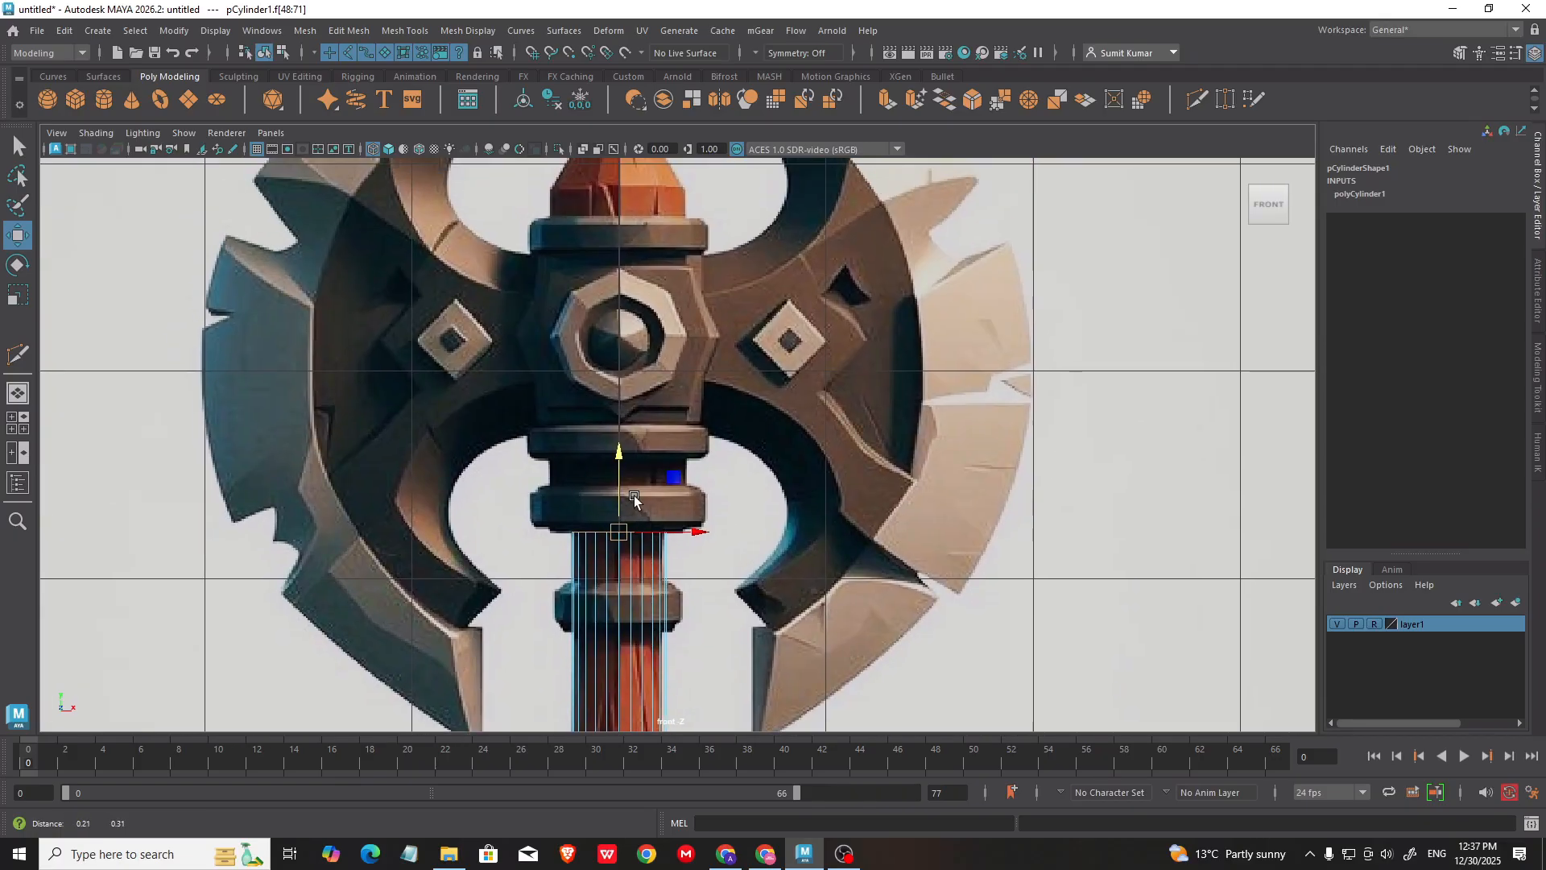
shift+drag(634, 500, 634, 475)
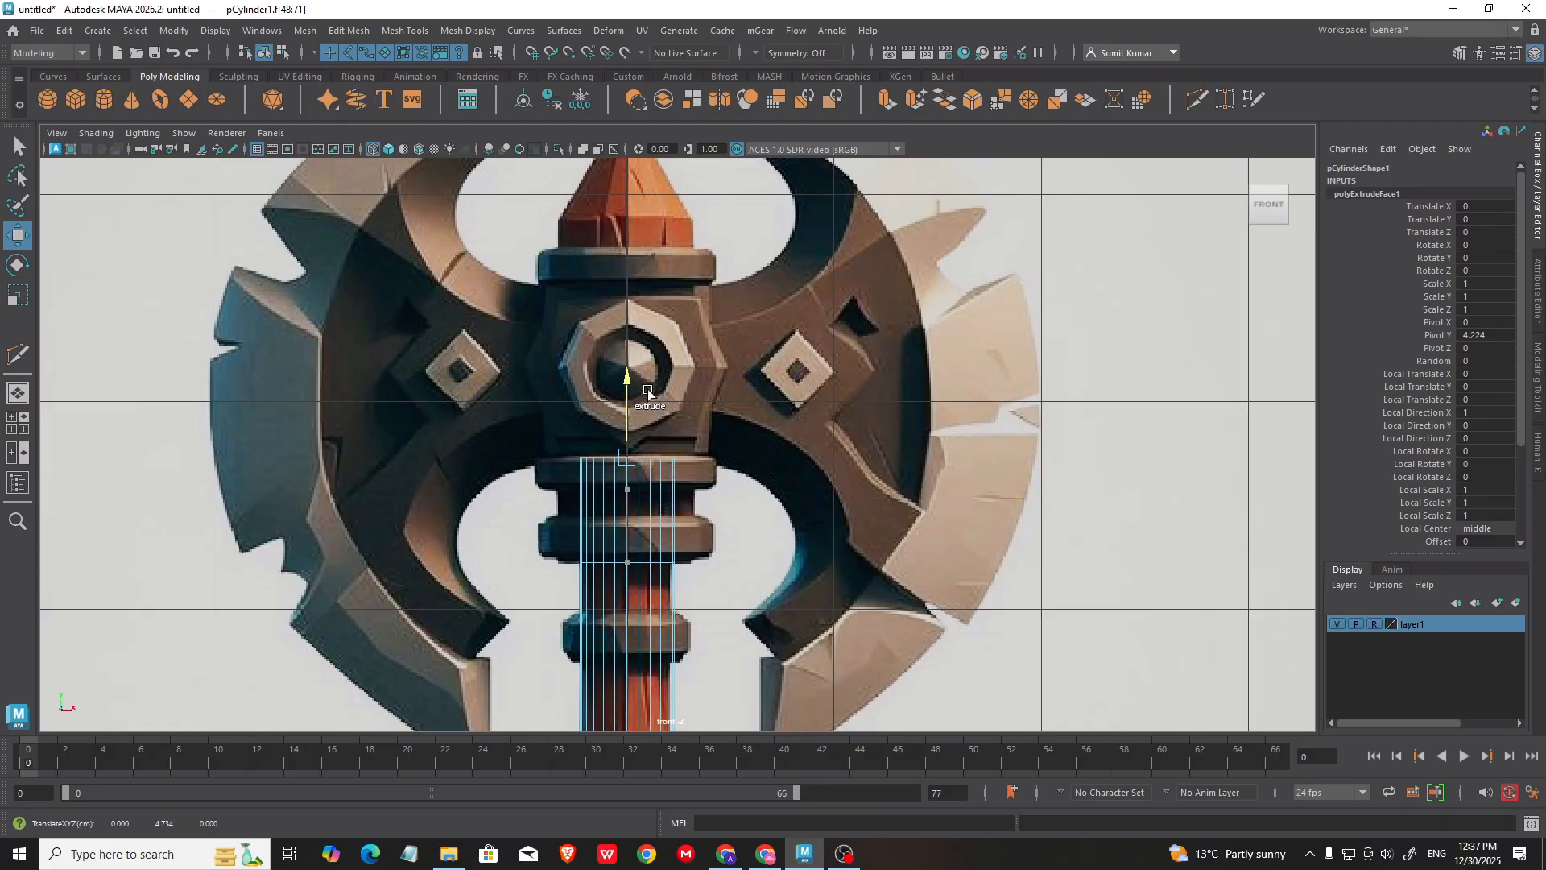
Step: Extrude the new upper section's side faces outward with a Local Translate Z of 0.11
key(ctrl+e)
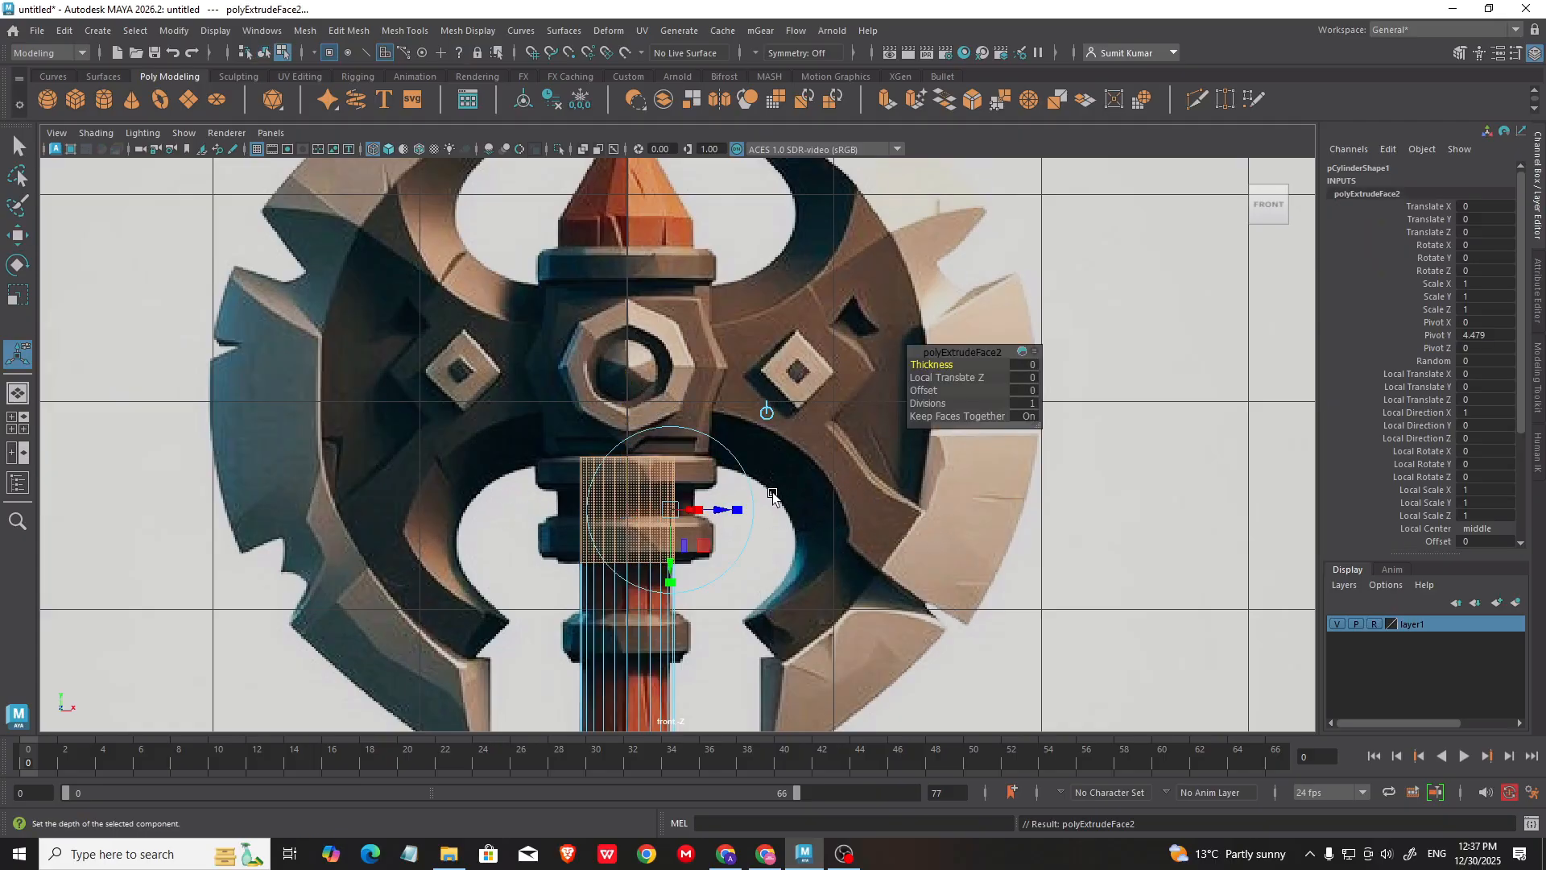
key(ctrl+z)
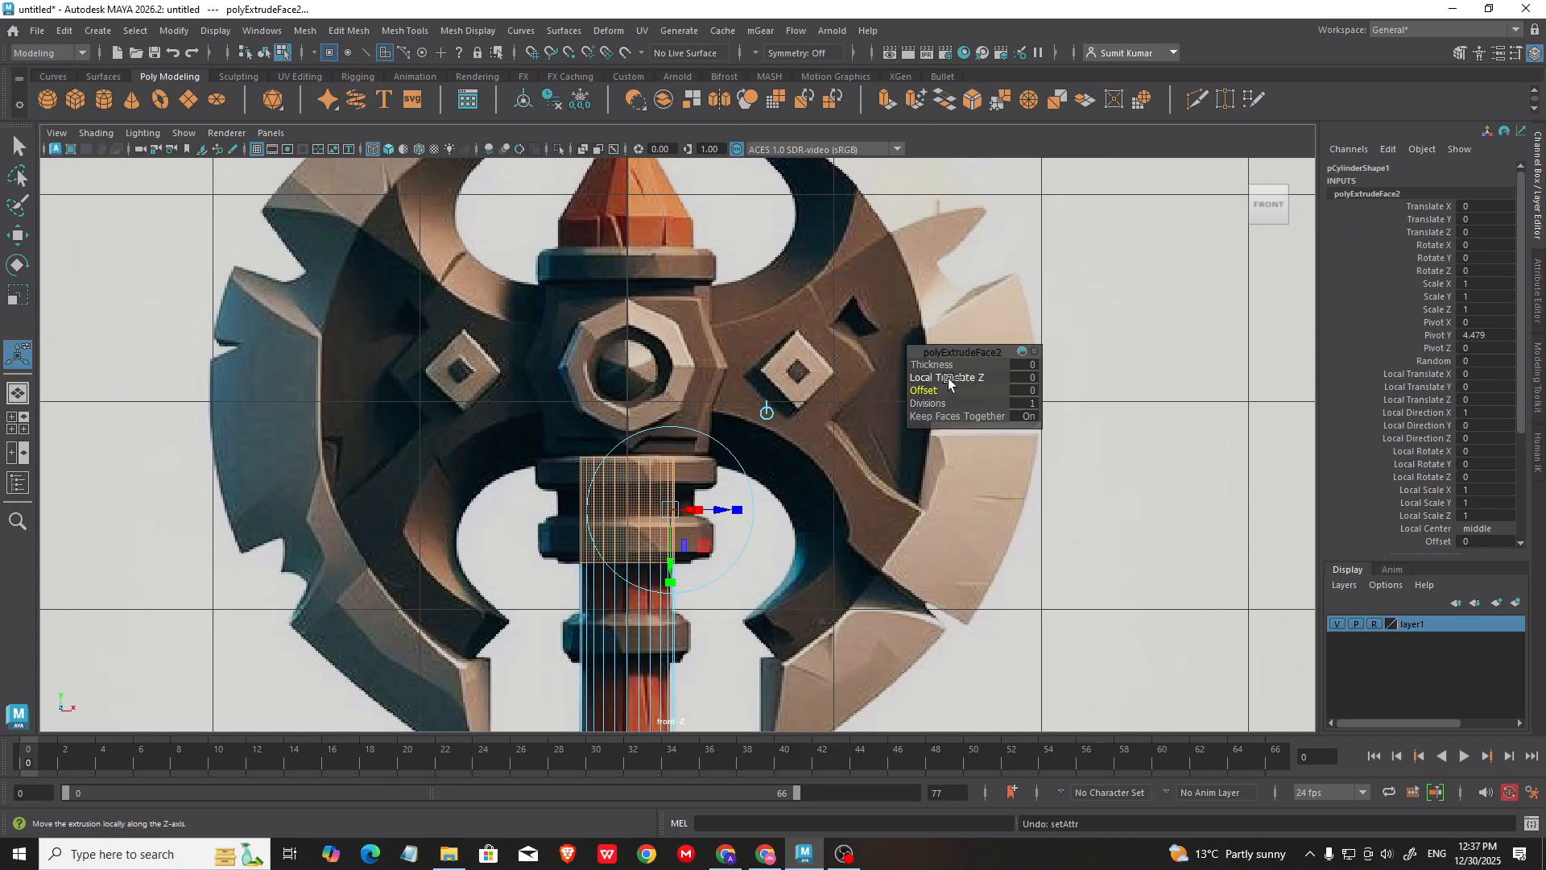
drag(952, 377, 958, 377)
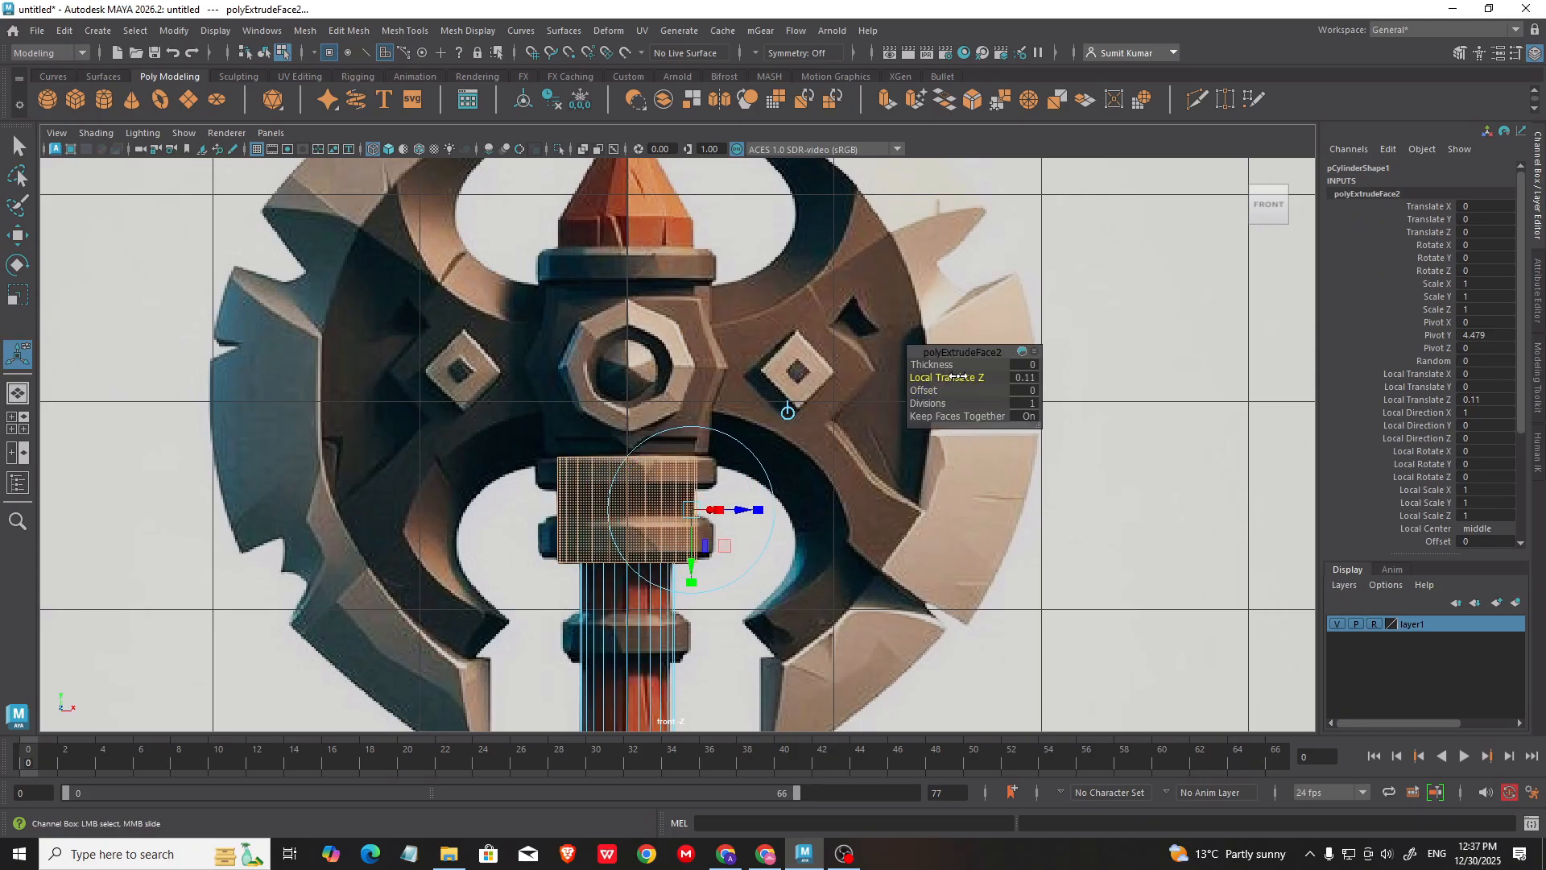
key(w)
key(space)
key(space)
key(f)
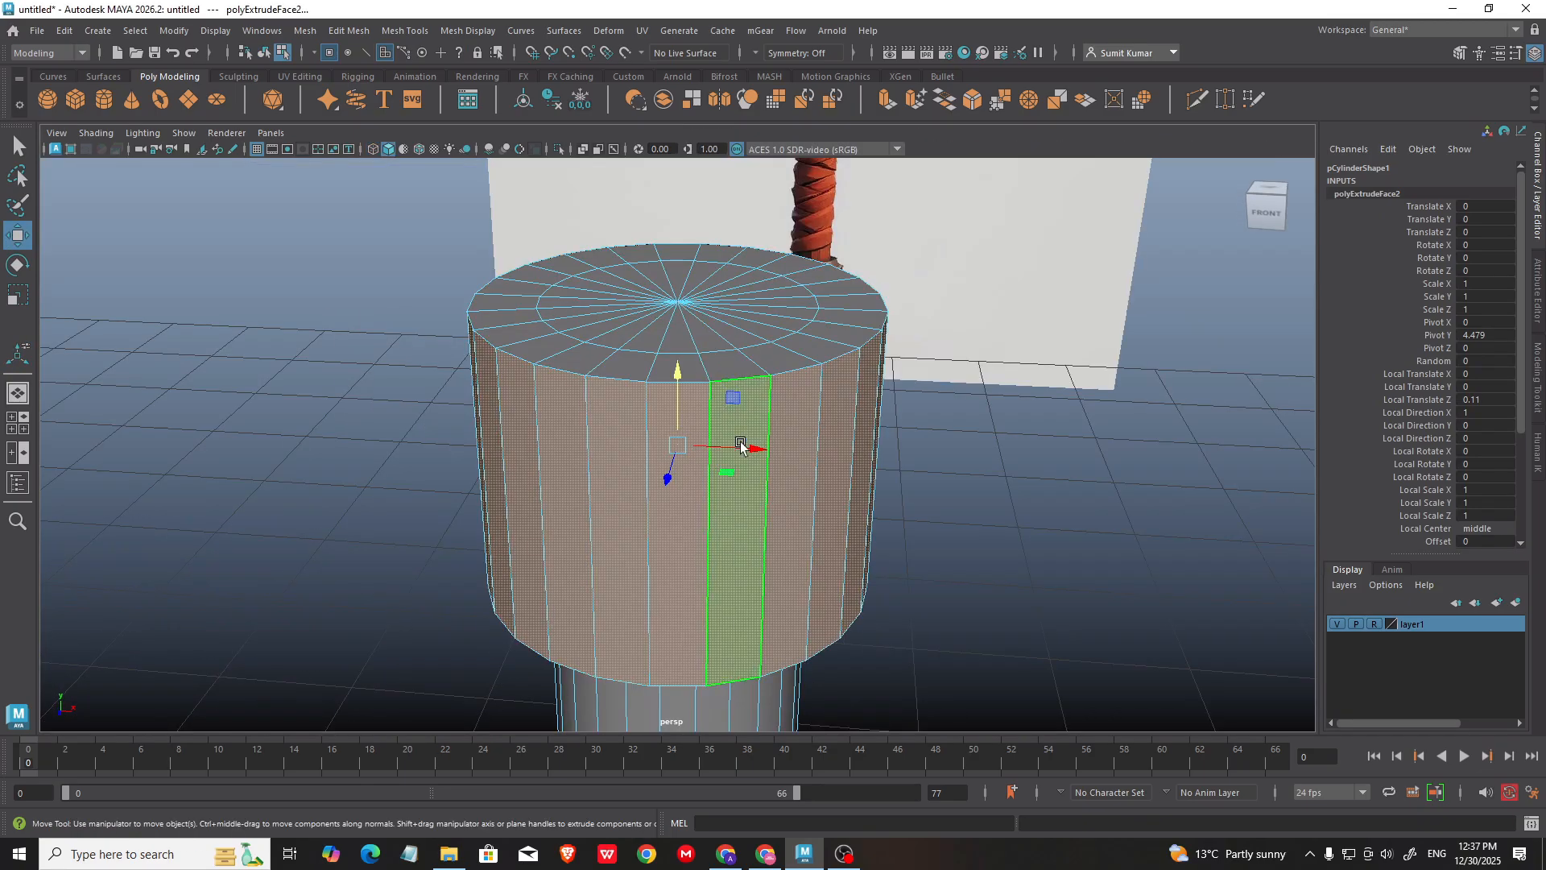
alt+drag(819, 604, 942, 542)
Step: Raise the widened section's top vertices through the axe head to the base of the orange spike's cone, at about Y 5.89
key(space)
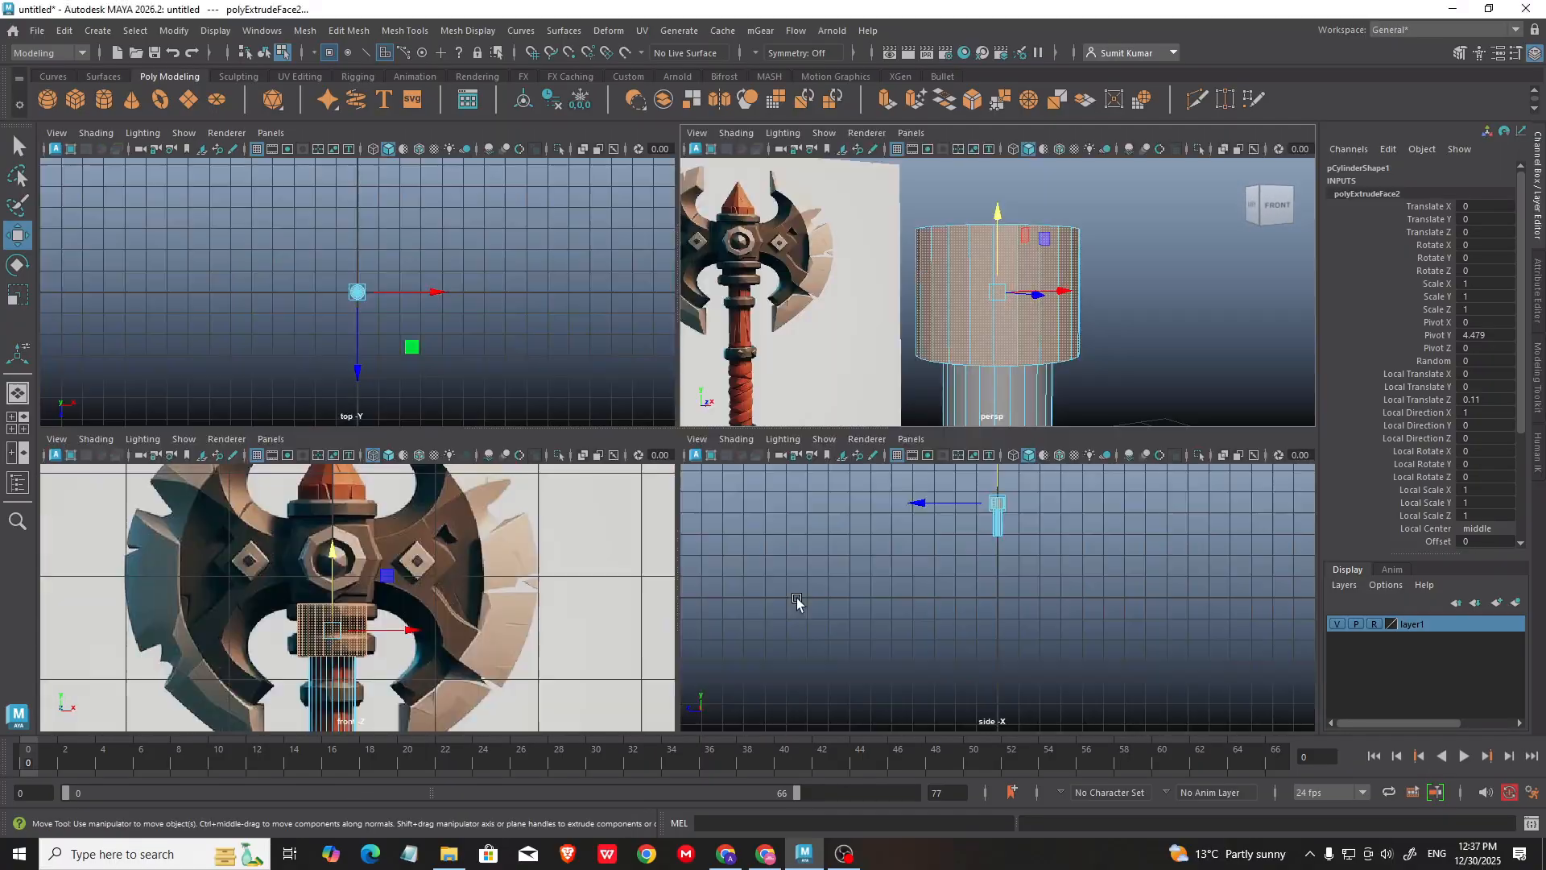
key(space)
alt+middle_drag(689, 475, 774, 526)
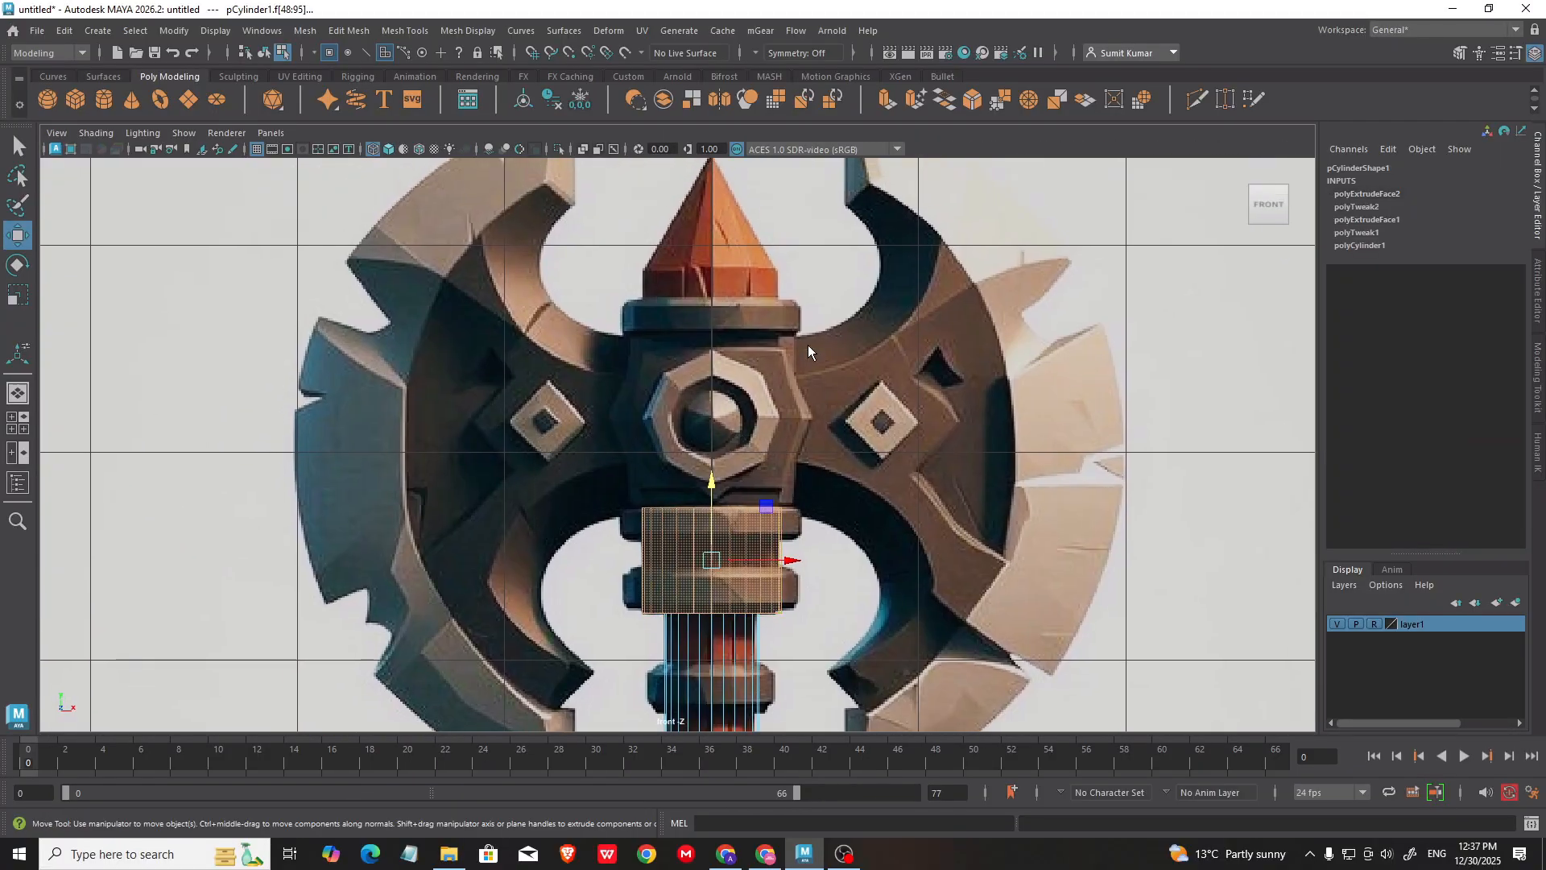
right_drag(809, 345, 717, 354)
drag(542, 384, 882, 525)
drag(713, 453, 759, 224)
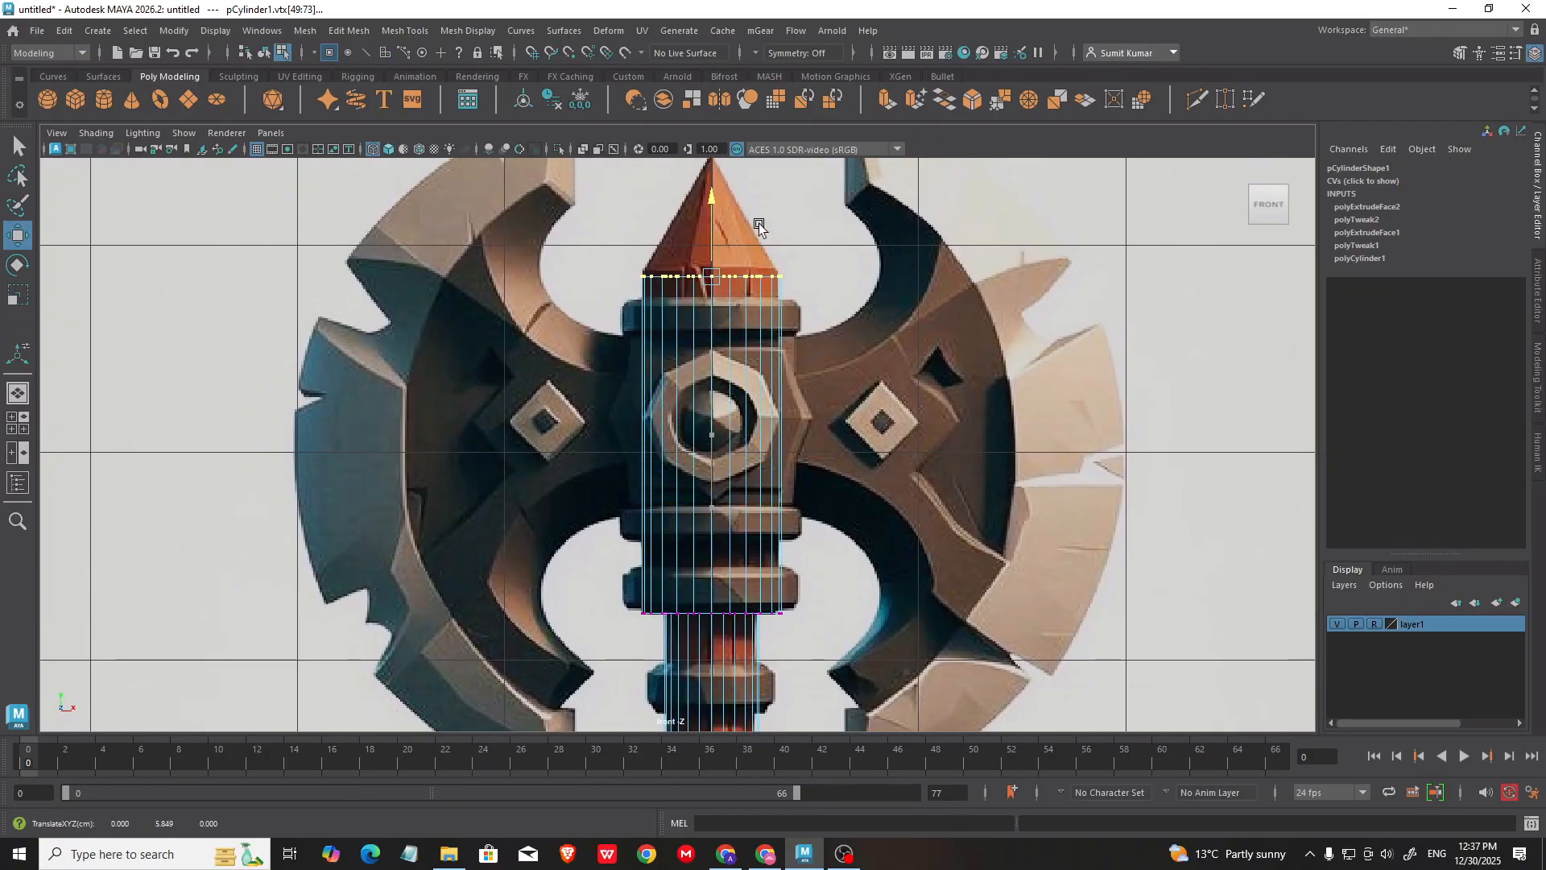
alt+middle_drag(814, 297, 792, 449)
alt+right_drag(791, 450, 766, 421)
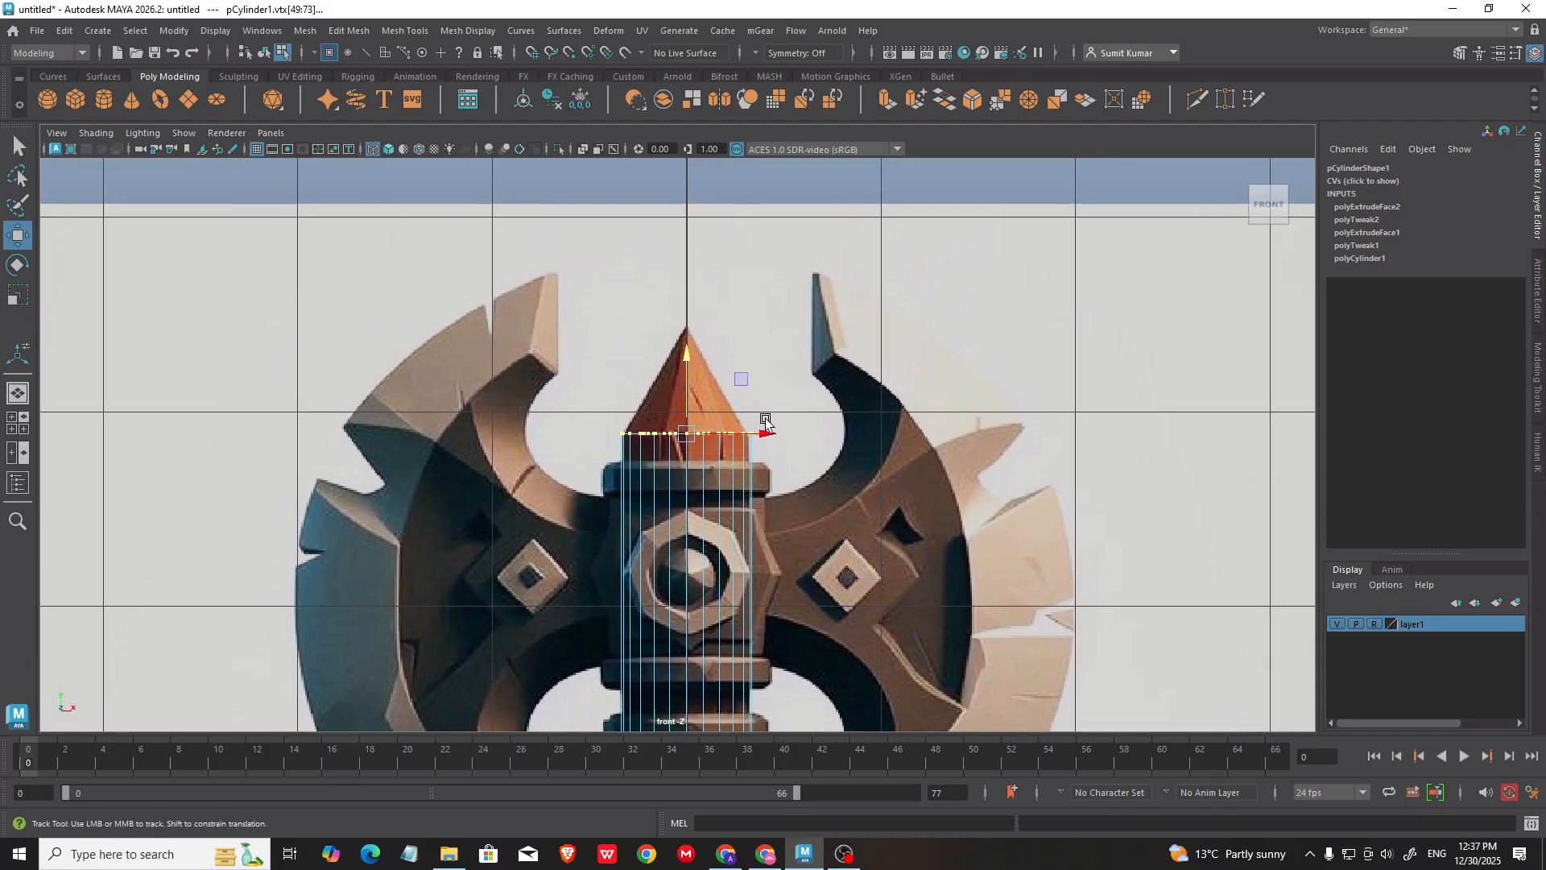
alt+middle_drag(766, 421, 737, 356)
Step: Select the shaft's top cap faces and extrude them upward to near the tip of the orange spike
key(space)
key(space)
alt+drag(846, 354, 794, 442)
right_drag(874, 387, 892, 435)
alt+drag(892, 435, 967, 379)
drag(543, 287, 216, 724)
alt+right_drag(1053, 562, 792, 404)
alt+middle_drag(792, 405, 717, 308)
key(space)
key(space)
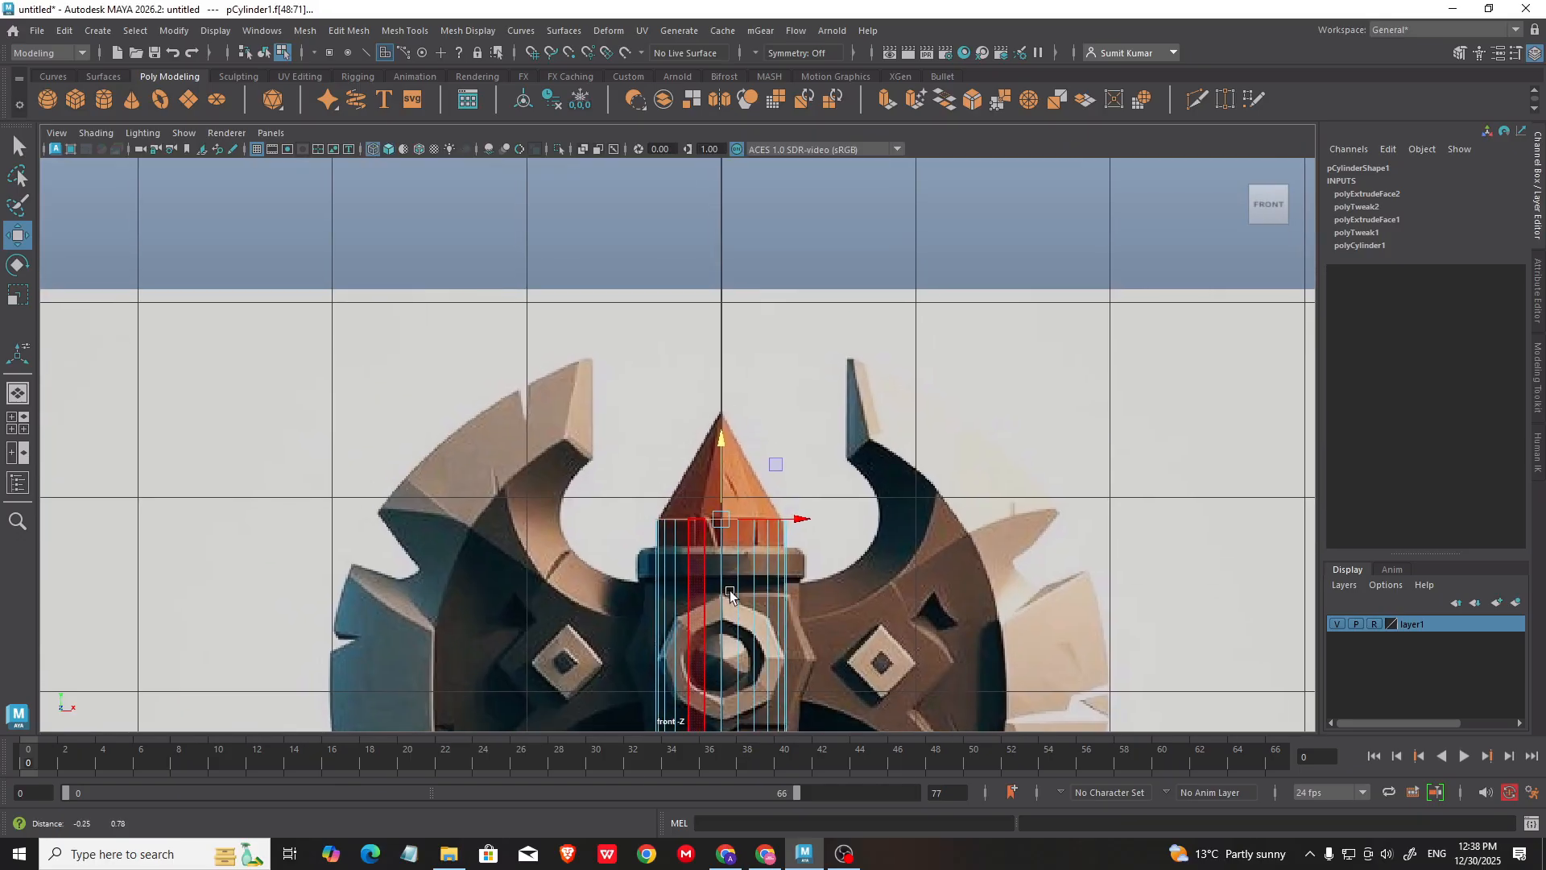
alt+right_drag(672, 555, 766, 517)
shift+drag(737, 488, 758, 425)
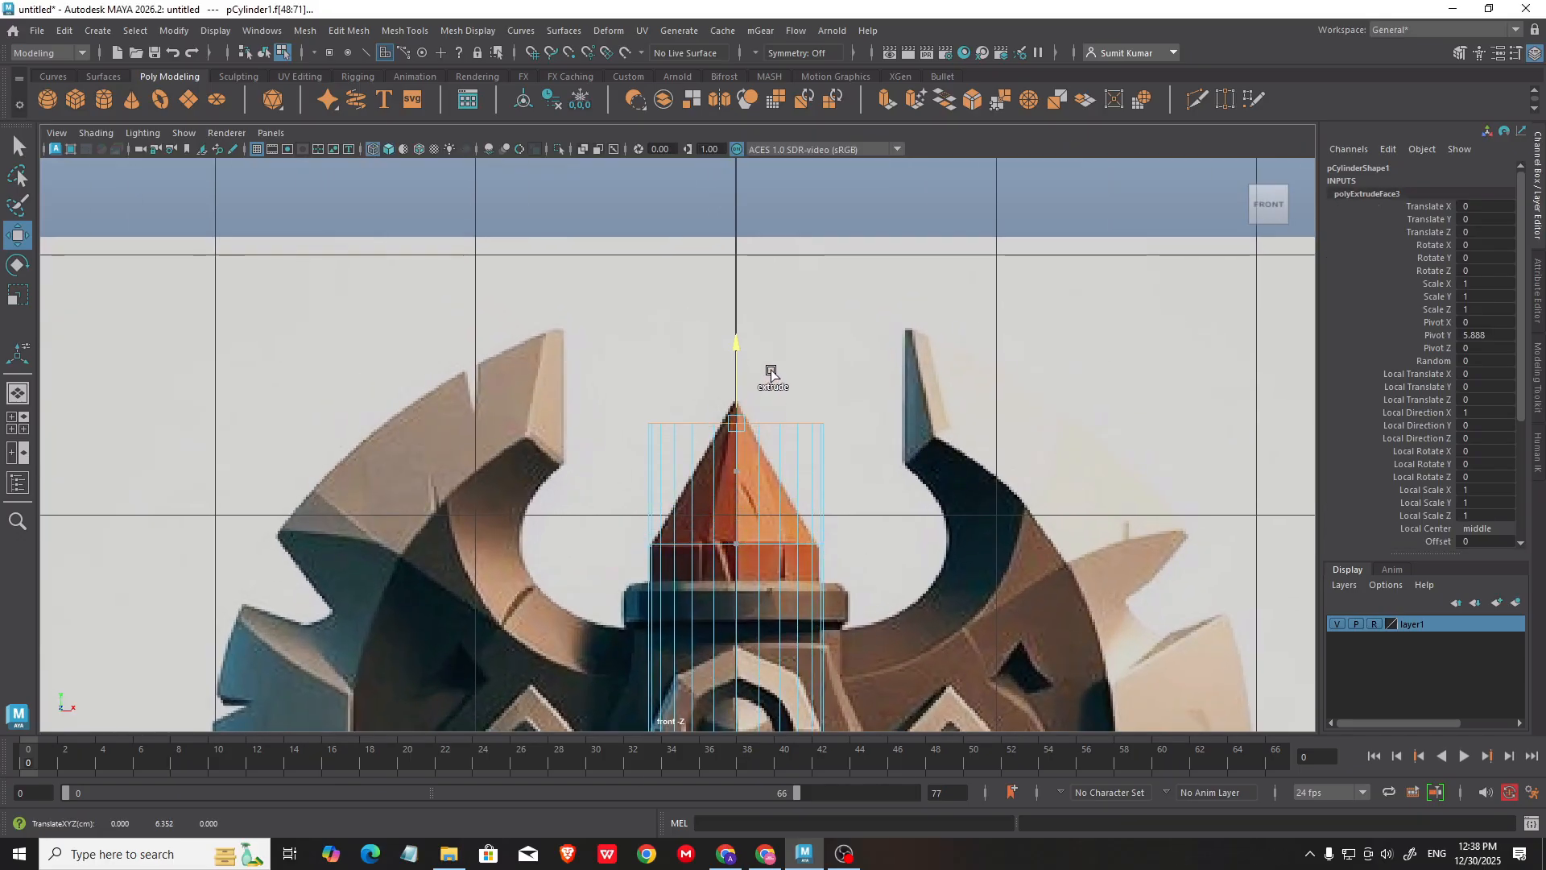
Step: Scale the extruded cap faces inward to taper the section along the reference spike's sides
key(r)
scroll(728, 423, up, 3)
drag(736, 467, 577, 333)
alt+middle_drag(744, 511, 680, 464)
alt+right_drag(793, 455, 814, 446)
key(w)
key(space)
key(space)
alt+drag(880, 280, 787, 414)
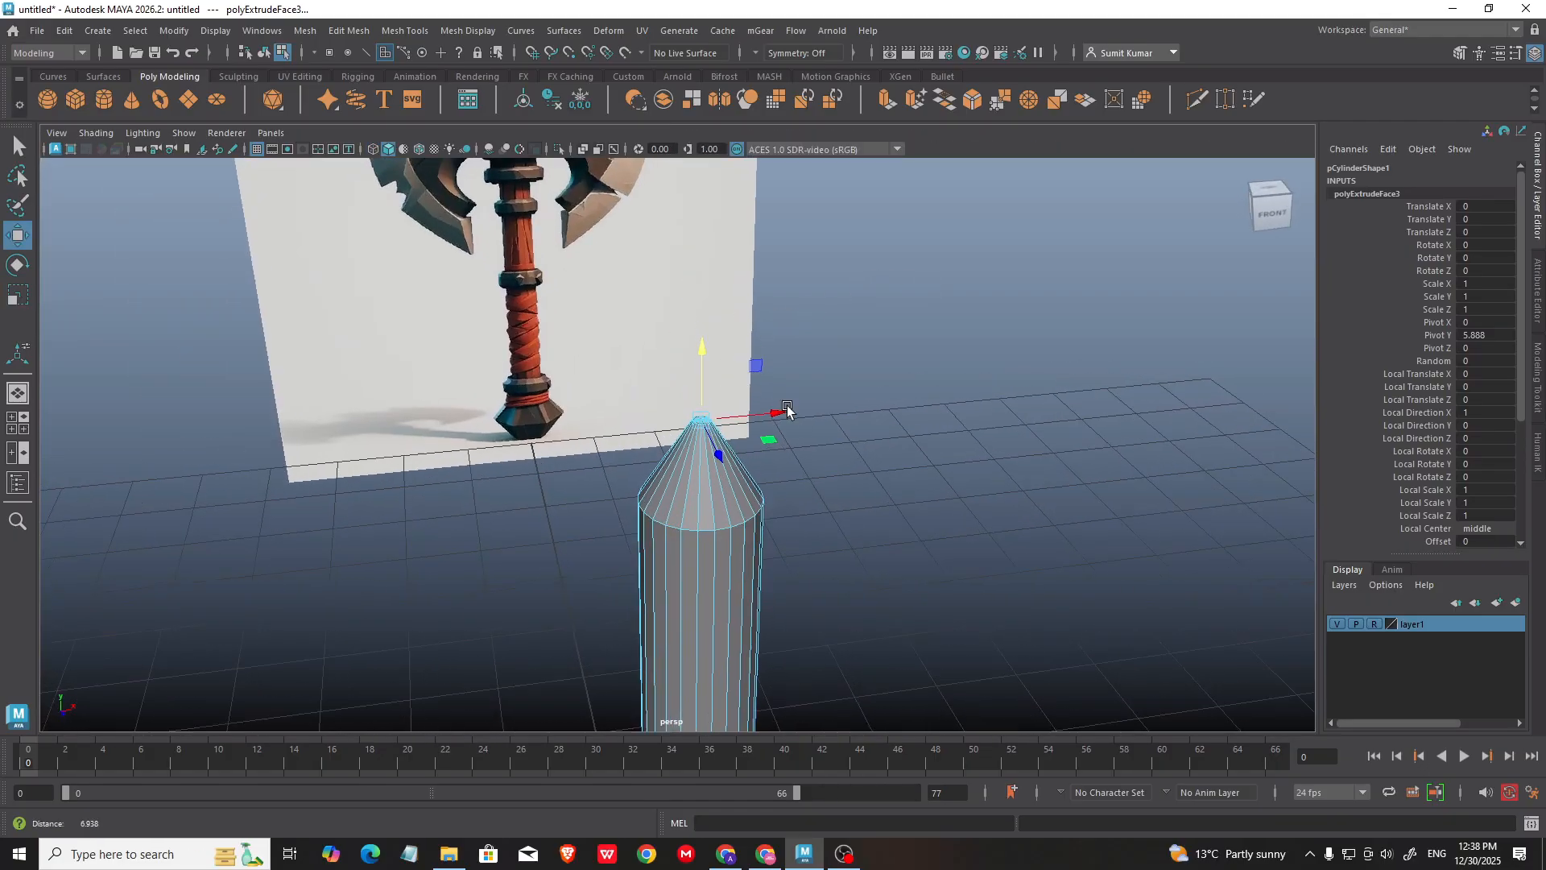
Step: Select the inner edge loop of the cone's cap and raise it to the spike's tip, at about Y 6.438
key(F9)
alt+right_drag(787, 414, 832, 369)
alt+middle_drag(832, 369, 745, 419)
alt+right_drag(745, 419, 1073, 322)
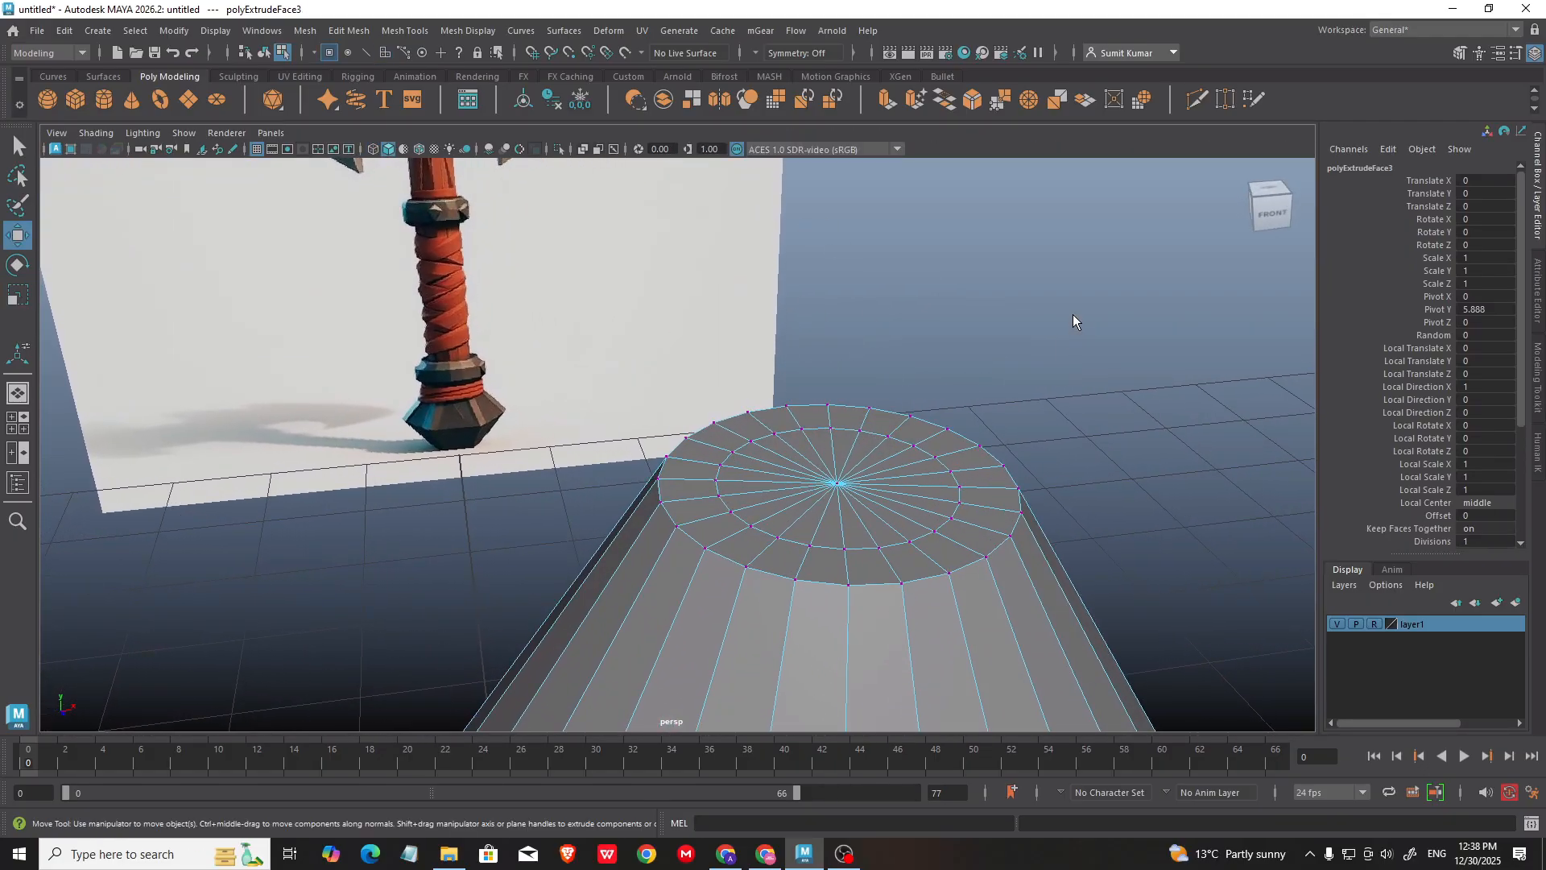
double_click(849, 430)
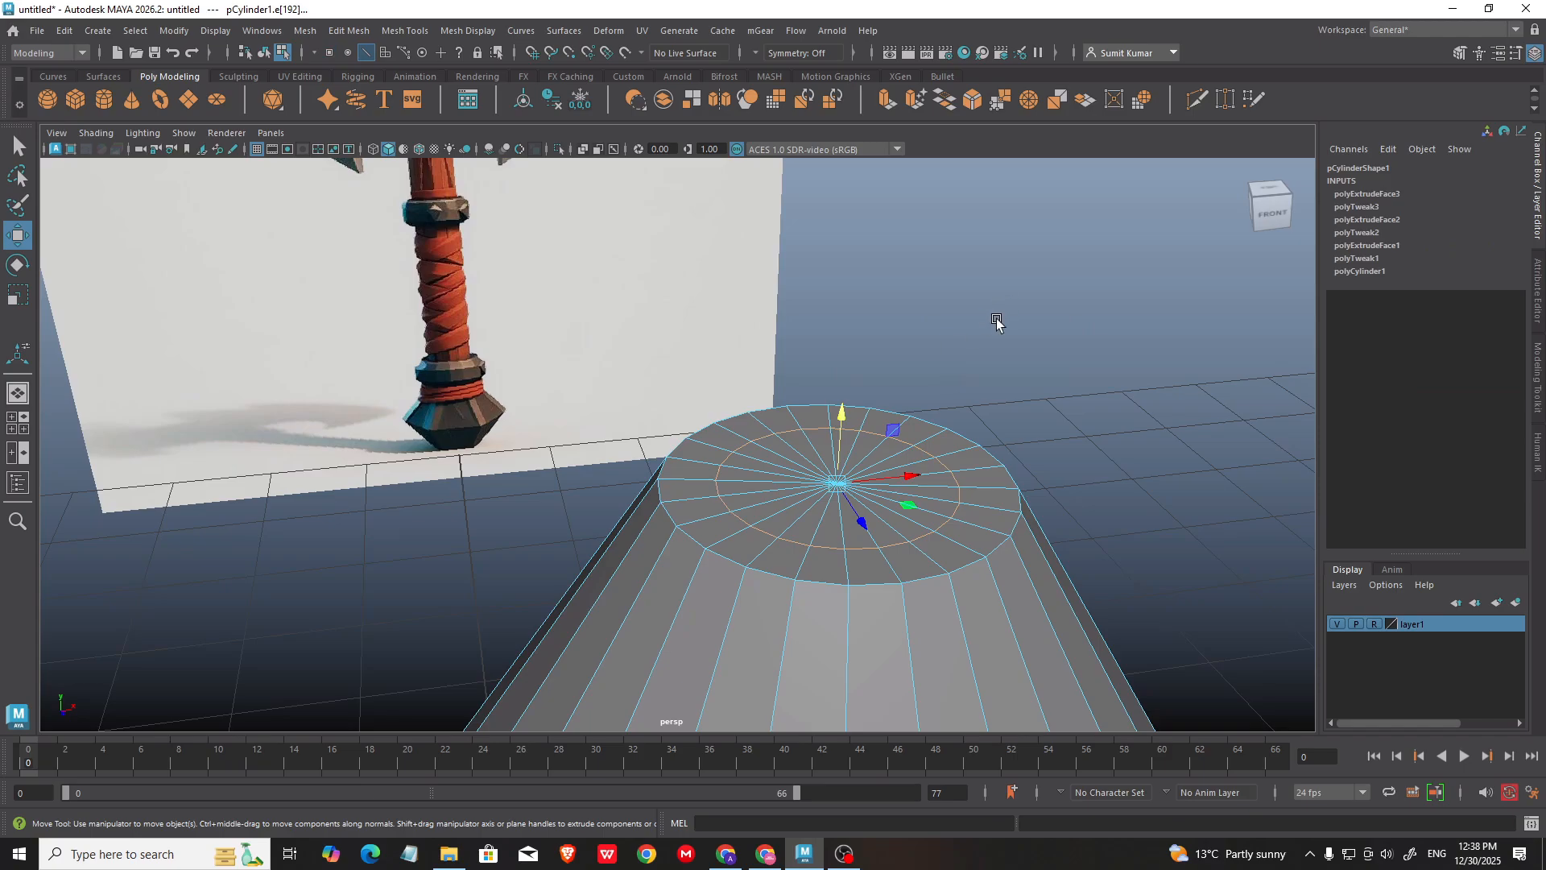
key(space)
key(space)
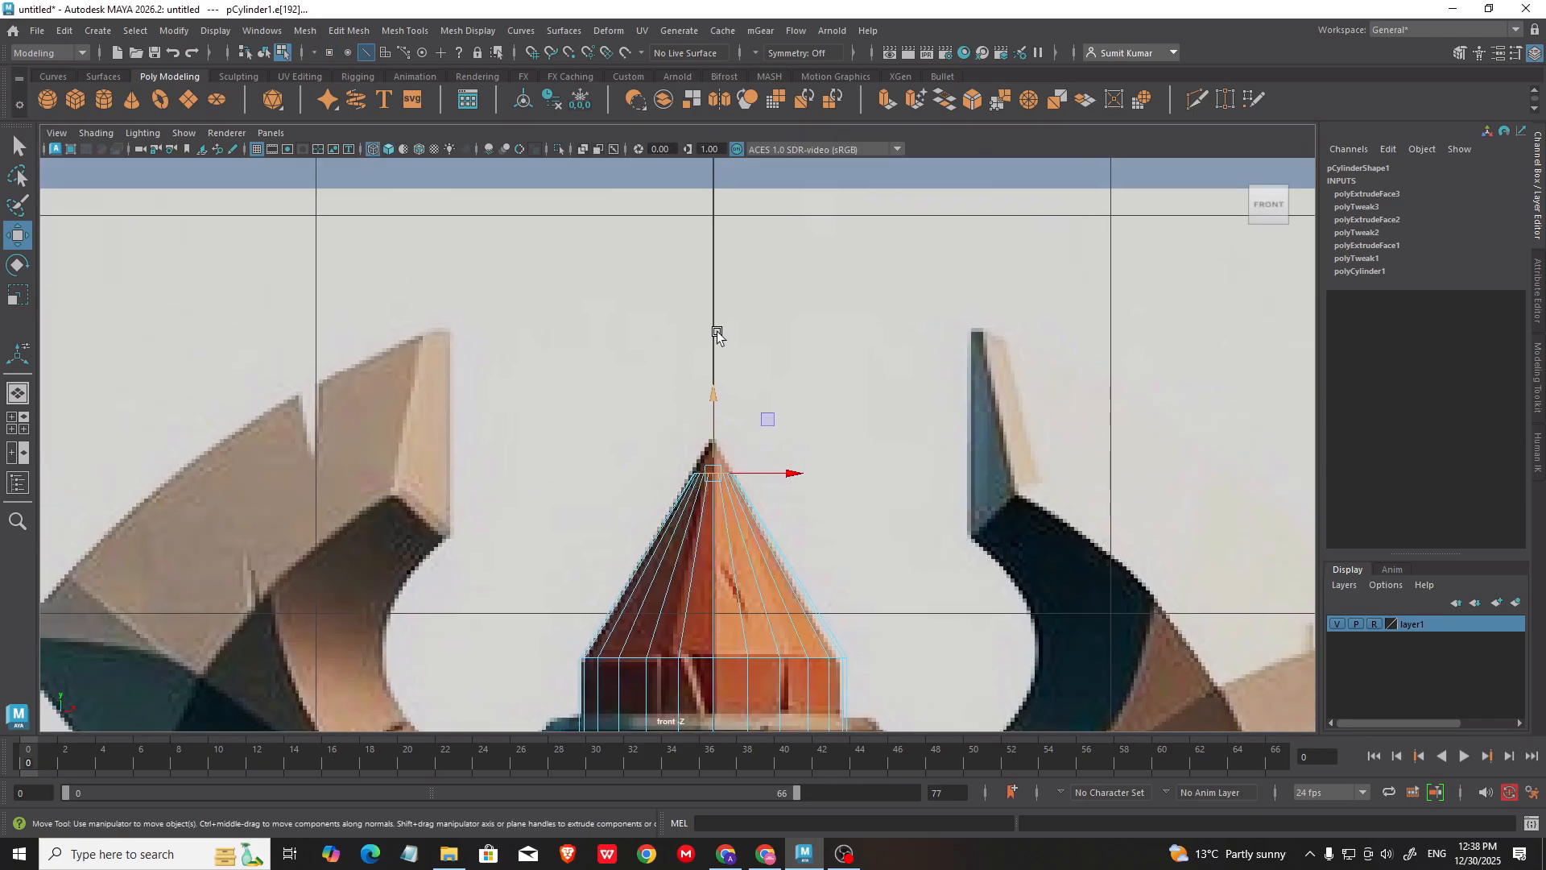
alt+right_drag(718, 335, 801, 449)
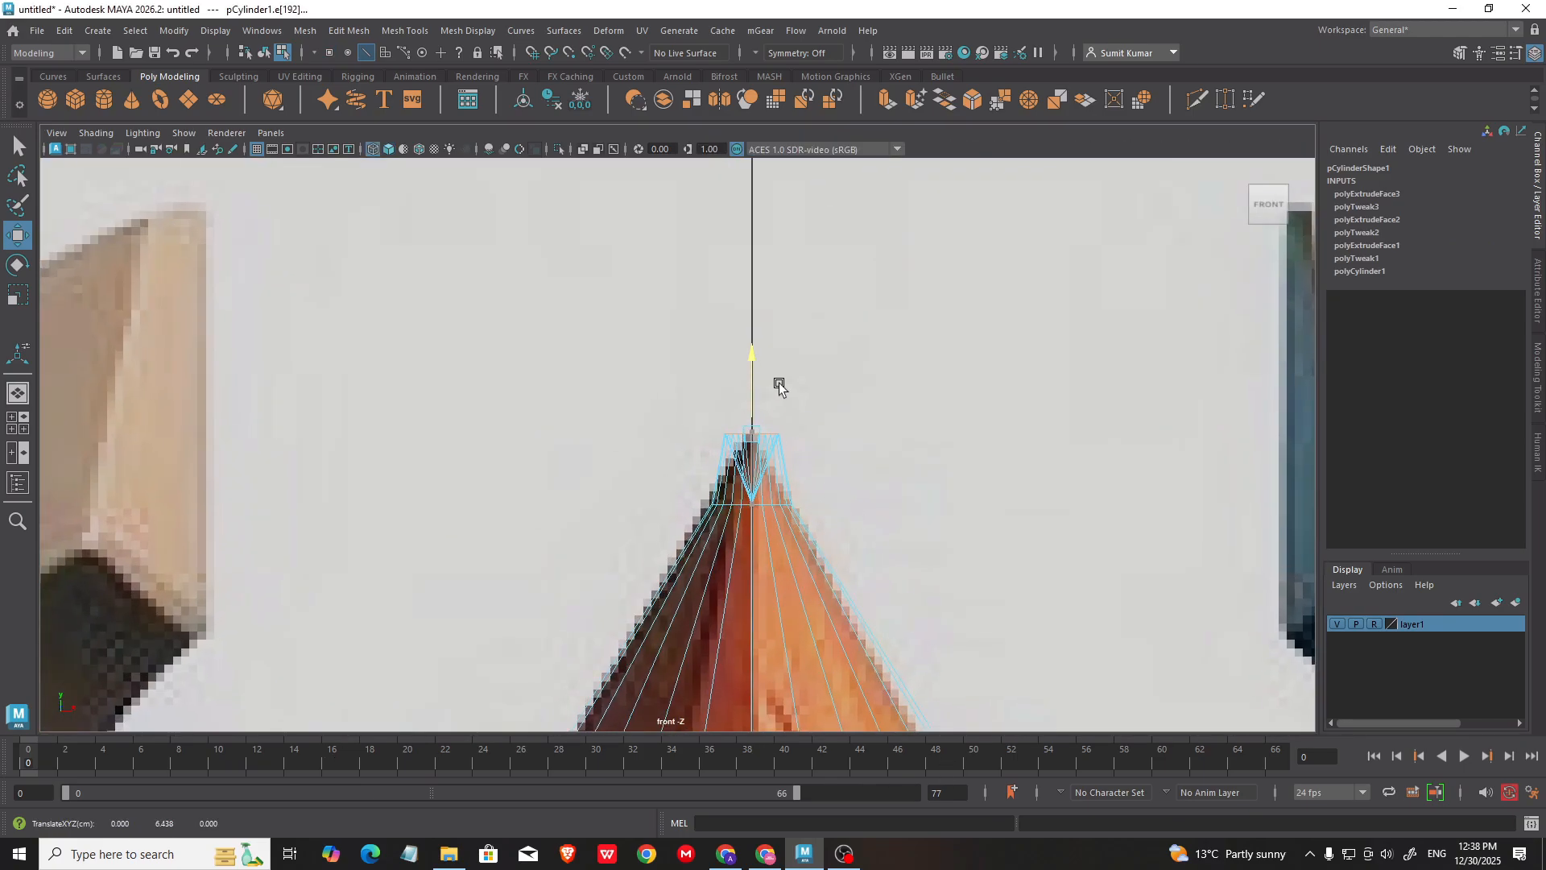
Step: Scale the raised edge loop inward to about 0.202 in X and Z, keeping its height
key(r)
ctrl+drag(753, 379, 728, 401)
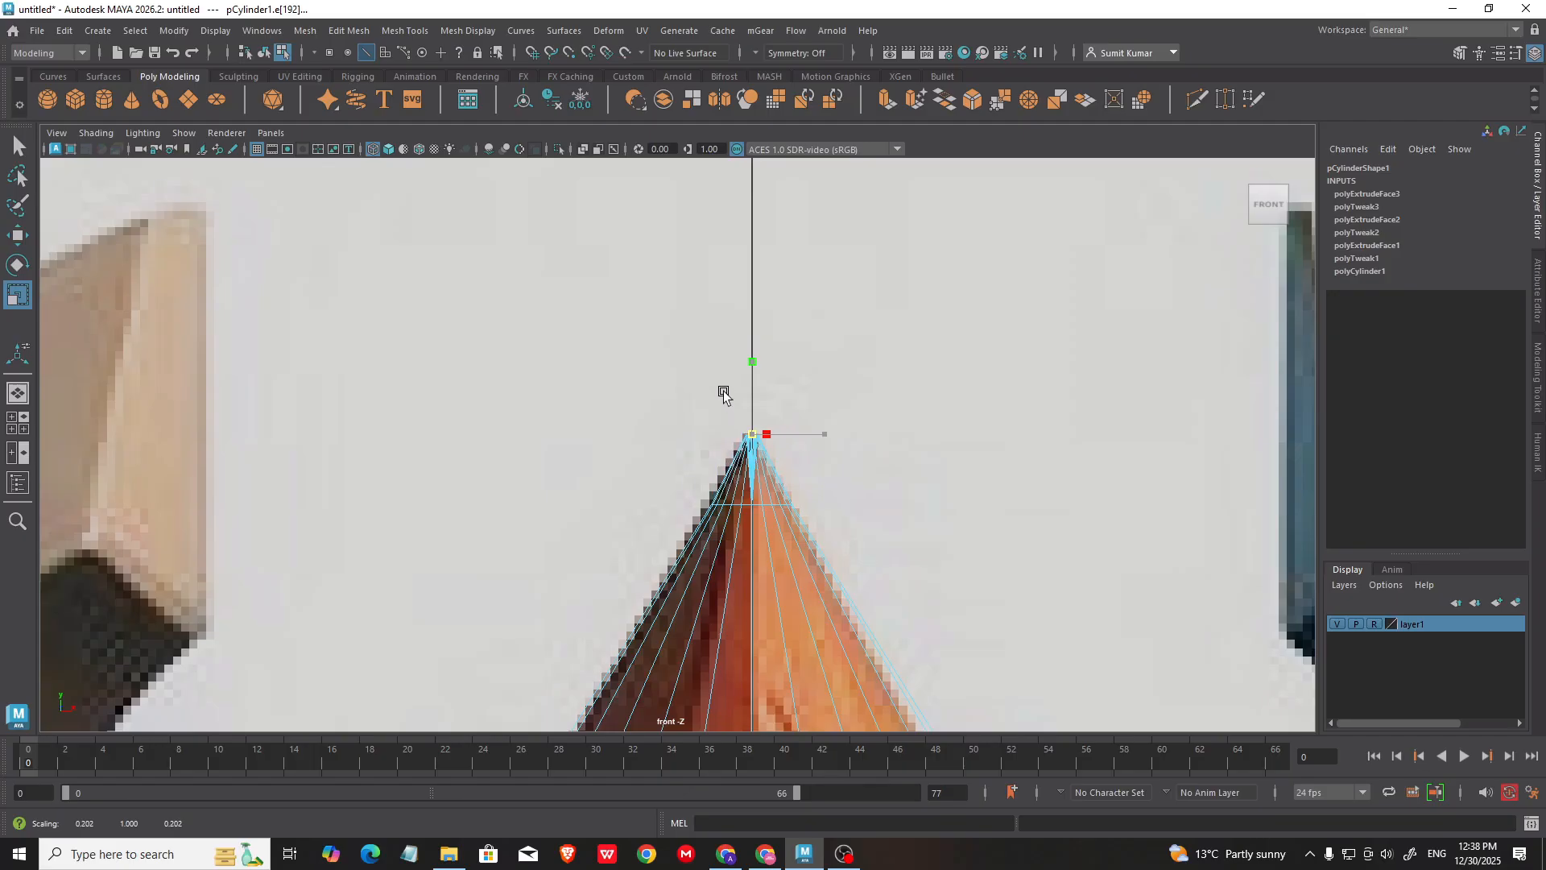
alt+right_drag(723, 392, 747, 465)
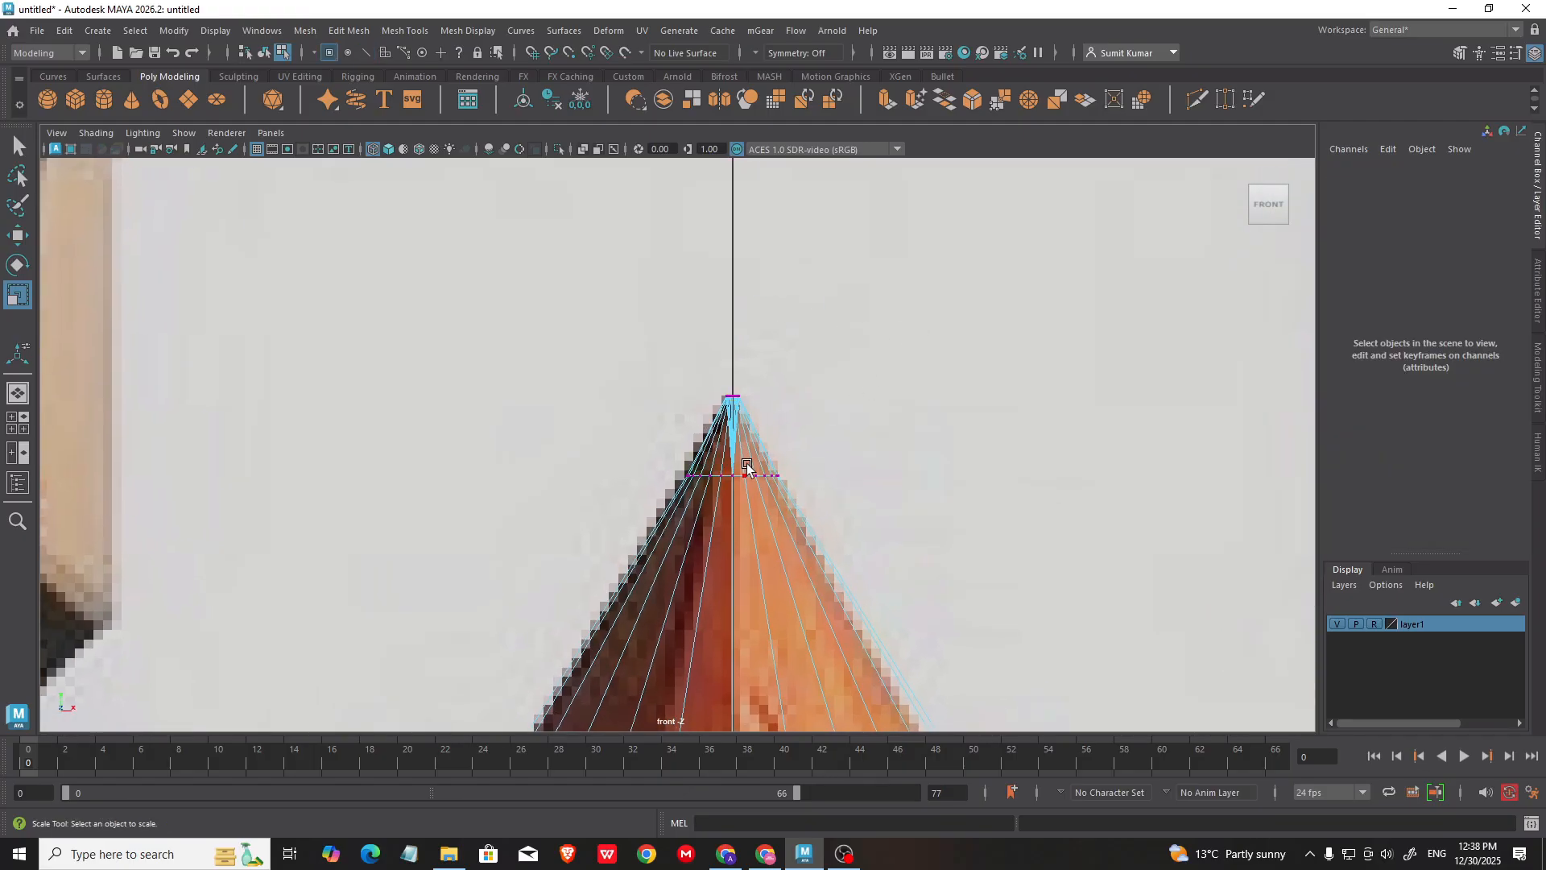
Step: Select the vertex ring just below the spike's tip and scale it slightly to follow the reference's slanted outline
drag(666, 467, 834, 508)
alt+right_drag(854, 378, 867, 385)
drag(736, 477, 749, 475)
key(space)
key(space)
alt+drag(834, 258, 814, 283)
alt+right_drag(814, 283, 804, 321)
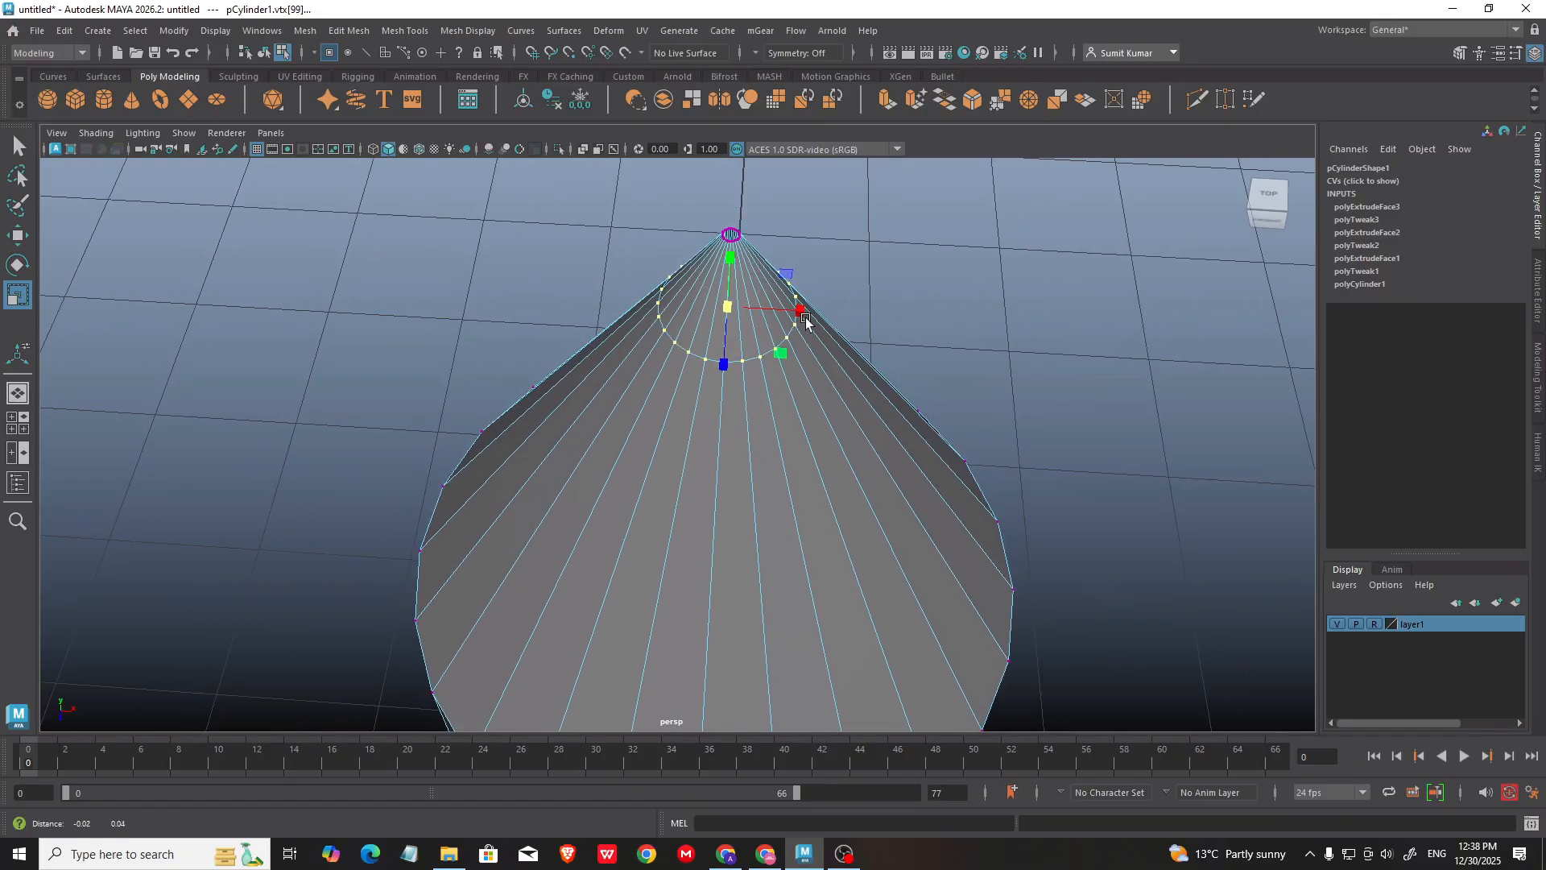
alt+drag(814, 270, 835, 313)
key(f)
alt+middle_drag(808, 342, 819, 431)
alt+right_drag(819, 431, 733, 411)
alt+drag(733, 411, 709, 310)
Step: Select the centre vertex of the spike's cap and raise it out of the cone to the tip's rim
click(734, 451)
alt+middle_drag(734, 451, 763, 408)
alt+right_drag(762, 408, 863, 628)
alt+middle_drag(846, 403, 825, 383)
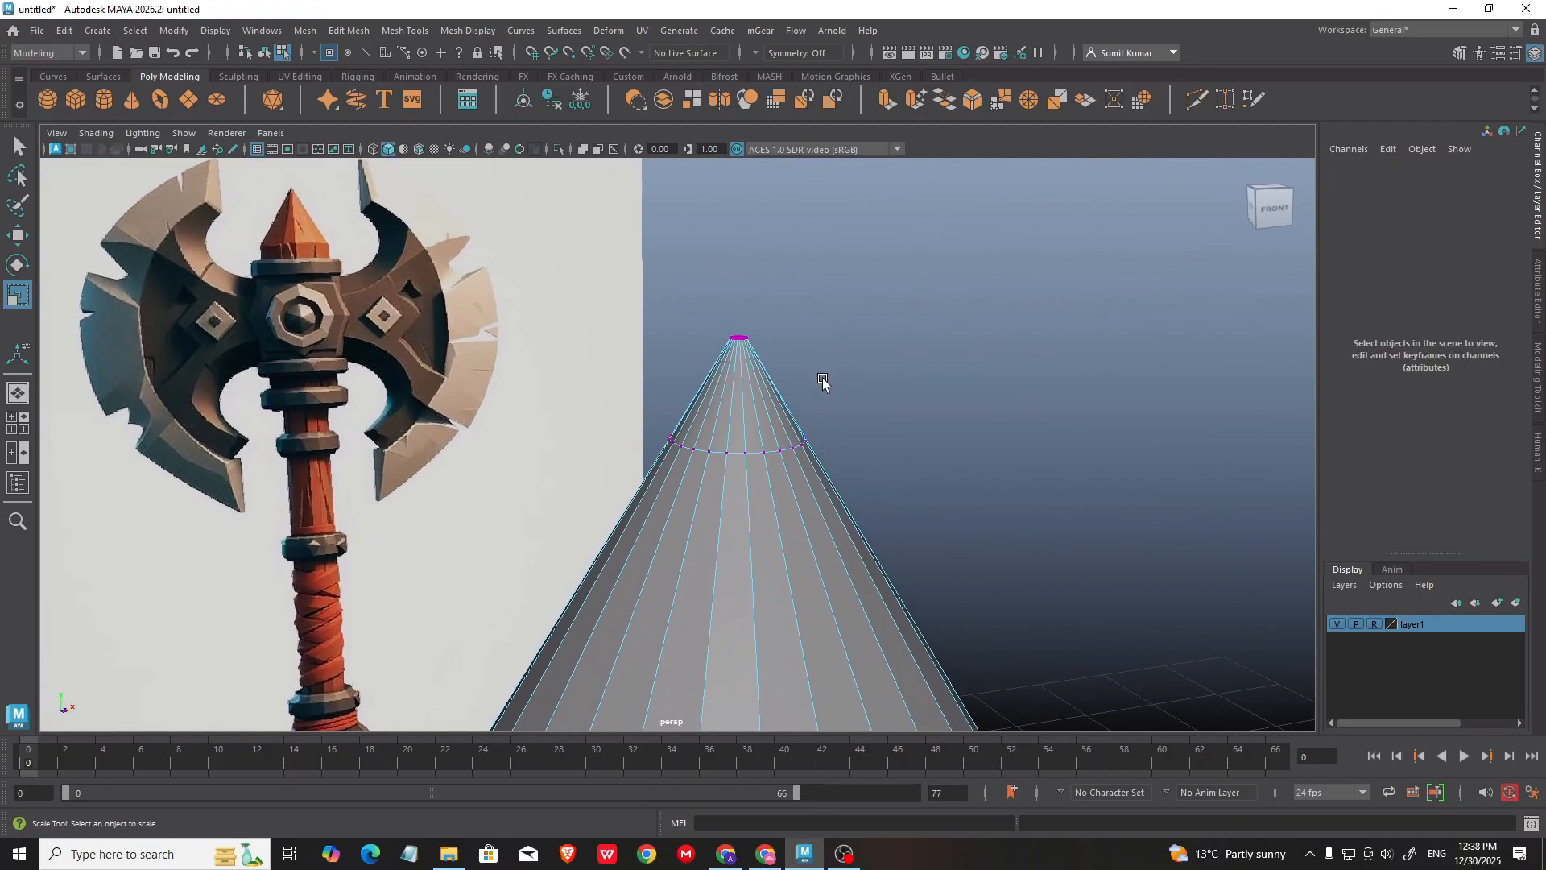
alt+right_drag(825, 383, 830, 435)
key(4)
click(749, 441)
key(w)
drag(749, 375, 770, 258)
key(f)
key(5)
mouse_move(783, 390)
alt+mouse_down()
mouse_move(787, 421)
mouse_move(835, 456)
mouse_move(733, 354)
alt+mouse_up()
Step: Fine-tune the centre vertex's height in the front view so it sits slightly above the tip's rim
key(space)
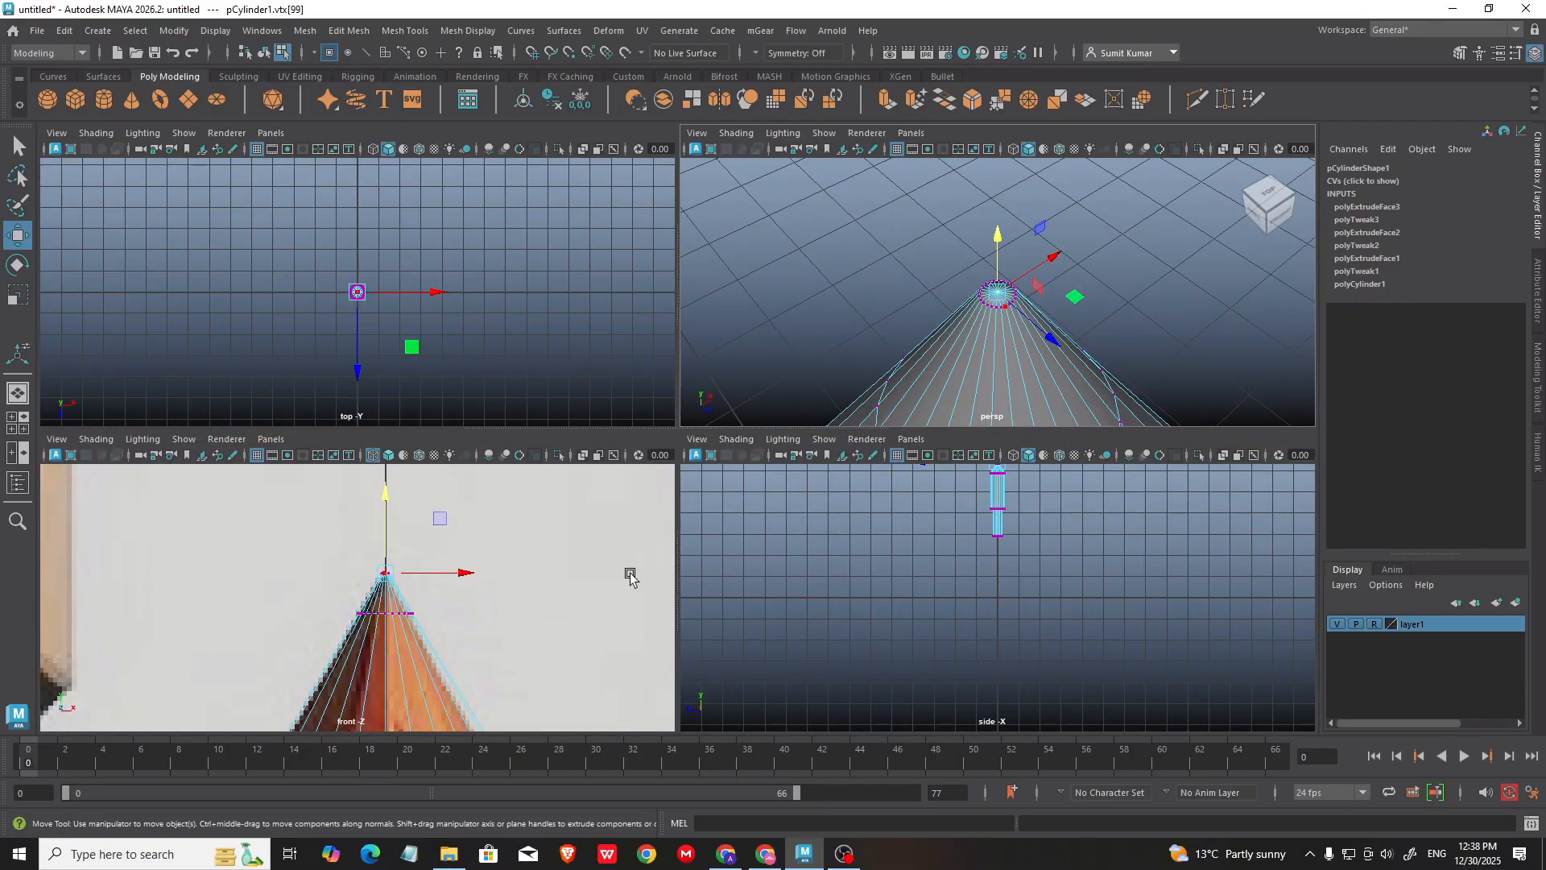
key(space)
alt+middle_drag(832, 402, 807, 432)
alt+right_drag(807, 431, 987, 712)
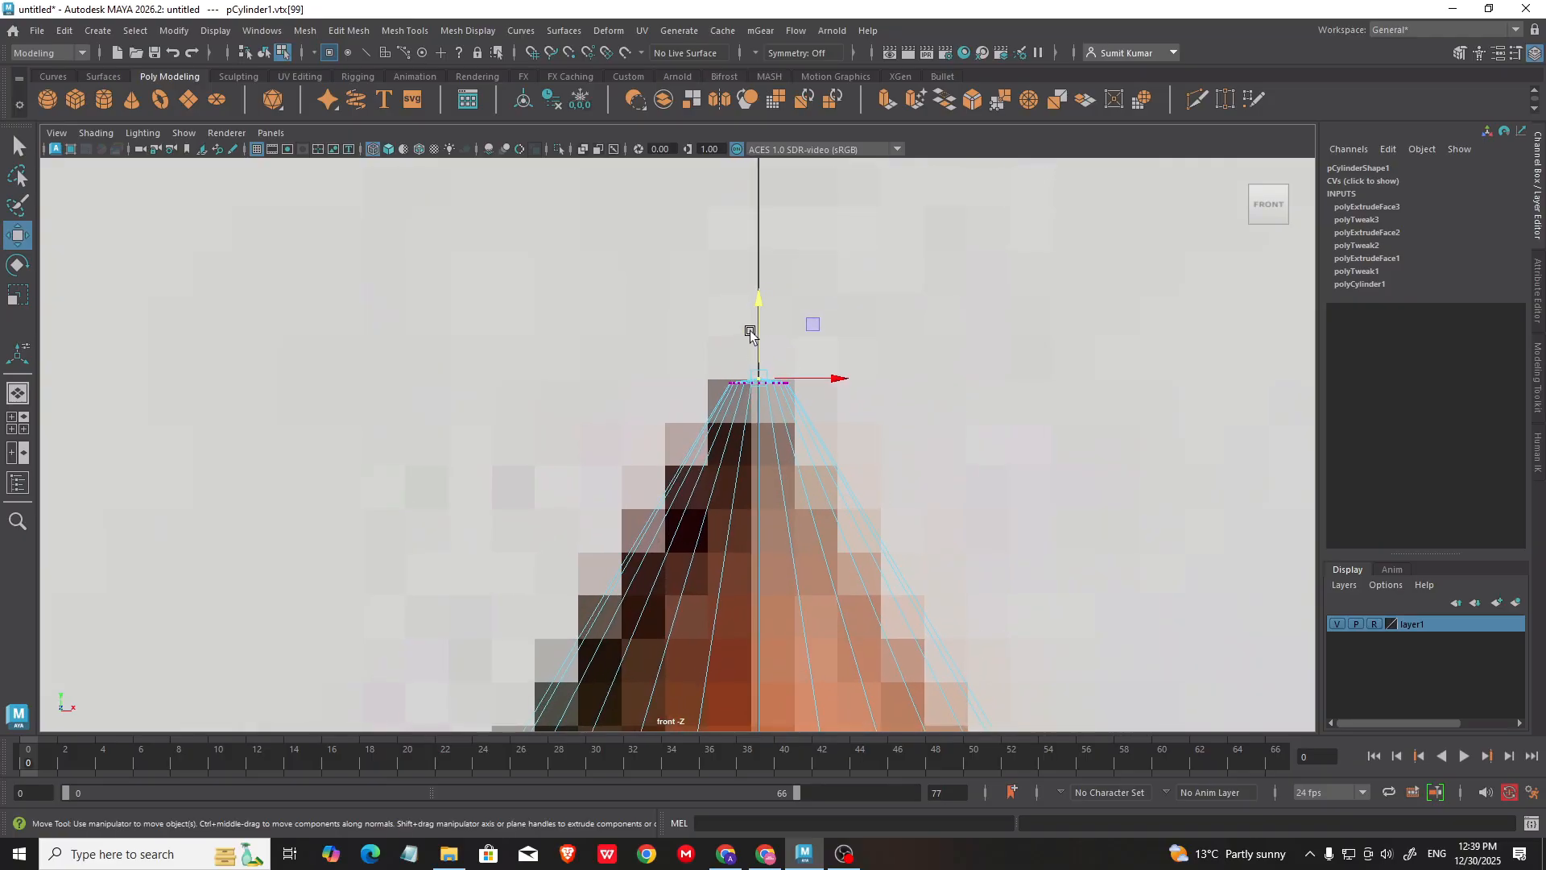
drag(759, 330, 761, 324)
Step: Return to object mode and select the whole axe shaft mesh in the perspective view
scroll(897, 355, down, 5)
key(space)
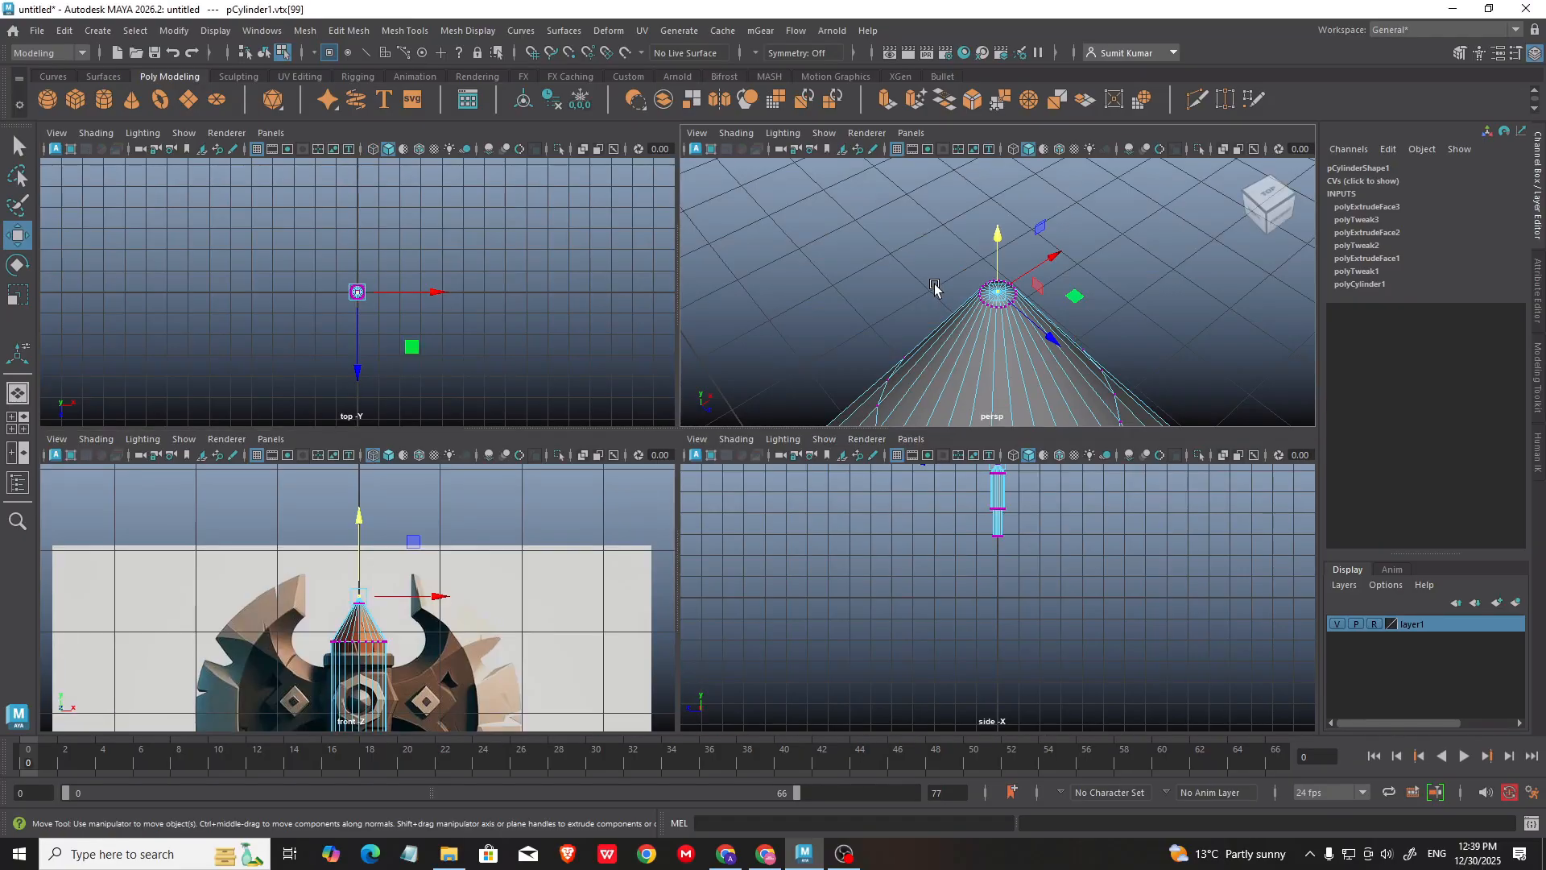
key(space)
right_drag(773, 376, 835, 343)
click(687, 451)
scroll(687, 451, down, 5)
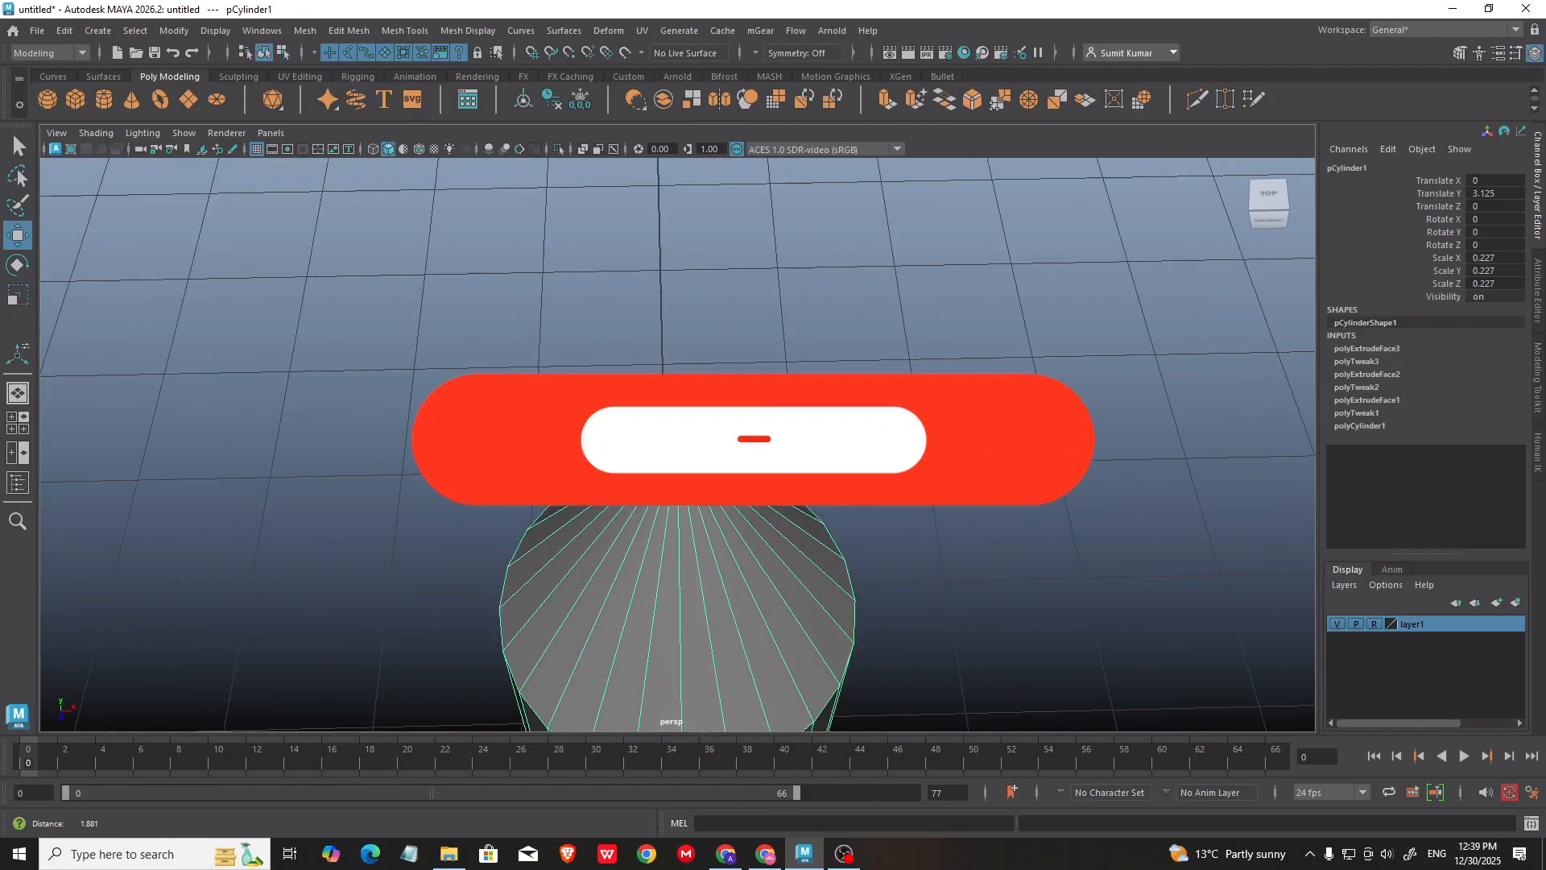
Step: Preview the axe spike with smooth mesh display in the perspective view, then restore the unsmoothed display and check the whole shaft
alt+drag(693, 451, 749, 374)
key(3)
click(838, 403)
alt+drag(790, 434, 846, 411)
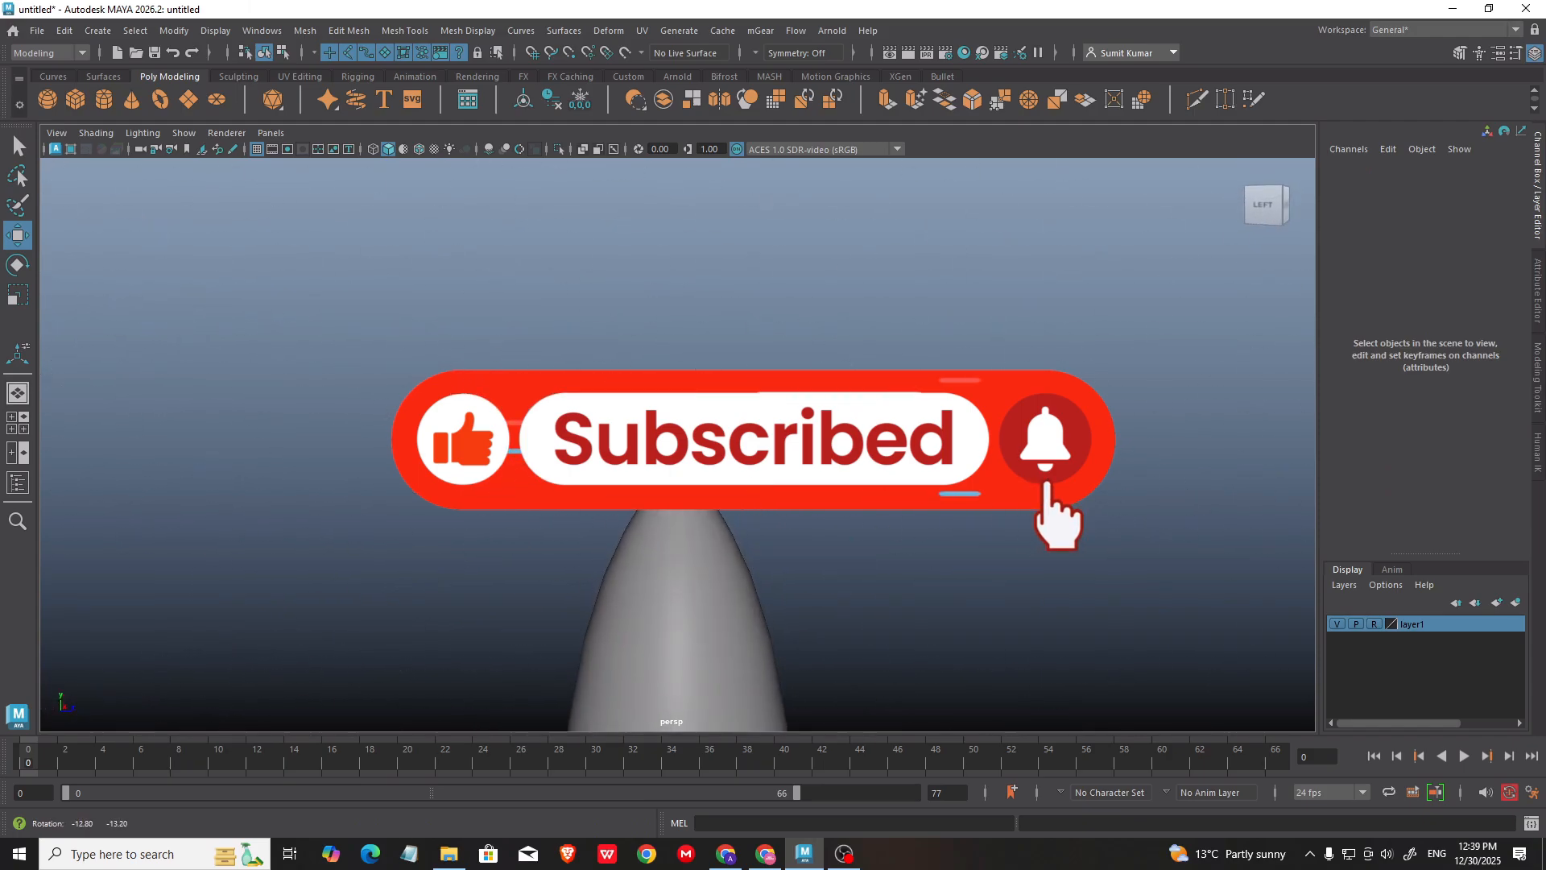
click(692, 467)
key(1)
alt+drag(741, 403, 749, 351)
scroll(749, 351, down, 3)
scroll(749, 351, down, 1)
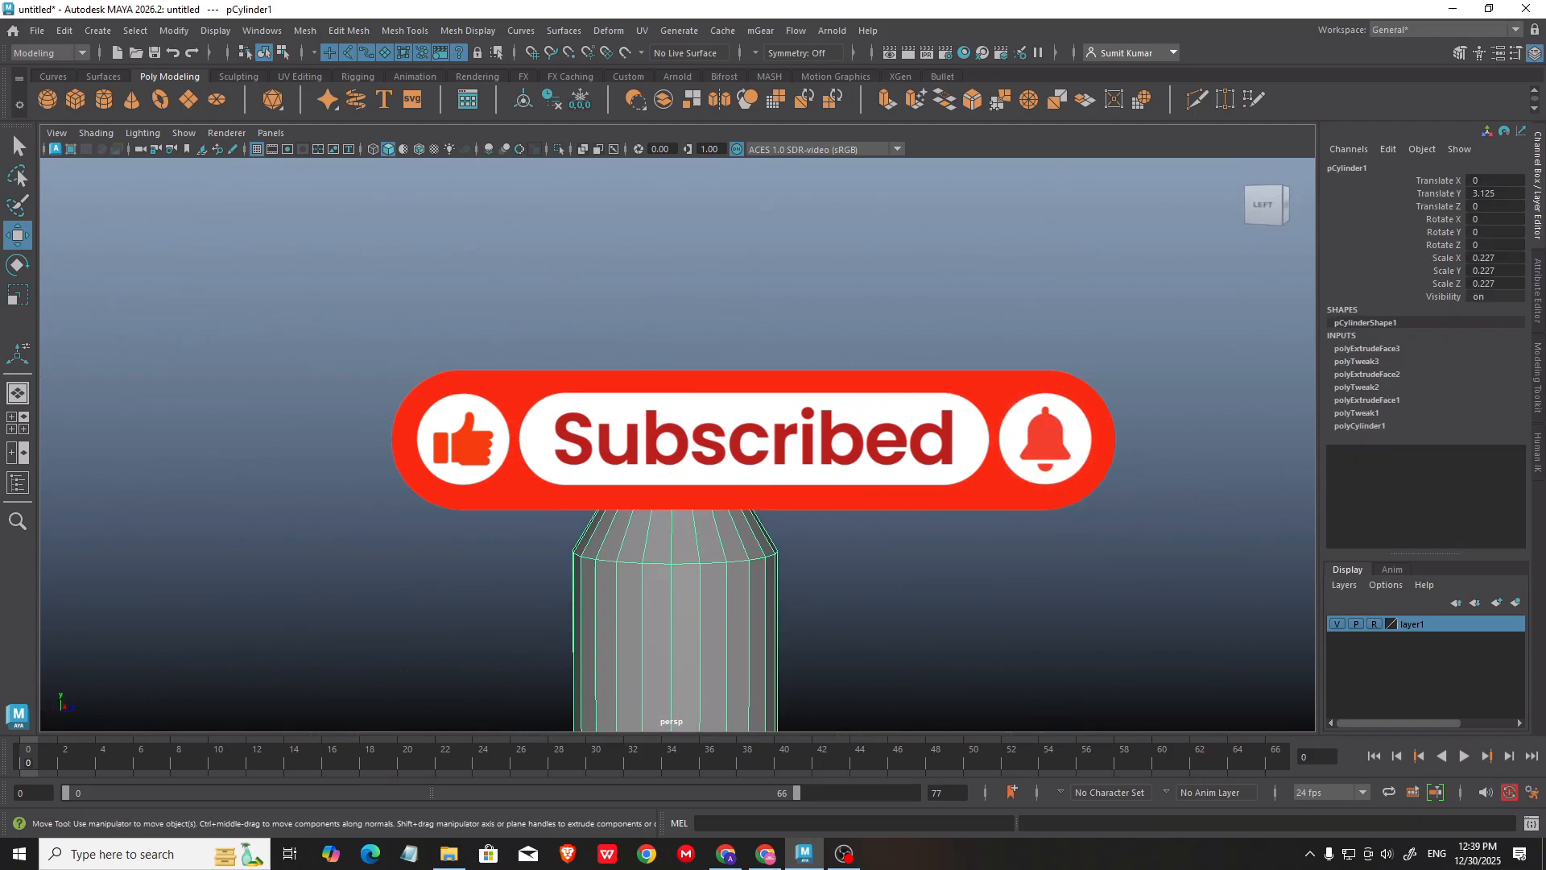
scroll(704, 318, down, 6)
Step: In the front view, lower the shaft's bottom vertex ring to the collar just above the reference's pommel
key(space)
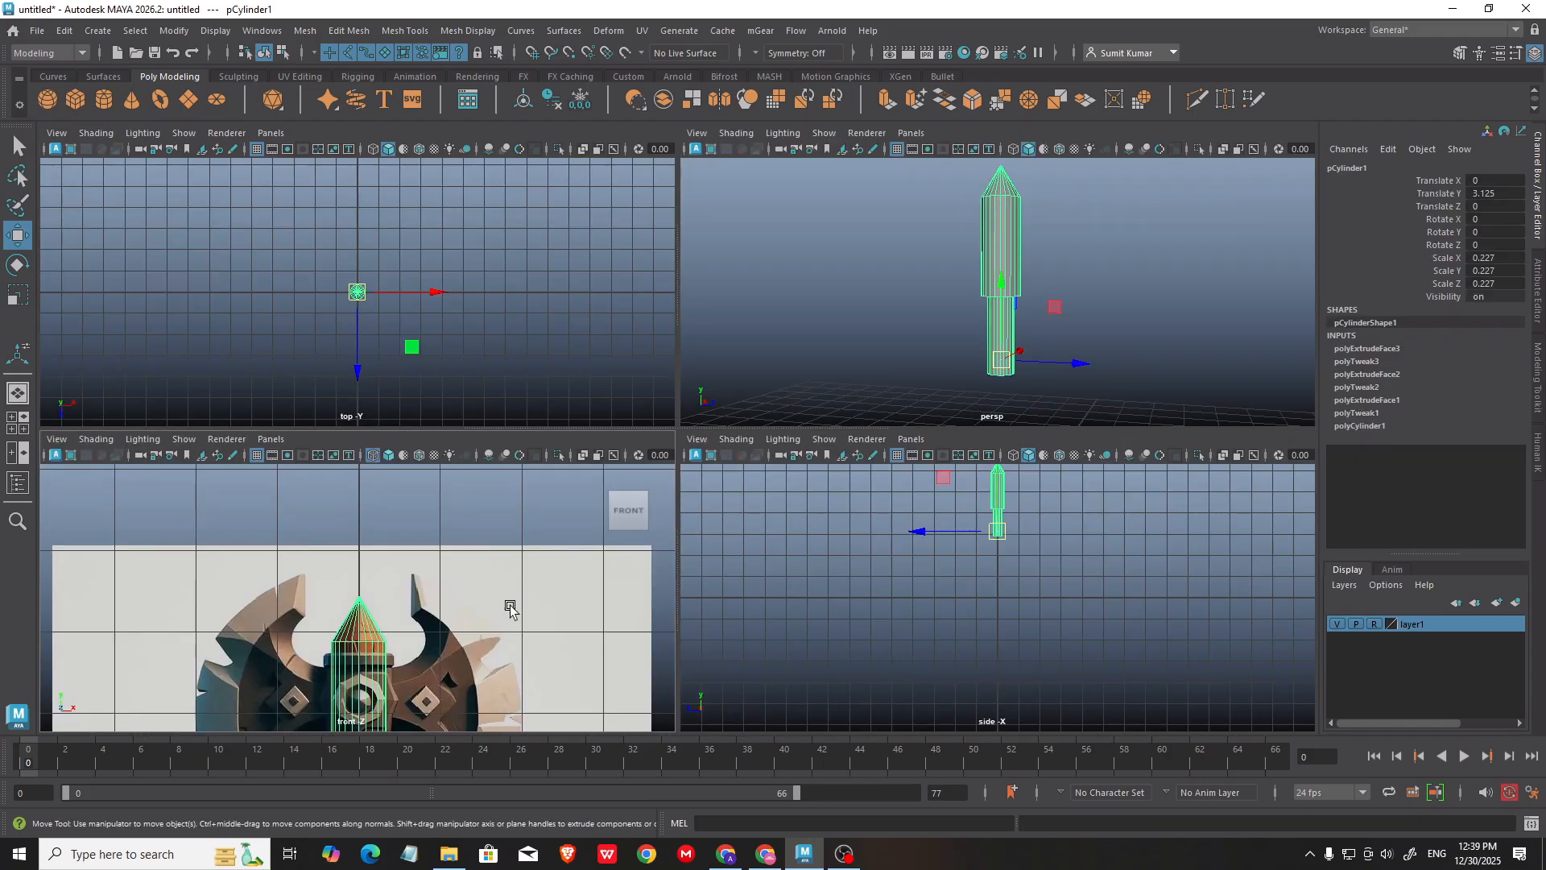
key(space)
scroll(733, 456, up, 3)
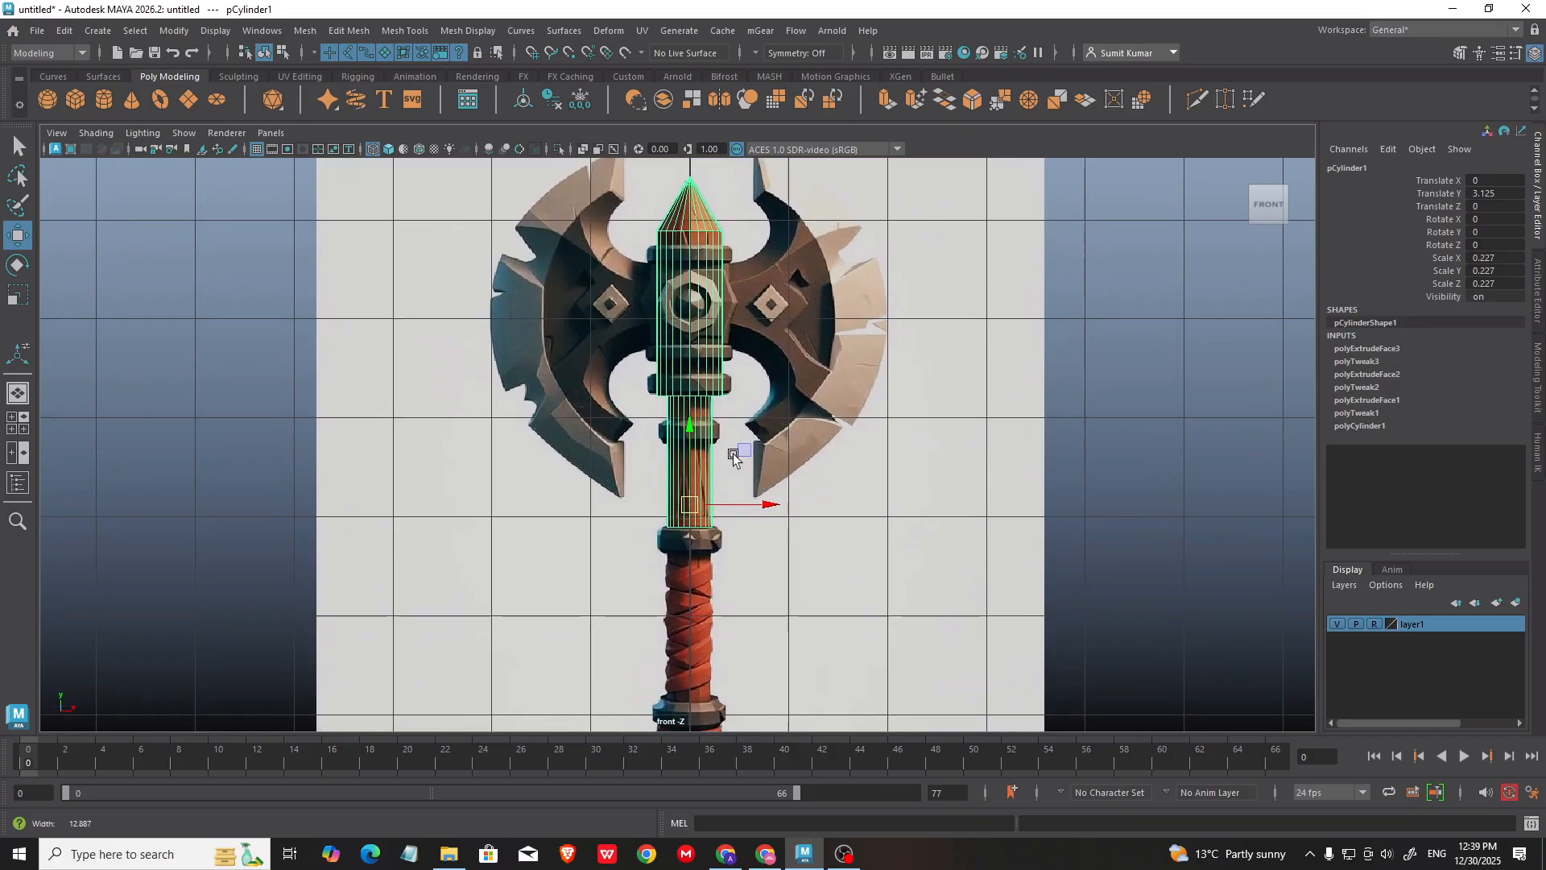
alt+middle_drag(734, 457, 749, 408)
click(1177, 535)
scroll(749, 407, up, 1)
alt+middle_drag(657, 442, 640, 440)
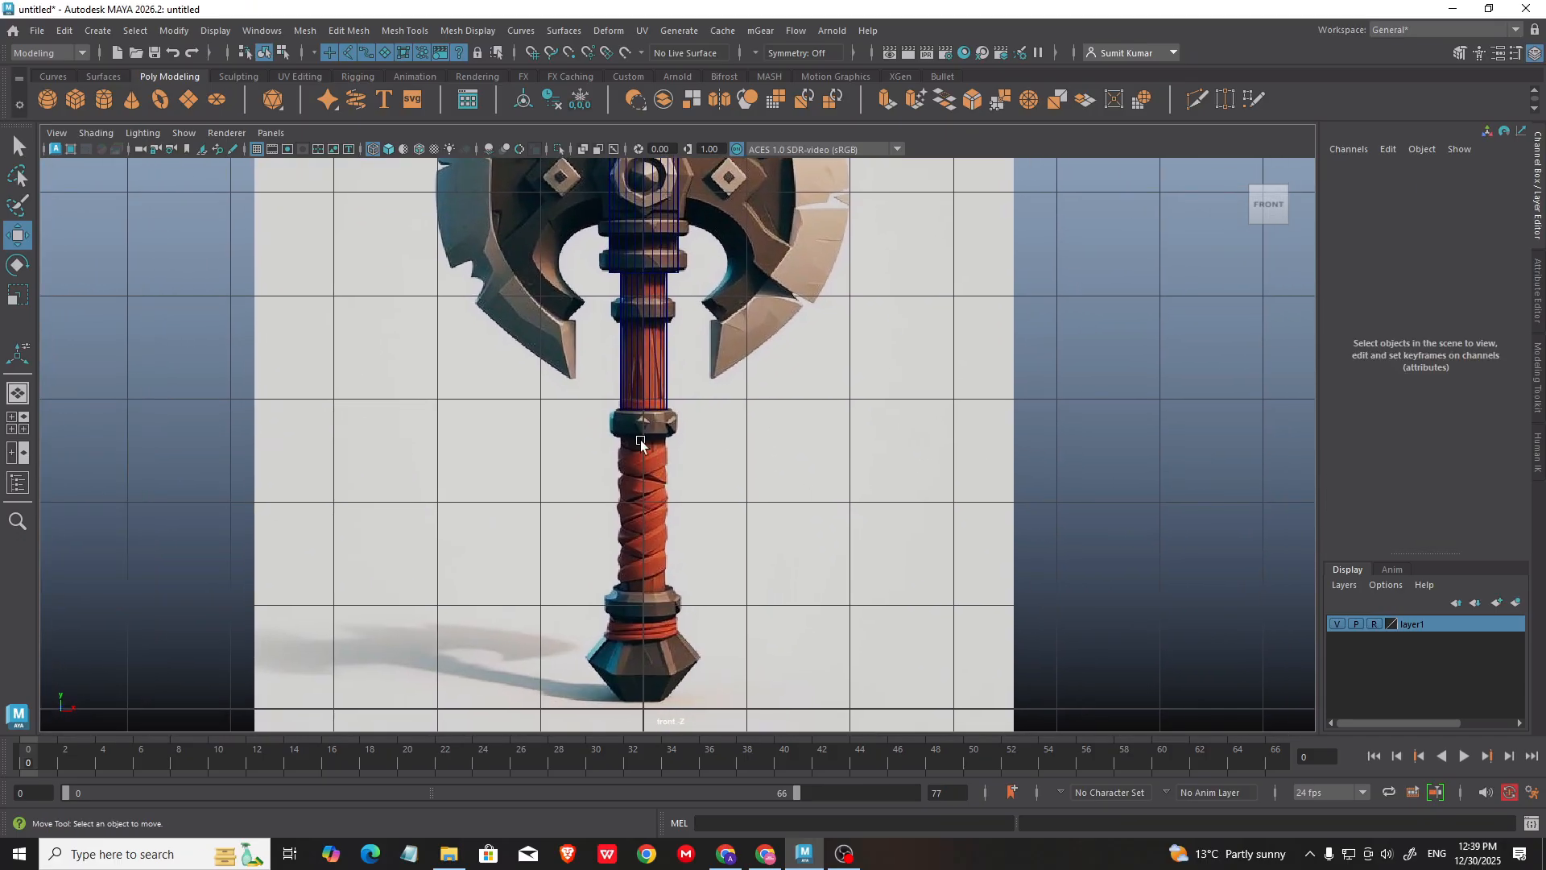
click(653, 395)
scroll(674, 513, up, 1)
right_drag(656, 346, 601, 340)
drag(601, 340, 708, 435)
alt+middle_drag(653, 396, 676, 373)
scroll(675, 316, up, 2)
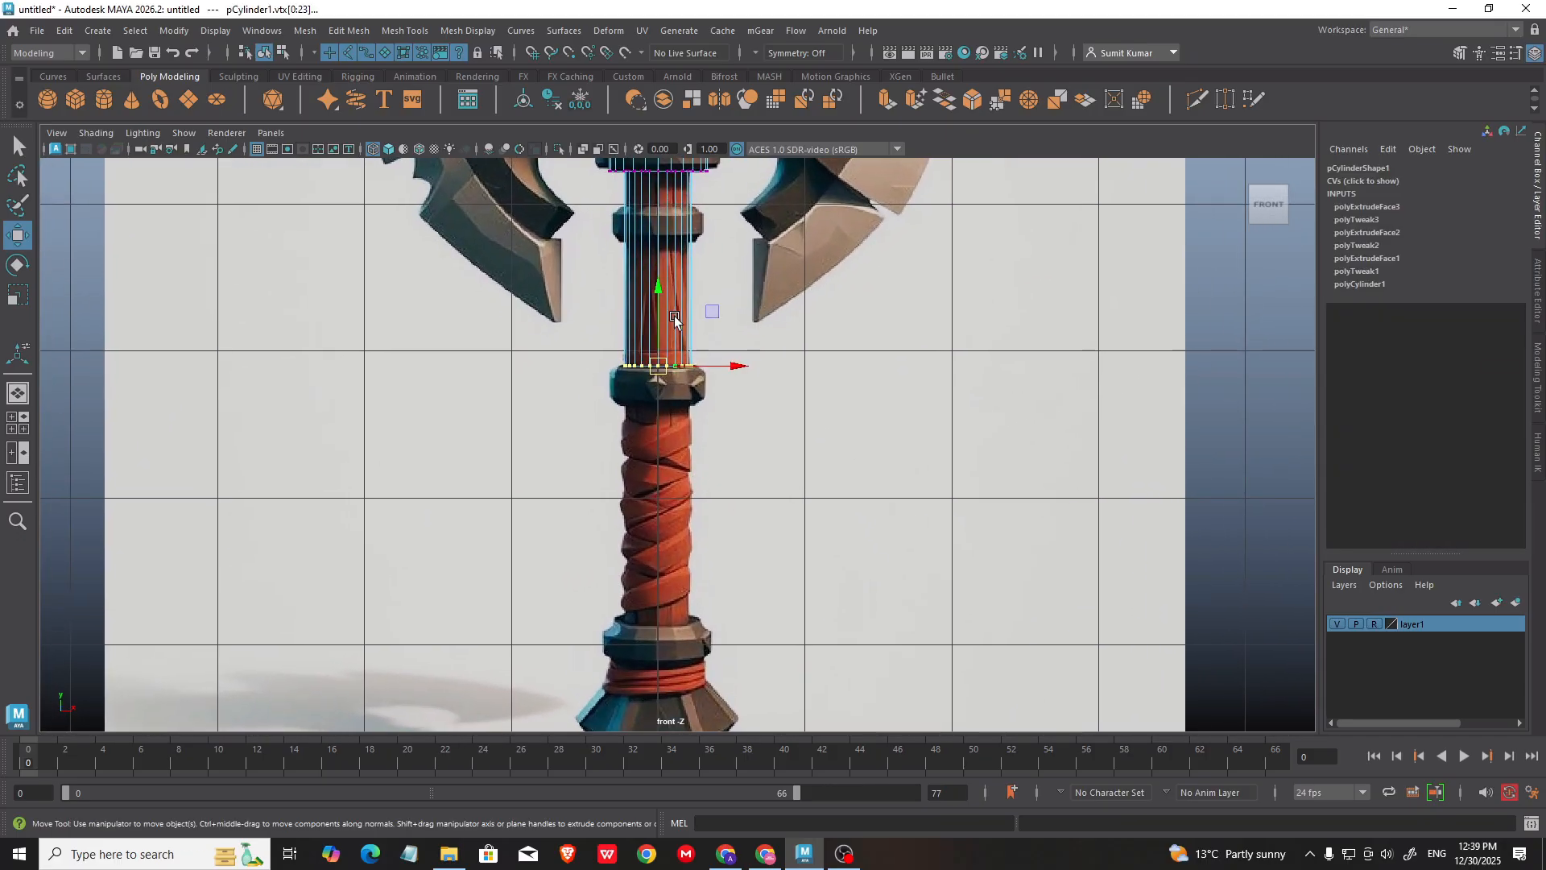
drag(675, 318, 675, 560)
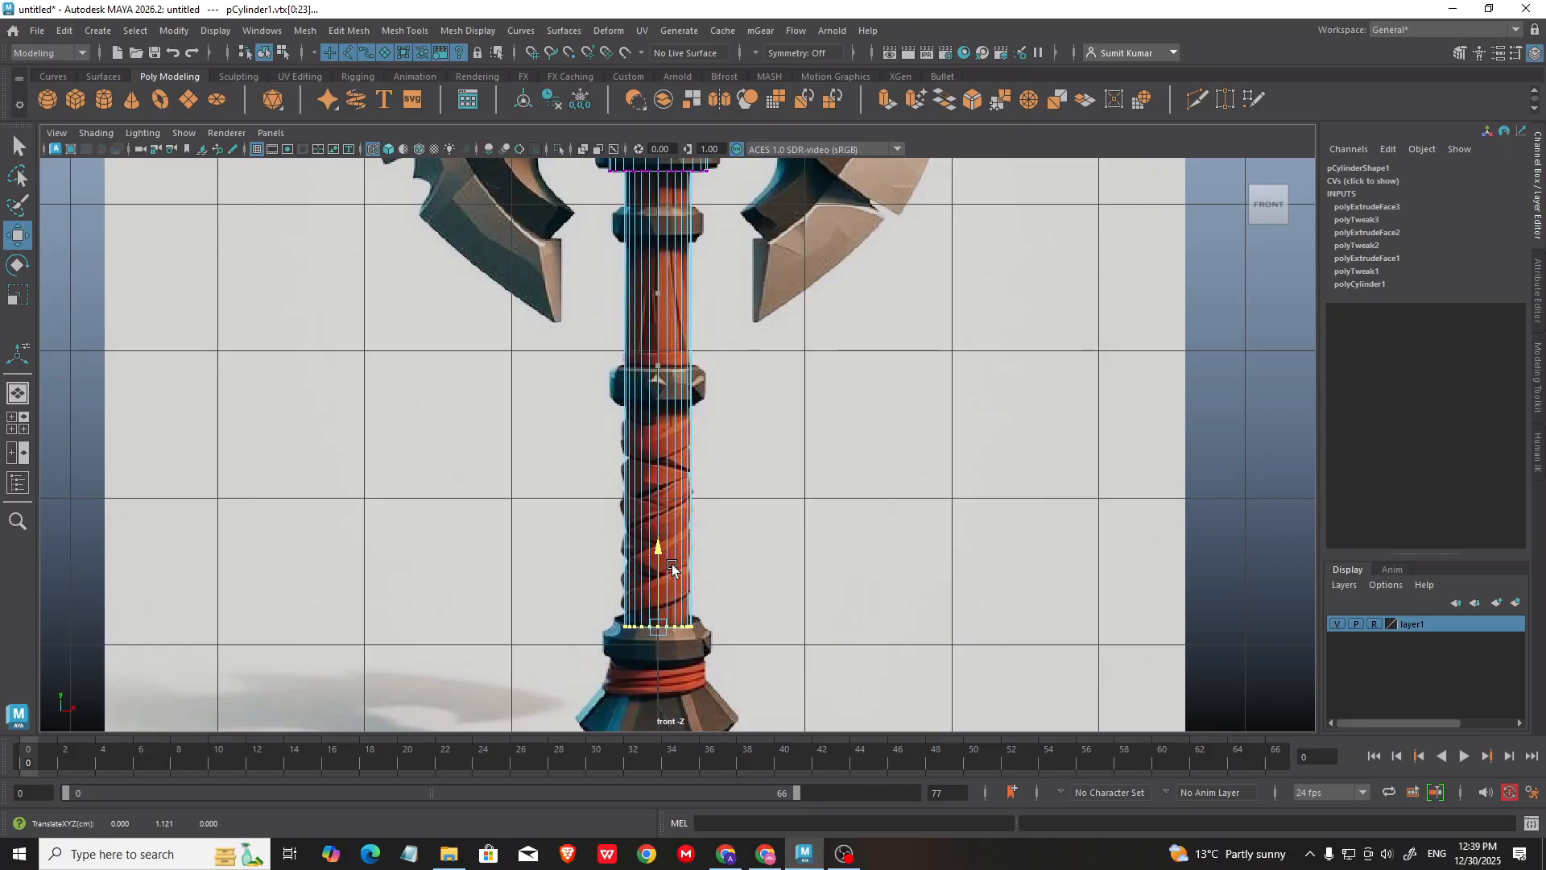
Step: Fine-tune the bottom vertex ring's height so it reaches into the middle of the lower collar
scroll(673, 572, down, 2)
scroll(704, 503, up, 3)
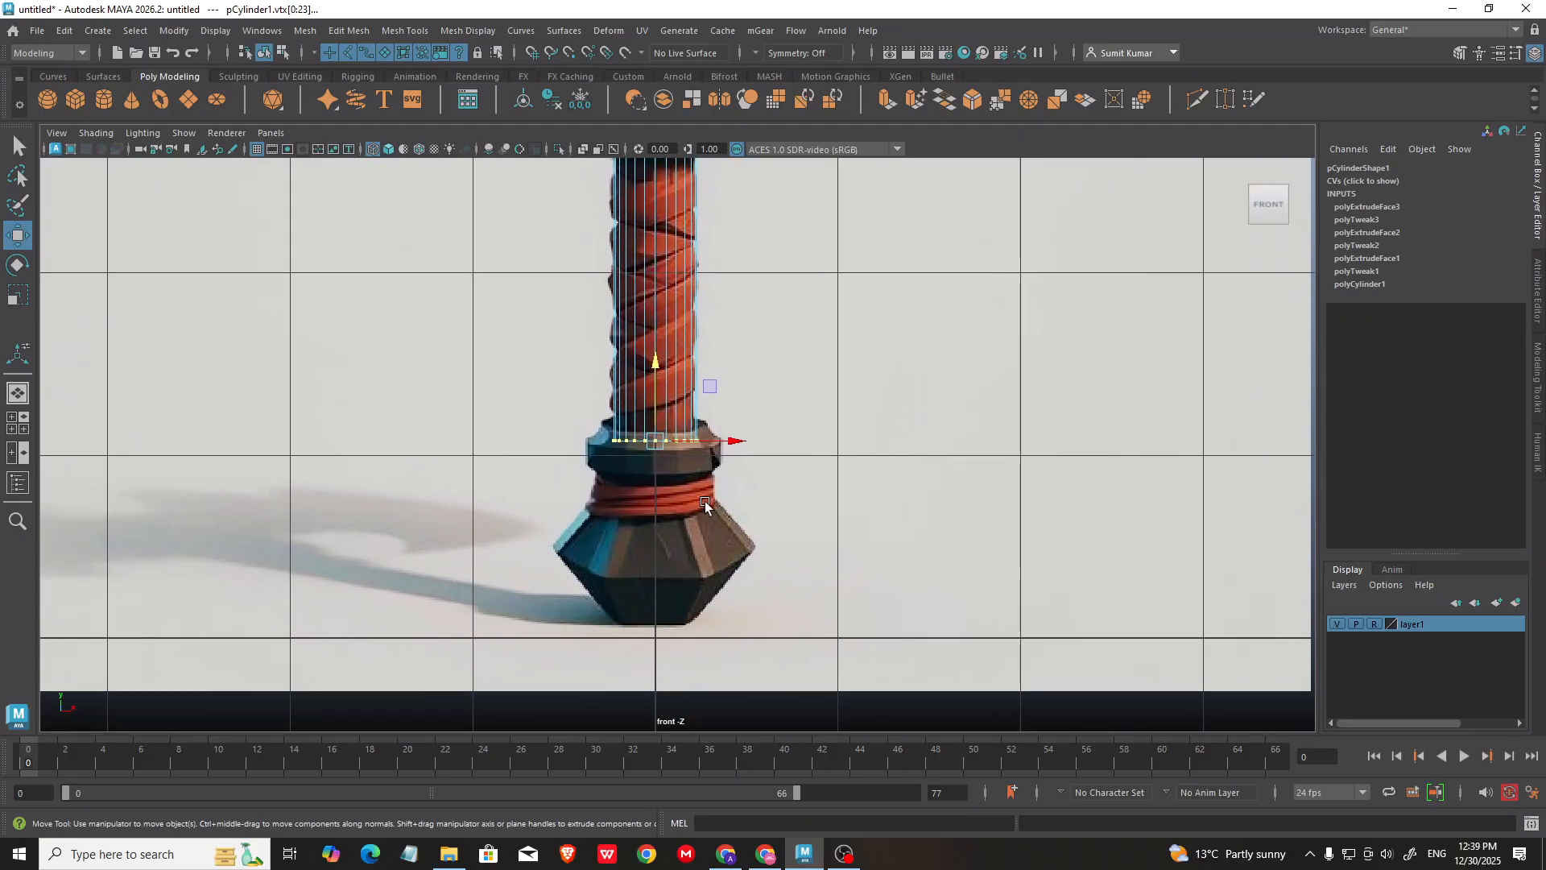
drag(665, 438, 658, 390)
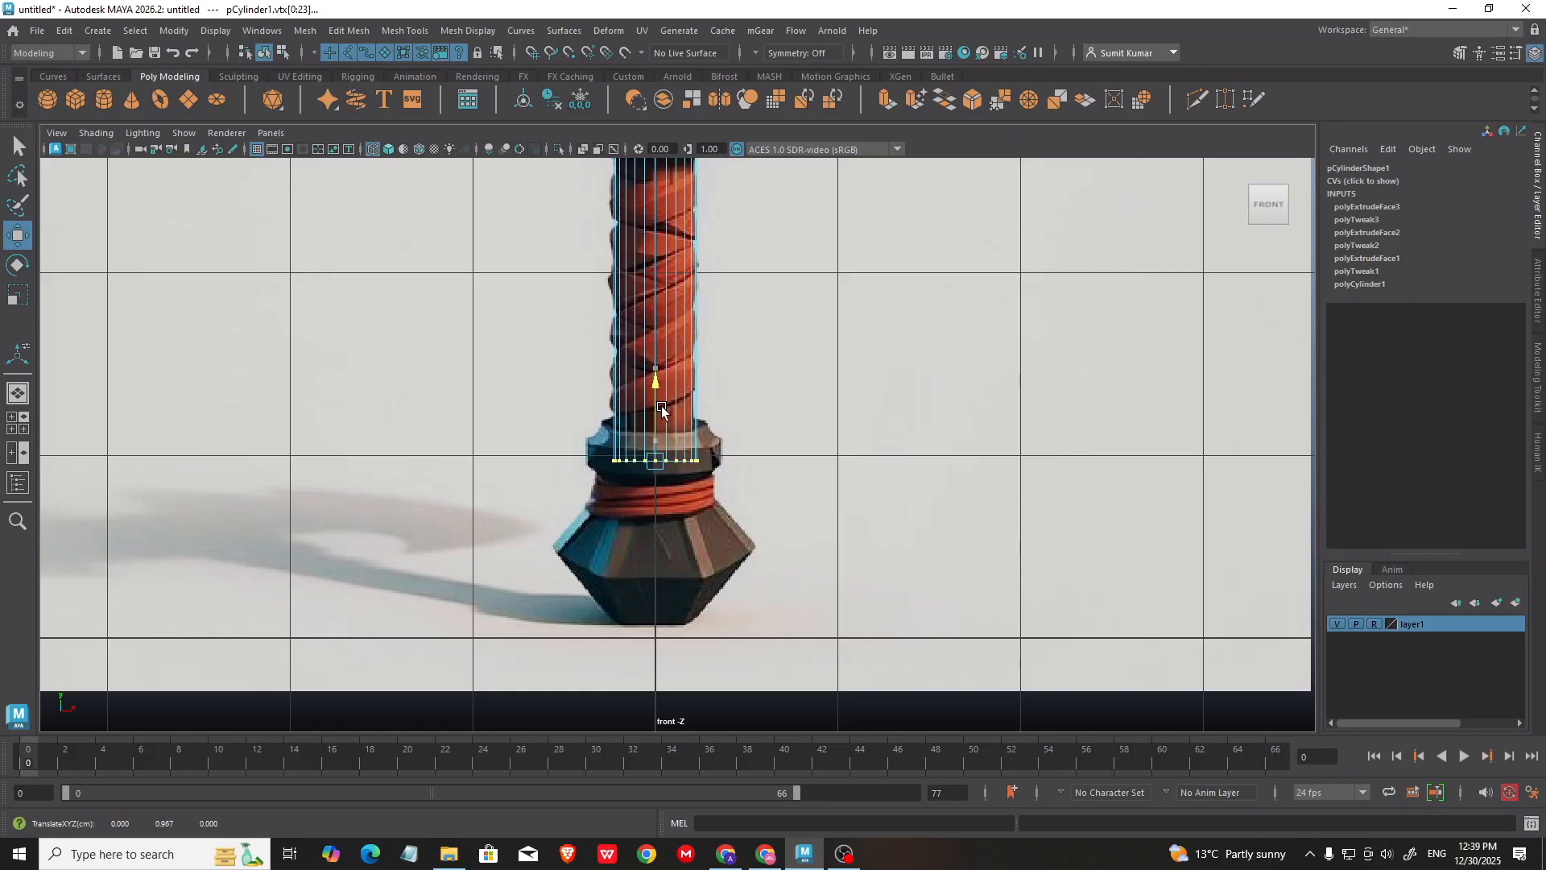
Step: Extrude the shaft's bottom end downward in face mode to the lower edge of the red wrap above the pommel
alt+middle_drag(842, 421, 865, 411)
scroll(866, 411, up, 1)
right_drag(919, 304, 927, 368)
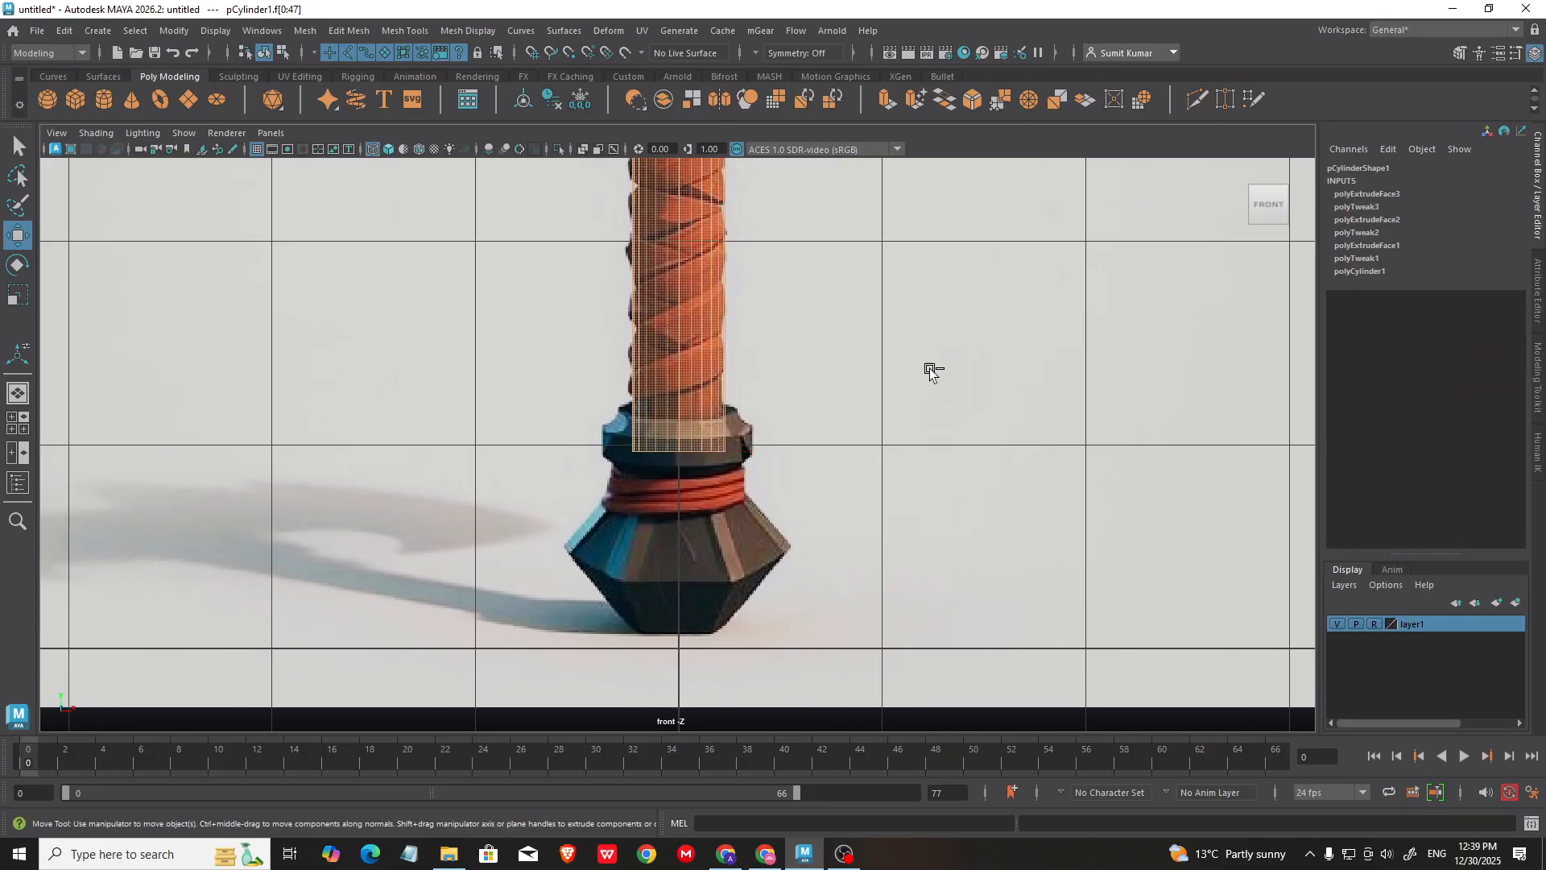
alt+middle_drag(726, 413, 708, 401)
shift+drag(662, 376, 665, 433)
alt+middle_drag(654, 446, 636, 451)
scroll(636, 451, up, 1)
Step: Extrude the side faces of the new bottom segment outward with Local Translate Z 0.08, then return to object mode
drag(573, 473, 783, 479)
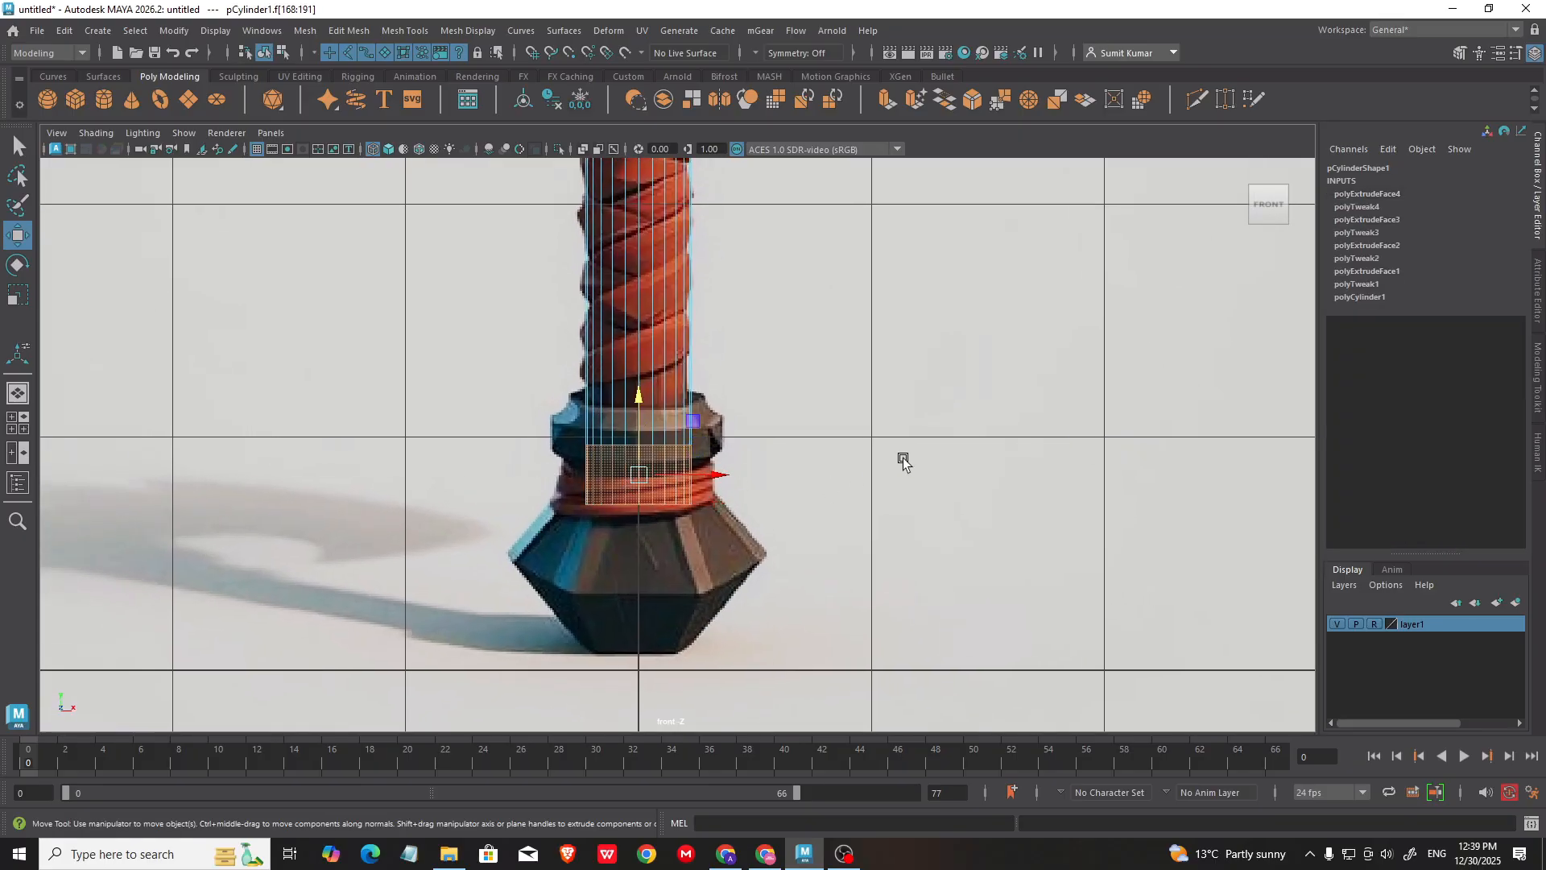
key(ctrl+e)
drag(949, 377, 957, 377)
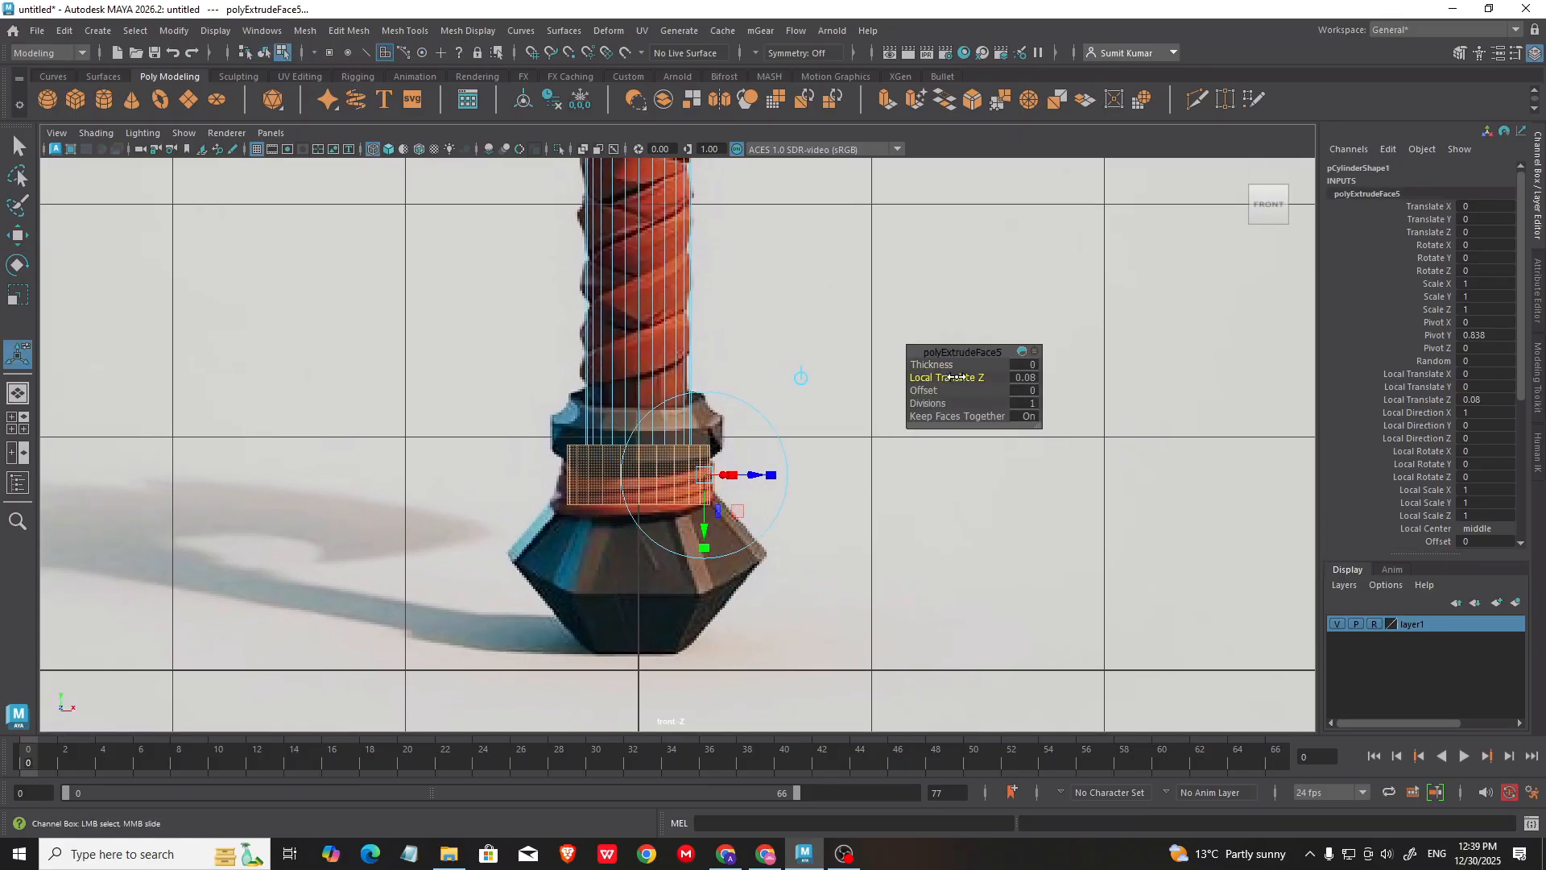
key(w)
right_drag(653, 377, 743, 351)
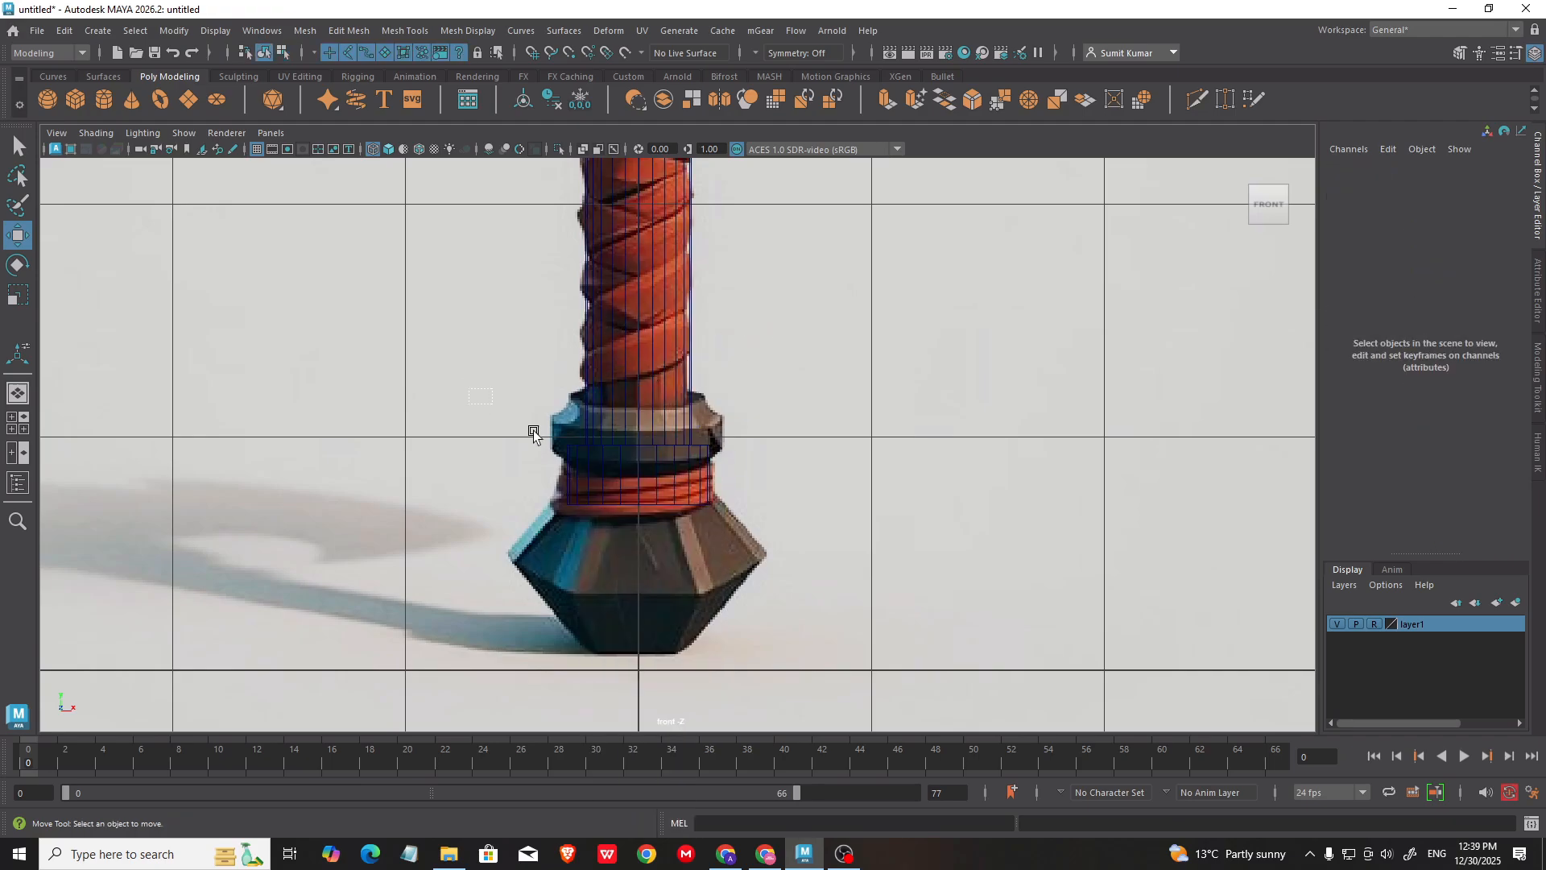
drag(532, 429, 926, 483)
Step: Examine the extended shaft and its bottom collar from several angles in the perspective view
key(space)
drag(992, 492, 918, 372)
scroll(770, 427, down, 3)
alt+middle_drag(852, 448, 845, 418)
alt+drag(846, 418, 877, 423)
click(838, 533)
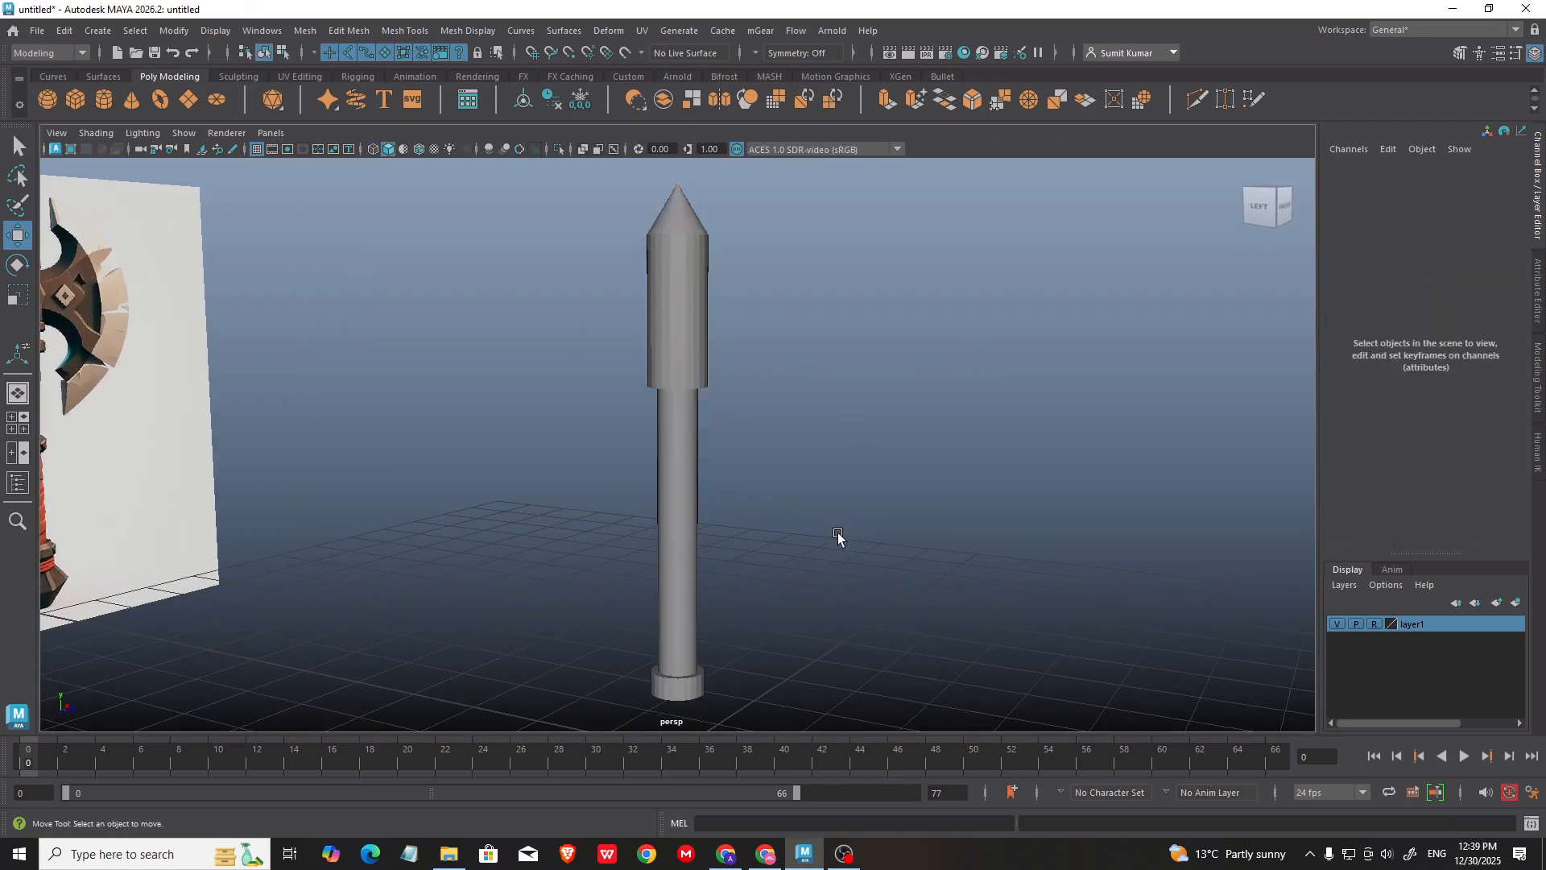
alt+drag(829, 535, 933, 514)
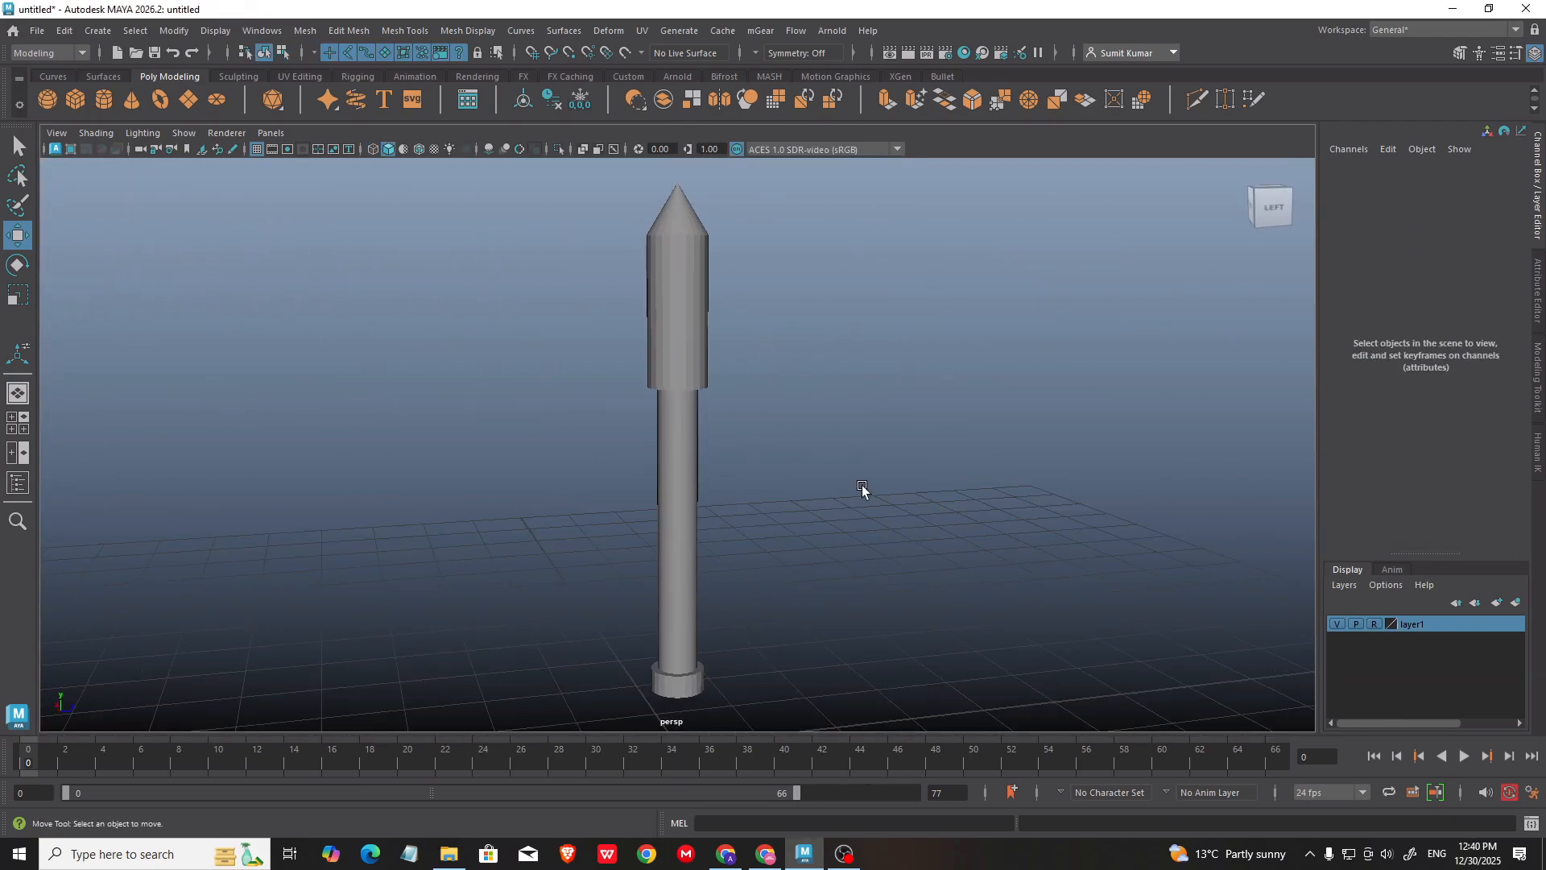
Step: Create a new polygon cylinder for the pommel in the front view and set its axis subdivisions to 5
key(space)
drag(795, 479, 562, 529)
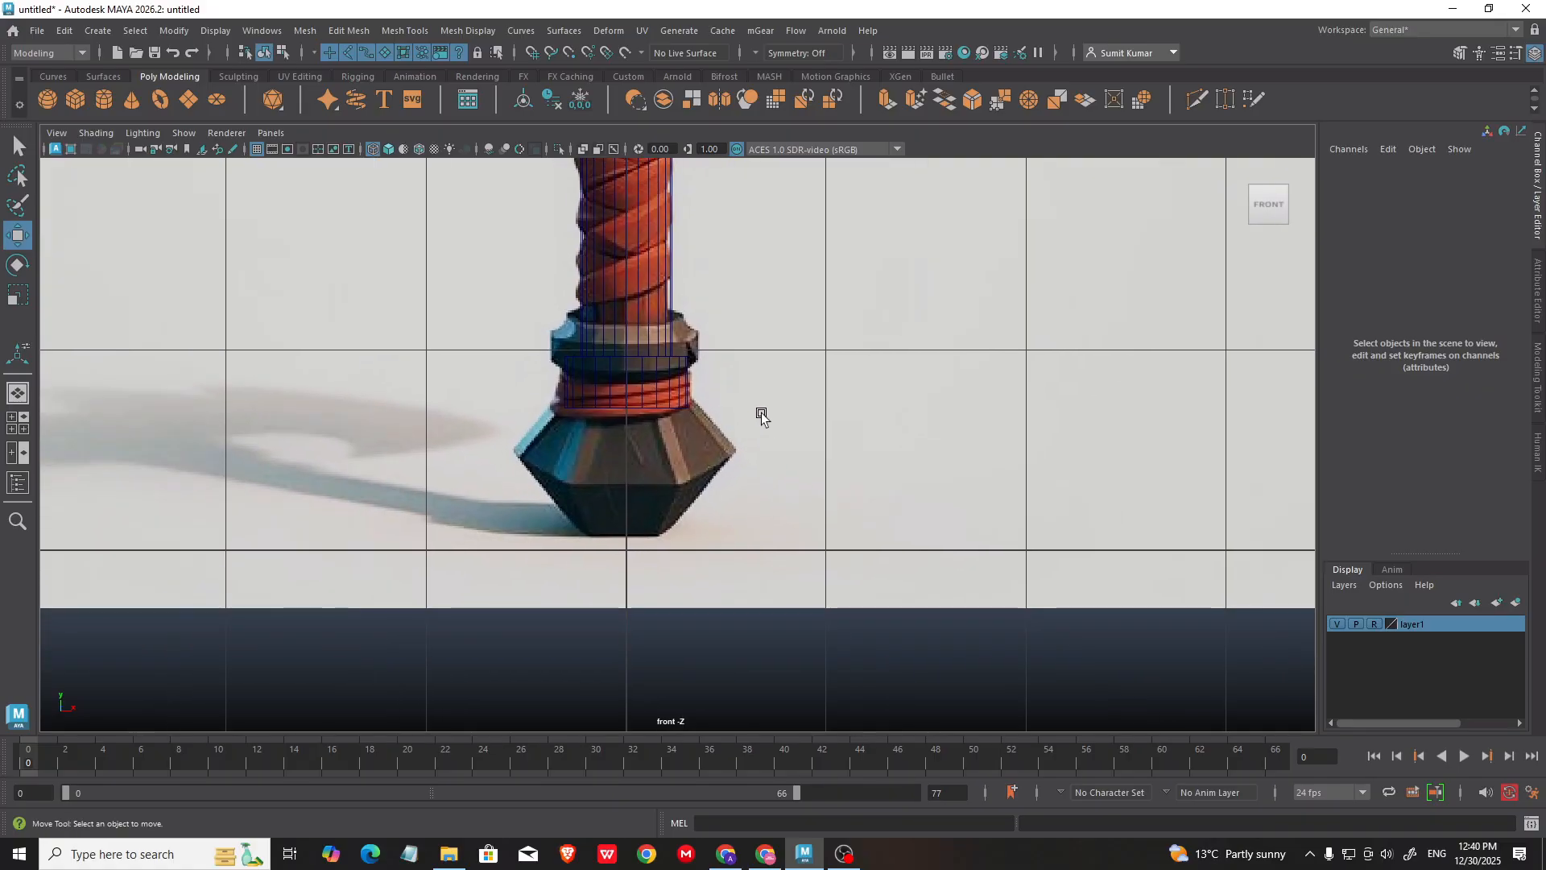
alt+middle_drag(762, 415, 745, 421)
alt+middle_drag(580, 476, 569, 473)
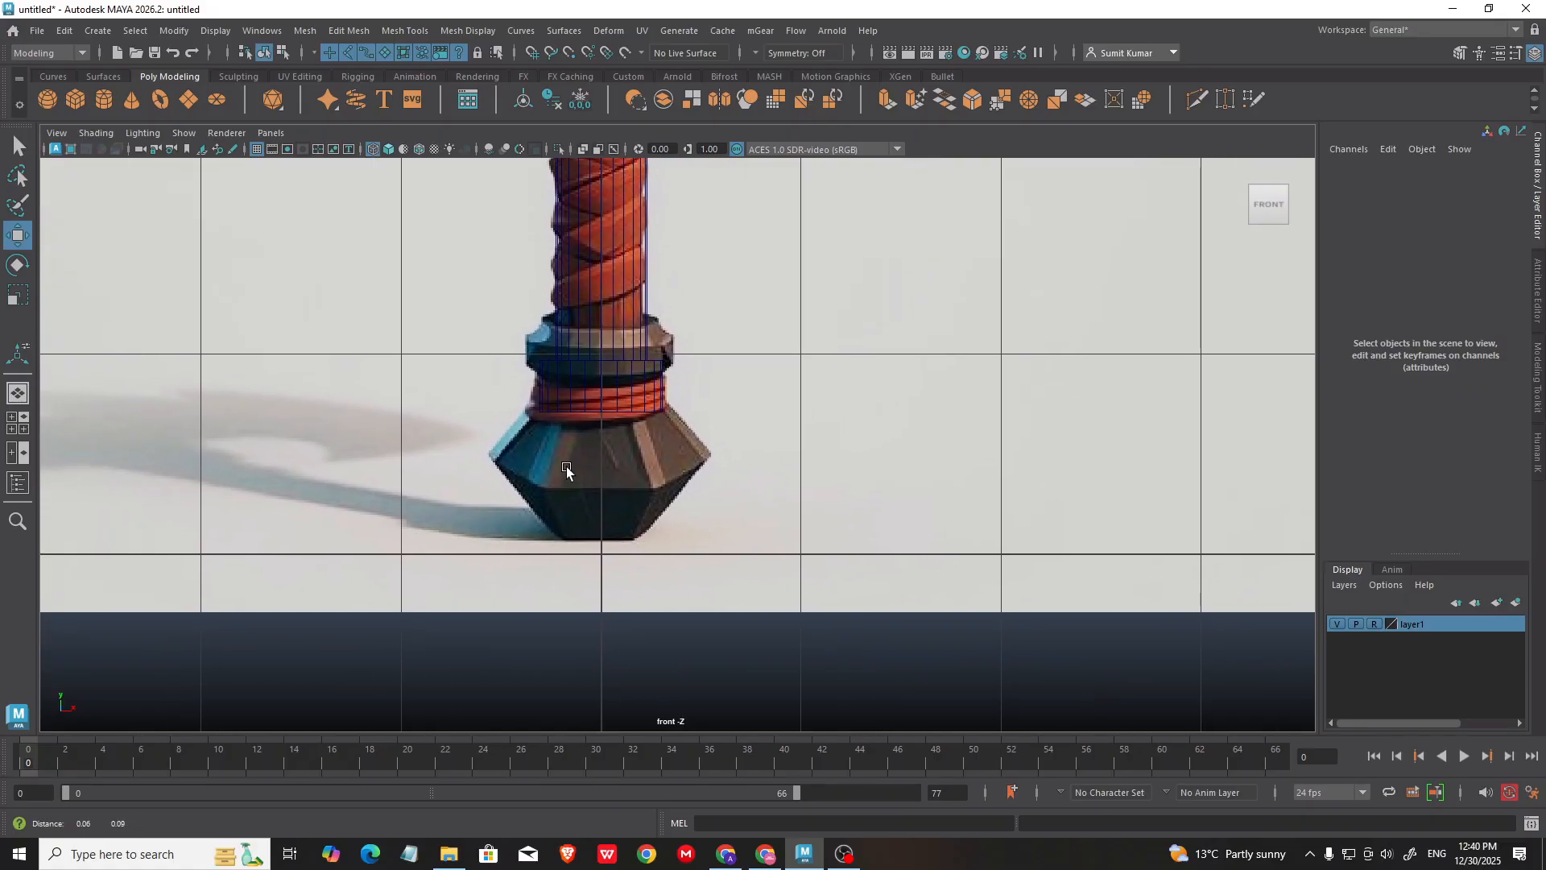
scroll(548, 467, up, 1)
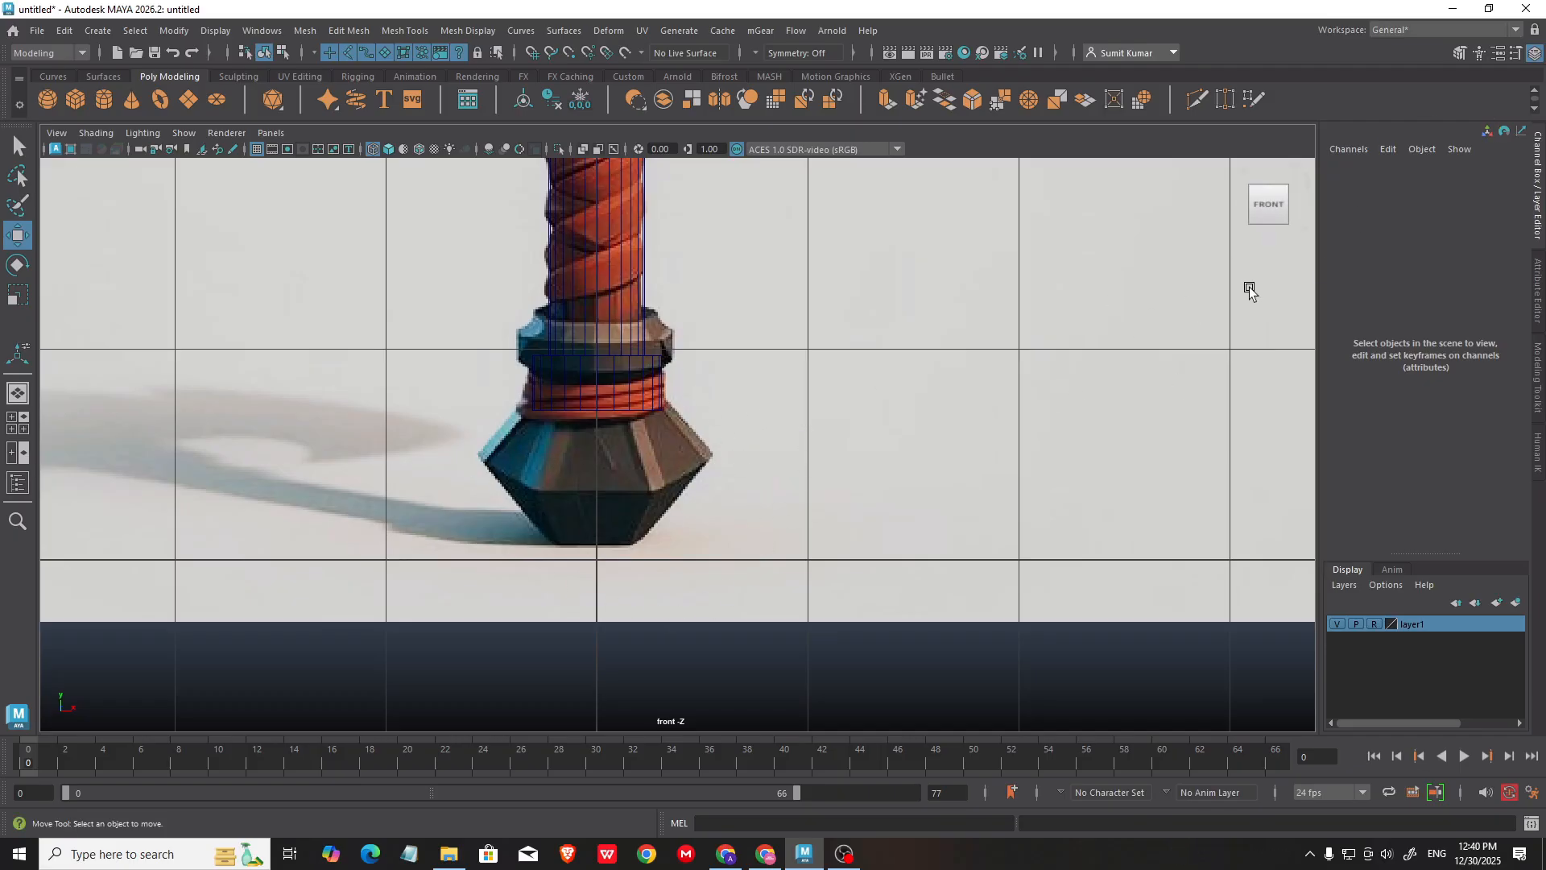
click(104, 99)
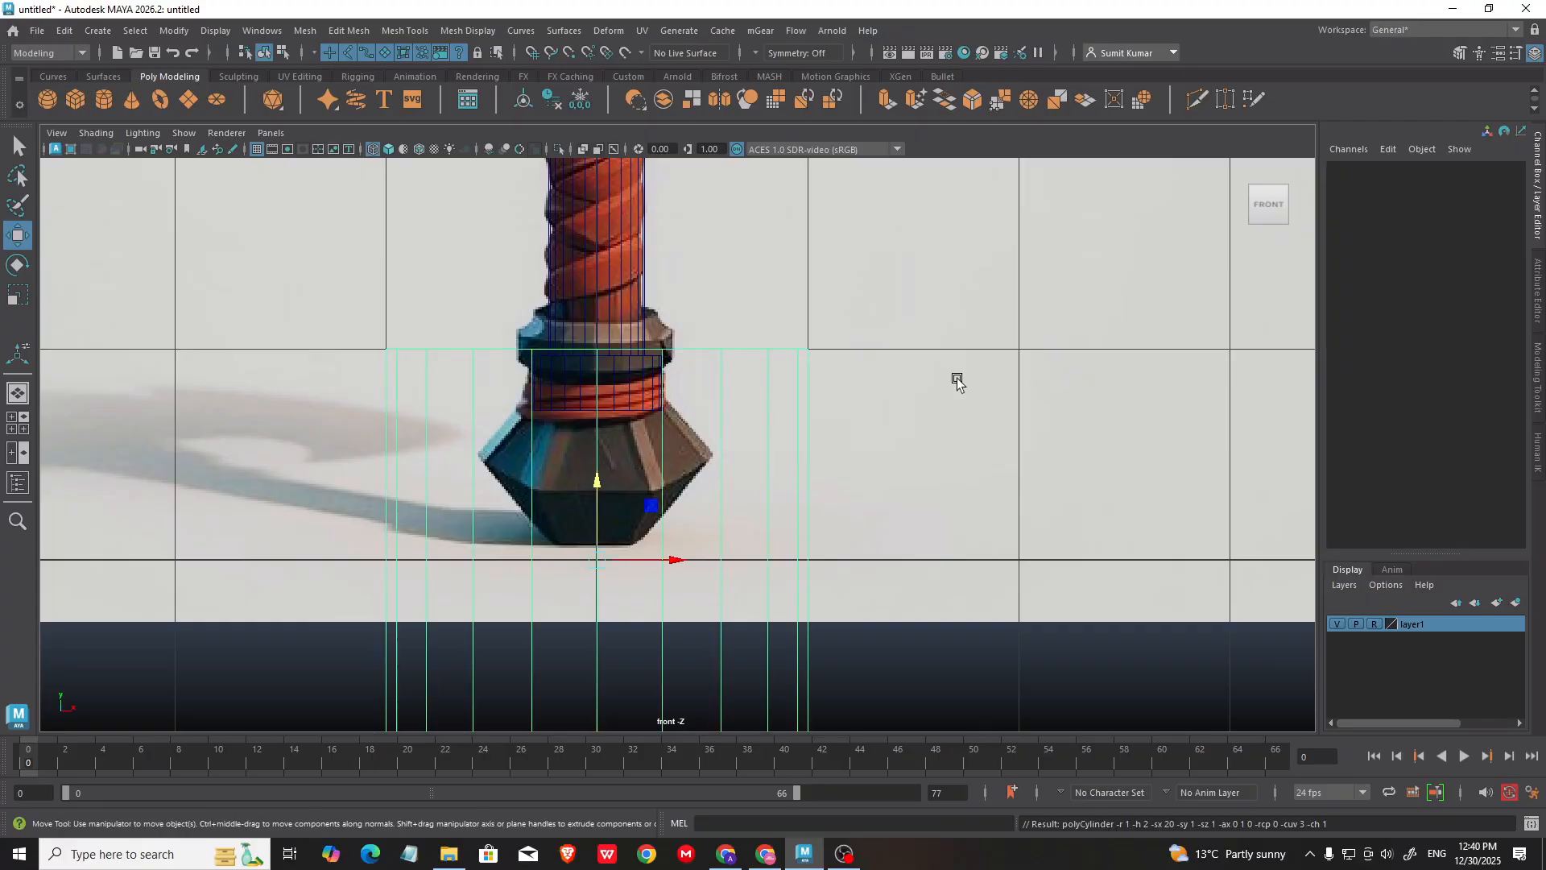
click(1346, 350)
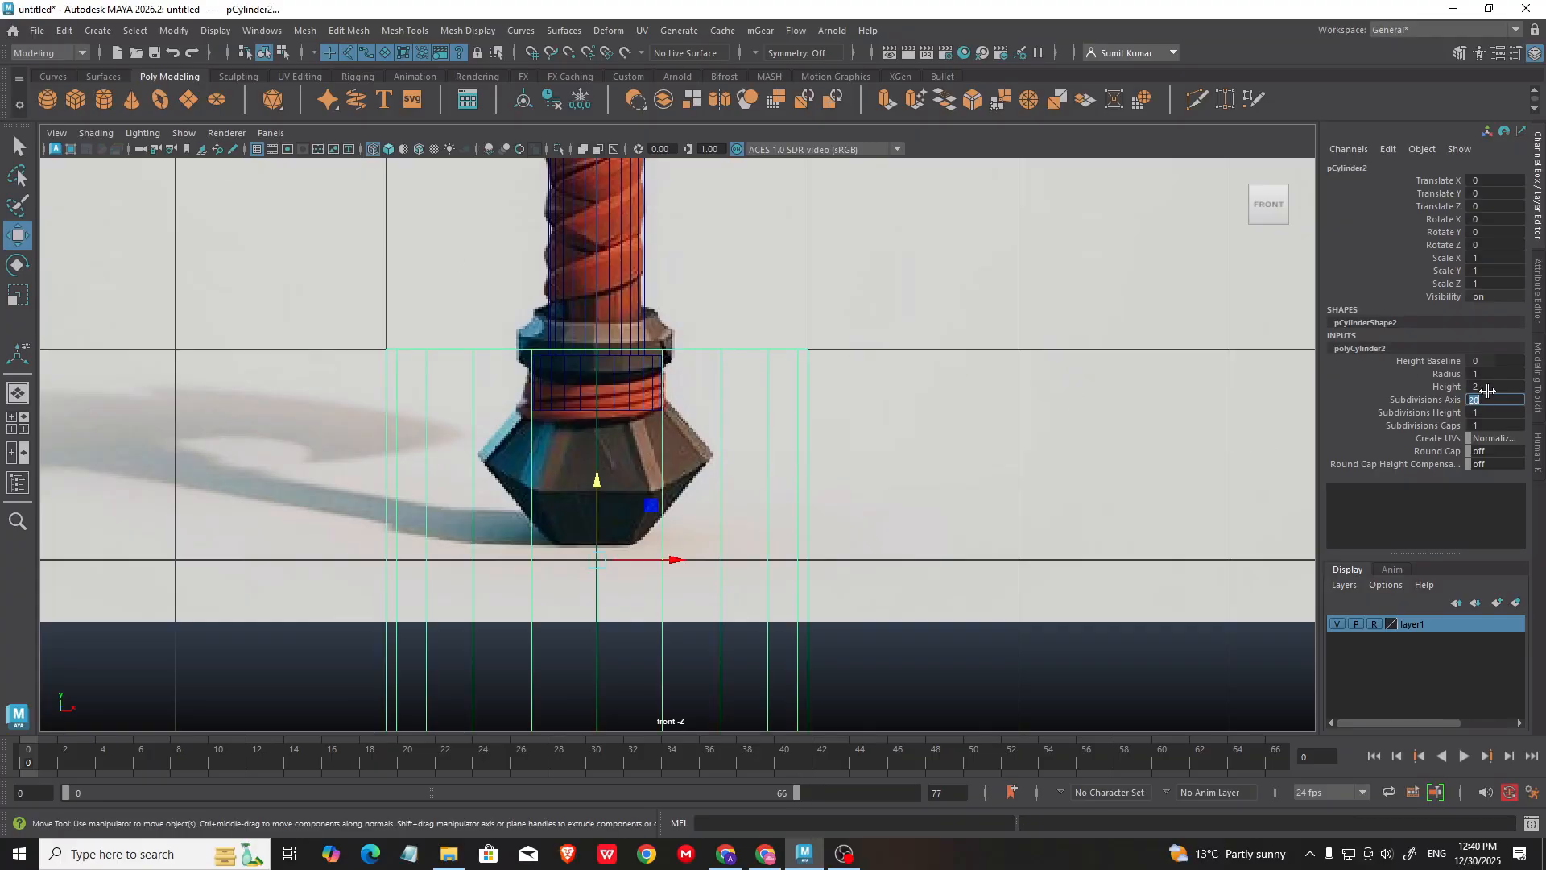
key(Return)
Step: Scale the new cylinder uniformly to 0.449 and raise it over the pommel to Translate Y 0.247
scroll(742, 467, down, 5)
alt+middle_drag(742, 466, 793, 471)
scroll(741, 414, up, 3)
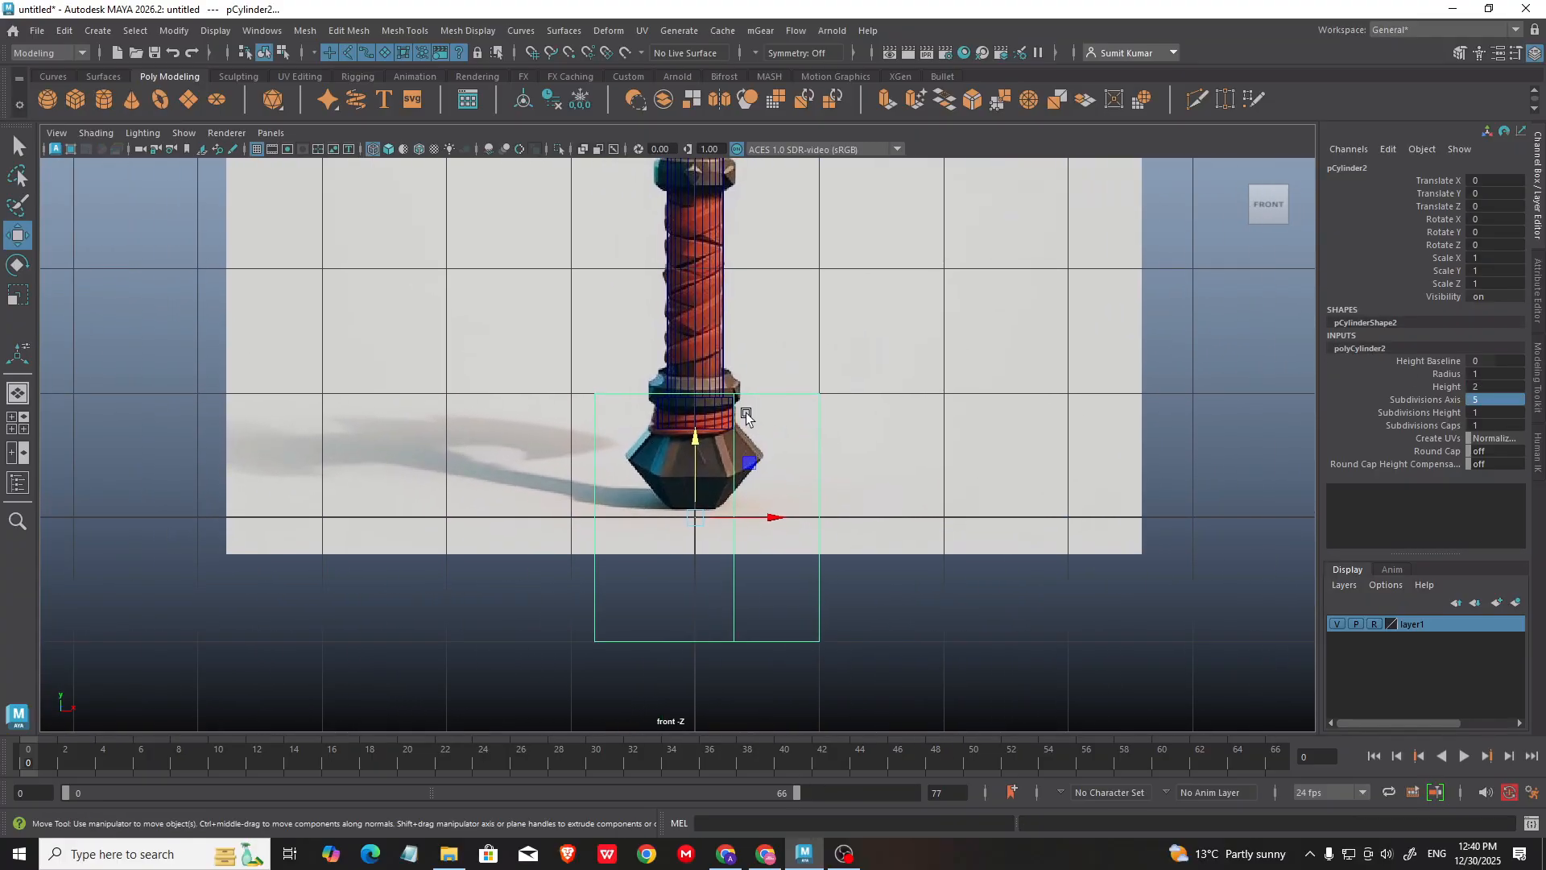
key(r)
drag(700, 535, 552, 417)
key(w)
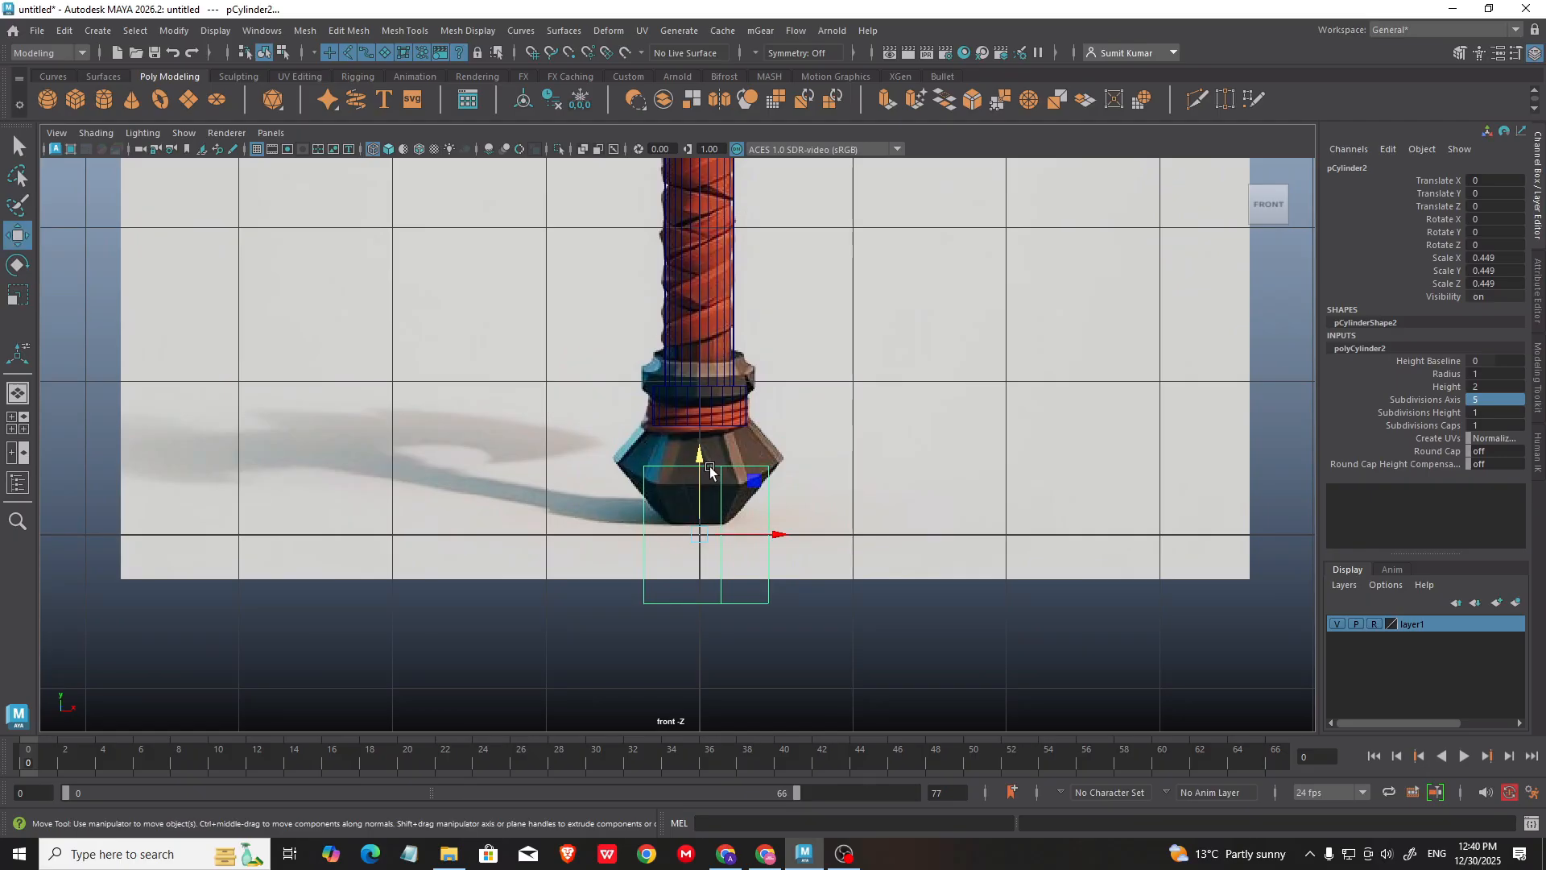
drag(697, 467, 695, 427)
Step: Set the pommel cylinder's axis subdivisions to 6 and raise it to Translate Y 0.328
scroll(765, 483, up, 2)
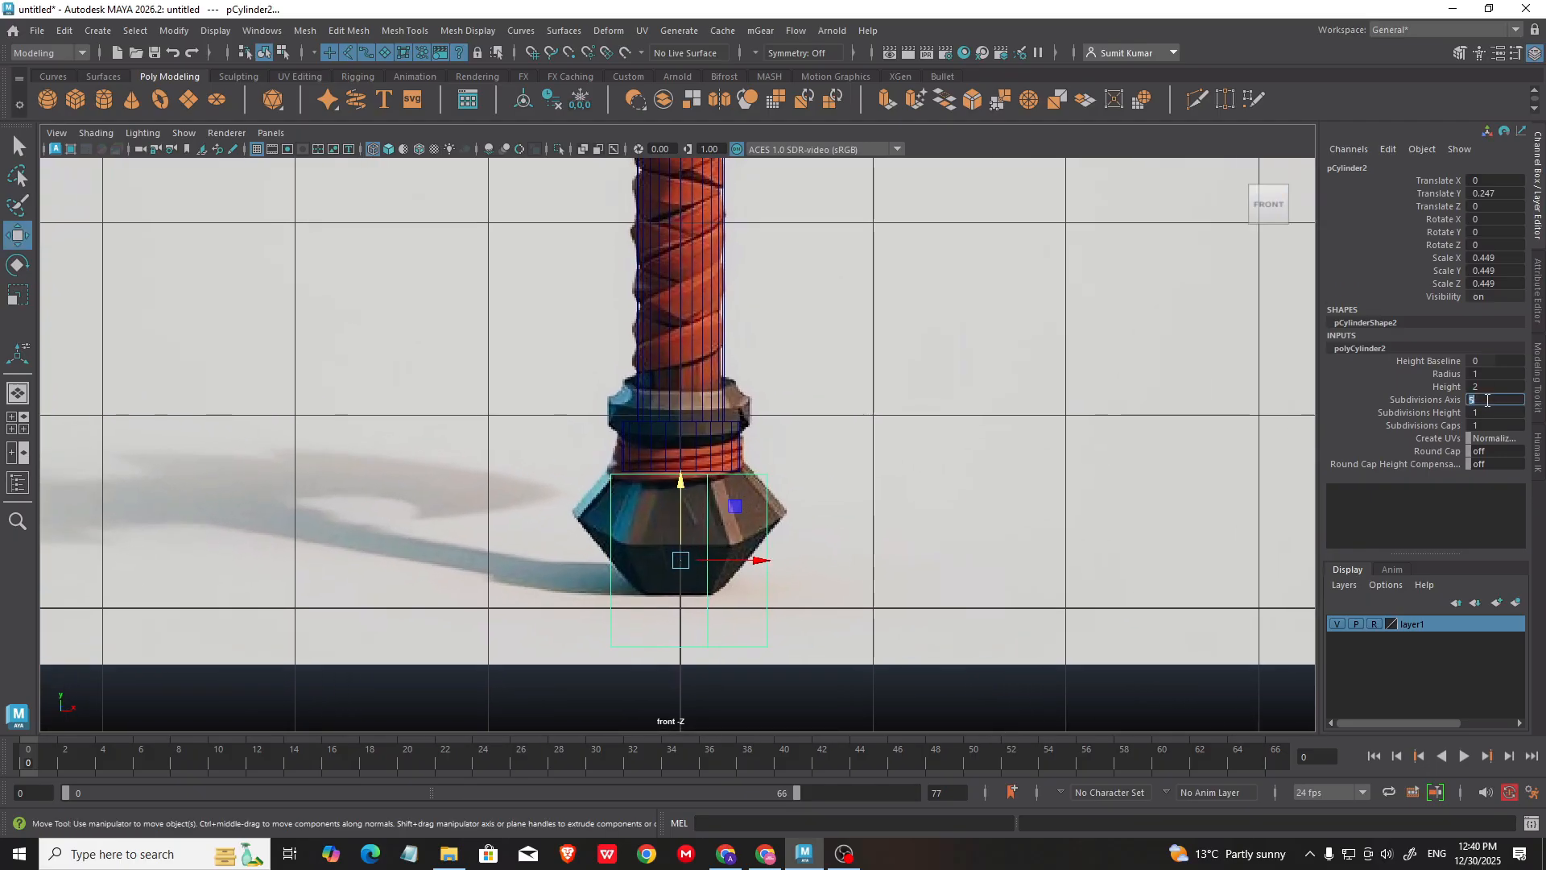
scroll(808, 532, up, 2)
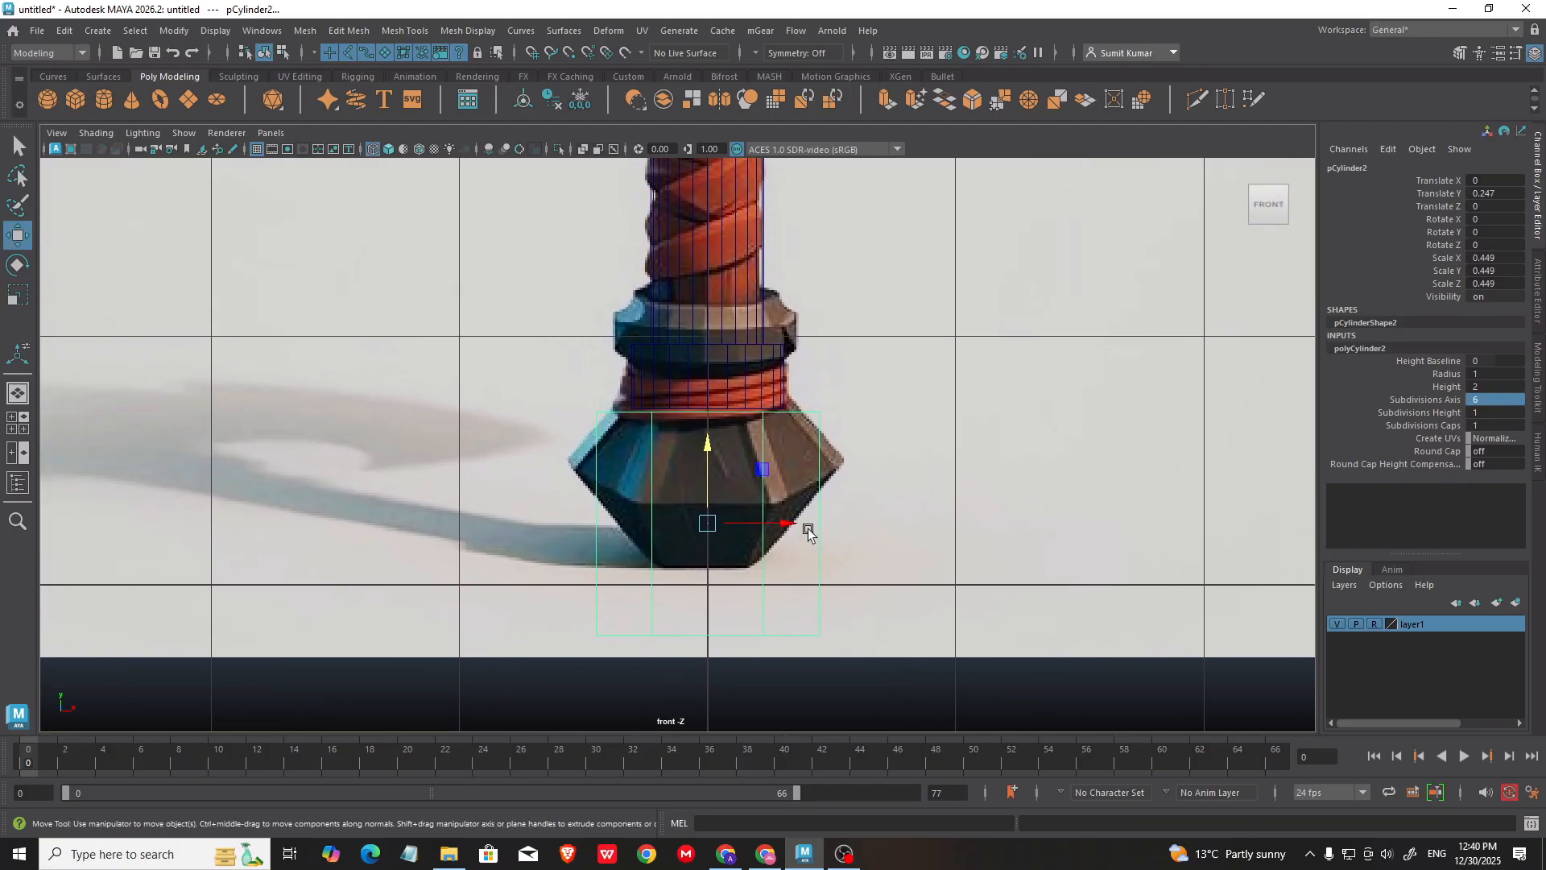
drag(710, 454, 710, 433)
alt+middle_drag(713, 370, 682, 379)
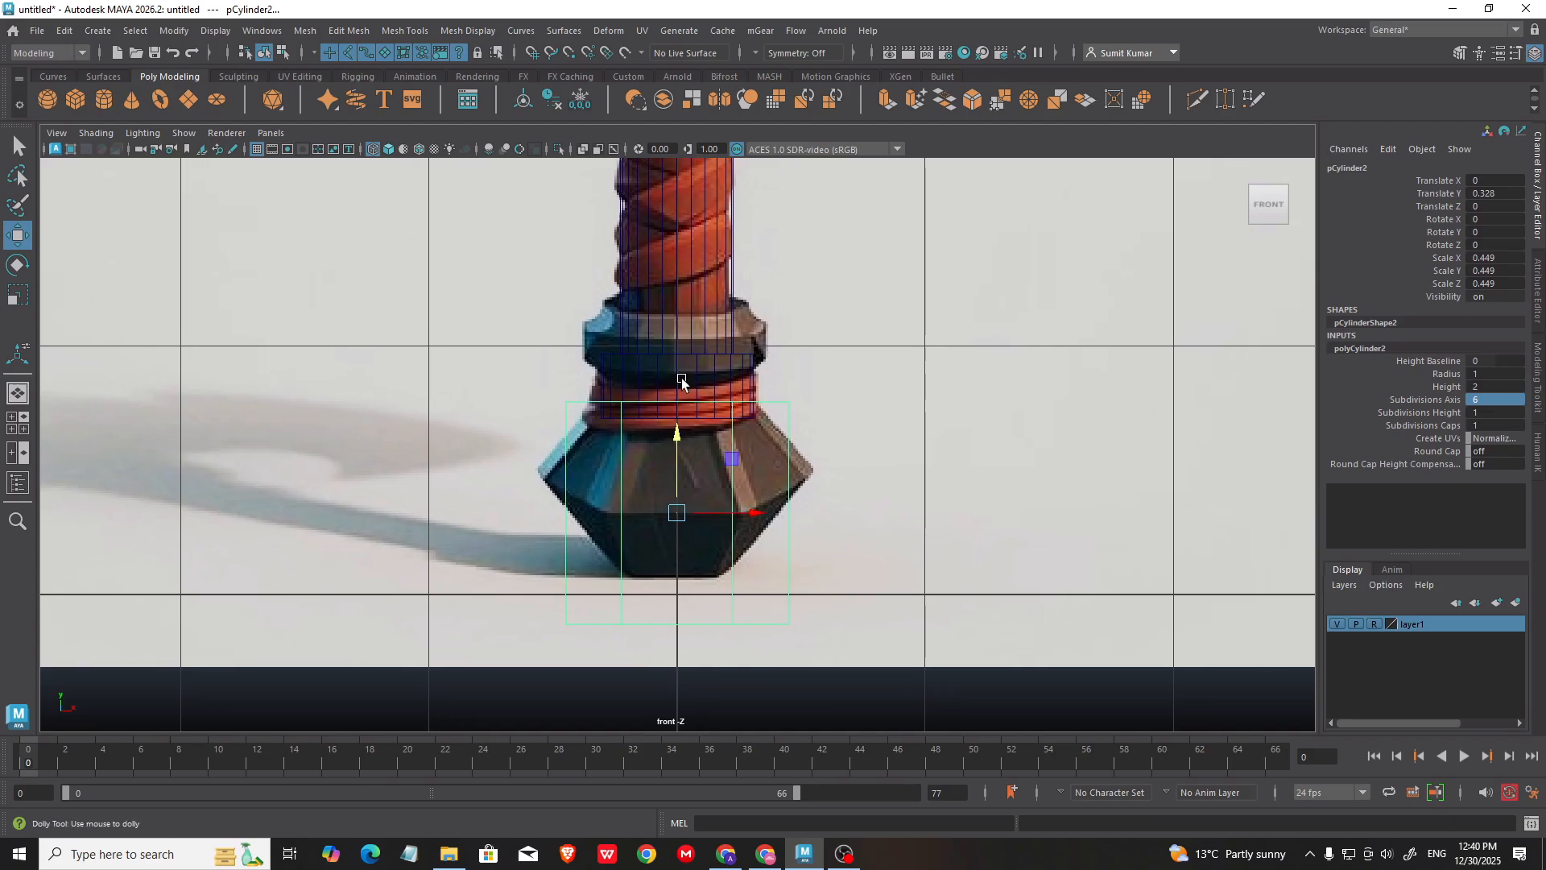
Step: Lower the pommel cylinder's top vertices to the bottom of the red wrap and scale them in to the reference's outline
scroll(681, 378, up, 1)
right_drag(653, 378, 564, 372)
drag(486, 282, 861, 453)
alt+middle_drag(784, 378, 813, 397)
scroll(812, 396, up, 2)
drag(719, 341, 715, 359)
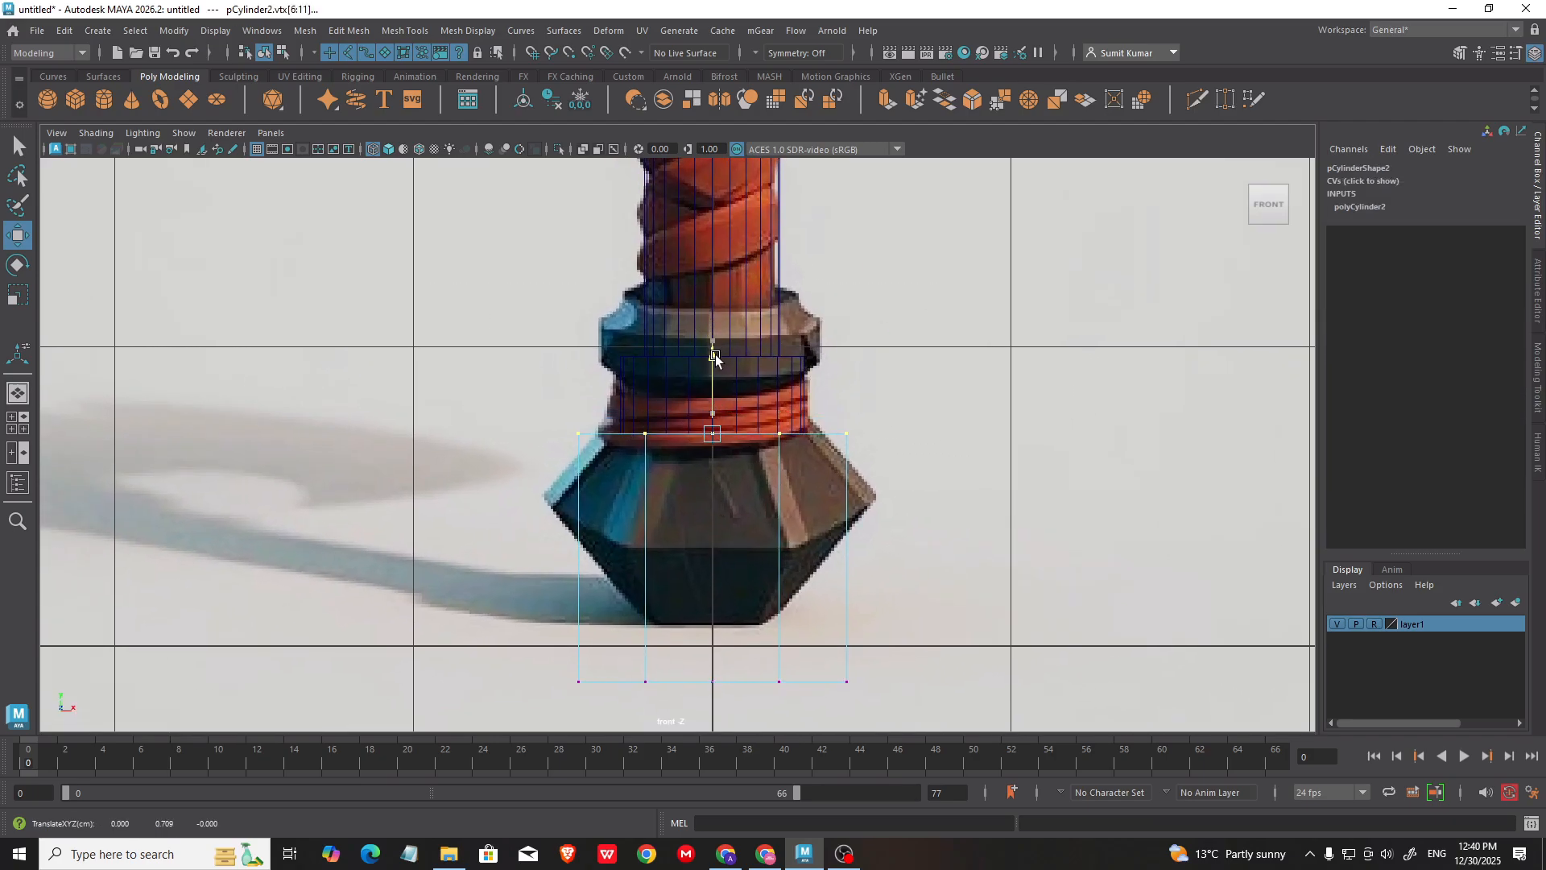
key(r)
drag(712, 443, 714, 390)
key(w)
Step: Raise the pommel cylinder's bottom vertices to the reference's base and scale them inward to match its narrow bottom
alt+middle_drag(704, 481, 703, 376)
drag(449, 534, 1037, 676)
alt+middle_drag(727, 456, 721, 503)
key(r)
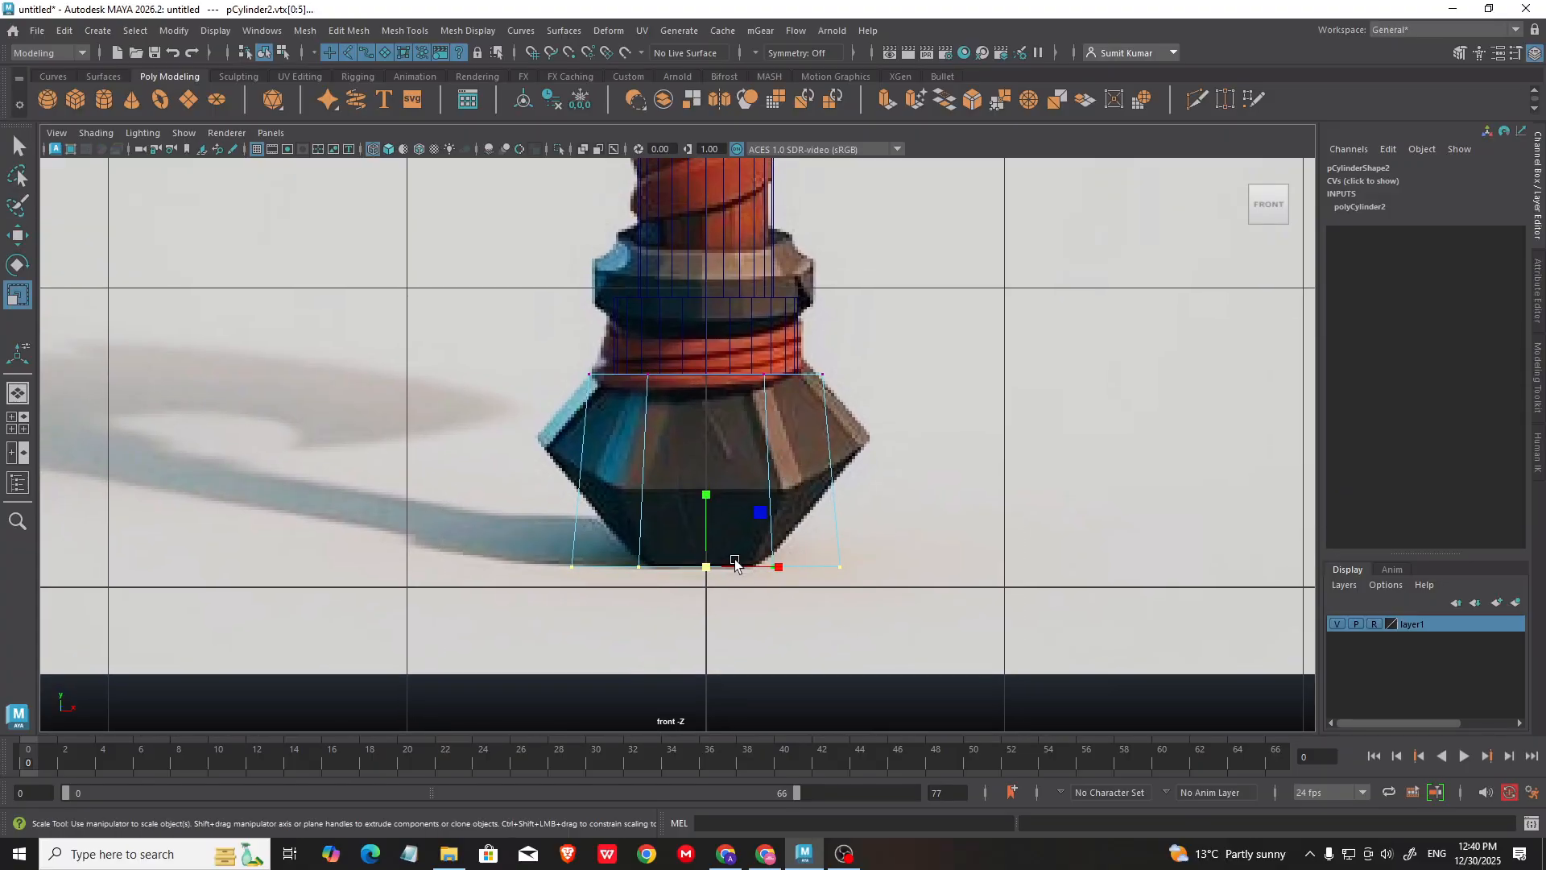
drag(706, 566, 610, 472)
Step: Inspect the tapered pommel up close in the perspective view, select its top vertex ring, and return to the front view
key(space)
key(space)
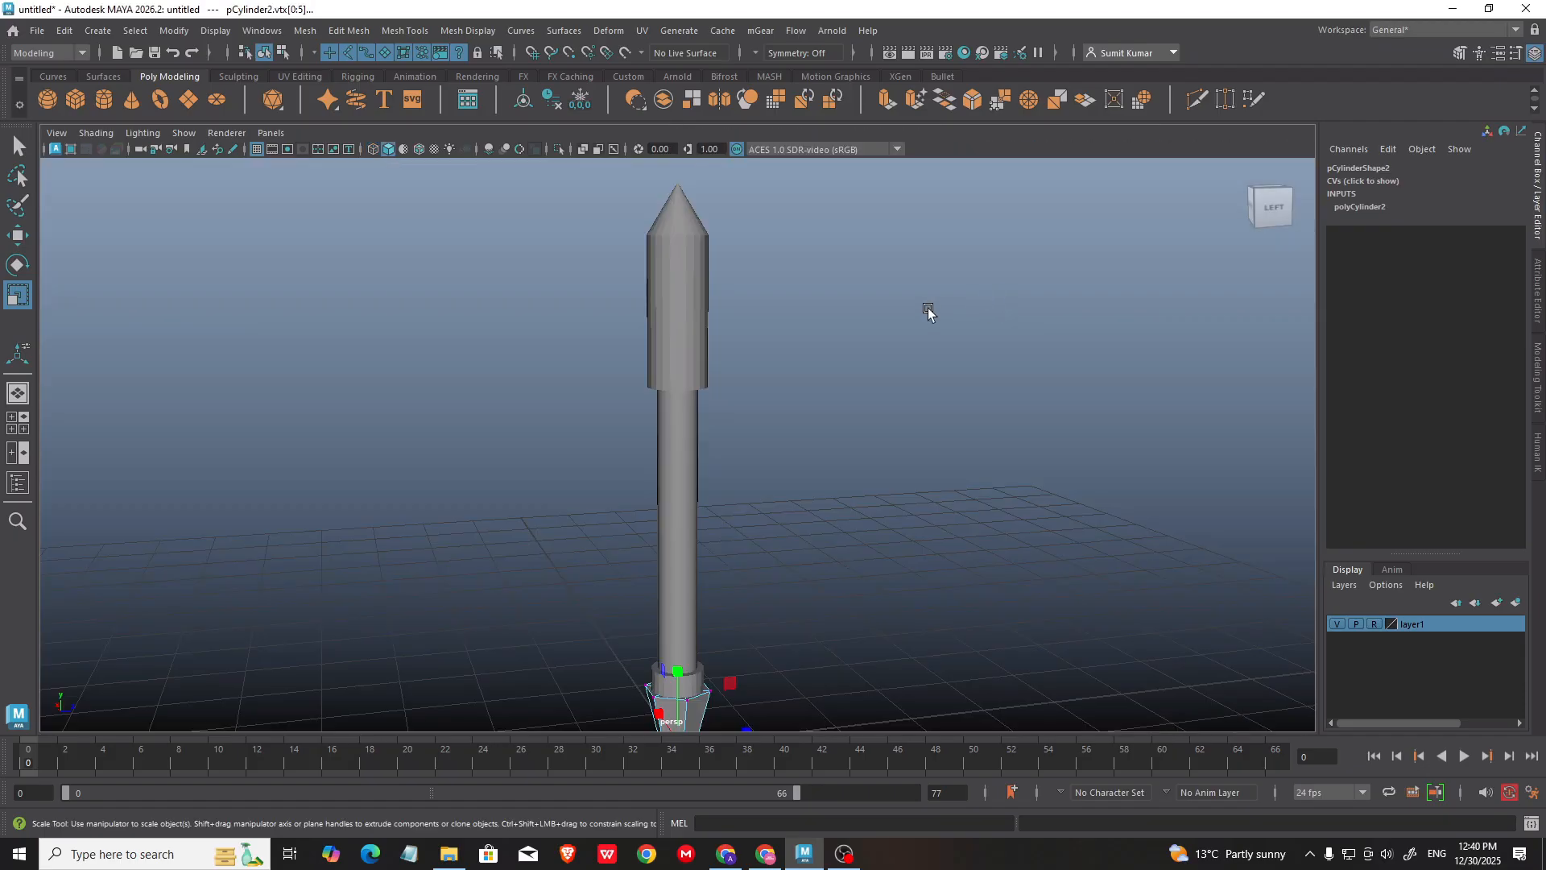
key(f)
alt+middle_drag(928, 306, 905, 552)
alt+right_drag(904, 552, 622, 256)
alt+middle_drag(622, 256, 675, 403)
alt+drag(675, 403, 735, 407)
drag(395, 257, 1163, 412)
key(space)
key(space)
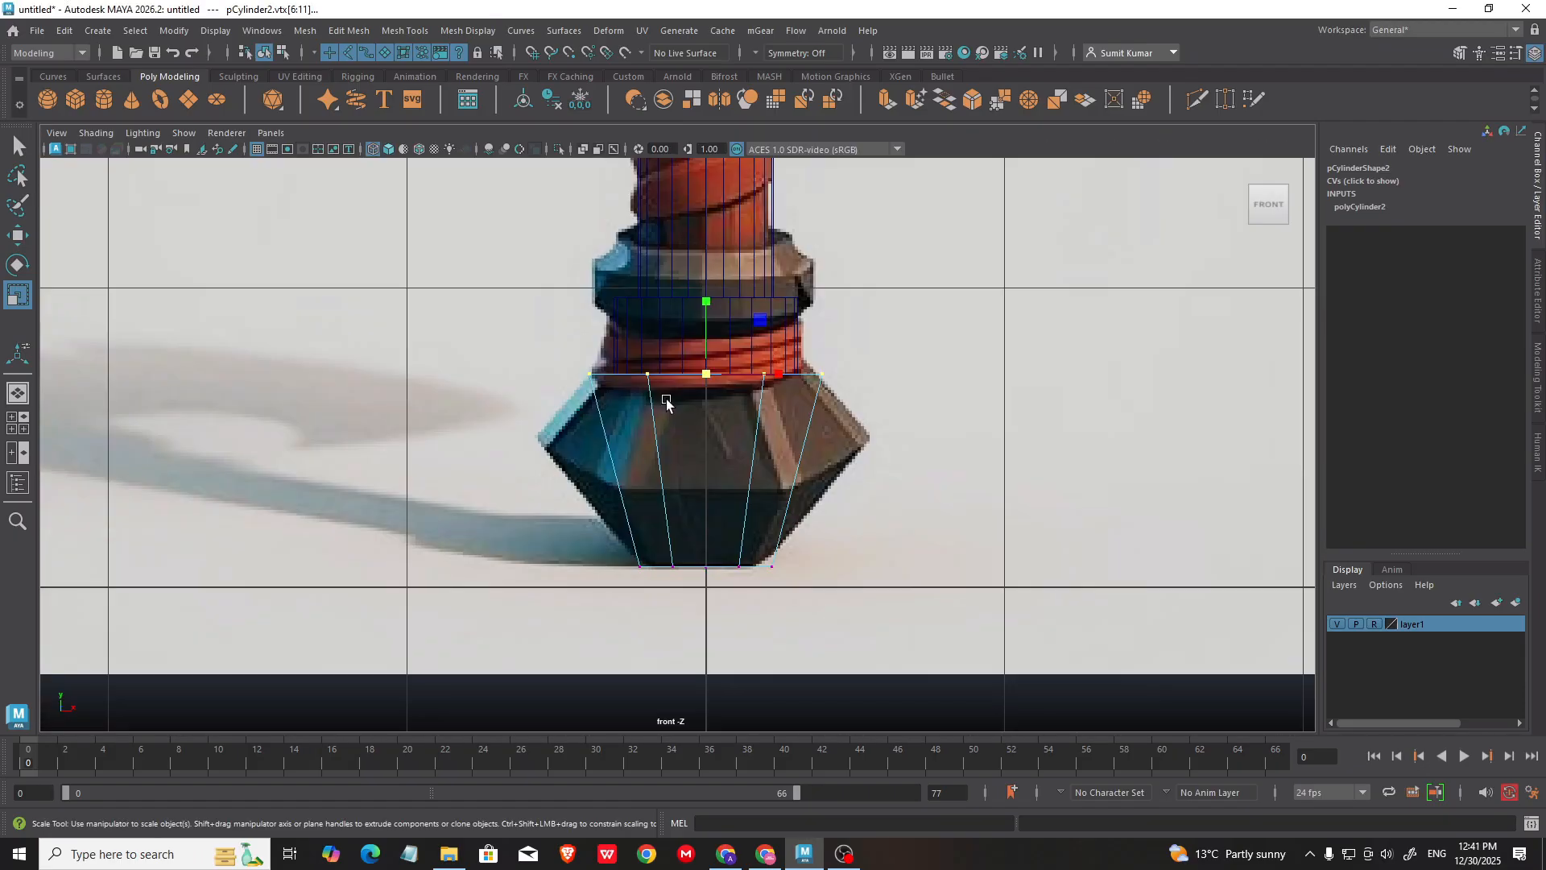
Step: Insert a horizontal edge loop around the middle of the pommel
scroll(666, 383, up, 2)
alt+middle_drag(771, 488, 763, 464)
right_drag(845, 338, 886, 317)
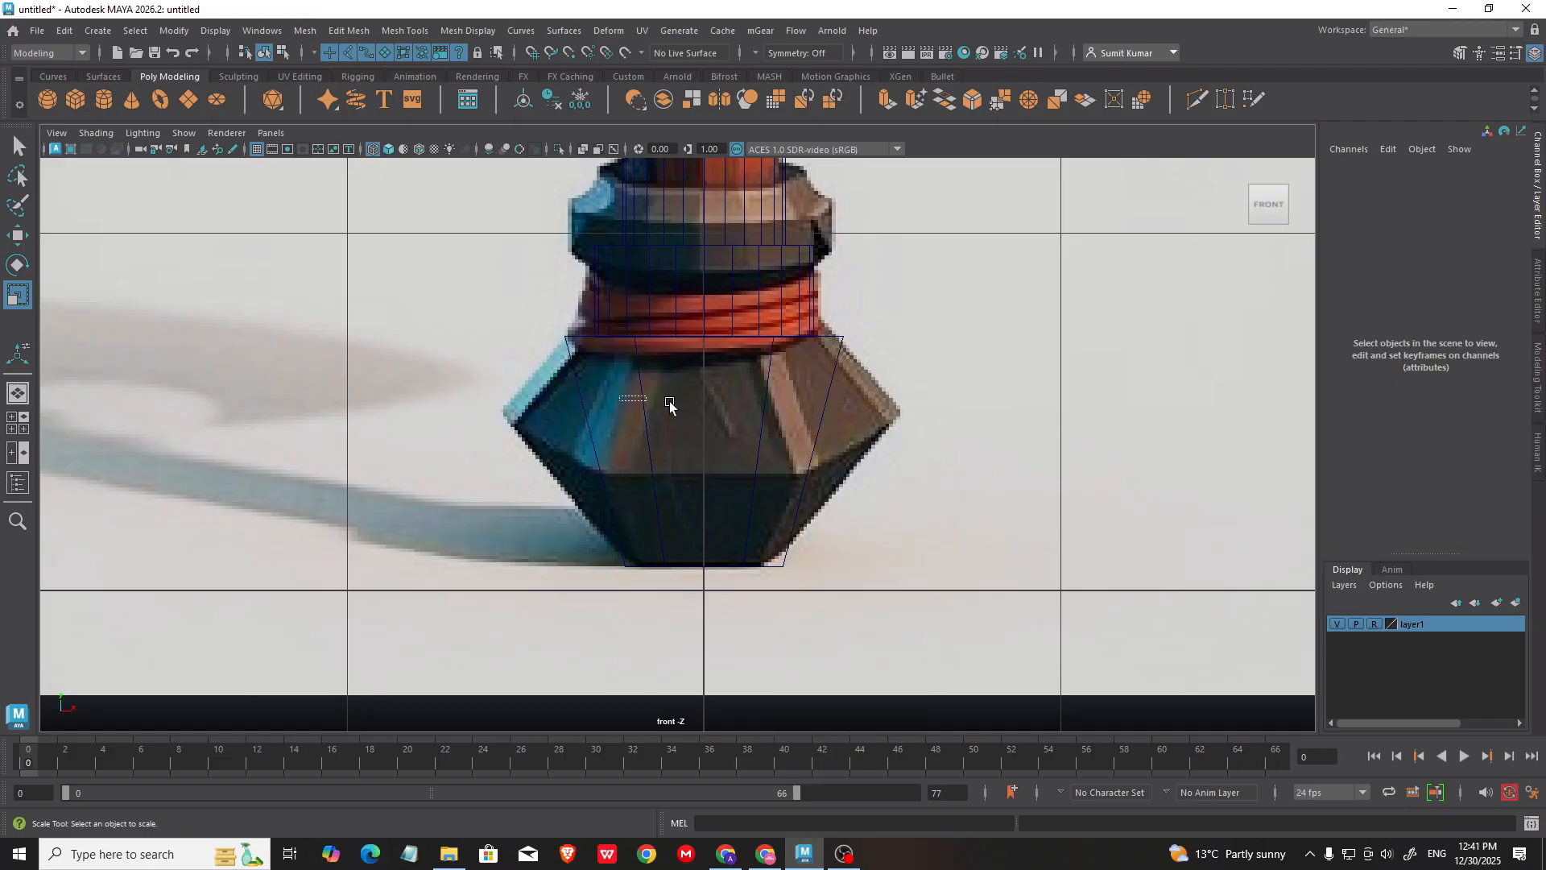
shift+right_drag(1004, 321, 853, 431)
ctrl+click(811, 429)
key(w)
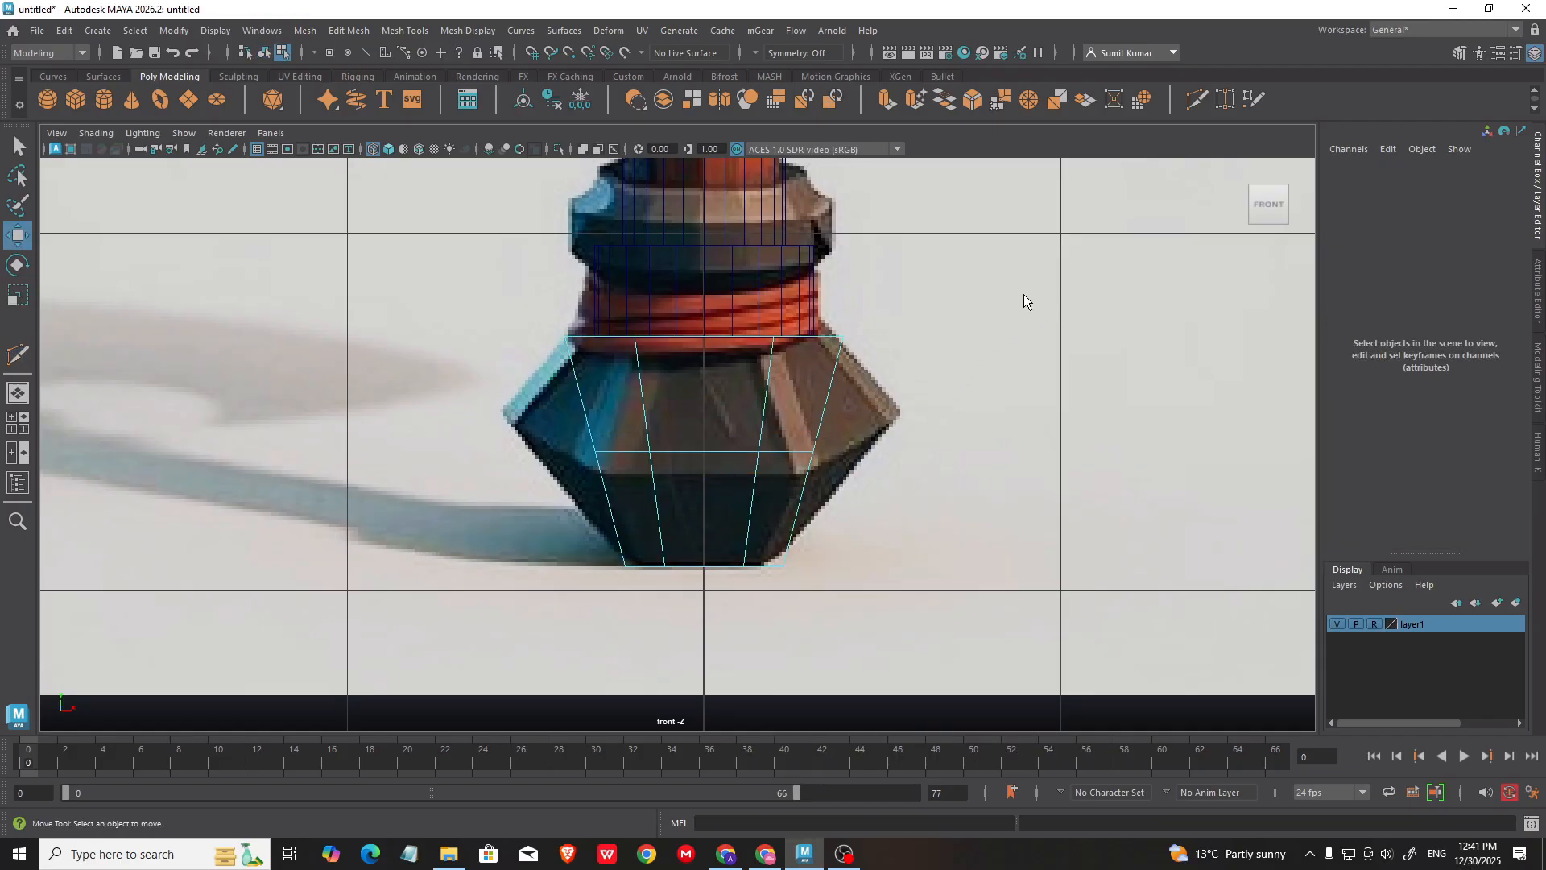
Step: Scale the pommel's middle vertex ring outward and raise it to the widest line of the reference's outline
drag(1028, 503, 1029, 503)
key(r)
drag(706, 450, 850, 507)
key(w)
drag(706, 404, 709, 367)
drag(714, 429, 709, 419)
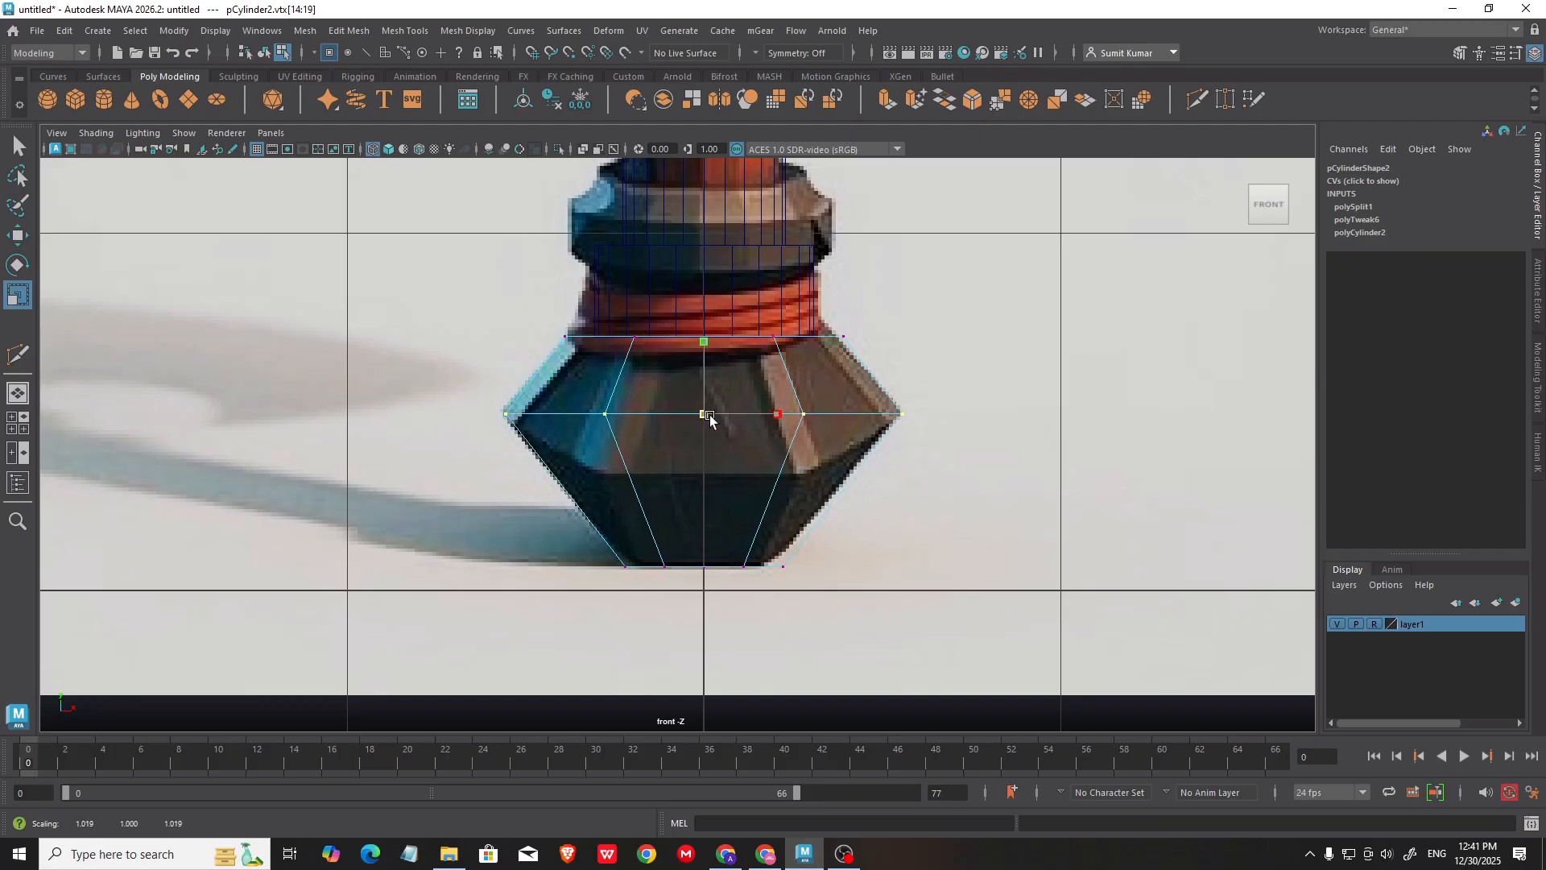
key(w)
Step: Select the whole pommel in object mode, give it hard-edged faceted shading, and check it beside the reference
alt+drag(905, 335, 627, 403)
right_drag(775, 376, 858, 345)
alt+drag(846, 386, 725, 338)
click(787, 497)
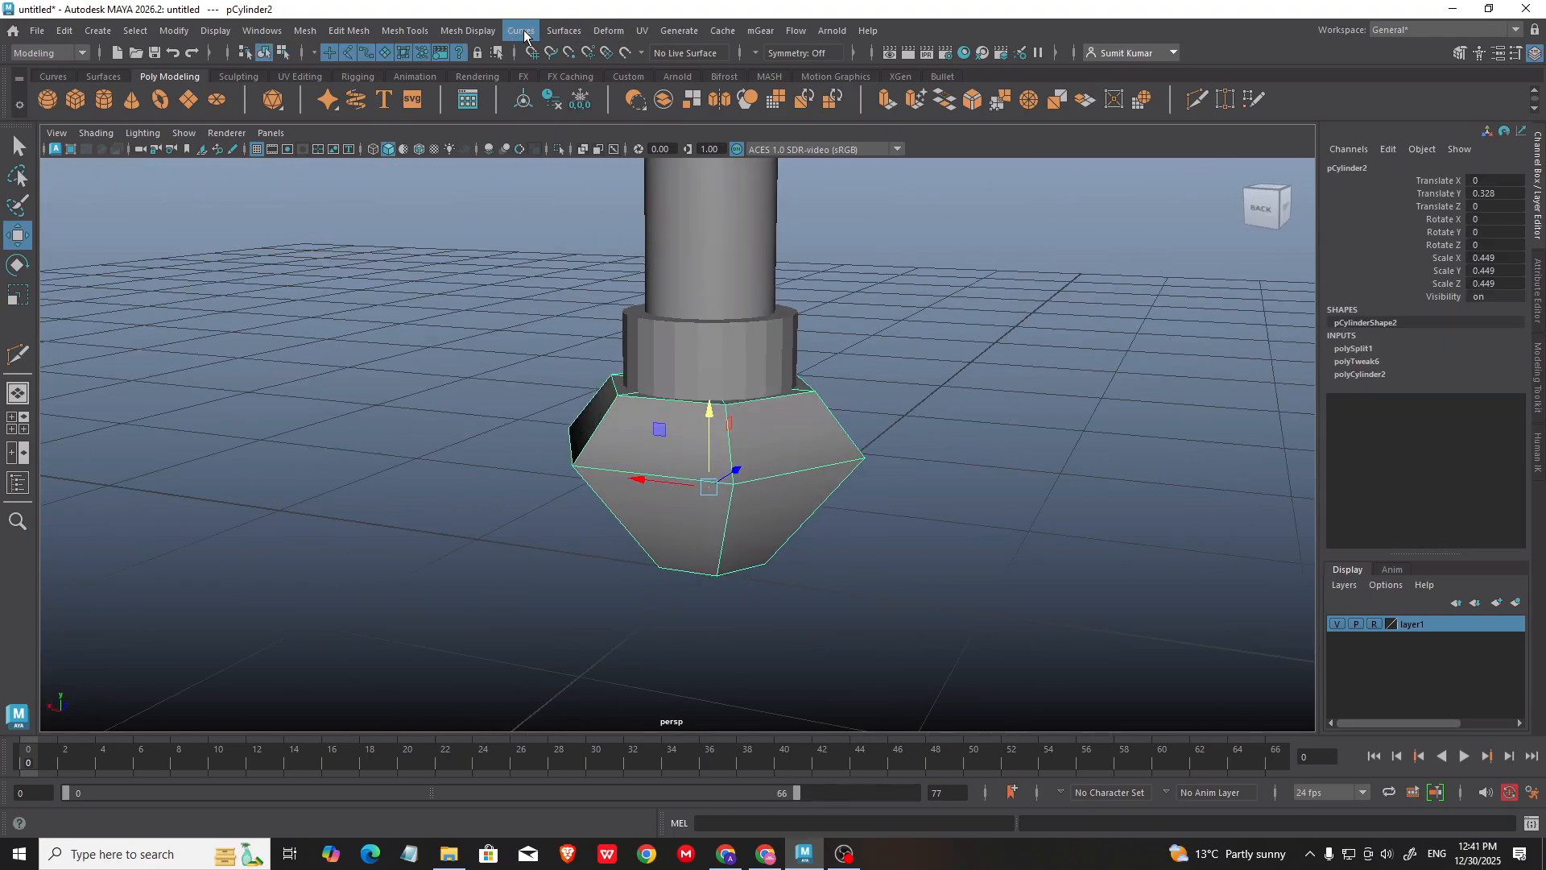
click(469, 30)
click(486, 165)
click(878, 323)
alt+drag(878, 331, 816, 388)
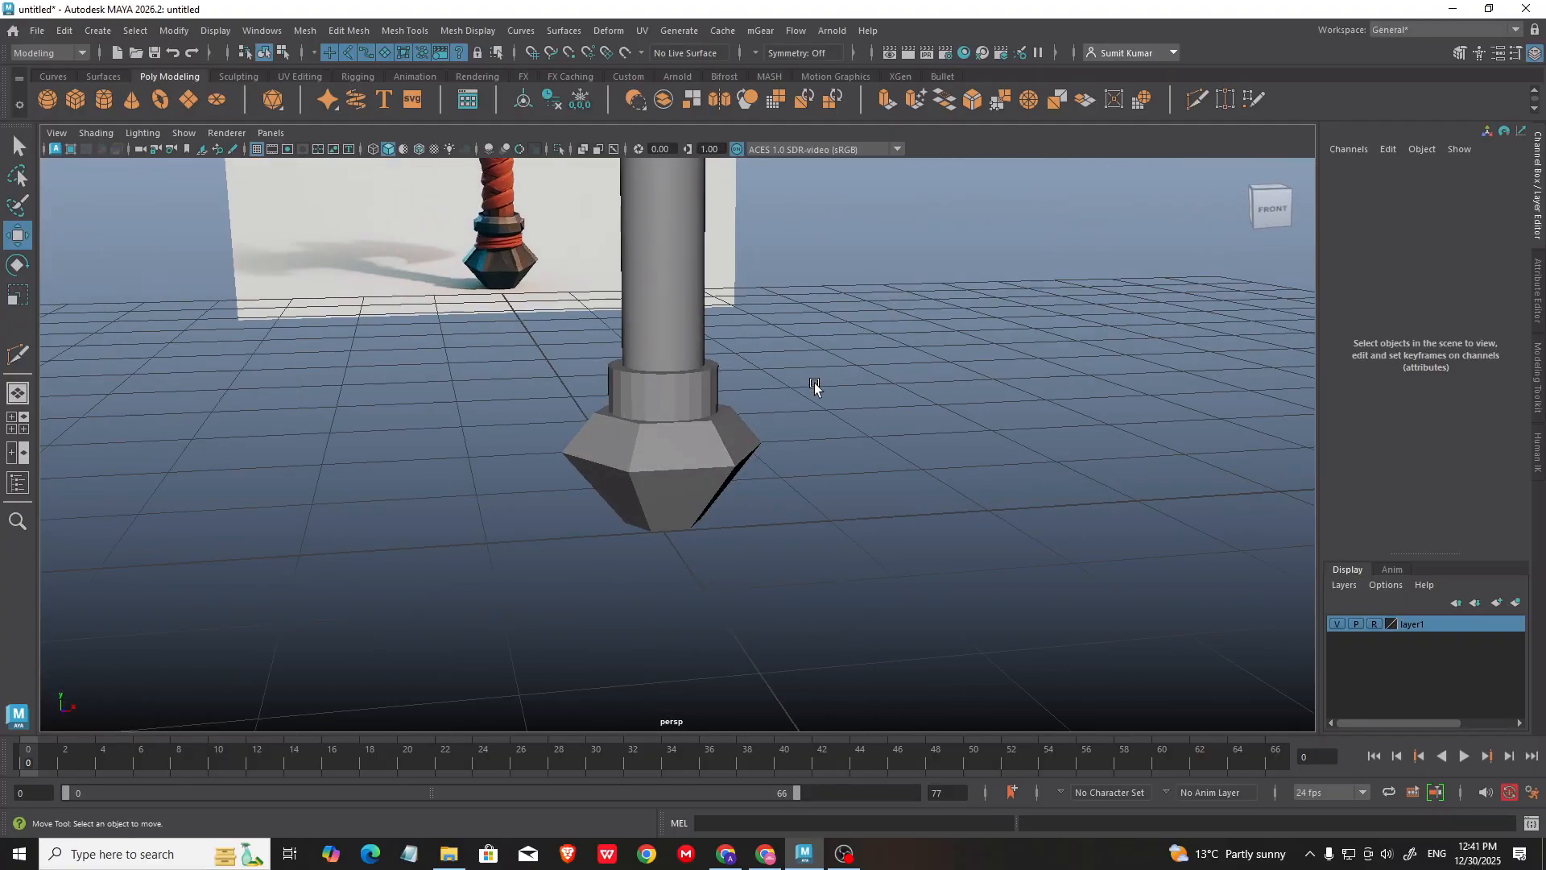
Step: Compare the faceted pommel with the reference outline in the front and perspective views
key(space)
key(space)
alt+middle_drag(654, 405, 635, 394)
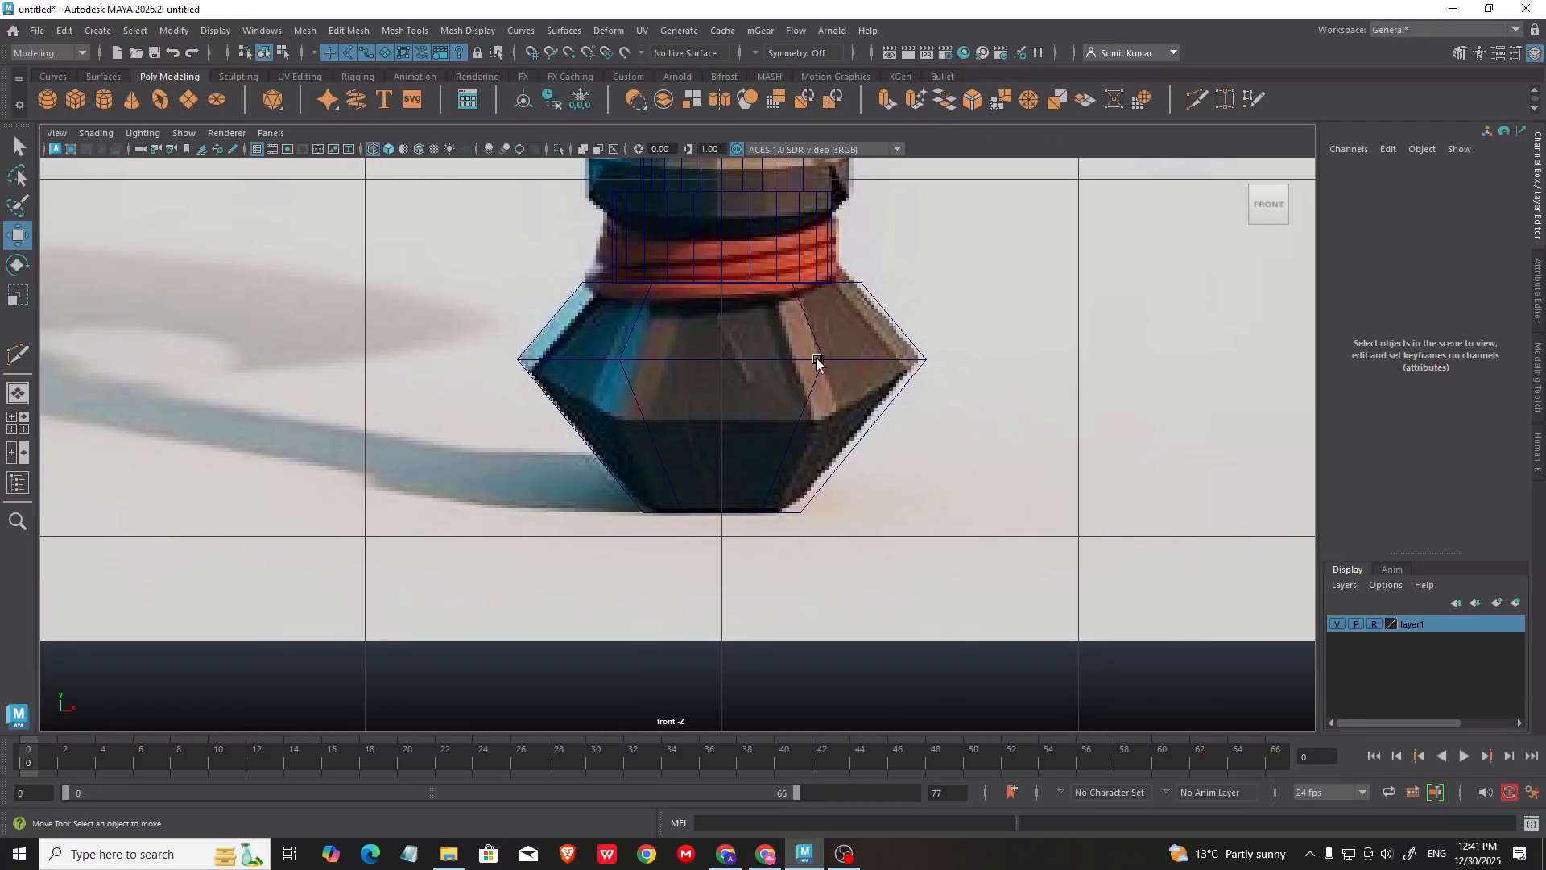
alt+right_drag(817, 359, 848, 408)
alt+middle_drag(809, 423, 774, 442)
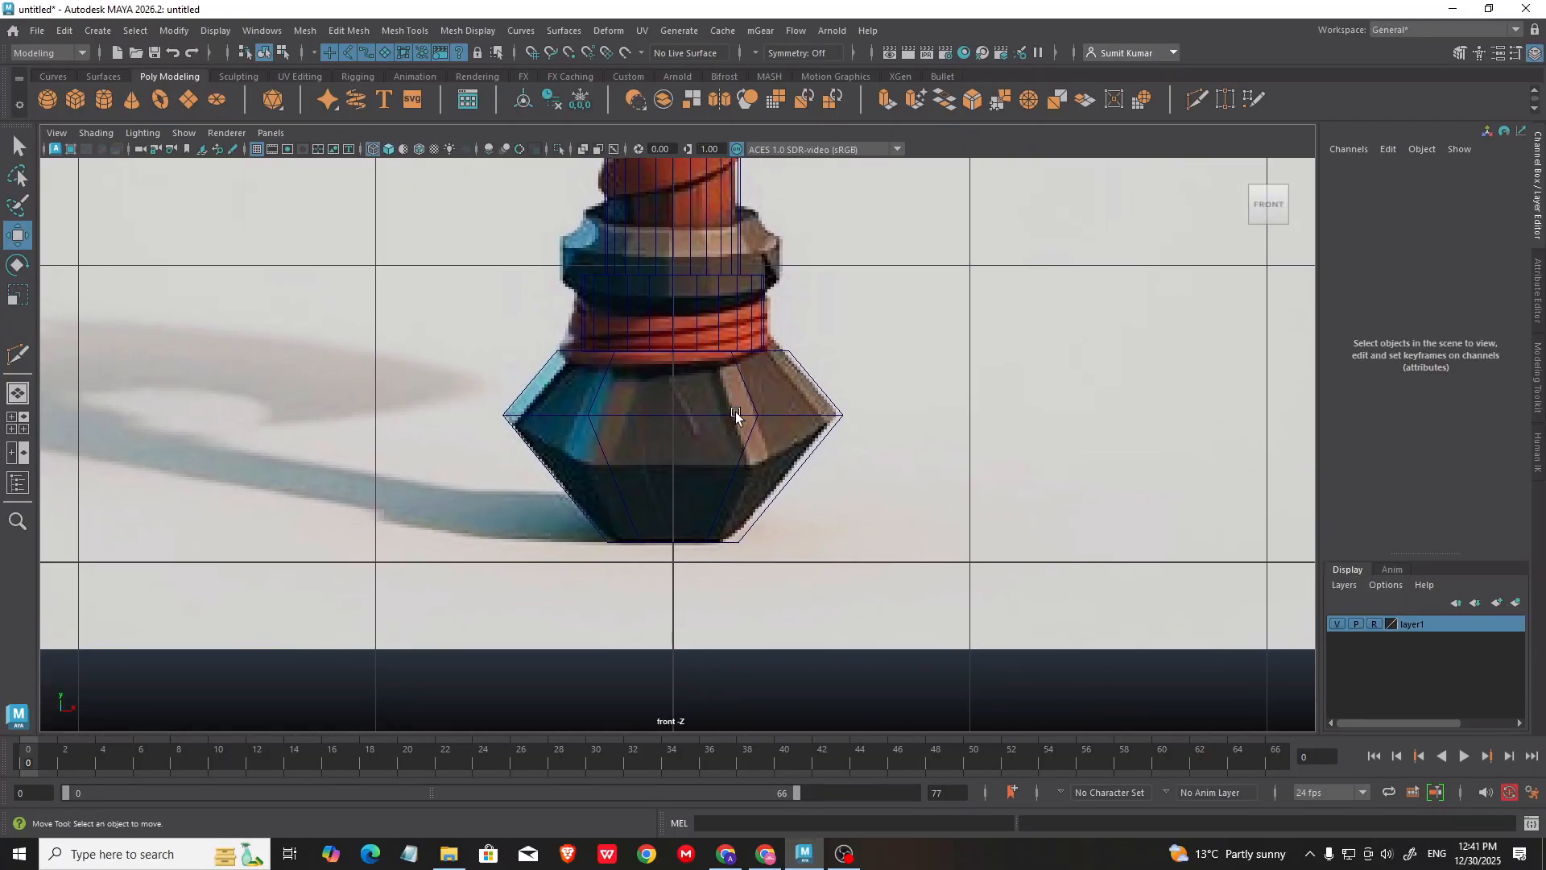
alt+middle_drag(773, 358, 759, 387)
key(space)
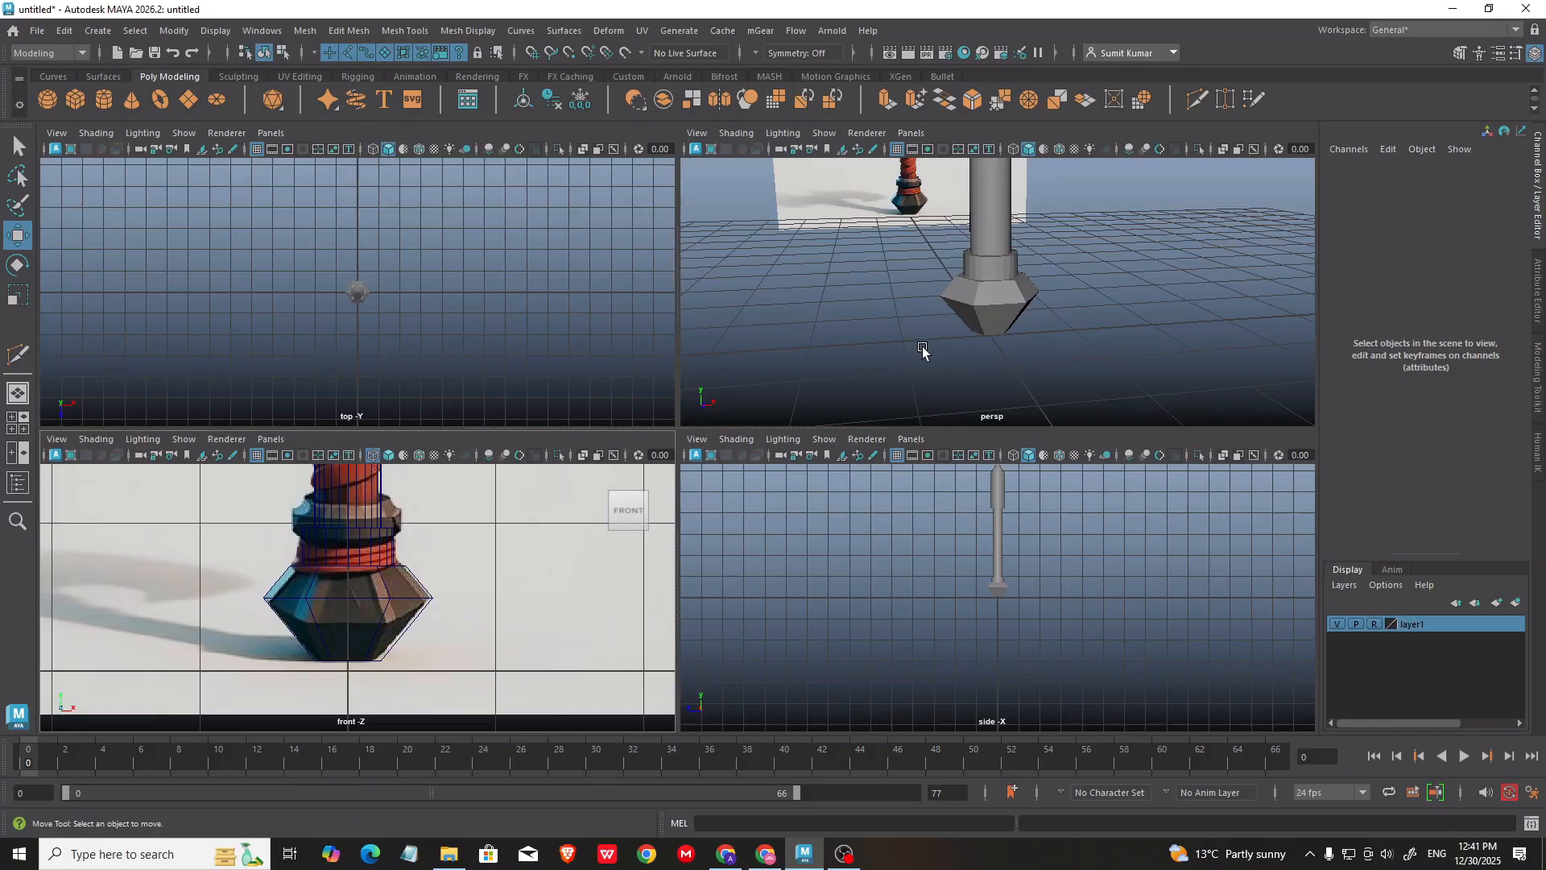
alt+drag(925, 352, 907, 314)
key(space)
alt+drag(782, 310, 757, 356)
click(569, 484)
alt+drag(612, 476, 699, 410)
key(space)
key(space)
Step: Examine the dark ring above the pommel in the front-view reference and clear the selection
alt+middle_drag(719, 302, 740, 519)
alt+right_drag(740, 519, 660, 274)
alt+middle_drag(660, 274, 635, 304)
alt+right_drag(635, 304, 679, 495)
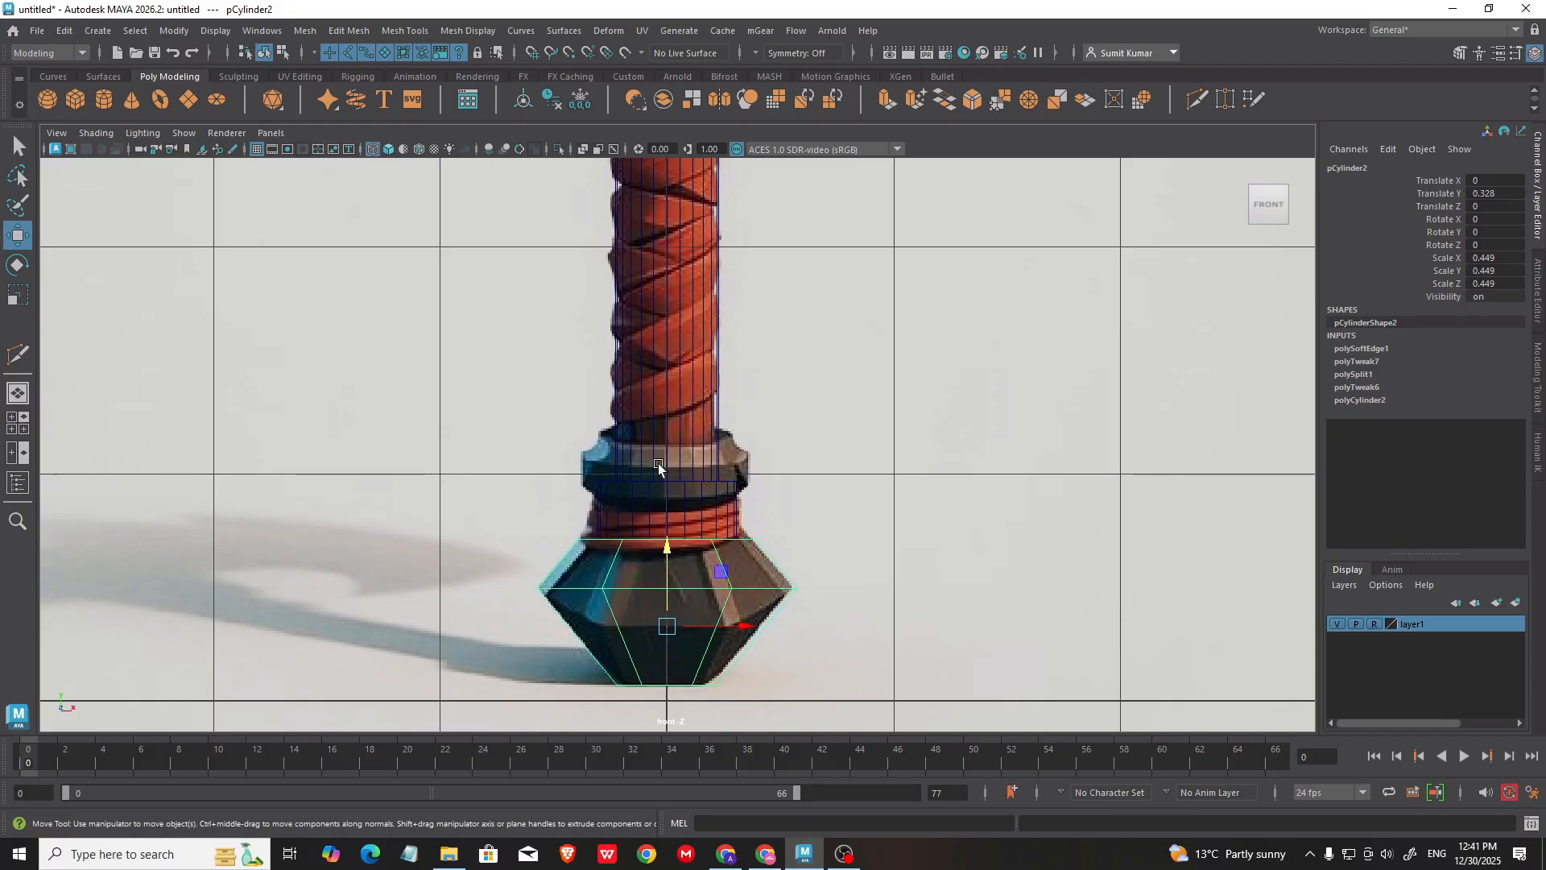
alt+middle_drag(894, 474, 818, 451)
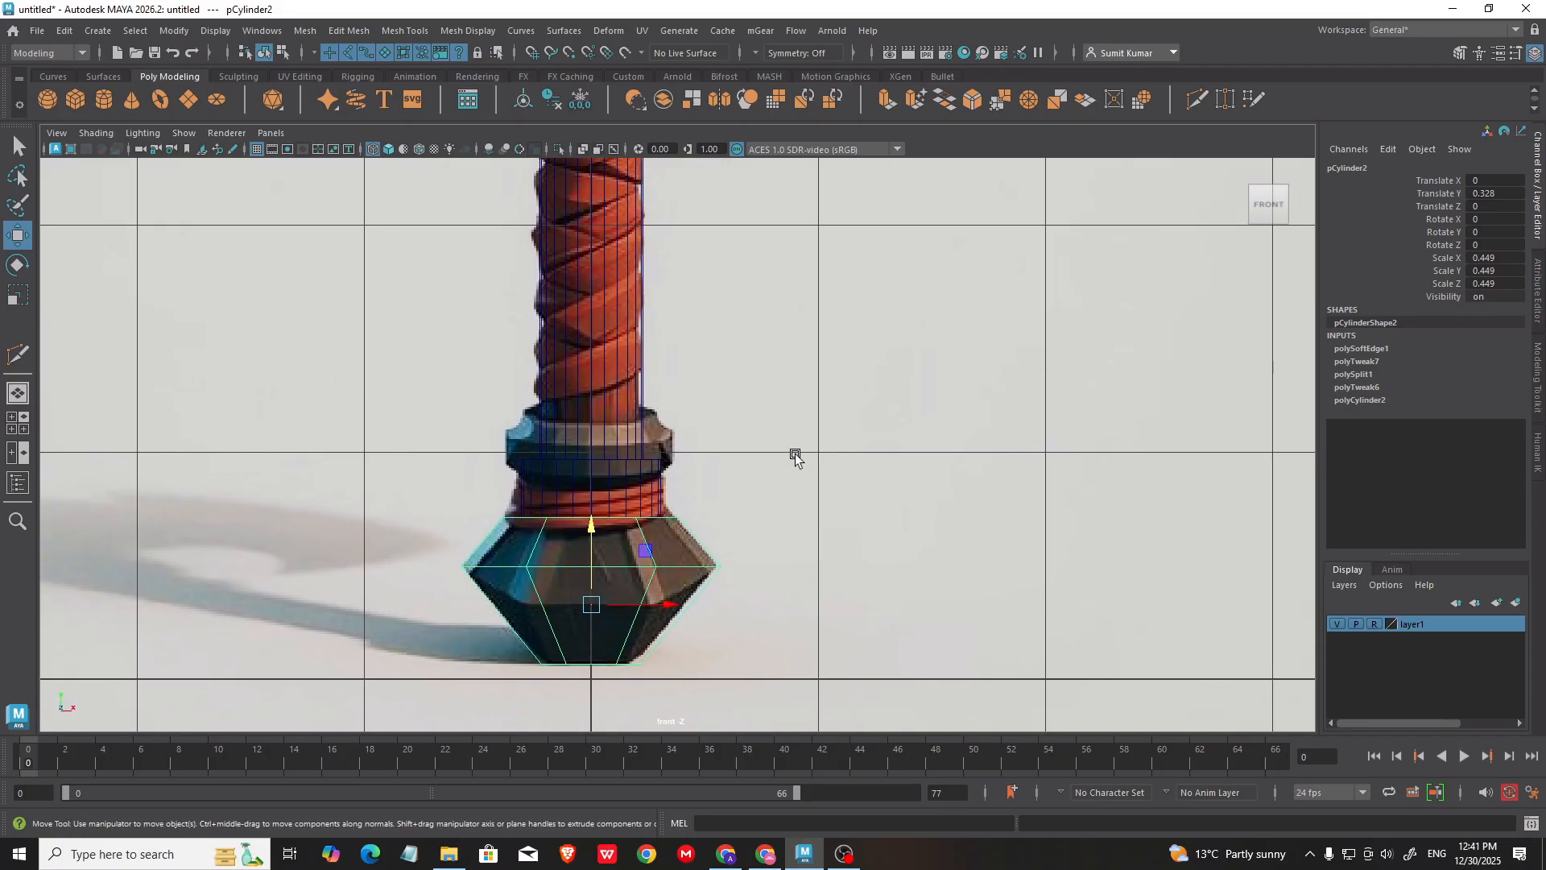
alt+middle_drag(690, 483, 695, 428)
alt+right_drag(695, 428, 653, 387)
click(1262, 482)
alt+middle_drag(630, 273, 580, 299)
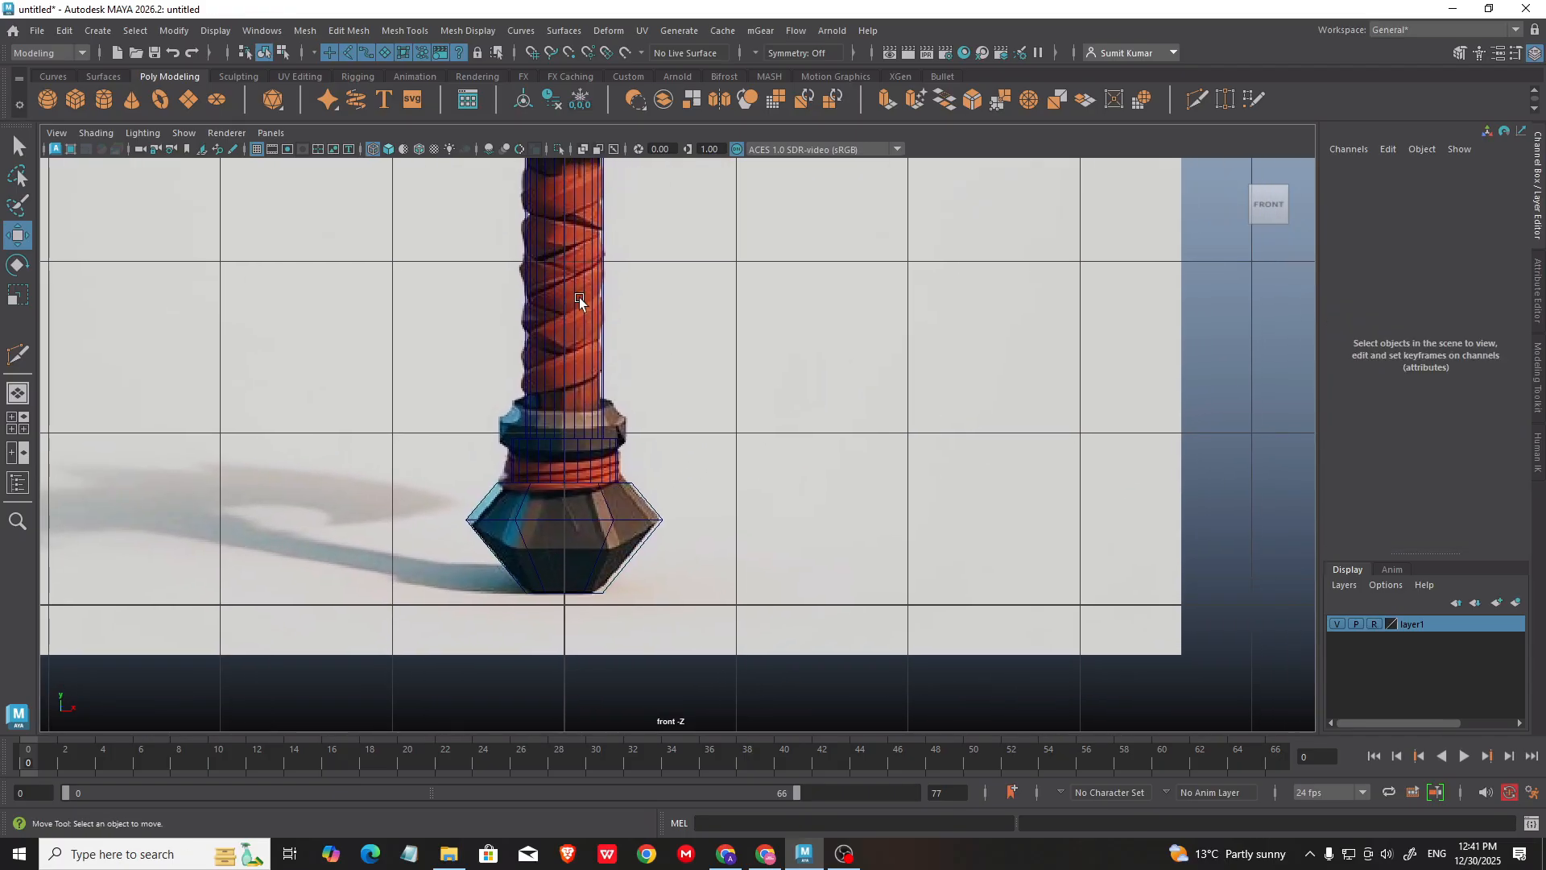
Step: Create a polygon cylinder and set its axis subdivisions to 12
click(109, 97)
alt+middle_drag(831, 395, 900, 343)
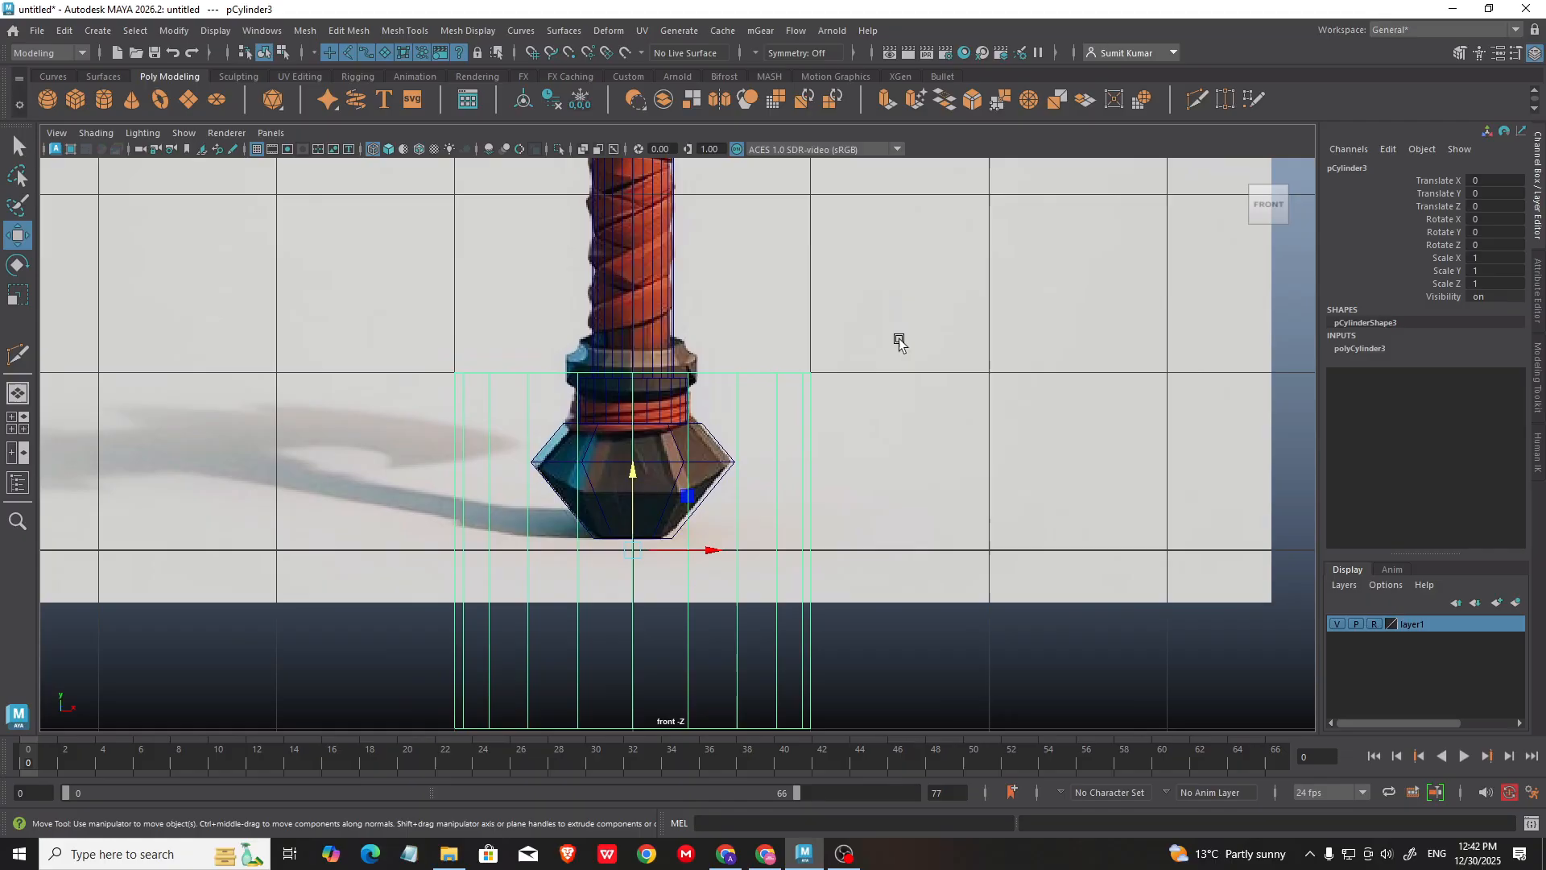
click(1354, 350)
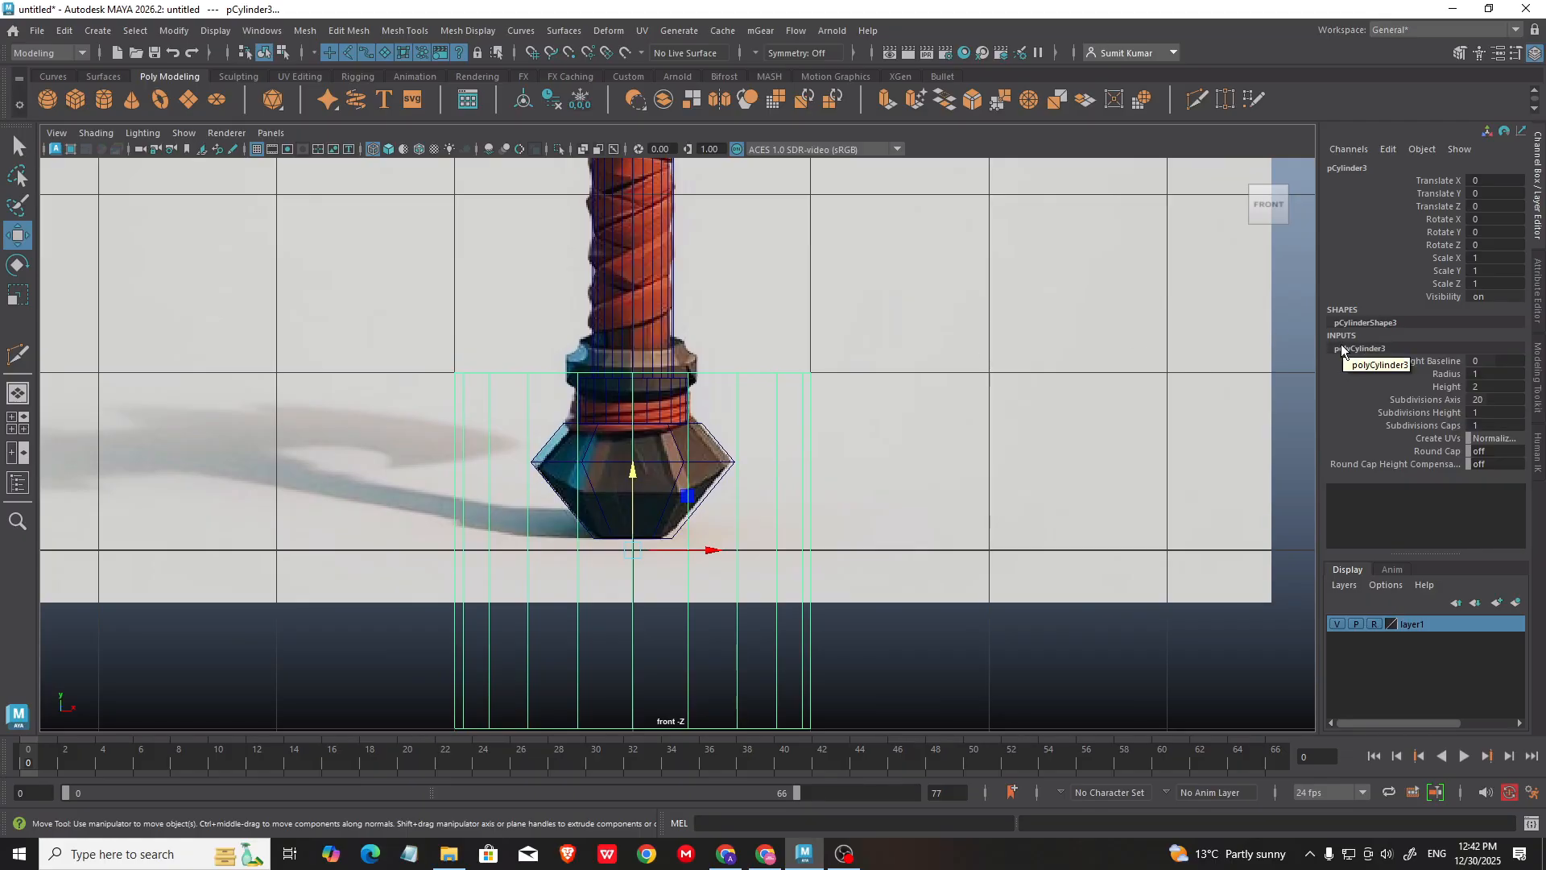
click(1490, 401)
text(12)
key(Return)
Step: Scale the new cylinder uniformly to about 0.277 and raise it to about Y 0.966, over the reference's dark ring
alt+middle_drag(670, 412, 711, 335)
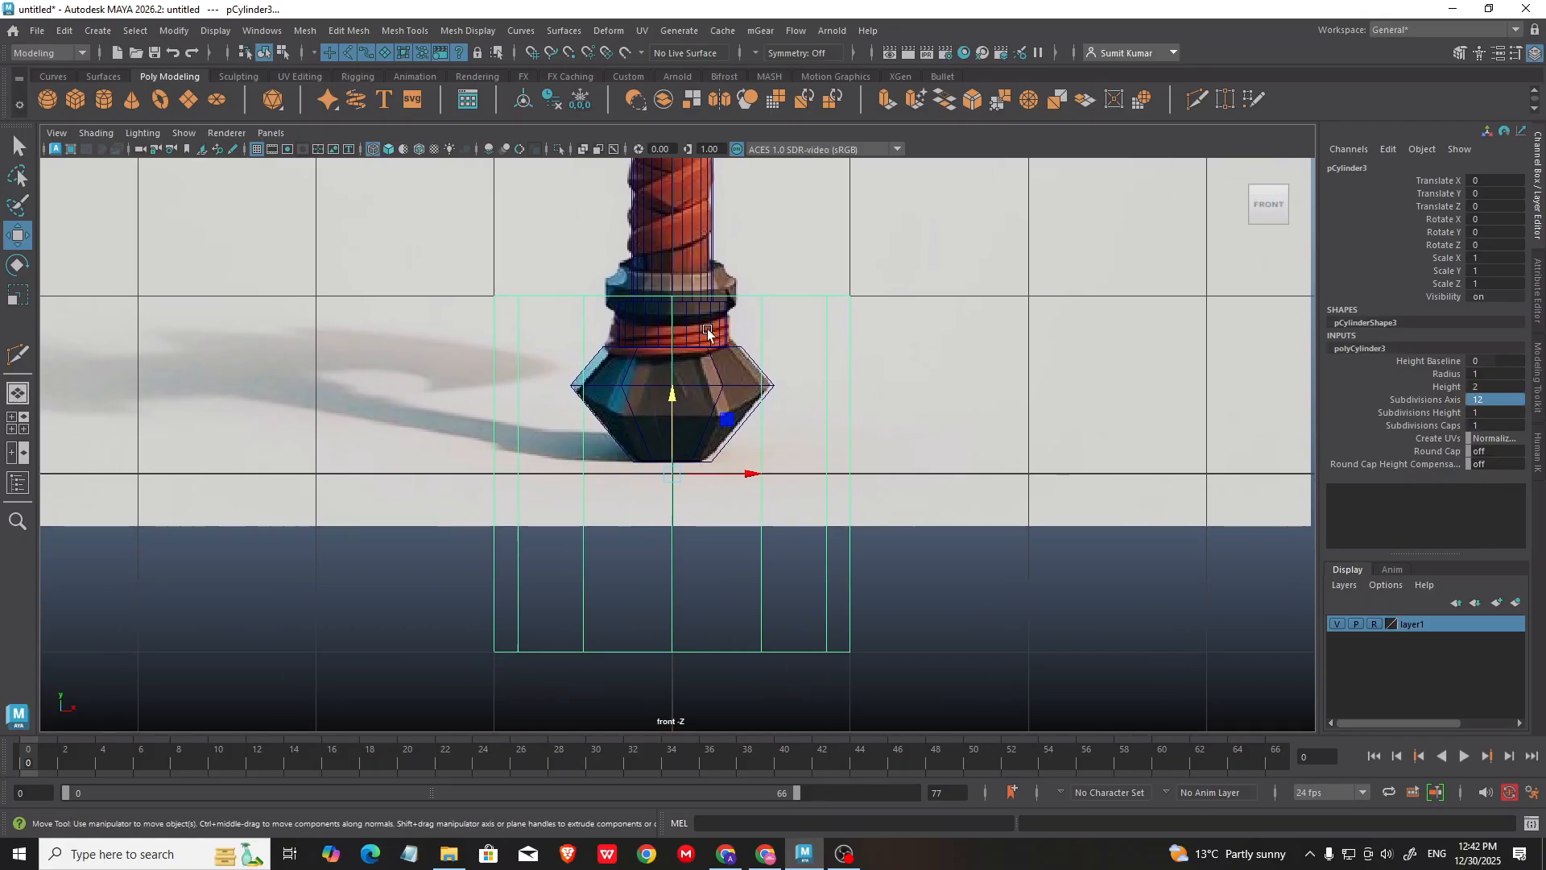
alt+right_drag(711, 335, 723, 342)
drag(671, 424, 672, 244)
key(r)
alt+middle_drag(673, 297, 705, 508)
drag(704, 508, 467, 302)
scroll(709, 495, up, 4)
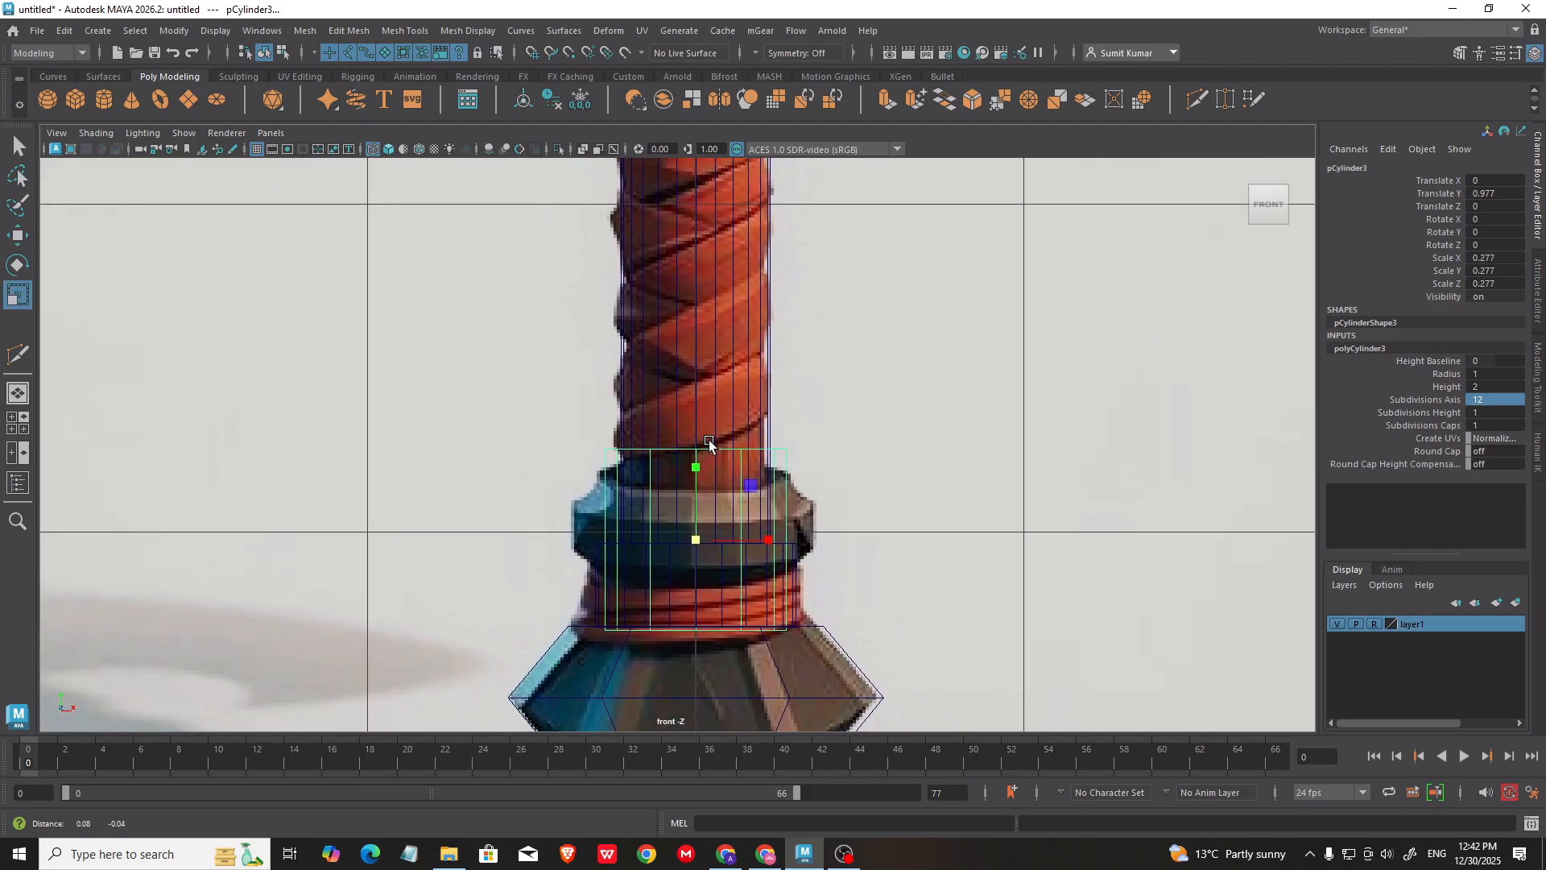
key(w)
drag(680, 465, 680, 451)
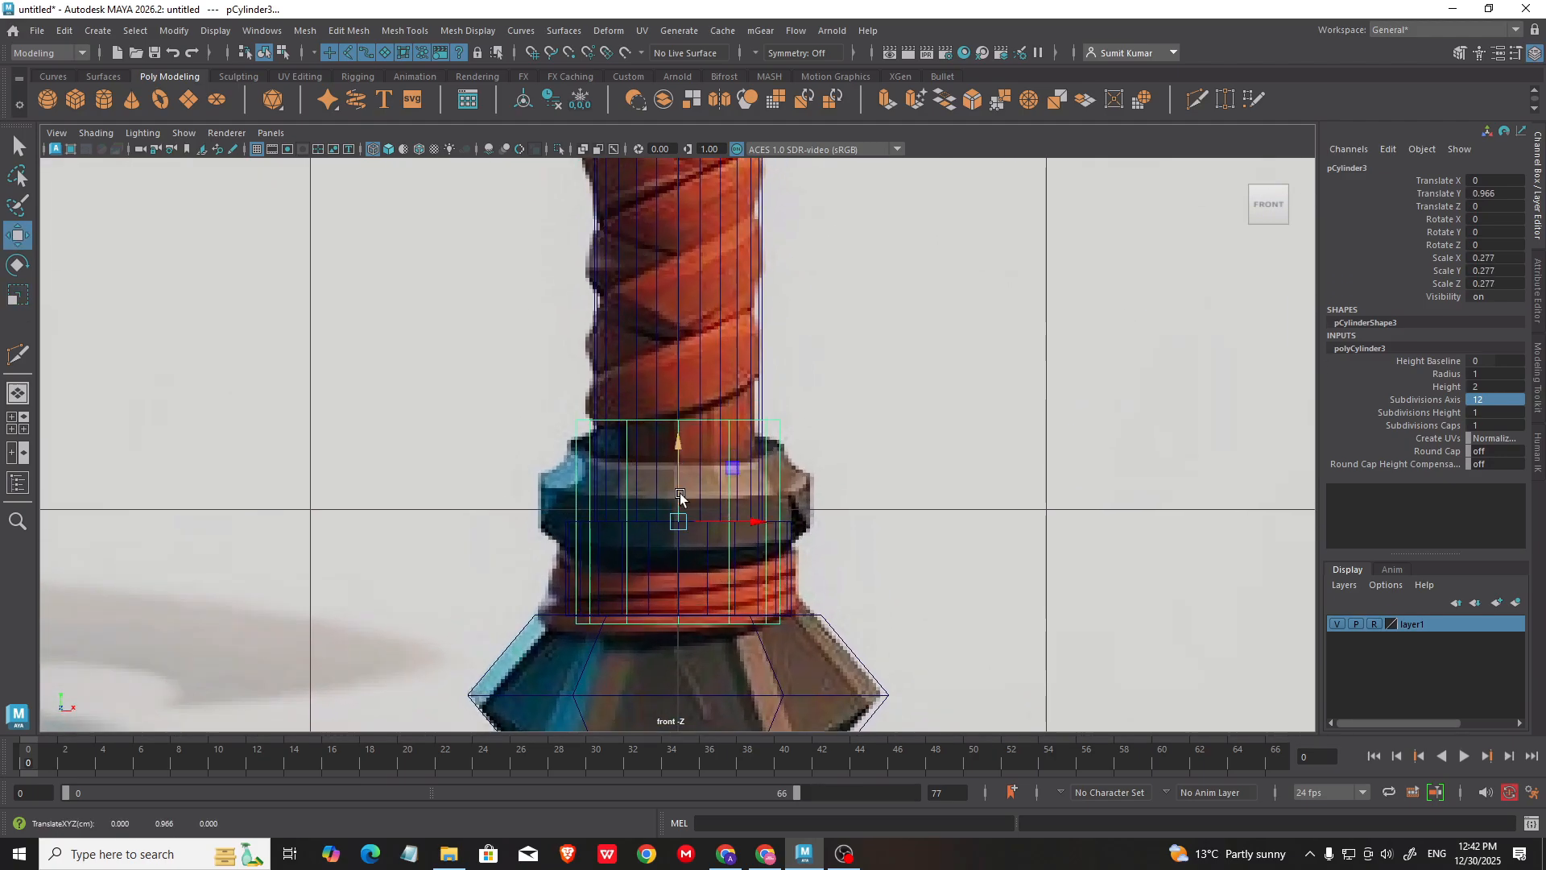
scroll(680, 491, up, 2)
Step: Lower the cylinder's top vertex ring and raise its bottom ring to about Y 0.851, fitting the reference ring's height
key(r)
drag(437, 273, 798, 387)
key(w)
drag(678, 308, 679, 328)
drag(507, 555, 886, 639)
drag(680, 535, 693, 472)
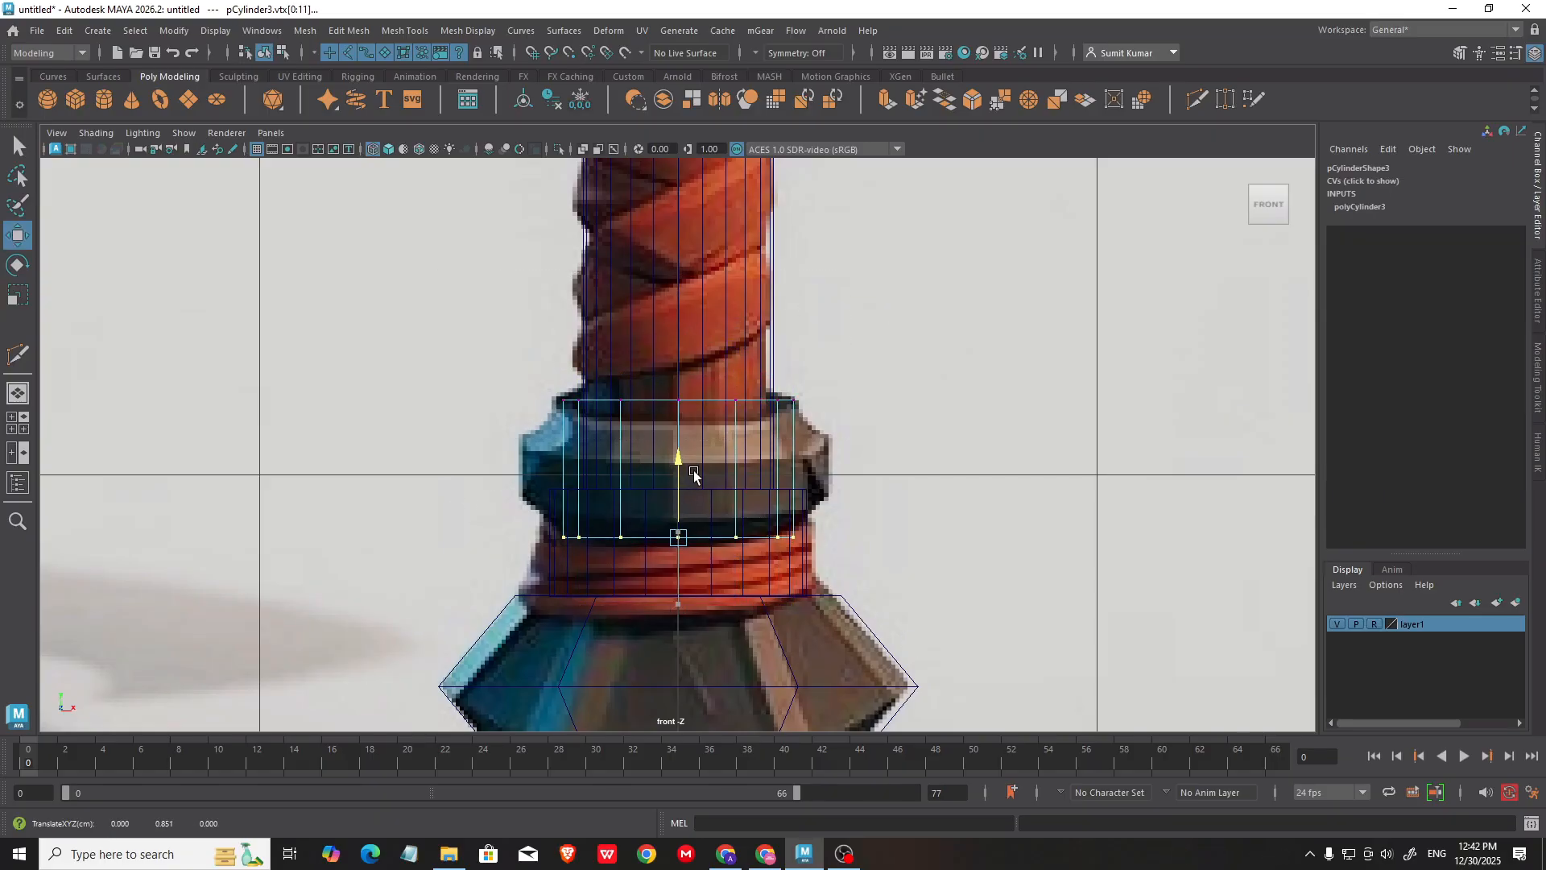
Step: Insert three evenly spaced horizontal edge loops around the short ring cylinder
key(F8)
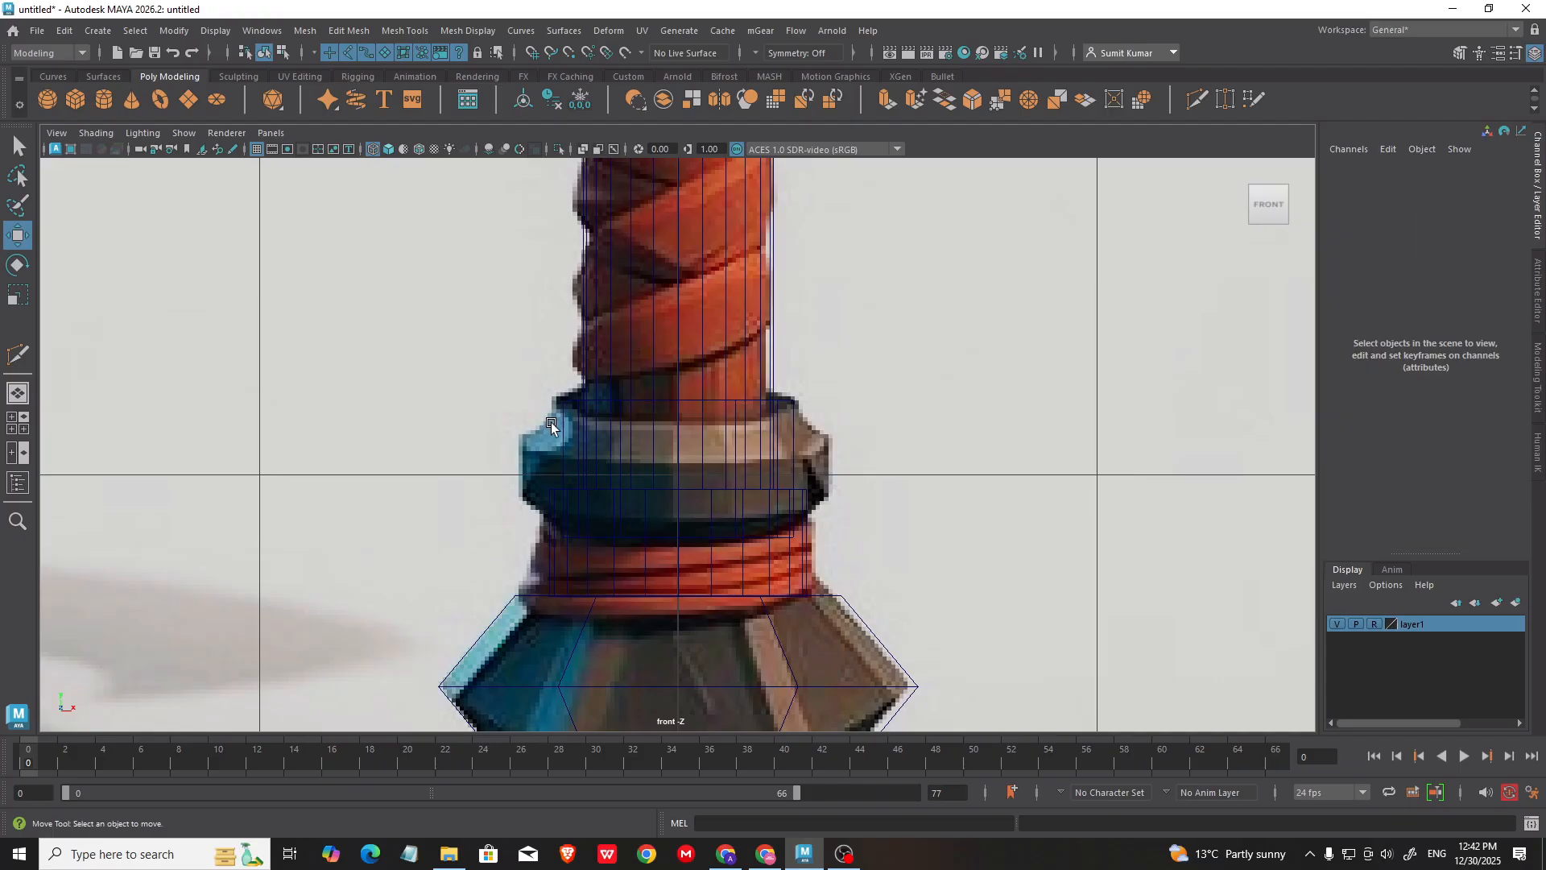
shift+right_drag(1057, 290, 967, 287)
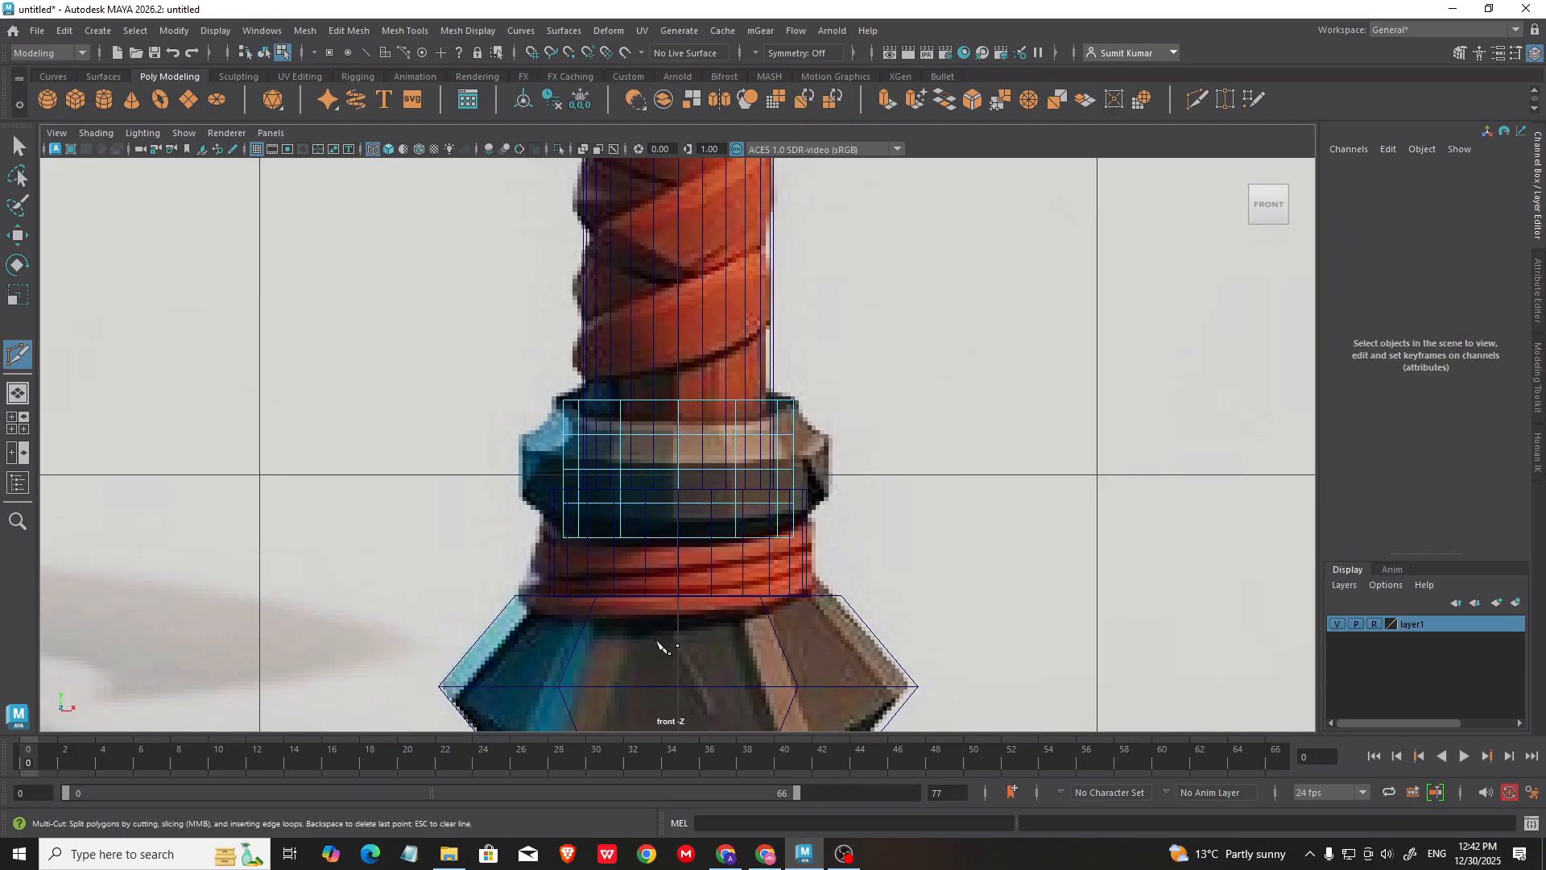
key(w)
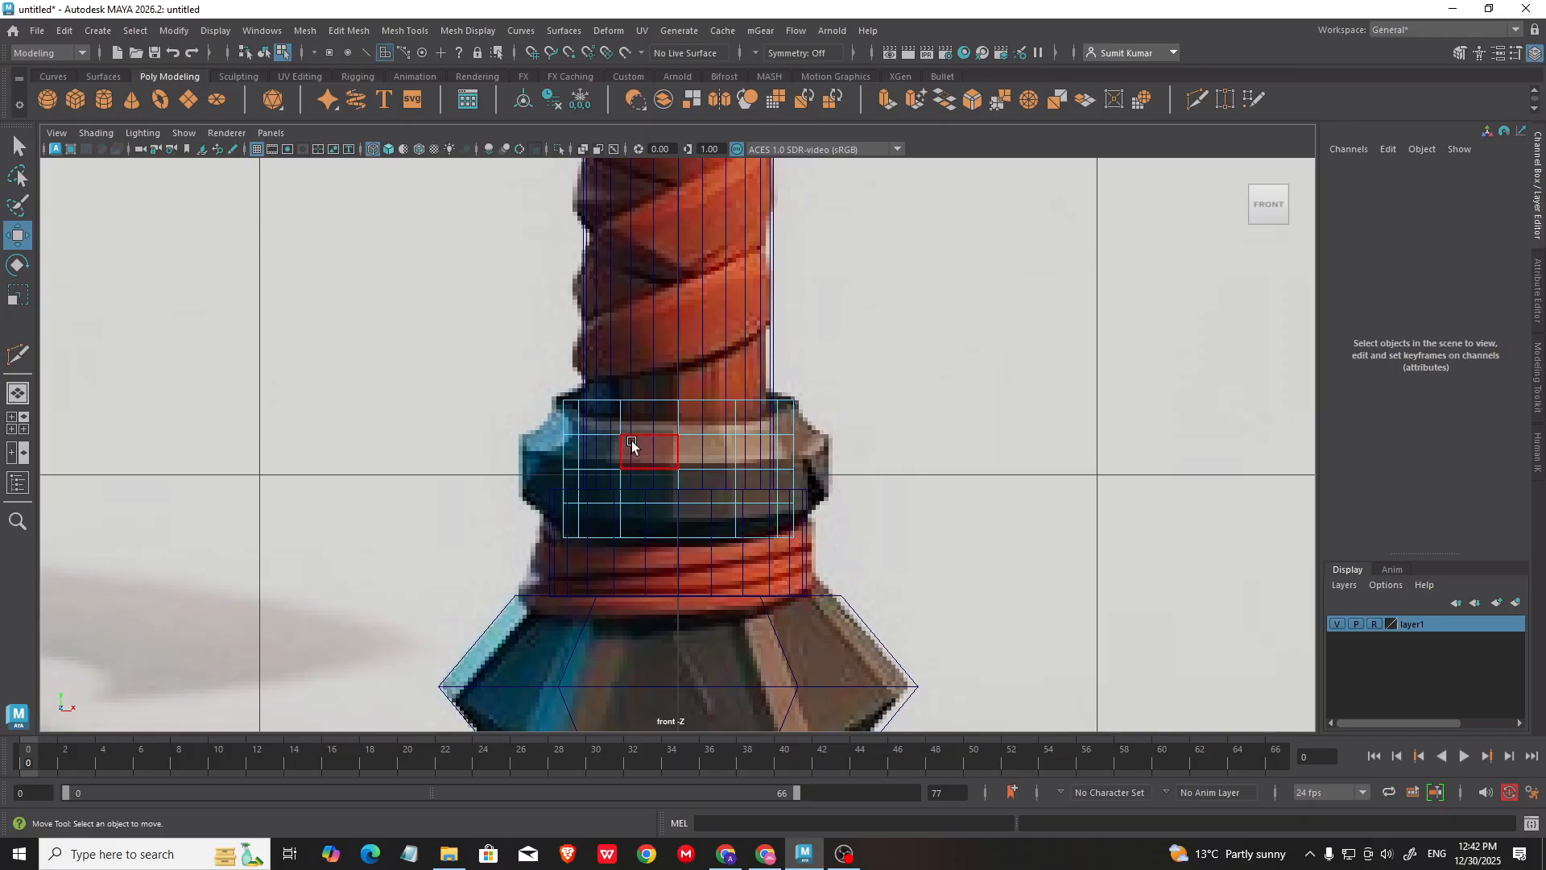
Step: Extrude the two middle face rows of the ring outward with a Local Translate Z of 0.13
drag(771, 483, 771, 485)
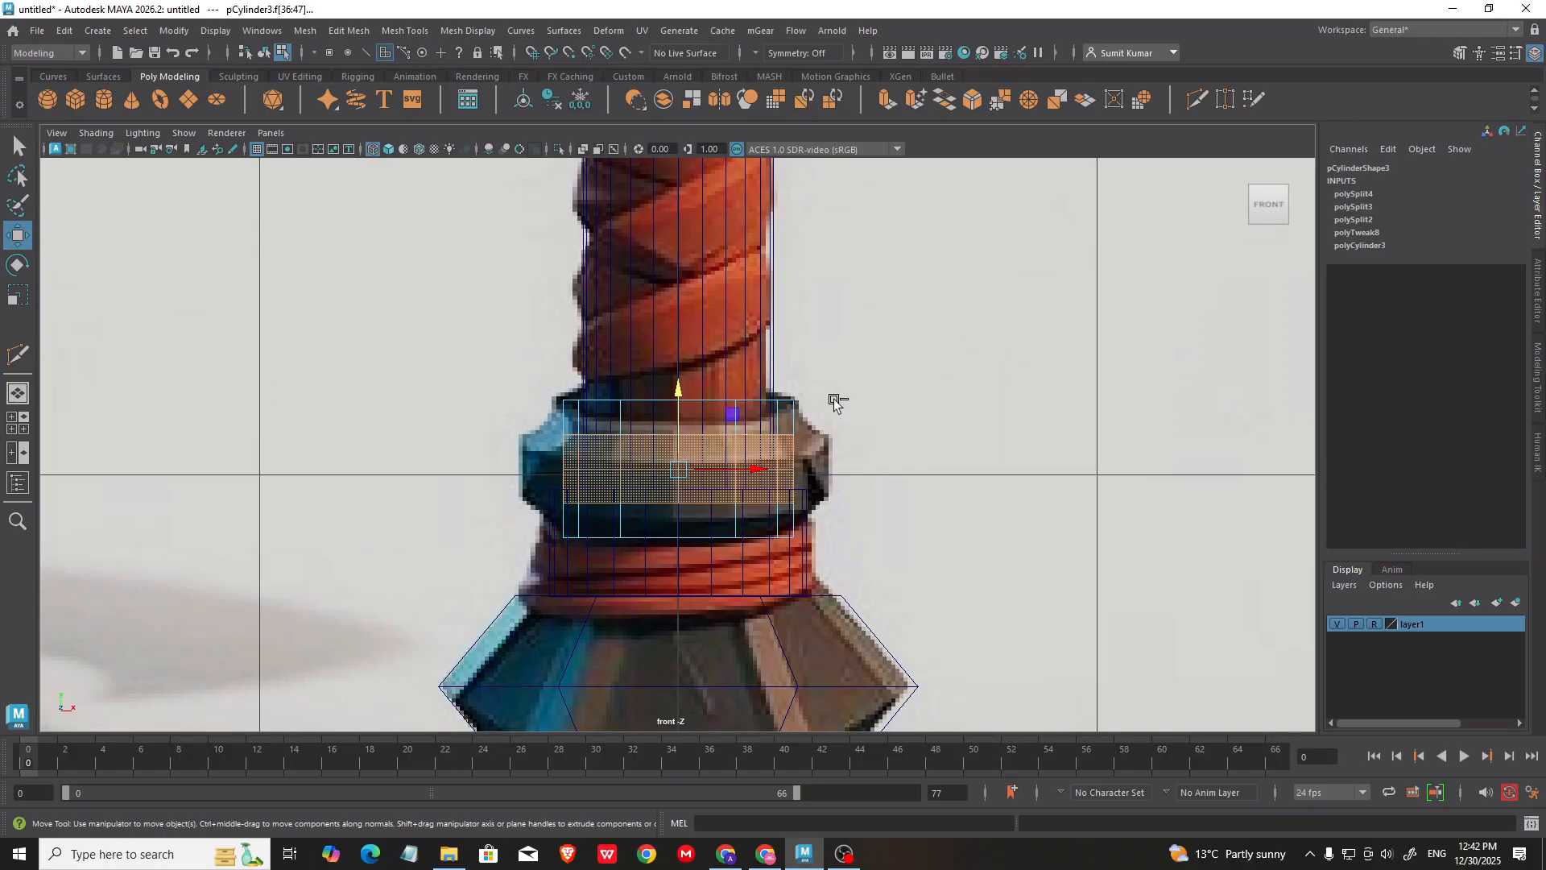
key(ctrl+e)
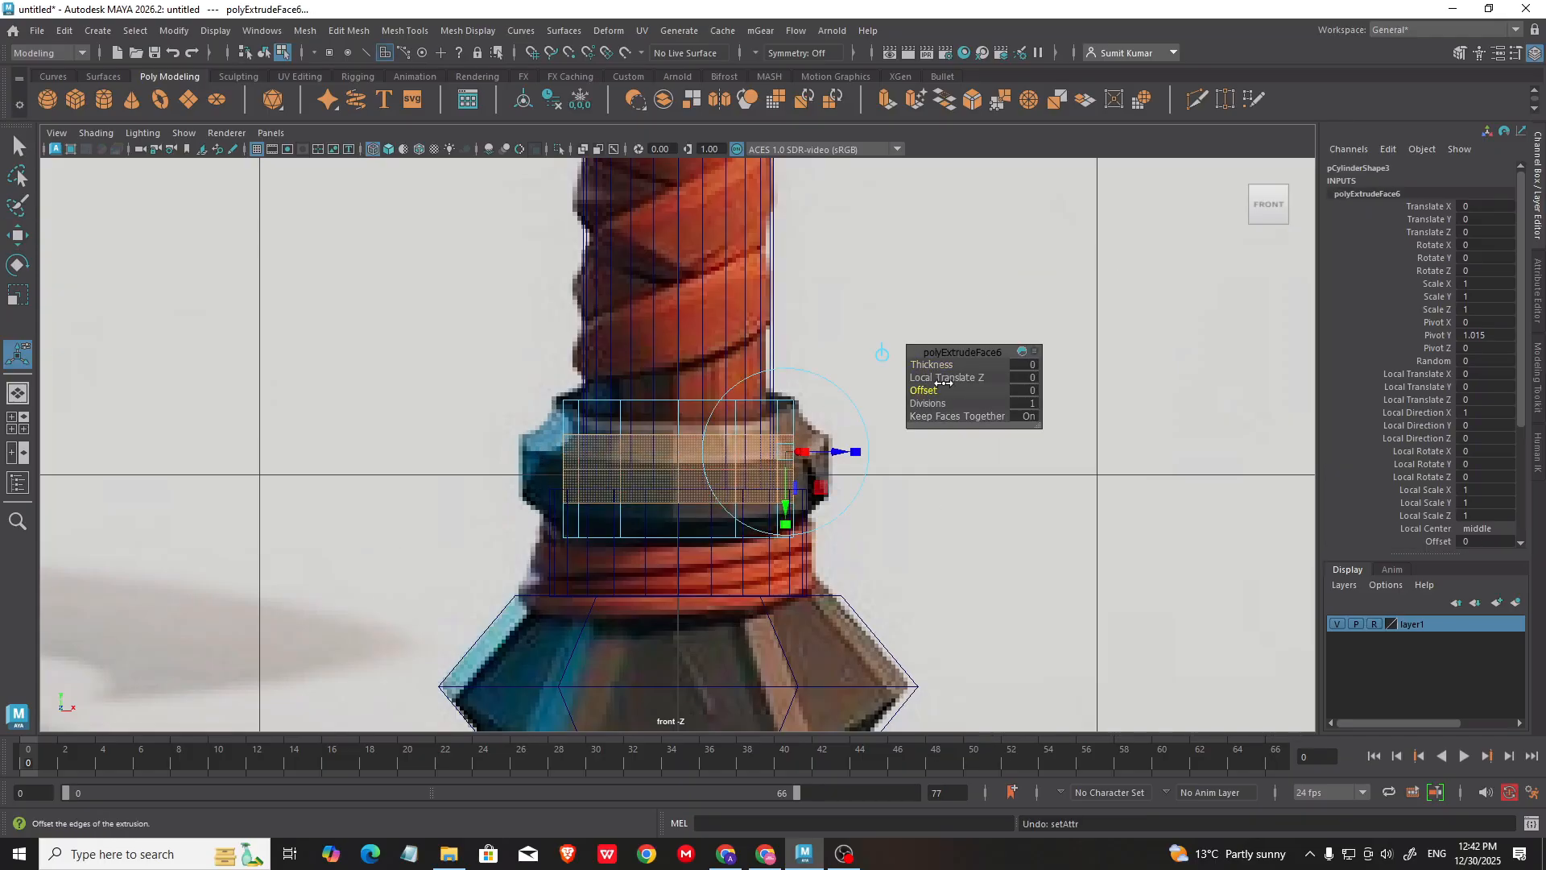
drag(934, 379, 958, 378)
key(w)
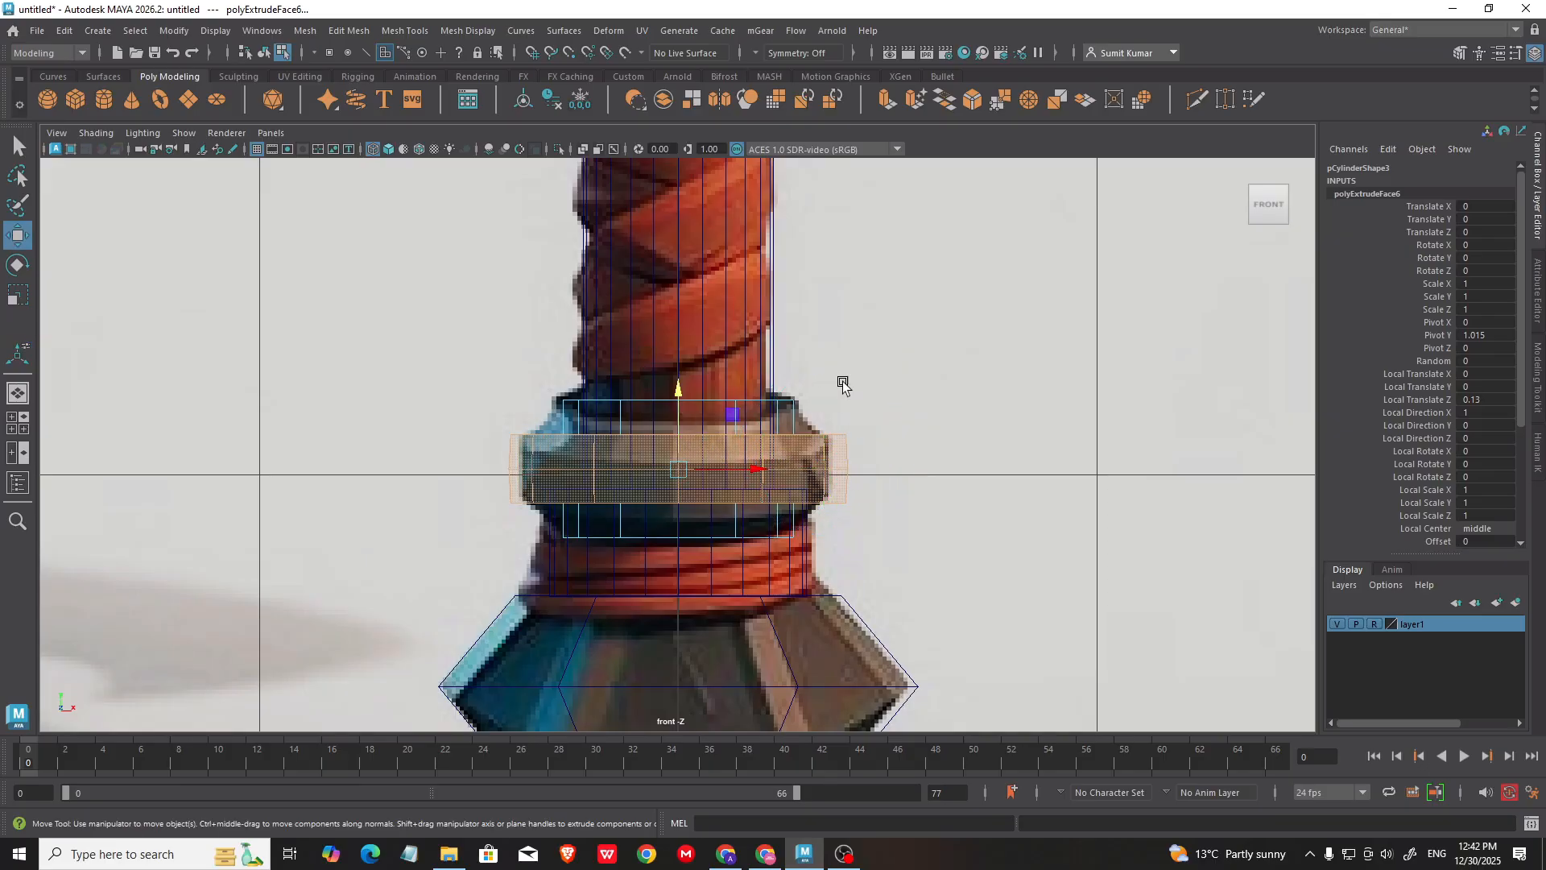
Step: Inspect the ring's extruded band up close in the perspective view
key(space)
key(space)
scroll(785, 367, up, 3)
alt+middle_drag(736, 409, 808, 395)
key(f)
alt+drag(922, 435, 870, 390)
scroll(870, 391, down, 2)
click(1008, 451)
alt+drag(981, 442, 947, 442)
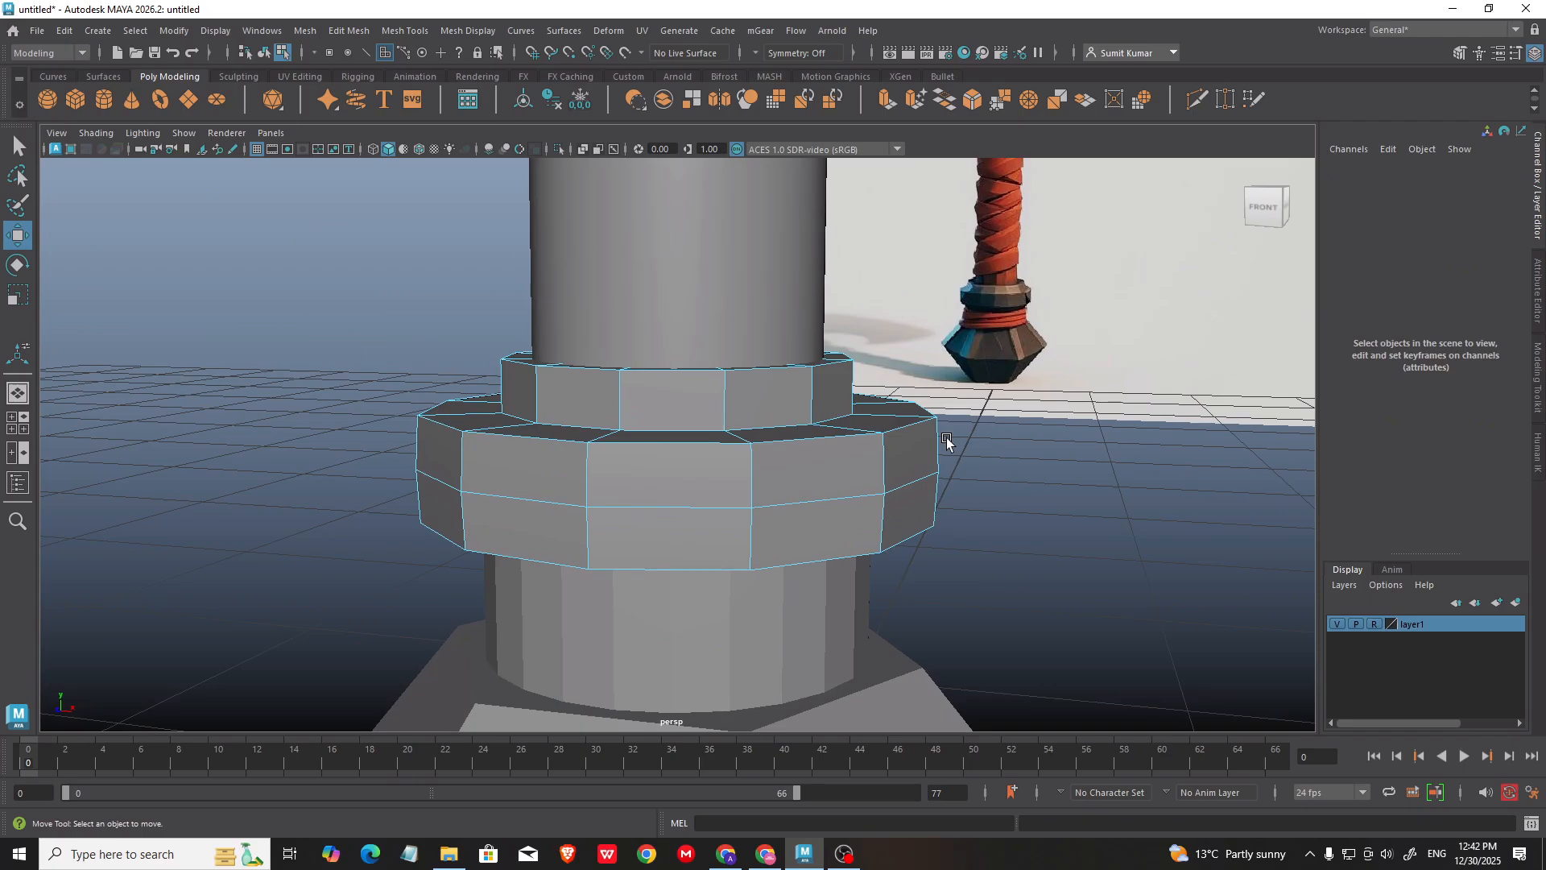
Step: Scale the inner edge loop above the extruded band outward by about 1.137 and raise it to about Y 1.128
right_drag(1081, 491, 1060, 313)
double_click(671, 435)
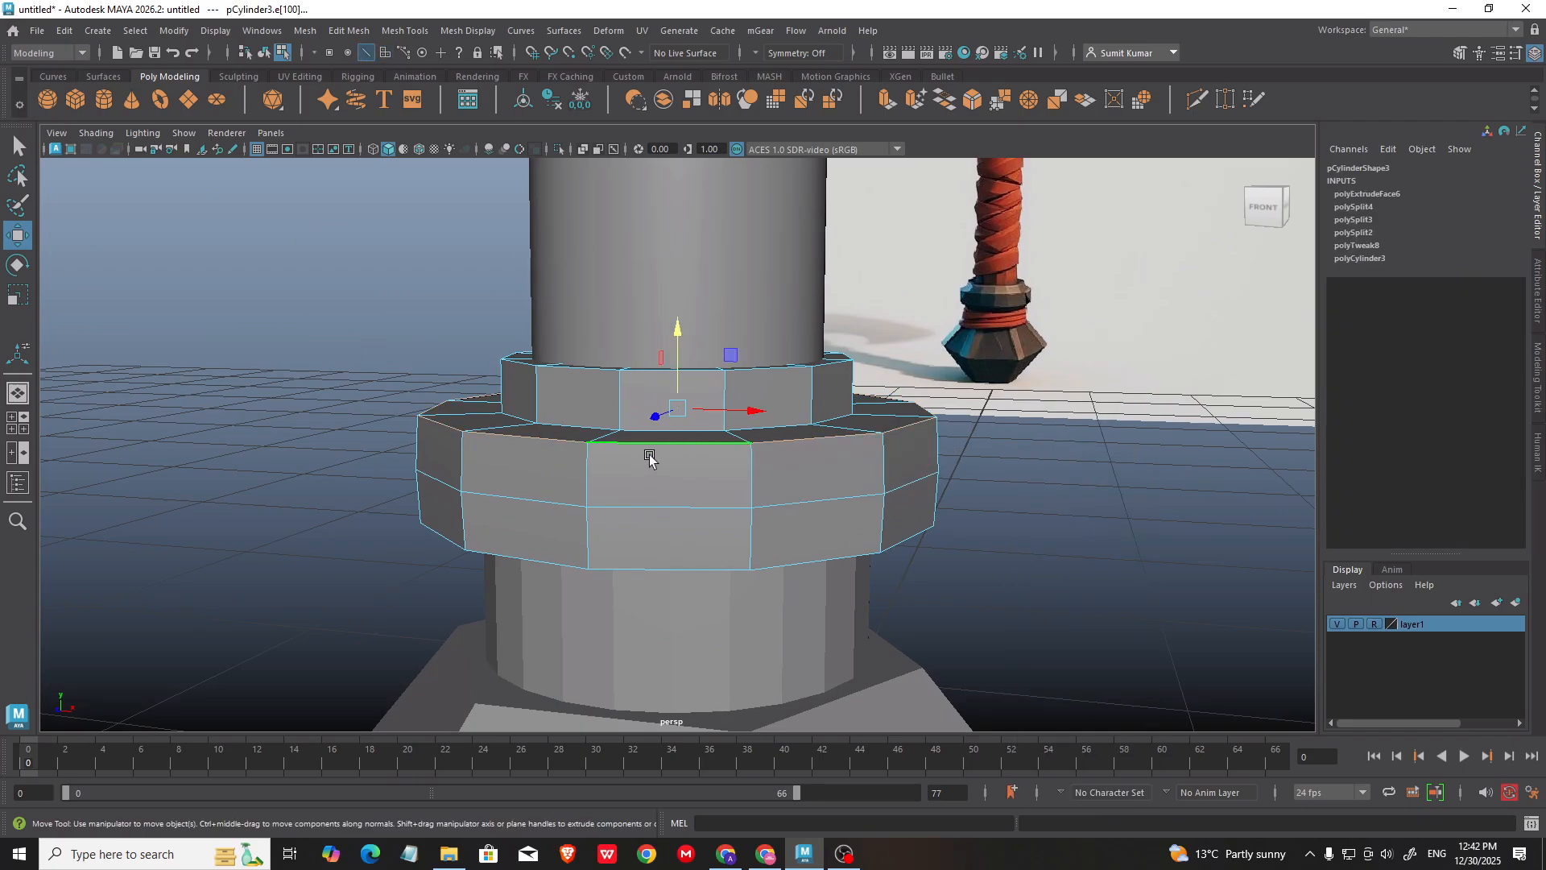
alt+drag(650, 452, 719, 465)
key(r)
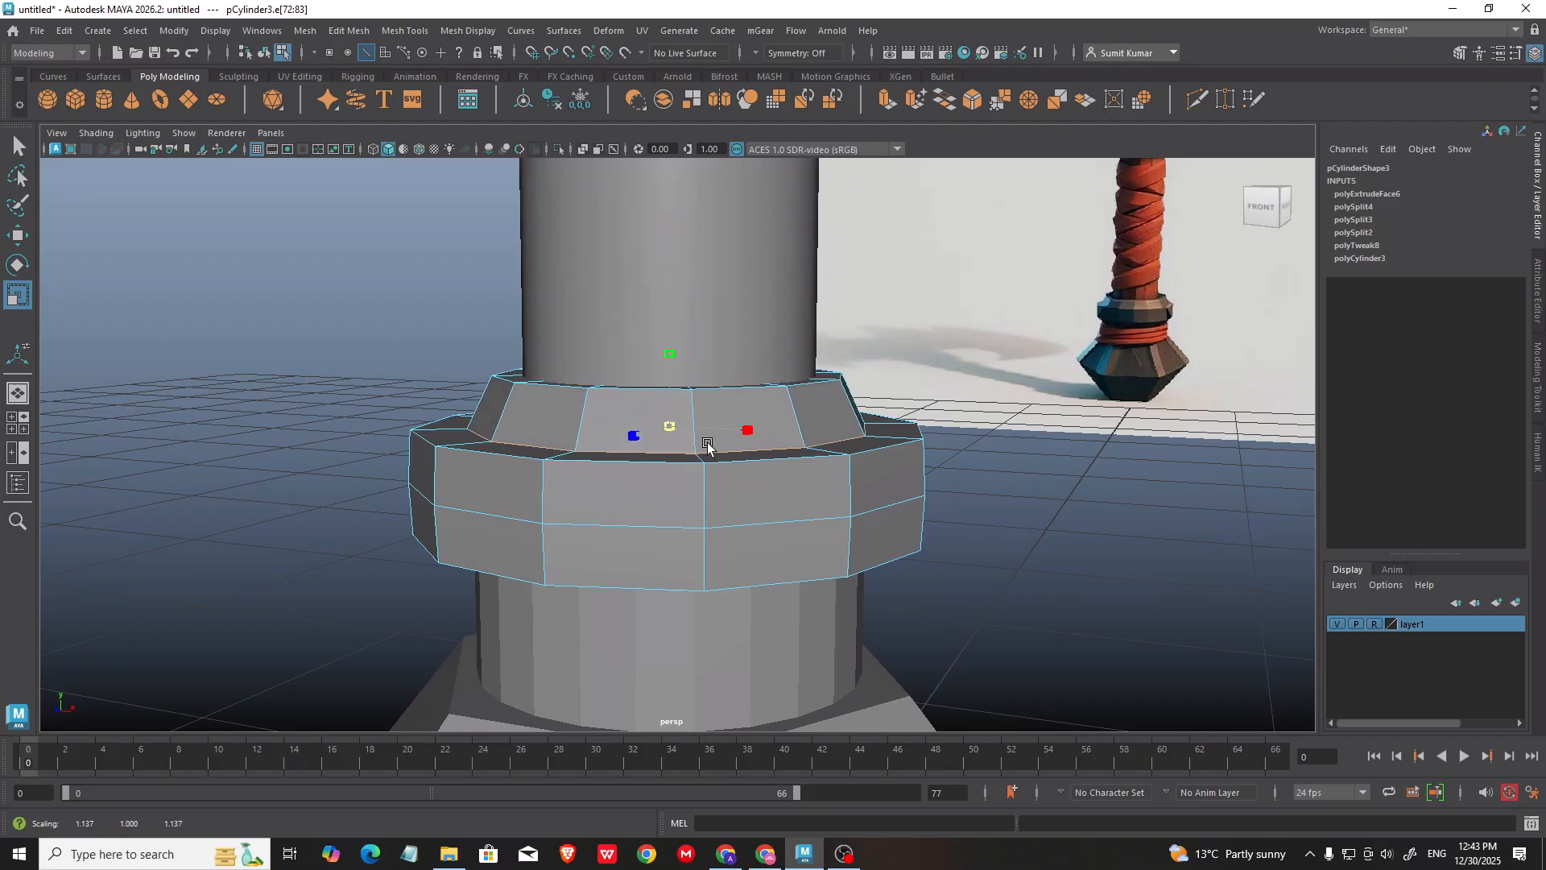
key(space)
key(space)
key(w)
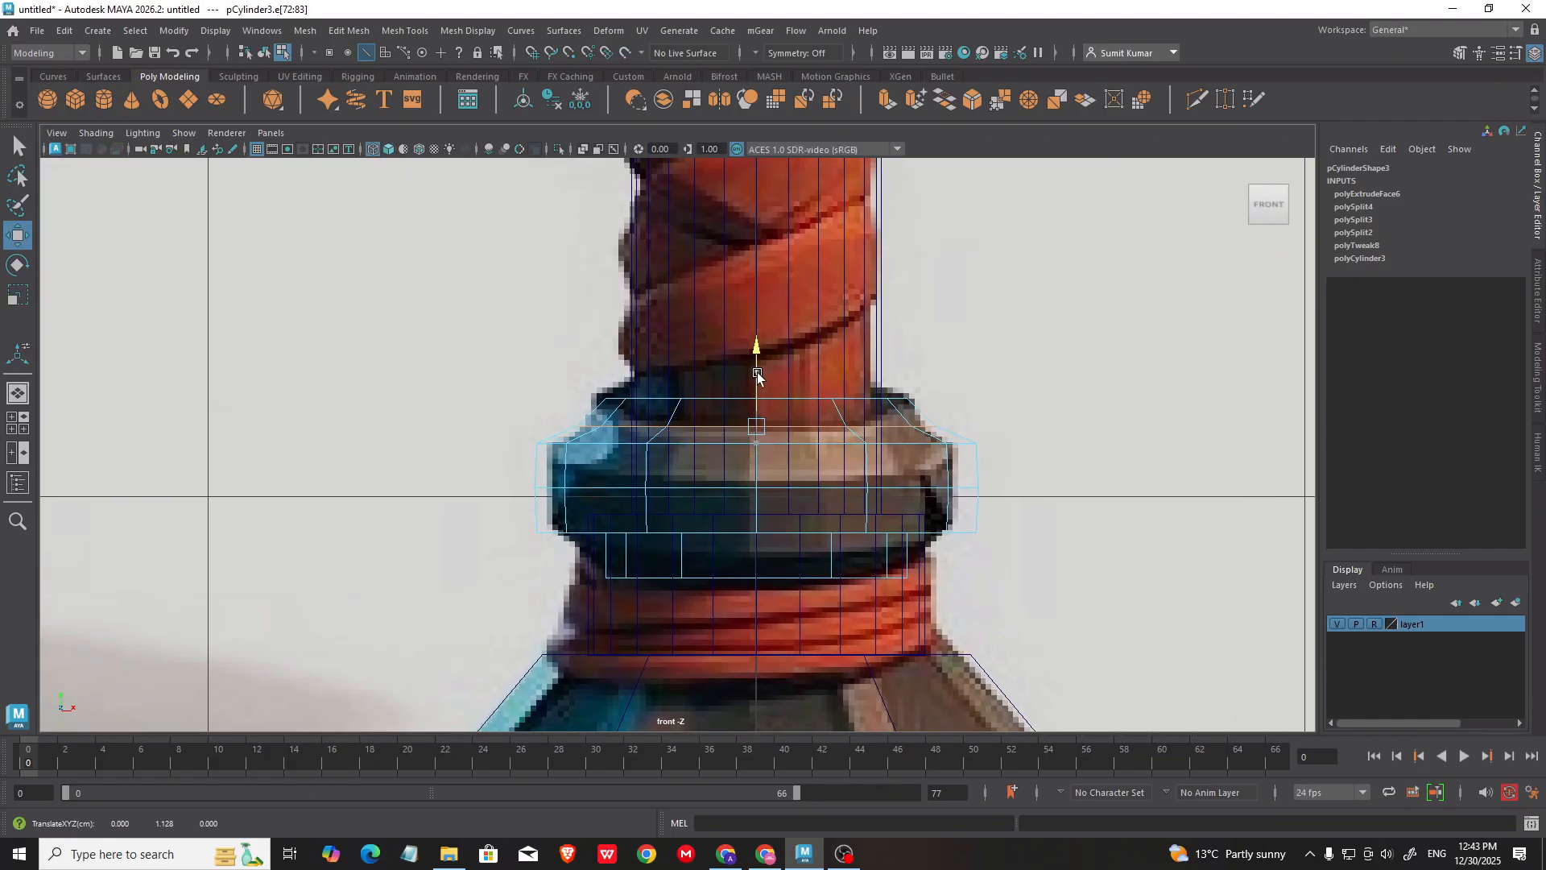
Step: Examine the ring's sloped upper edge beside the reference in the perspective view
key(space)
key(space)
alt+drag(764, 345, 817, 374)
click(1007, 424)
mouse_move(755, 470)
alt+mouse_down()
mouse_move(717, 447)
mouse_move(732, 452)
alt+mouse_up()
scroll(732, 451, down, 2)
alt+middle_drag(732, 452, 556, 442)
alt+drag(556, 442, 592, 451)
alt+middle_drag(604, 480, 614, 434)
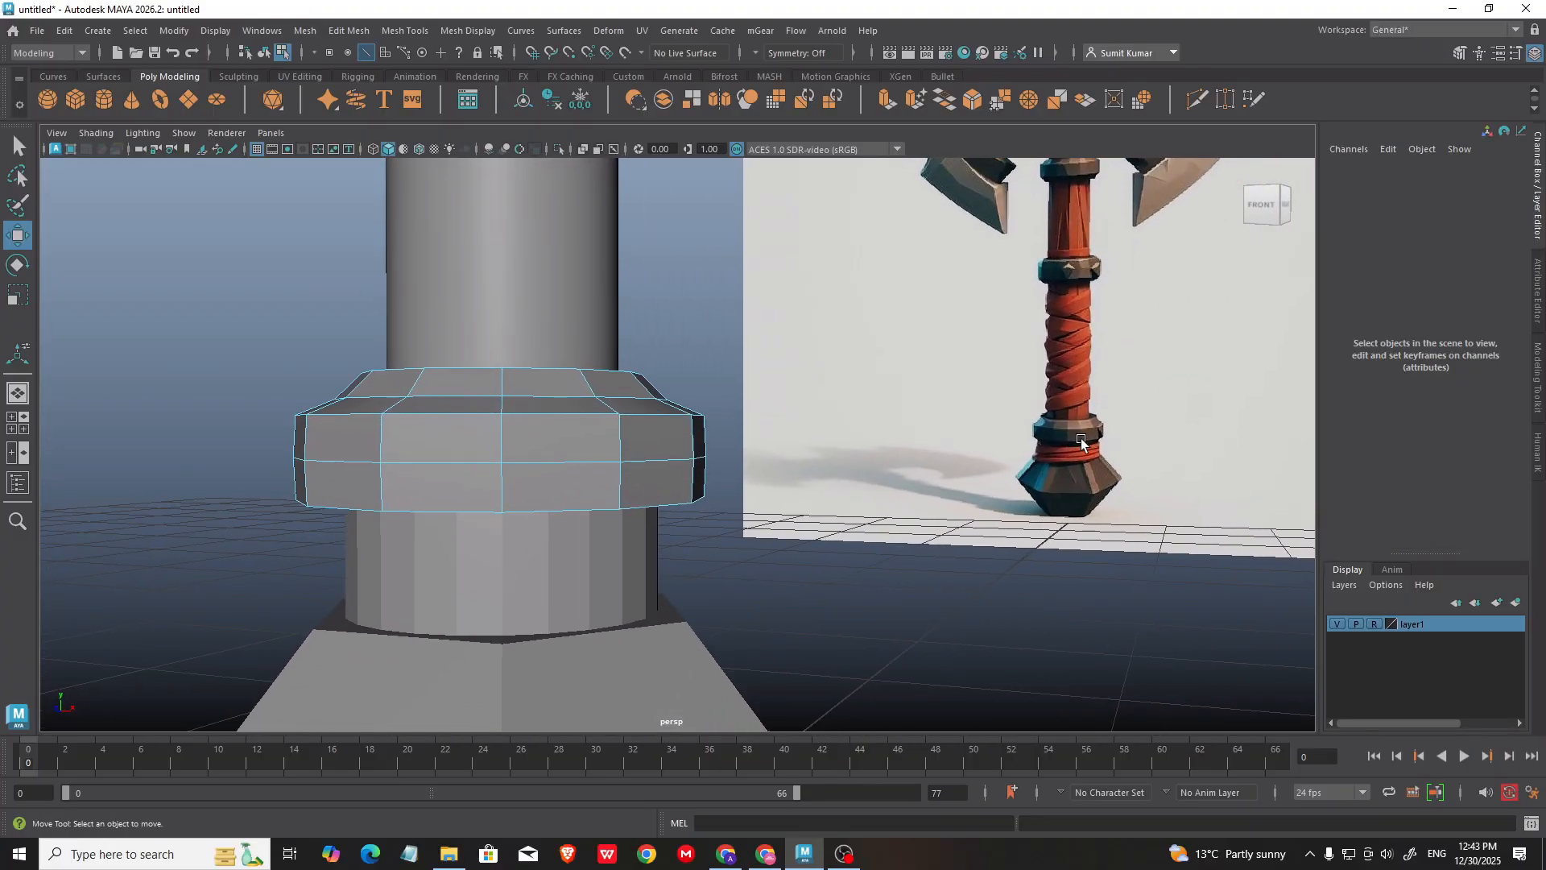
Step: Select the whole ring in object mode and raise it along the shaft, clear of the lower collar
right_drag(643, 376, 686, 360)
click(667, 394)
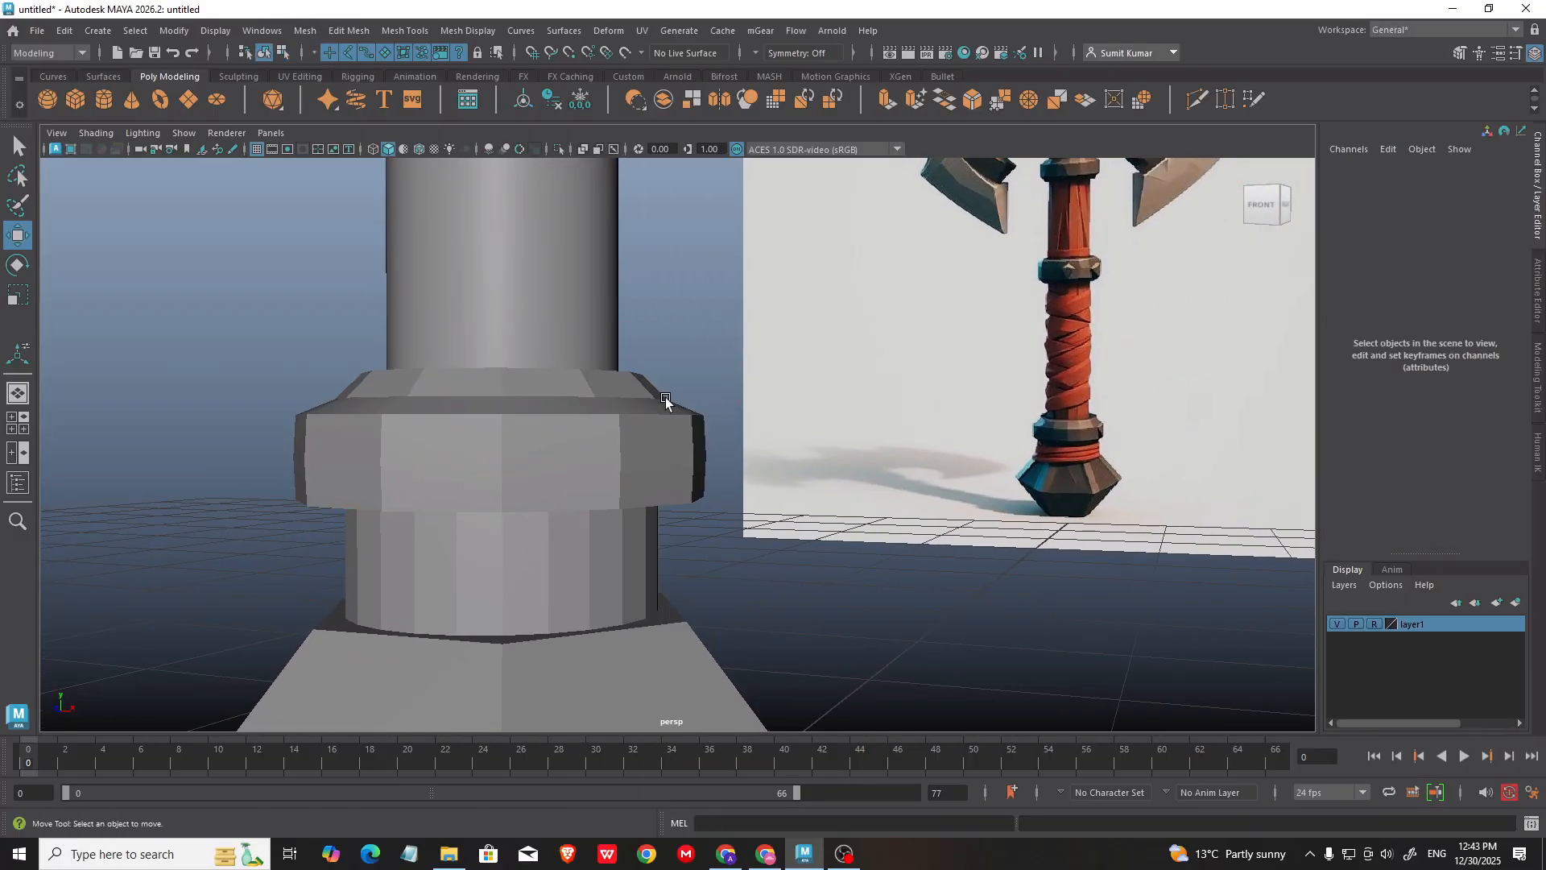
click(649, 419)
drag(513, 404, 525, 307)
Step: Scale the inner edge loop below the extruded band outward and adjust its height to about Y 1.074
alt+drag(687, 471, 693, 411)
right_drag(693, 411, 736, 273)
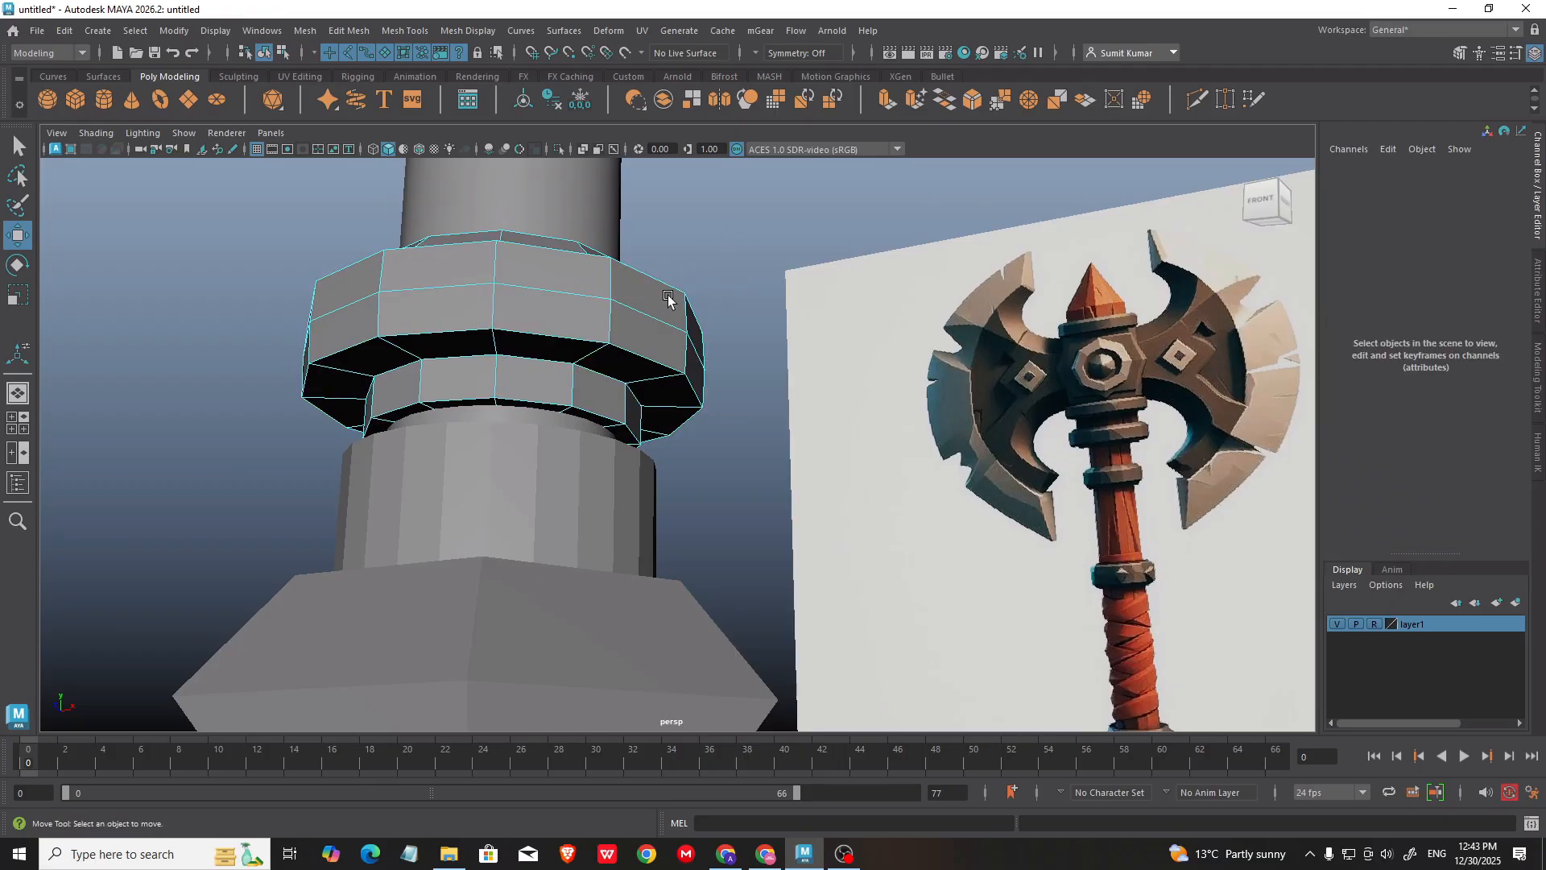
double_click(542, 364)
alt+drag(620, 373, 543, 367)
alt+middle_drag(542, 367, 587, 447)
alt+drag(587, 447, 586, 483)
key(r)
key(w)
drag(563, 421, 565, 420)
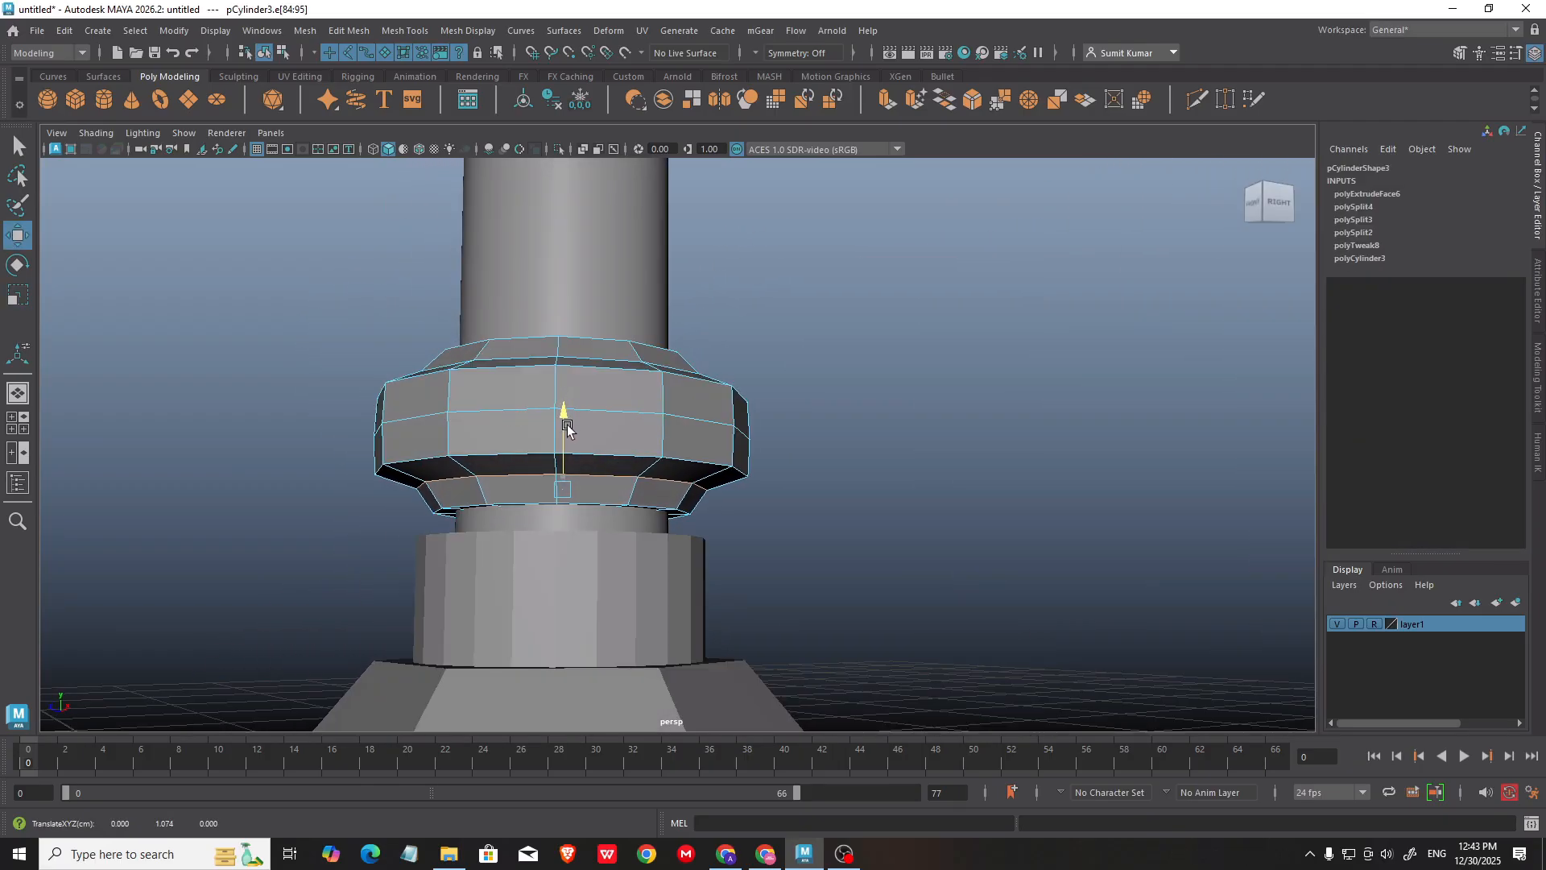
alt+drag(651, 471, 619, 481)
key(r)
click(803, 457)
Step: Select the whole ring in object mode, lower it to Translate Y 1.087, and check it beside the reference
alt+drag(803, 457, 638, 380)
key(w)
right_drag(638, 377, 699, 362)
click(719, 362)
click(616, 376)
alt+drag(608, 372, 647, 382)
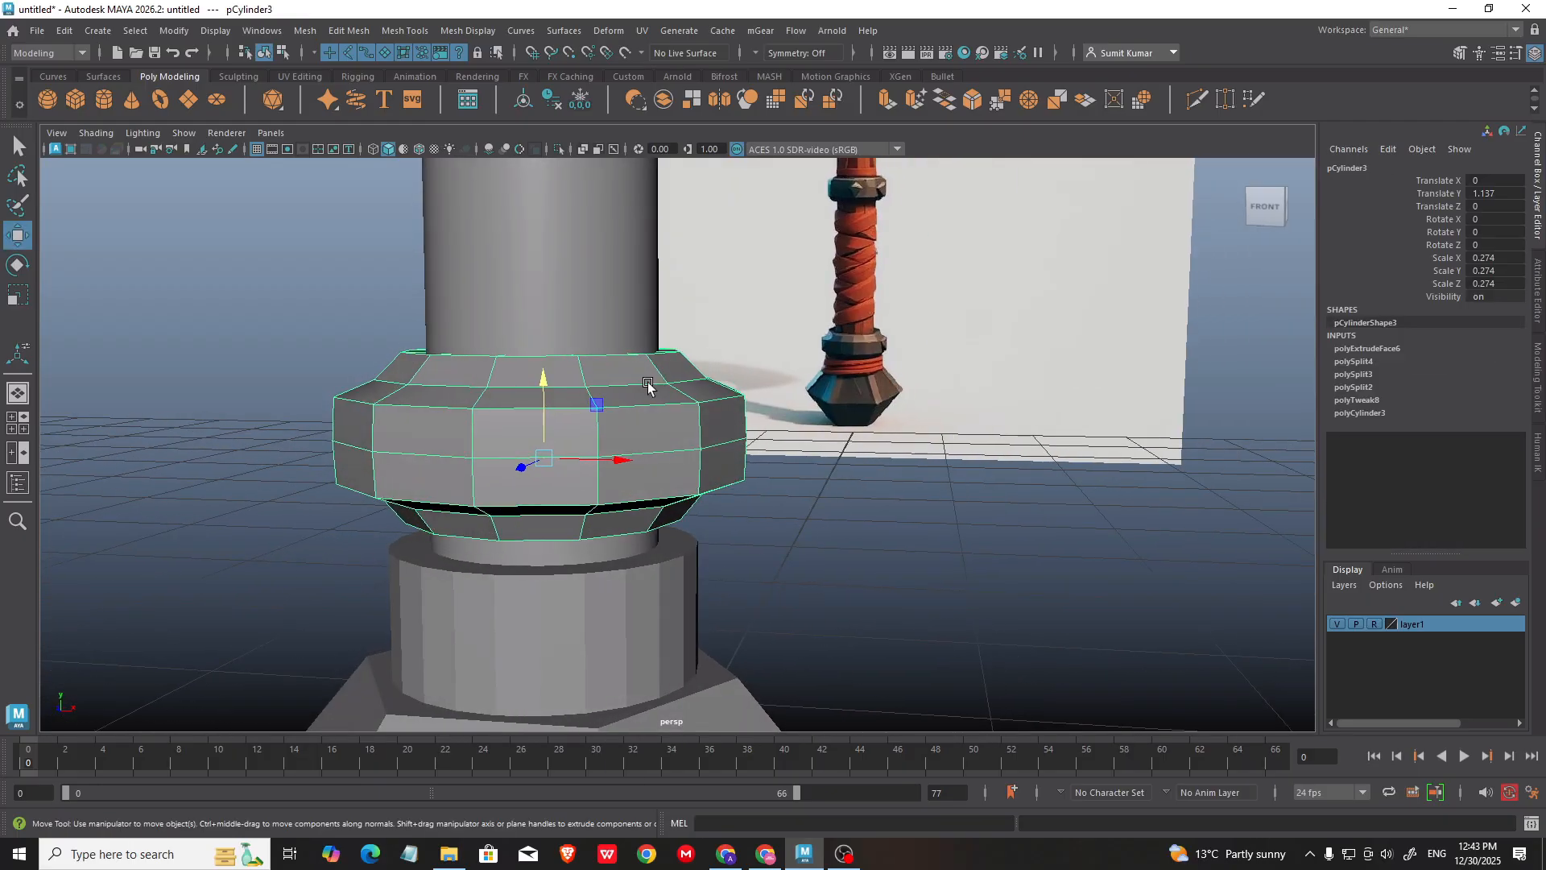
drag(543, 383, 549, 413)
alt+drag(886, 560, 825, 497)
click(825, 497)
alt+right_drag(773, 451, 564, 362)
alt+drag(540, 350, 749, 467)
click(735, 497)
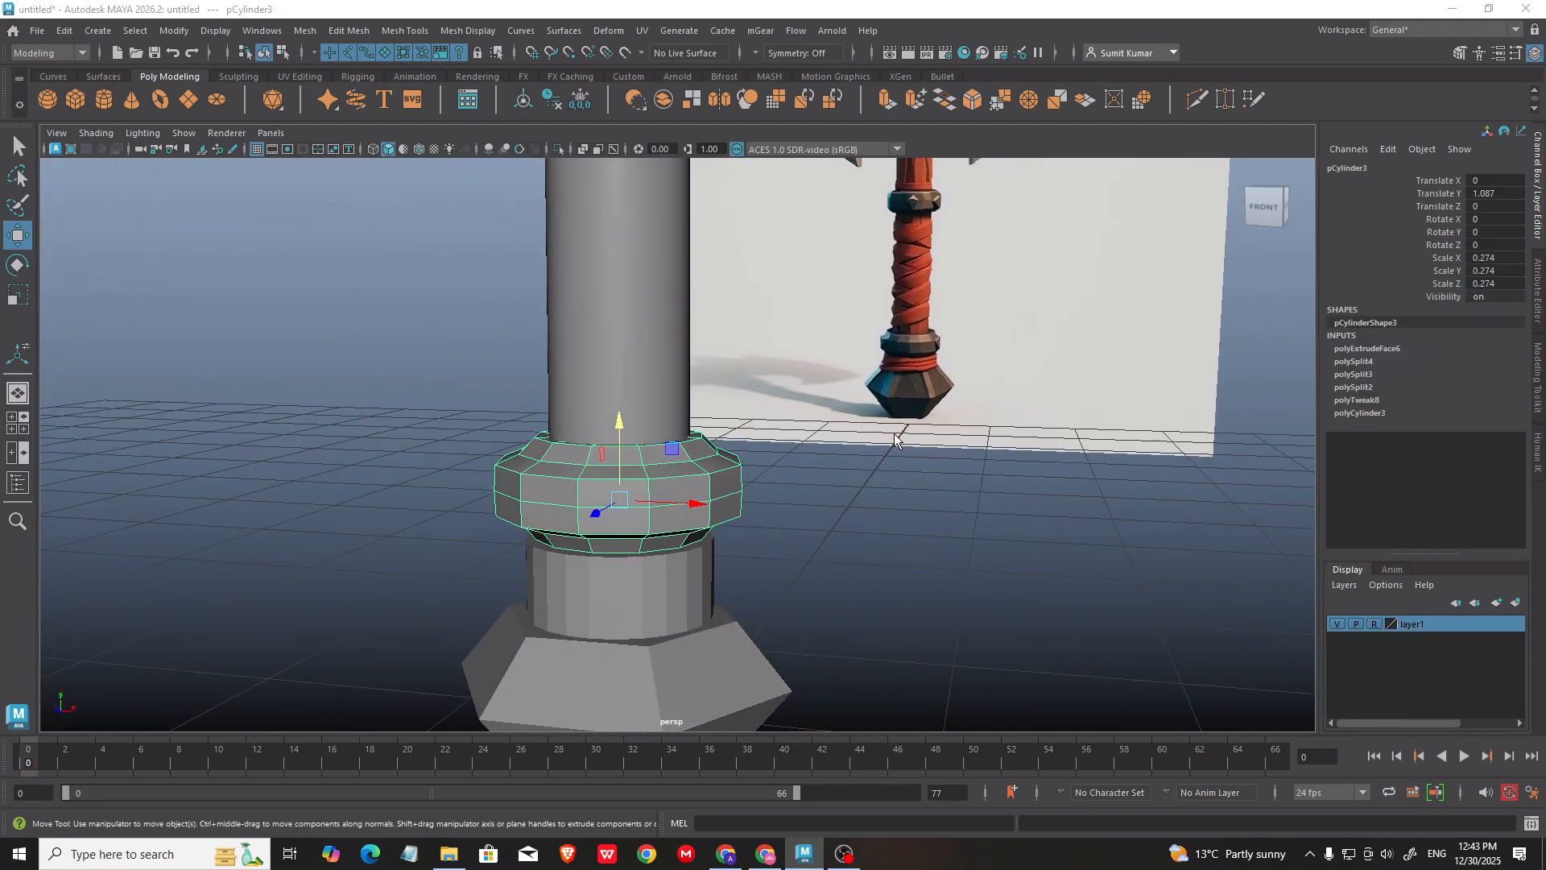
Step: Lower the top vertices of the shaft's bottom collar to shorten it to the height of the reference's red wrap
key(space)
key(space)
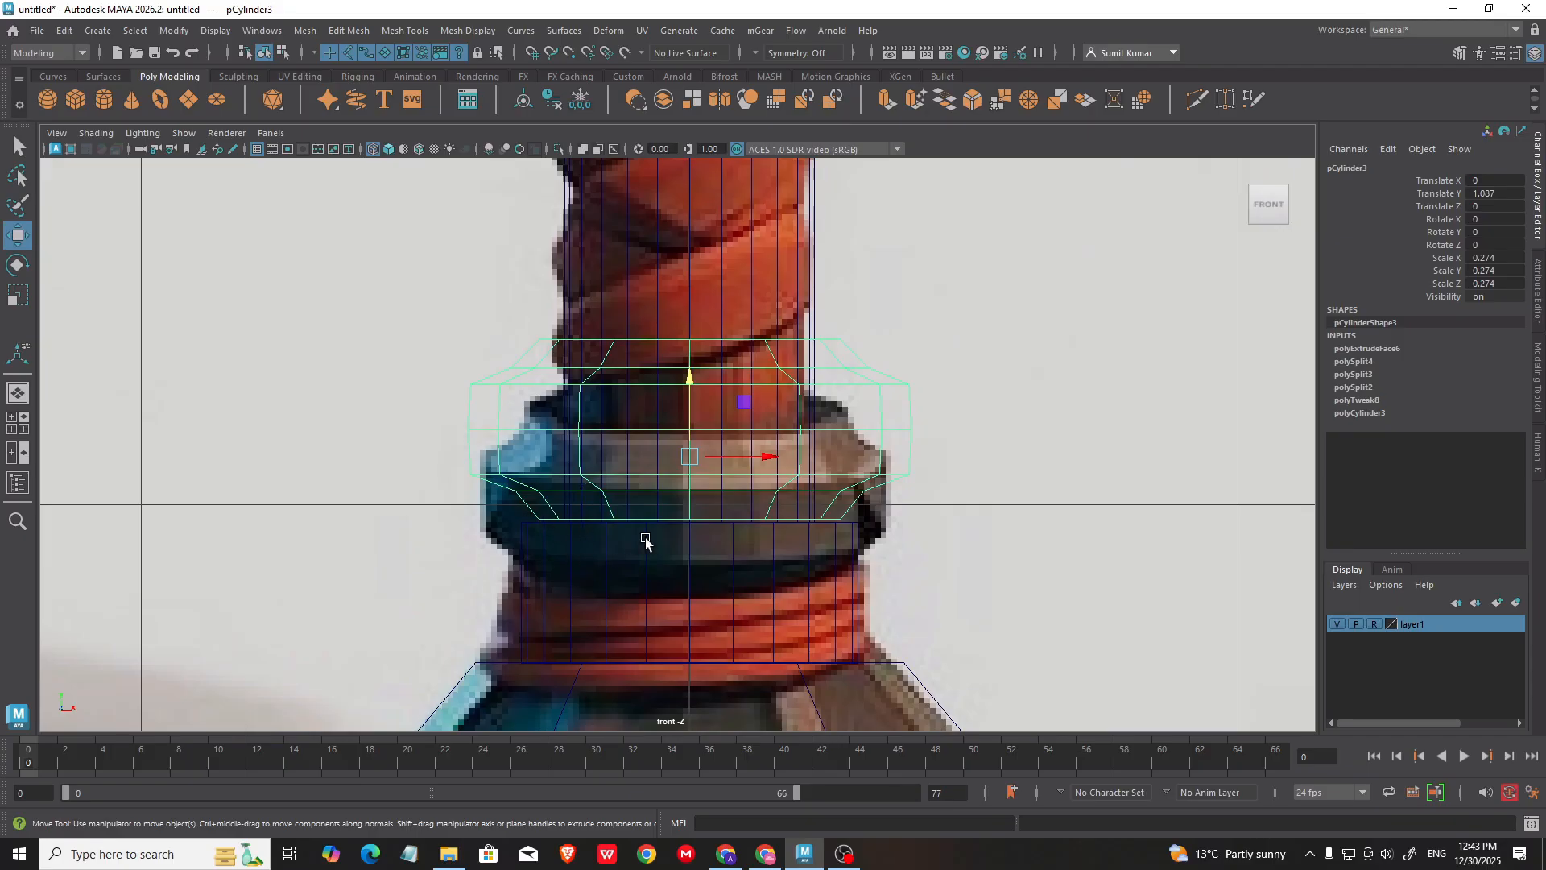
click(775, 459)
alt+middle_drag(646, 540, 670, 410)
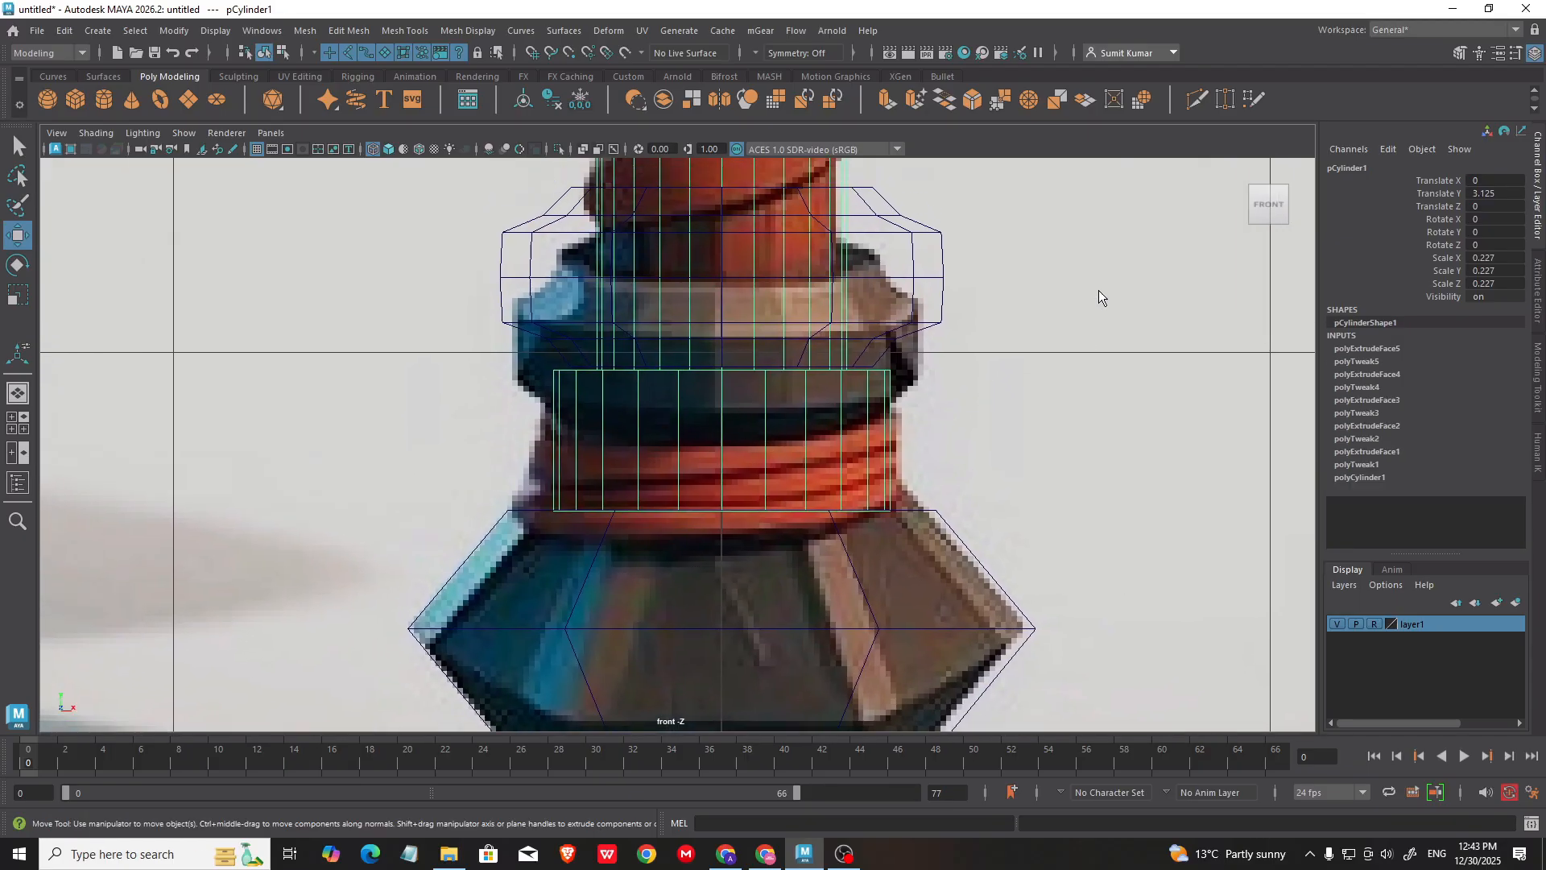
right_drag(1098, 290, 1014, 295)
drag(513, 352, 926, 391)
alt+middle_drag(732, 332, 730, 360)
drag(723, 324, 727, 385)
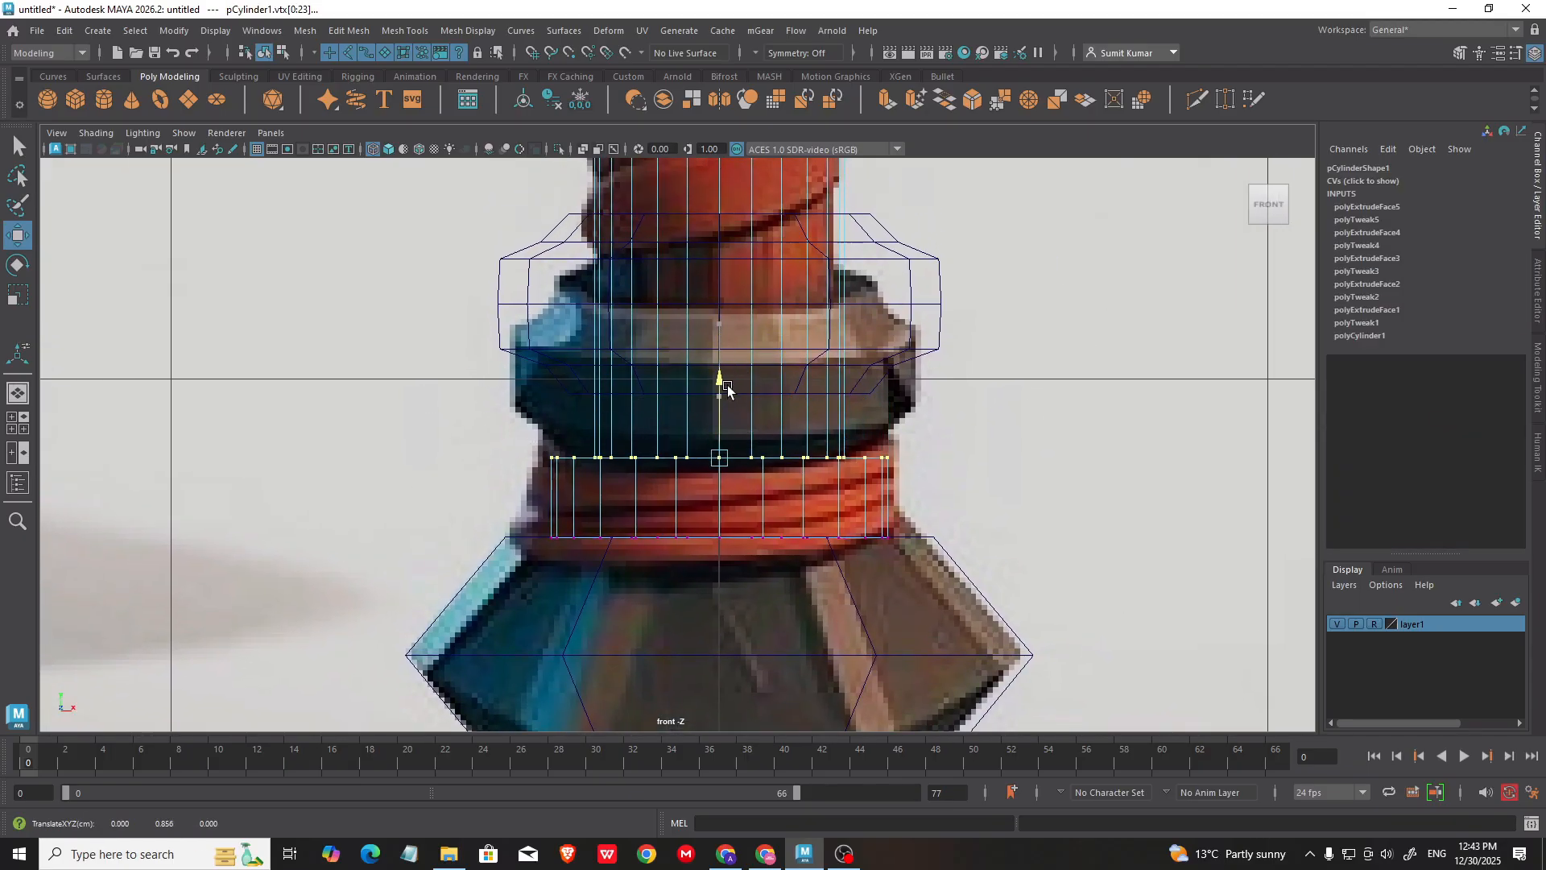
alt+middle_drag(841, 328, 818, 362)
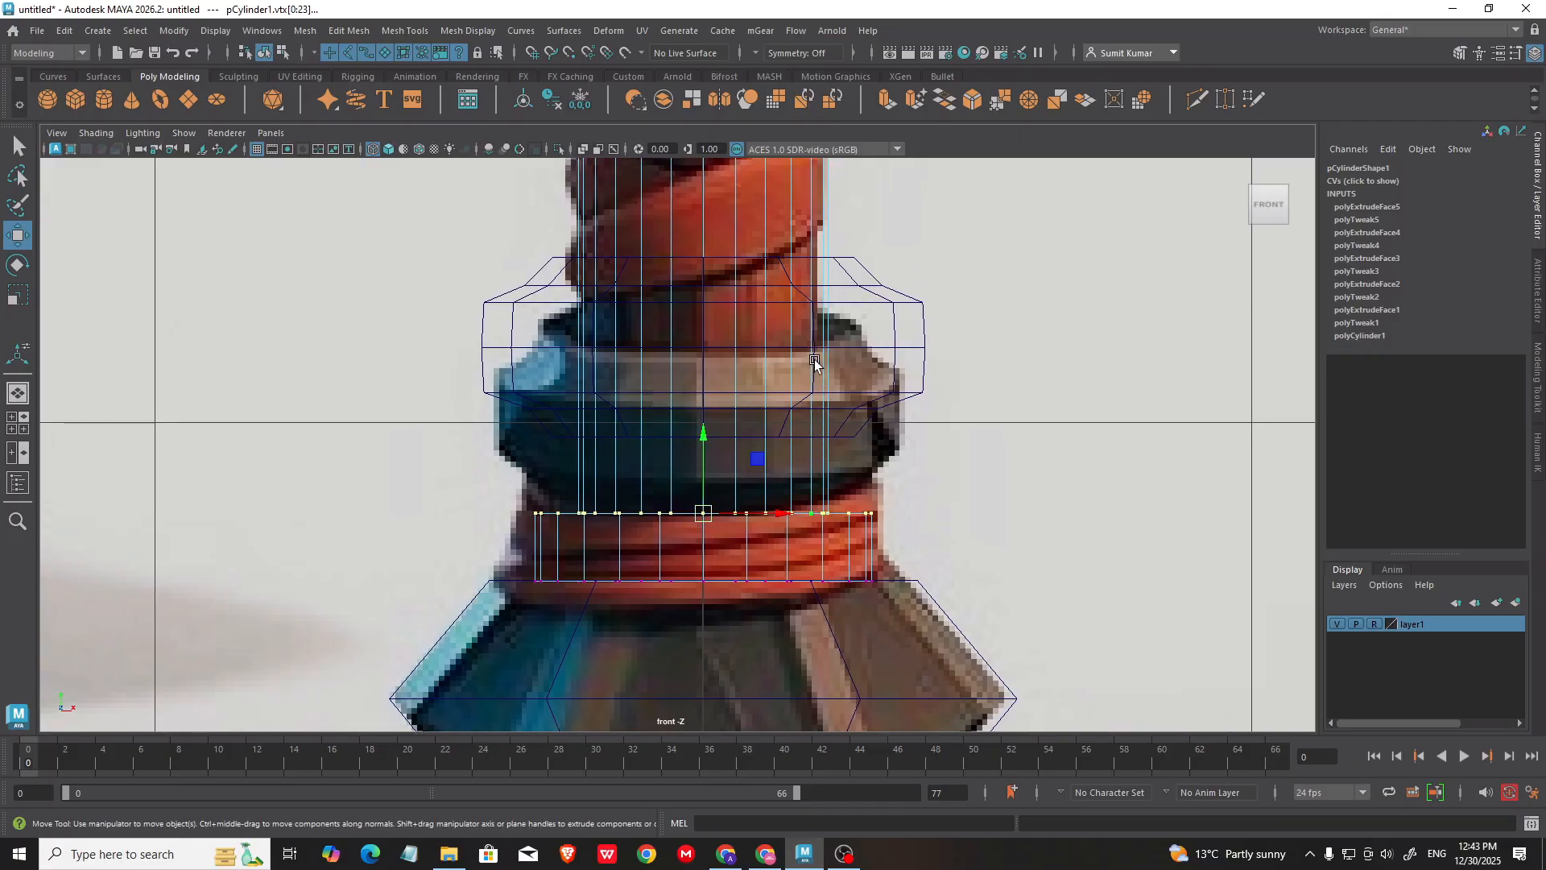
Step: Lower the whole ring to Translate Y 0.951, just above the shortened collar, and check it beside the reference
right_drag(818, 363, 894, 320)
click(705, 314)
drag(705, 314, 705, 389)
key(space)
key(space)
scroll(826, 268, up, 3)
alt+middle_drag(644, 394, 691, 302)
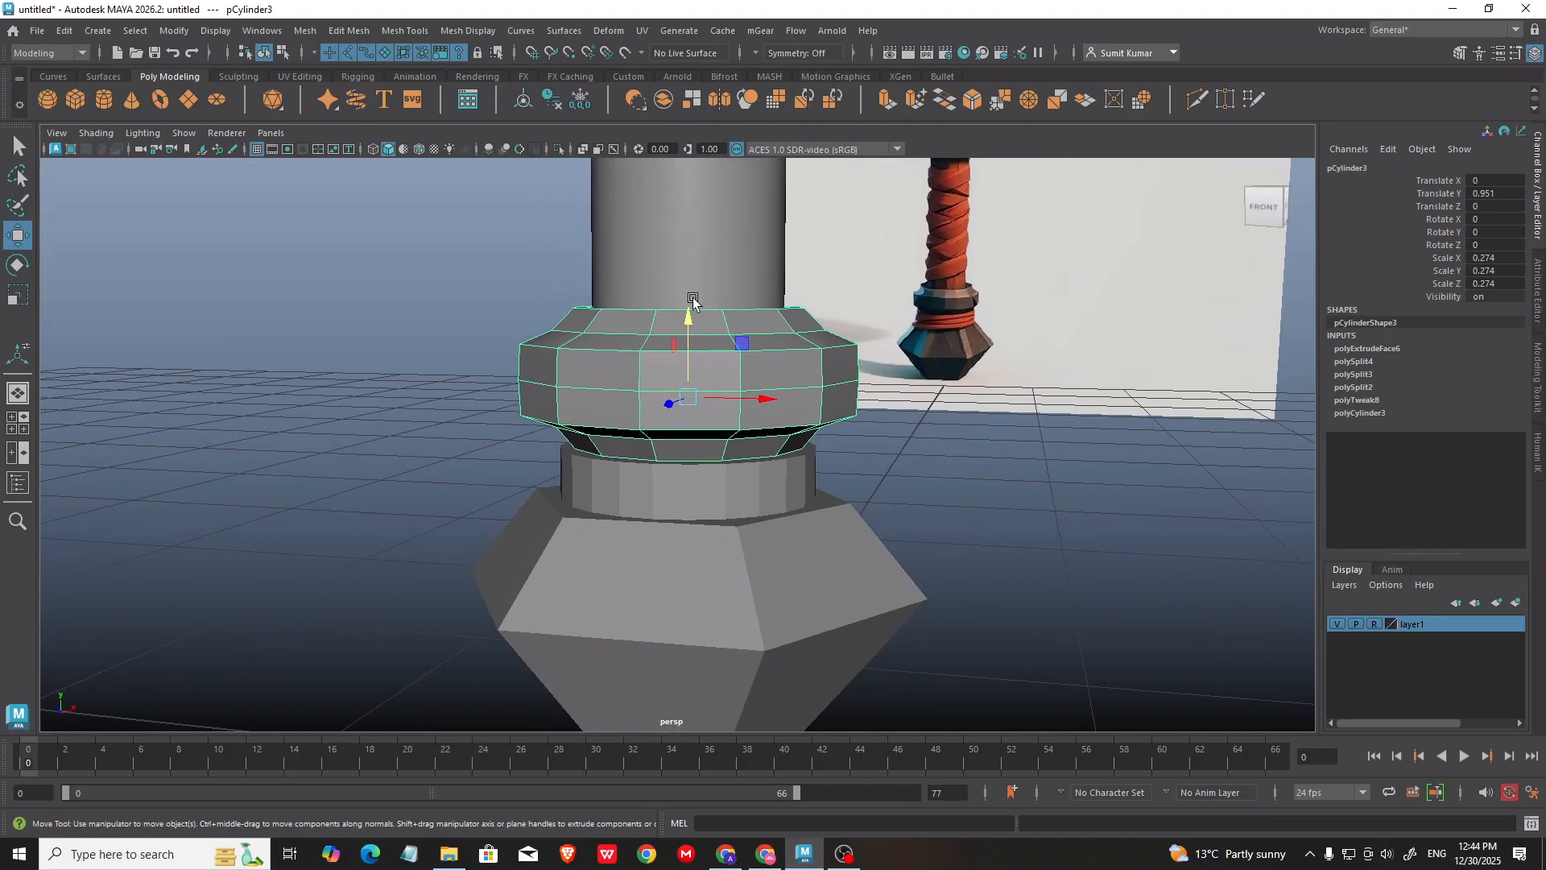
scroll(693, 302, up, 4)
drag(699, 300, 698, 300)
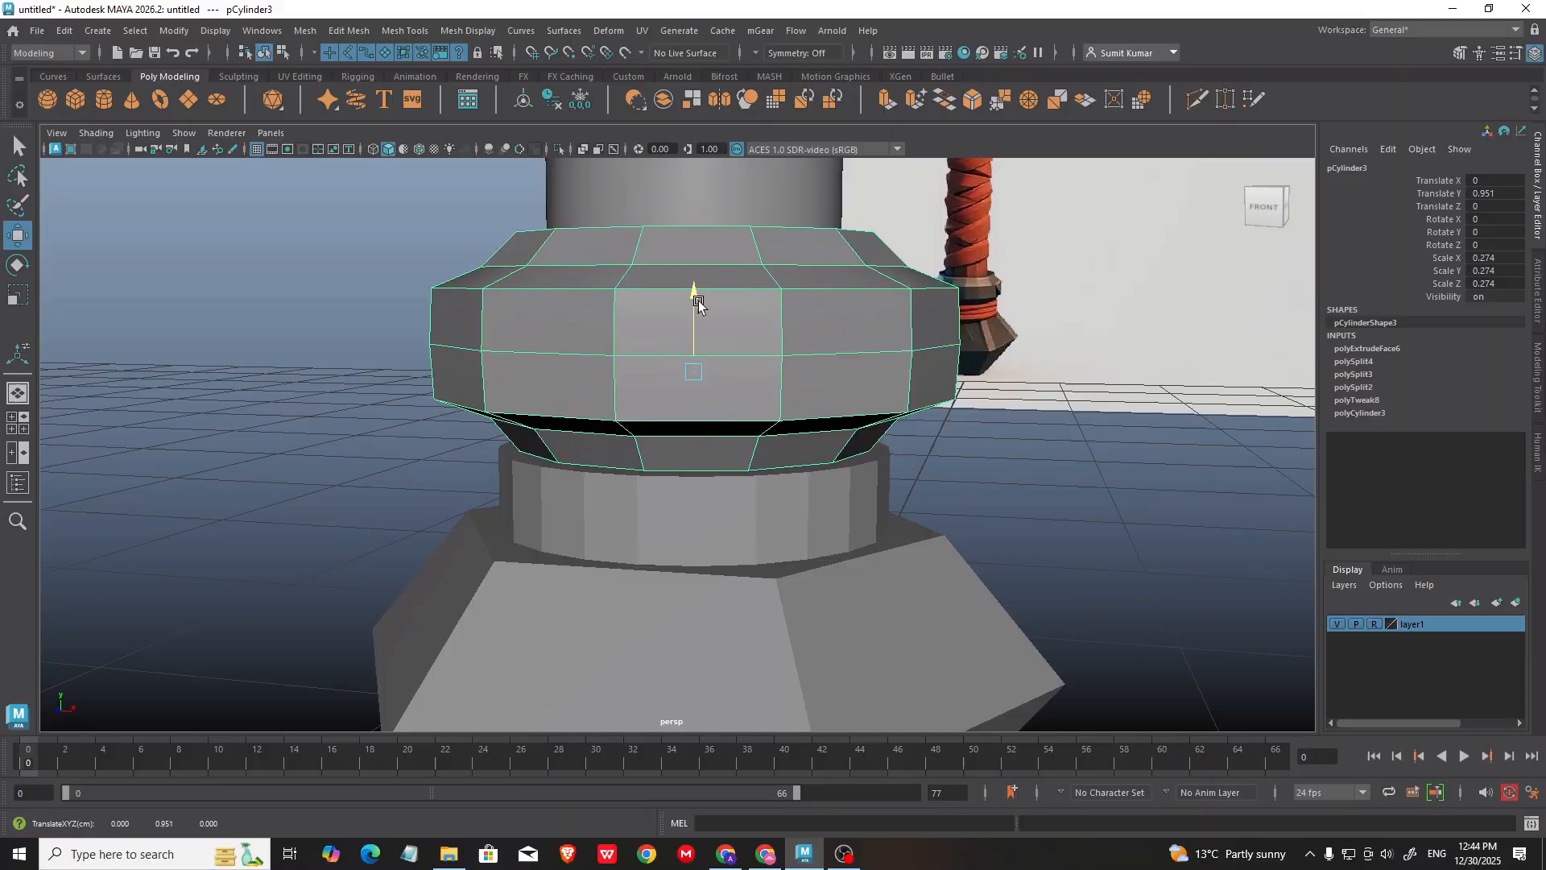
click(311, 448)
alt+drag(311, 448, 737, 507)
key(space)
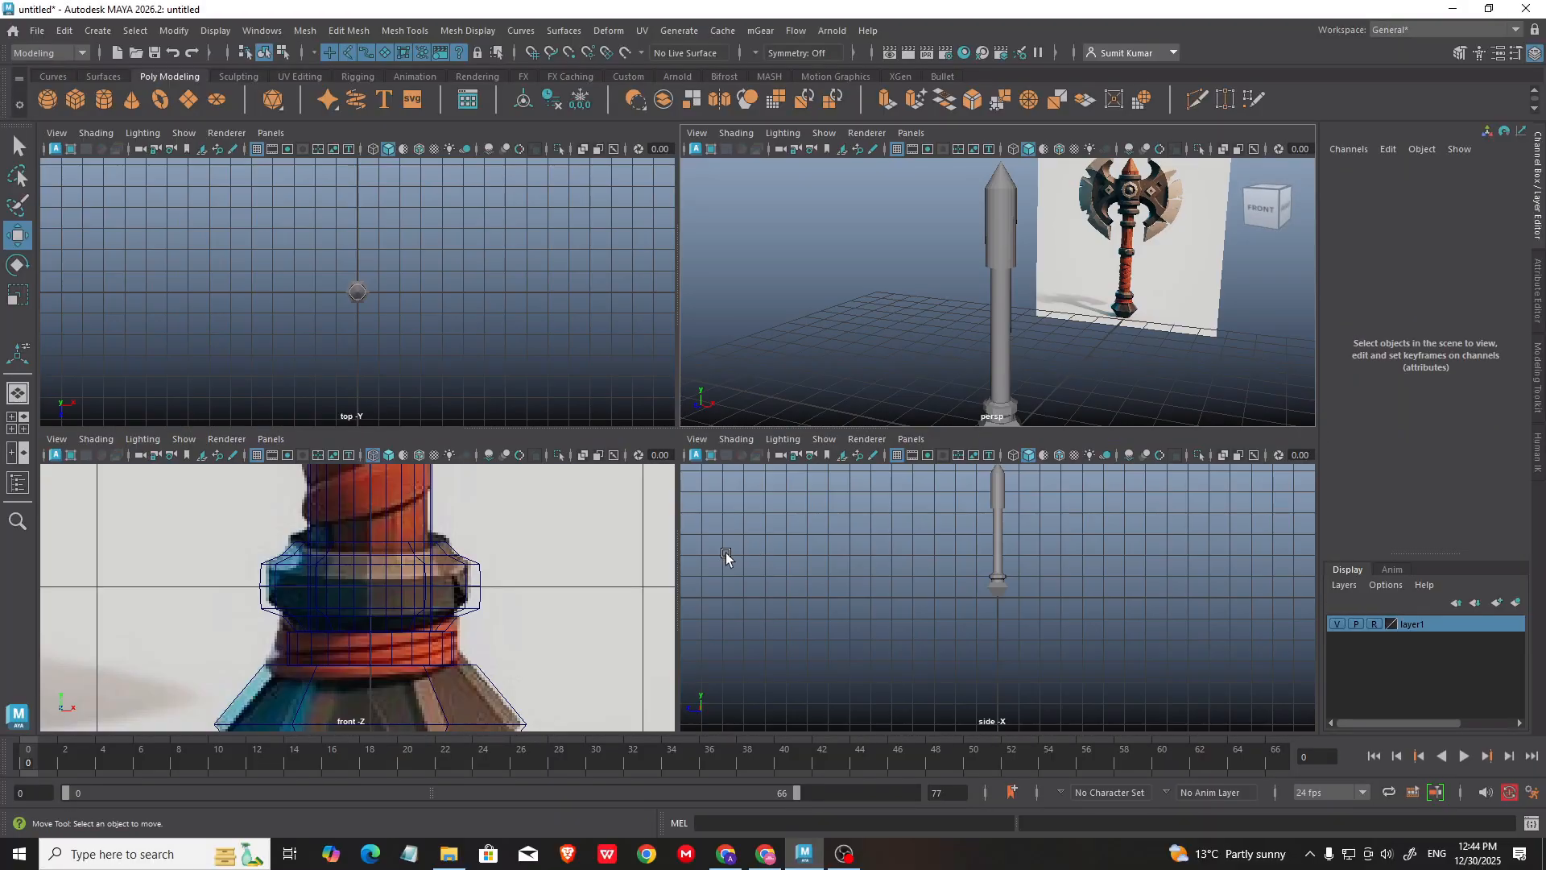
Step: Create a new polygon cylinder with 12 axis subdivisions for the studded ring midway up the shaft
key(space)
scroll(770, 481, down, 3)
scroll(770, 481, up, 5)
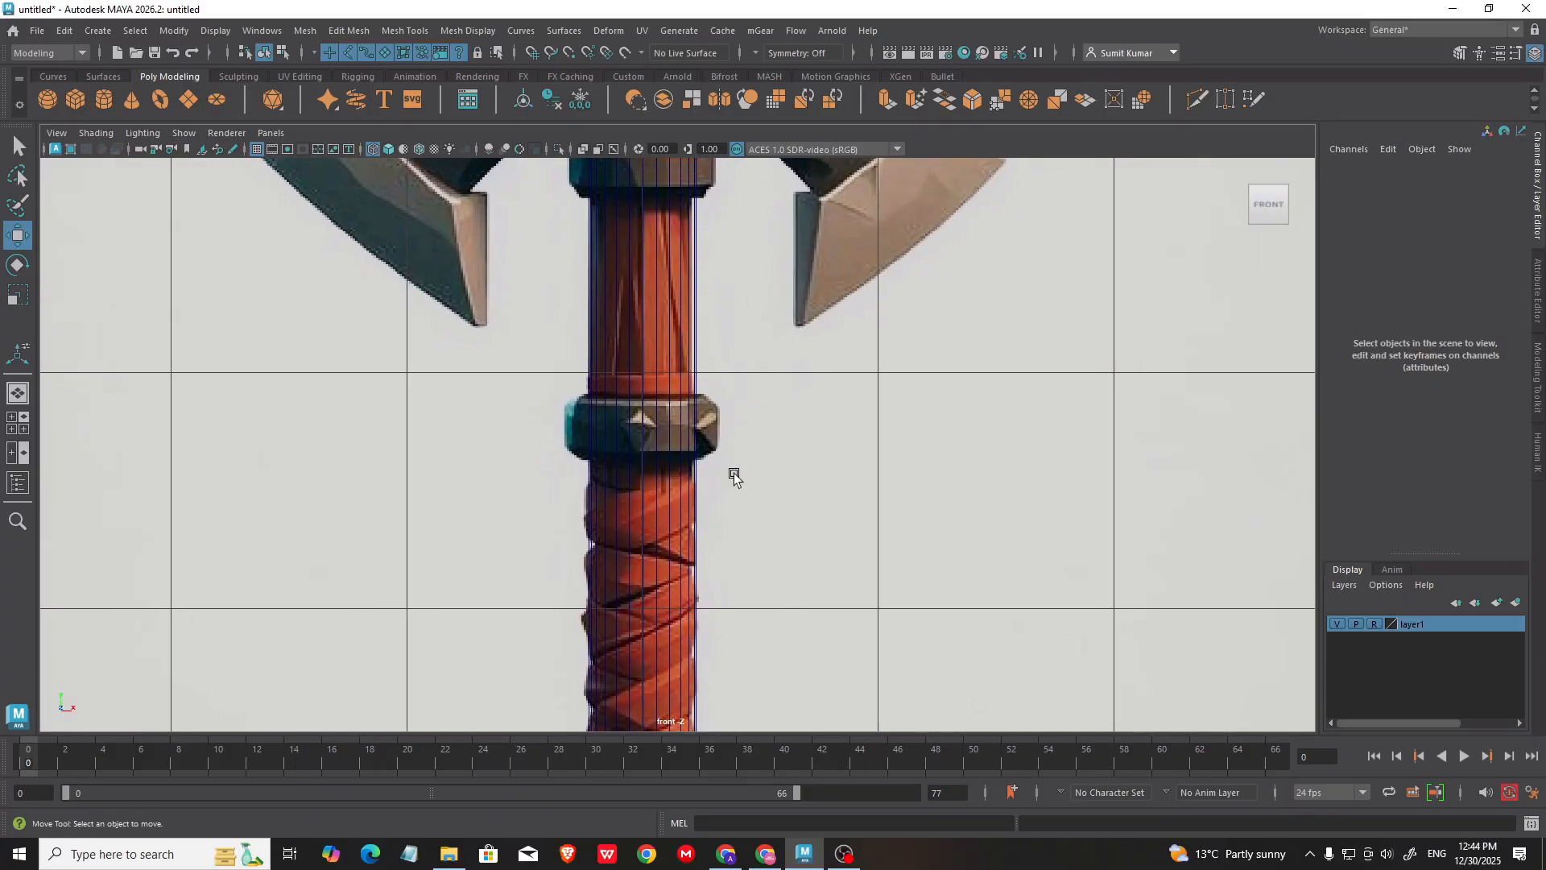
alt+middle_drag(633, 468, 695, 394)
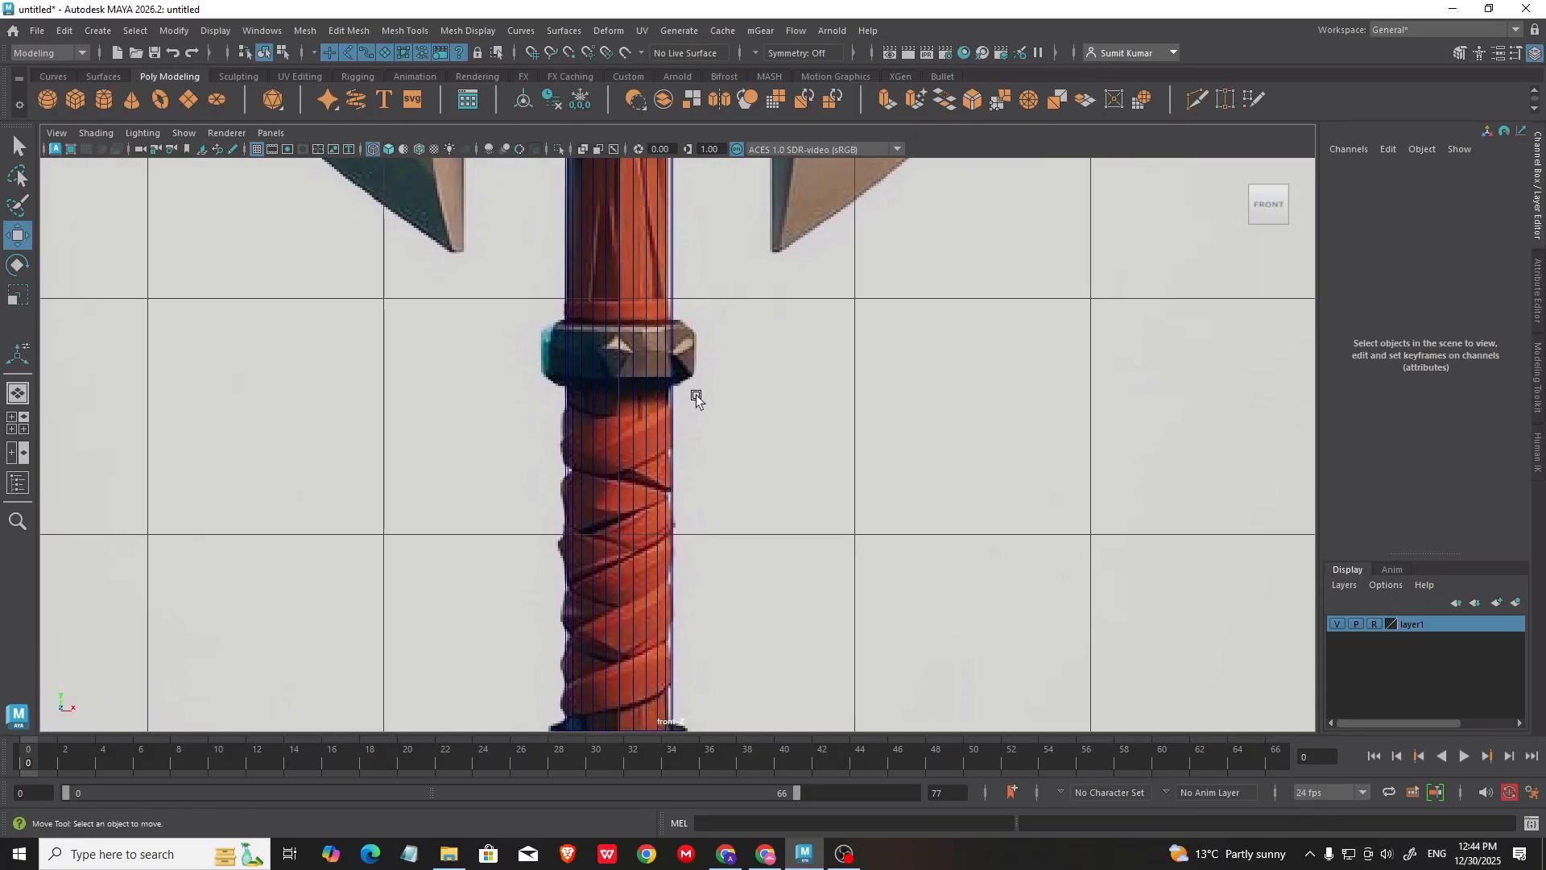
scroll(732, 396, down, 1)
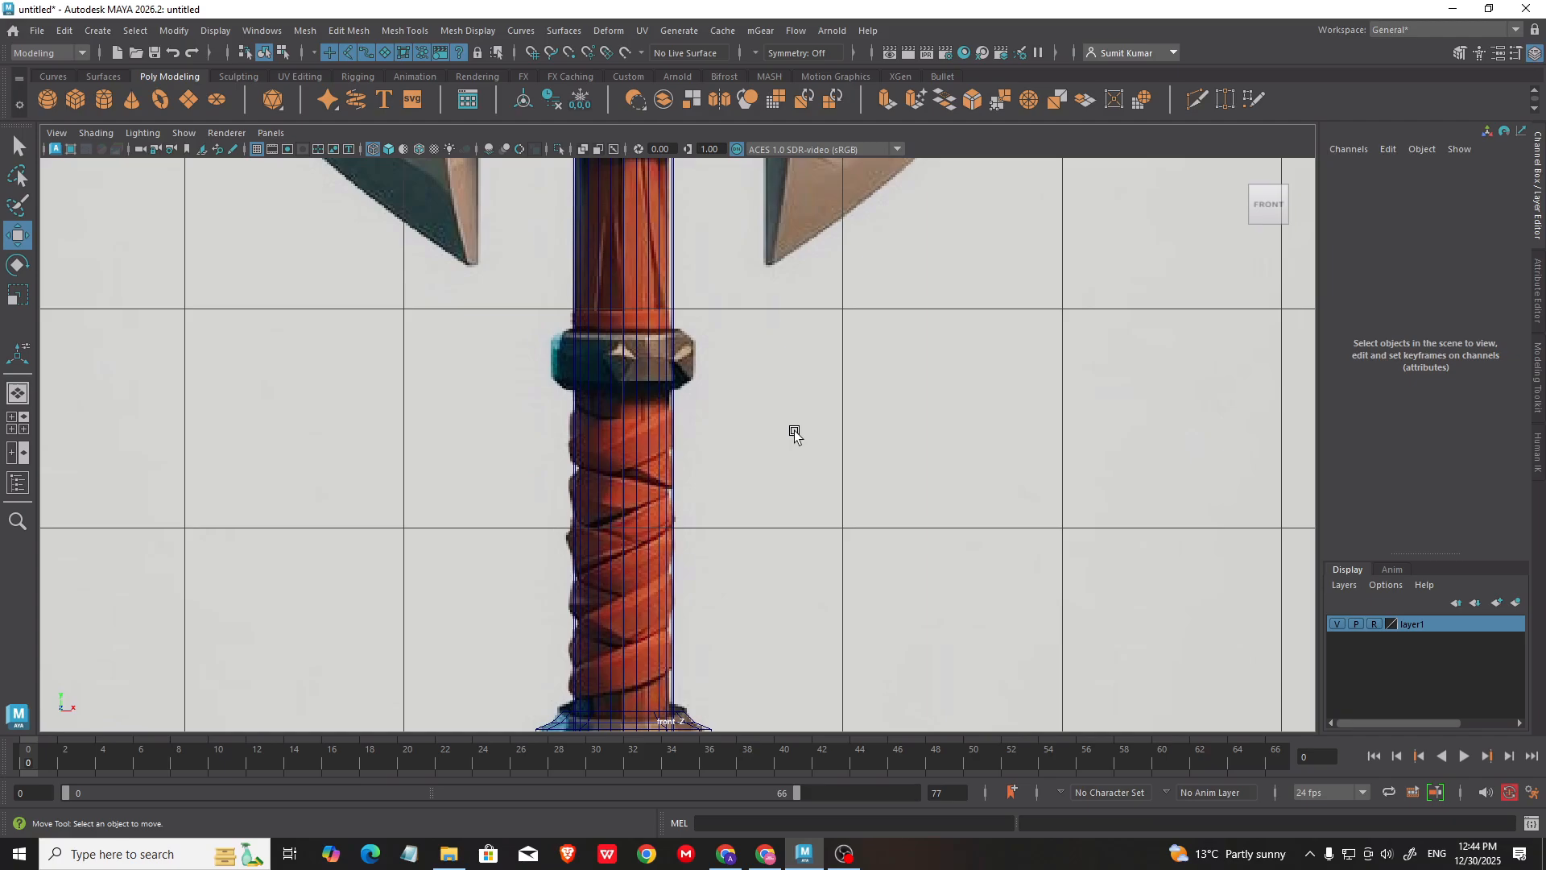
click(103, 101)
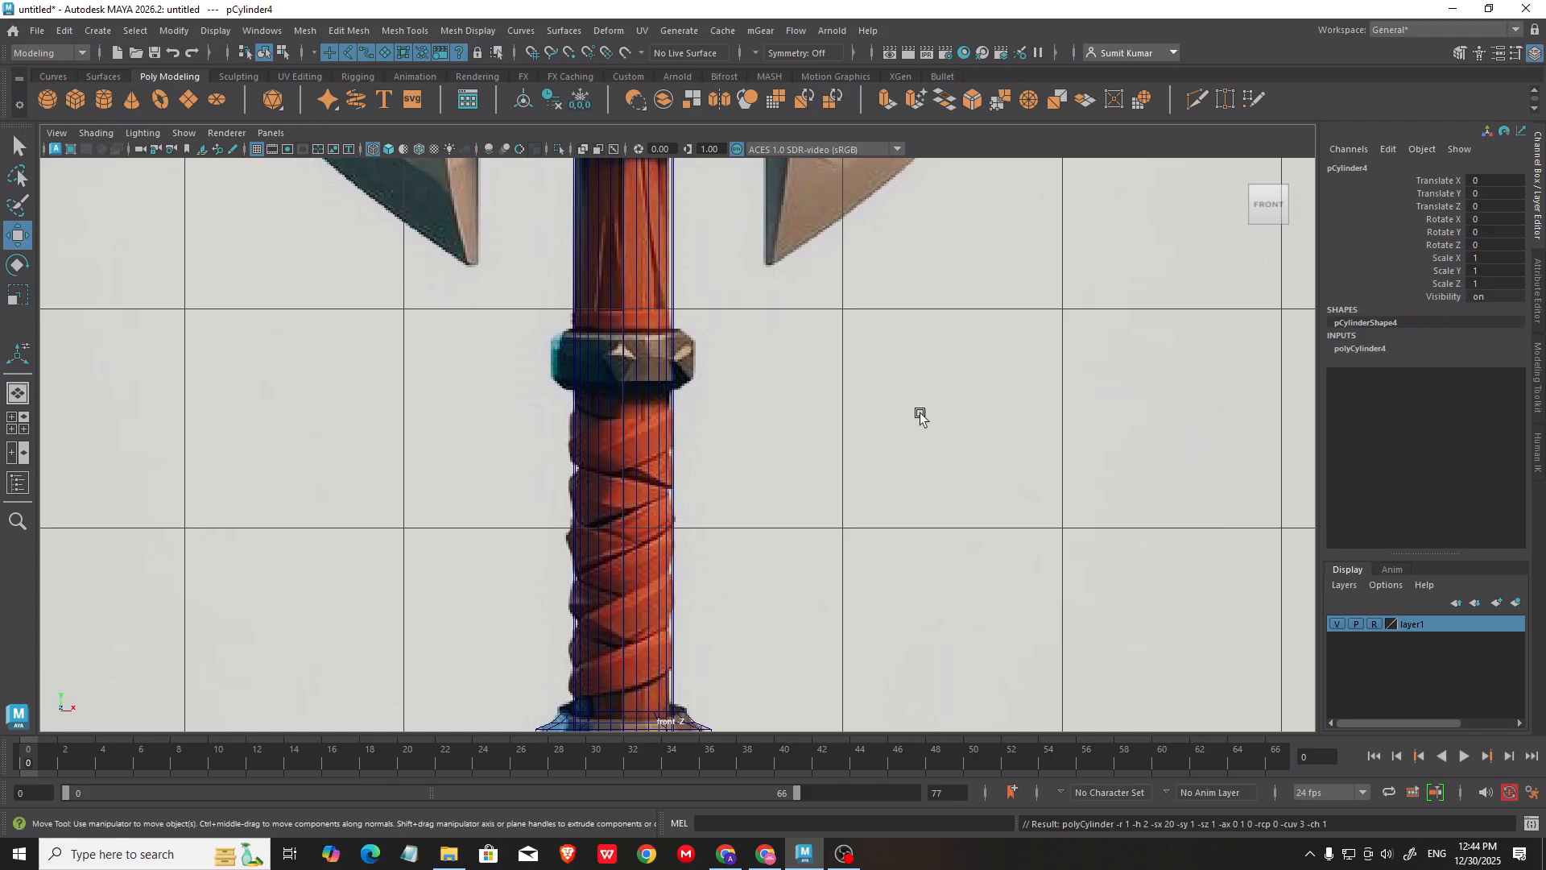
click(1361, 349)
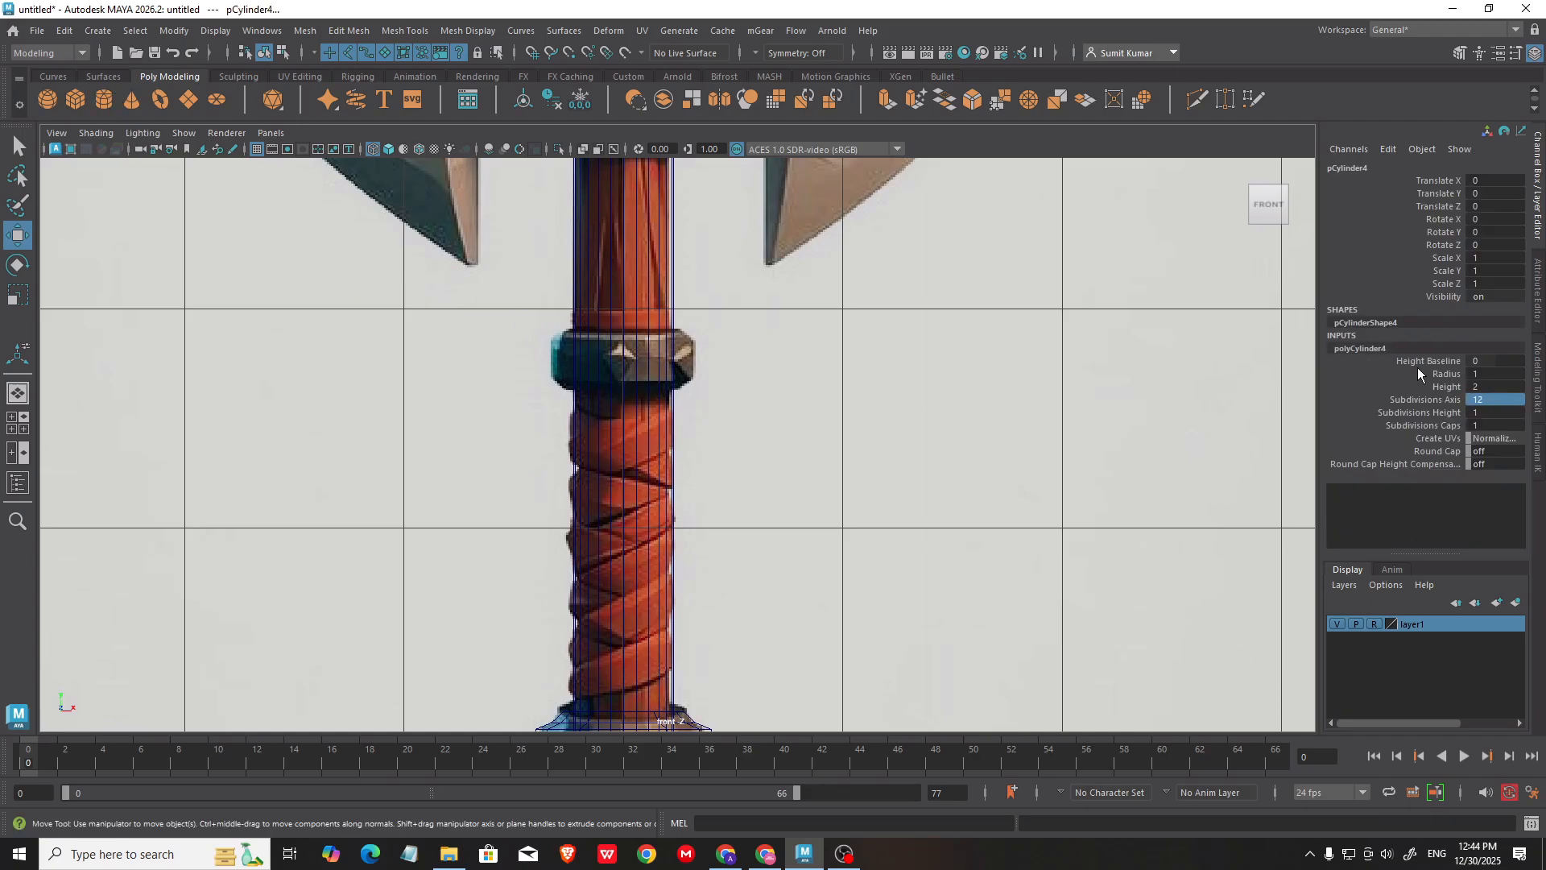
Step: Raise the cylinder to Translate Y 2.777 over the reference's studded middle ring and scale it uniformly to 0.23
scroll(910, 500, down, 8)
alt+middle_drag(843, 484, 883, 425)
scroll(884, 425, up, 1)
drag(699, 592, 778, 256)
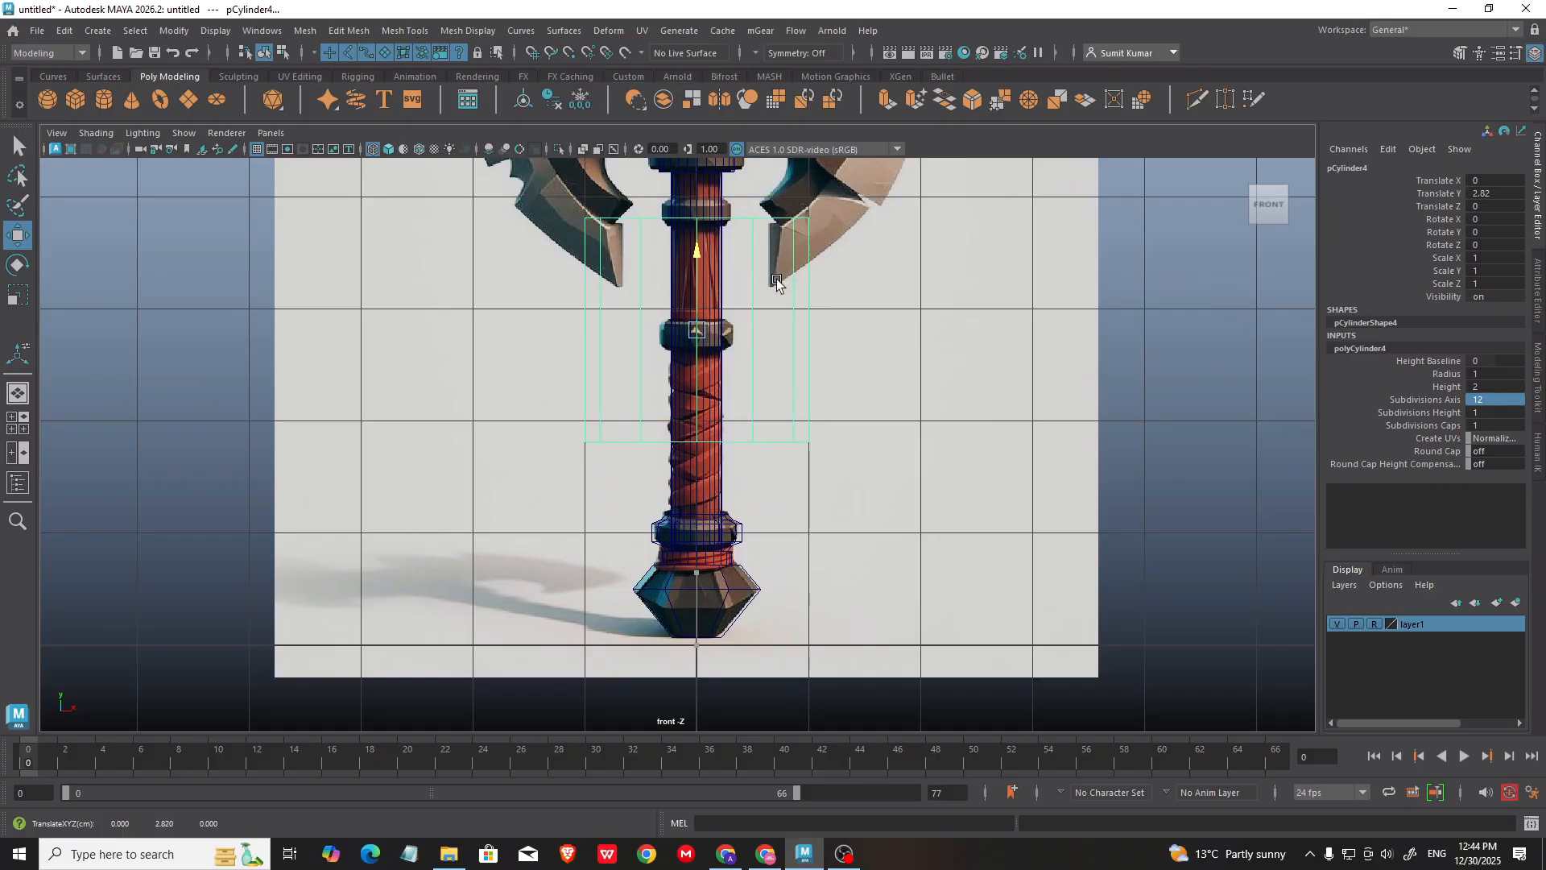
scroll(701, 304, up, 4)
key(r)
drag(679, 442, 387, 282)
alt+right_drag(388, 282, 1042, 725)
drag(681, 442, 678, 430)
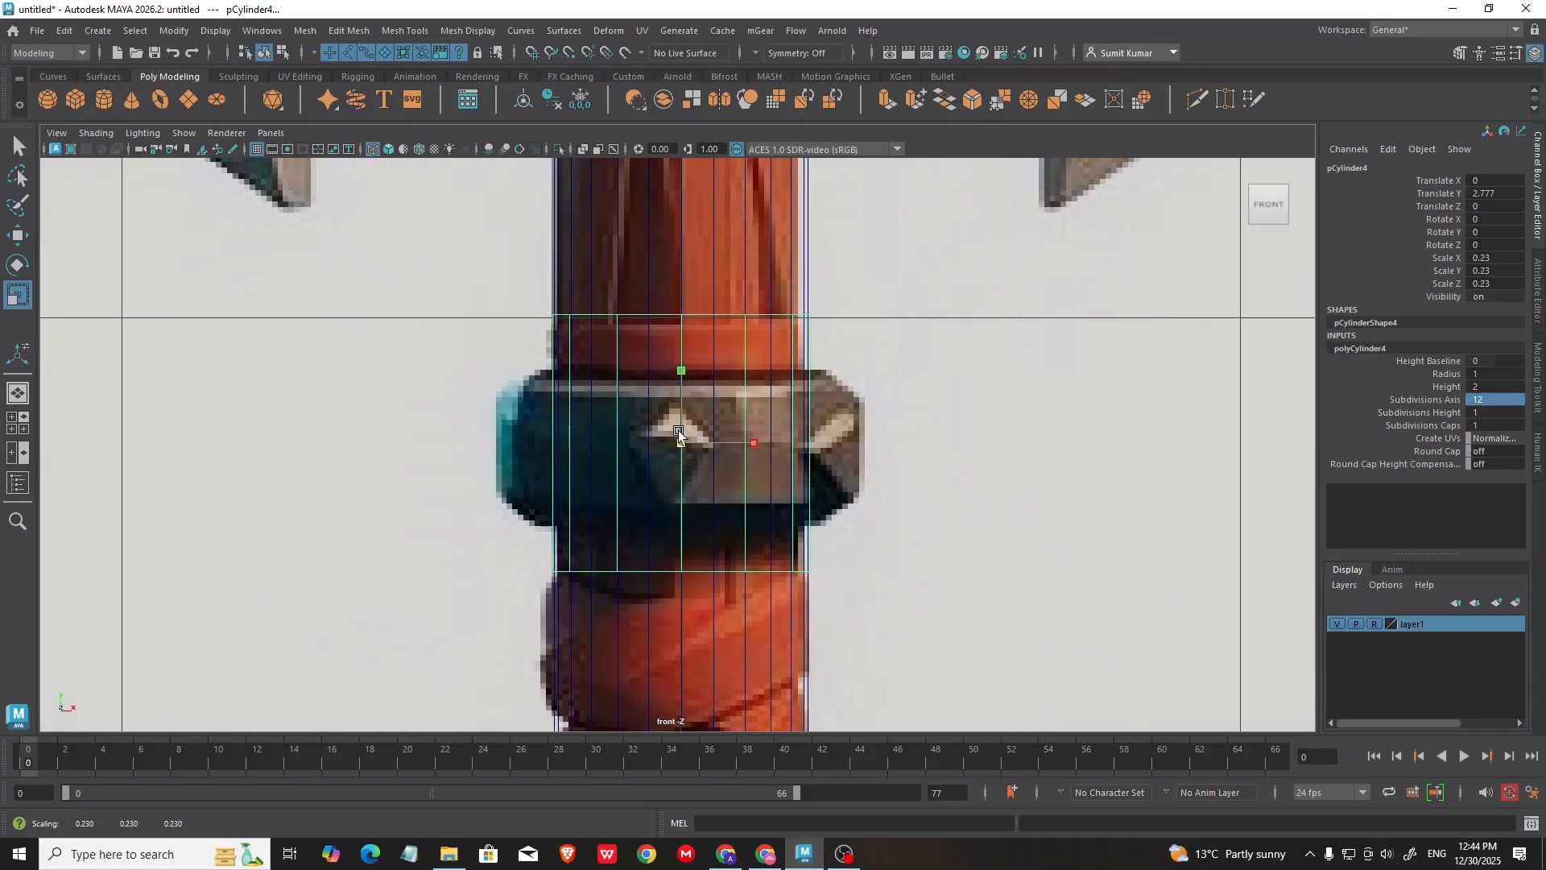
Step: Fit the cylinder to the ring's straight band with Scale X and Z 0.327, Scale Y 0.084 and Translate Y 2.764
drag(684, 374, 694, 405)
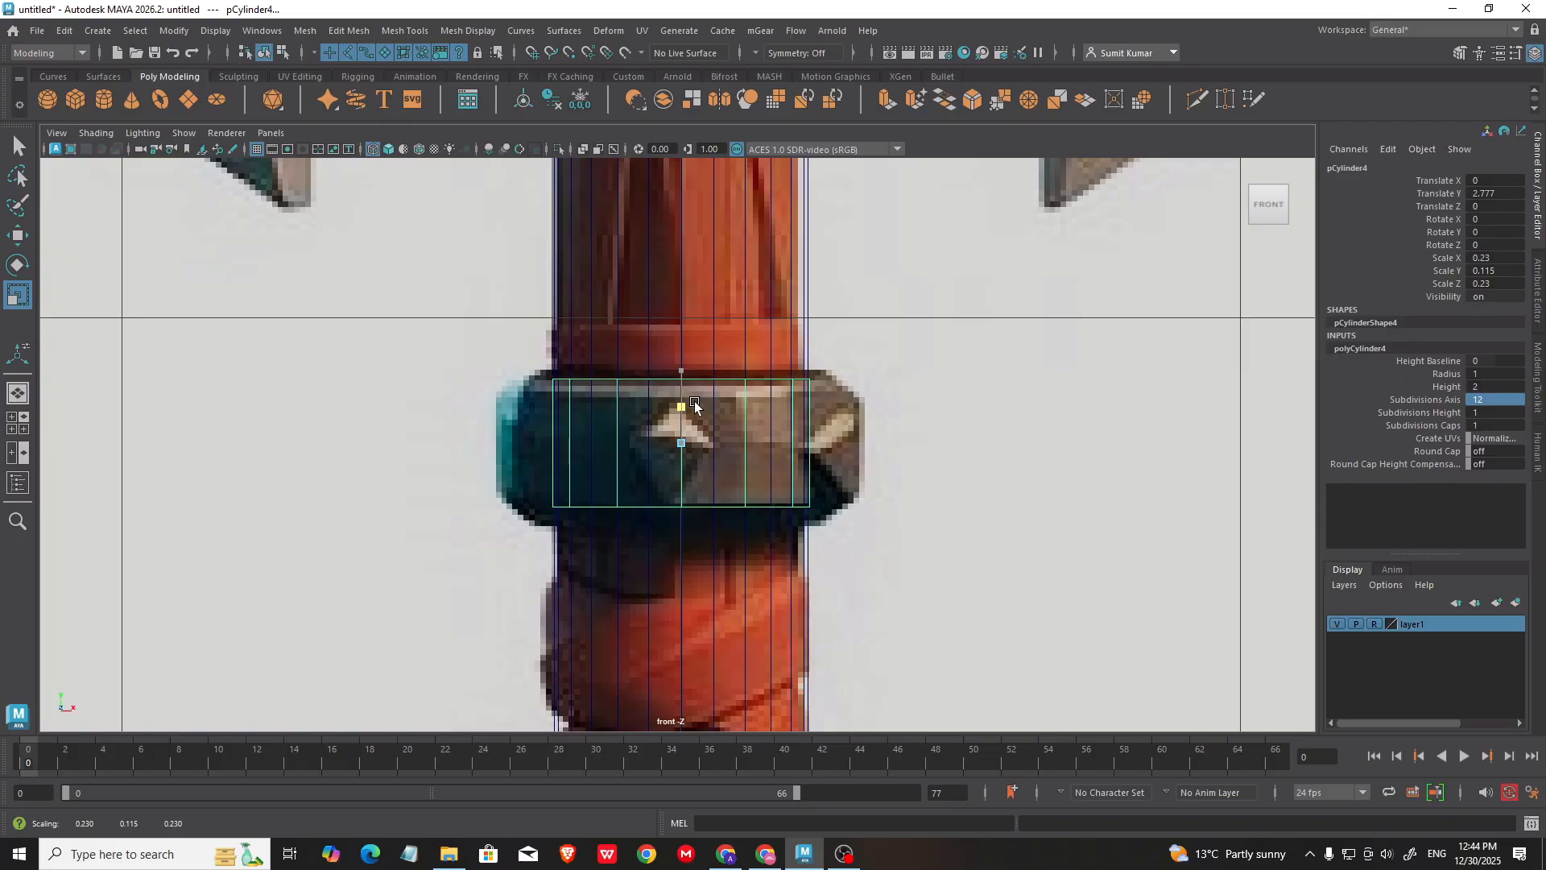
drag(681, 443, 745, 443)
drag(684, 370, 687, 453)
key(w)
key(r)
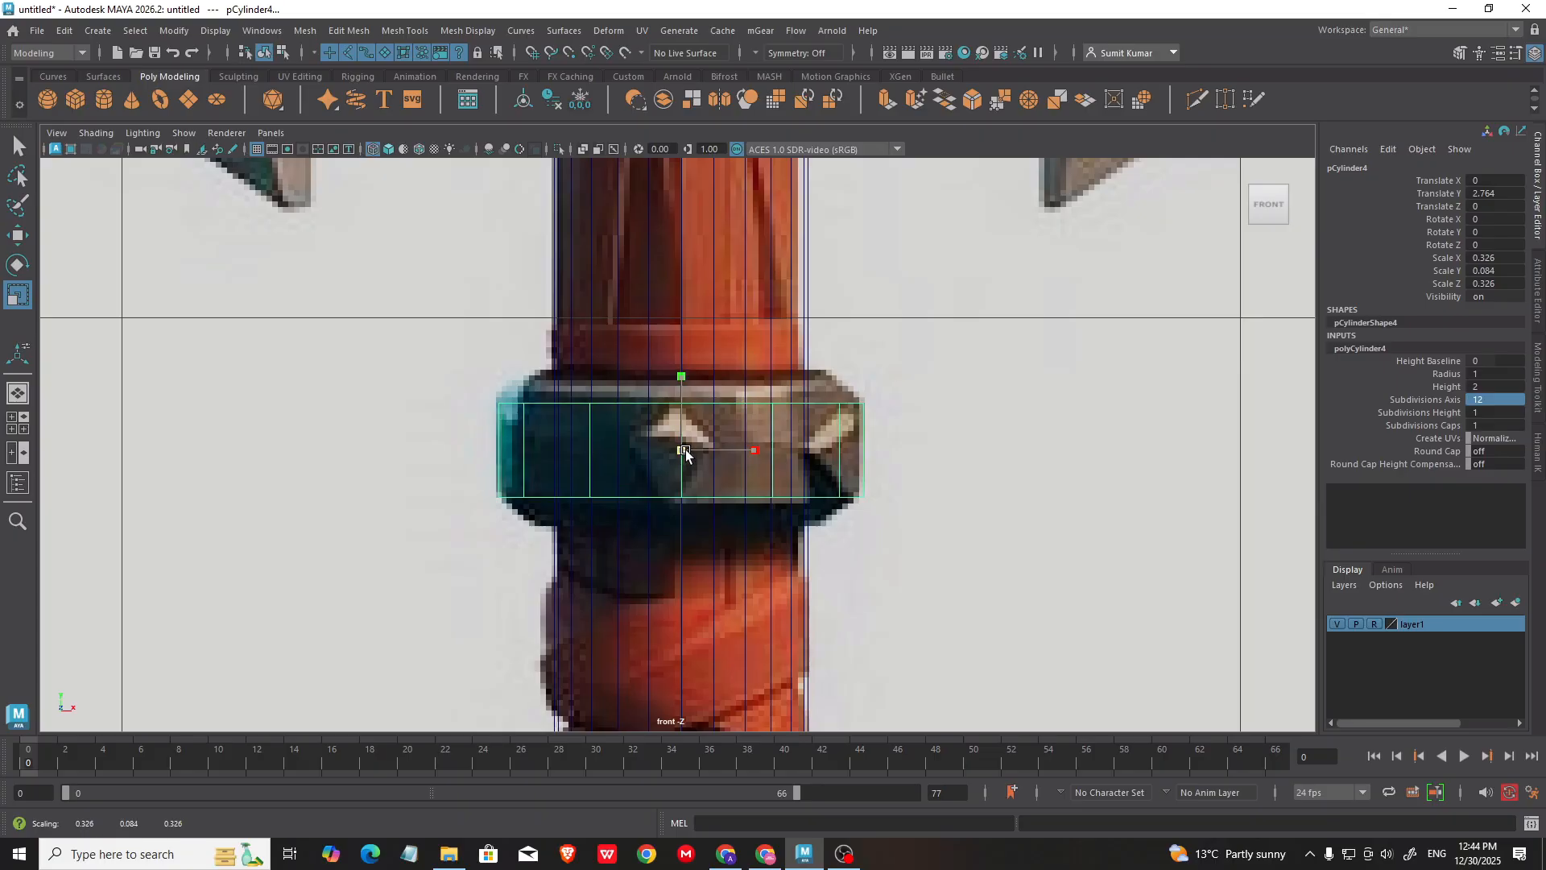
key(w)
Step: Isolate the flattened cylinder in the perspective view and select all of its top cap faces
key(space)
key(space)
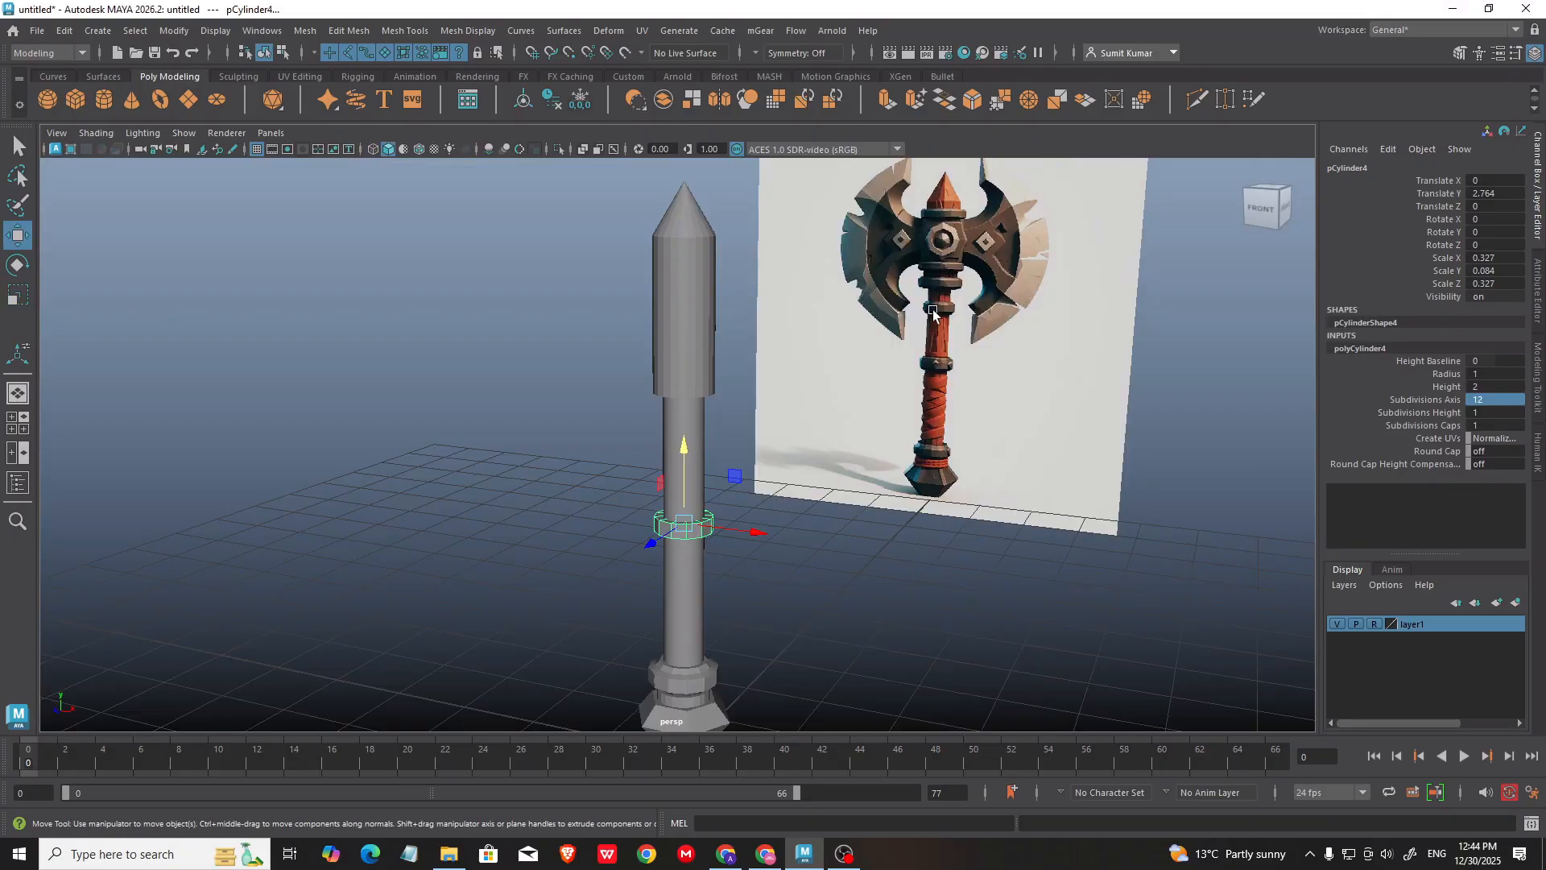
alt+drag(741, 346, 787, 356)
key(f)
right_drag(1128, 439, 1128, 422)
click(800, 465)
key(ctrl+1)
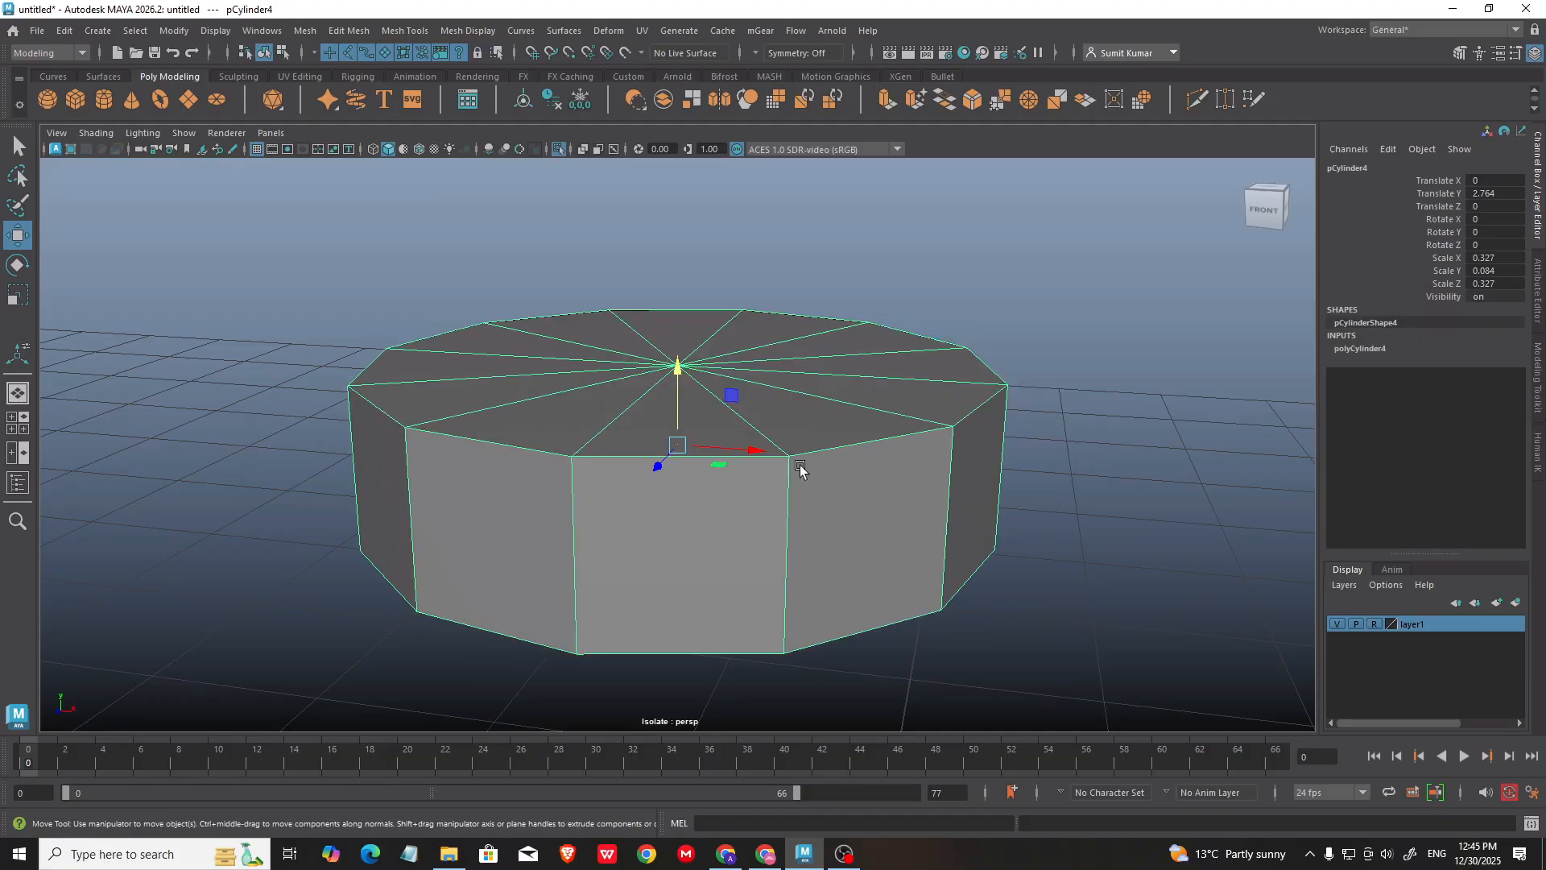
right_drag(1147, 300, 1147, 335)
alt+drag(528, 274, 563, 328)
alt+drag(815, 479, 734, 431)
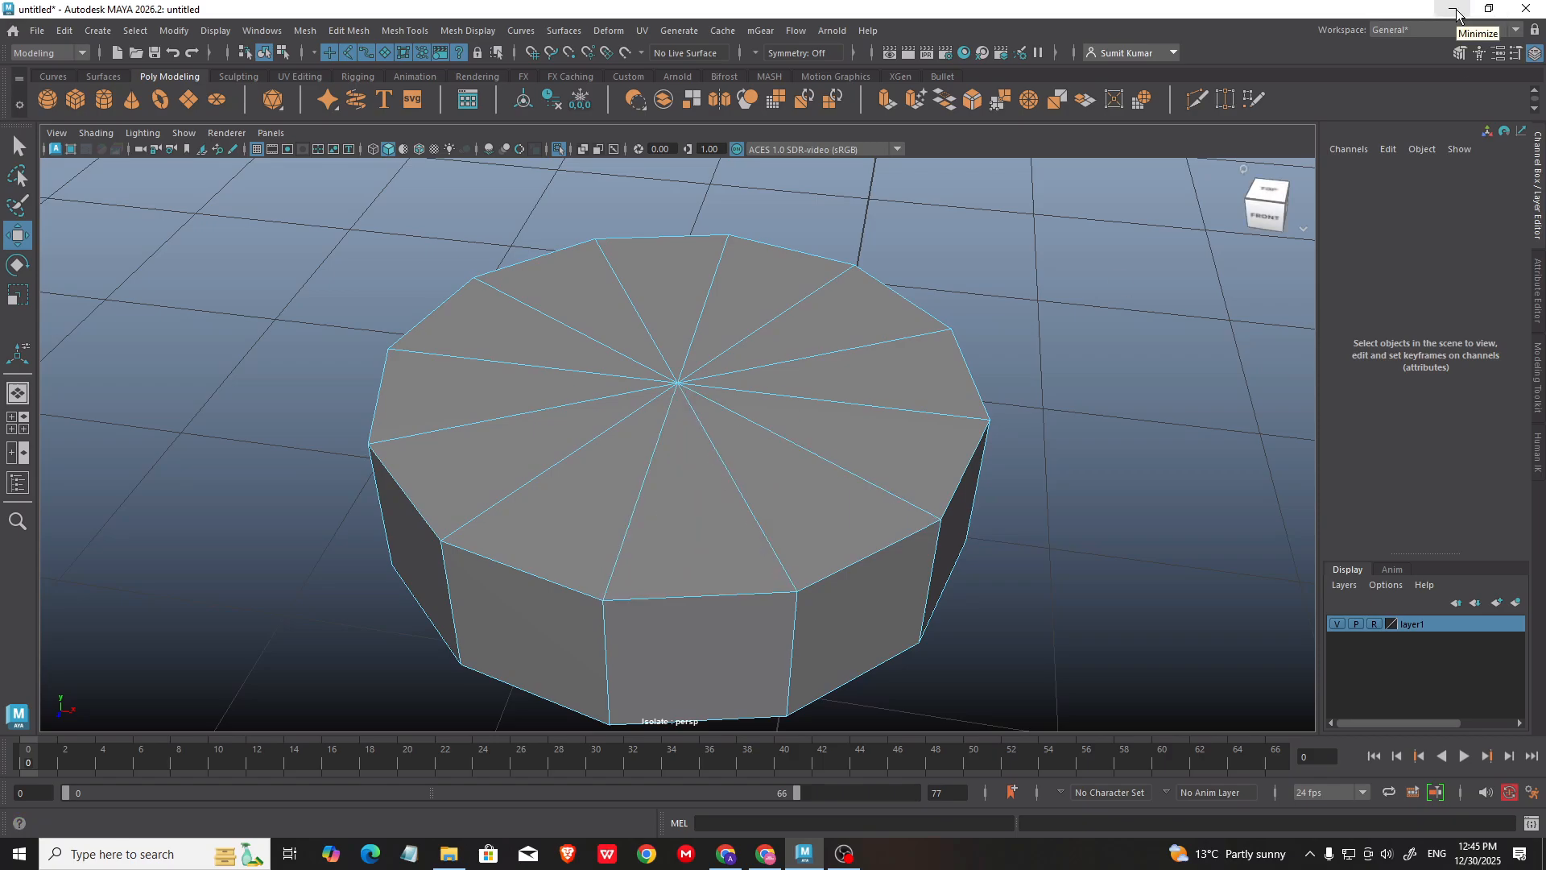
mouse_move(683, 500)
mouse_down()
mouse_move(701, 293)
mouse_move(715, 480)
mouse_move(920, 377)
mouse_move(756, 577)
mouse_up()
Step: Extrude the top cap faces up to the reference ring's upper edge and scale them inward to form a bevel
key(space)
key(space)
scroll(794, 435, down, 3)
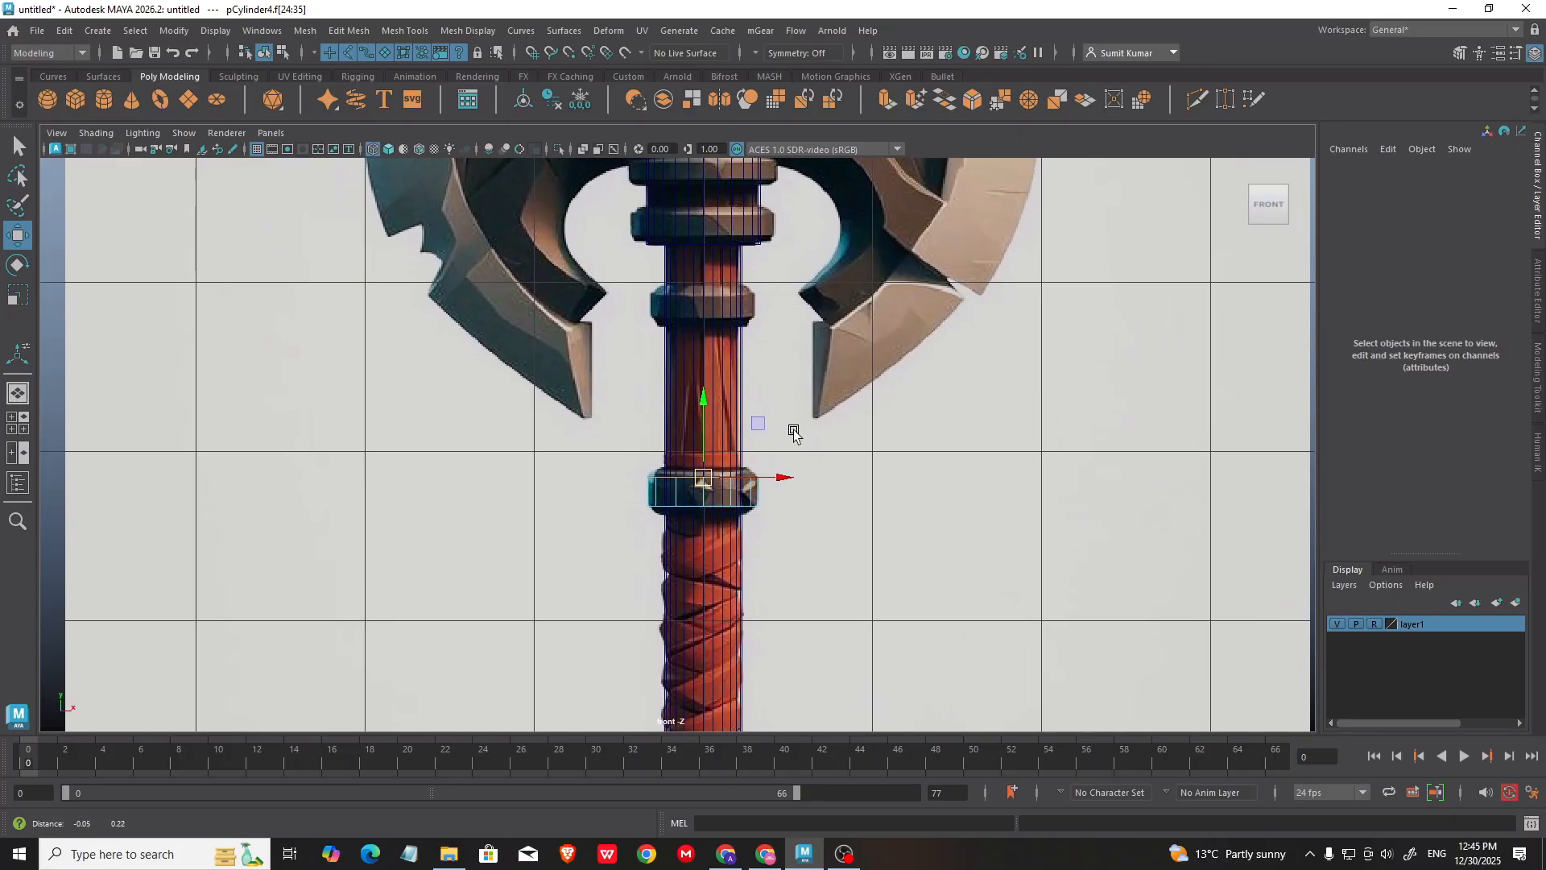
scroll(794, 435, up, 6)
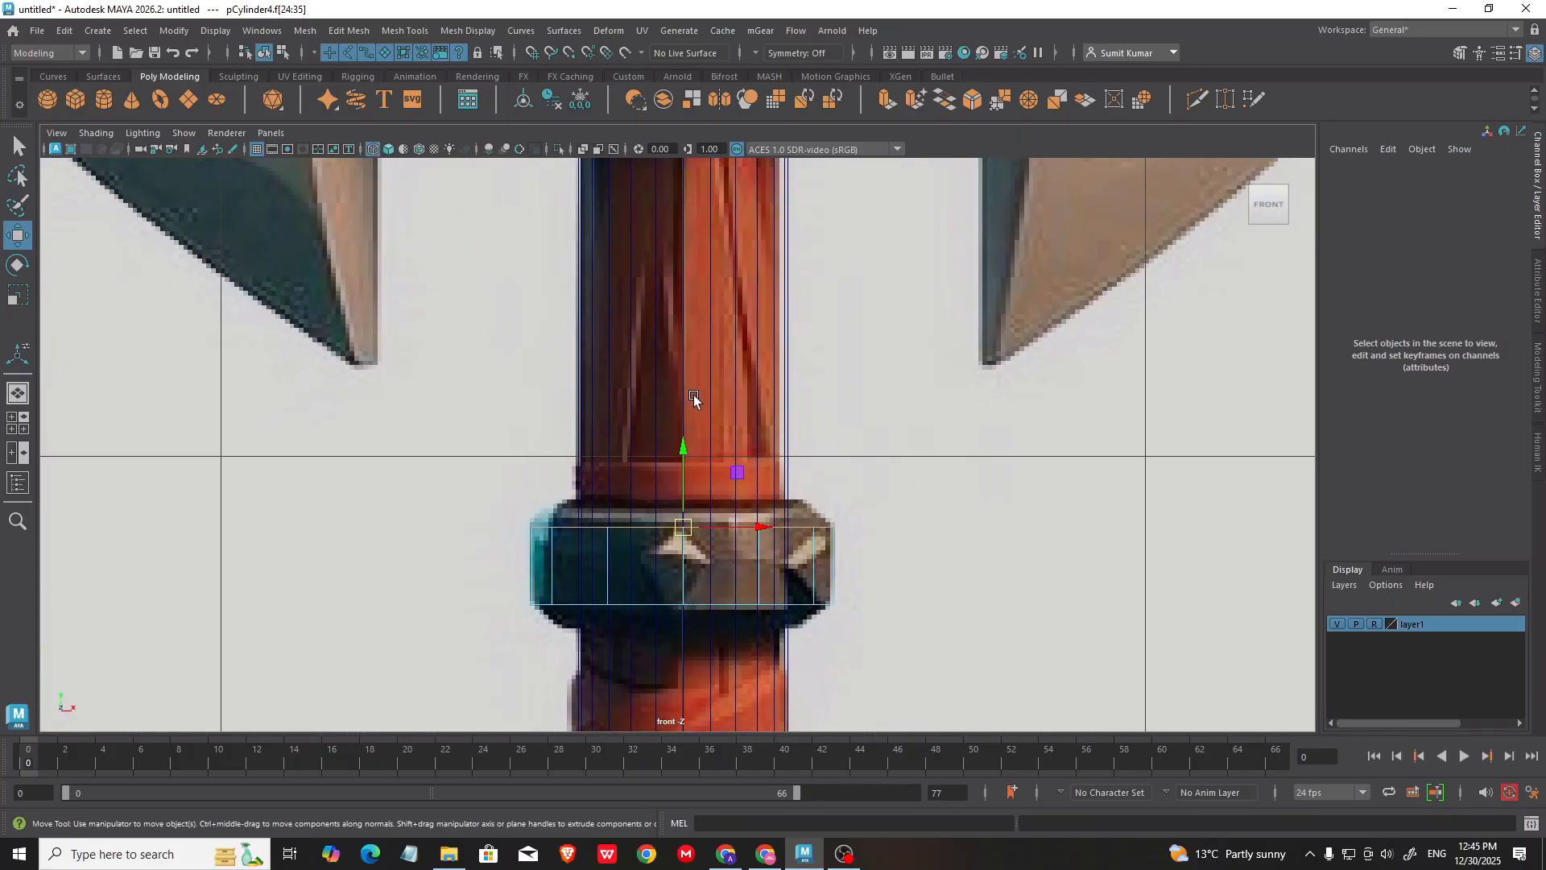
scroll(693, 398, up, 2)
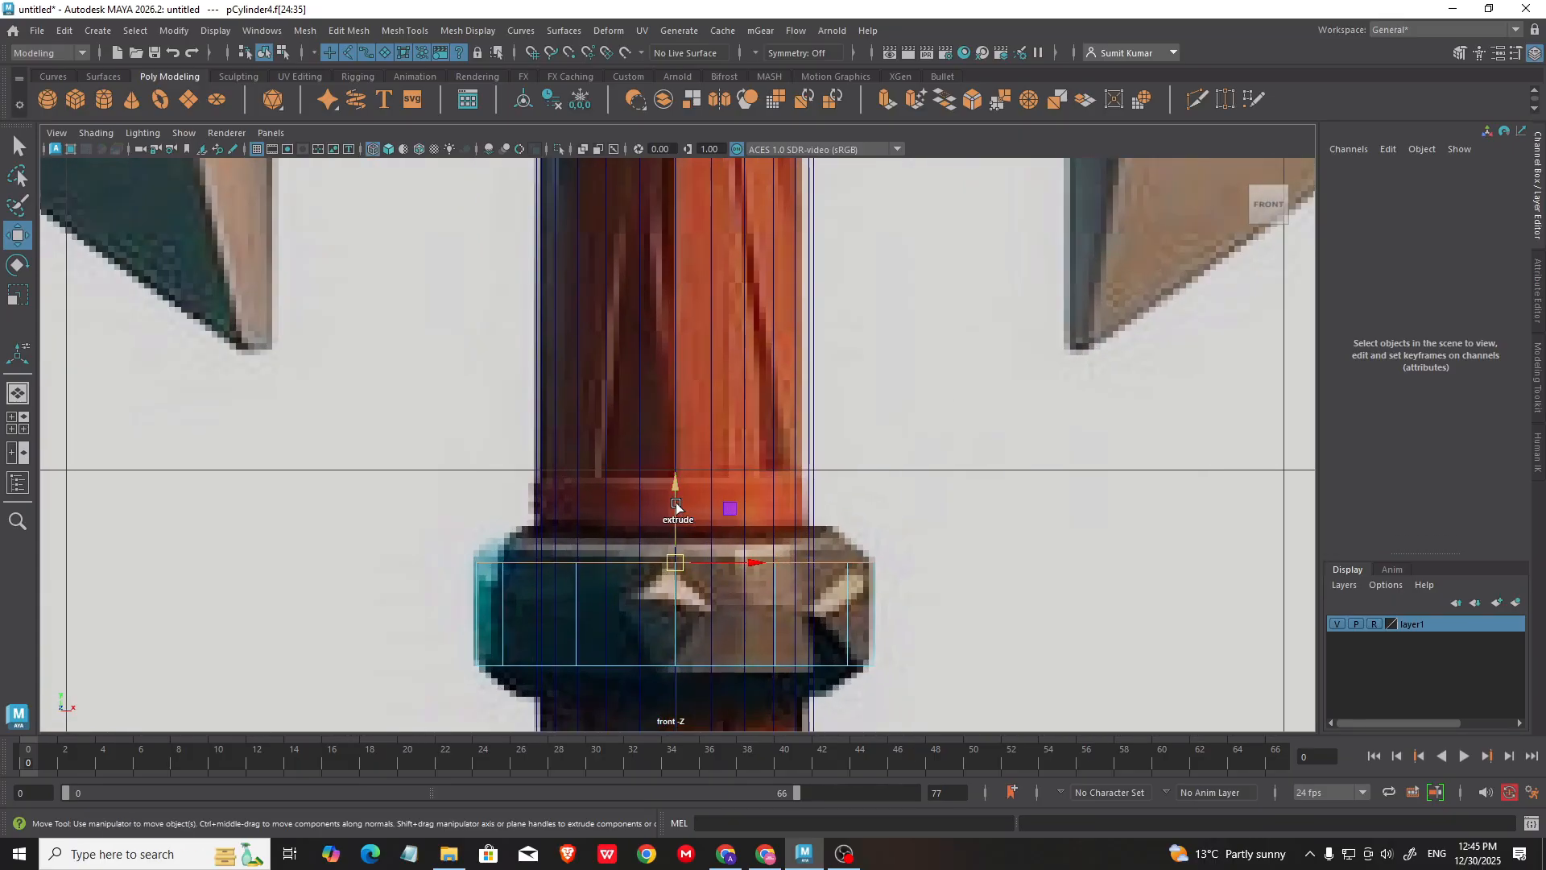
mouse_move(676, 504)
mouse_down()
mouse_move(679, 489)
mouse_move(630, 510)
mouse_move(615, 500)
mouse_move(676, 493)
mouse_up()
key(r)
key(w)
Step: Select the bottom cap faces of the ring and extrude them downward by about the height of the bevel
alt+middle_drag(654, 579, 647, 508)
scroll(703, 584, up, 1)
alt+middle_drag(733, 572, 689, 474)
key(space)
key(space)
alt+drag(935, 451, 898, 298)
click(935, 380)
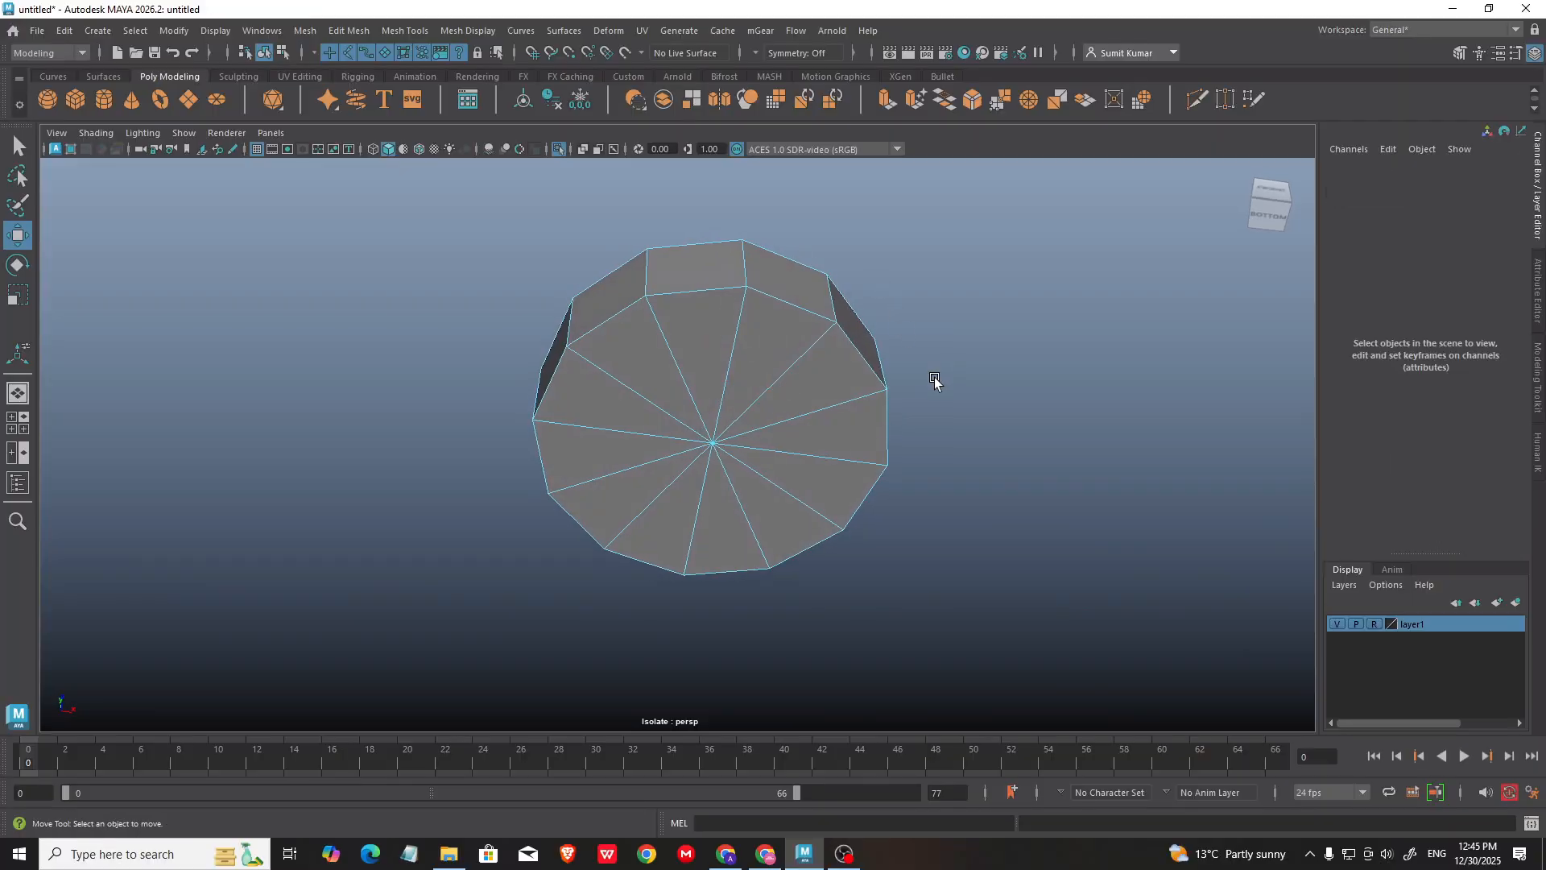
mouse_move(737, 350)
mouse_down()
mouse_move(752, 497)
mouse_move(699, 361)
mouse_move(749, 428)
mouse_move(749, 458)
mouse_move(715, 394)
mouse_up()
alt+middle_drag(803, 323, 777, 362)
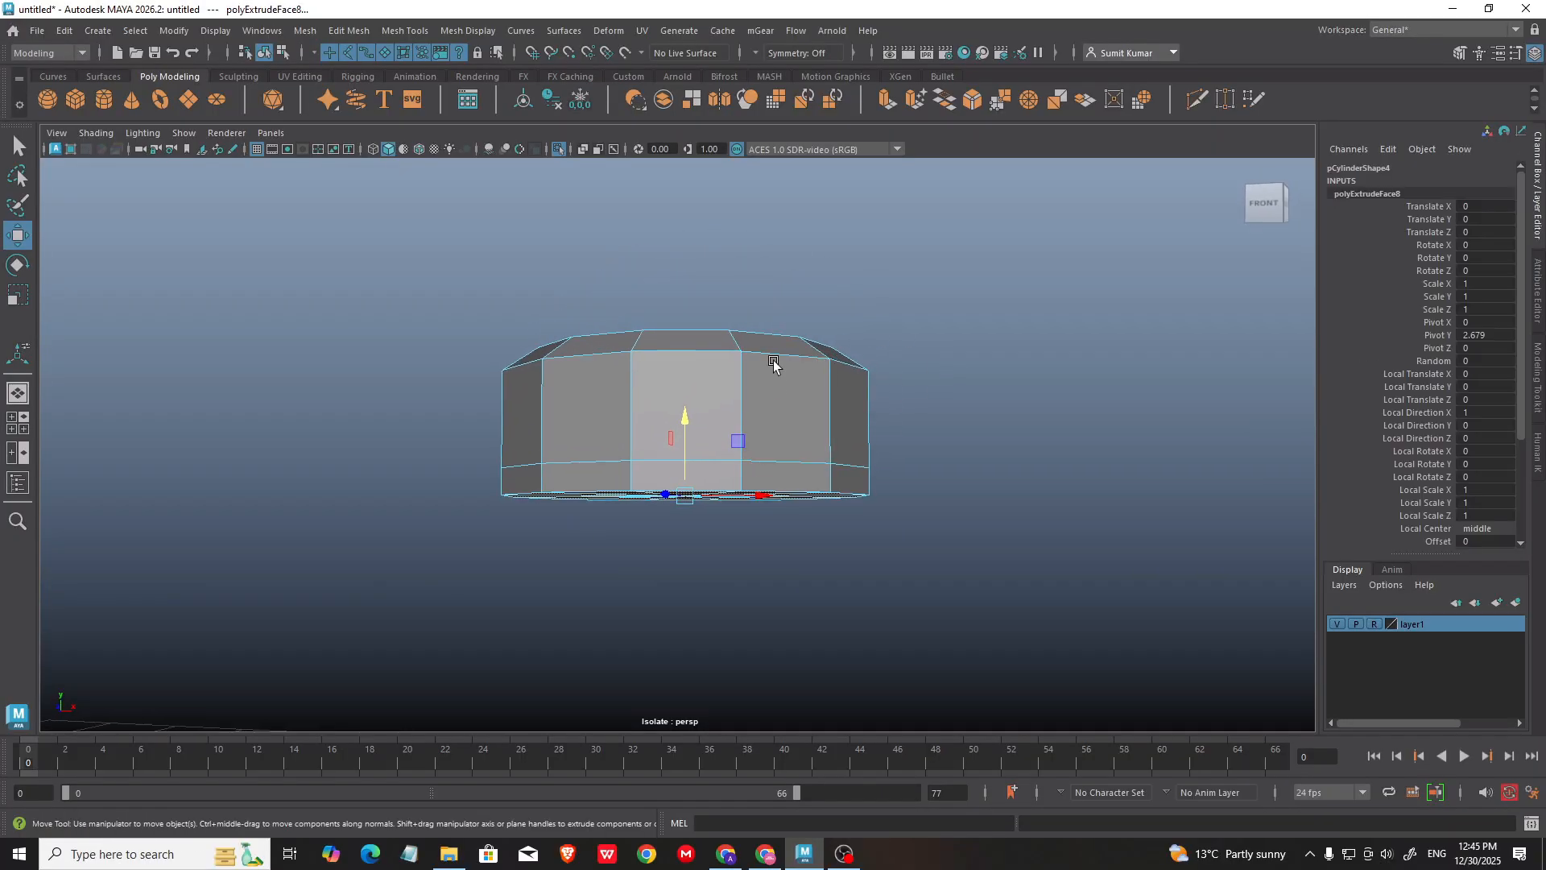
Step: Scale the extruded bottom faces inward to form the lower bevel, and select the whole ring in object mode
scroll(775, 364, up, 1)
key(r)
drag(692, 500, 658, 493)
alt+drag(849, 473, 864, 501)
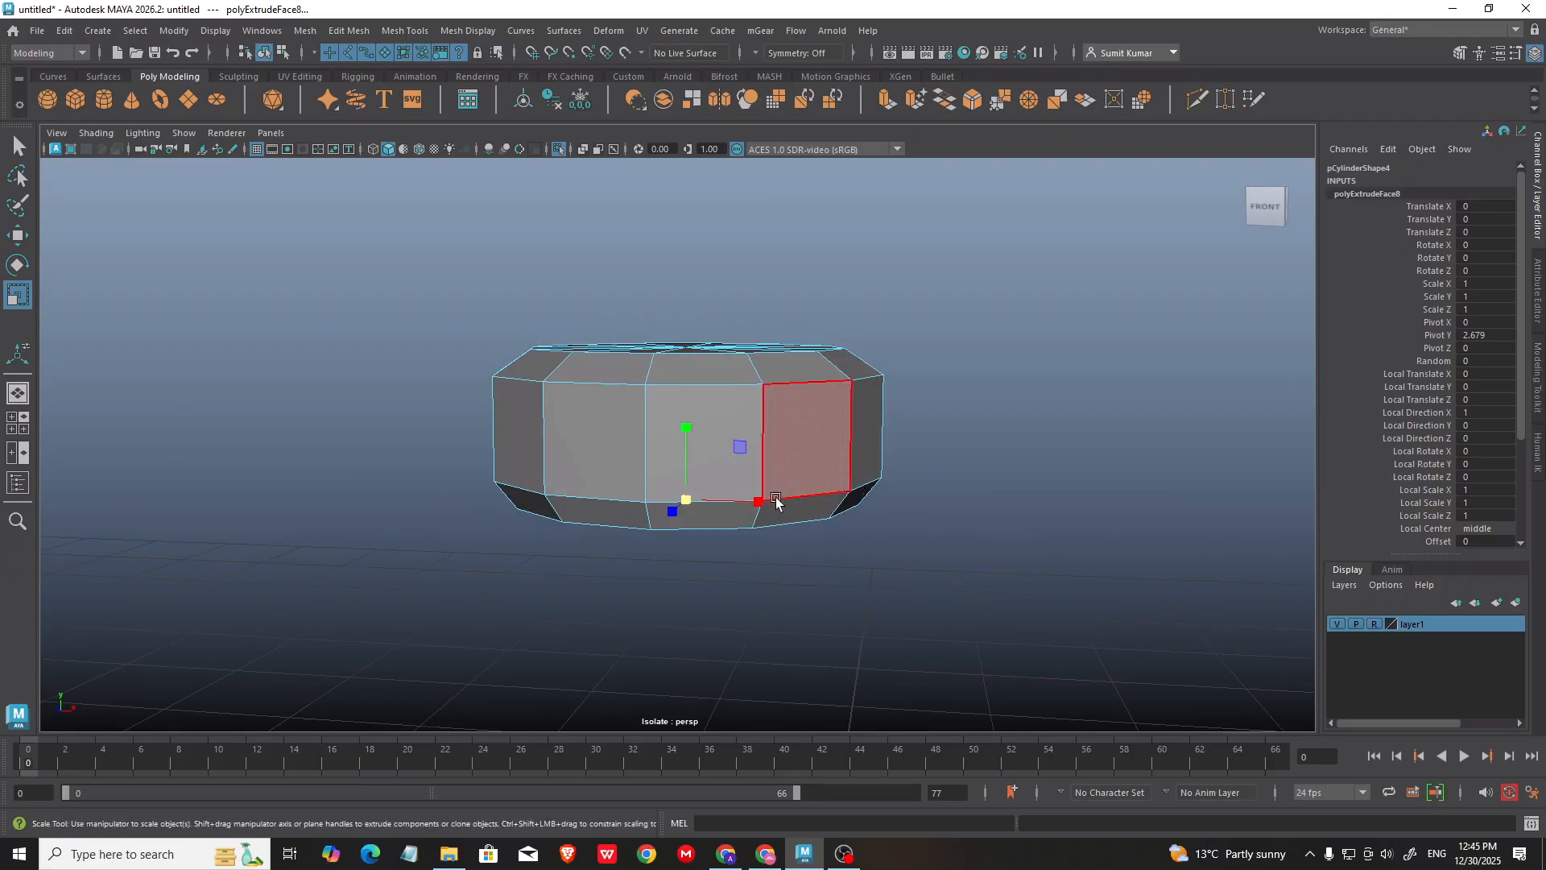
drag(691, 498, 691, 496)
key(w)
alt+drag(959, 511, 975, 507)
right_drag(794, 376, 865, 351)
click(884, 365)
click(787, 432)
click(844, 853)
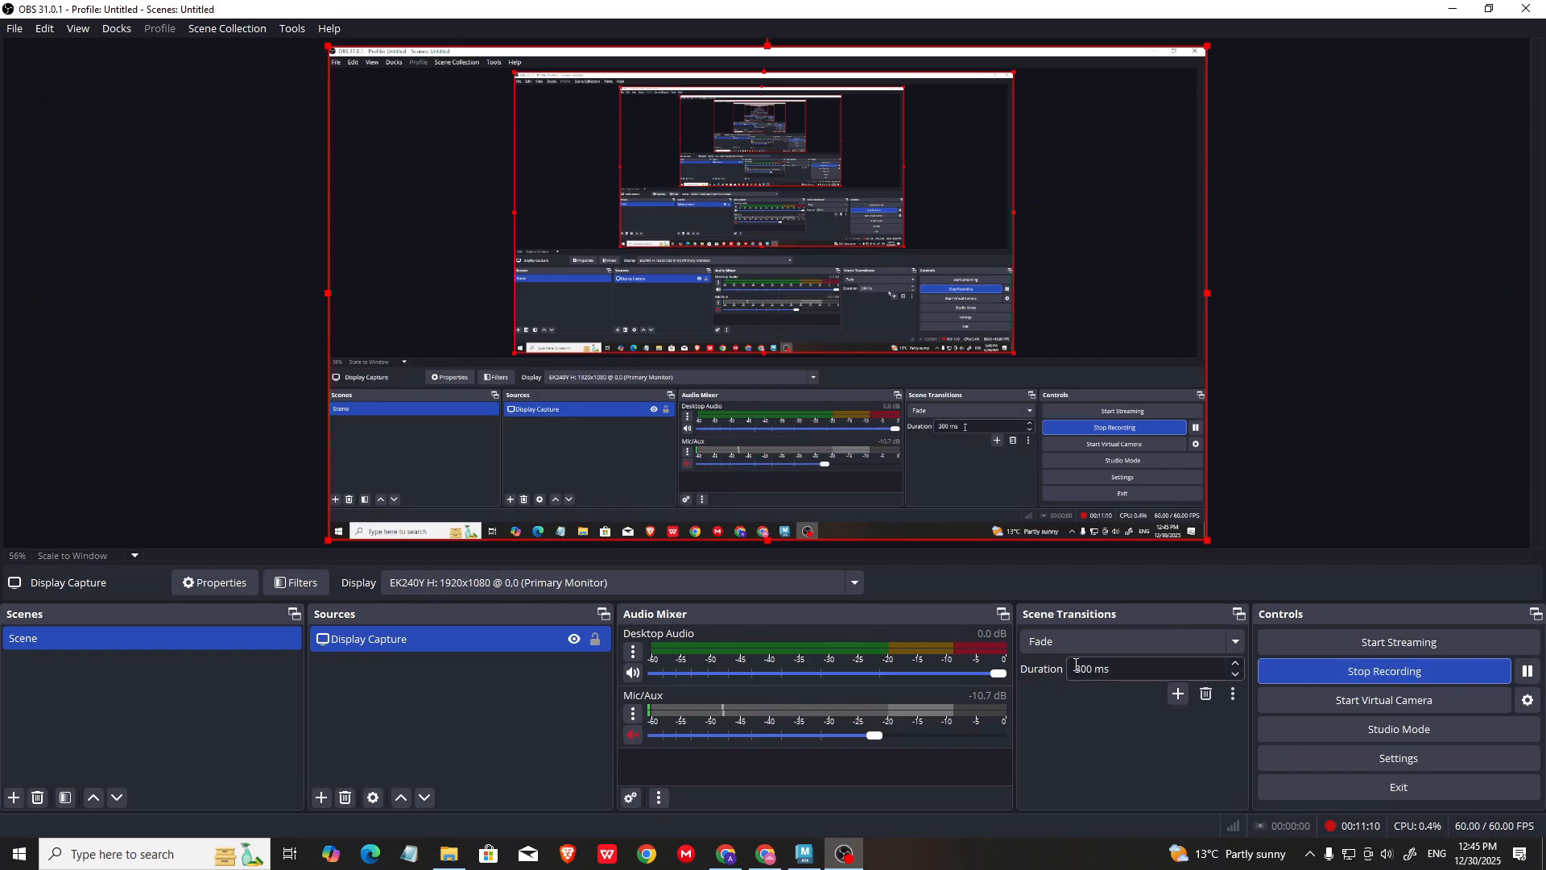
click(1456, 8)
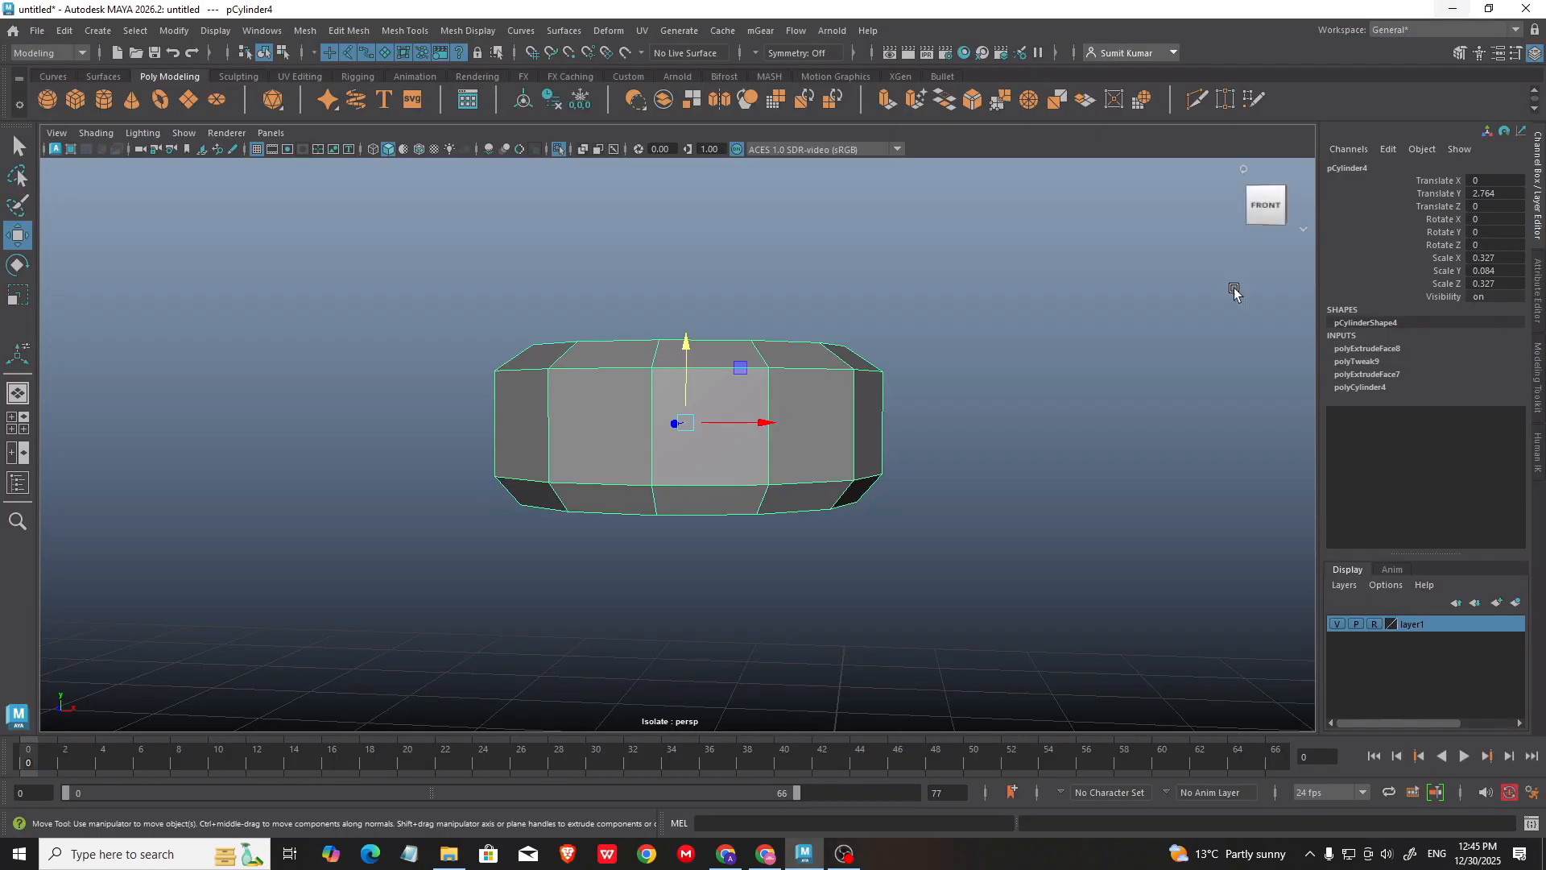
click(1454, 8)
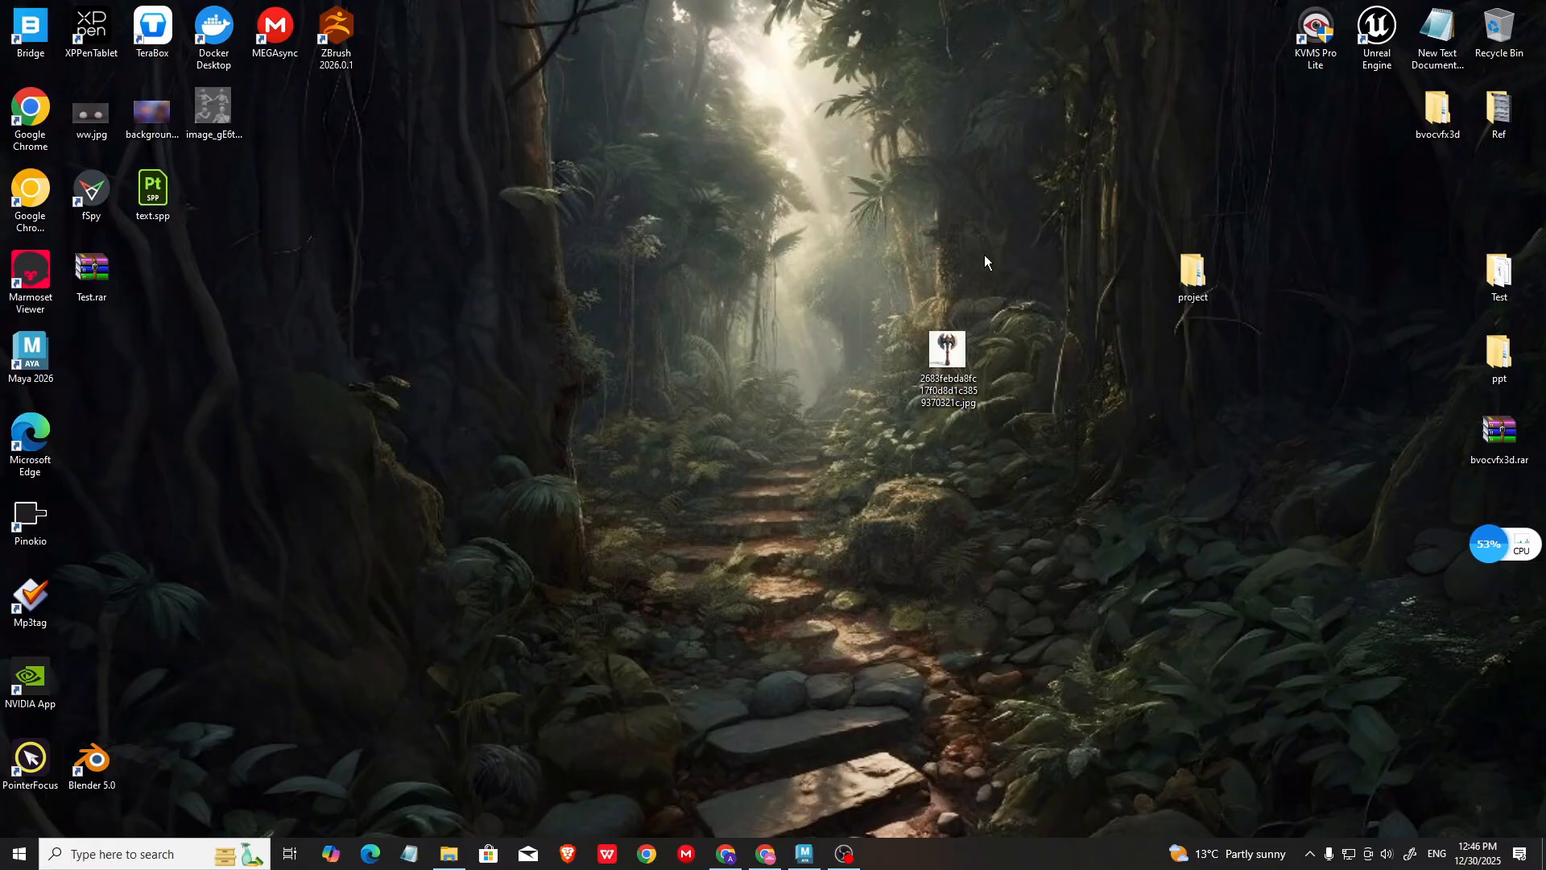
double_click(1192, 278)
click(1218, 205)
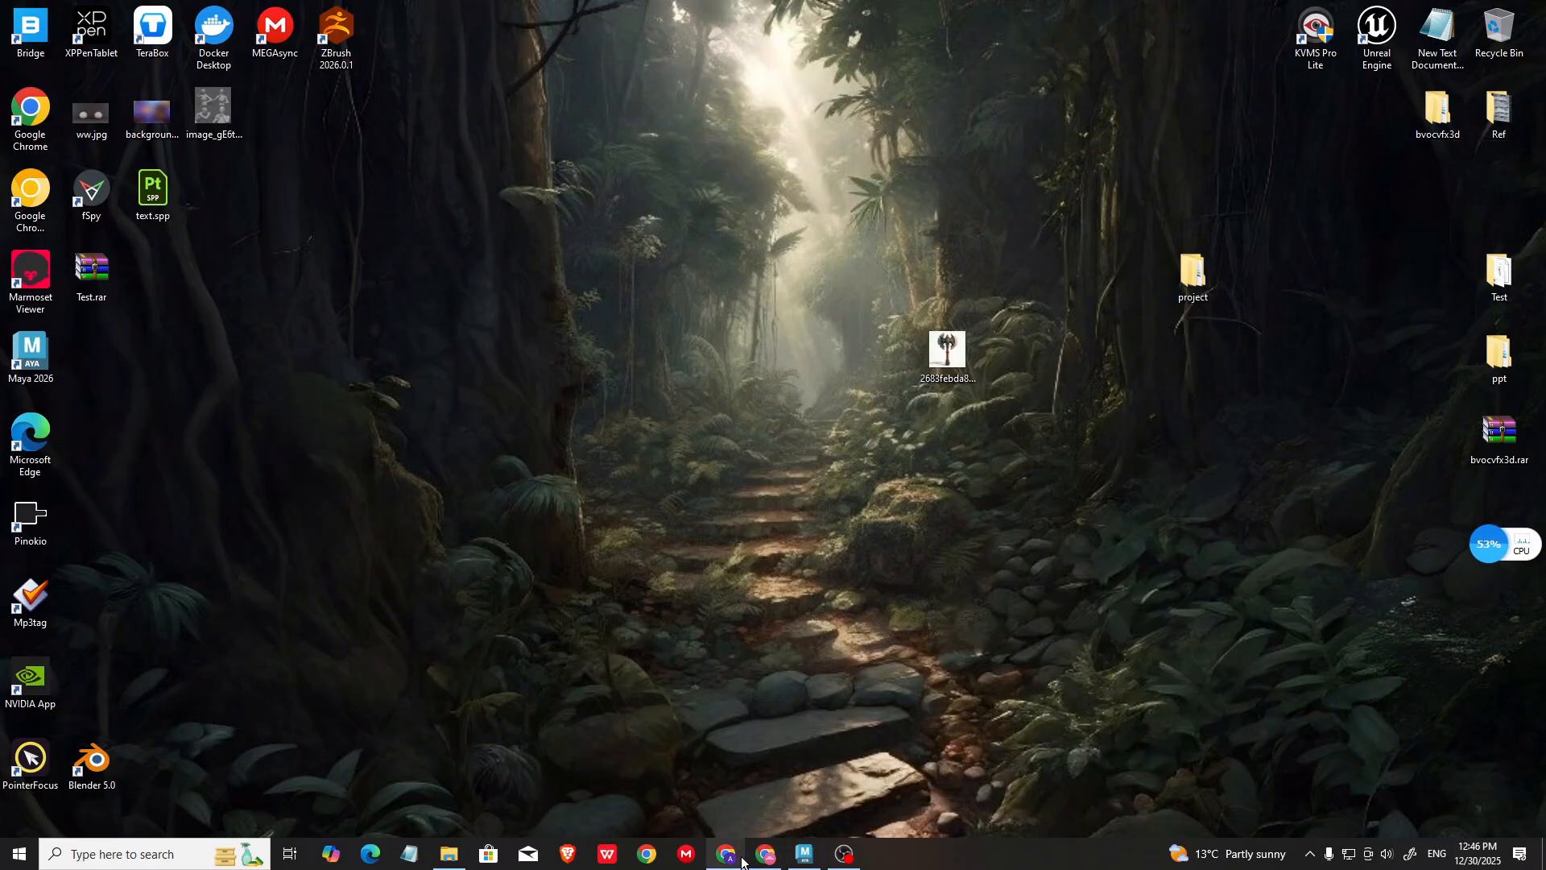
mouse_move(744, 862)
click(807, 855)
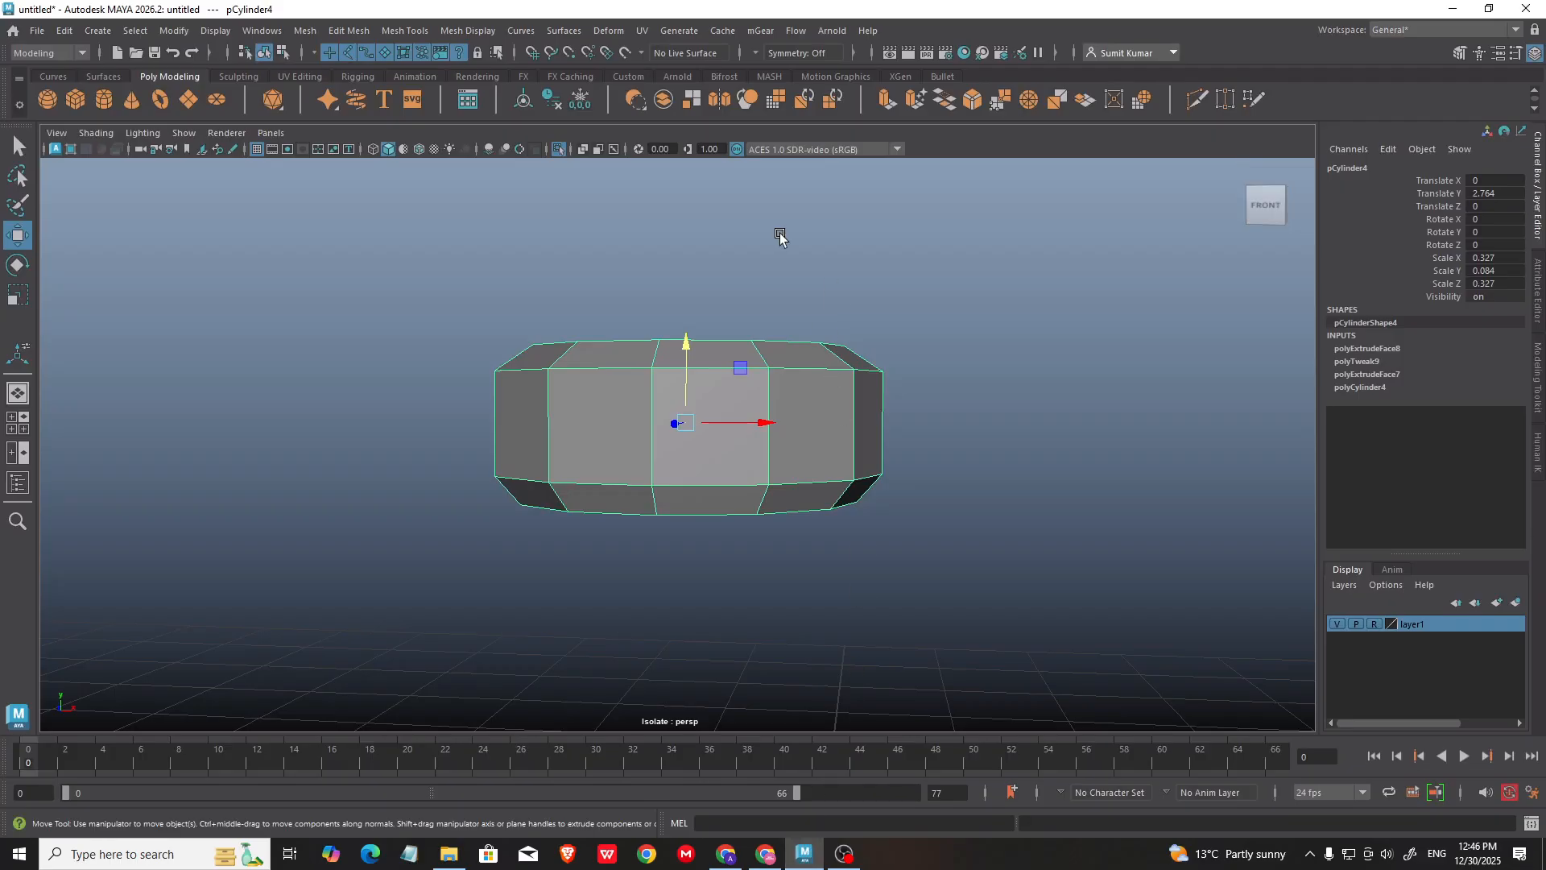
Step: Compare the bevelled middle ring with the reference in the front view and deselect it
scroll(780, 235, down, 3)
alt+drag(785, 234, 846, 249)
key(space)
key(space)
scroll(645, 398, down, 10)
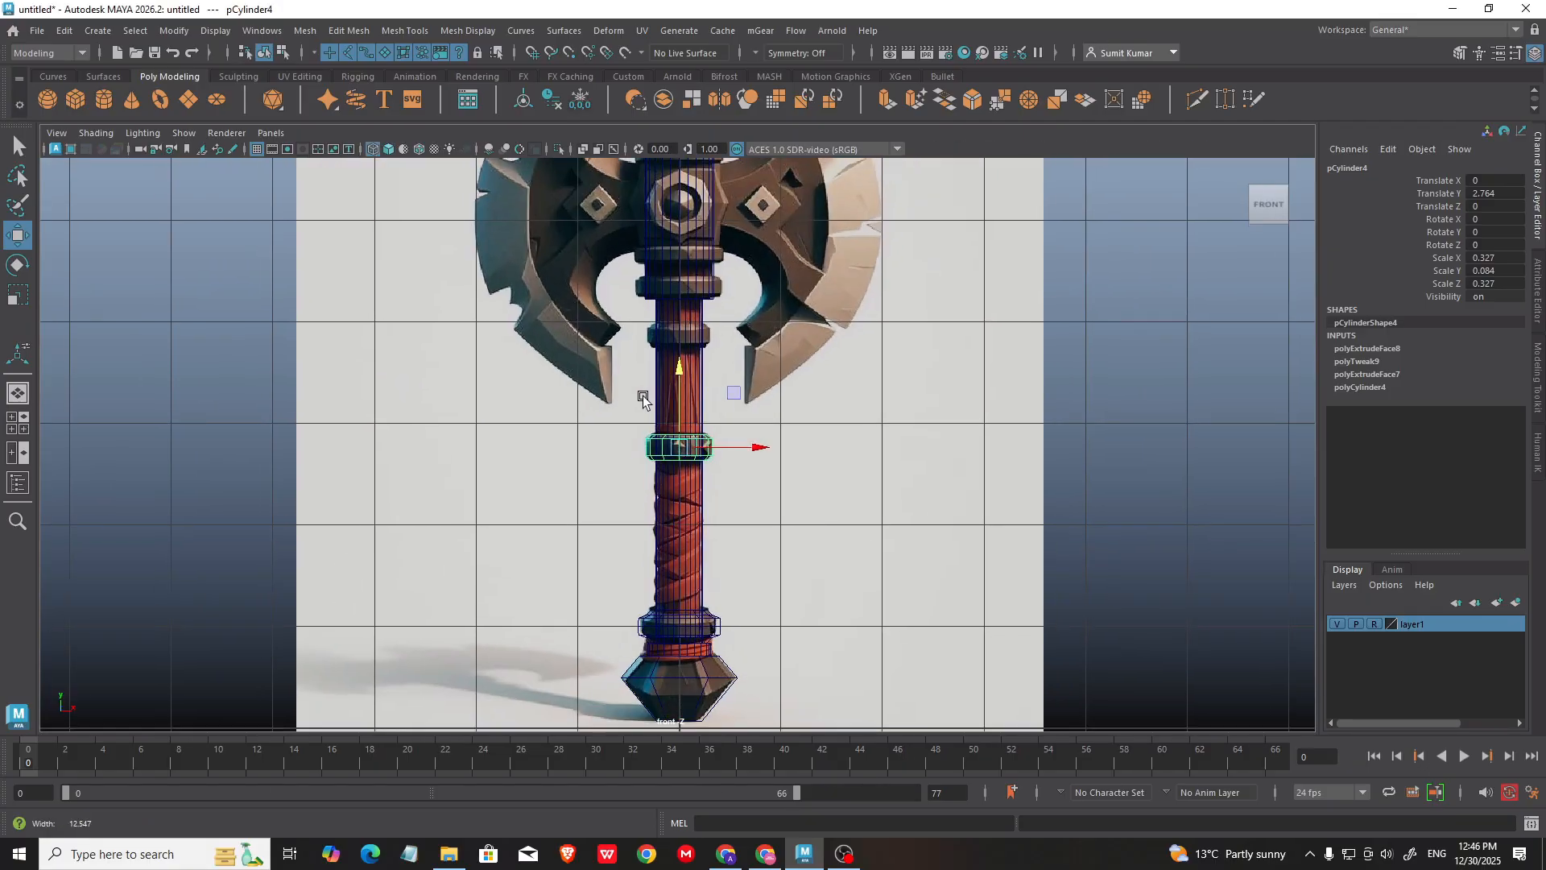
scroll(684, 400, up, 7)
scroll(741, 414, down, 3)
alt+middle_drag(767, 413, 752, 452)
scroll(752, 455, down, 1)
click(739, 482)
scroll(686, 522, down, 2)
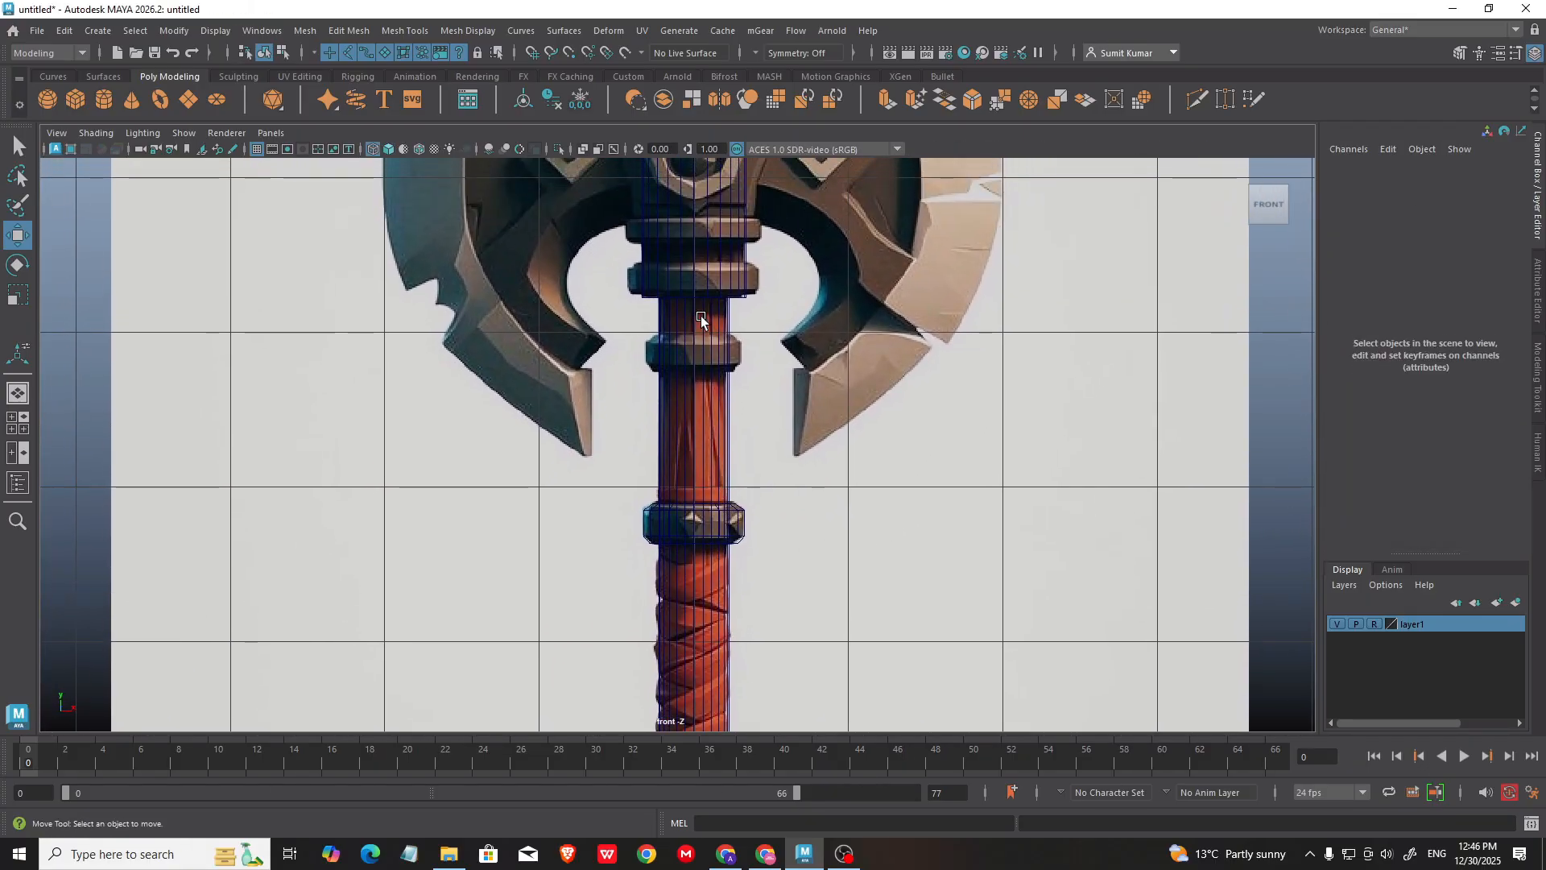
Step: Duplicate the middle ring upward to Translate Y 3.843 over the reference's next ring on the shaft
scroll(701, 322, up, 4)
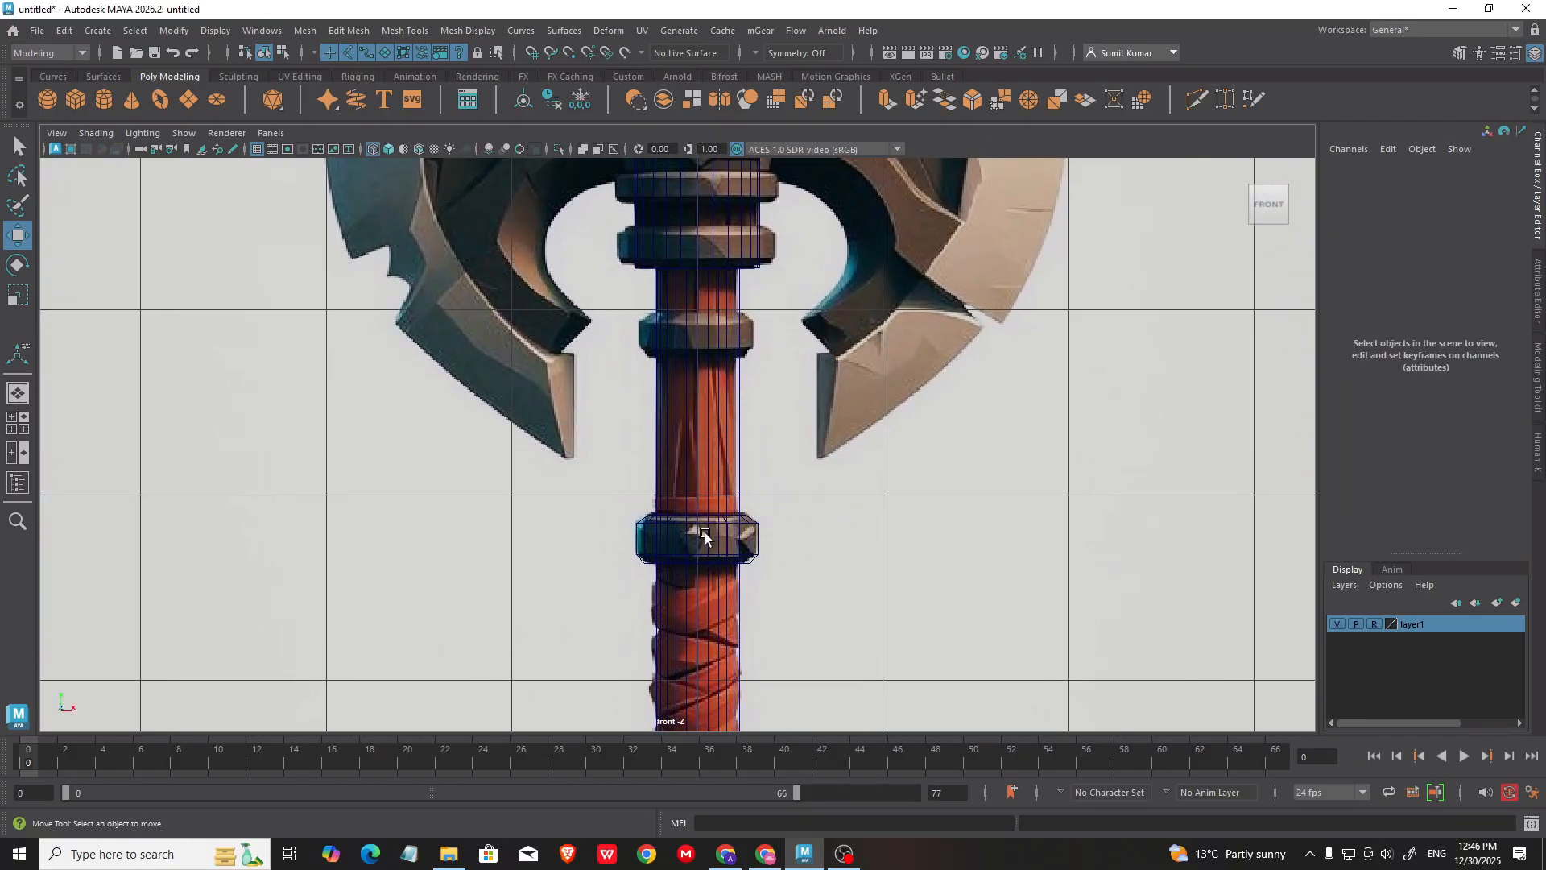
click(704, 533)
alt+middle_drag(745, 501, 687, 500)
scroll(687, 503, up, 1)
click(691, 545)
alt+middle_drag(638, 439, 679, 554)
shift+drag(670, 583, 692, 369)
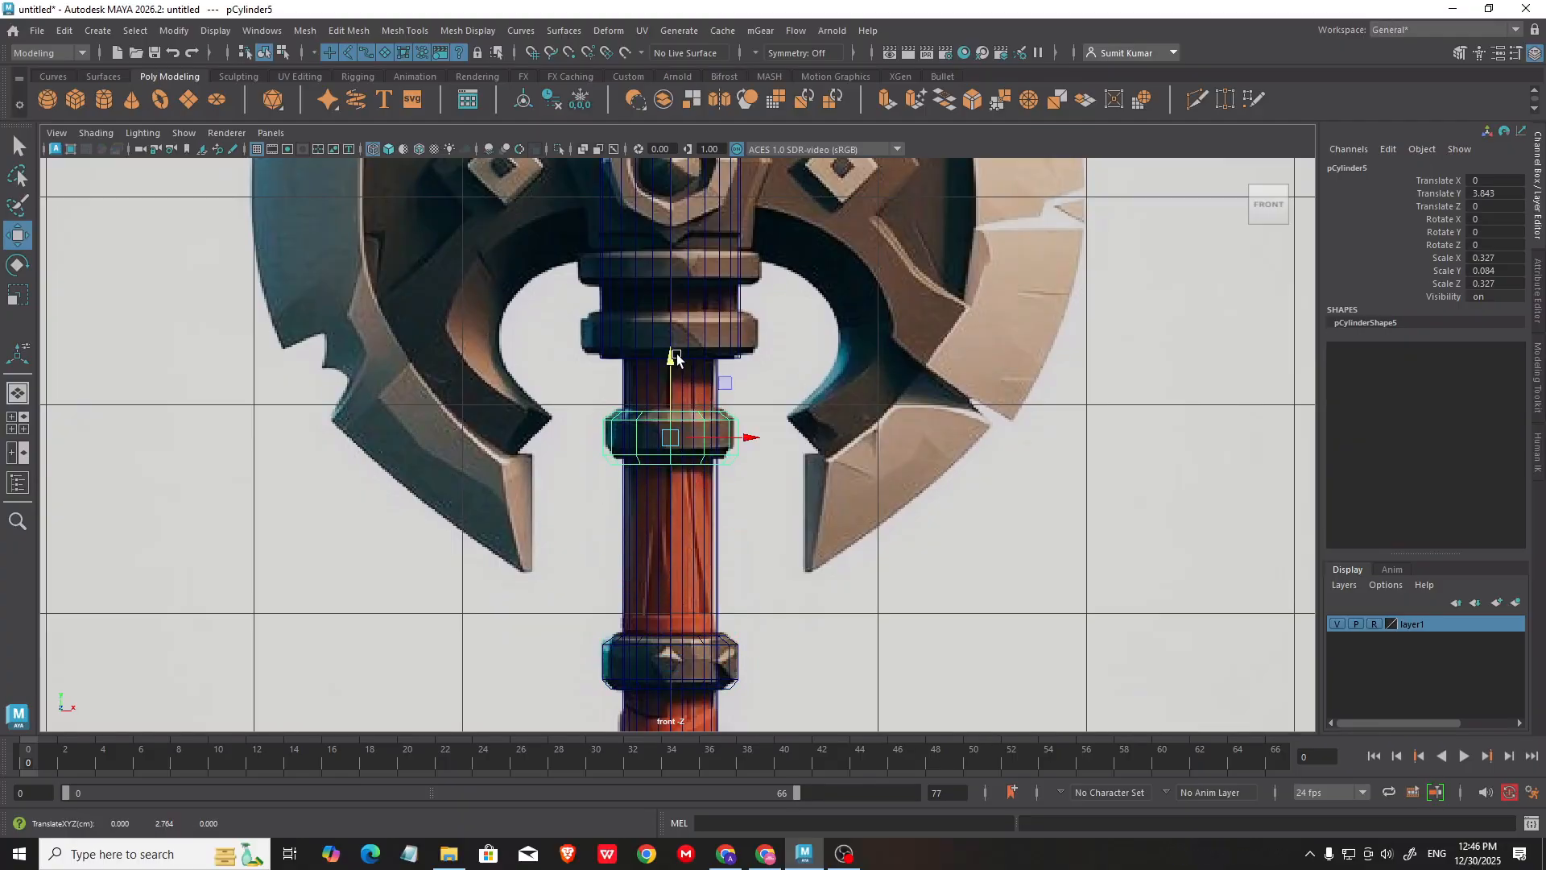
Step: Flatten the duplicated ring to Scale Y 0.078 and raise it to Translate Y 3.853
scroll(680, 370, up, 3)
key(r)
drag(689, 398, 690, 407)
key(w)
alt+middle_drag(732, 369, 722, 474)
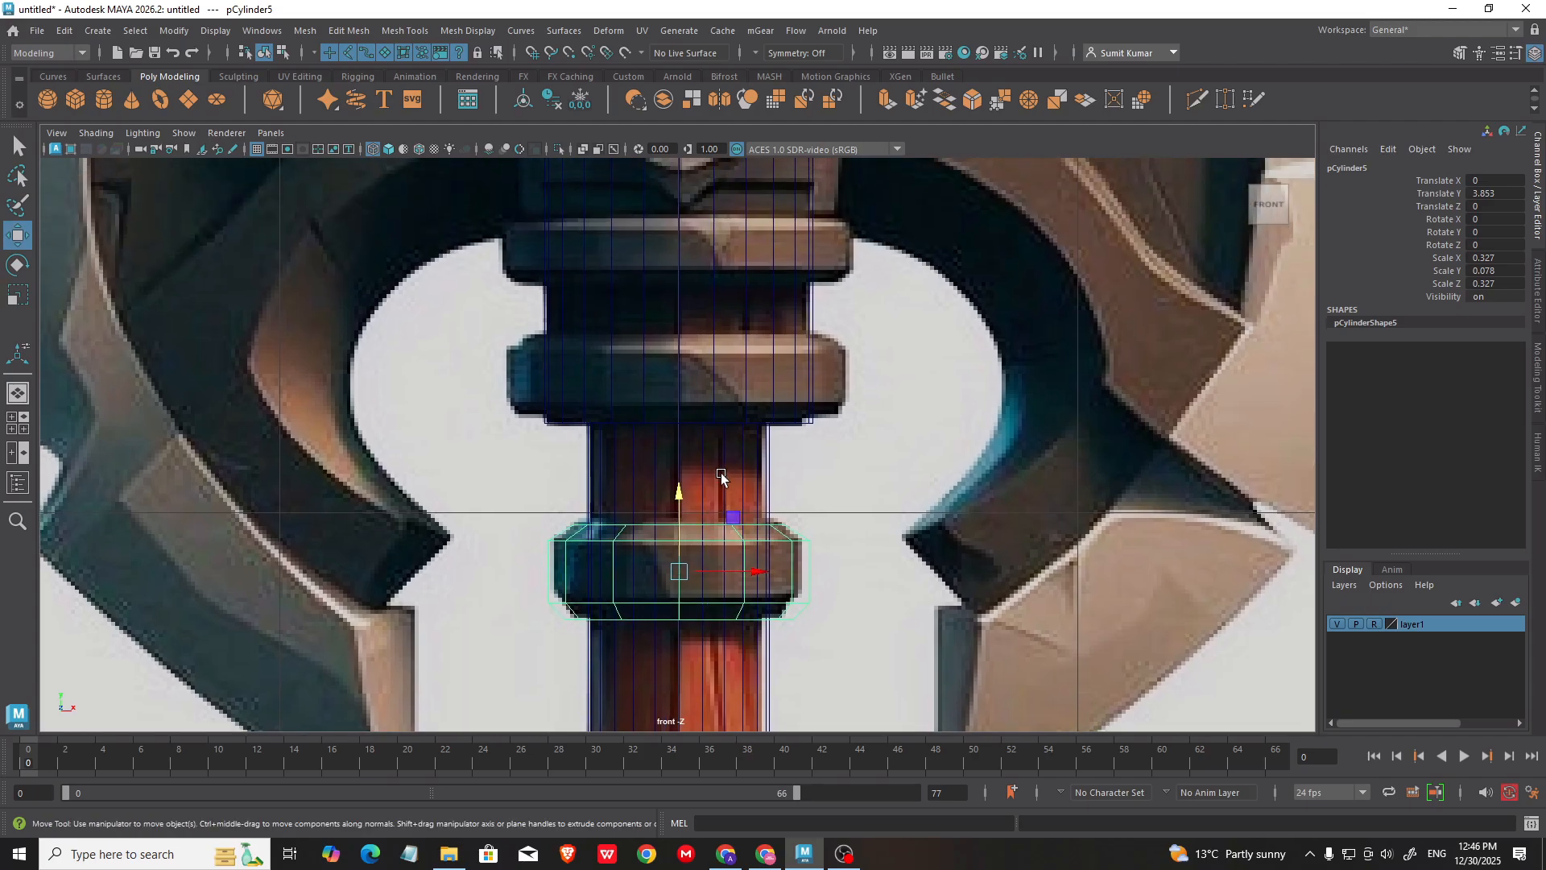
Step: Duplicate the ring up to Translate Y 4.336 below the axe head, with Scale X and Z 0.426 and Scale Y 0.075
shift+drag(681, 501, 720, 301)
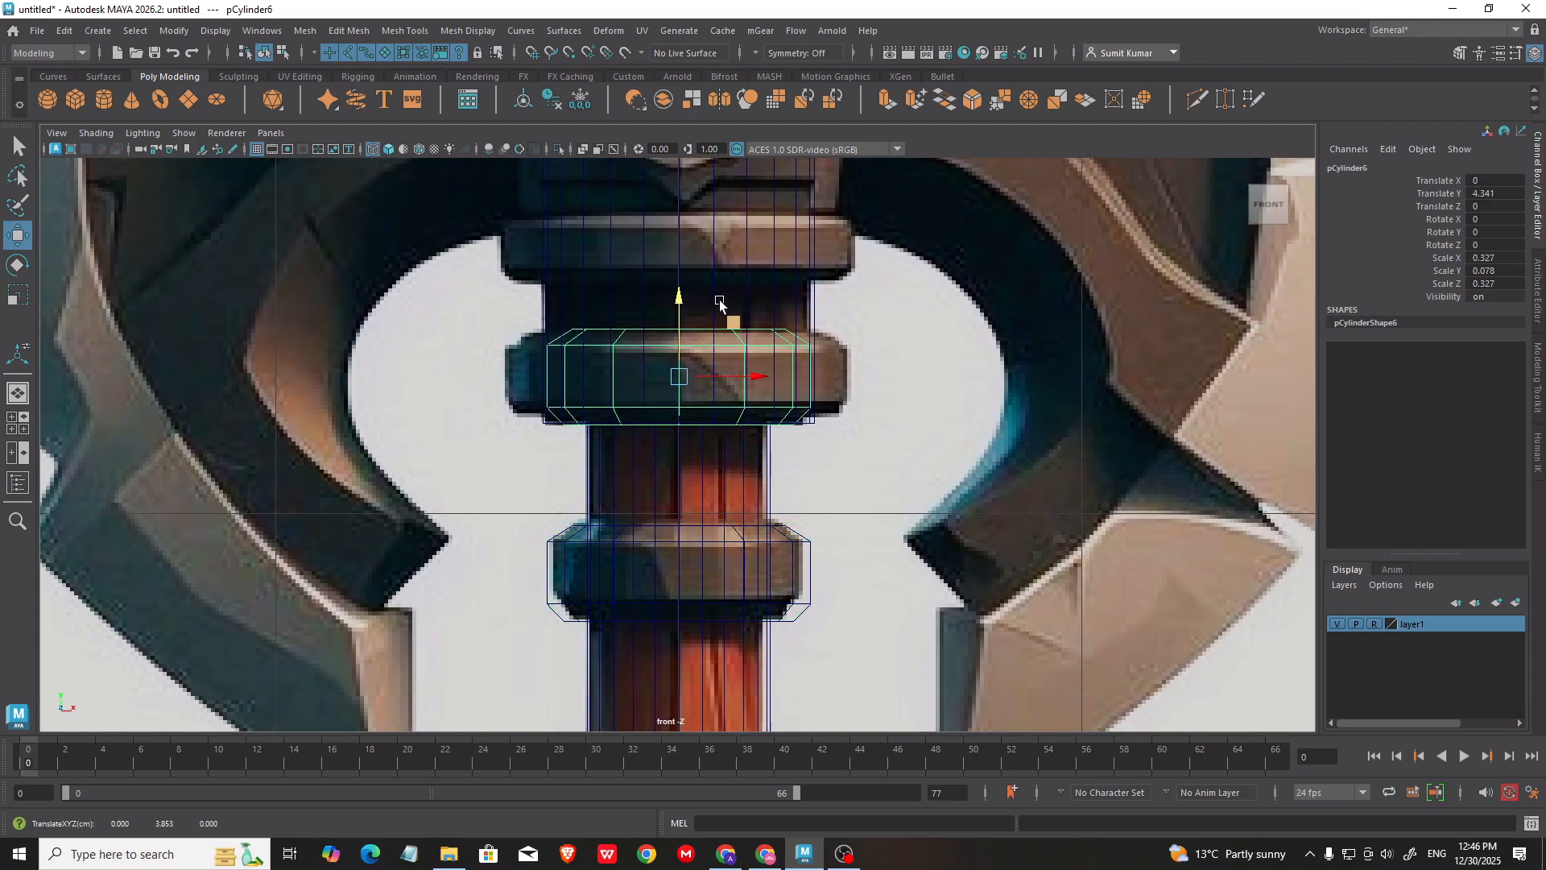
scroll(720, 301, up, 2)
key(r)
drag(679, 456, 681, 405)
key(w)
scroll(859, 518, down, 5)
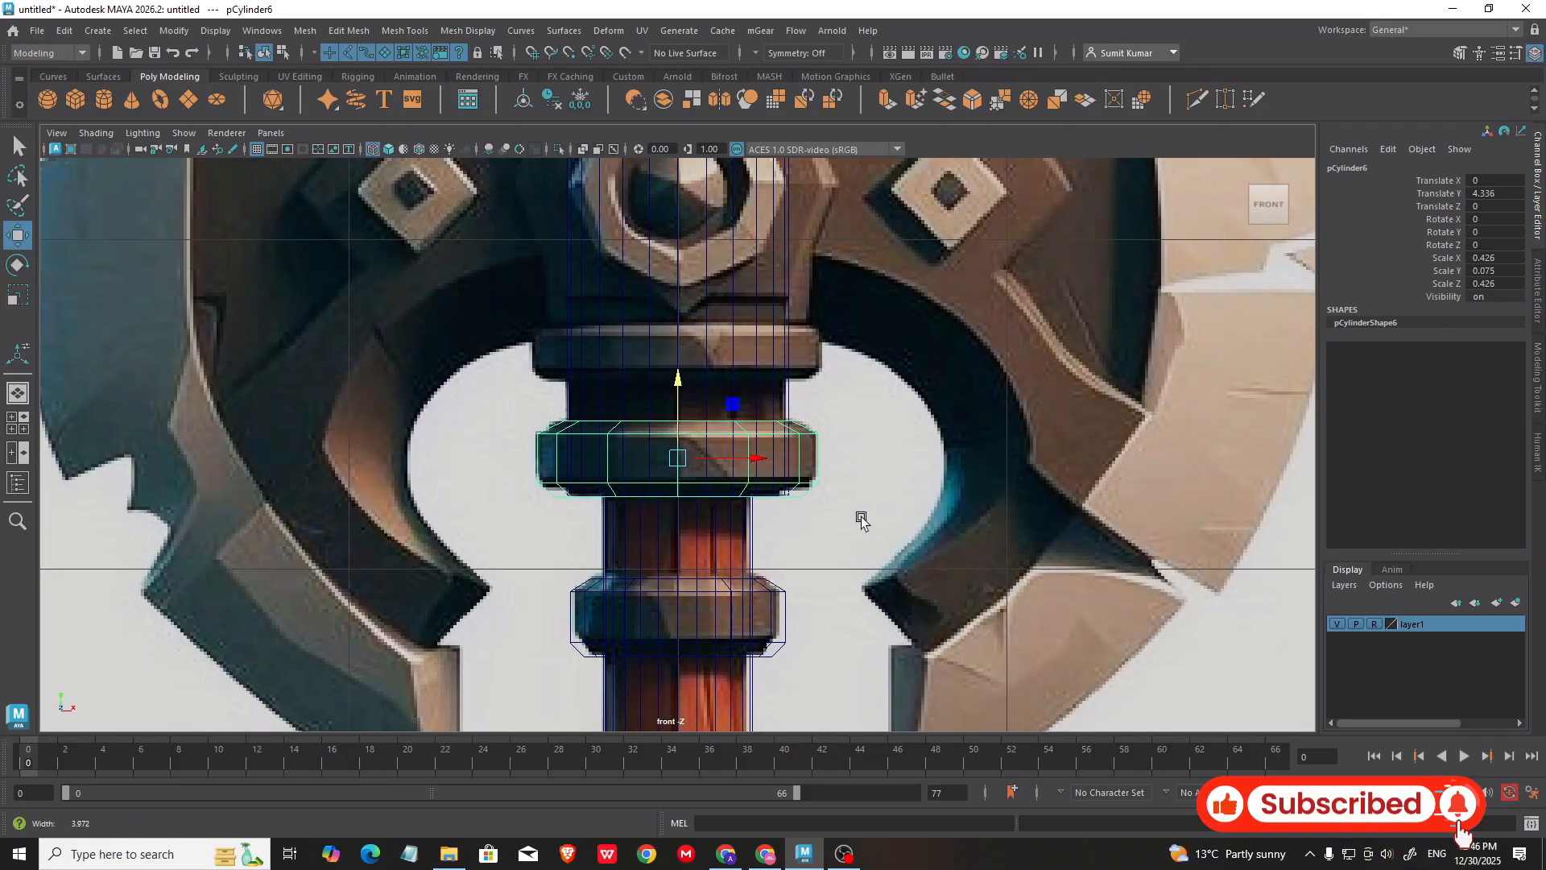
scroll(692, 418, up, 3)
Step: End the isolation in the perspective view to show all parts, and undo a trial lowering of the top ring
key(space)
key(space)
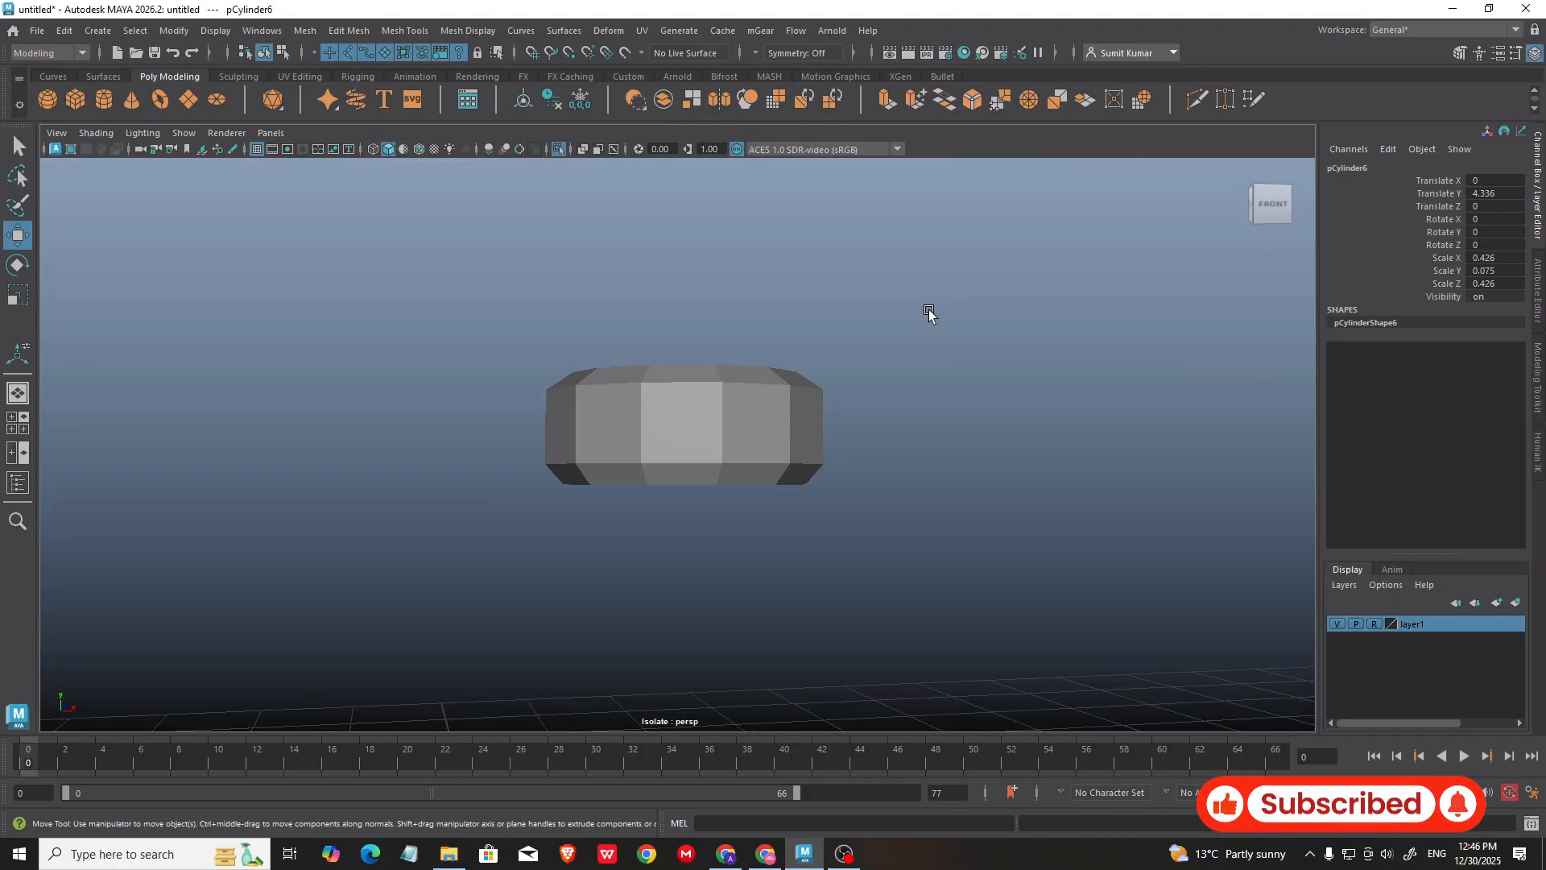
alt+drag(929, 313, 773, 435)
key(ctrl+1)
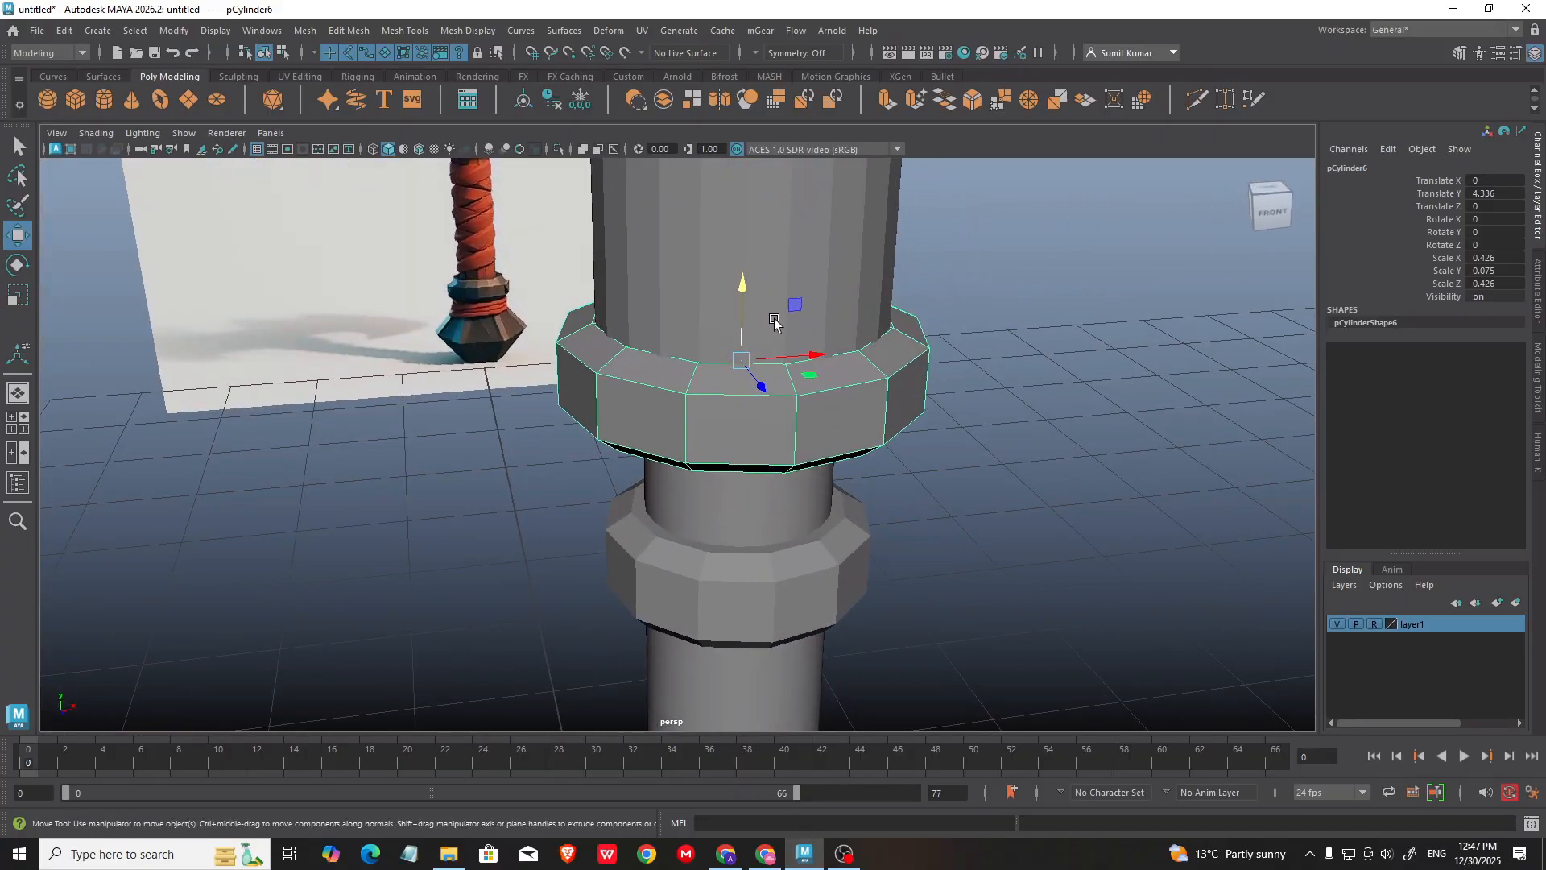
drag(742, 327, 742, 438)
key(ctrl+z)
Step: Enlarge the top ring uniformly to Scale X and Z 0.436 and Scale Y 0.077 so it surrounds the thick shaft section
alt+right_drag(809, 389, 749, 287)
alt+middle_drag(749, 287, 731, 316)
scroll(731, 319, up, 5)
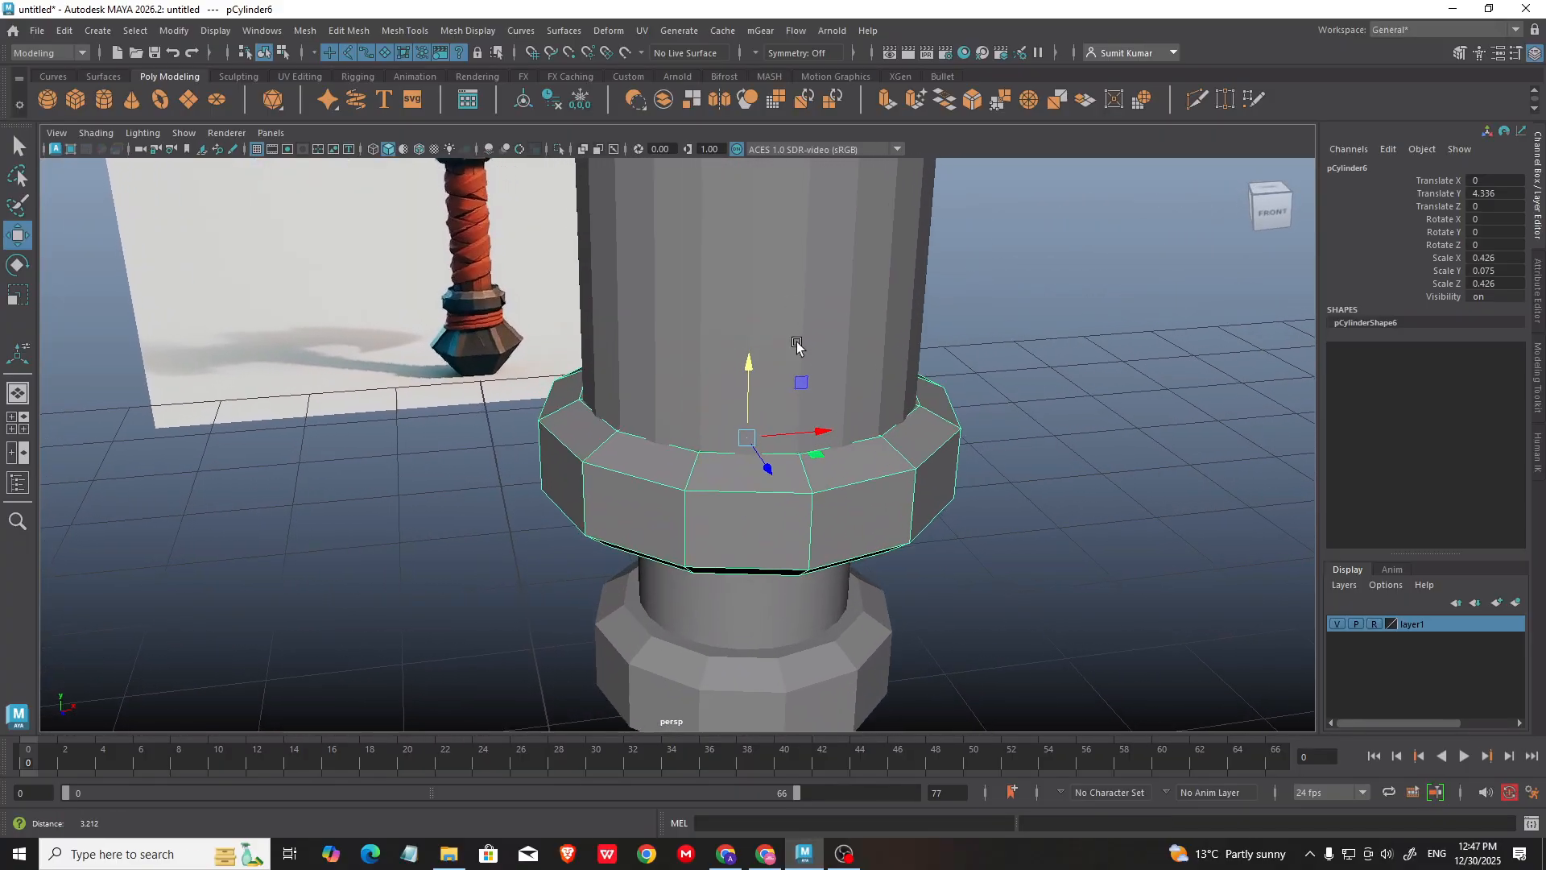
key(r)
drag(764, 436, 780, 440)
scroll(837, 384, down, 3)
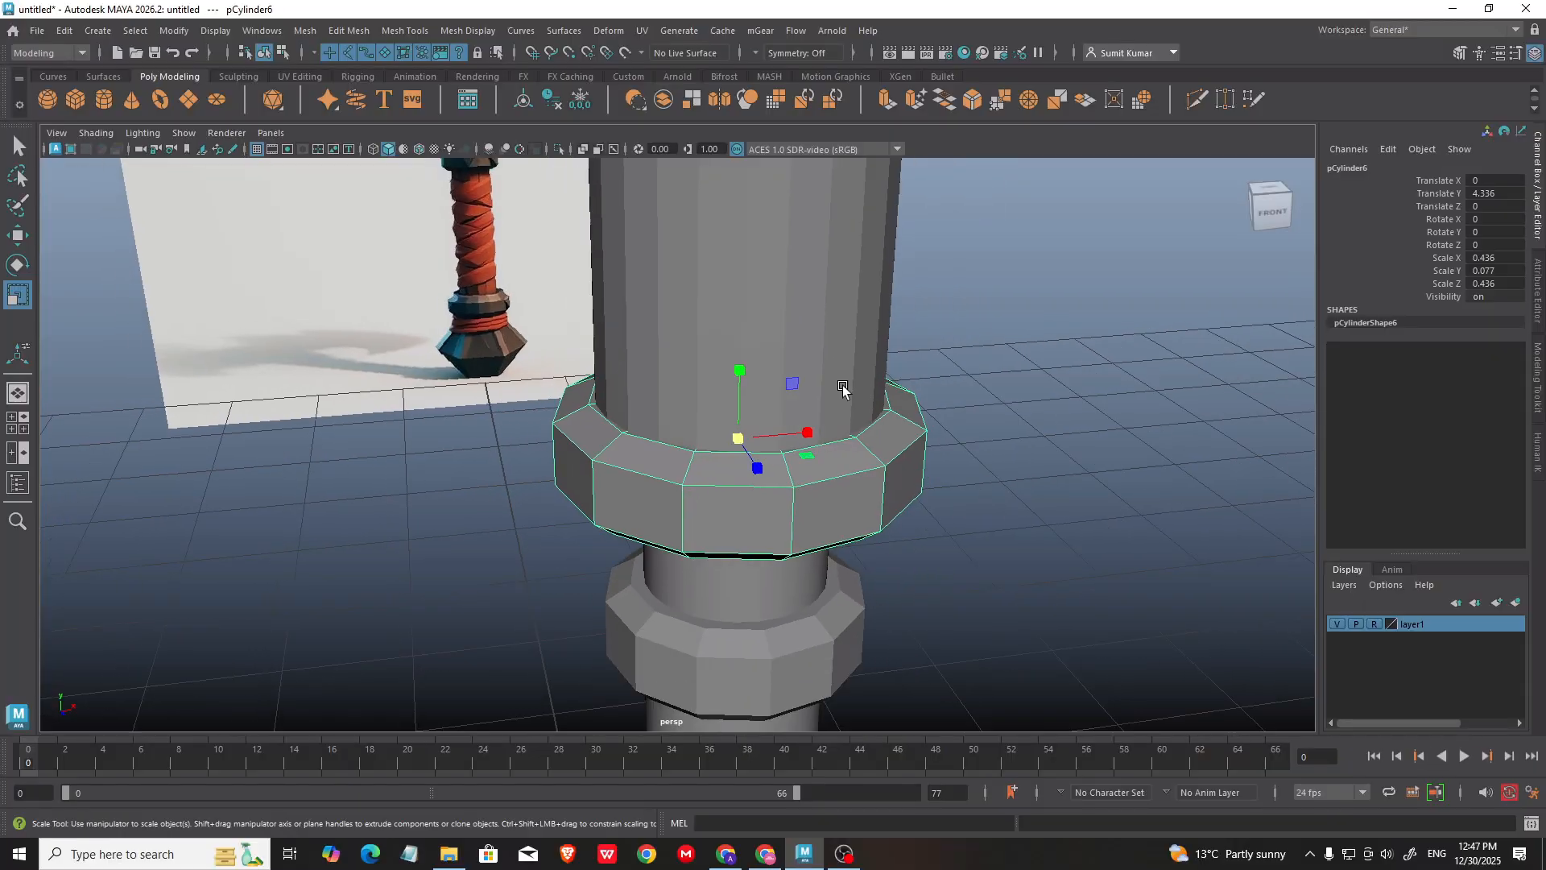
Step: Deselect the top ring and examine the fit of the new rings along the shaft from several angles
alt+drag(842, 385, 1022, 380)
alt+middle_drag(1022, 380, 956, 384)
scroll(956, 383, down, 2)
click(926, 384)
alt+drag(807, 385, 900, 483)
scroll(900, 484, down, 4)
alt+middle_drag(709, 383, 704, 424)
key(space)
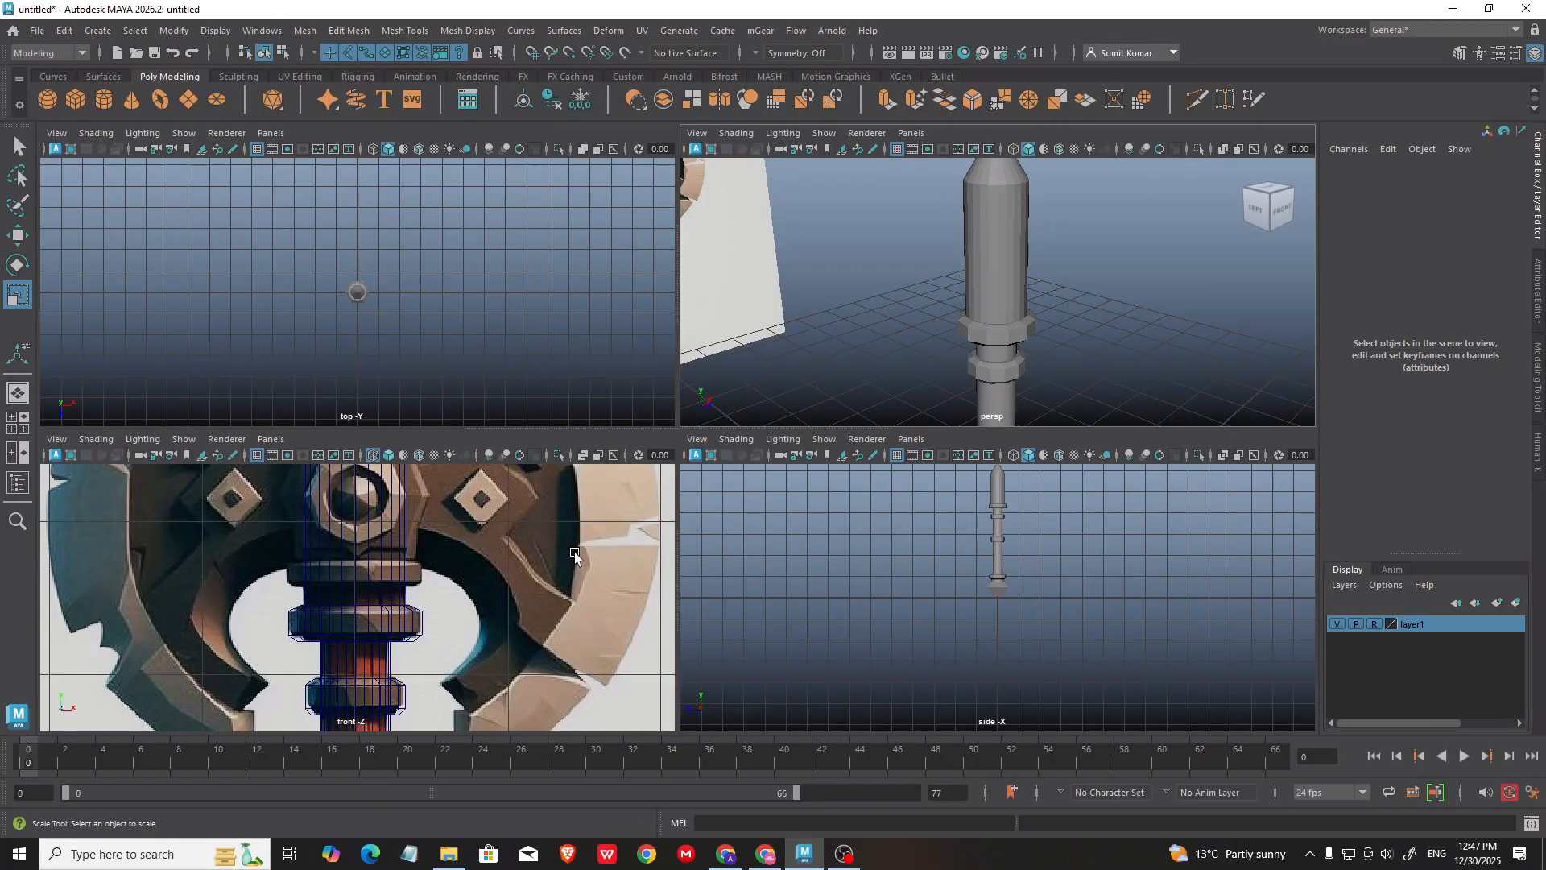
Step: Duplicate the bevelled ring below the axe head up to Translate Y 4.664 and flatten the copy to Scale Y 0.05
key(space)
scroll(696, 369, up, 3)
click(854, 475)
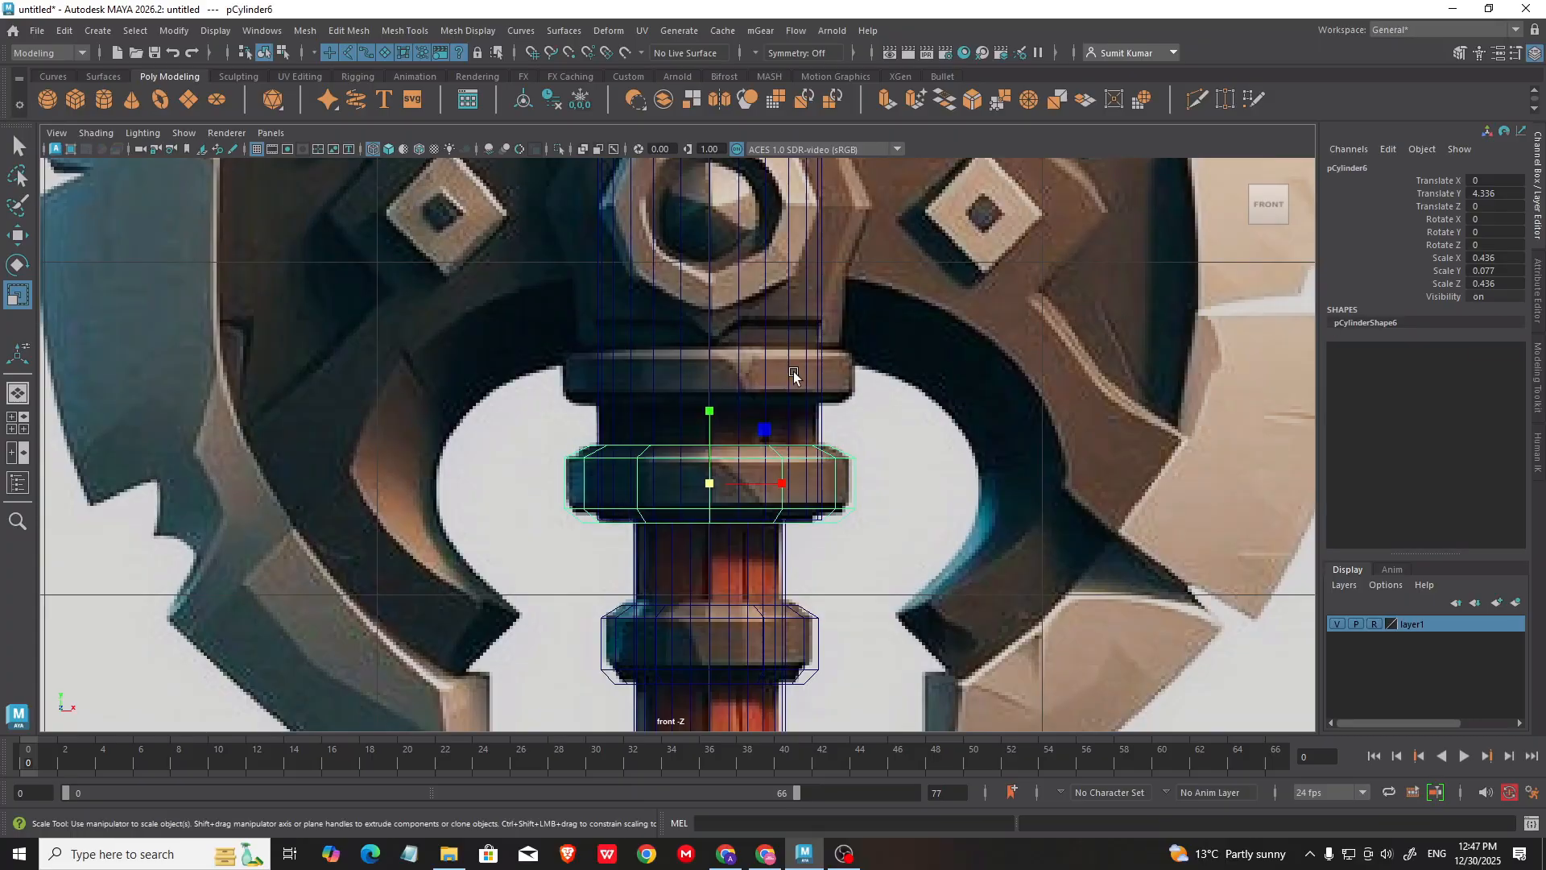
key(w)
scroll(712, 483, up, 1)
mouse_move(712, 484)
shift+mouse_down()
mouse_move(747, 307)
mouse_move(750, 363)
mouse_move(712, 401)
shift+mouse_up()
scroll(749, 372, up, 3)
key(r)
key(w)
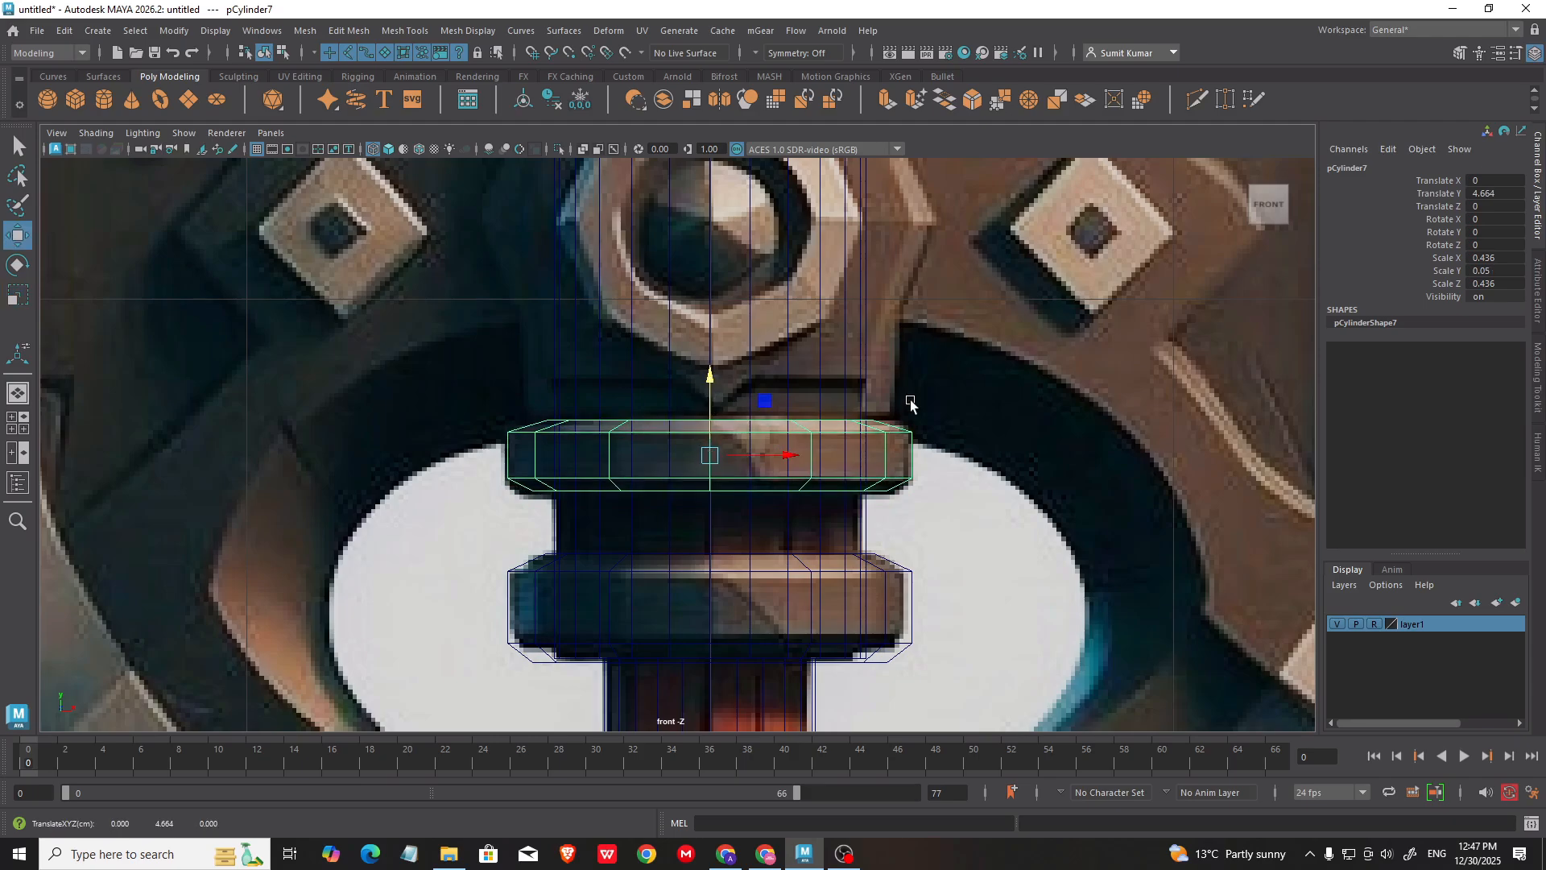
Step: Deselect the flattened ring and examine its fit around the thick shaft section in the perspective view
key(space)
key(space)
scroll(864, 332, up, 5)
alt+drag(897, 427, 728, 384)
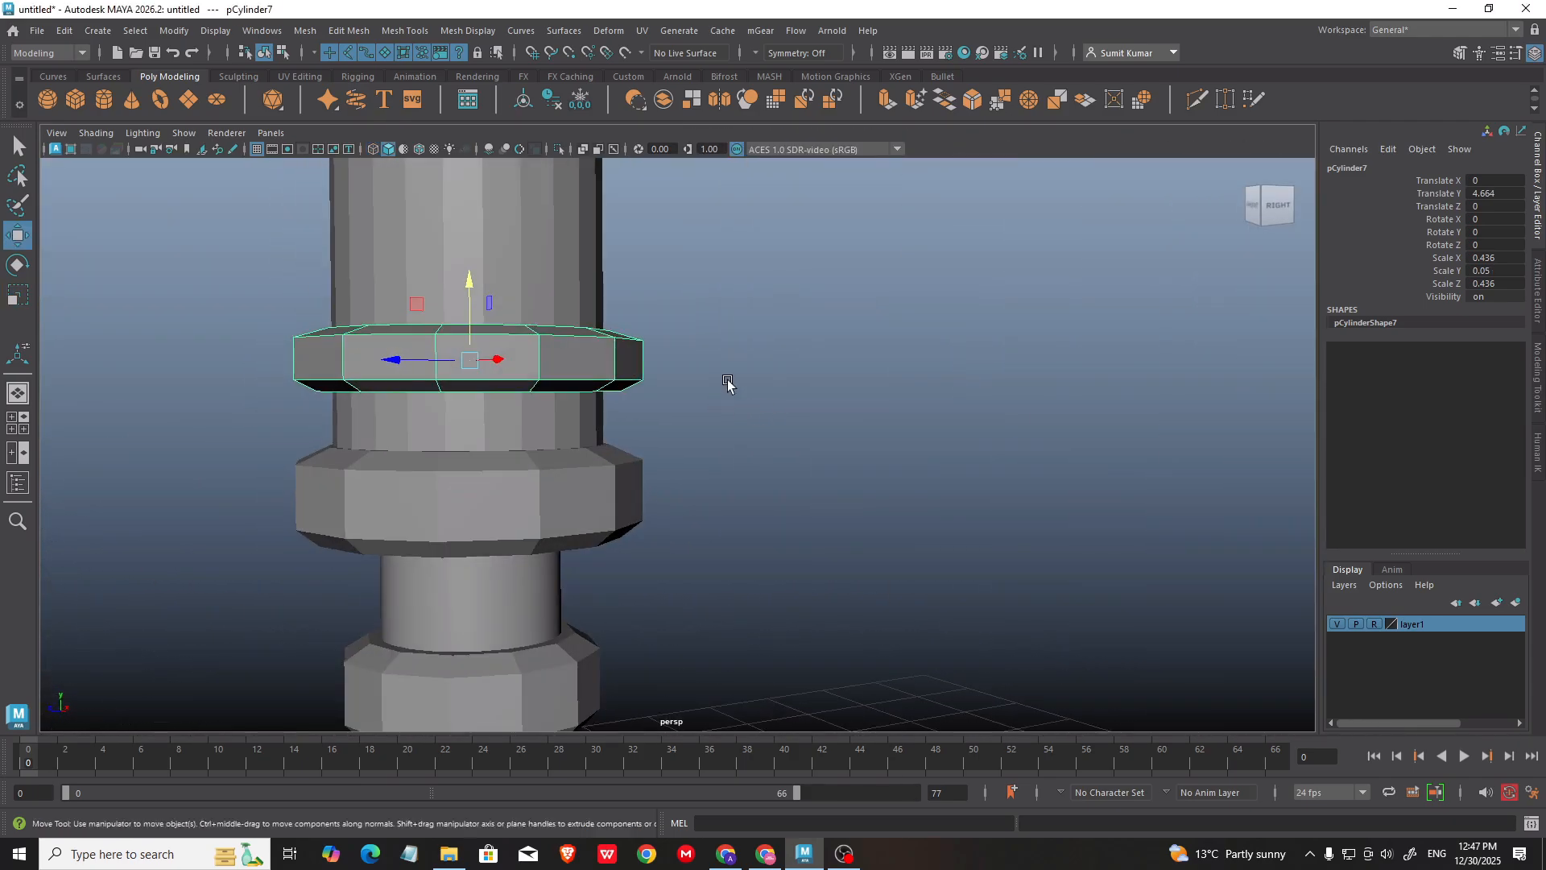
click(728, 383)
alt+right_drag(676, 365, 583, 331)
alt+drag(584, 331, 862, 395)
alt+right_drag(862, 394, 459, 274)
alt+middle_drag(718, 458, 642, 401)
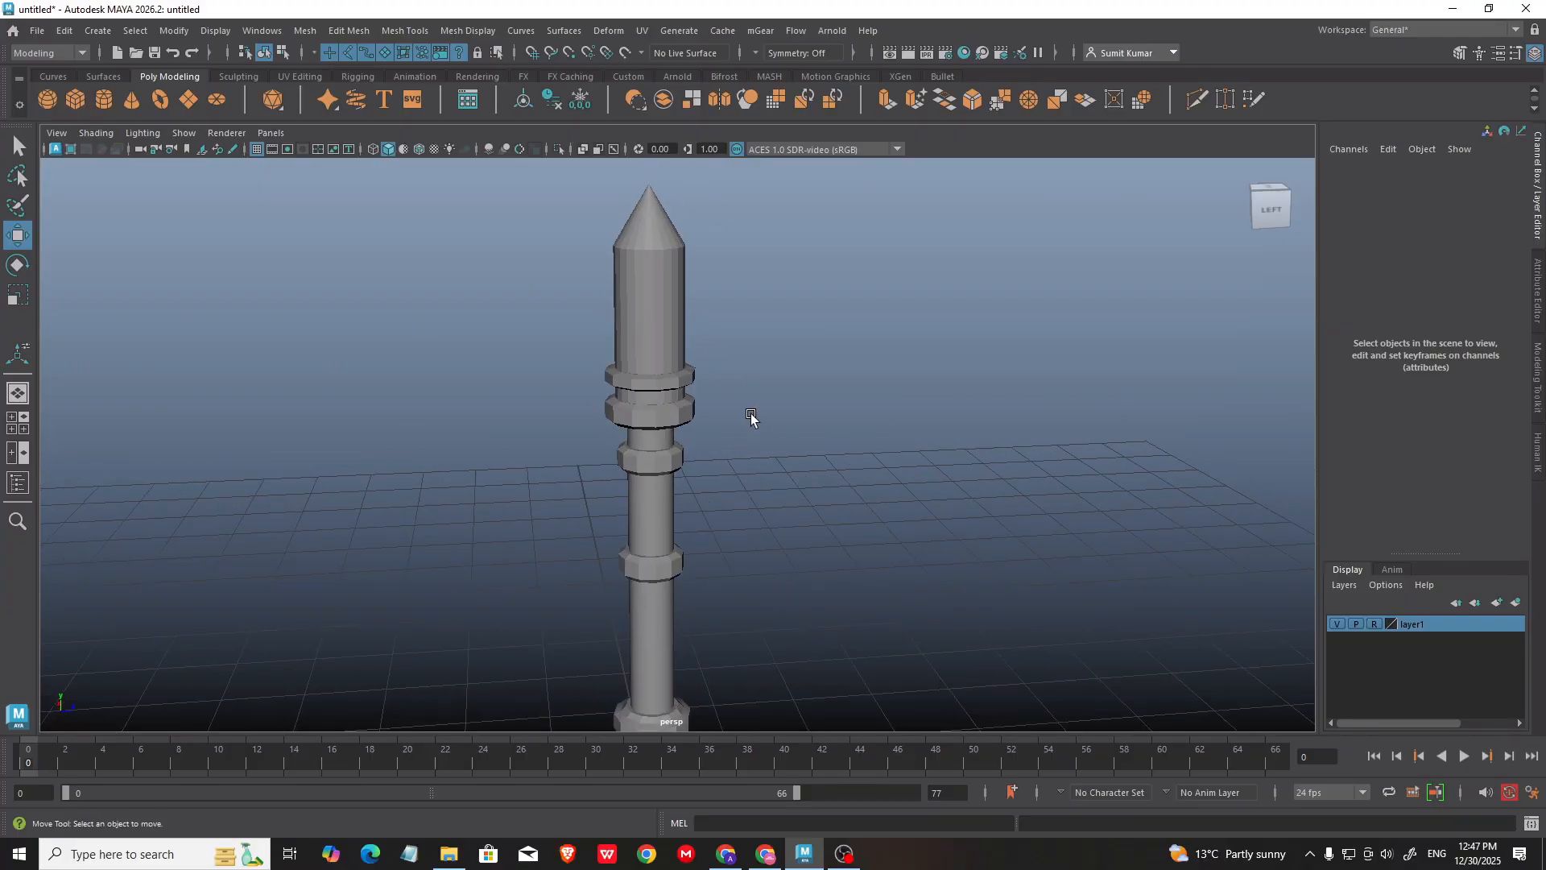
Step: Duplicate the flattened ring up to Translate Y 5.657, just below the shaft's pointed tip, and deselect the copy
key(space)
key(space)
scroll(666, 427, down, 6)
scroll(769, 361, up, 1)
alt+middle_drag(782, 306, 745, 479)
drag(767, 582, 777, 600)
scroll(745, 571, up, 1)
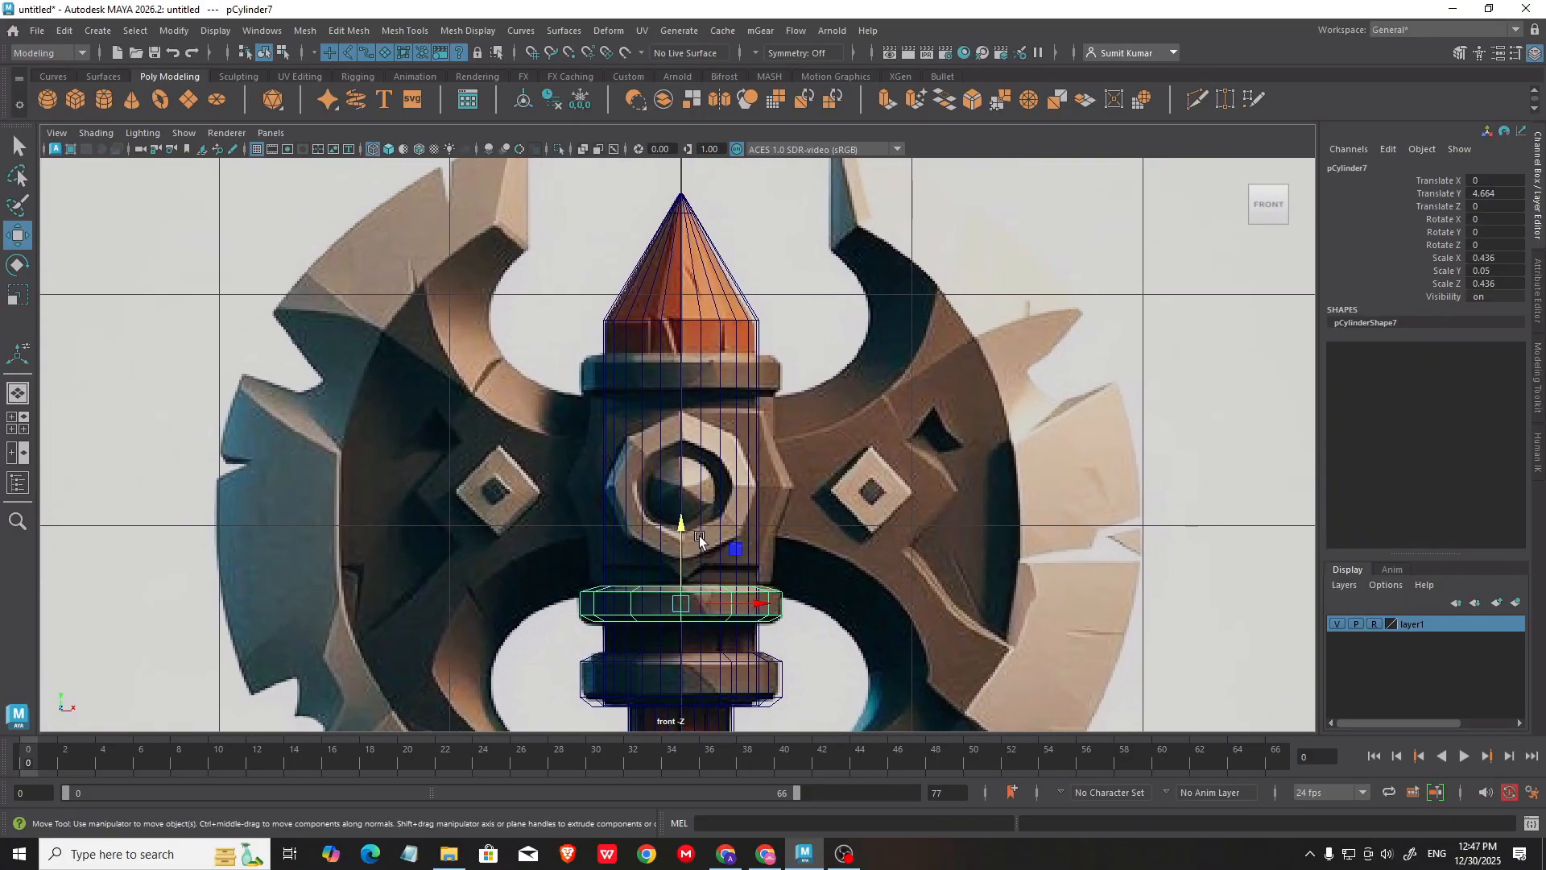
shift+drag(683, 538, 727, 311)
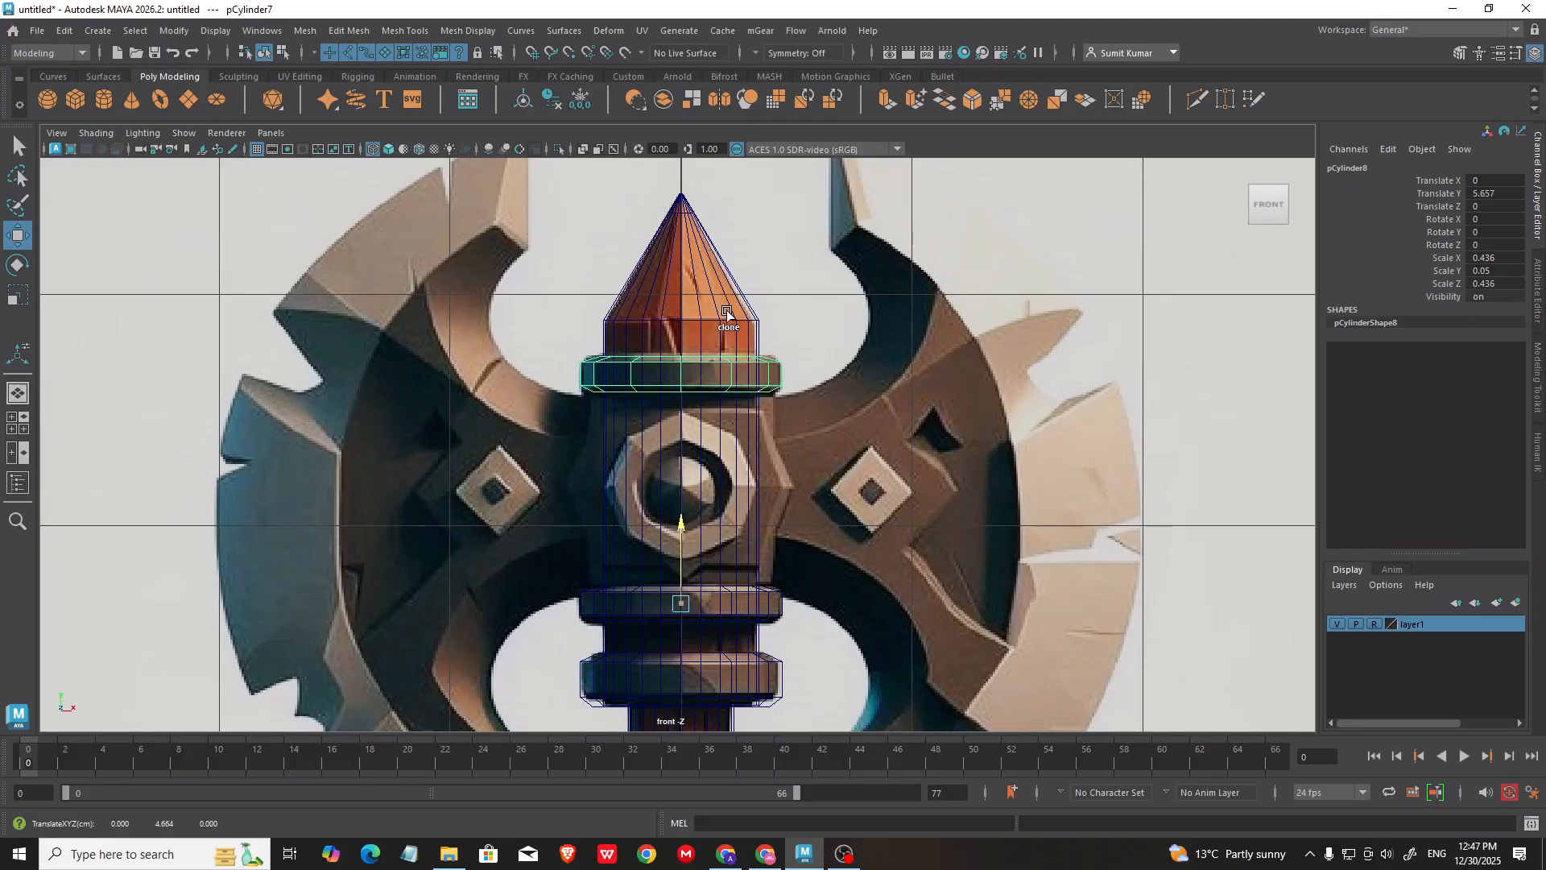
click(796, 326)
Step: Compare the rings with the reference in the front view and inspect the whole shaft from several angles in perspective
scroll(783, 374, down, 6)
scroll(780, 379, up, 4)
alt+middle_drag(825, 693, 829, 559)
scroll(867, 366, up, 1)
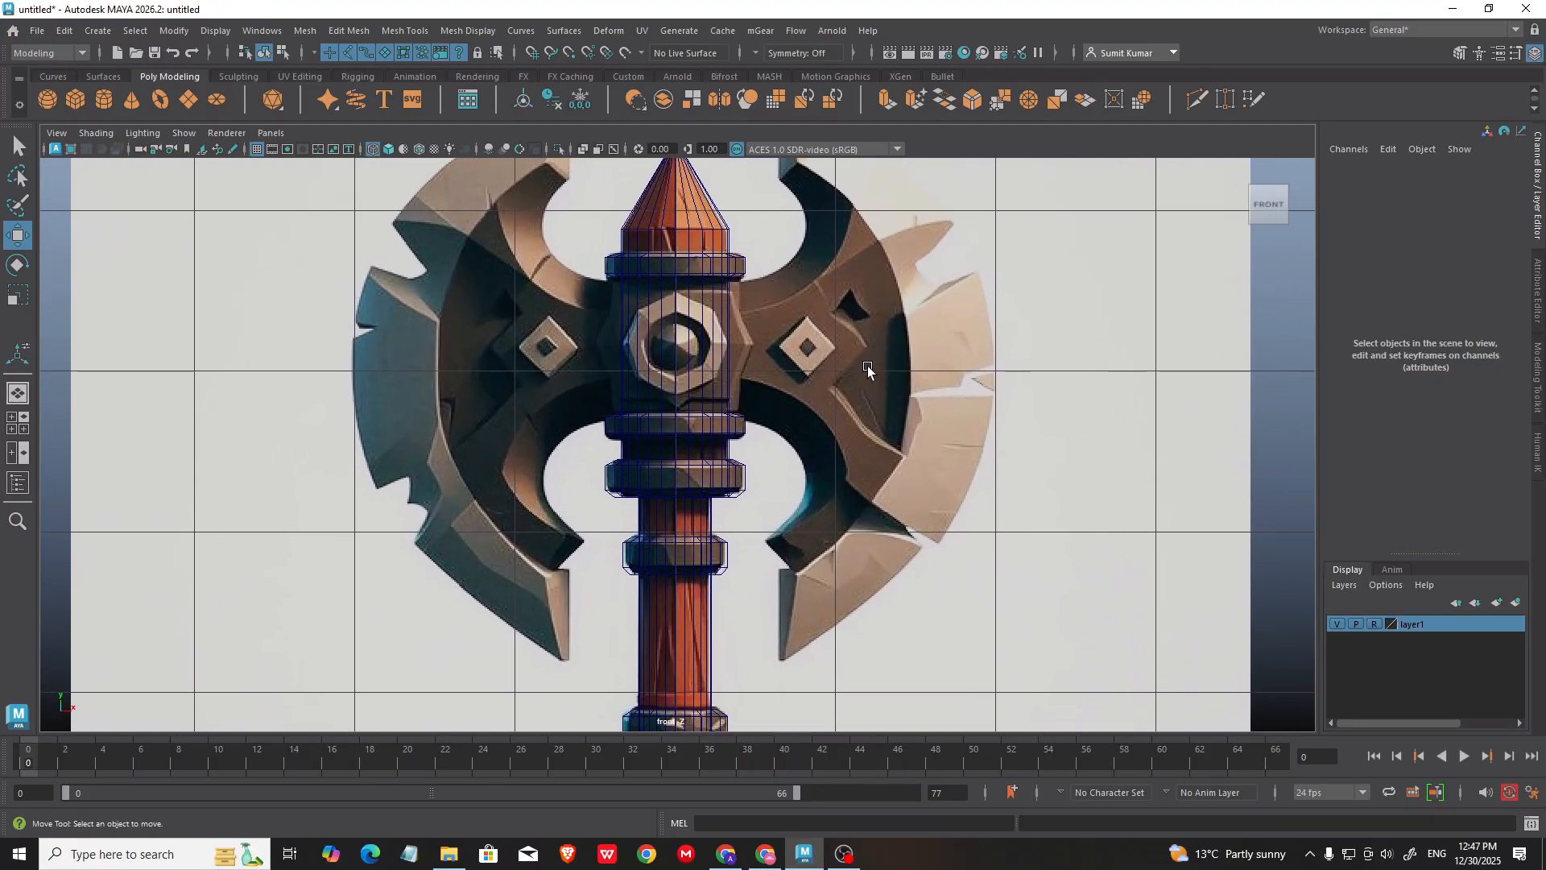
key(space)
key(space)
alt+drag(926, 331, 709, 338)
scroll(706, 319, down, 5)
scroll(709, 323, up, 2)
drag(592, 257, 749, 676)
scroll(741, 408, up, 3)
click(703, 490)
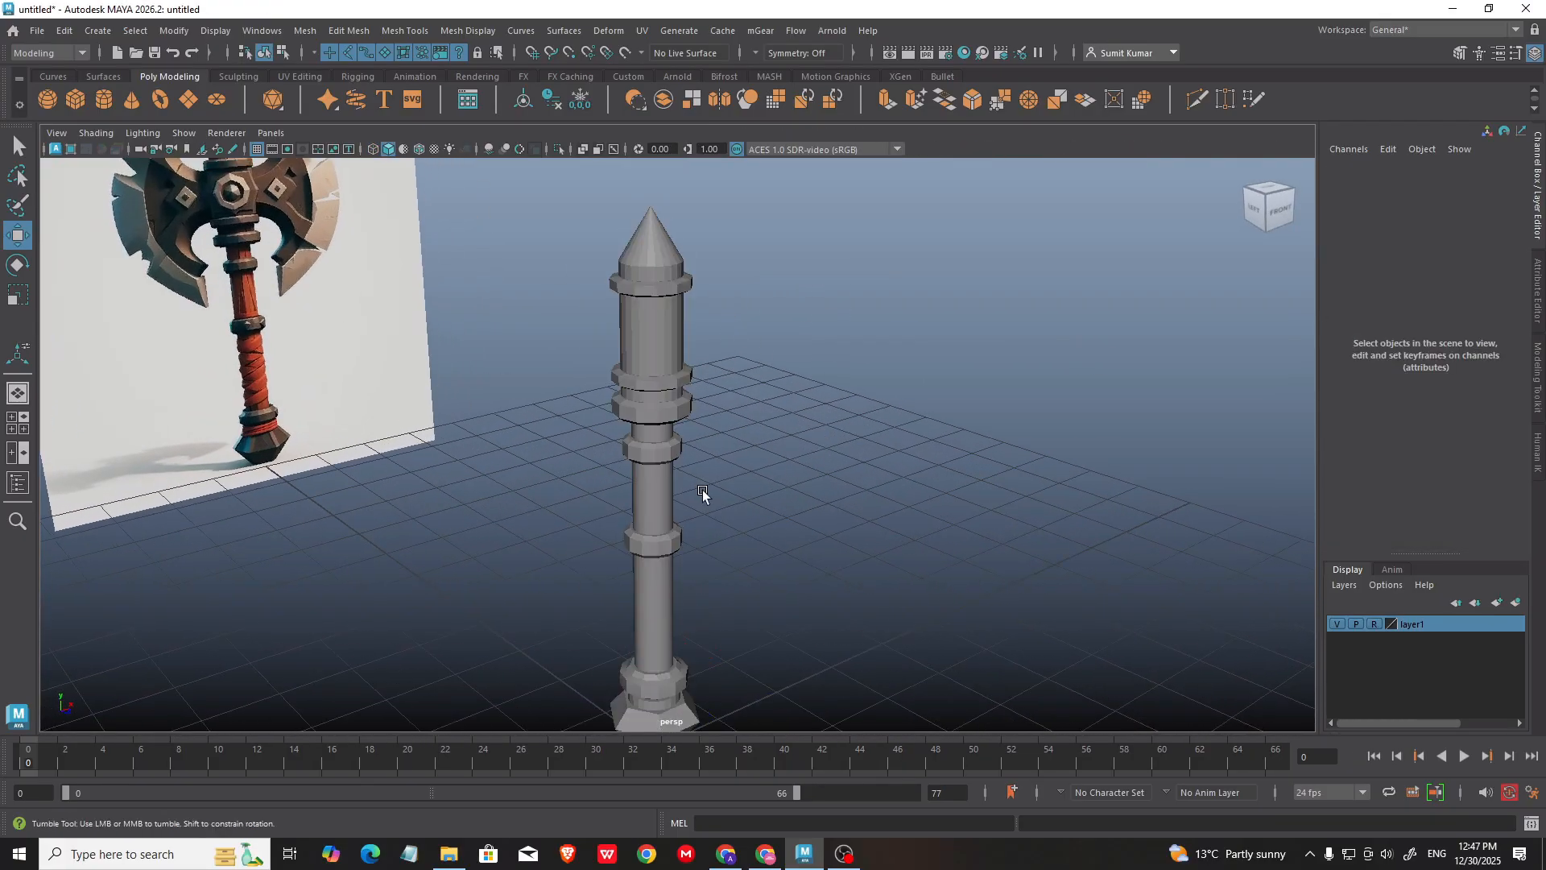
alt+drag(703, 490, 805, 463)
alt+middle_drag(761, 463, 756, 339)
alt+drag(756, 337, 765, 407)
Step: Return to the front view and save the scene as axe in Maya Binary format
key(space)
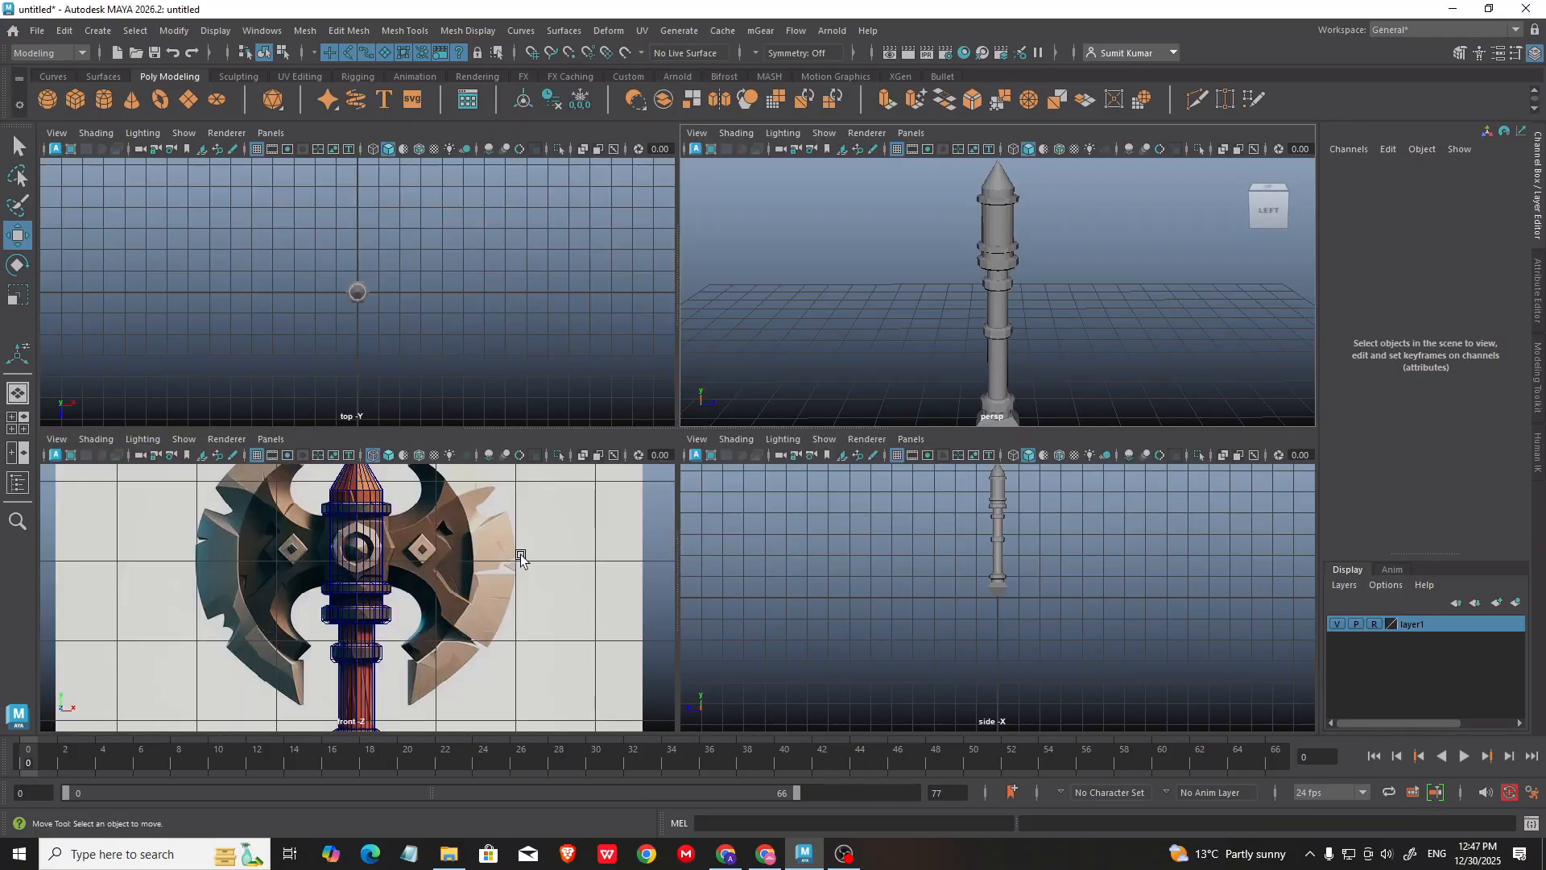
key(space)
key(q)
key(ctrl+s)
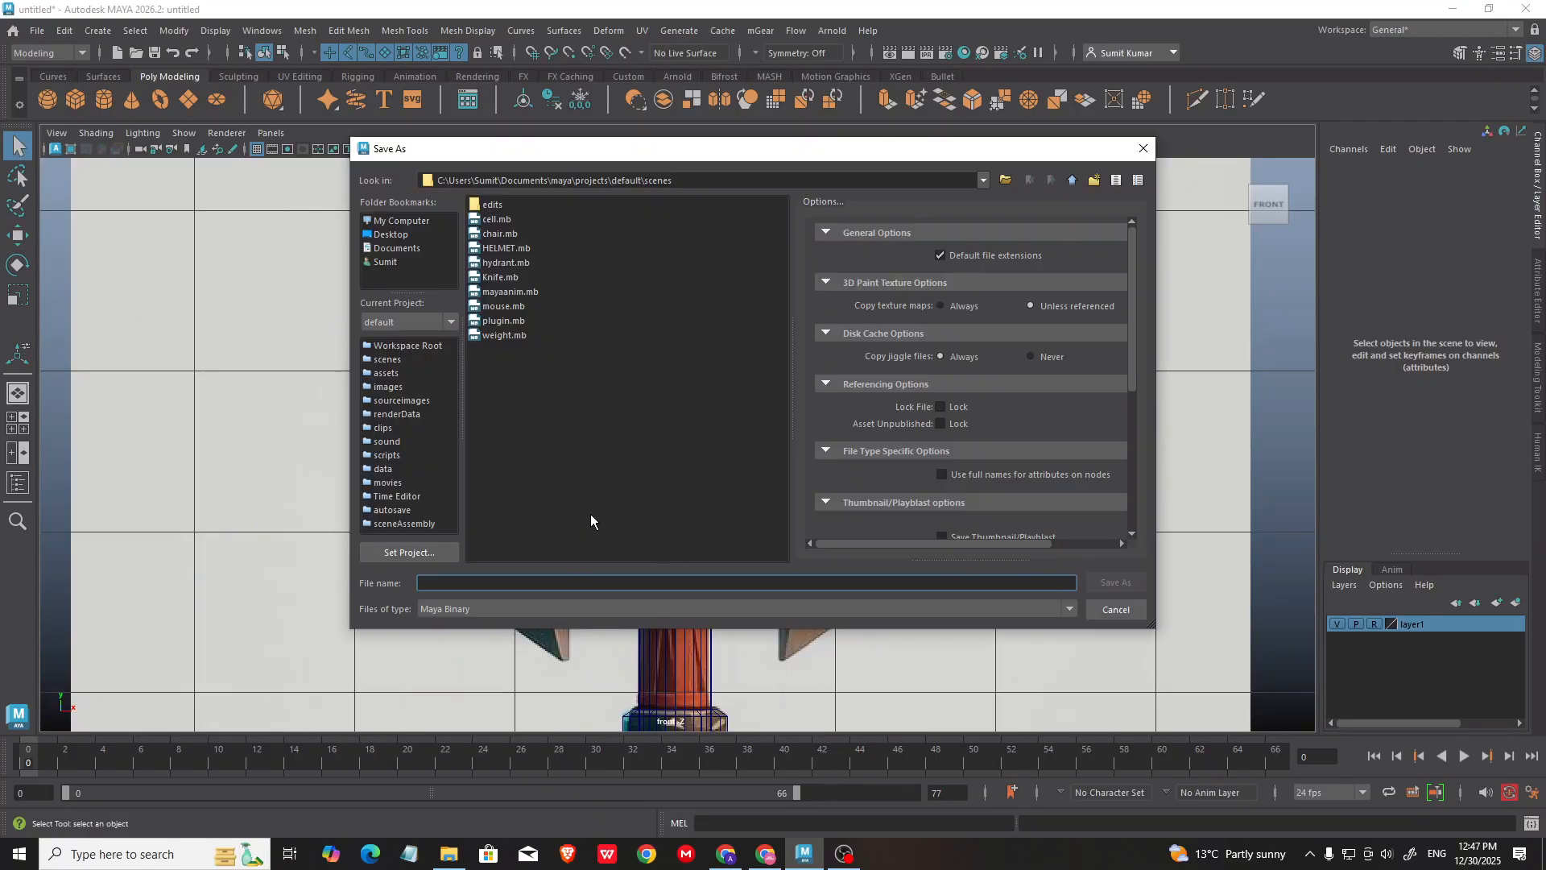
text(axe)
key(Return)
Step: Examine the blade shapes around the axe head in the front-view reference
key(w)
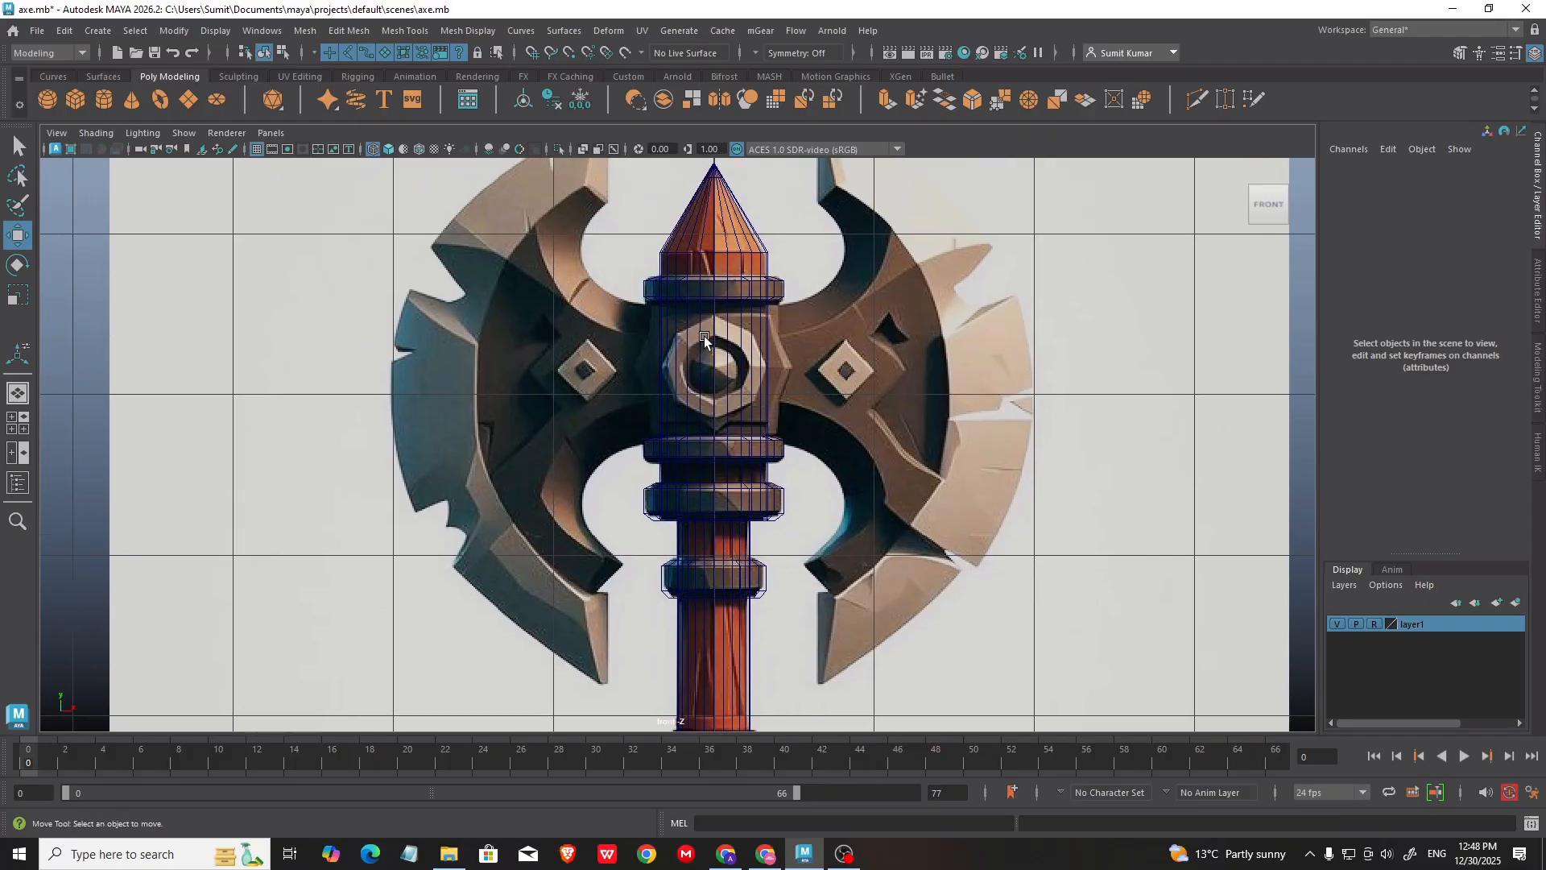
scroll(704, 336, up, 1)
alt+middle_drag(767, 392, 717, 430)
alt+middle_drag(563, 436, 689, 446)
scroll(709, 348, up, 1)
scroll(749, 352, up, 1)
alt+middle_drag(795, 354, 766, 373)
scroll(806, 376, up, 1)
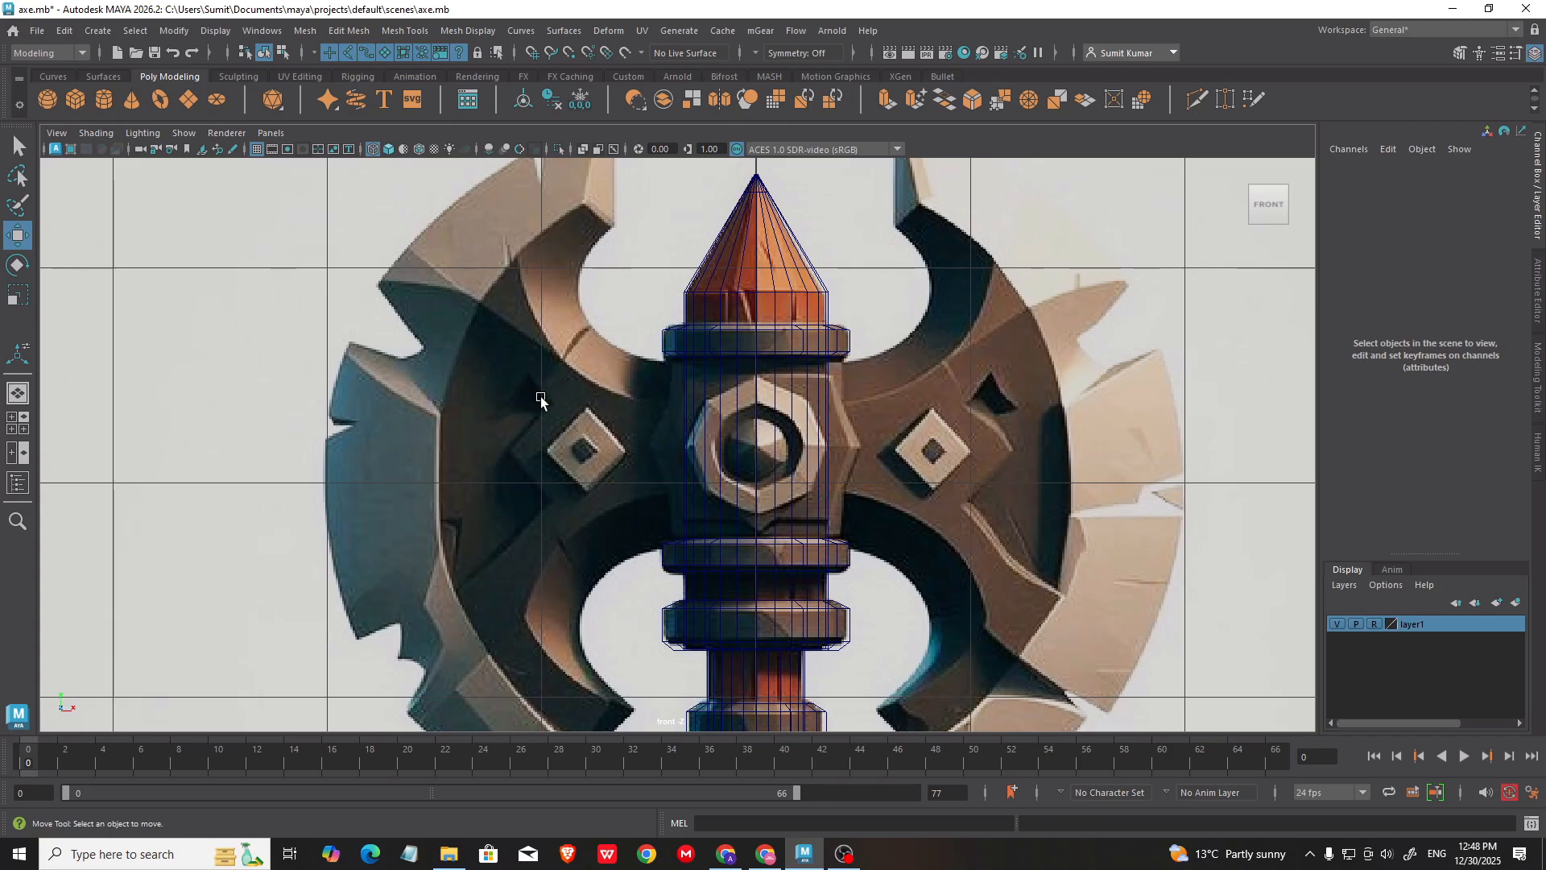
scroll(540, 399, down, 1)
mouse_move(556, 386)
alt+middle_down()
mouse_move(577, 368)
mouse_move(546, 397)
alt+middle_up()
scroll(578, 351, up, 1)
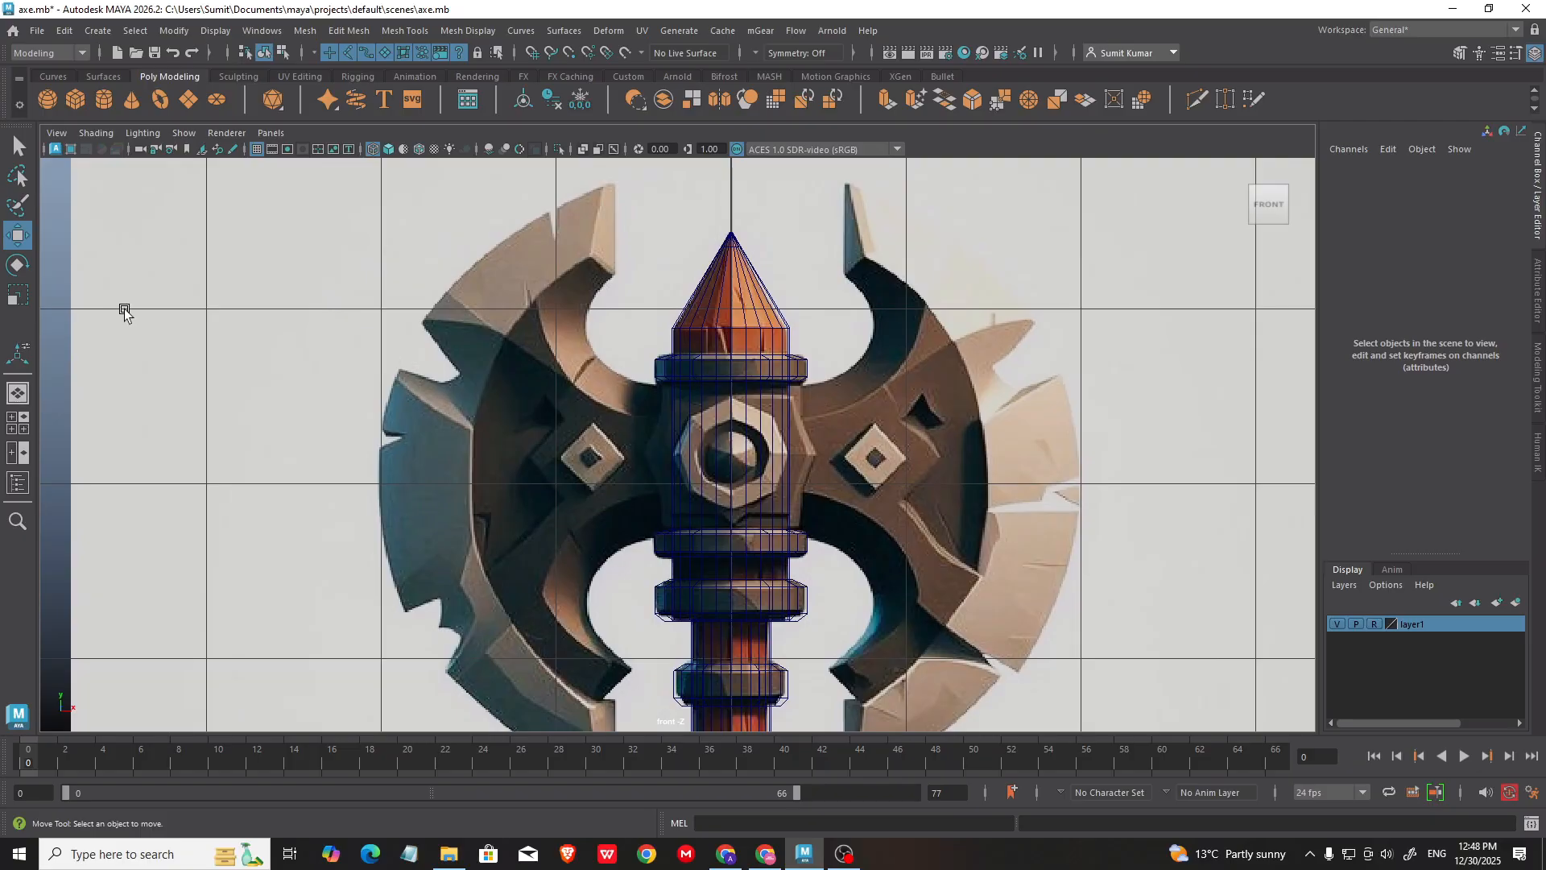
click(455, 364)
key(f)
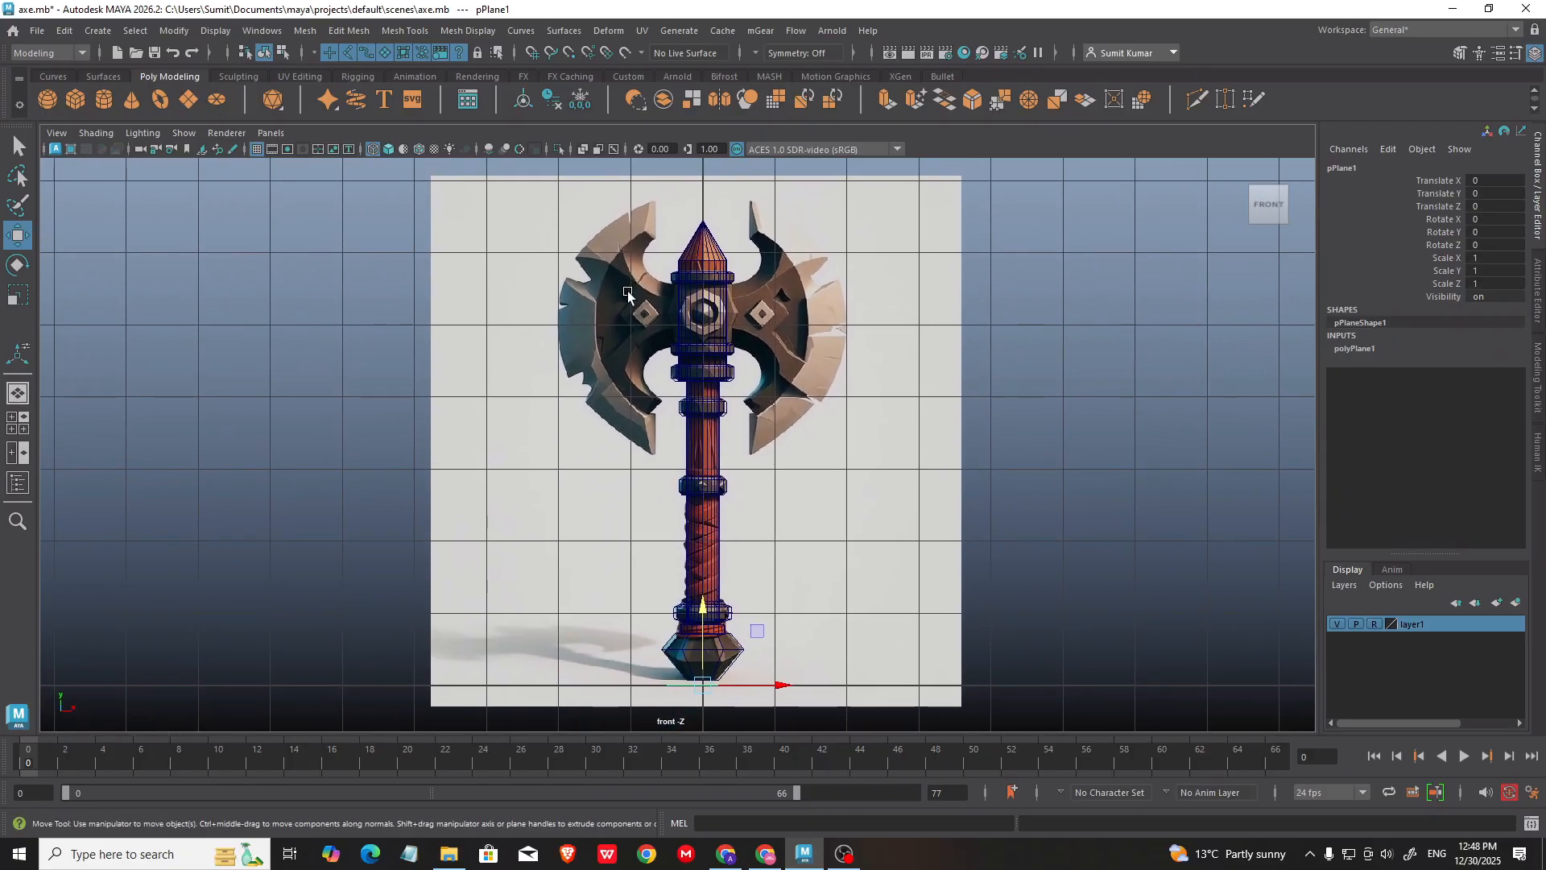
drag(699, 636, 699, 288)
scroll(699, 290, up, 4)
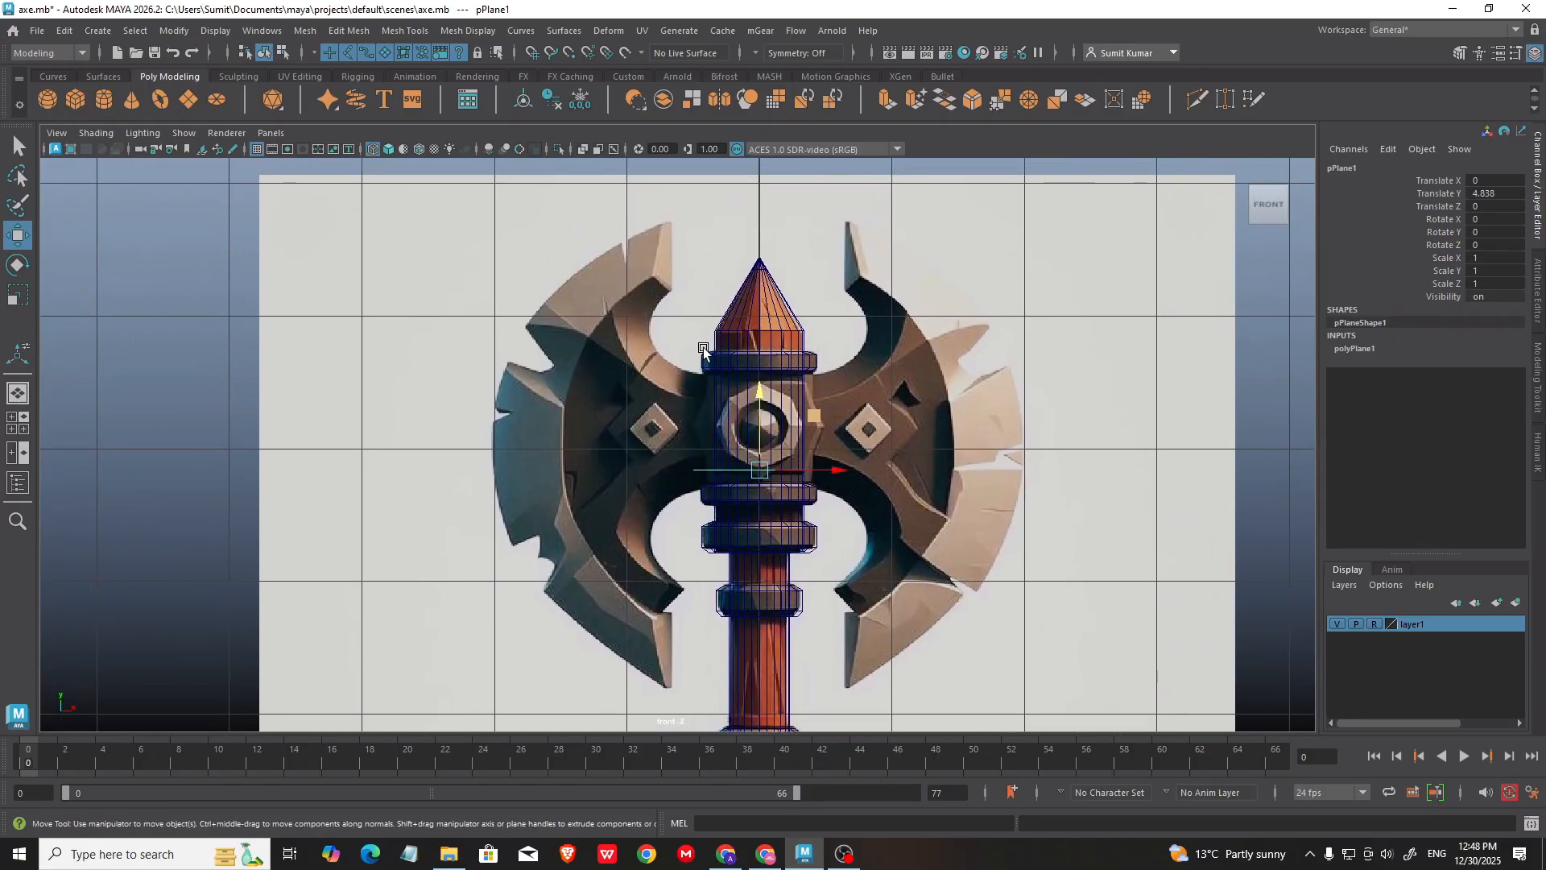
drag(780, 480, 635, 448)
click(1355, 348)
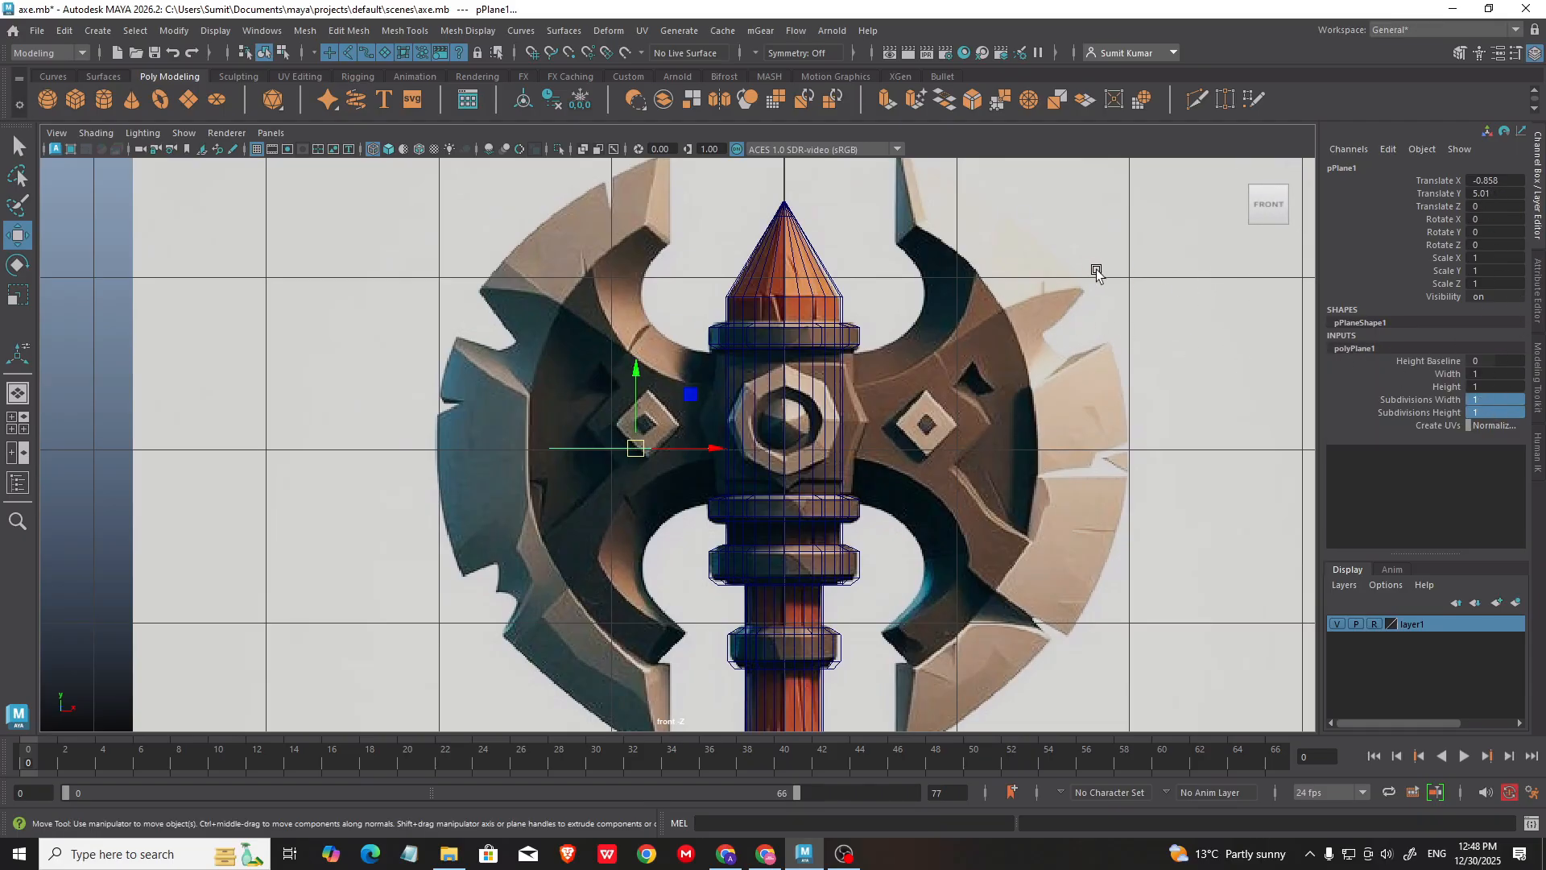
click(659, 340)
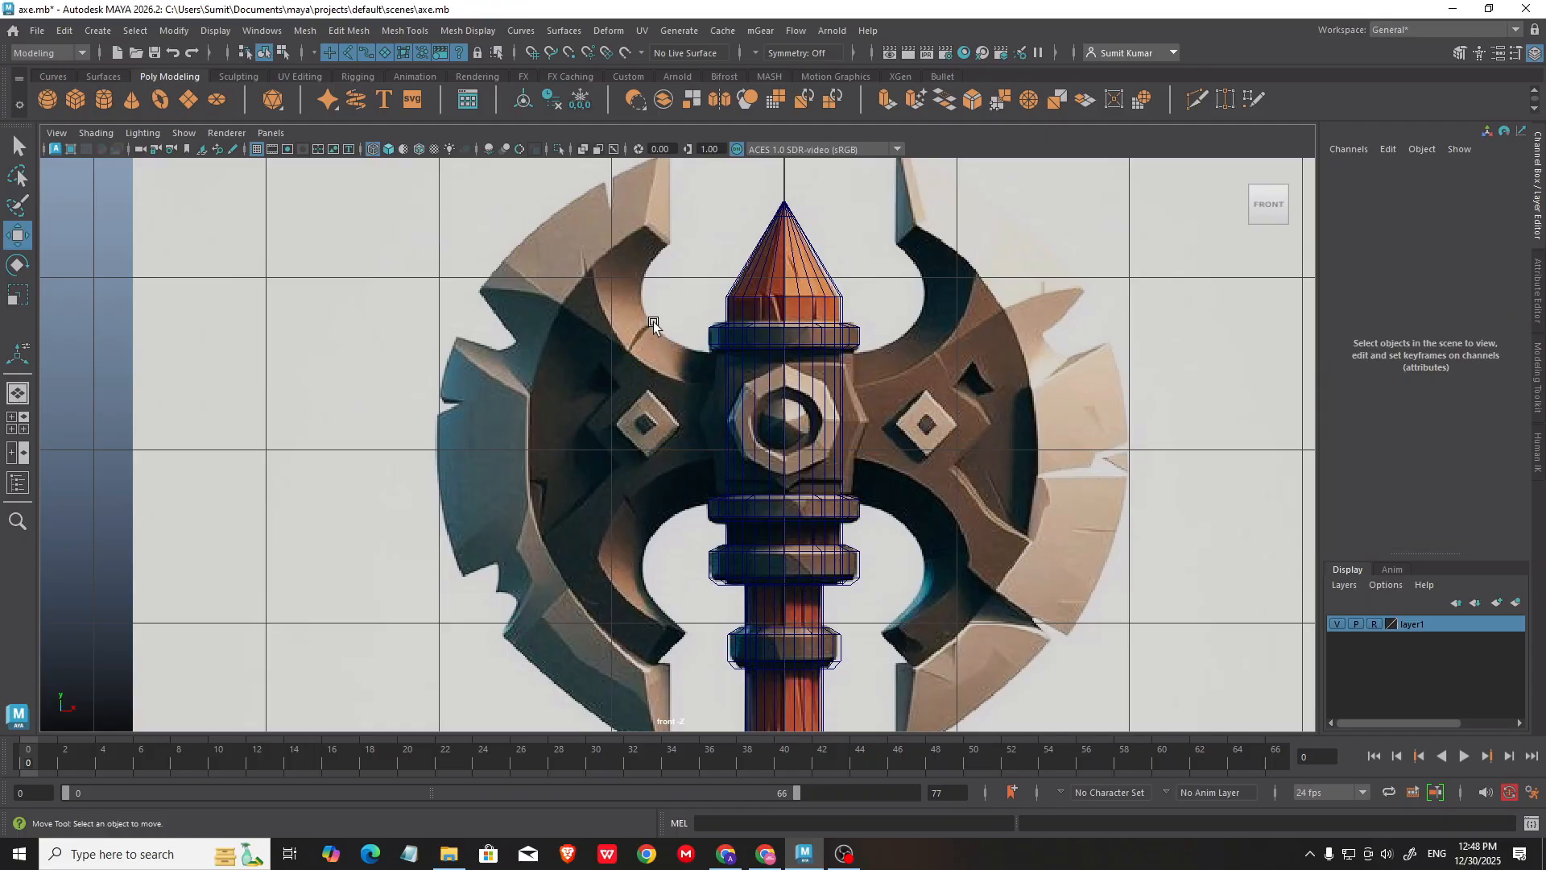
Step: Start a Create Polygon outline at the axe head's left side and trace the dark blade section's upper concave edge
alt+middle_drag(654, 321, 665, 308)
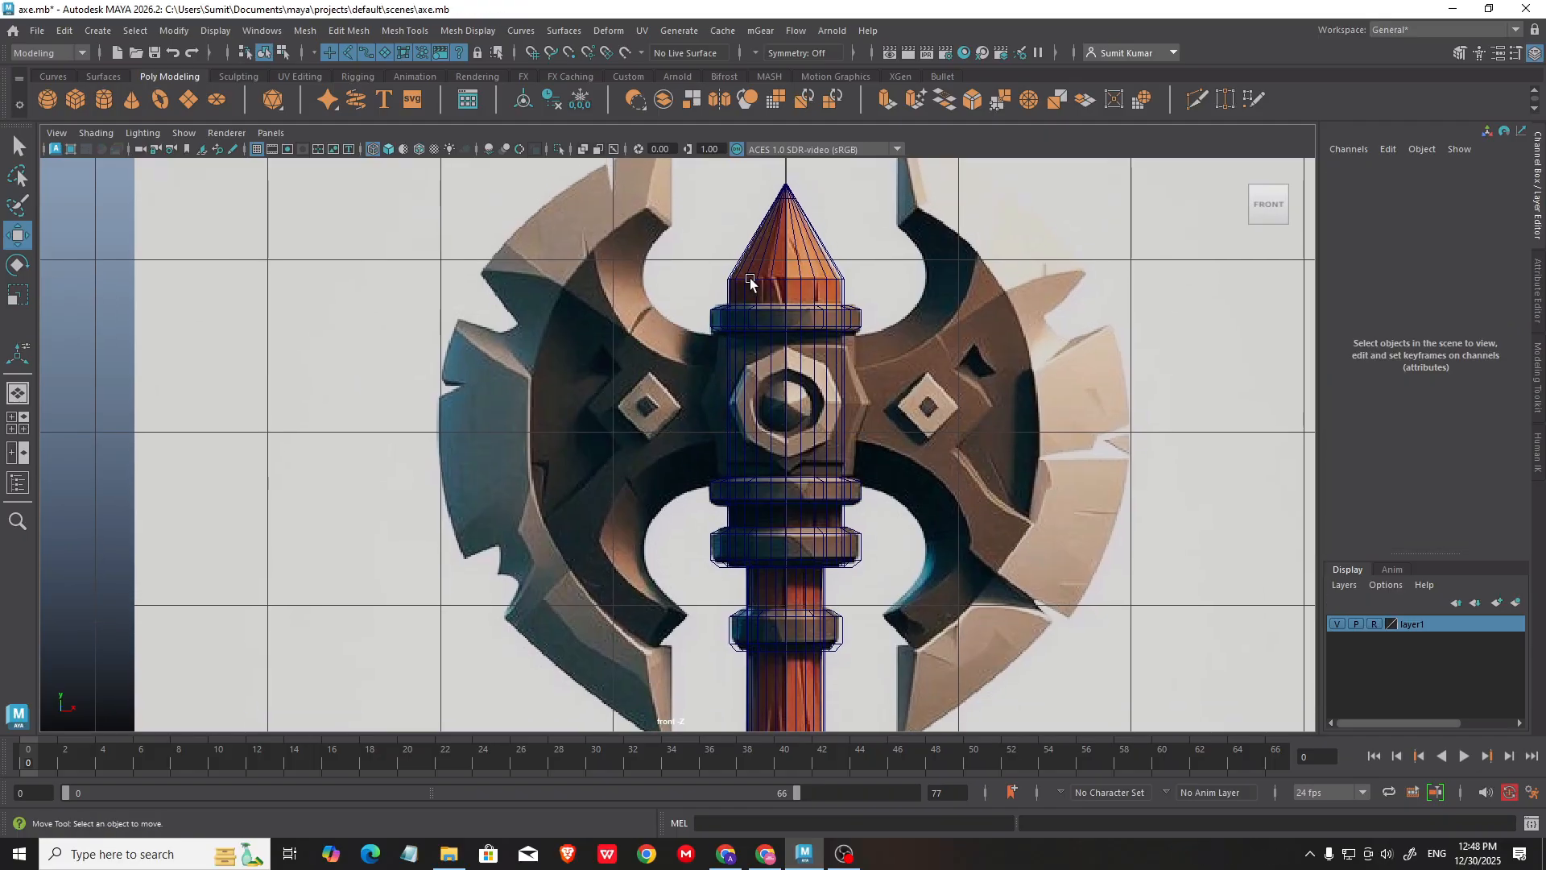
click(399, 32)
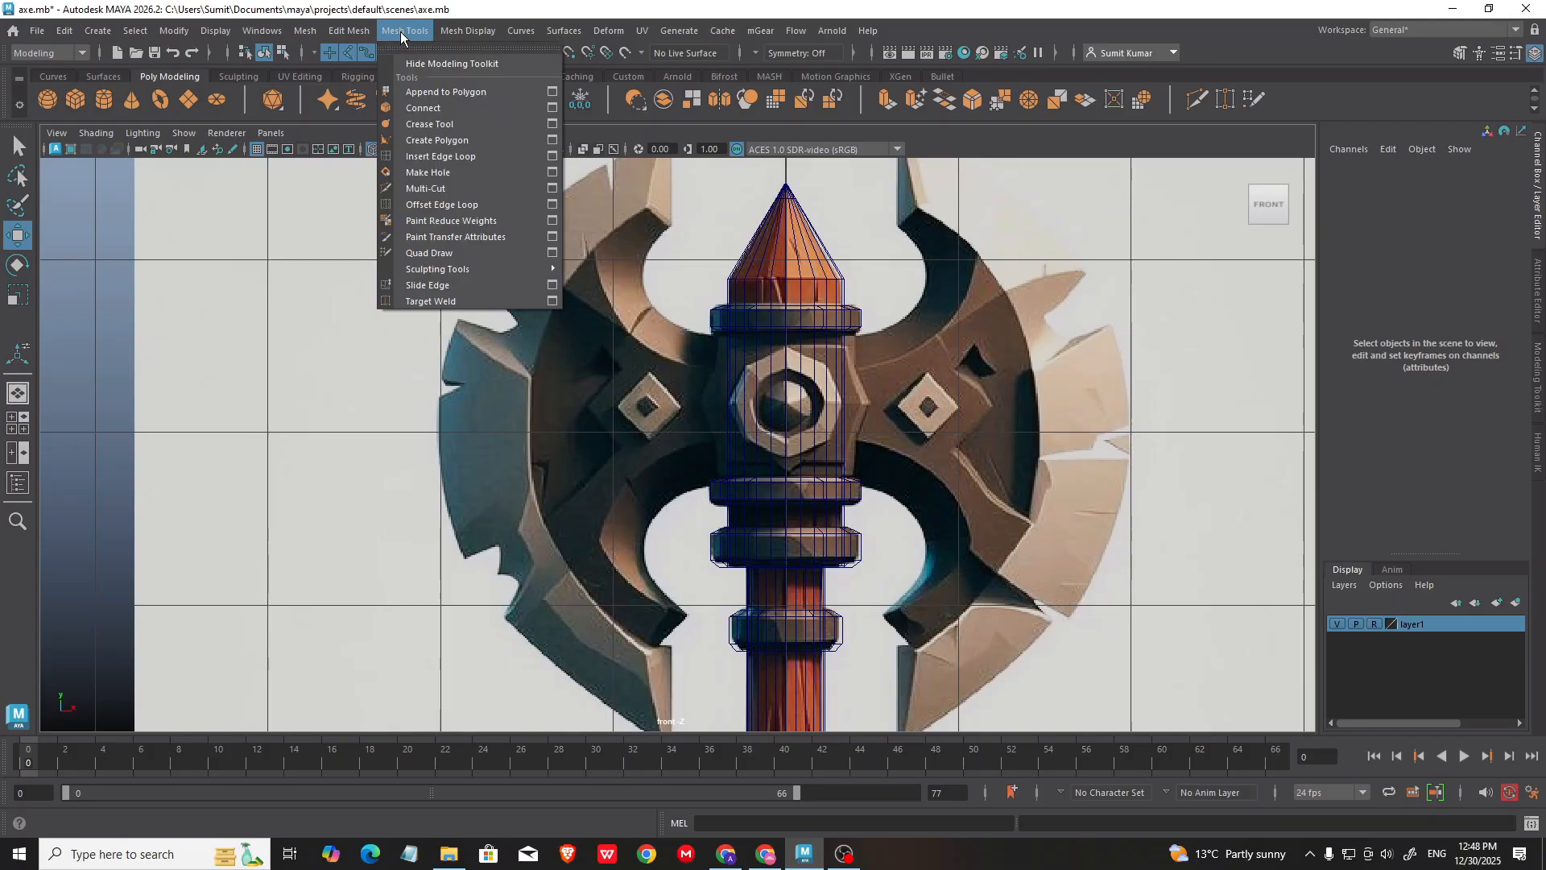
click(451, 139)
scroll(499, 334, up, 3)
scroll(768, 347, up, 3)
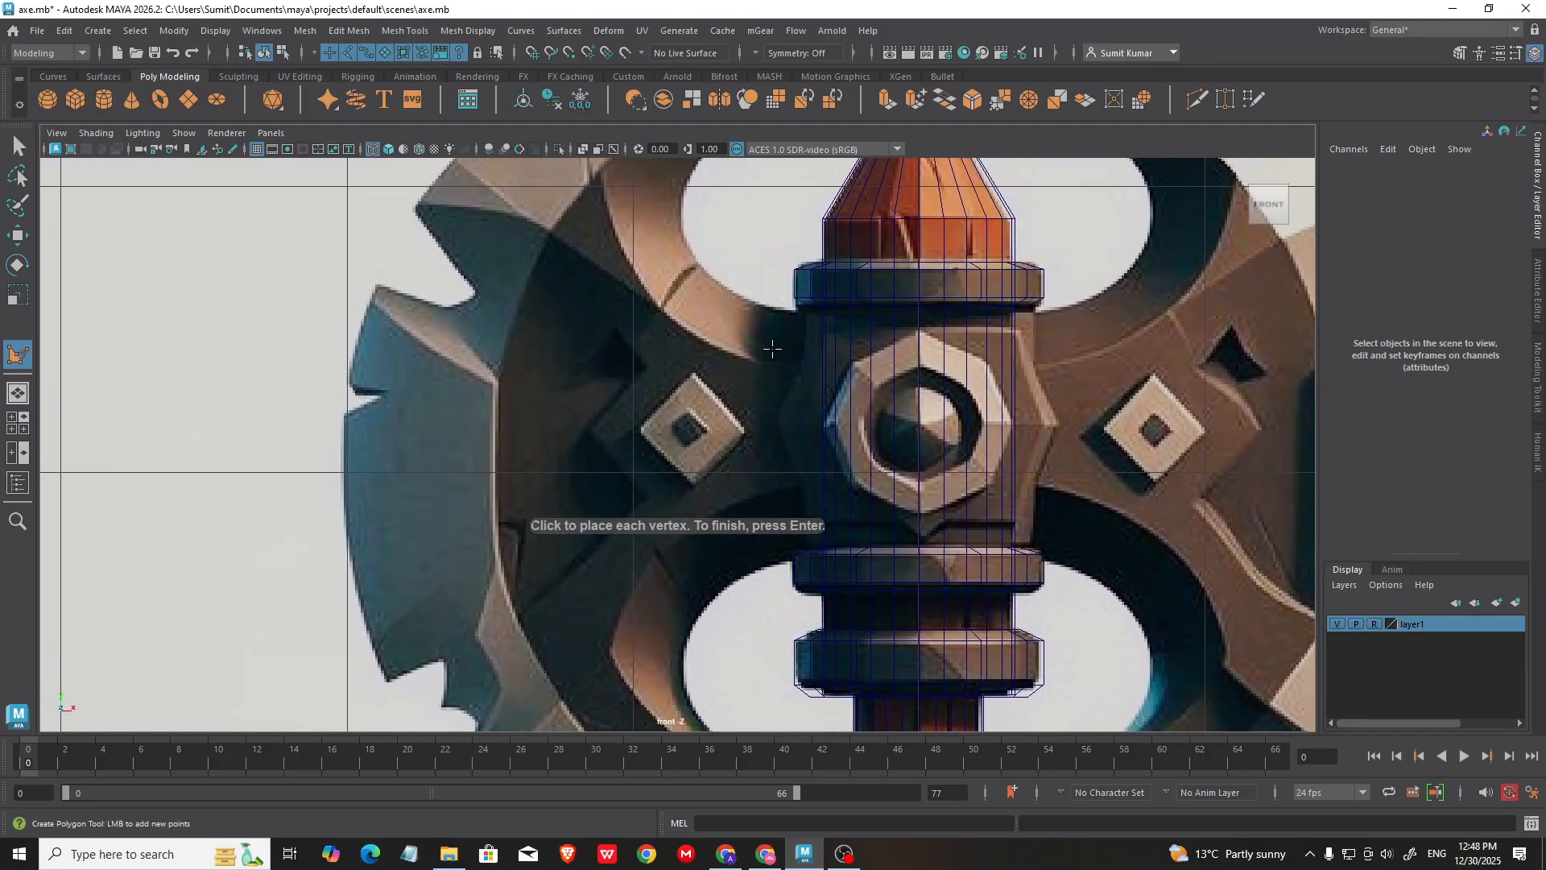
click(810, 363)
scroll(848, 458, up, 1)
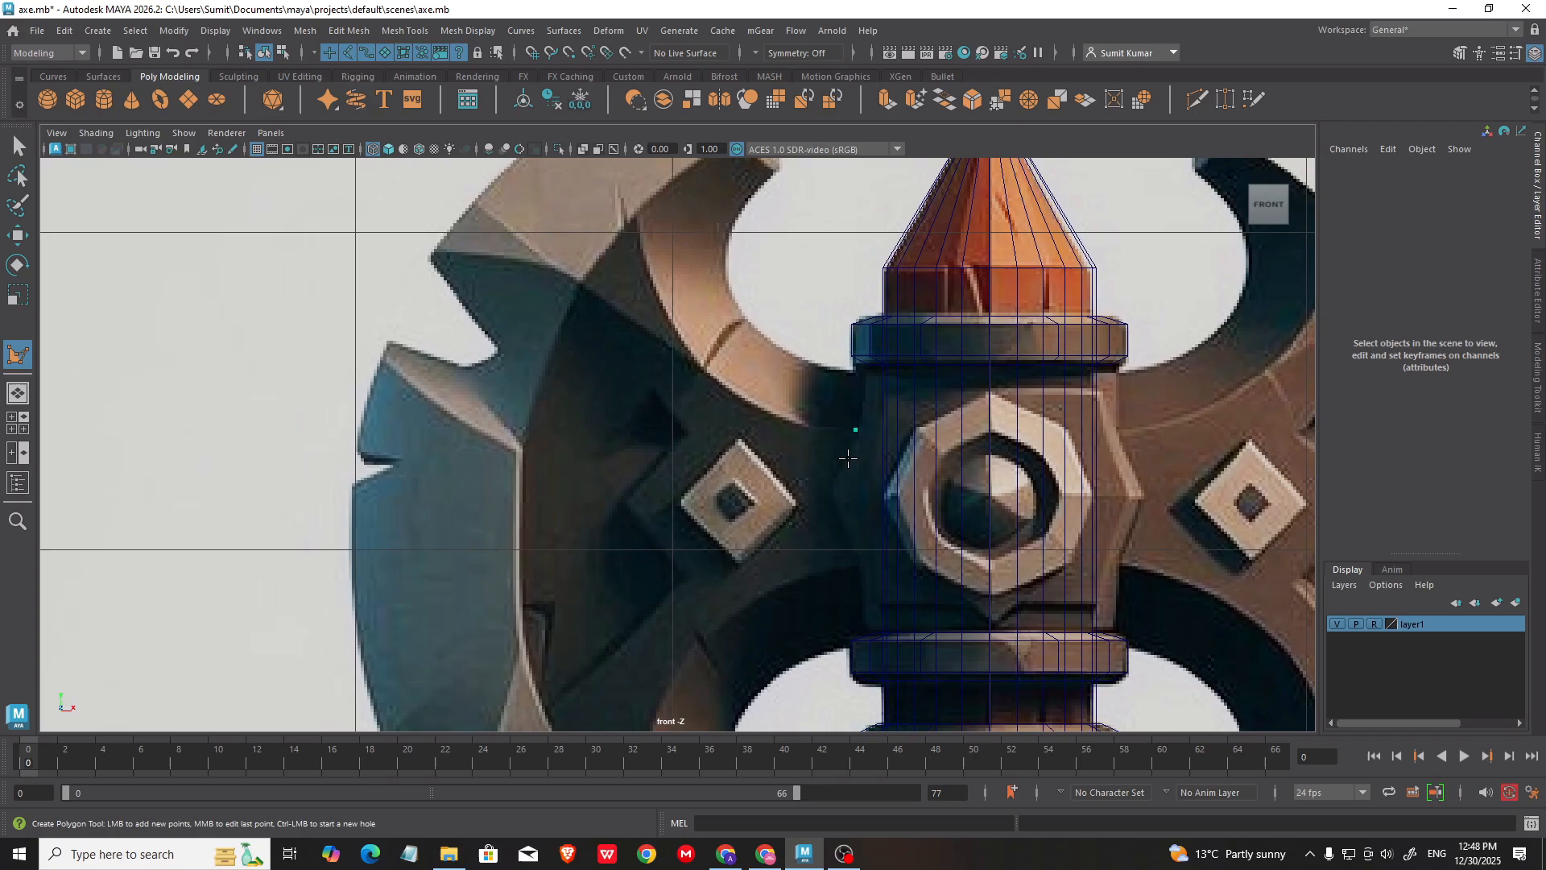
click(731, 391)
alt+middle_drag(687, 369, 686, 427)
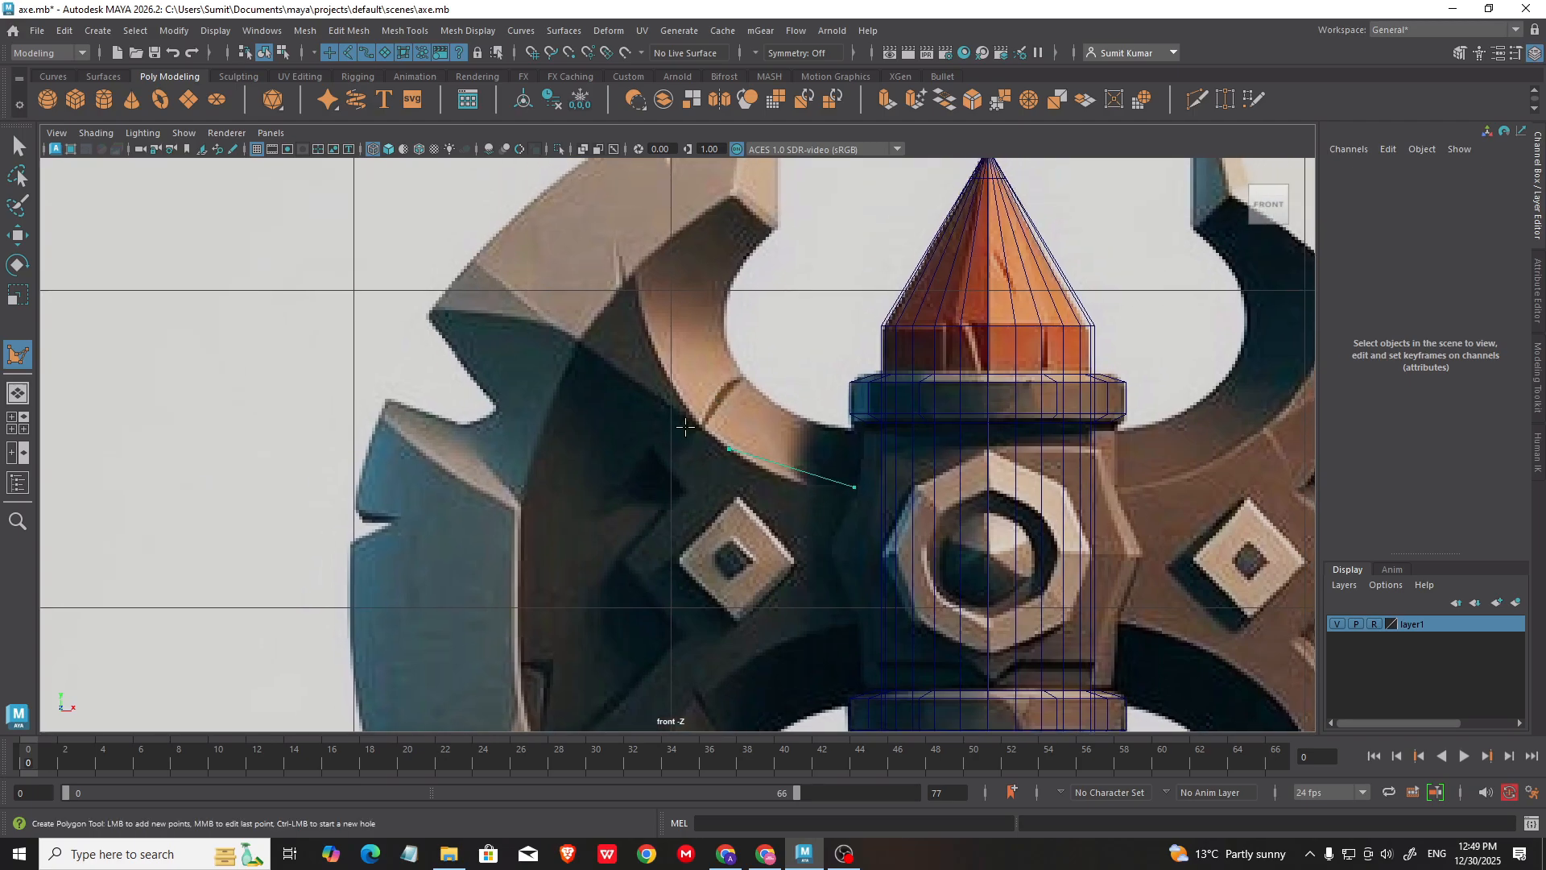
click(664, 369)
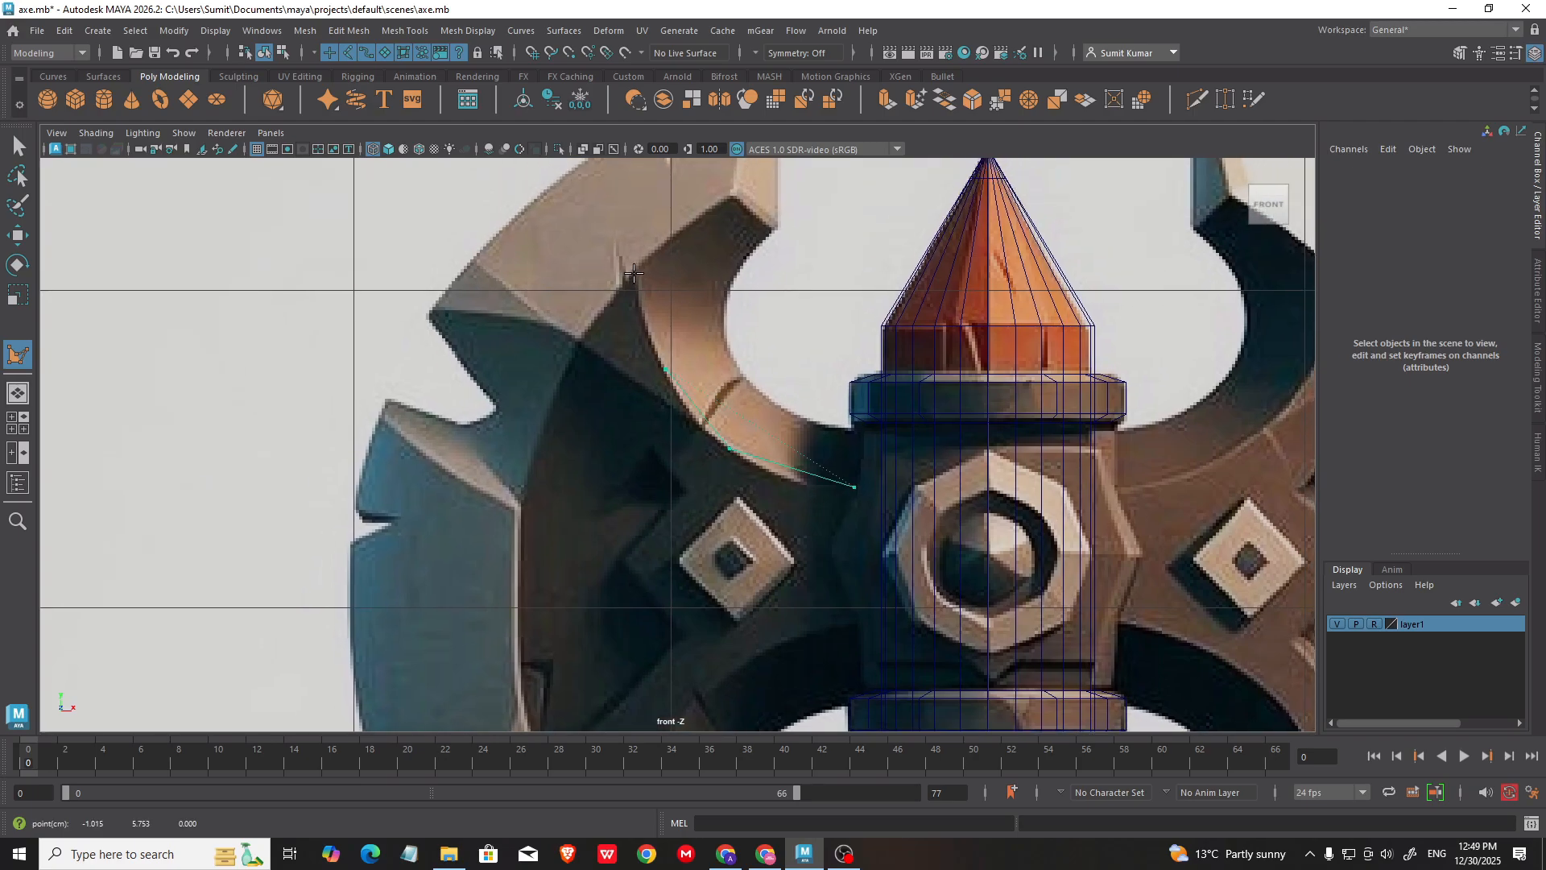
Step: Continue the polygon outline down the curved outer border of the left blade's dark section, next to the cutting edge
alt+middle_drag(544, 533, 604, 379)
click(634, 299)
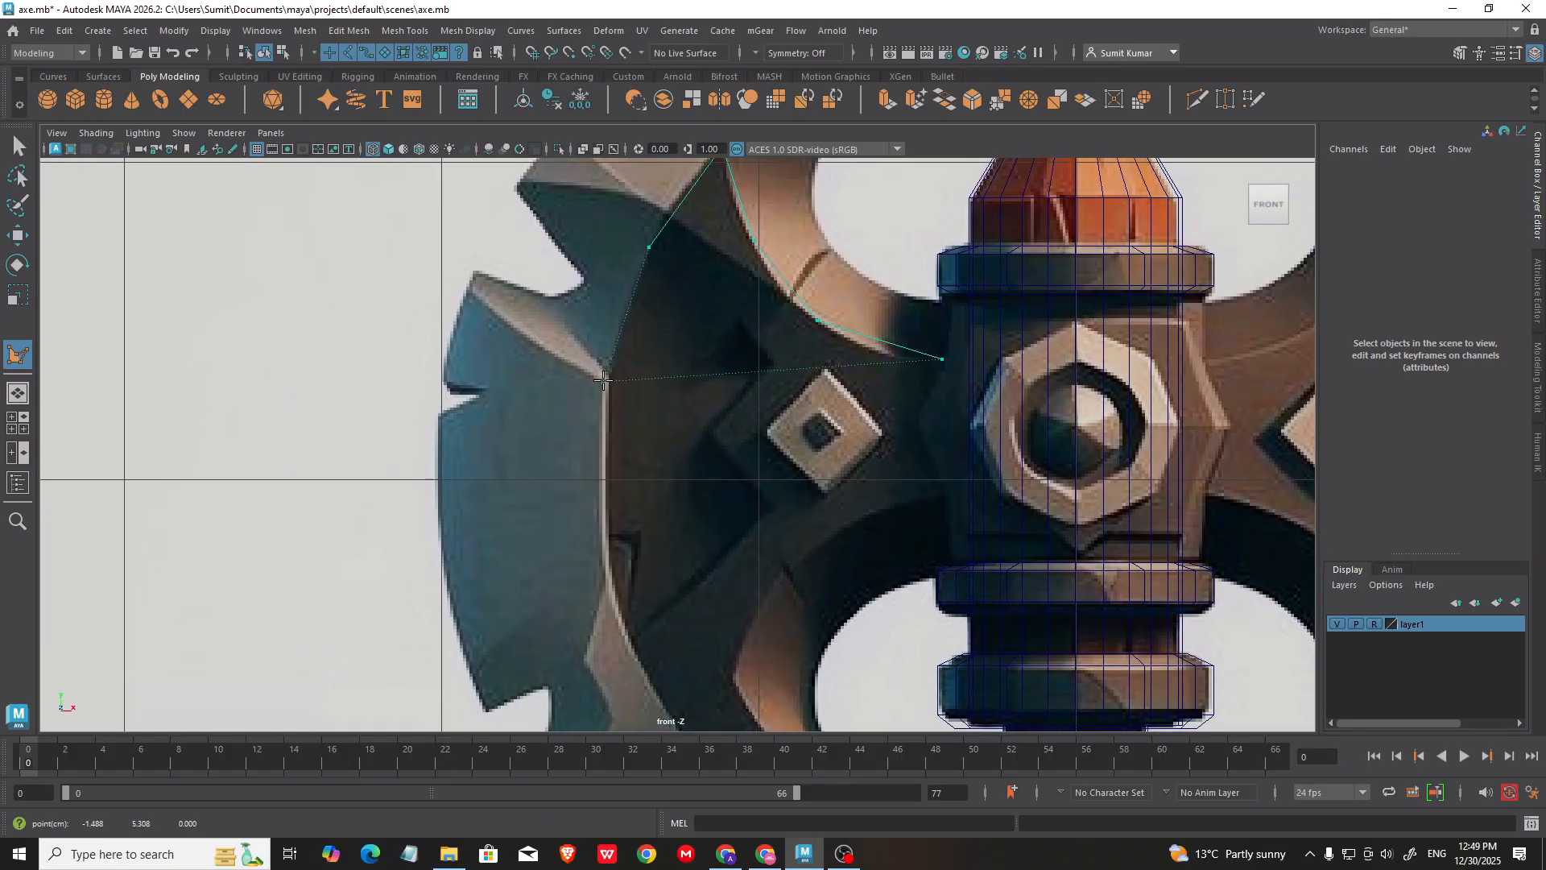
alt+middle_drag(598, 433, 606, 301)
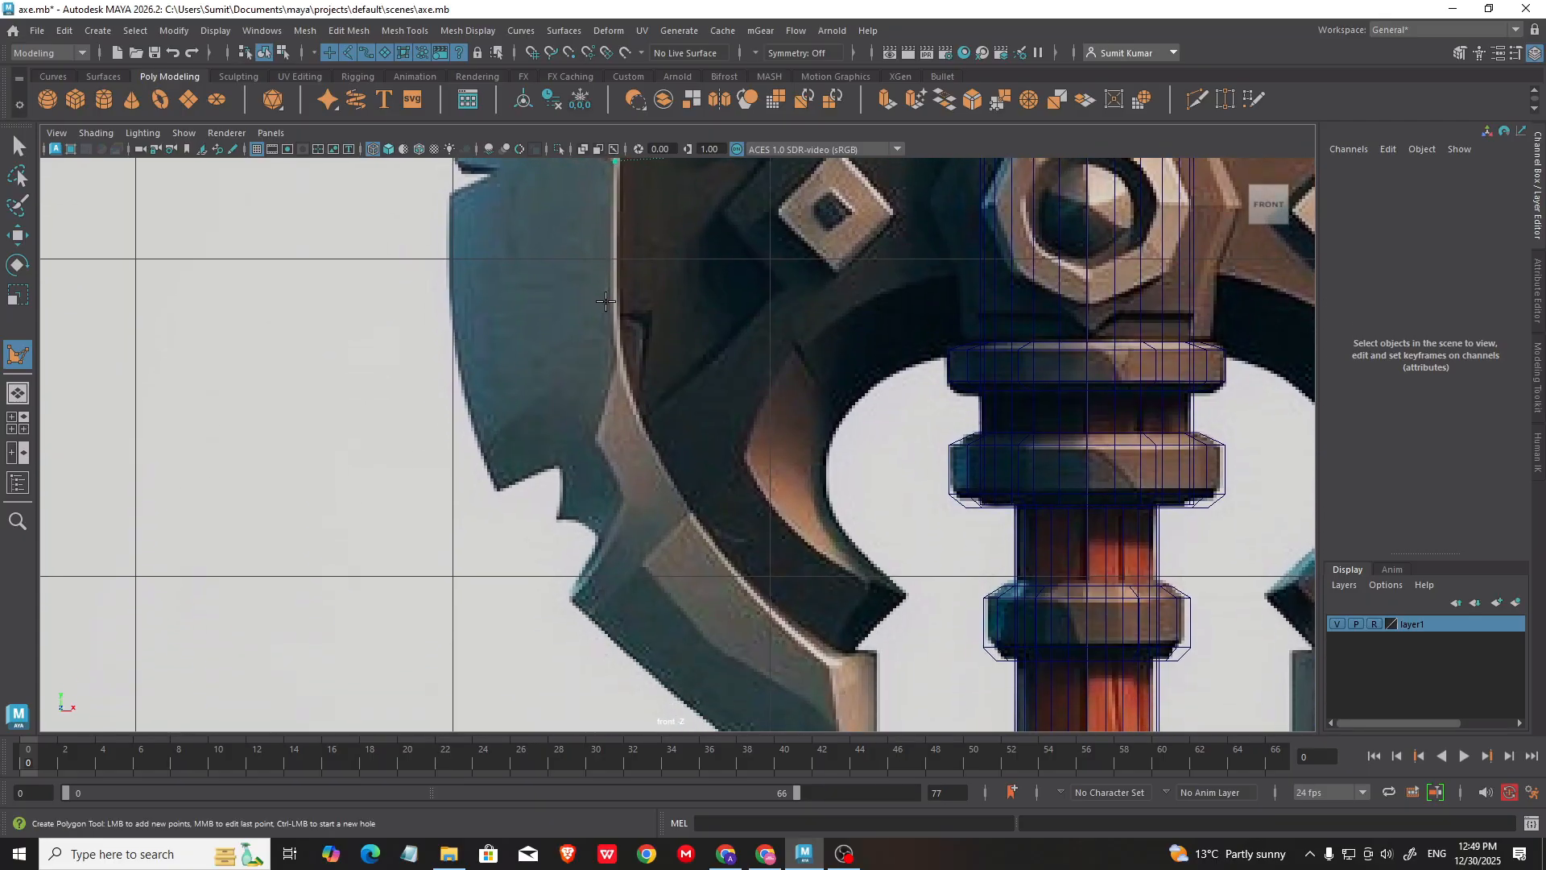
click(614, 258)
alt+middle_drag(669, 381, 618, 445)
click(571, 431)
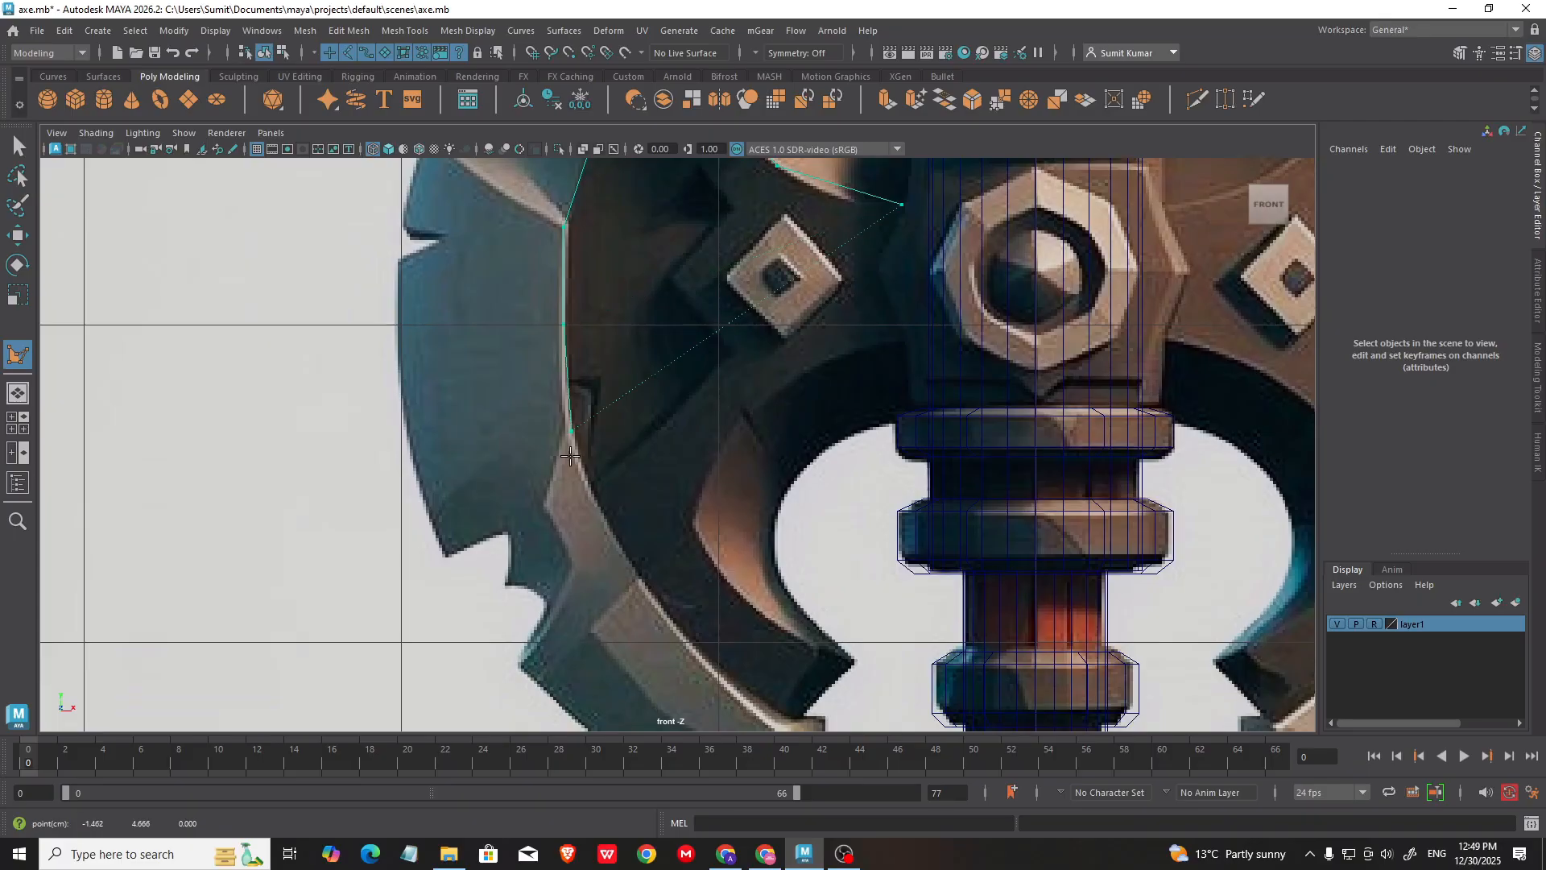
alt+middle_drag(610, 535, 592, 425)
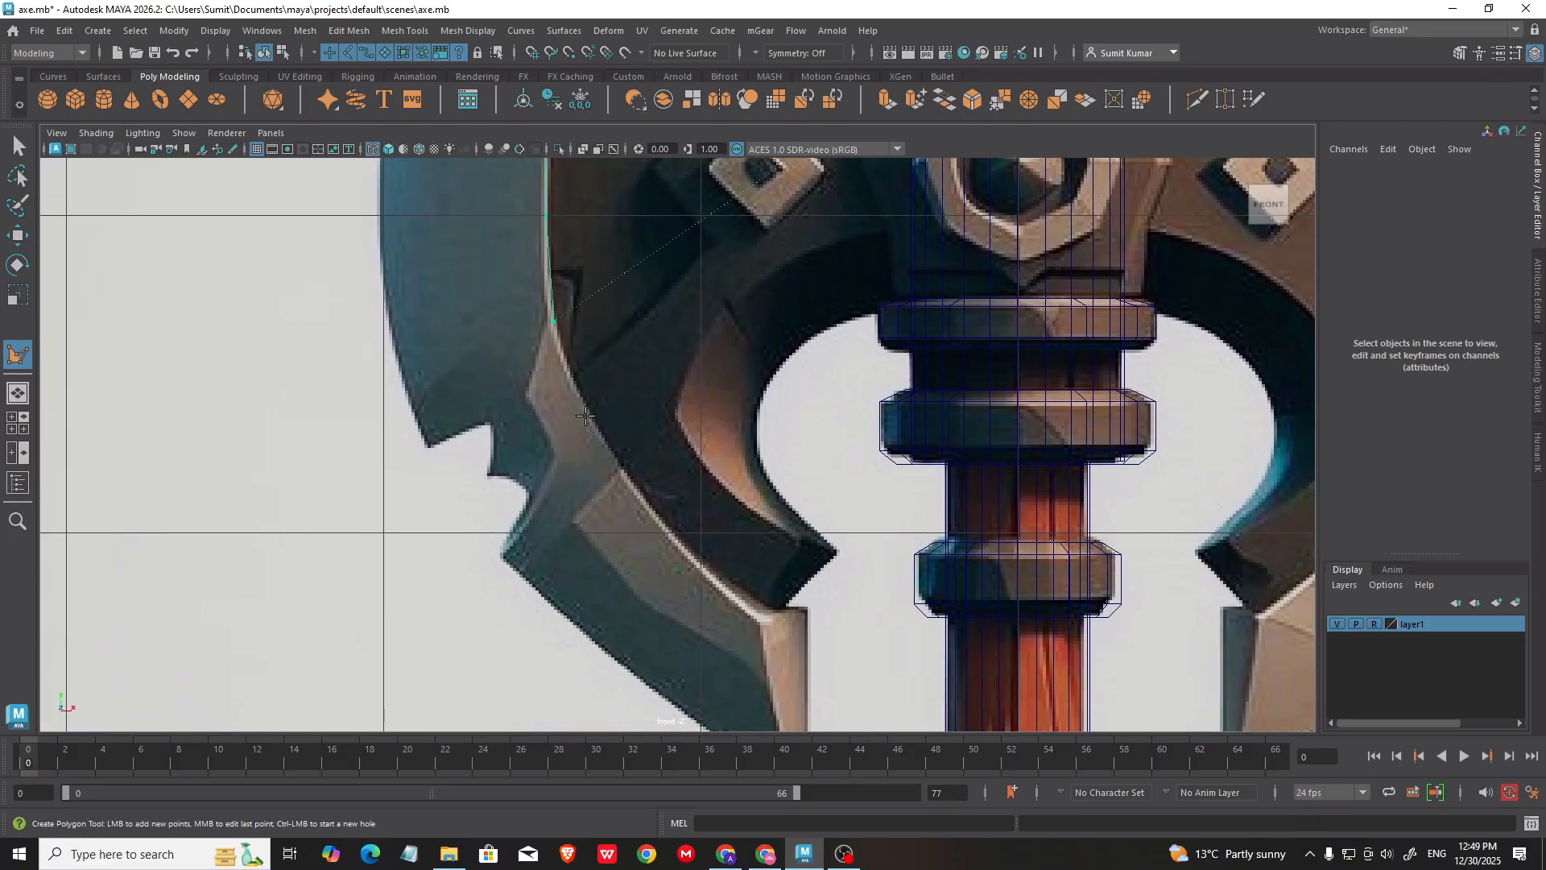
click(642, 501)
Step: Extend the polygon outline to the lower end of the left blade's dark section and around its pointed corner
scroll(644, 503, down, 6)
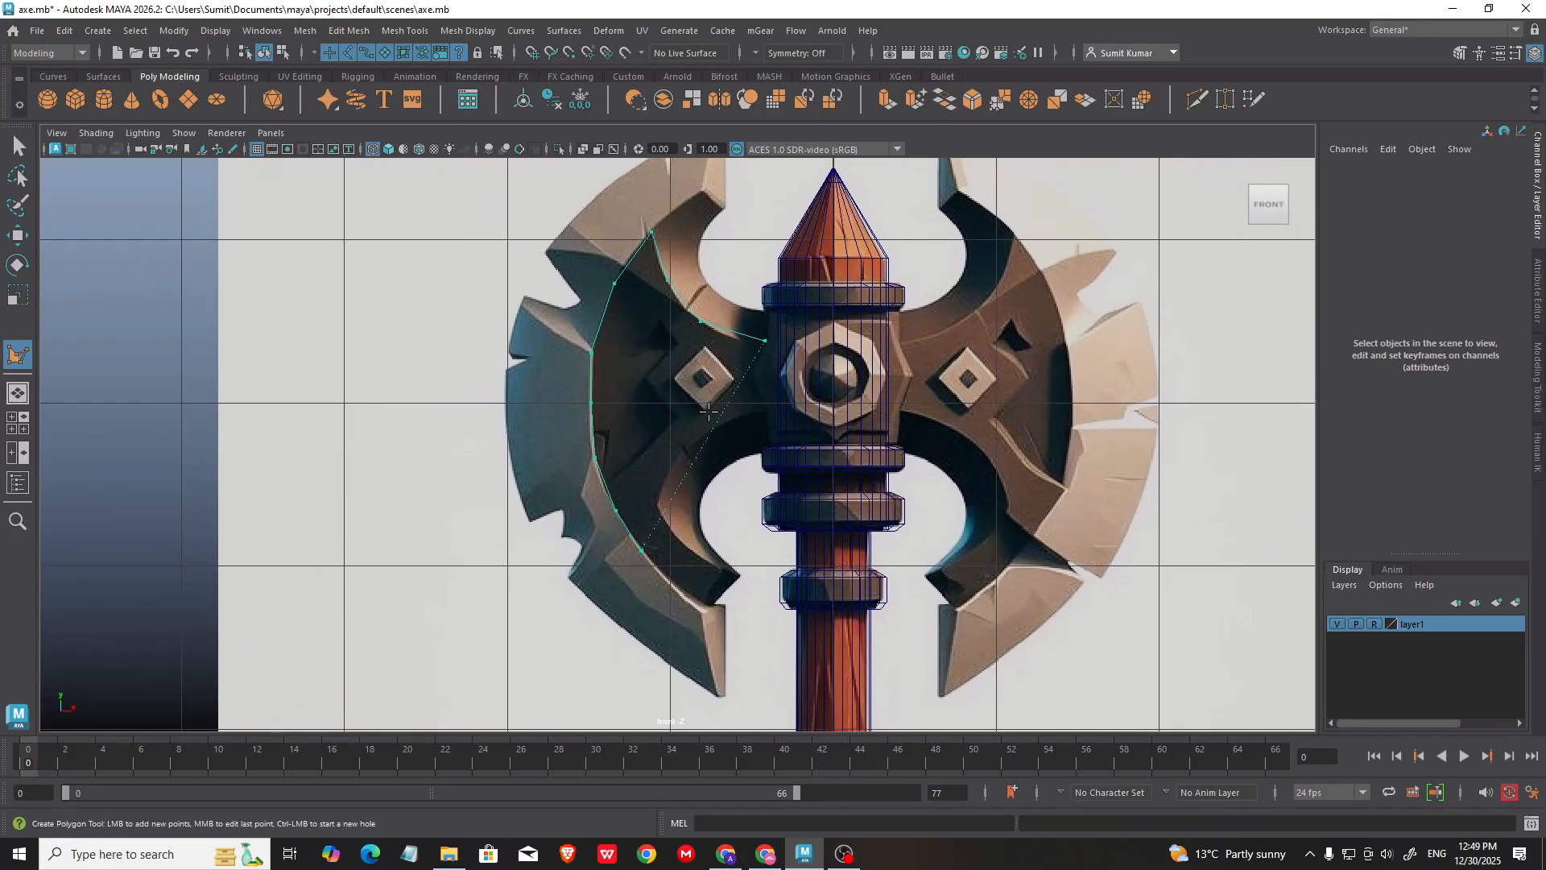
scroll(693, 549, up, 5)
alt+middle_drag(783, 708, 746, 609)
alt+middle_drag(694, 451, 674, 464)
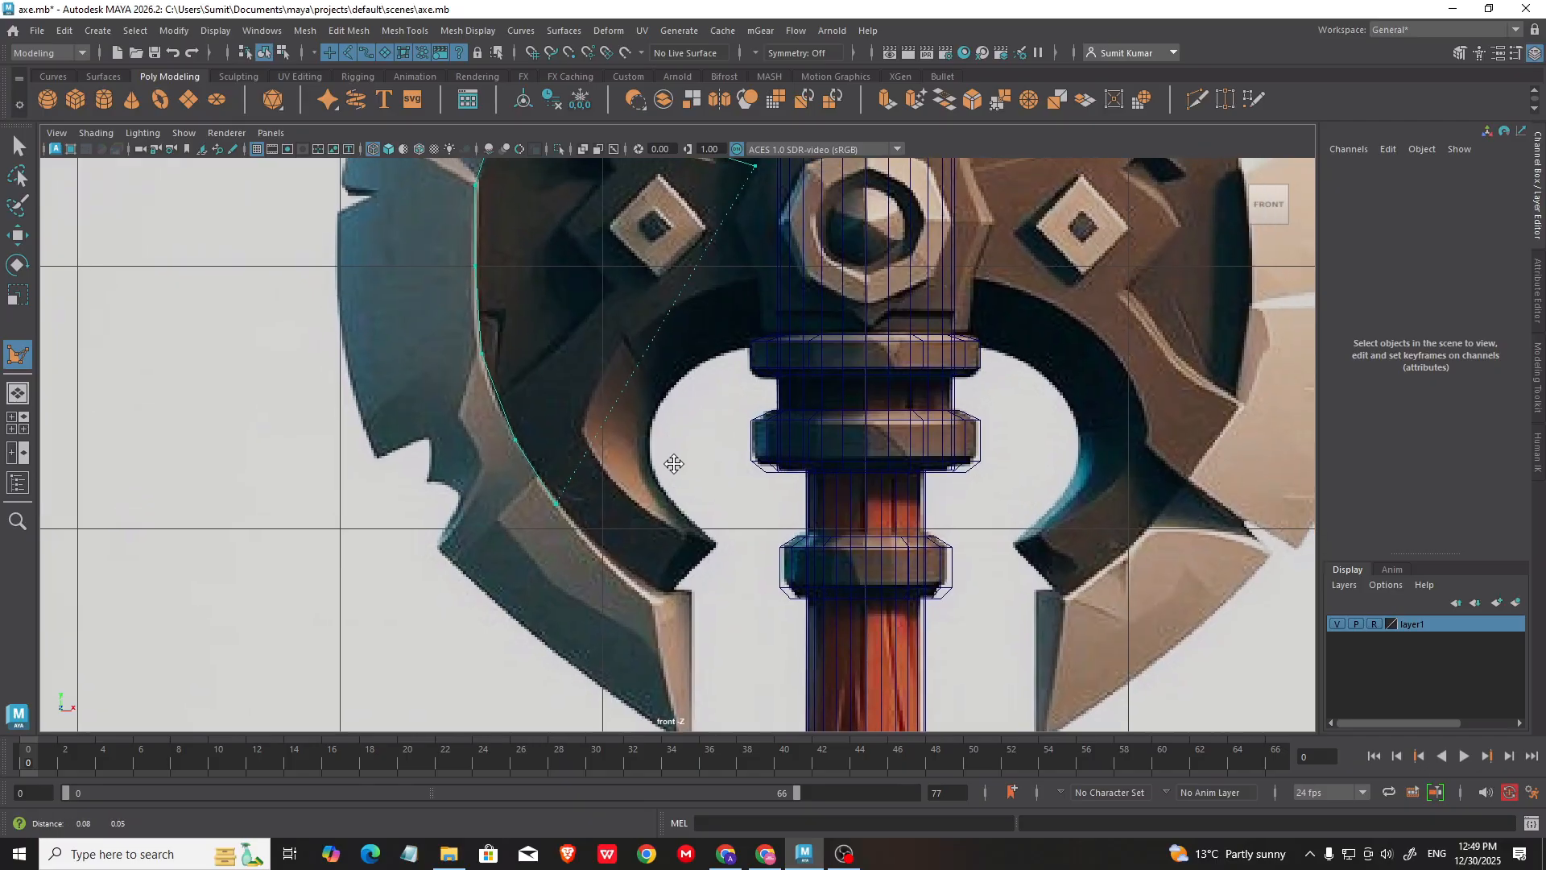
scroll(652, 483, down, 5)
scroll(644, 463, up, 4)
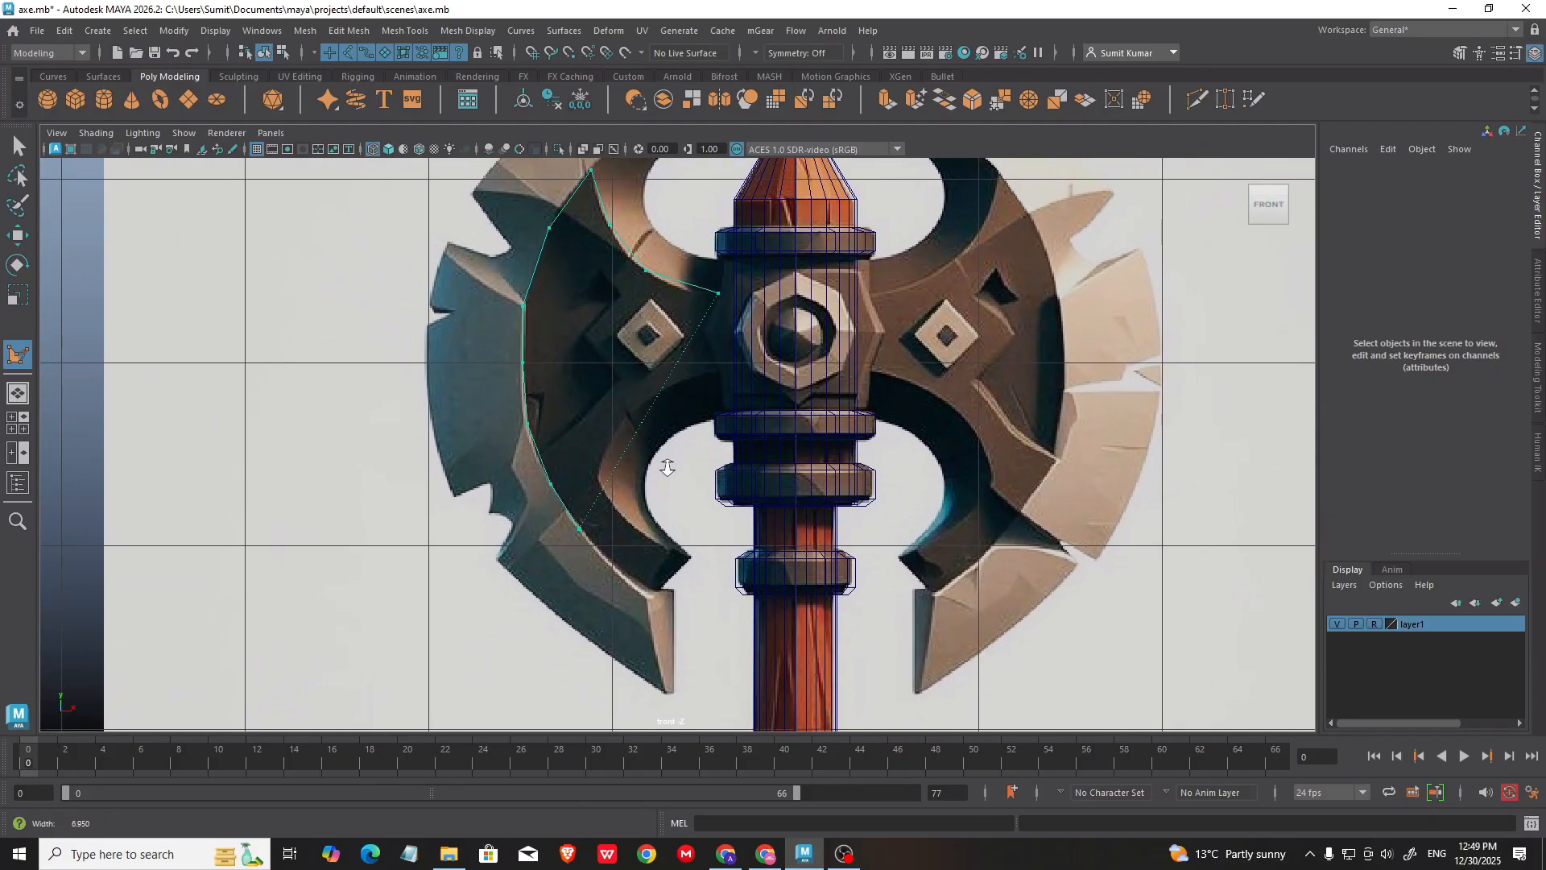
scroll(652, 504, down, 5)
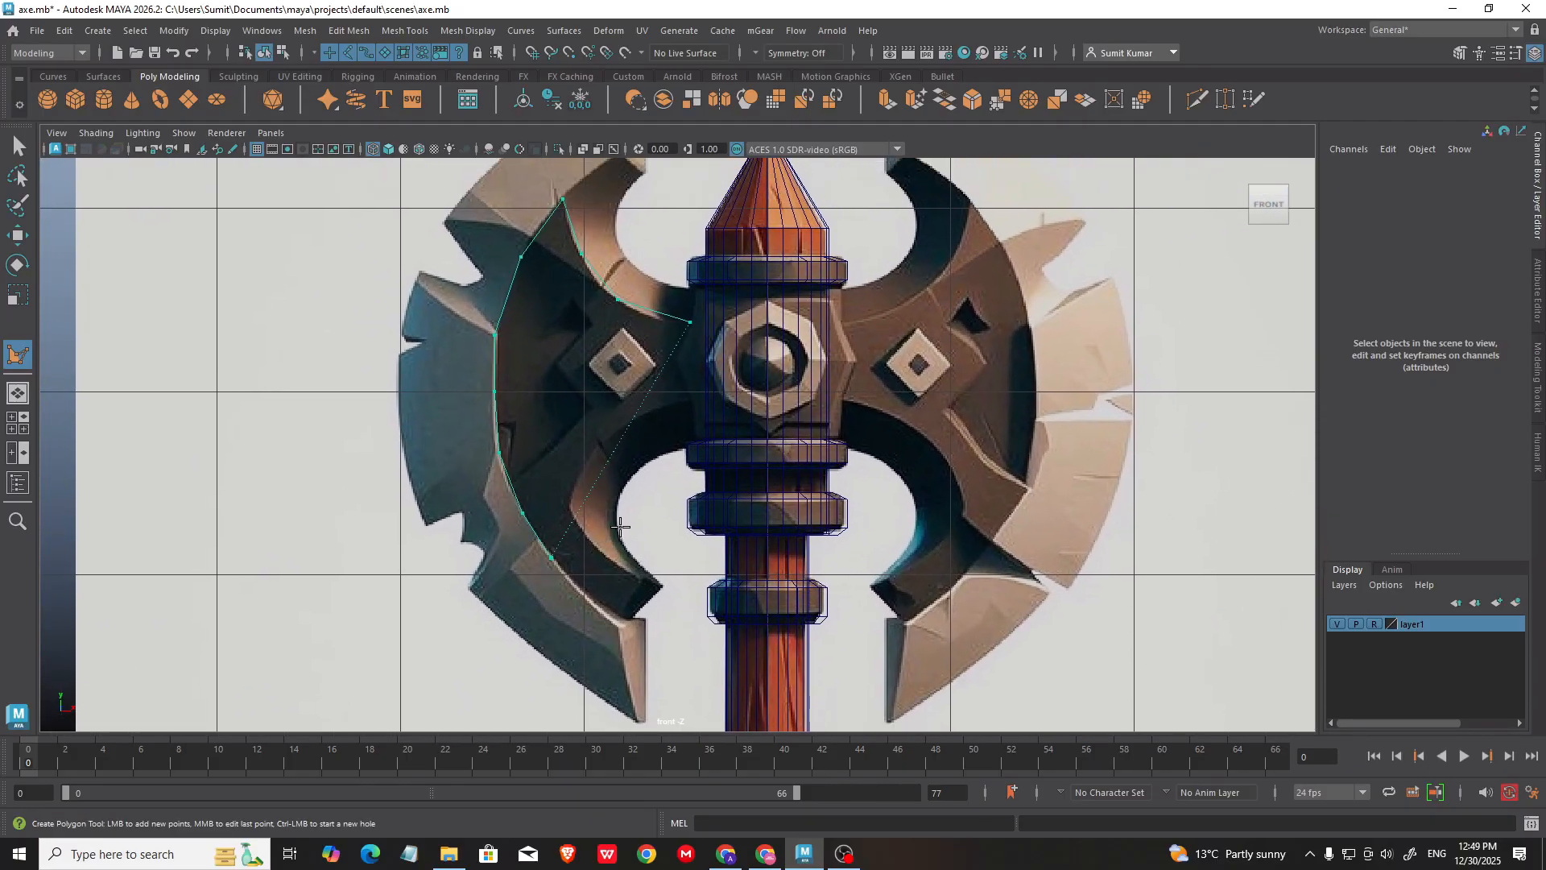
scroll(596, 535, up, 4)
alt+right_drag(619, 538, 620, 540)
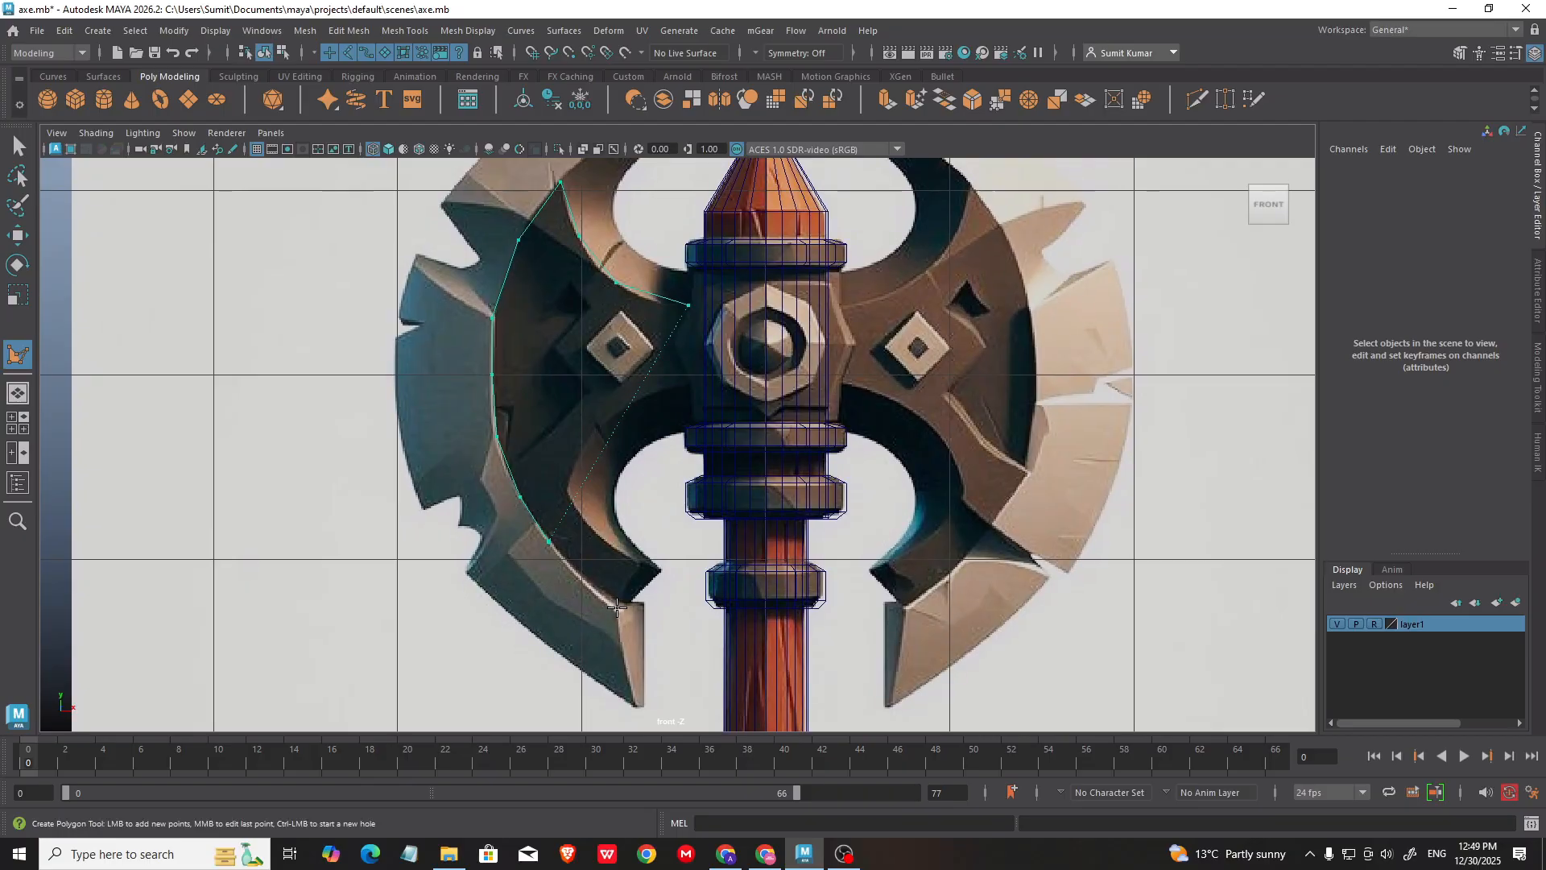
click(618, 608)
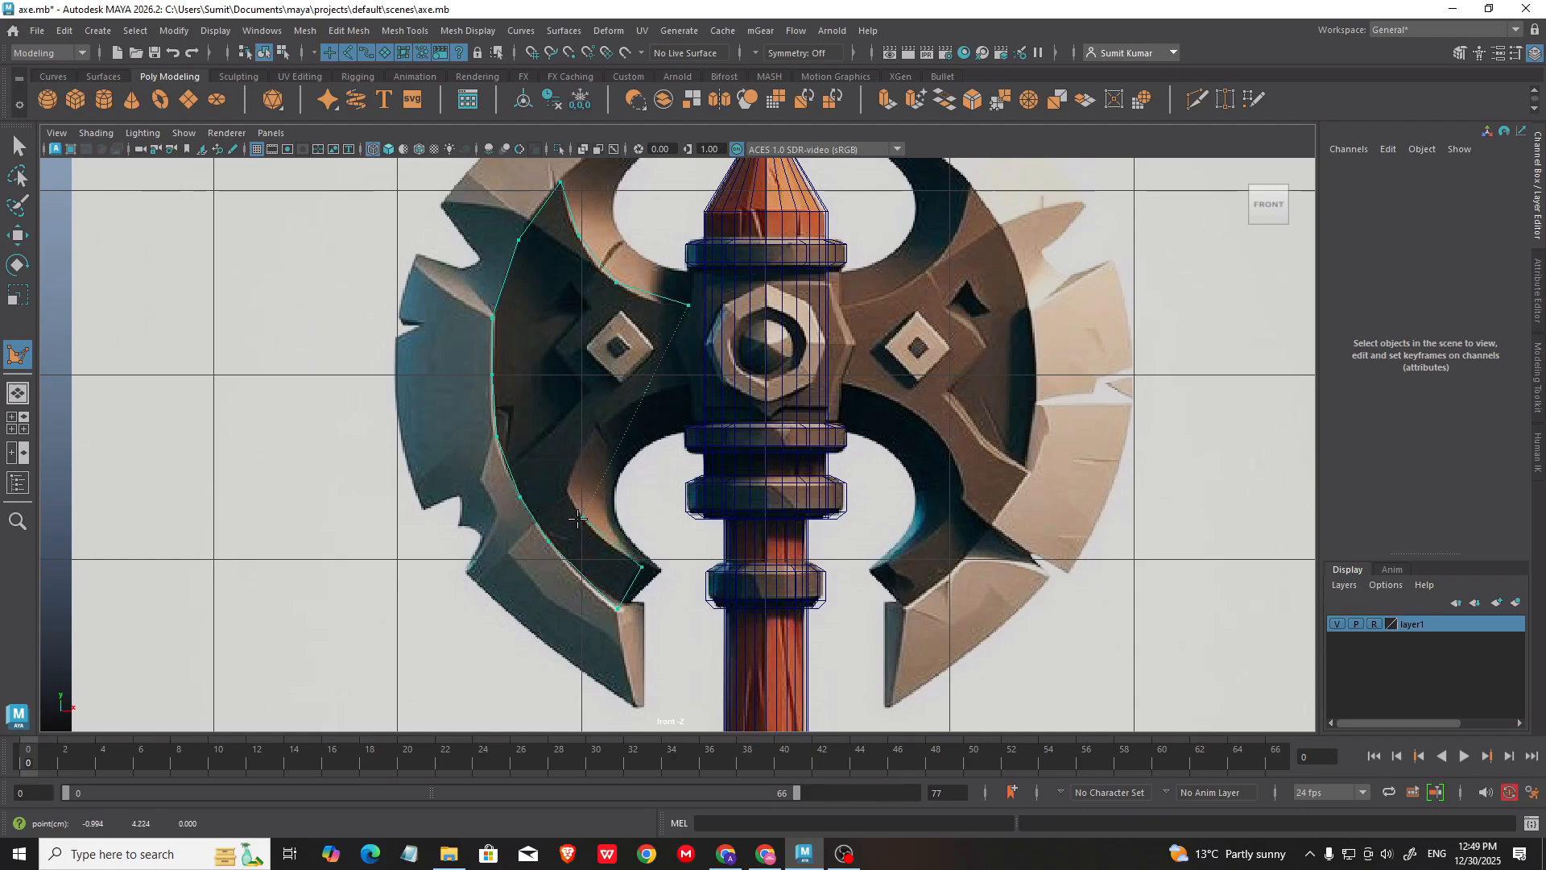
Step: Trace the polygon outline up the left blade's lower inner edge to the axe head and complete the face
scroll(559, 537, down, 4)
scroll(582, 611, up, 5)
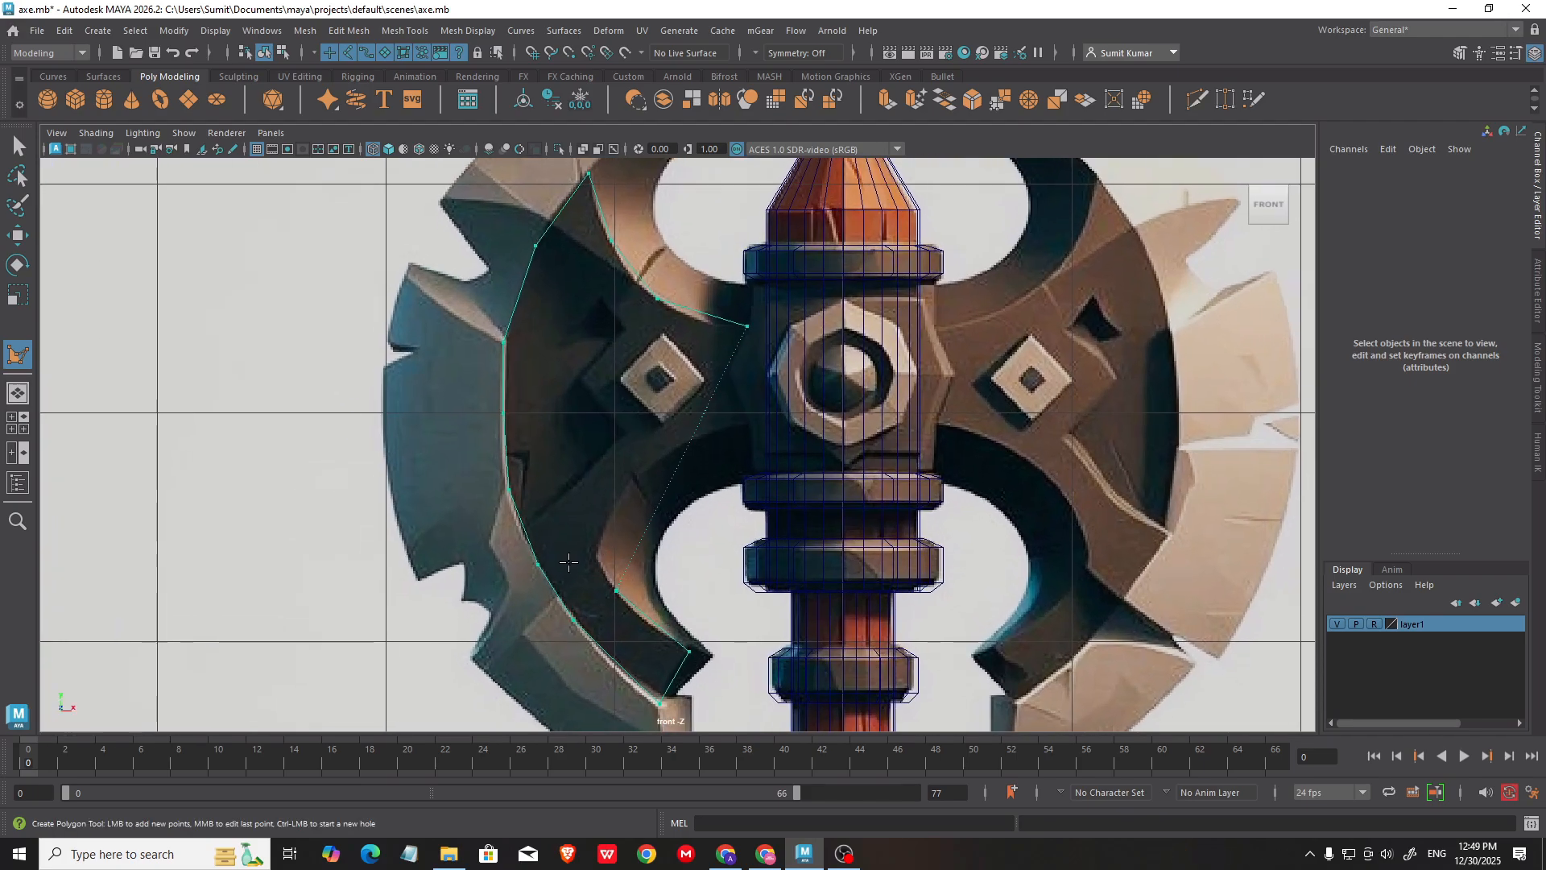
click(596, 555)
alt+middle_drag(647, 481, 634, 530)
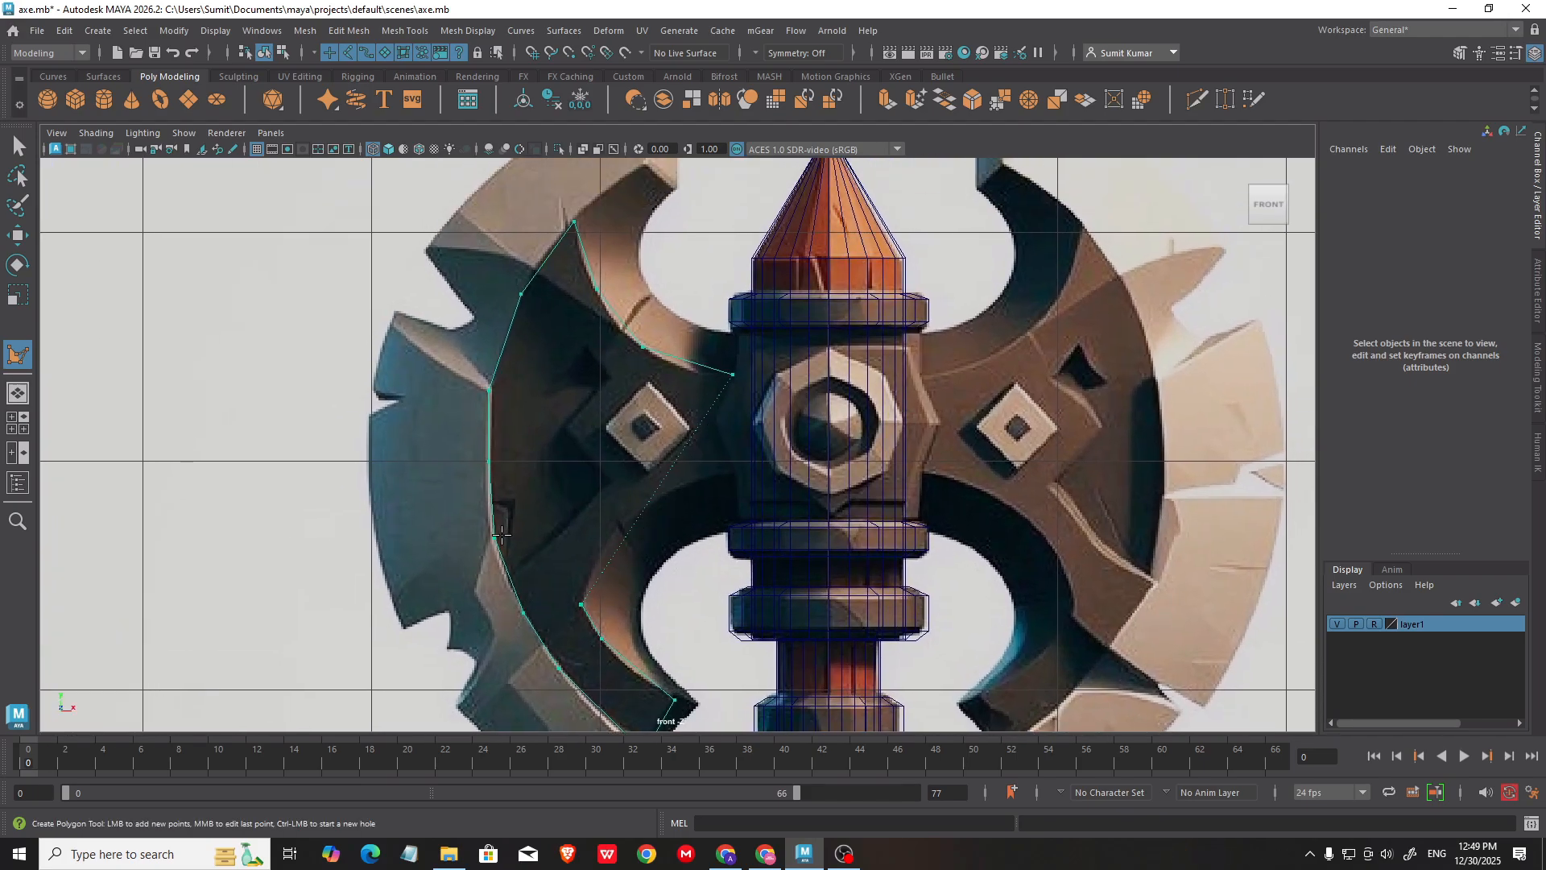
click(617, 522)
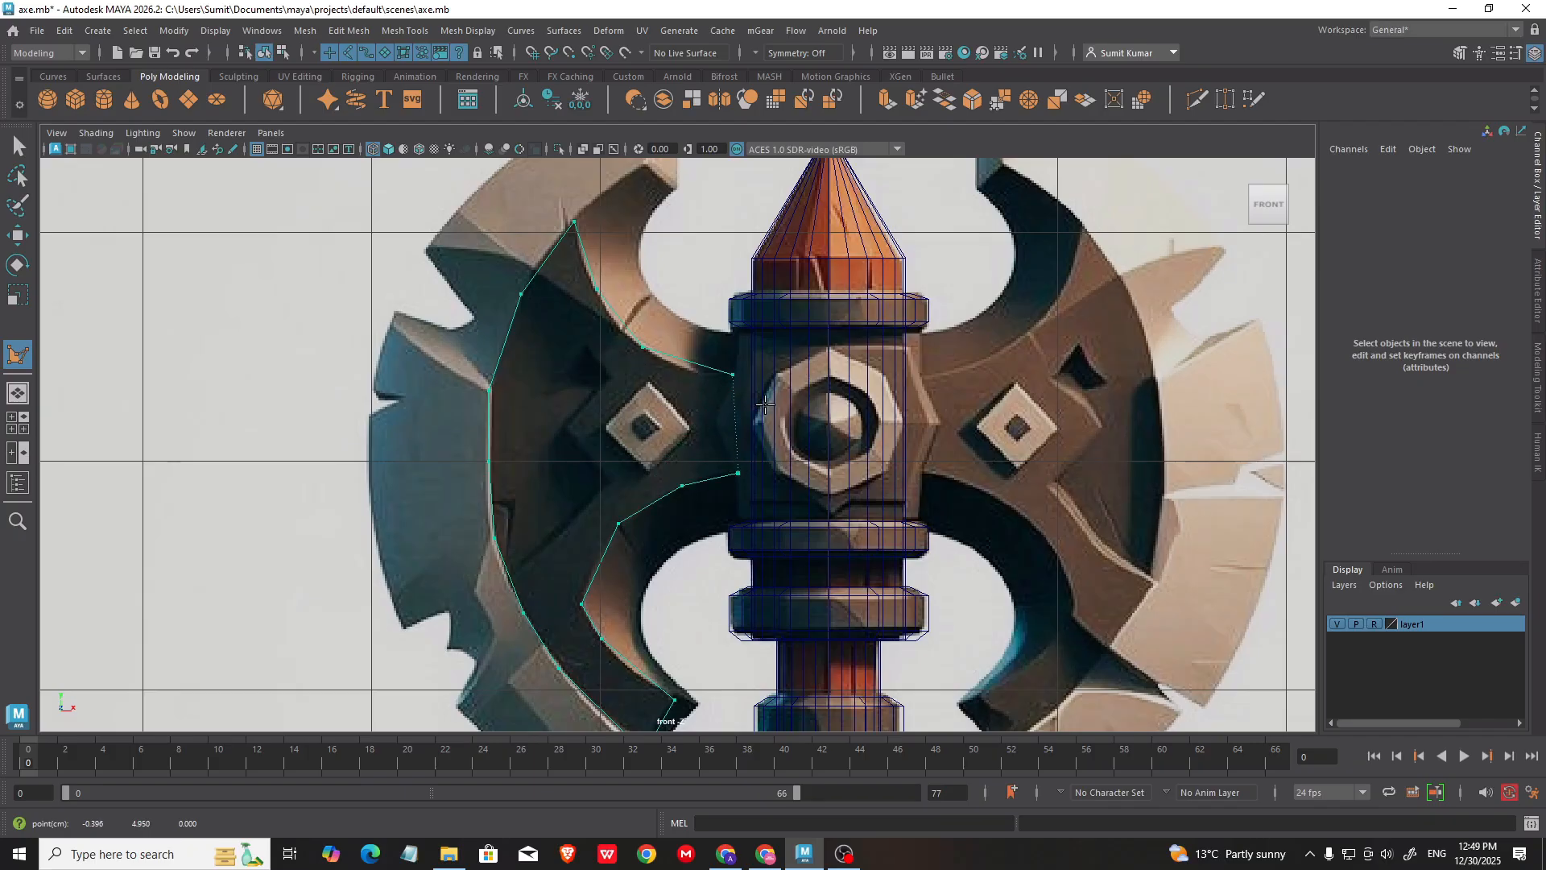
key(Return)
Step: Scale the blade face's two vertices beside the axe head flat along X so they align vertically
alt+middle_drag(694, 413, 717, 439)
scroll(709, 362, up, 1)
key(F9)
scroll(773, 467, up, 2)
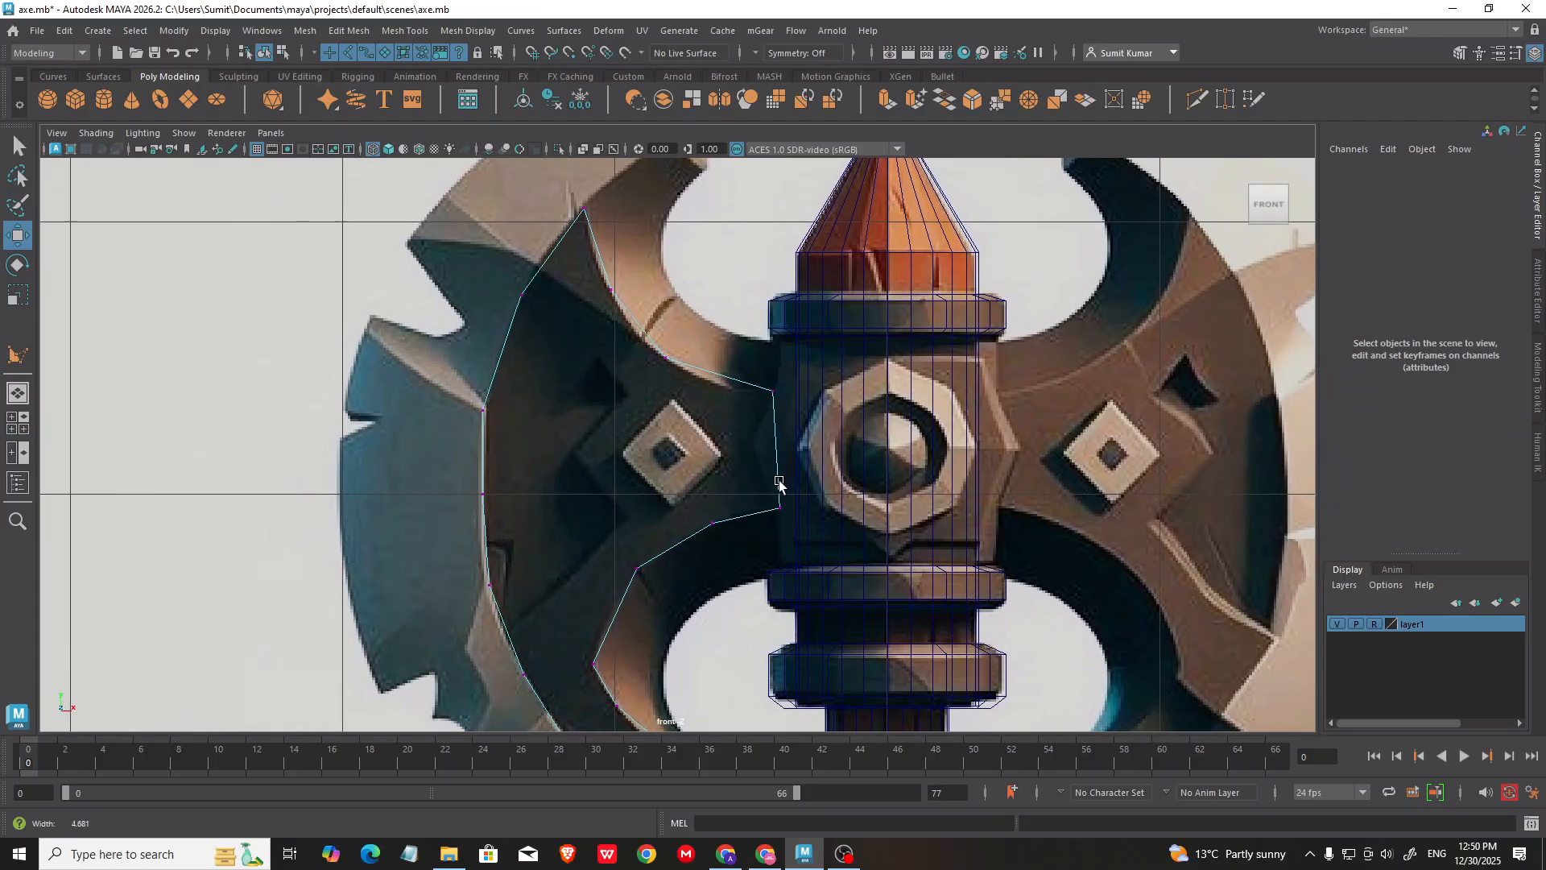
drag(793, 361, 796, 527)
key(r)
drag(849, 450, 364, 442)
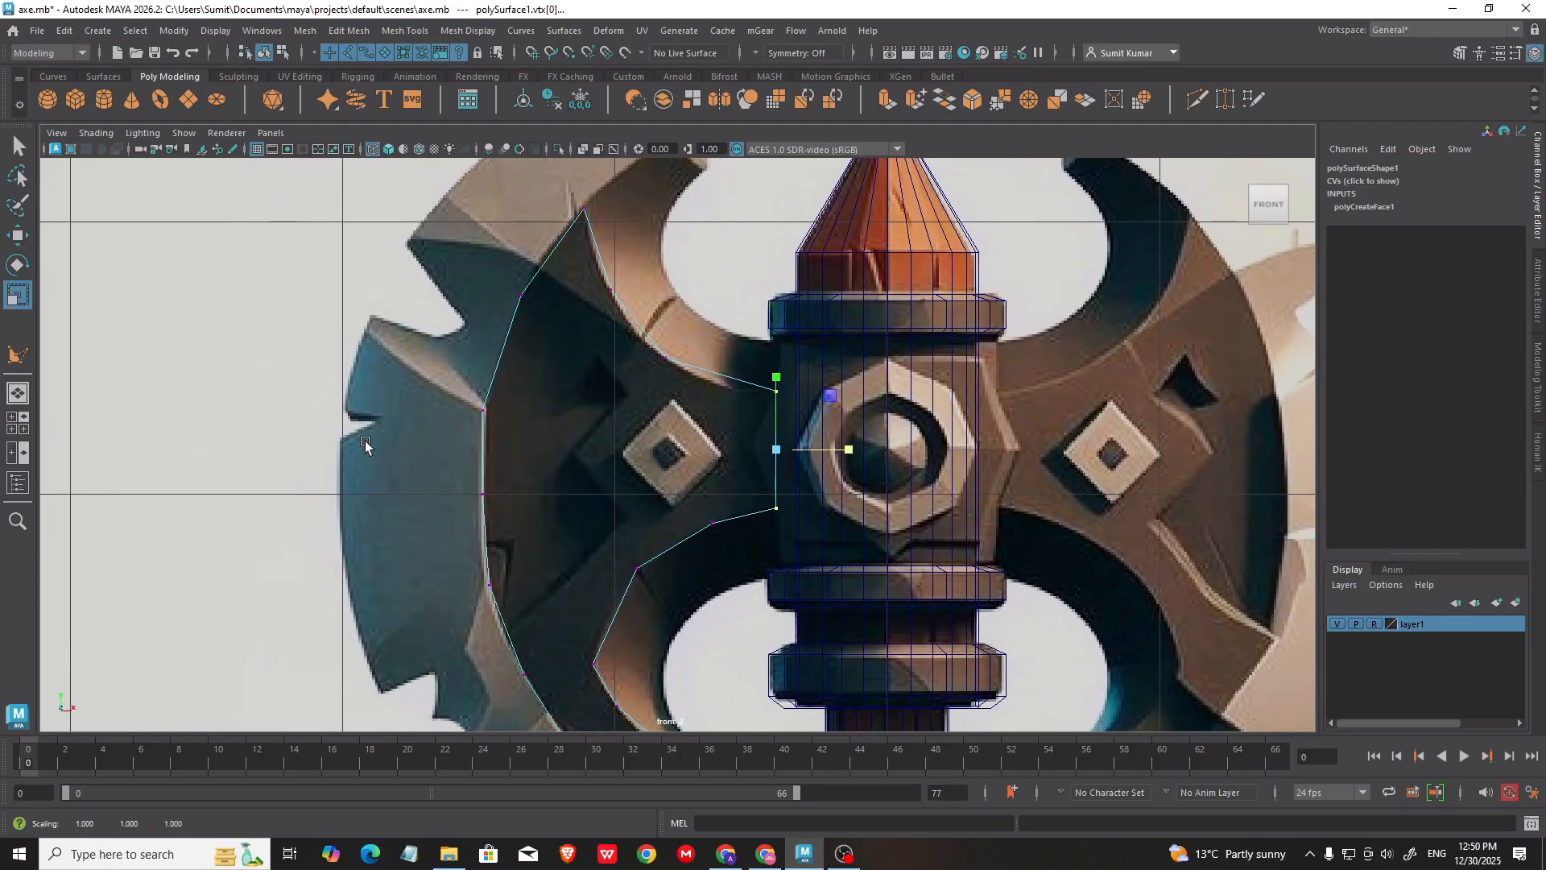
key(w)
click(777, 382)
Step: Connect the upper and lower inner-edge vertices nearest the axe head with a new edge across the blade face
drag(687, 453, 732, 552)
alt+middle_drag(617, 362, 616, 302)
scroll(796, 419, down, 1)
key(F8)
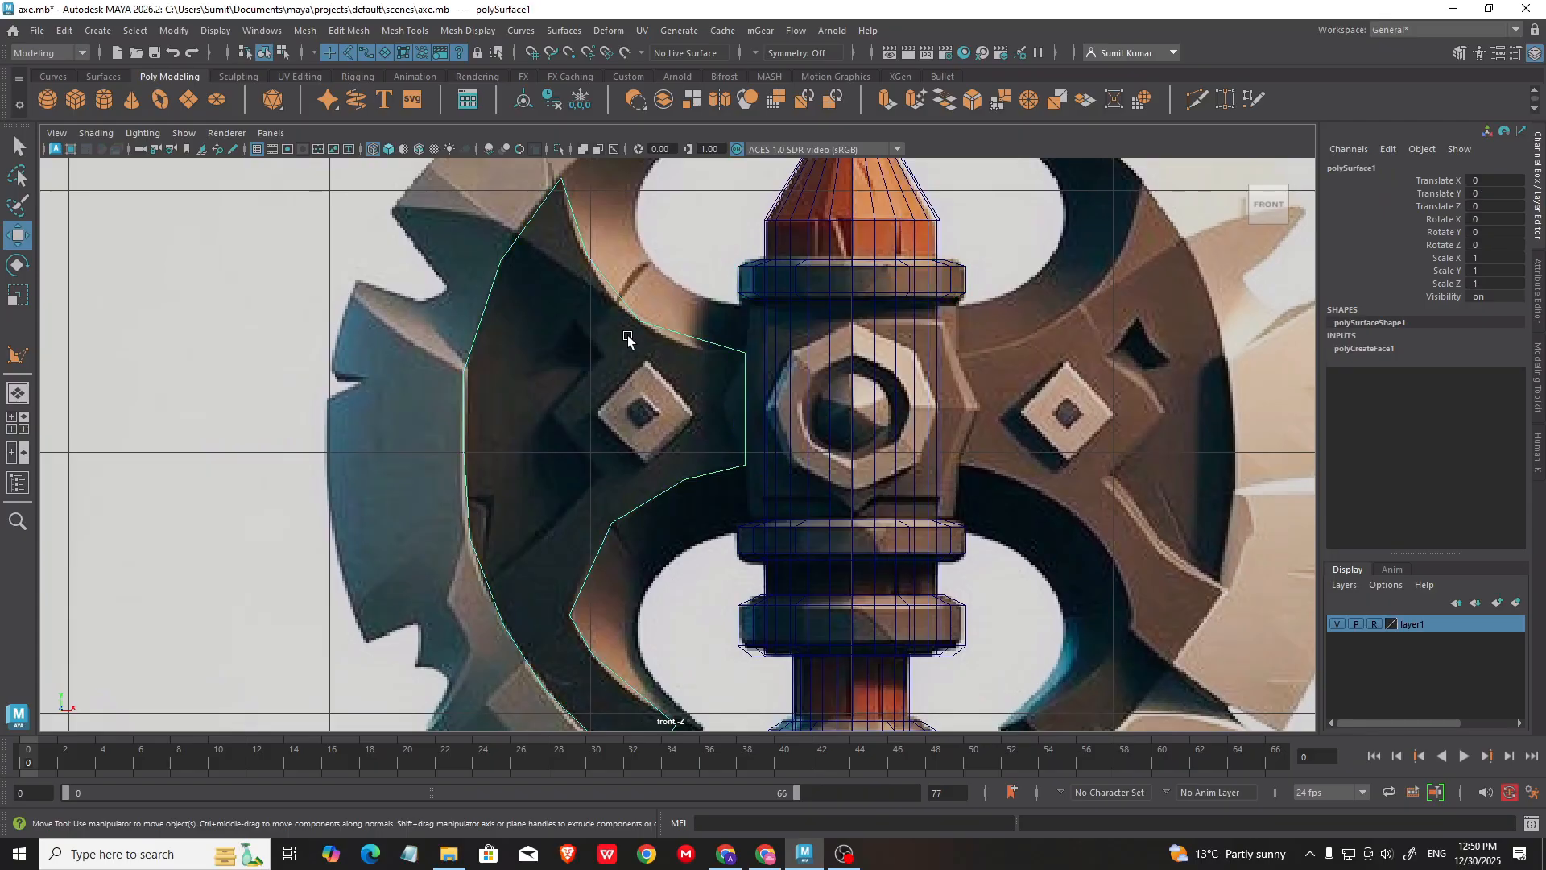
key(F8)
drag(613, 298, 642, 331)
shift+drag(693, 484, 694, 486)
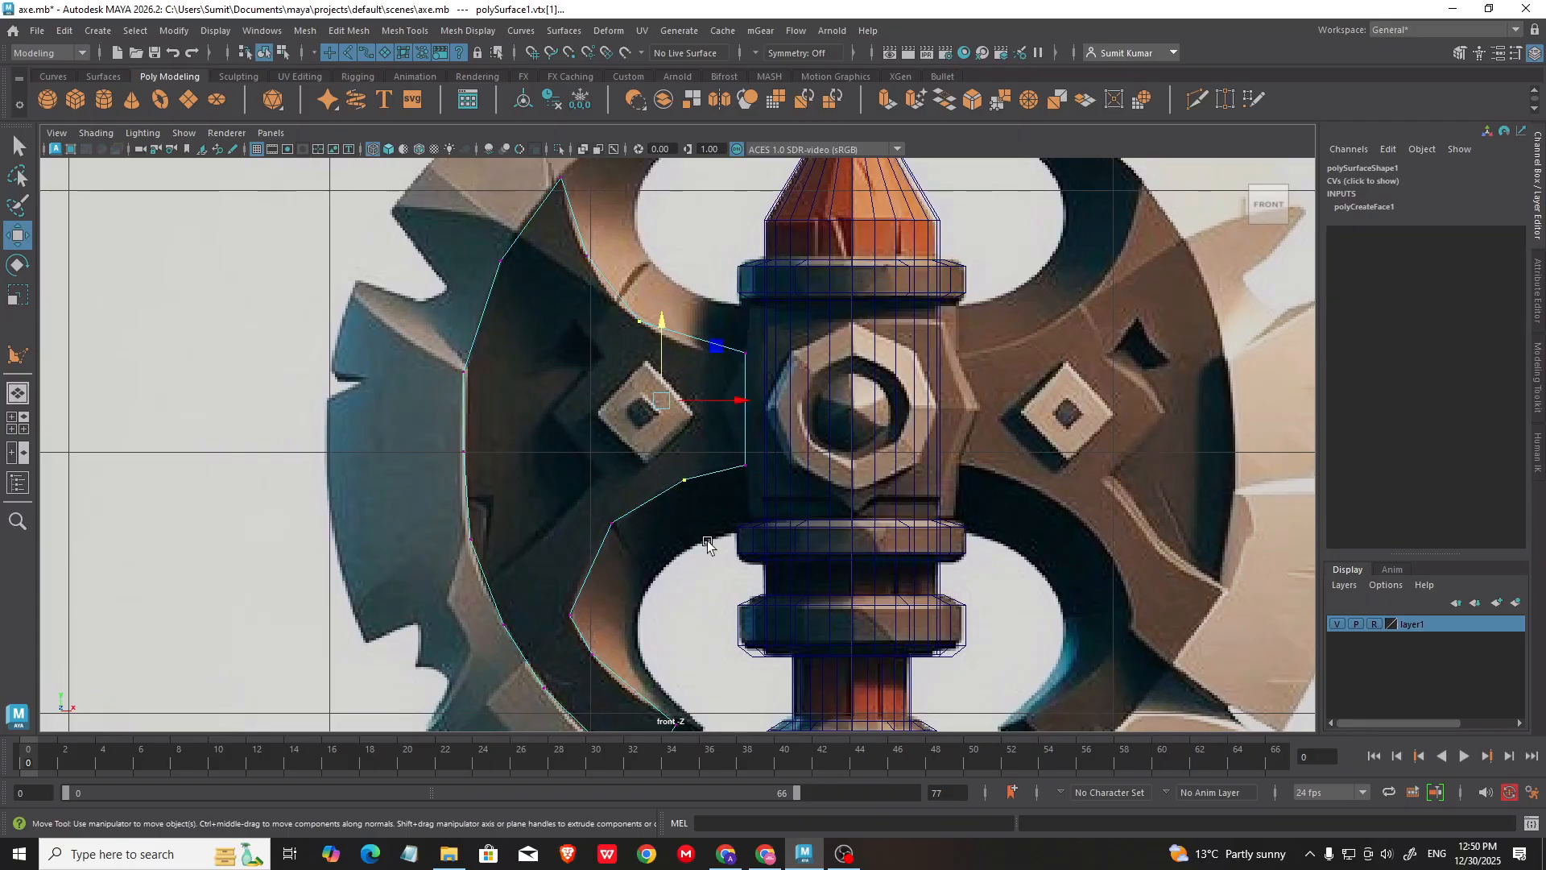
shift+right_drag(659, 274, 641, 376)
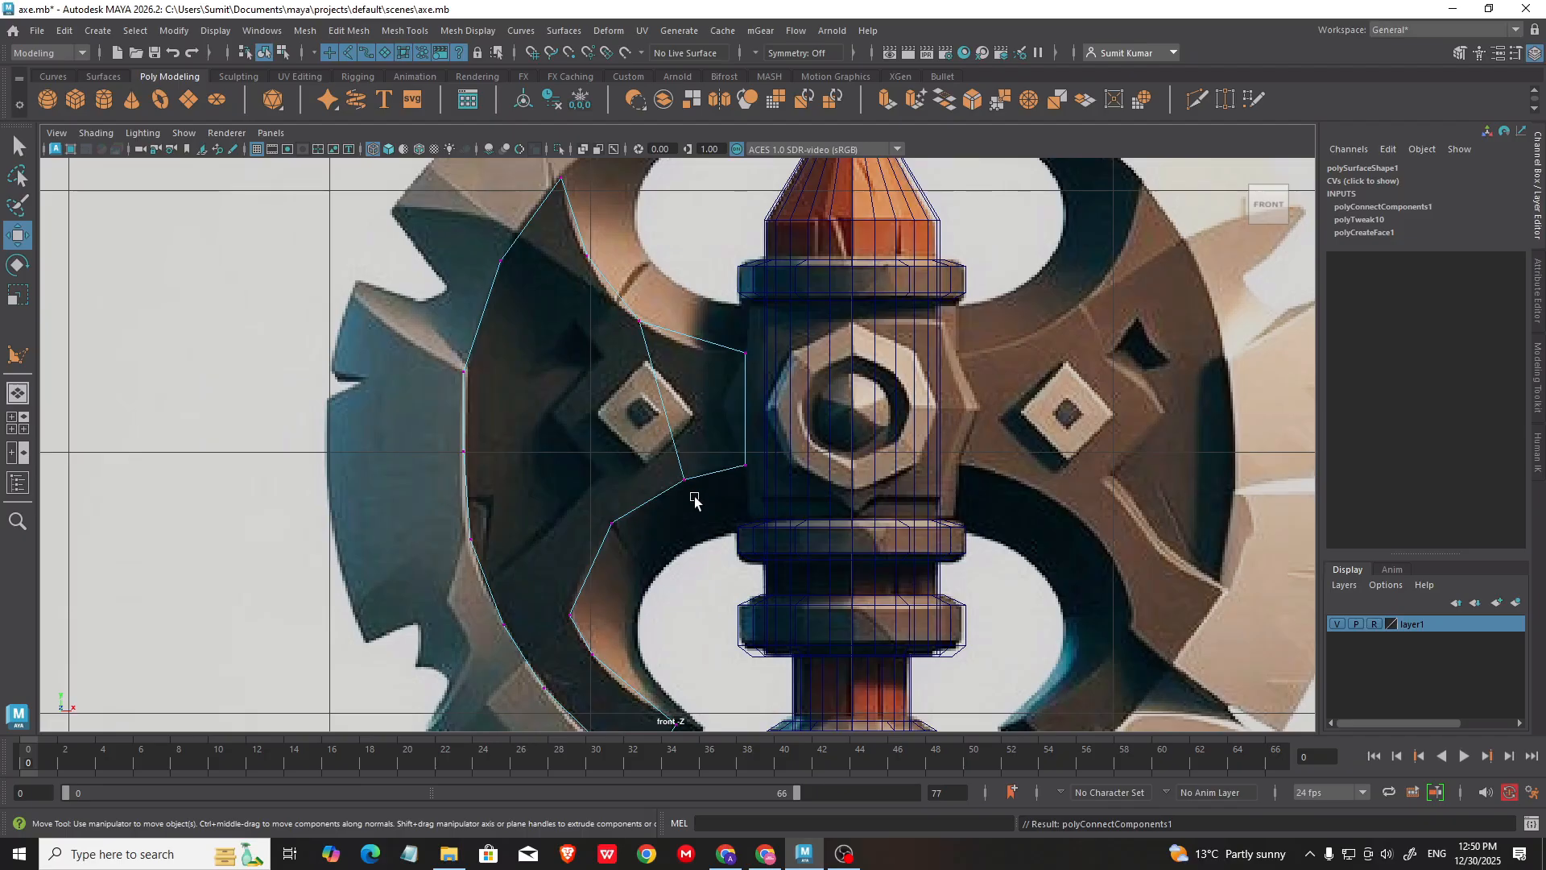
Step: Connect the inner and outer border vertices across the blade's lower arm, just above its pointed end
alt+middle_drag(580, 479, 597, 452)
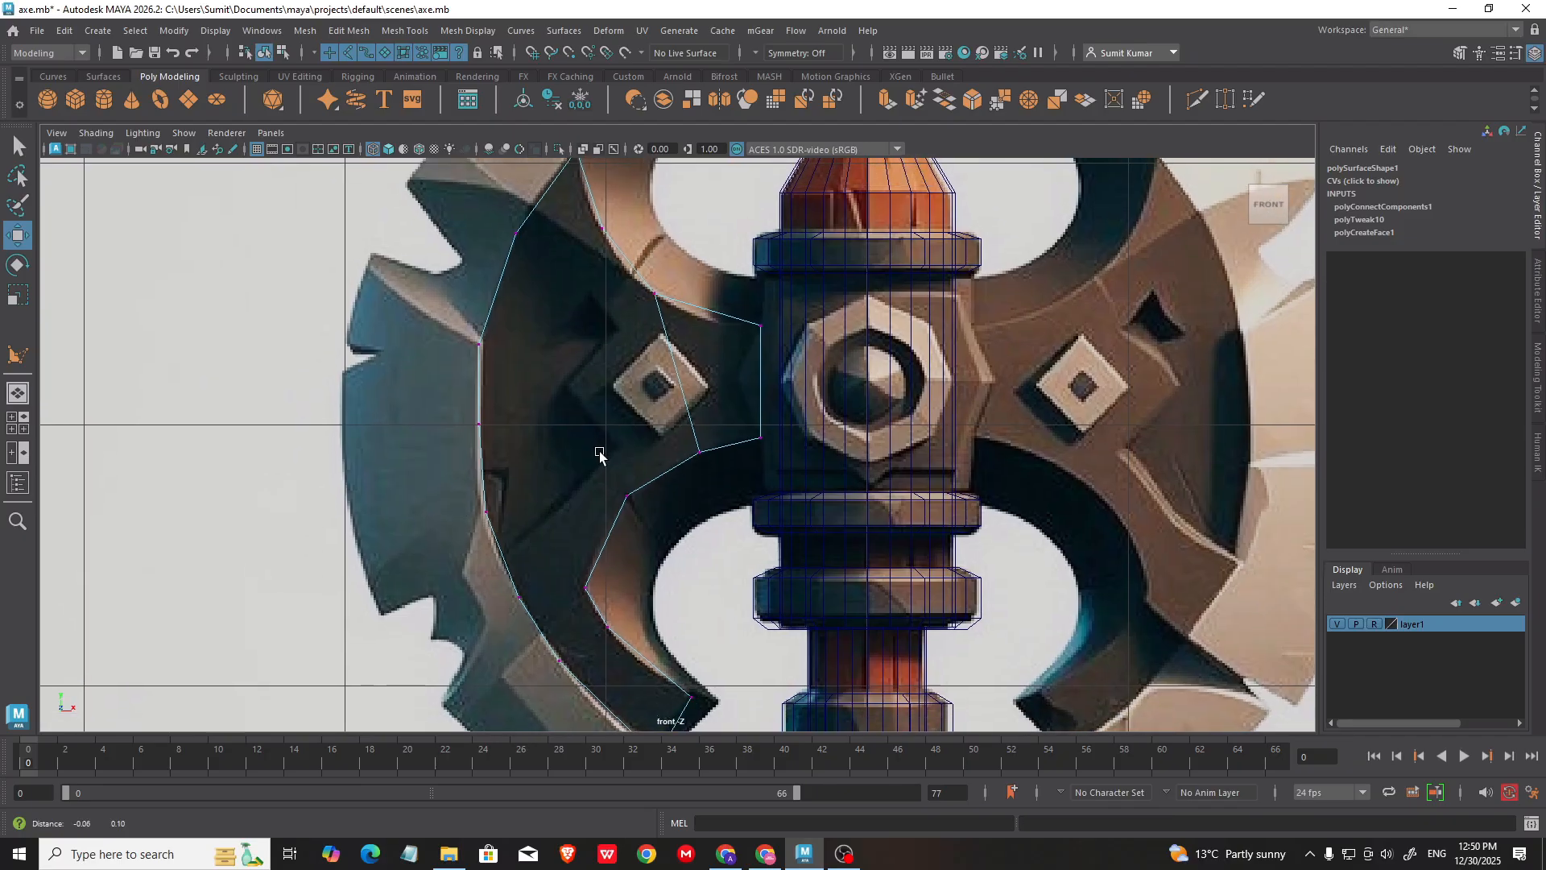
drag(459, 396, 503, 490)
alt+middle_drag(580, 606, 604, 470)
scroll(675, 509, up, 1)
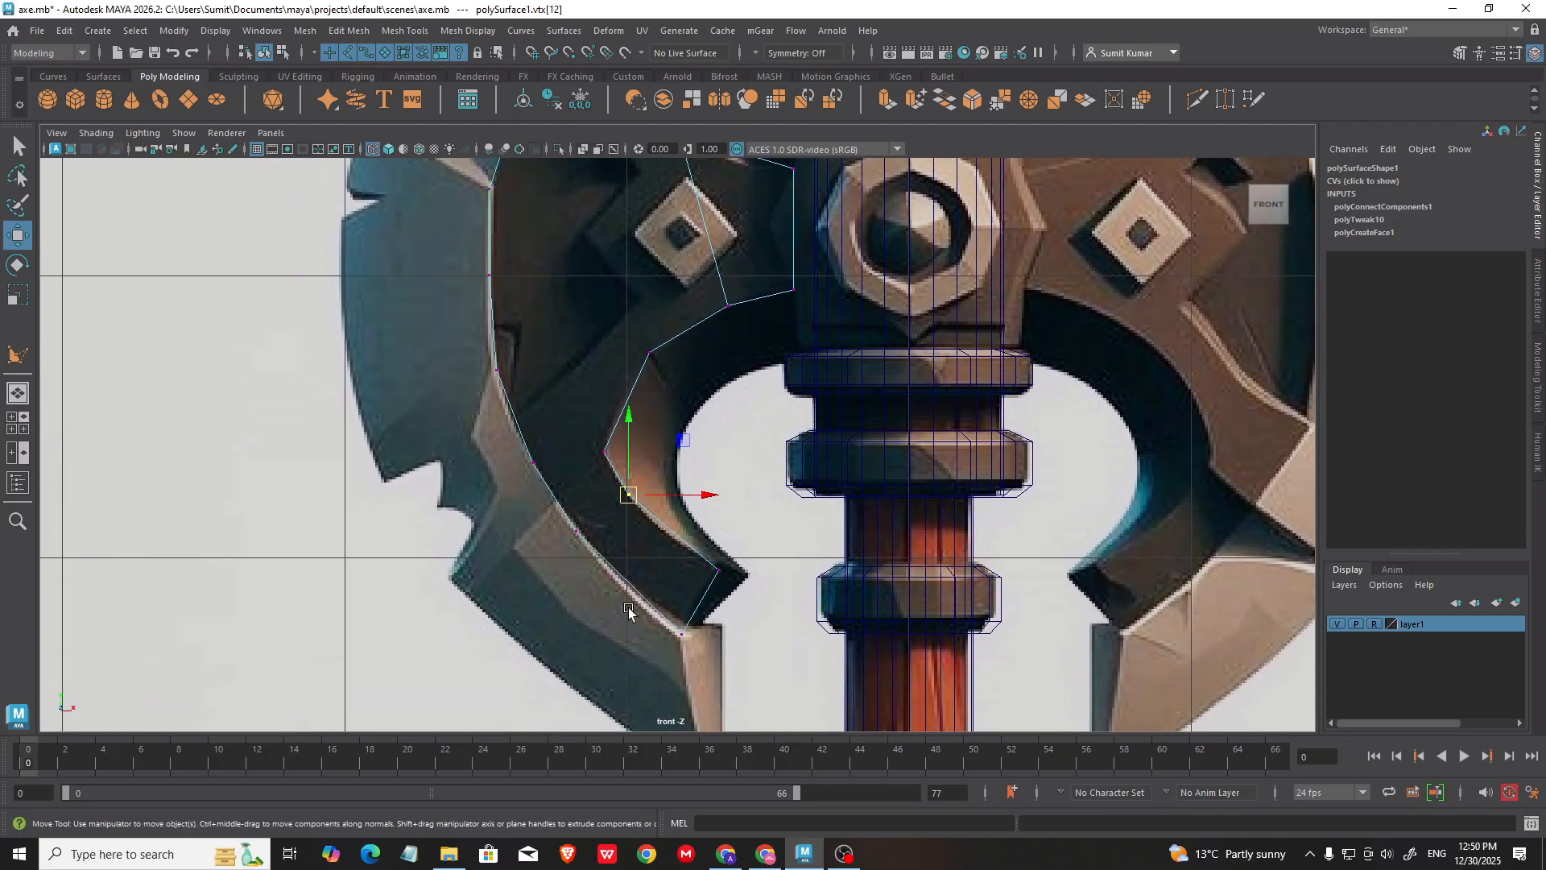
shift+drag(507, 552, 600, 505)
alt+middle_drag(664, 459, 617, 498)
scroll(617, 497, up, 1)
key(g)
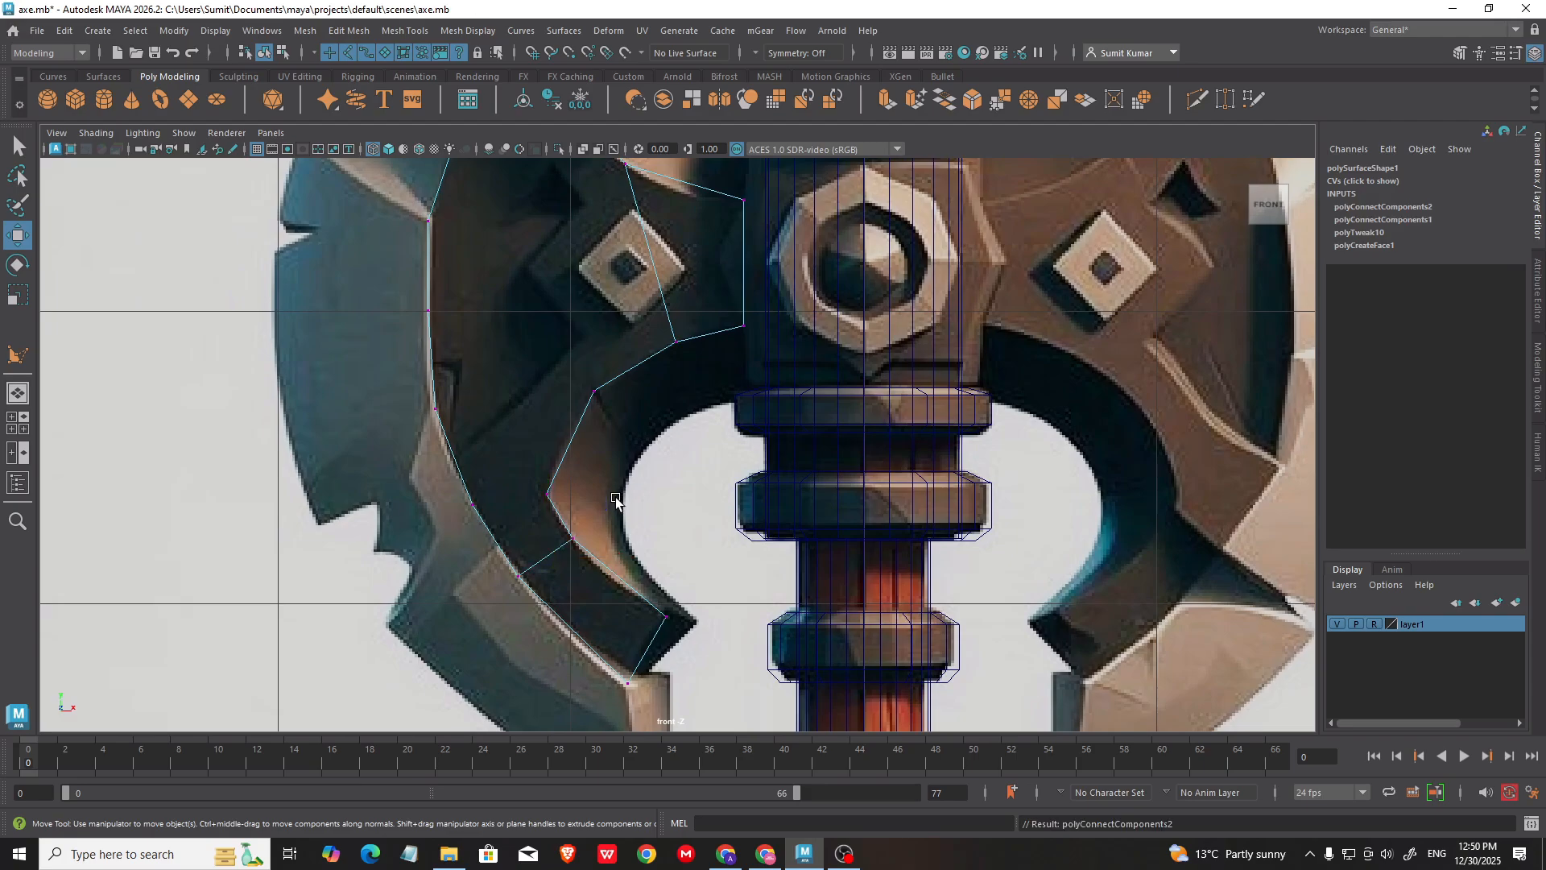
Step: Connect the next vertex pair up the lower arm, from the innermost curve vertex to the outer border
alt+middle_drag(586, 573, 614, 523)
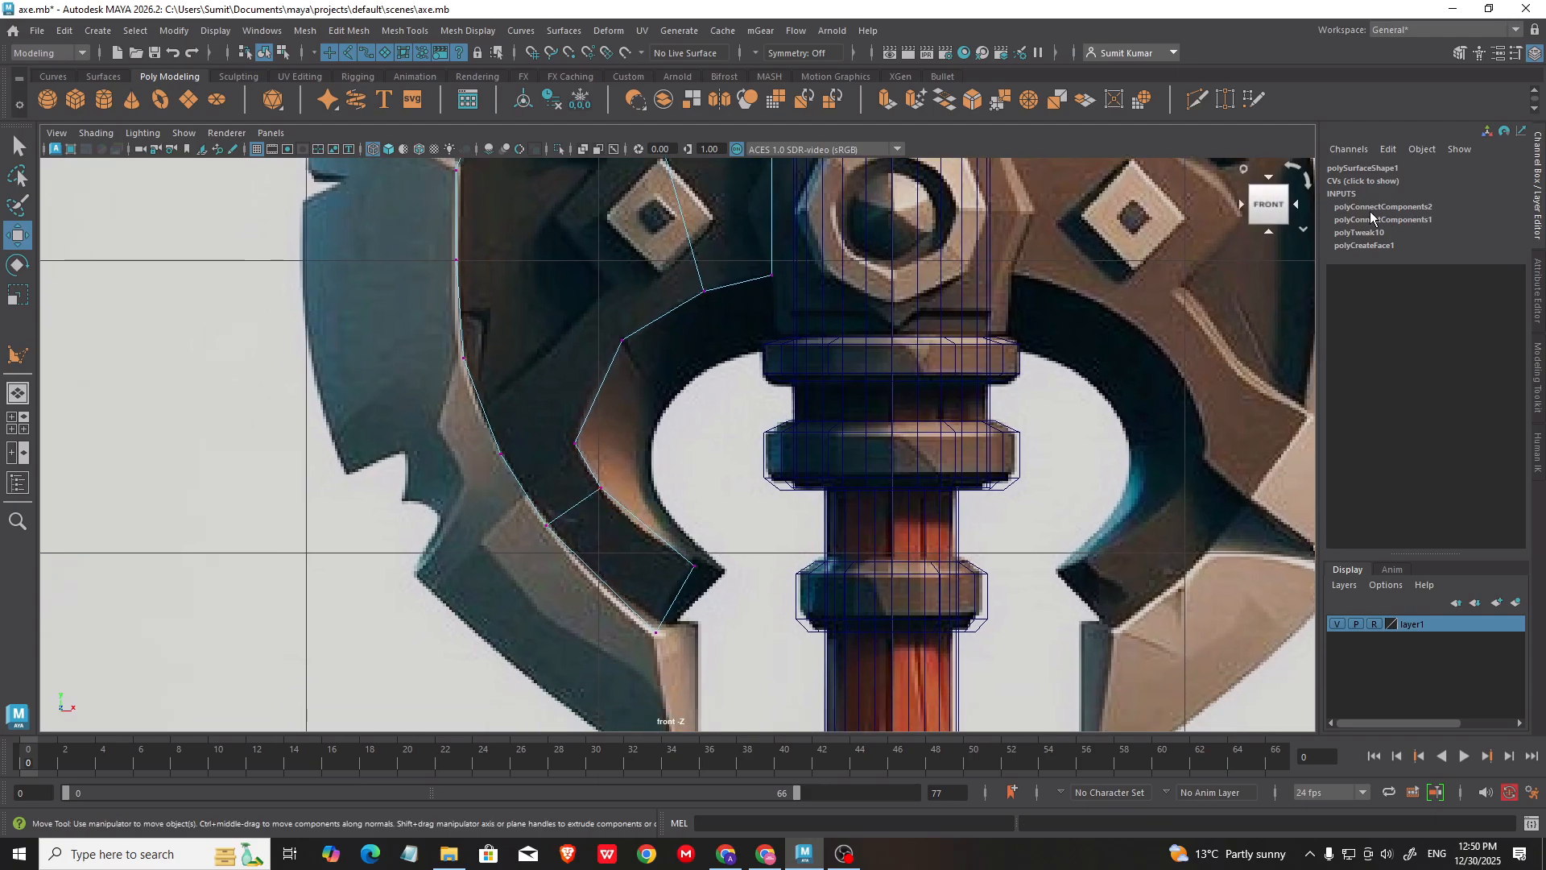
click(548, 524)
alt+middle_drag(515, 452, 564, 507)
drag(530, 482, 654, 518)
key(g)
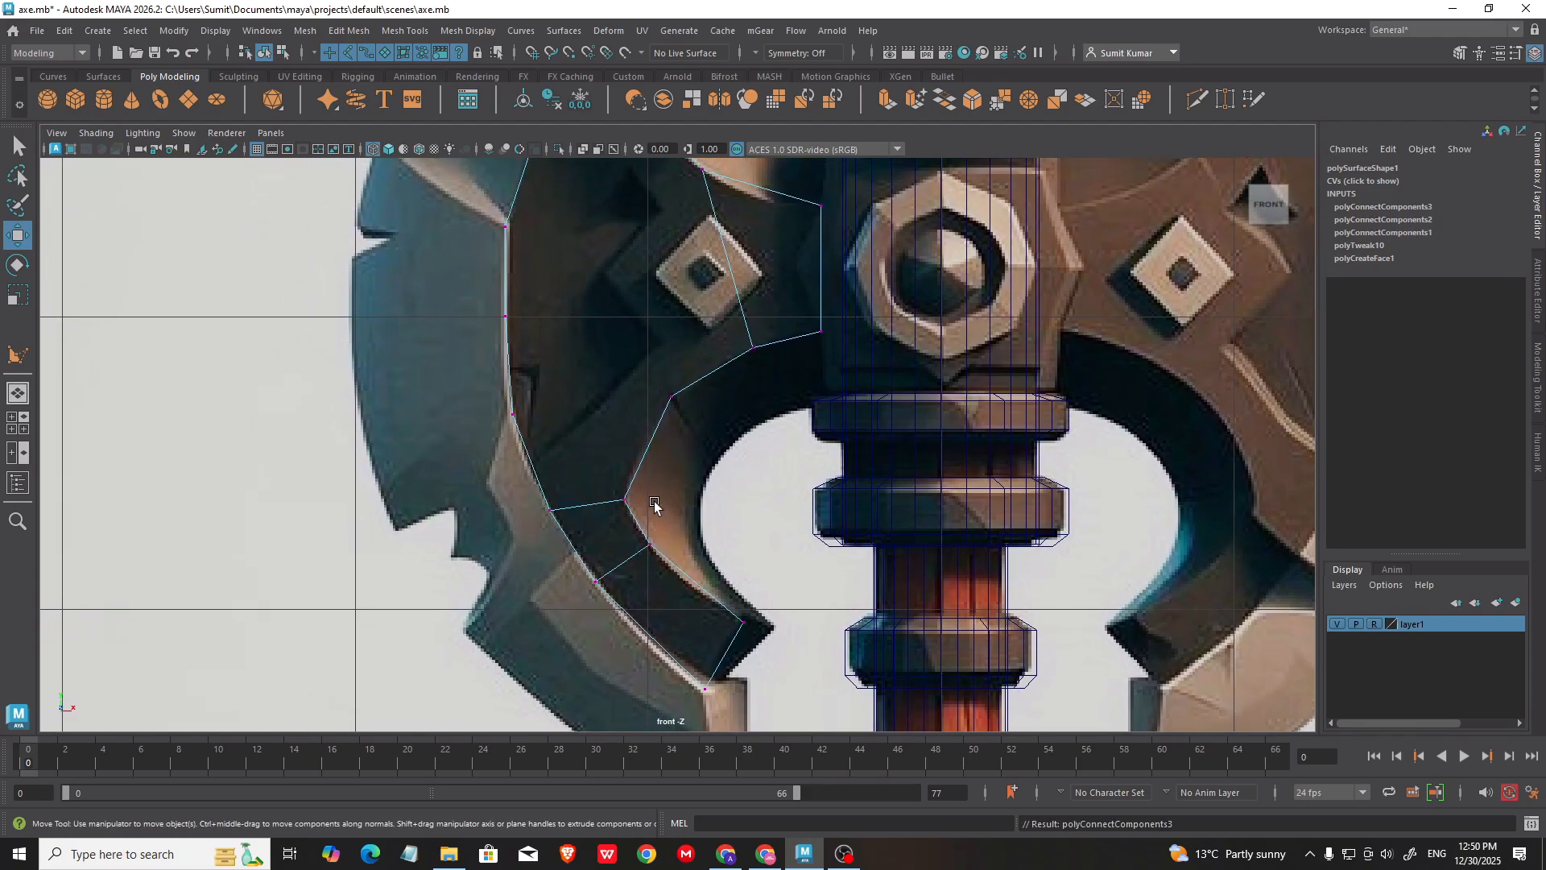
Step: Connect the vertices where the lower arm meets the wide part of the blade, from inner bend to outer border
alt+middle_drag(622, 459, 589, 509)
drag(435, 449, 695, 509)
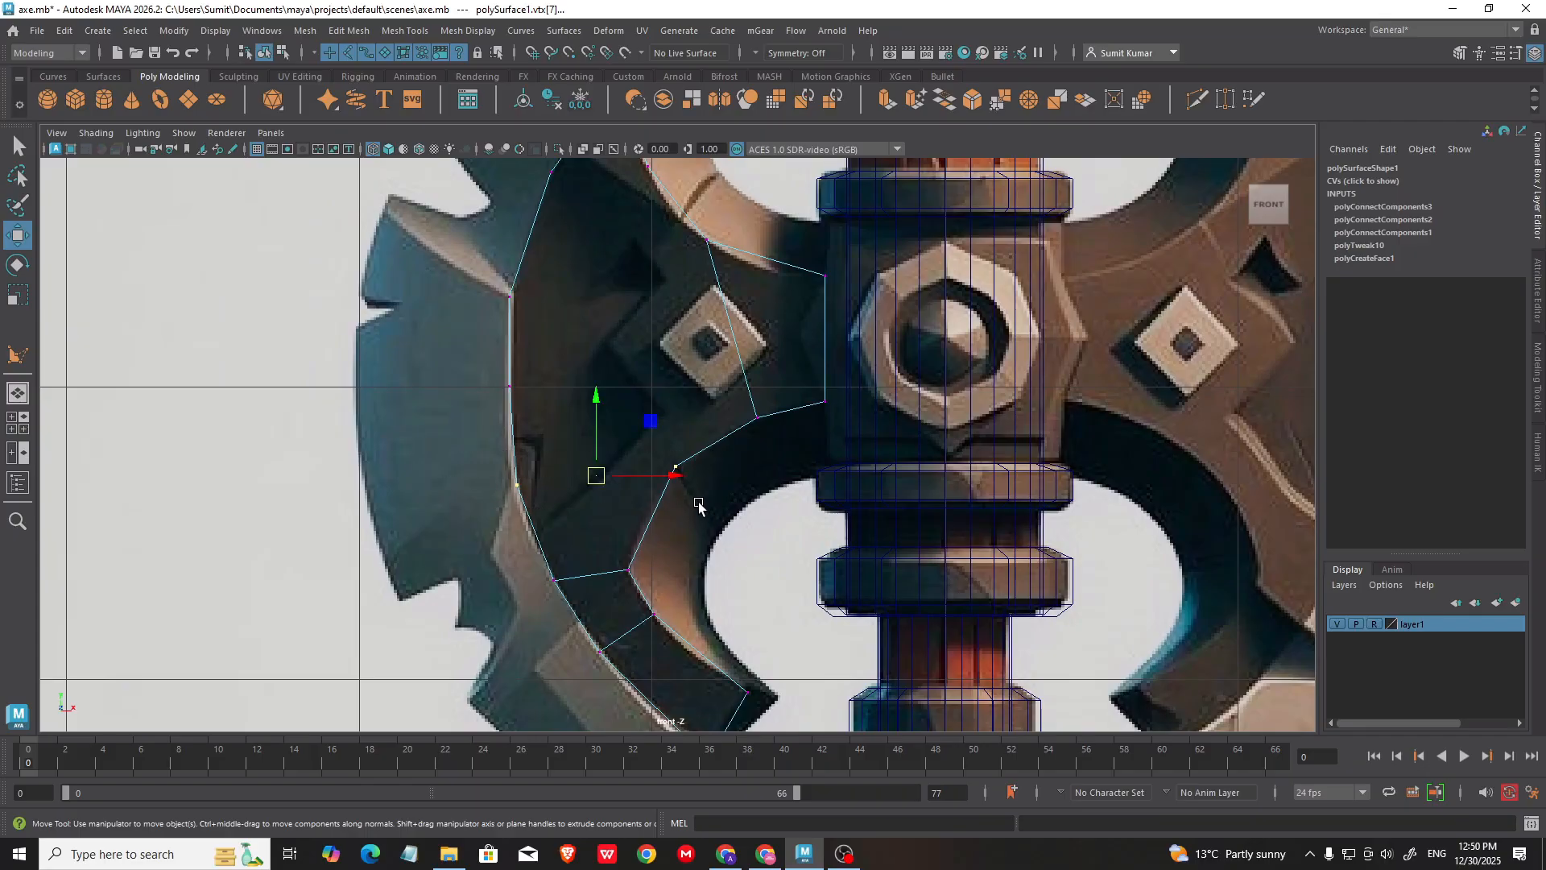
key(g)
alt+middle_drag(572, 410, 592, 472)
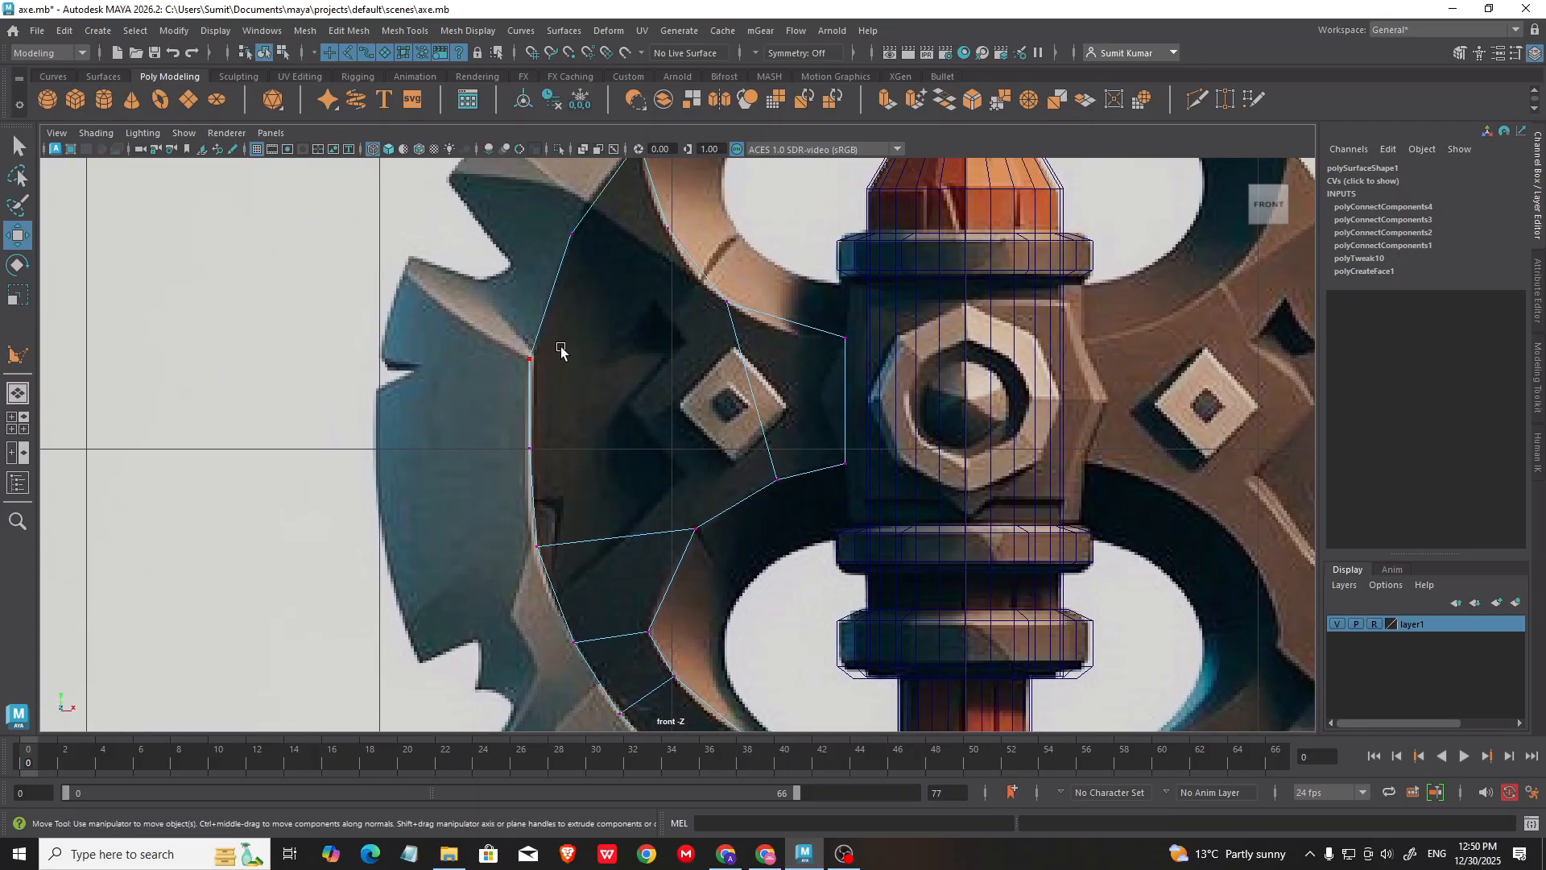
Step: Connect the upper concave edge's middle vertex to the outer border vertex below the blade's upper tip
alt+middle_drag(563, 347, 540, 478)
alt+right_drag(540, 388, 589, 363)
alt+middle_drag(562, 453, 564, 443)
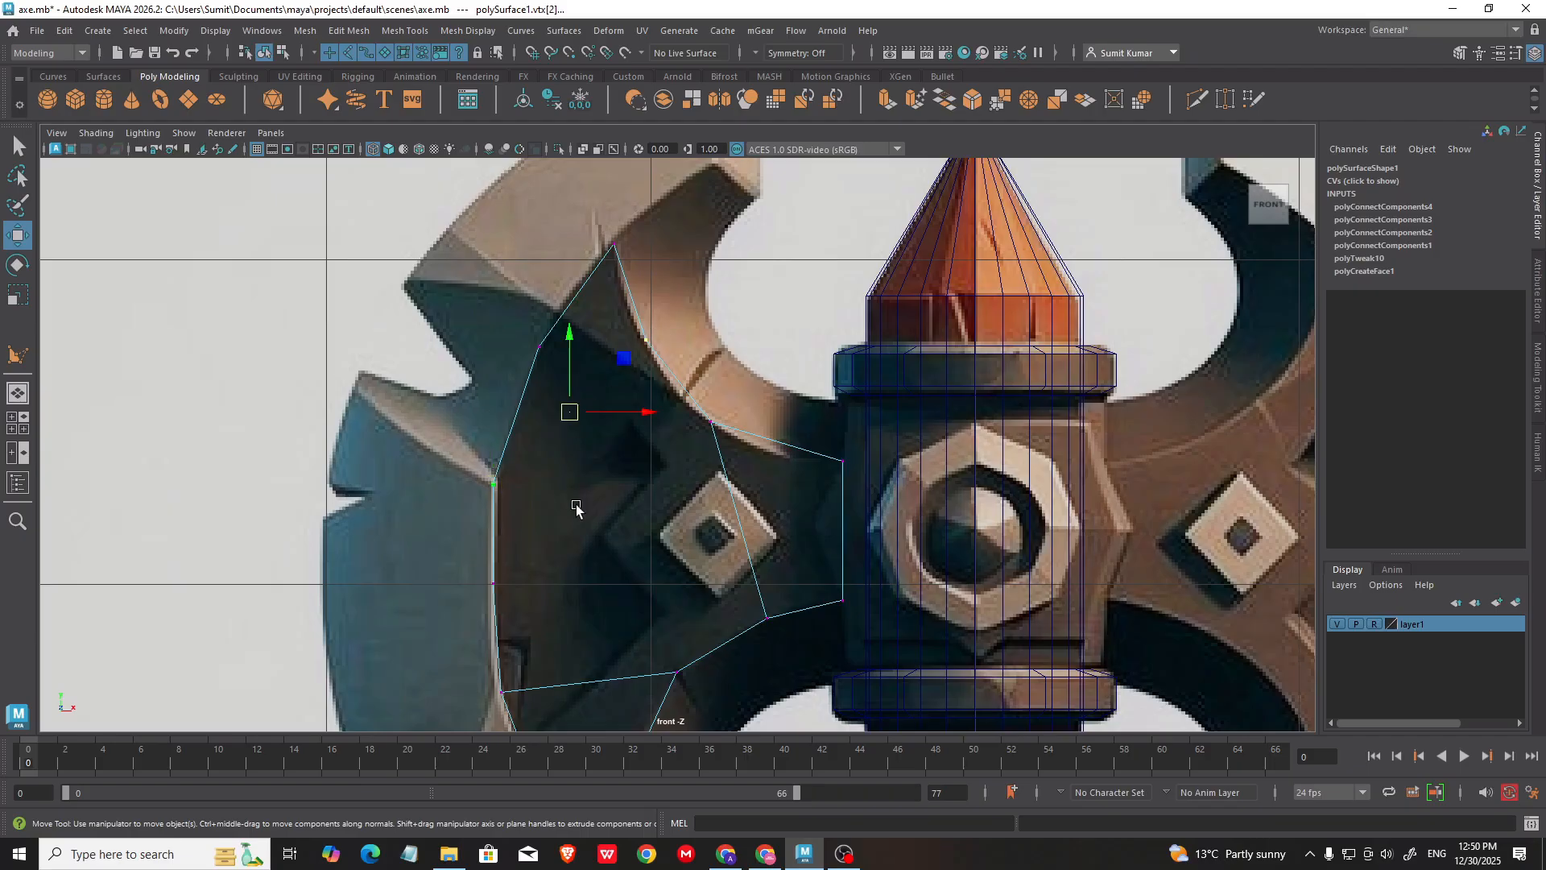
key(g)
mouse_move(576, 517)
alt+middle_down()
mouse_move(602, 472)
mouse_move(603, 509)
alt+middle_up()
Step: Reposition the outer vertex below the upper tip and two upper concave edge vertices to follow the reference's outline
drag(541, 298, 589, 362)
drag(570, 341, 577, 312)
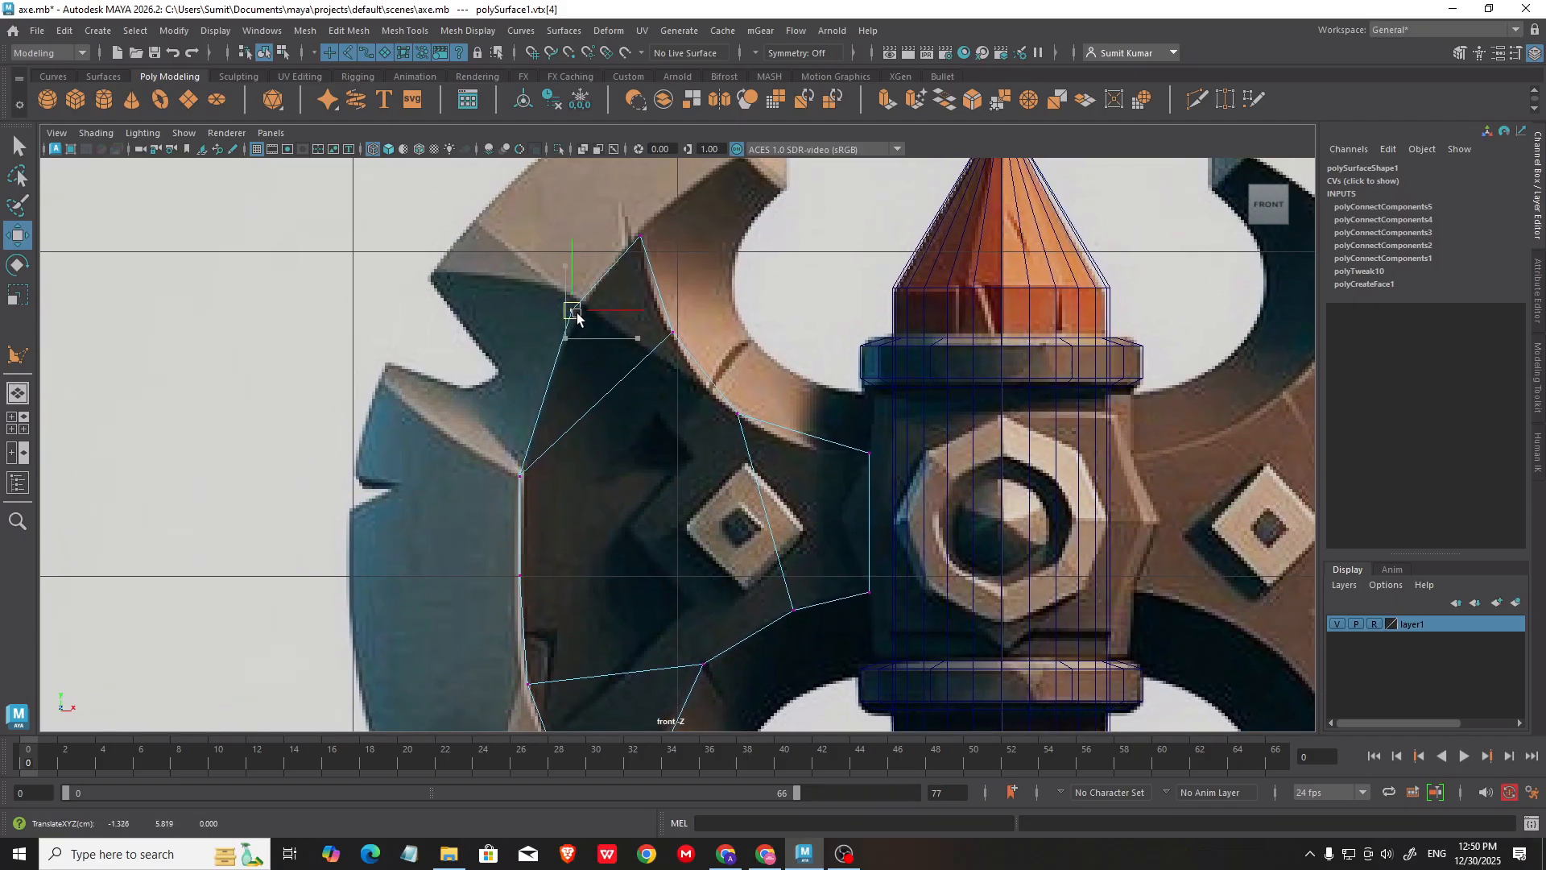
drag(703, 341, 750, 430)
drag(738, 414, 784, 441)
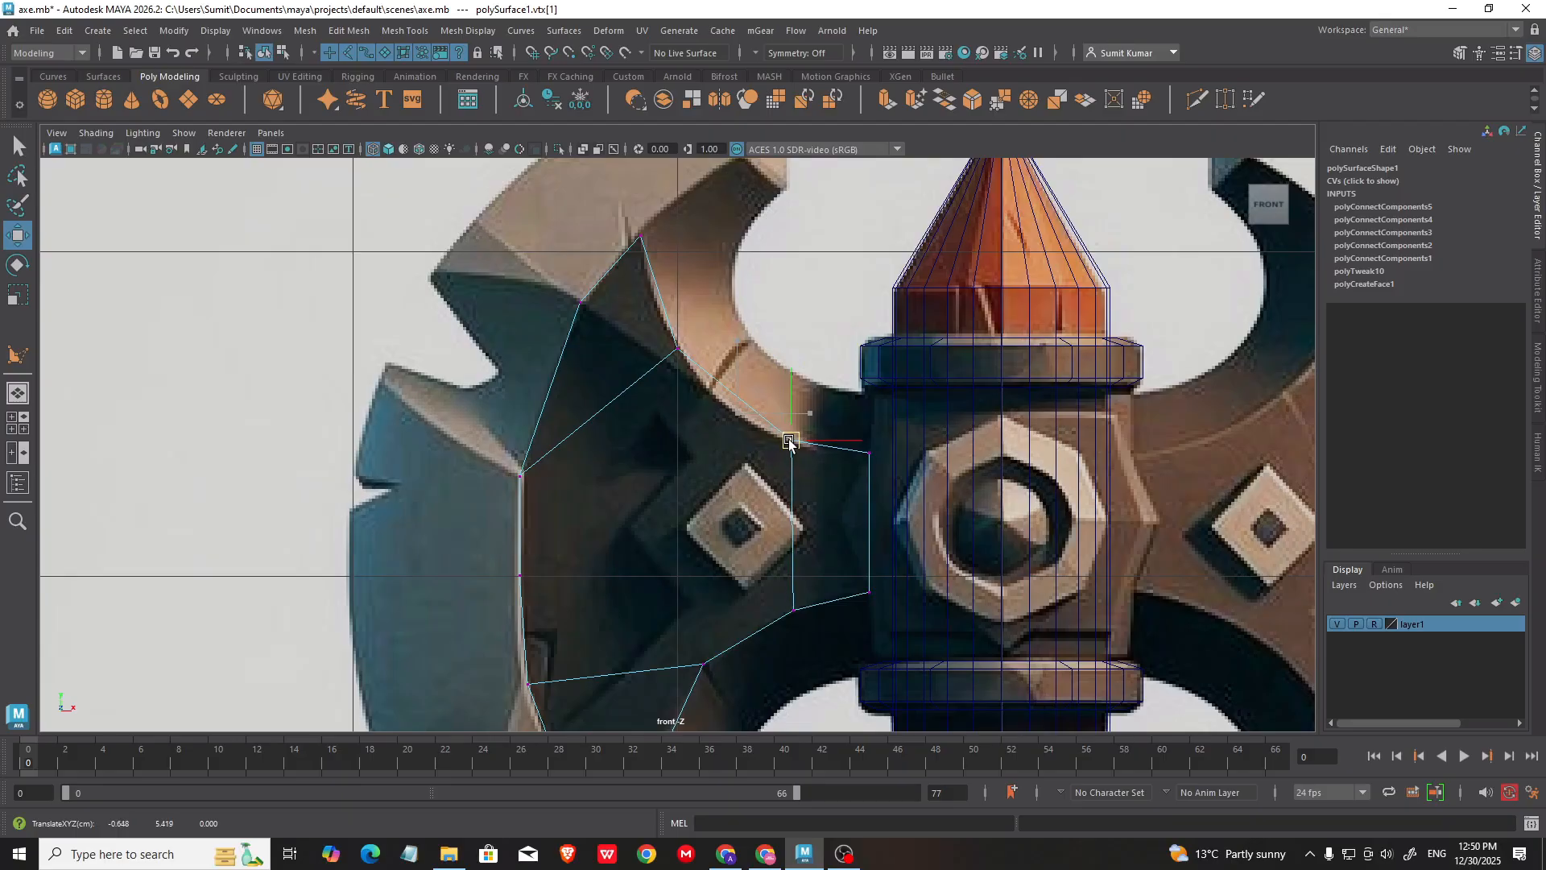
drag(656, 330, 693, 364)
drag(677, 349, 714, 404)
alt+middle_drag(622, 326, 628, 346)
Step: Examine the left blade mesh's edge flow from the lower arm to the upper tip against the reference
alt+middle_drag(645, 610, 636, 407)
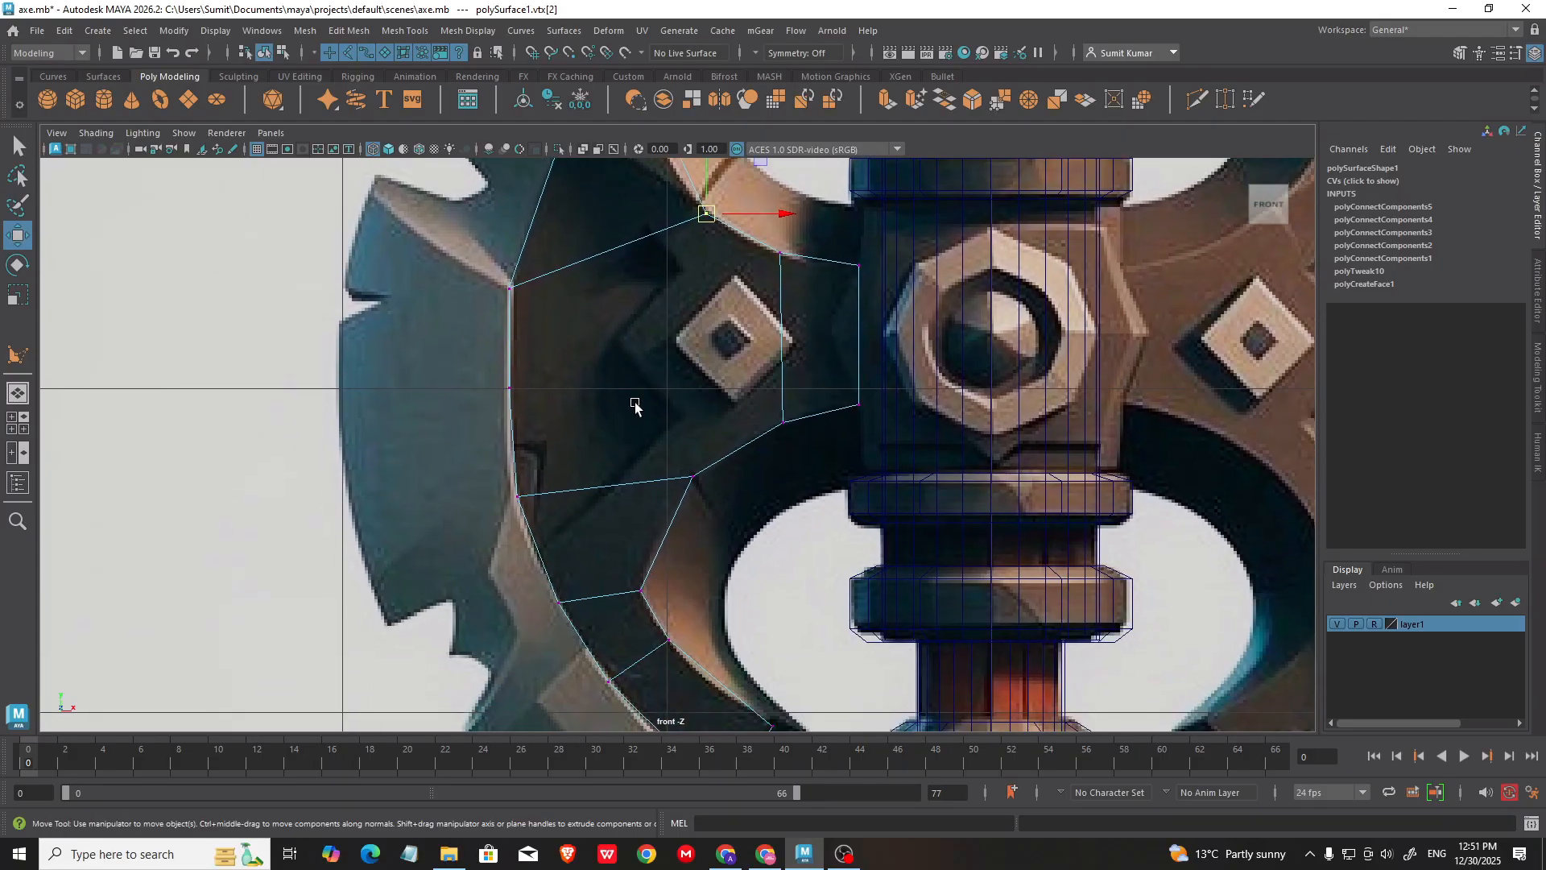
scroll(636, 419, down, 1)
mouse_move(645, 571)
alt+middle_down()
mouse_move(636, 428)
mouse_move(649, 592)
alt+middle_up()
alt+middle_drag(569, 281, 593, 443)
scroll(600, 403, up, 1)
alt+middle_drag(658, 312, 628, 311)
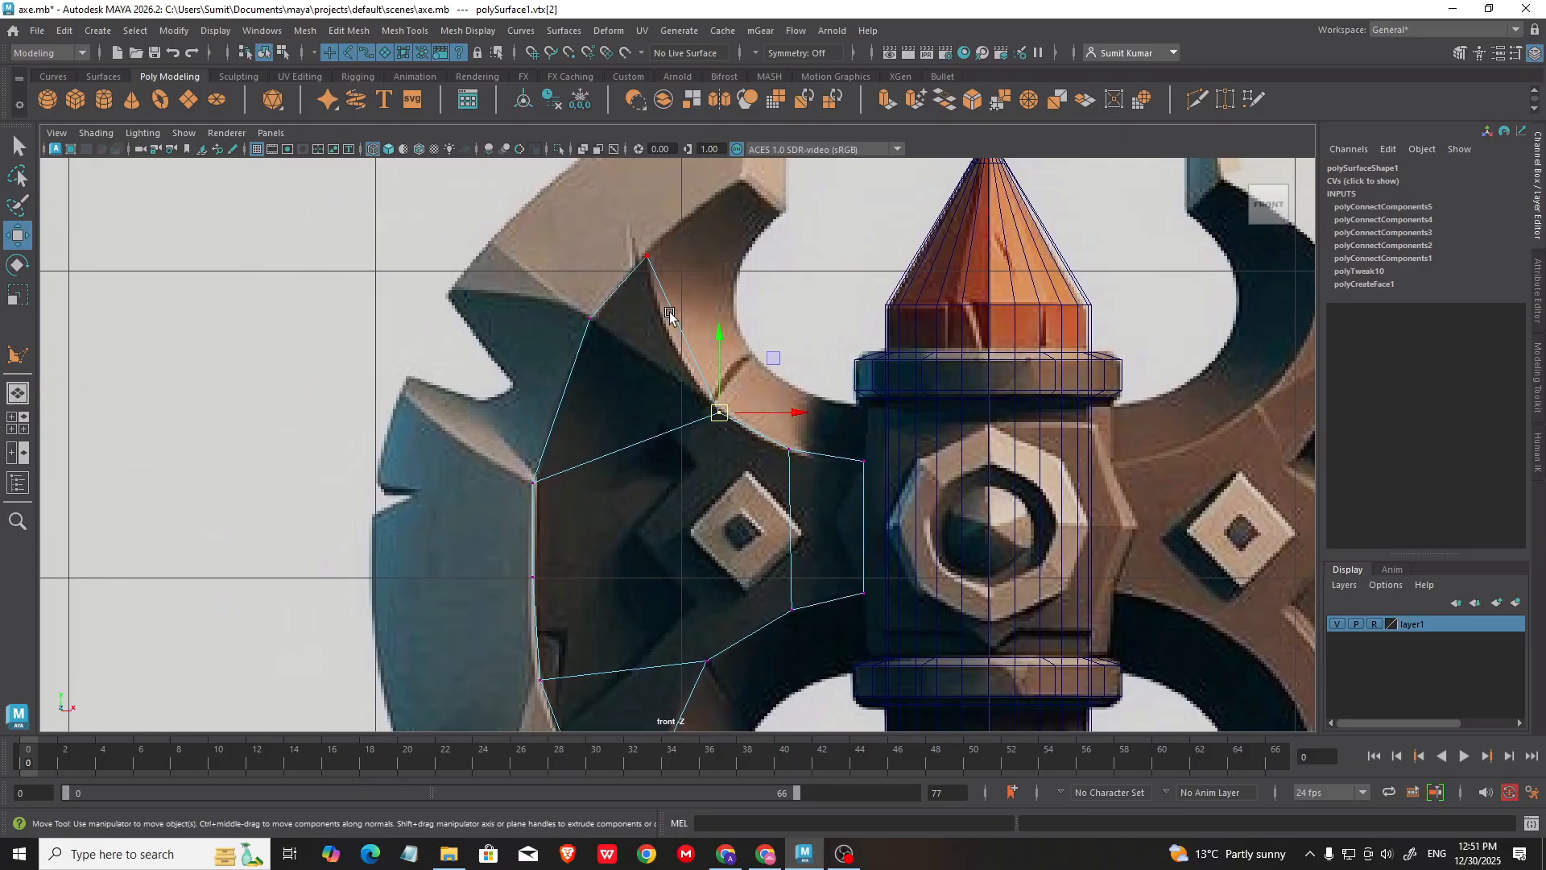
right_drag(671, 305, 723, 281)
alt+middle_drag(581, 561, 585, 480)
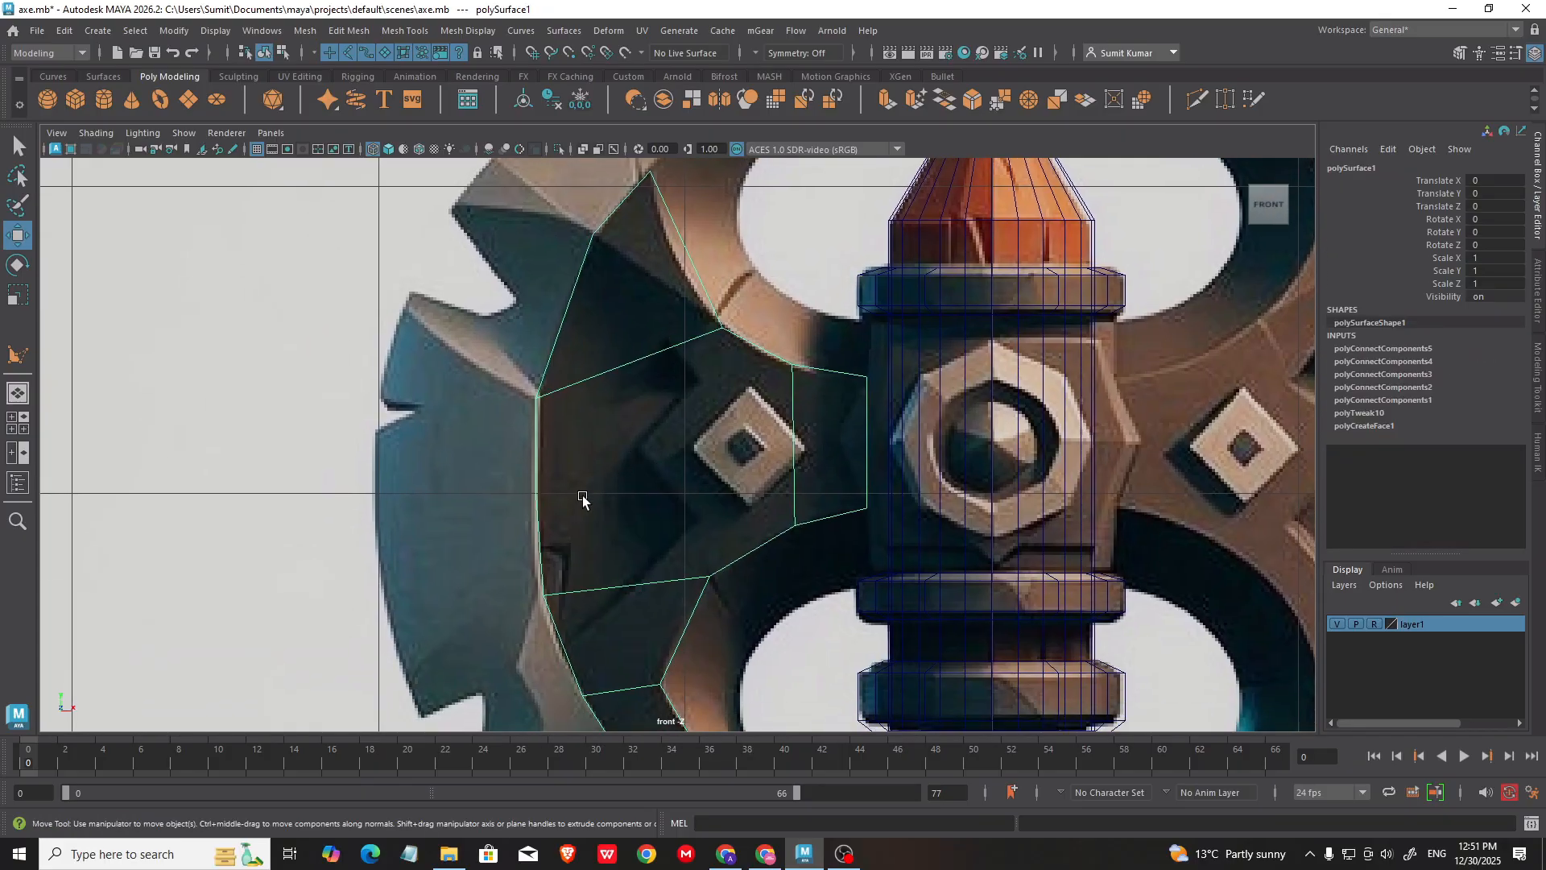
Step: Use Multi-Cut to split the blade from outer border to axe head, and vertically between the upper and lower inner bend vertices
right_drag(635, 401, 604, 378)
drag(449, 449, 546, 503)
shift+right_drag(753, 414, 657, 412)
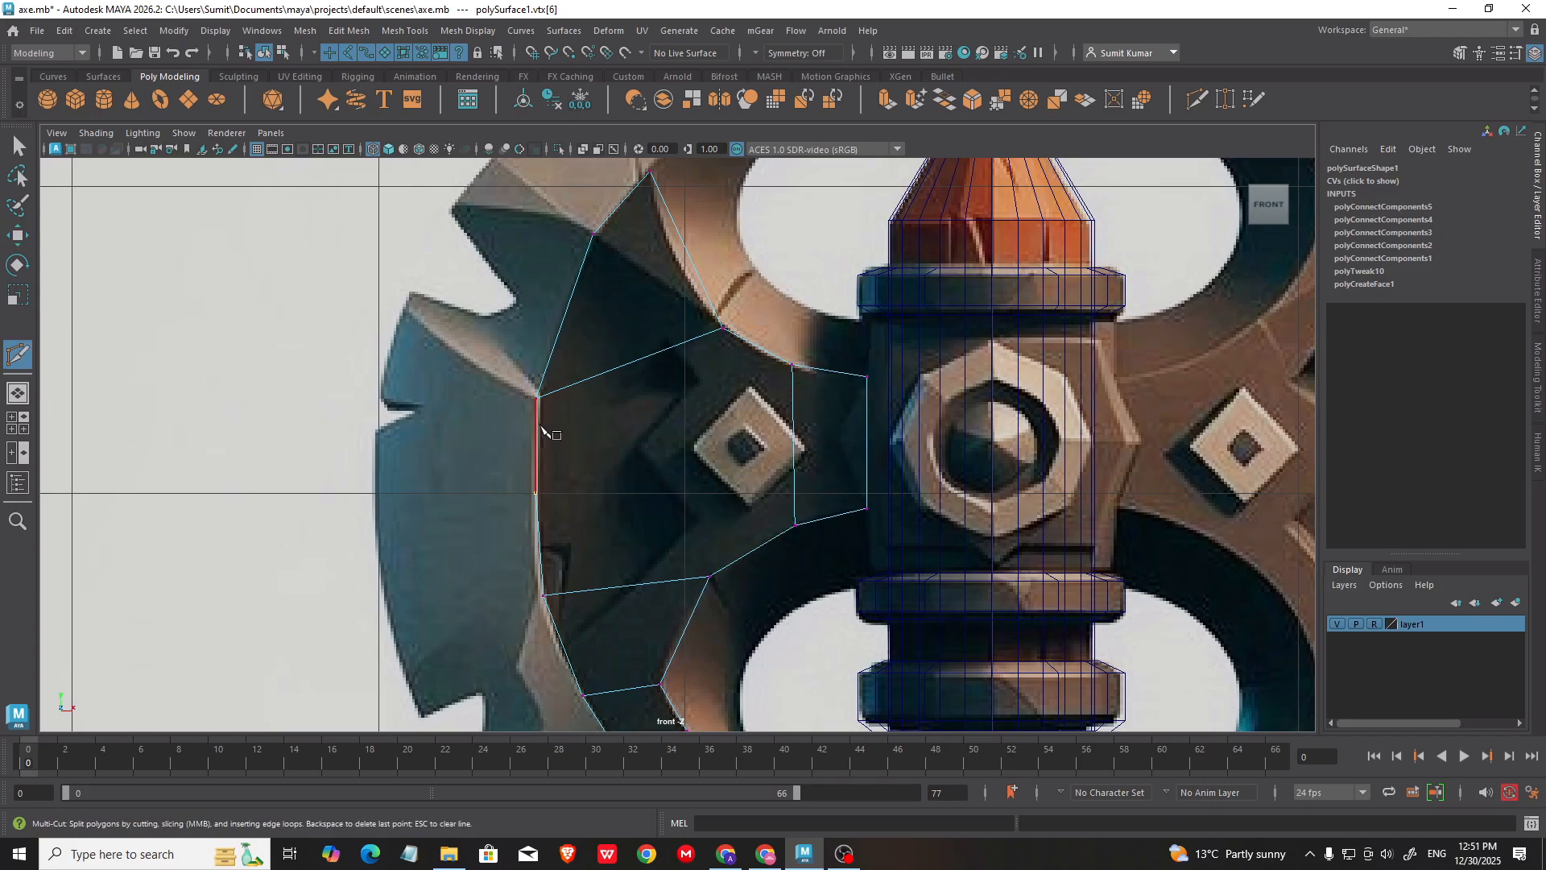
right_click(922, 375)
click(709, 575)
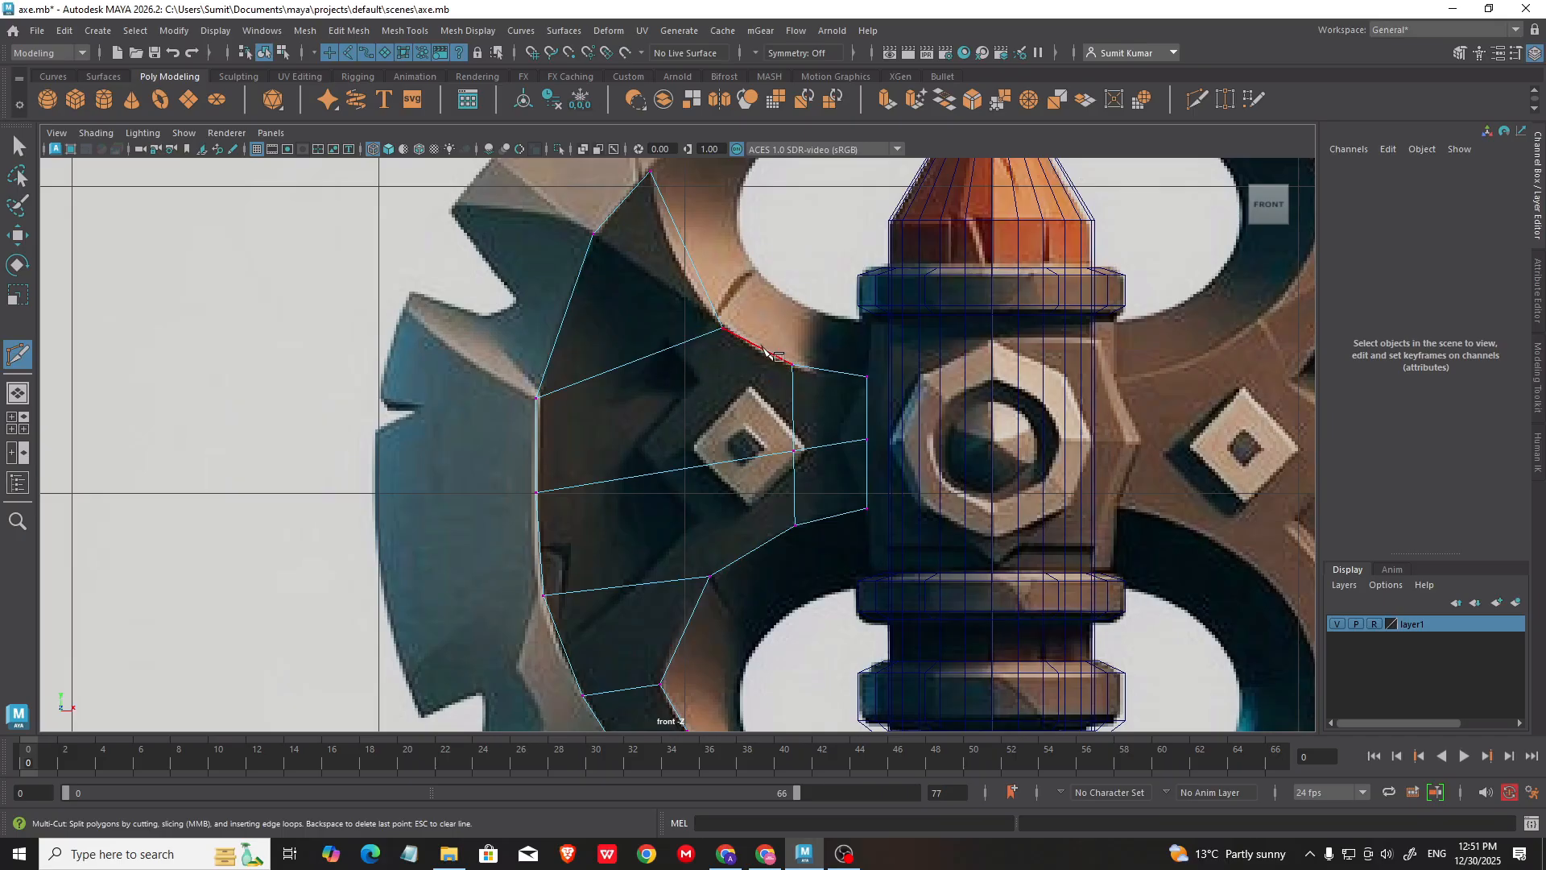
click(722, 329)
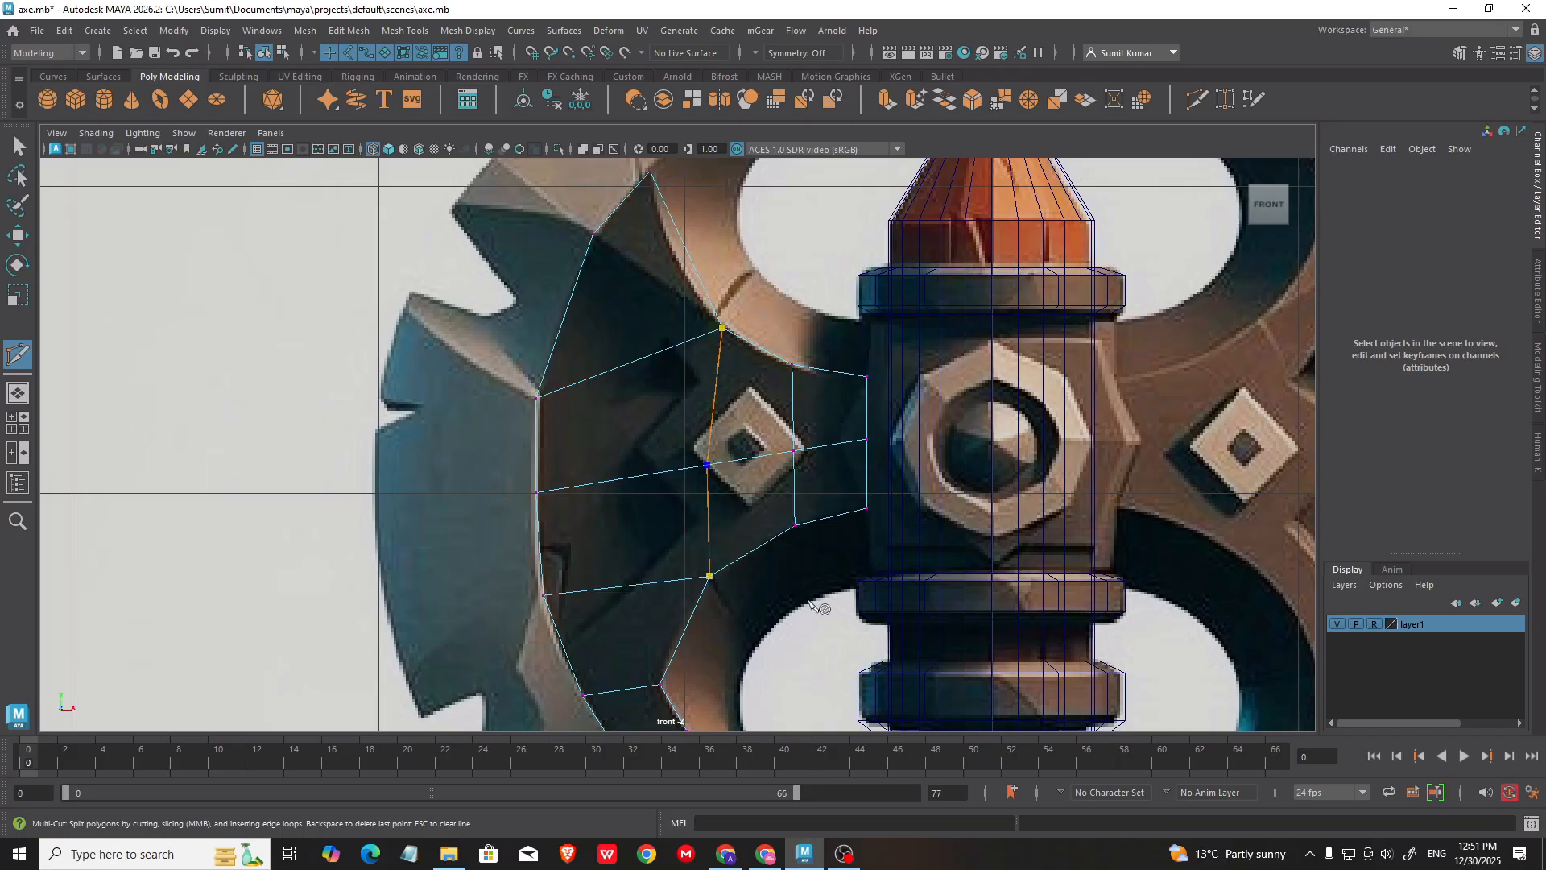
key(w)
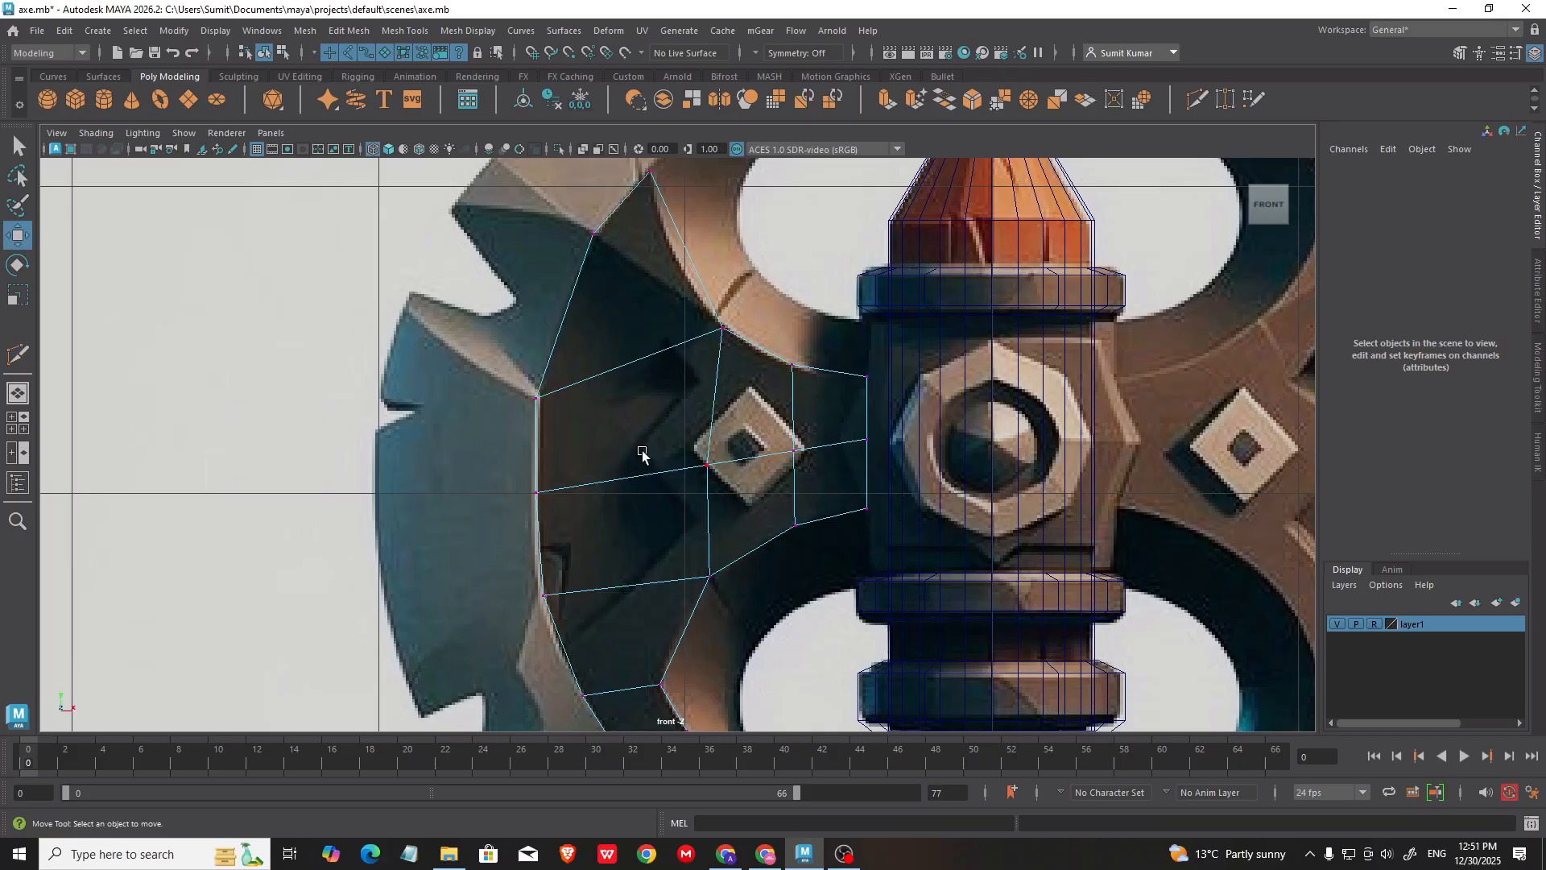
Step: Adjust the vertices along the blade's horizontal middle edge vertically to even out its run toward the axe head
click(723, 328)
scroll(821, 616, up, 2)
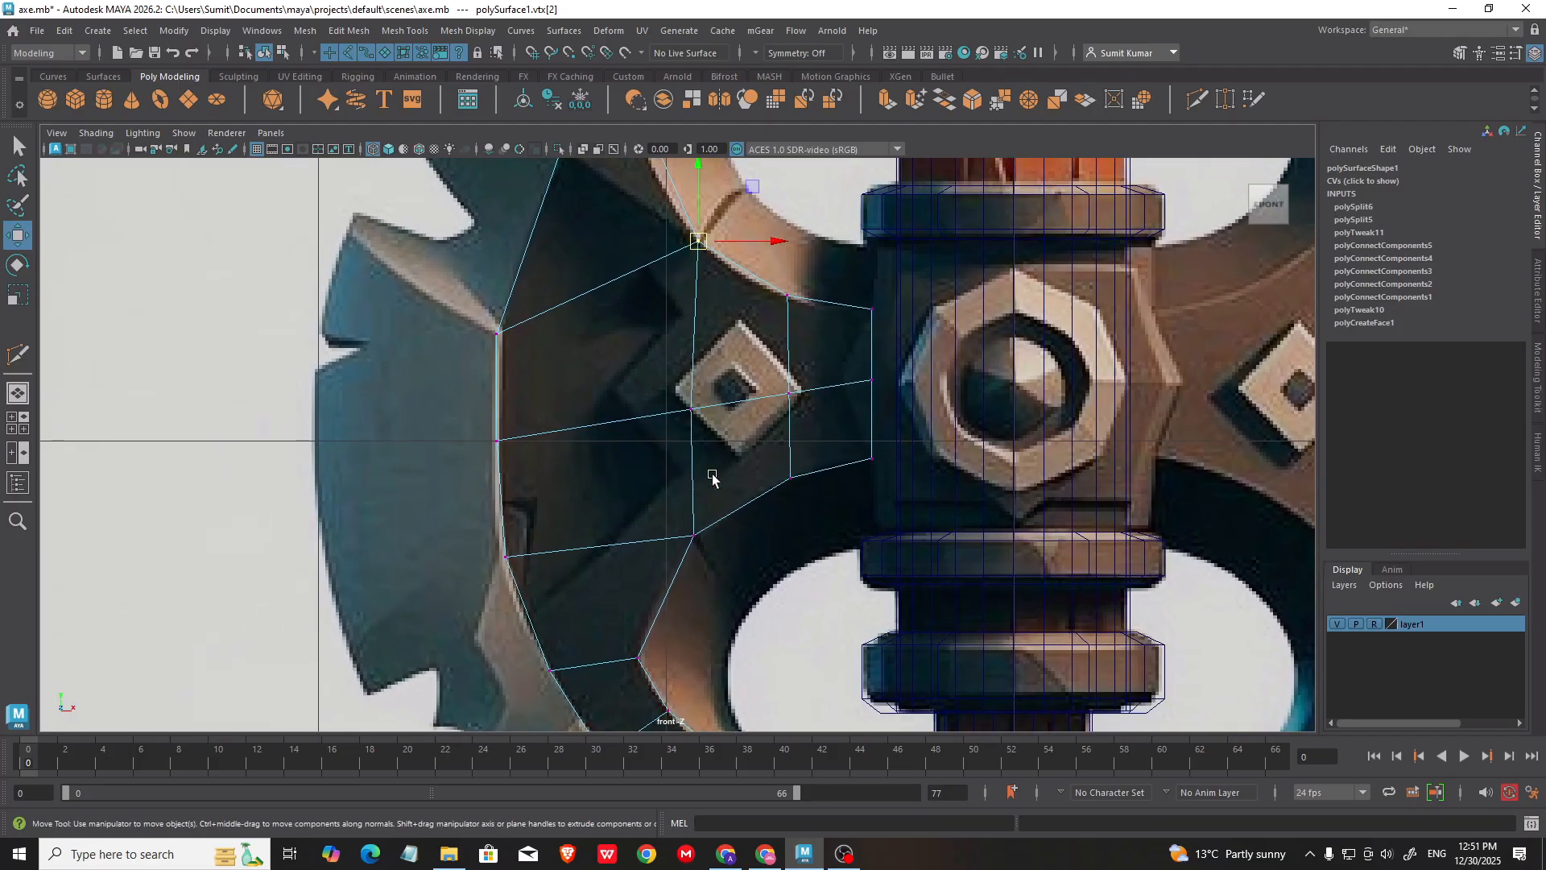
drag(650, 392, 691, 433)
click(497, 472)
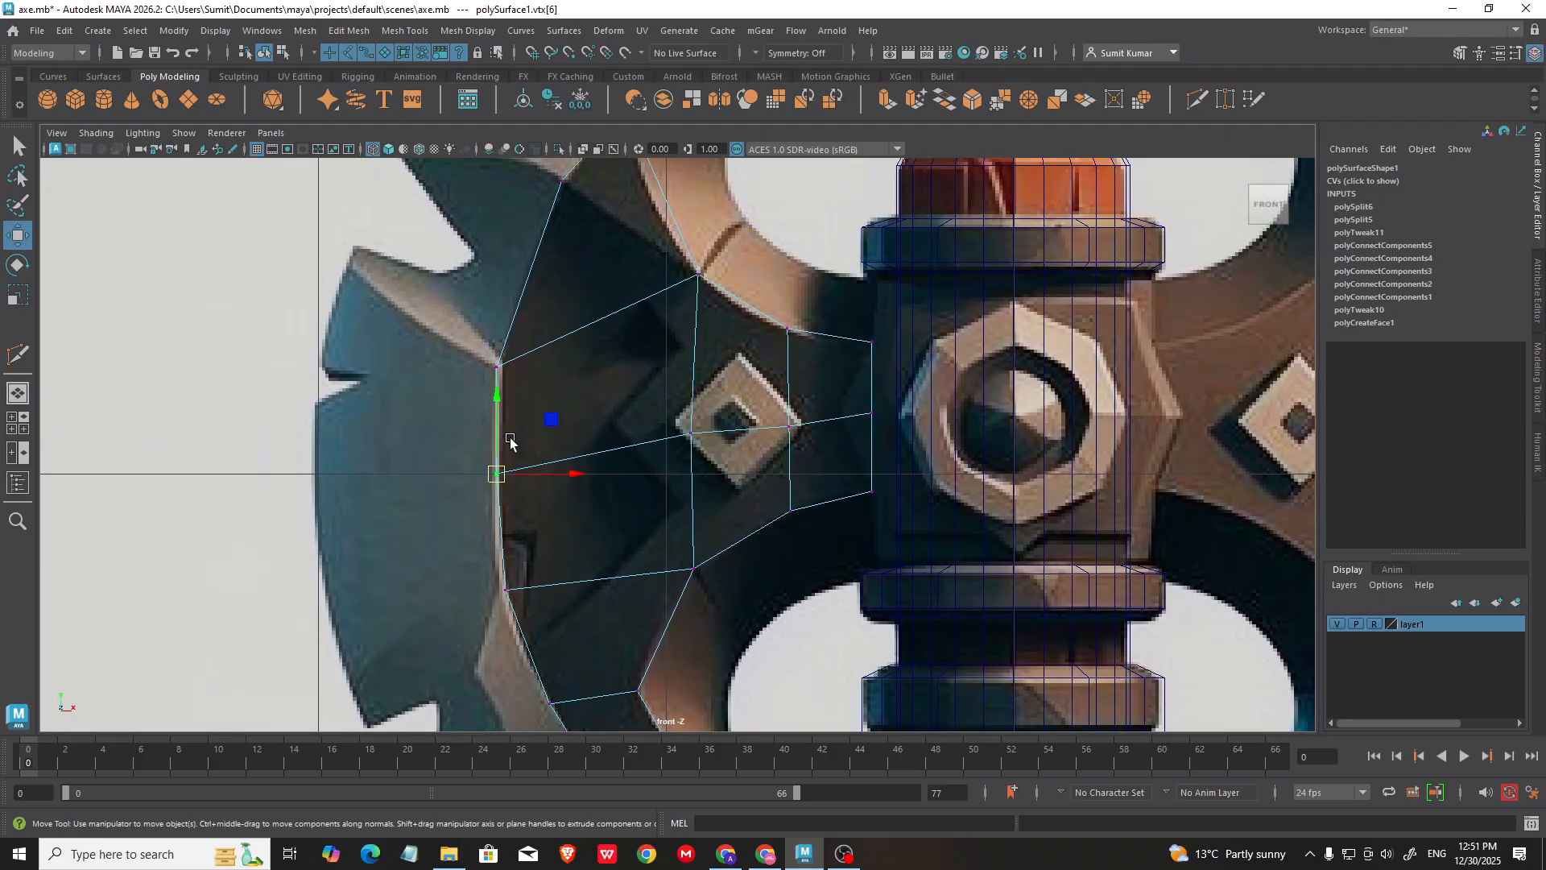
click(792, 424)
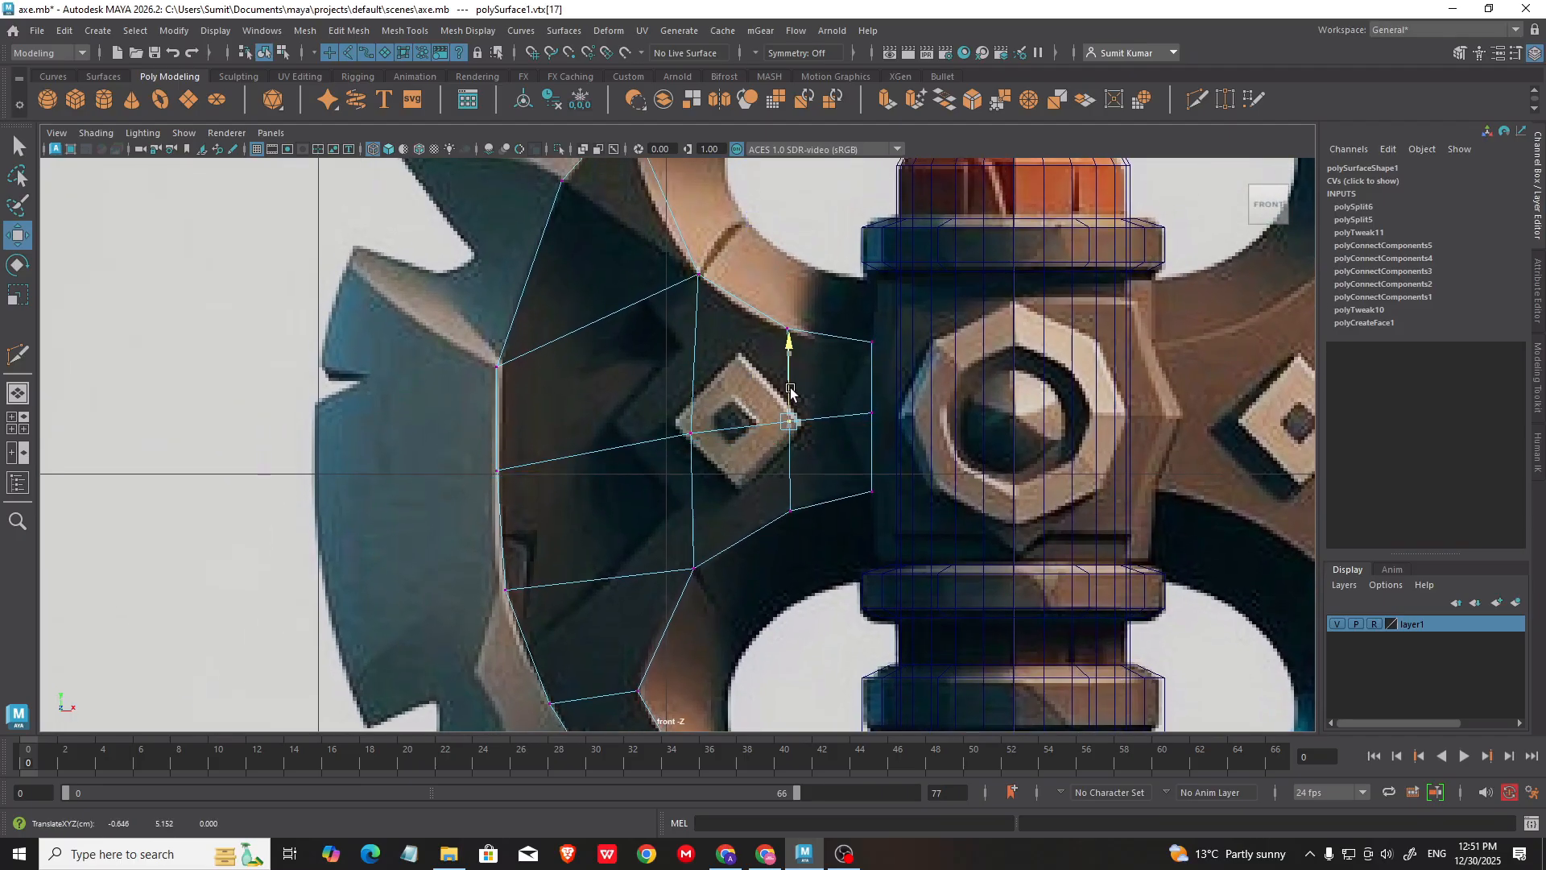
drag(791, 395, 745, 374)
scroll(745, 375, down, 3)
click(691, 434)
scroll(693, 423, down, 2)
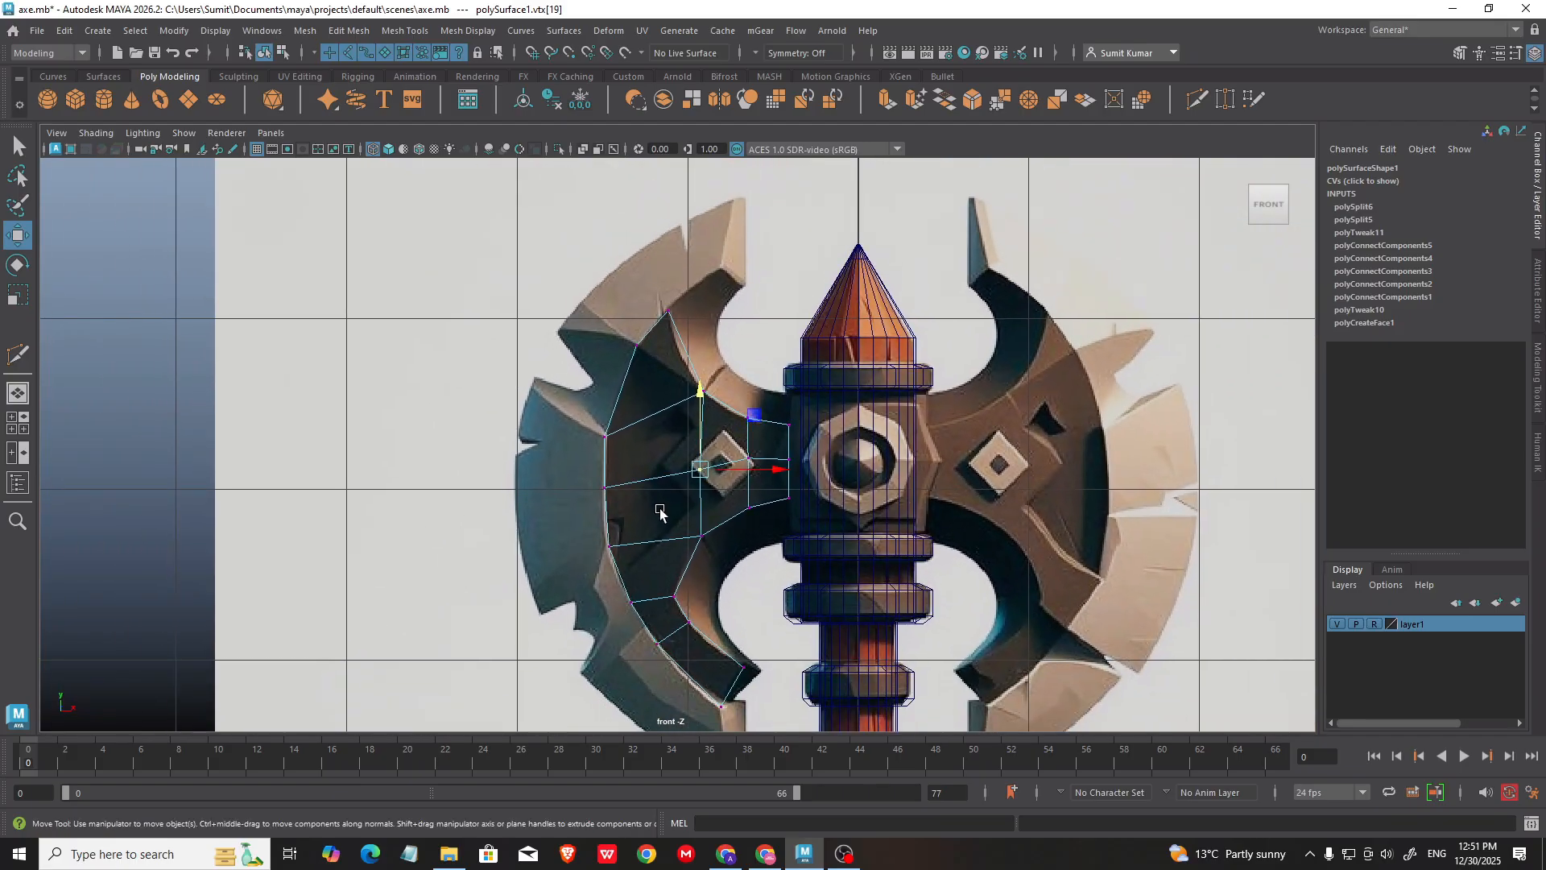
Step: Return the left blade mesh to object mode and select it as a whole
alt+middle_drag(660, 512, 641, 455)
right_drag(666, 345, 734, 315)
click(634, 304)
drag(634, 303, 699, 456)
Step: Compare the left blade mesh with both blades in the reference, including the diamond details and the notch on the opposite blade
alt+middle_drag(654, 350, 673, 388)
scroll(674, 389, up, 3)
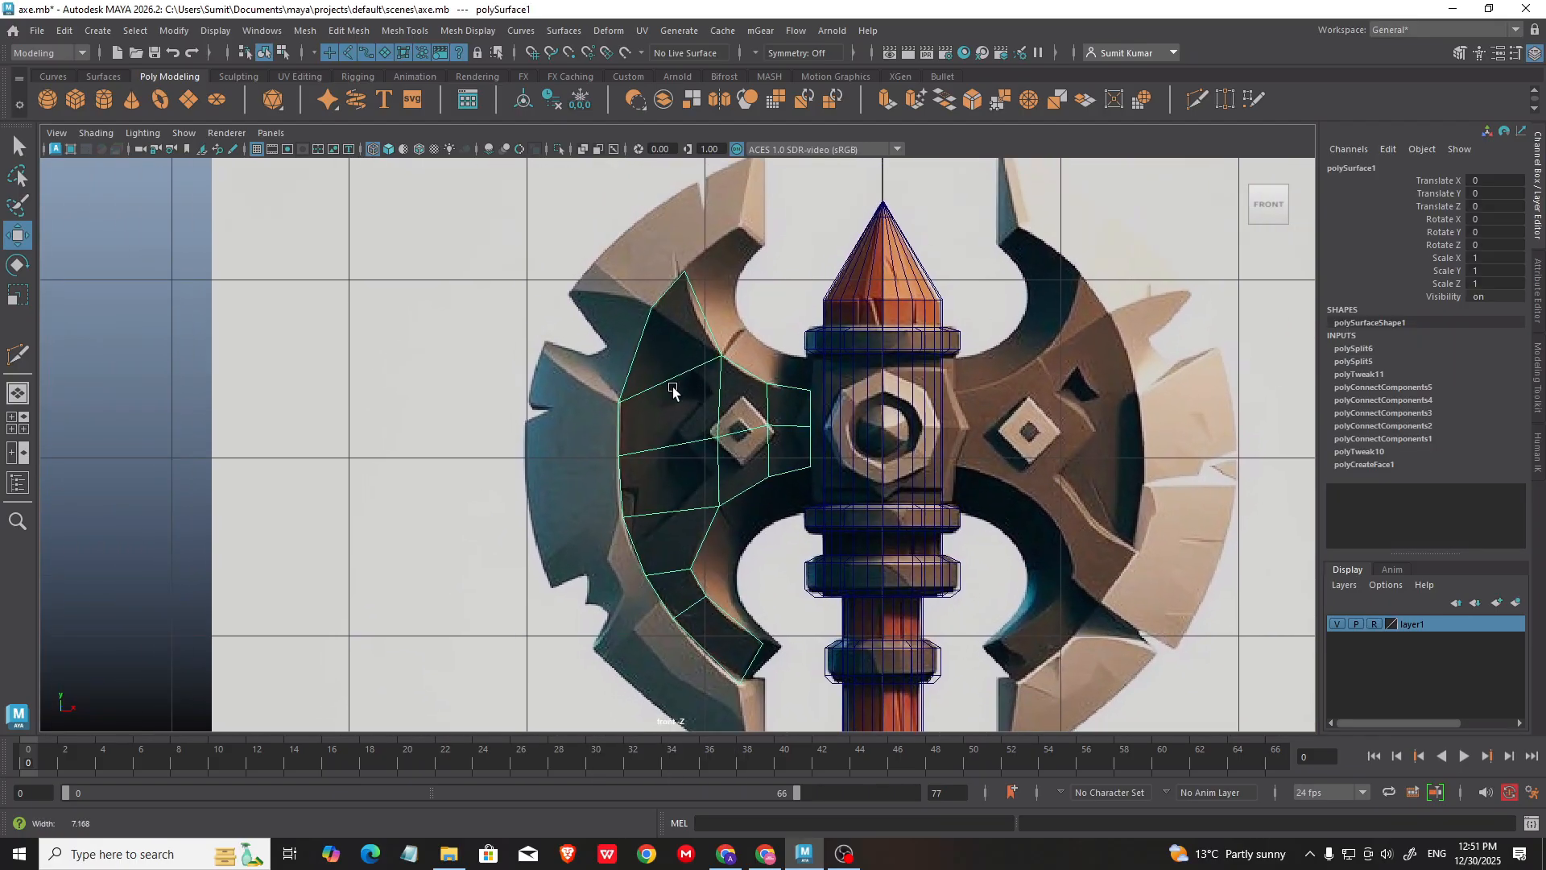
alt+middle_drag(765, 429, 668, 378)
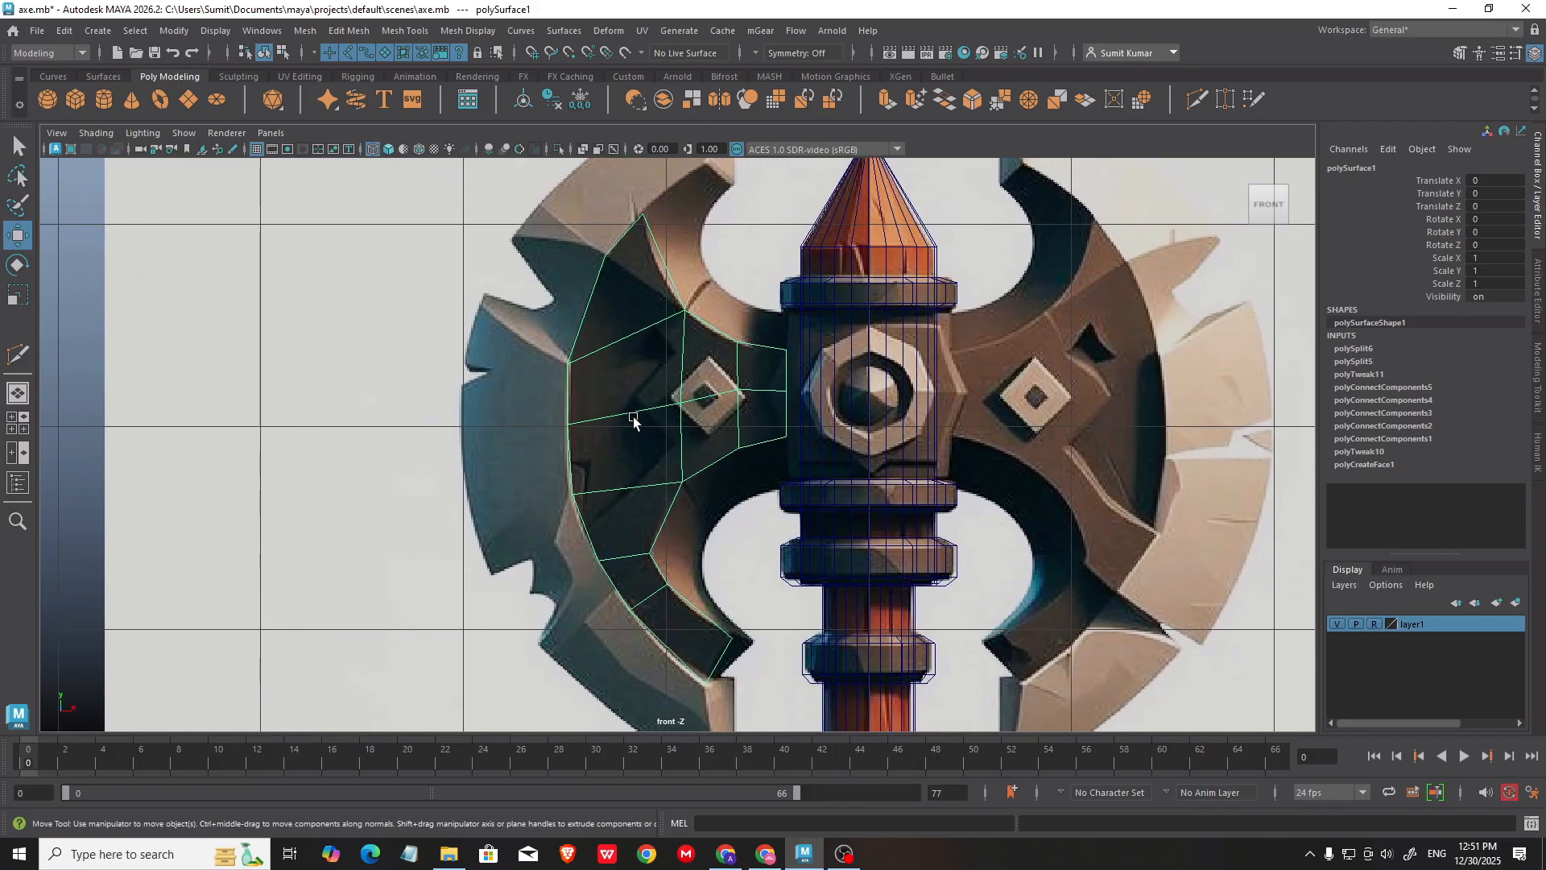
scroll(633, 419, up, 2)
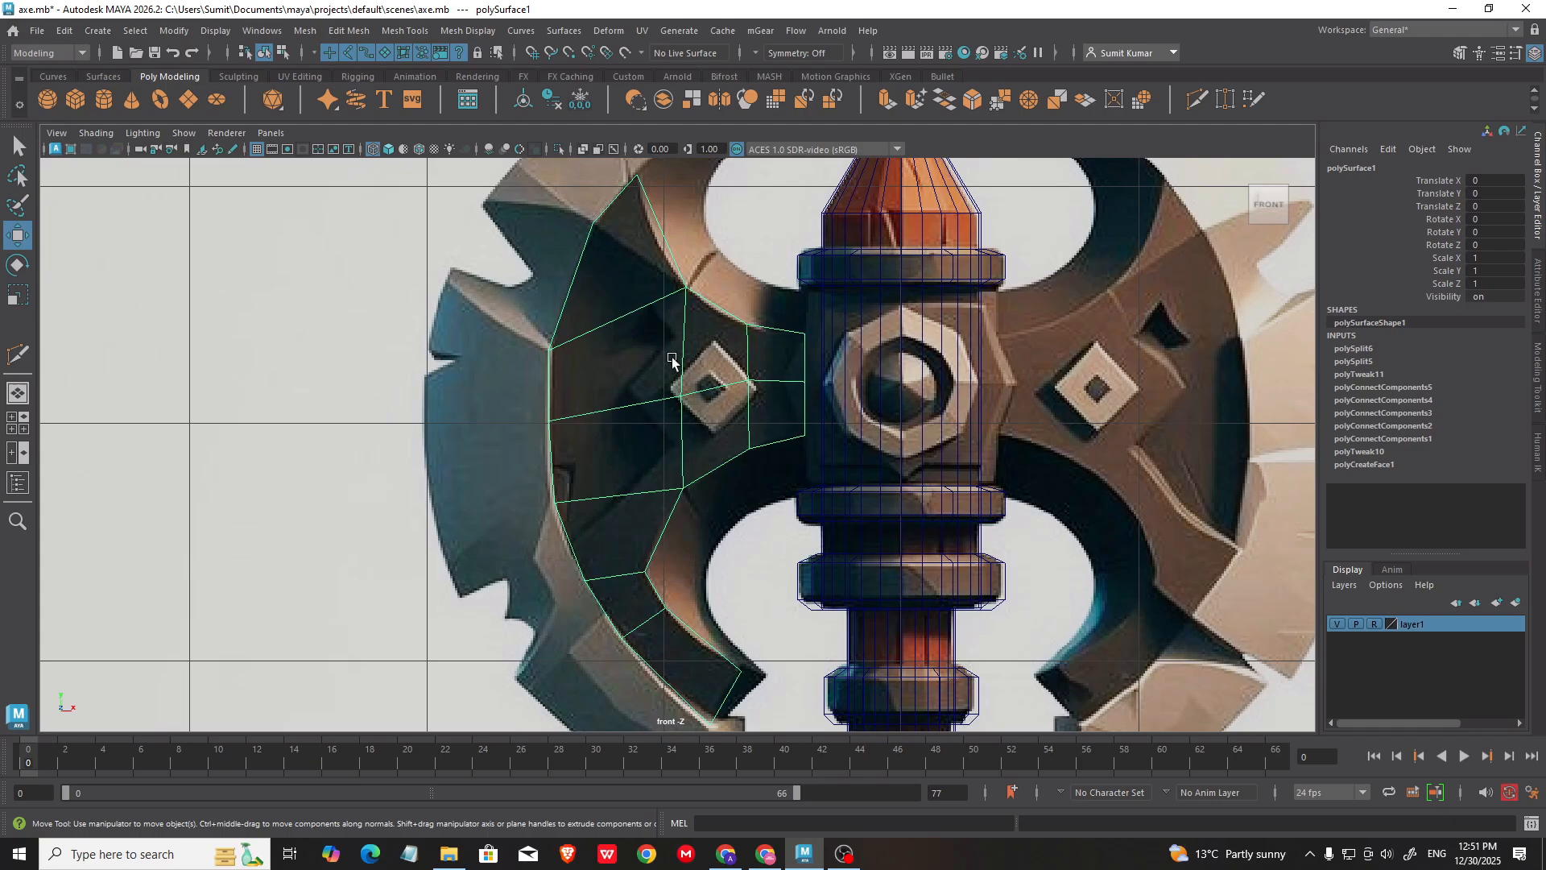
alt+middle_drag(1162, 304, 1038, 408)
scroll(1035, 435, down, 1)
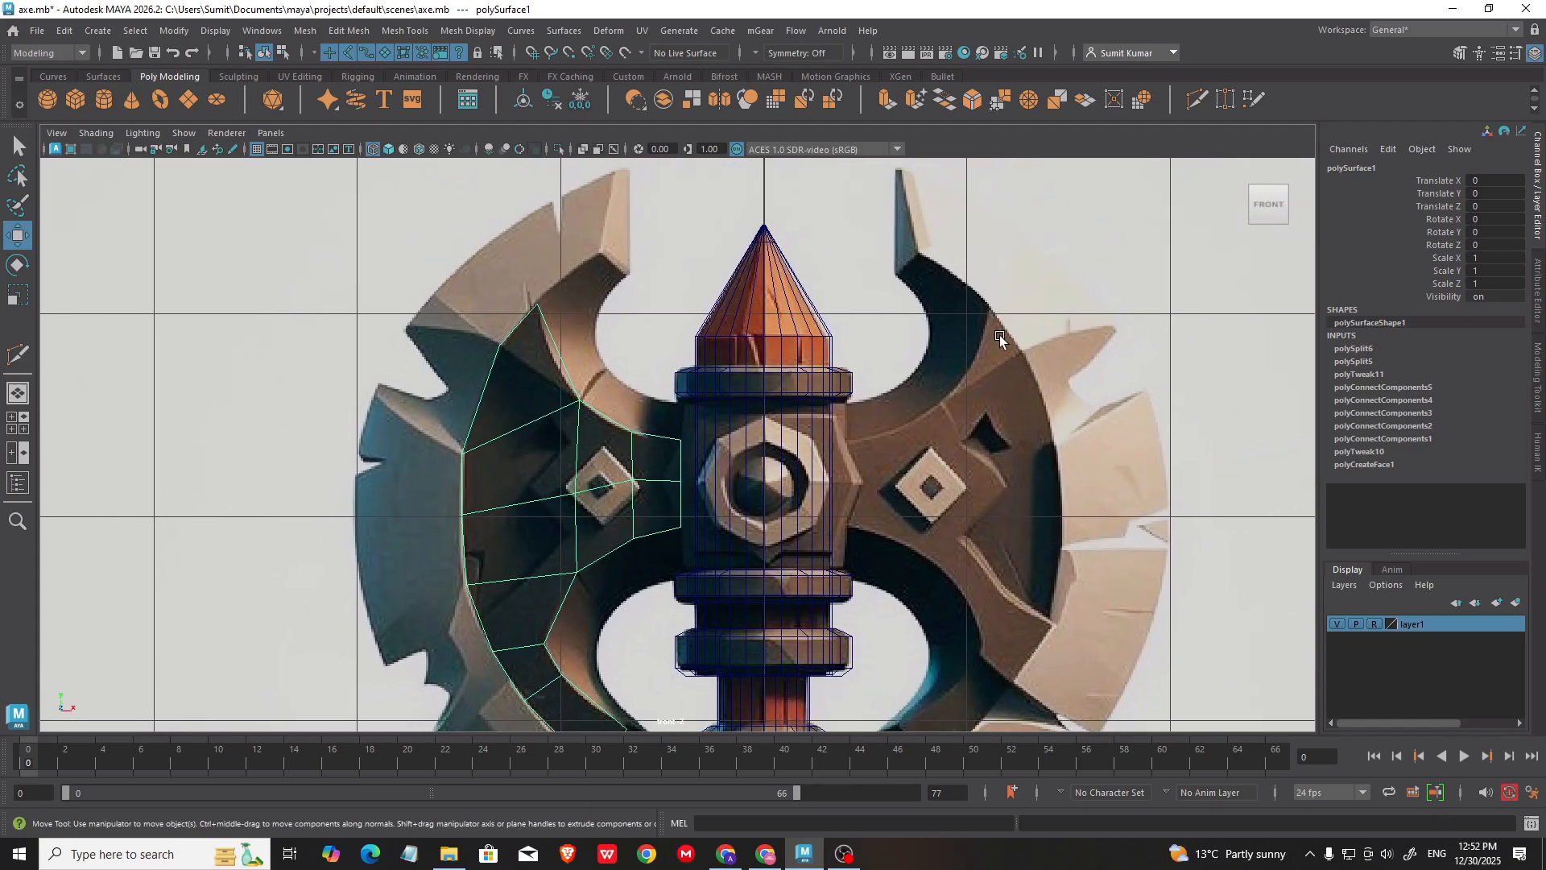
alt+middle_drag(876, 477, 1123, 414)
scroll(736, 328, up, 1)
alt+middle_drag(730, 299, 660, 269)
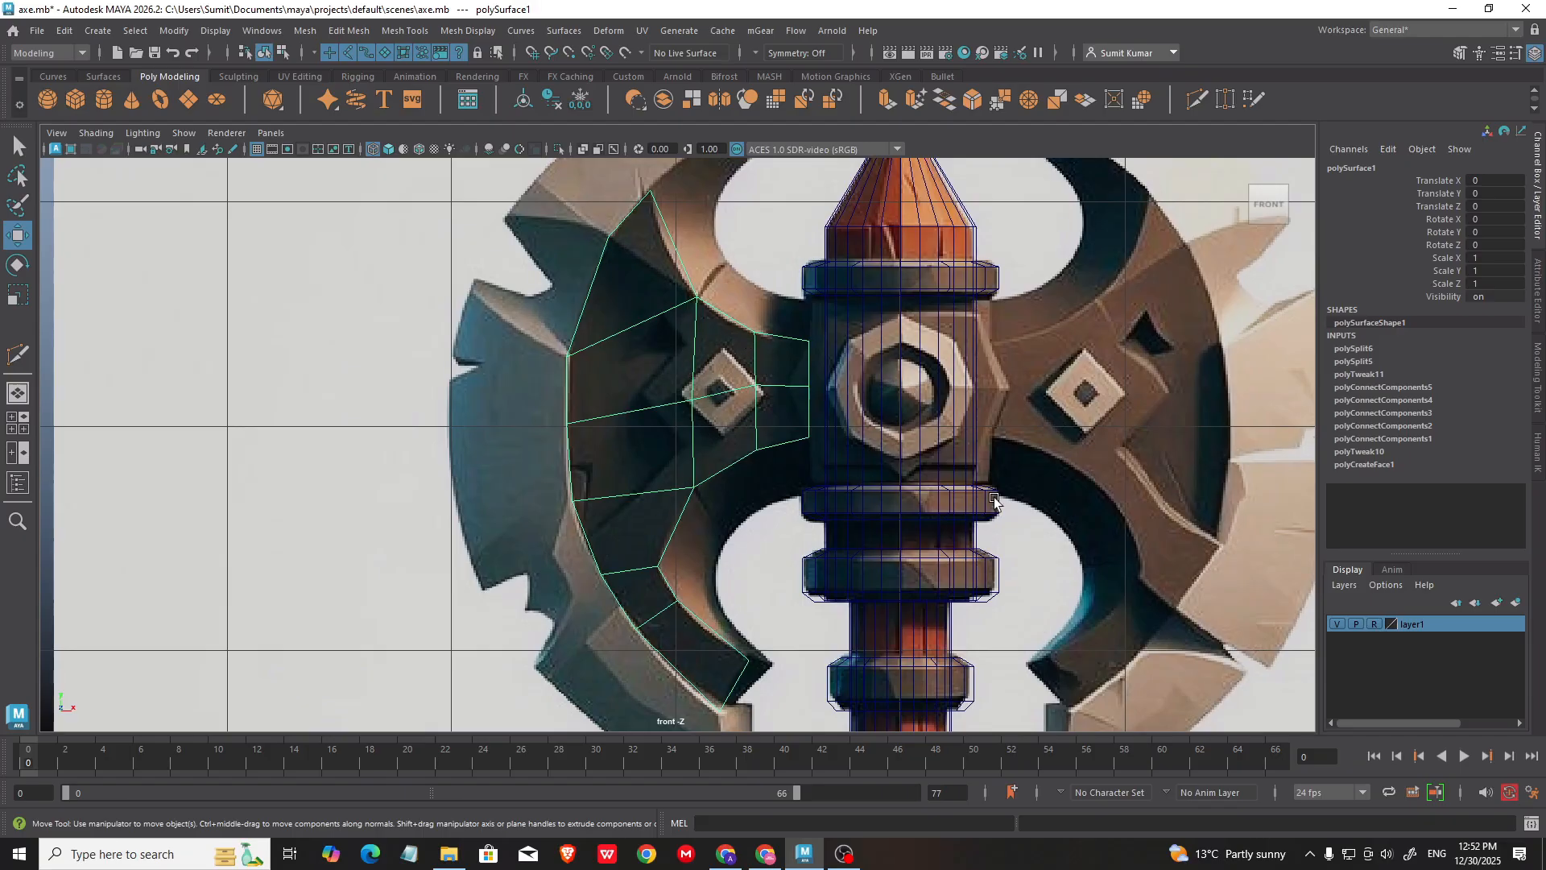
mouse_move(994, 501)
alt+middle_down()
mouse_move(1017, 454)
mouse_move(975, 479)
alt+middle_up()
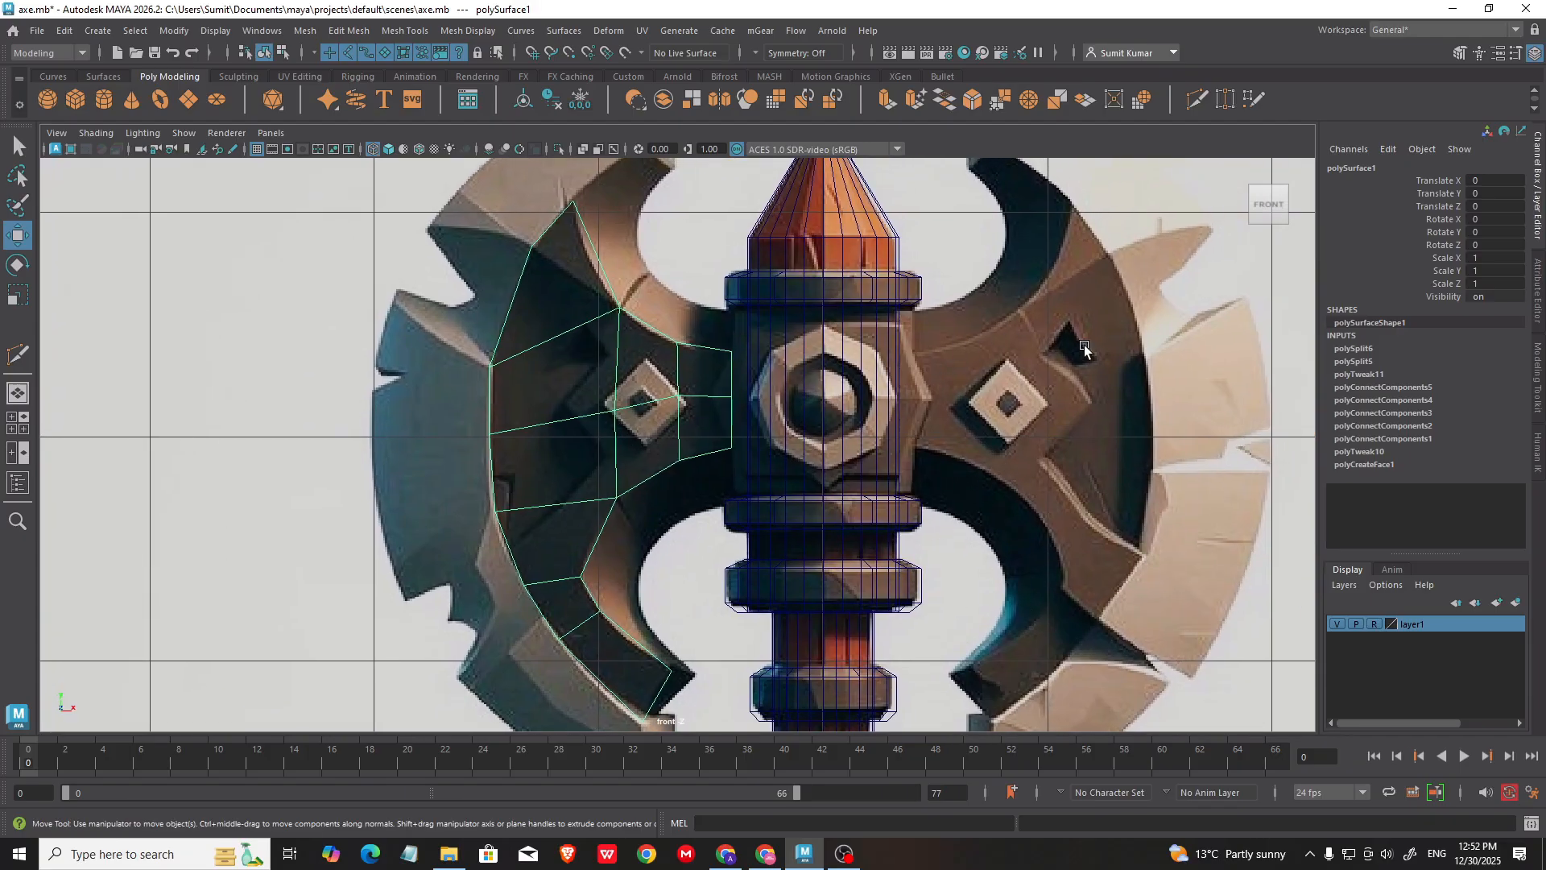
Step: Select the outer border edges along the left blade's inner section and extrude them outward to the cutting edge in the reference
alt+middle_drag(1084, 344, 1093, 360)
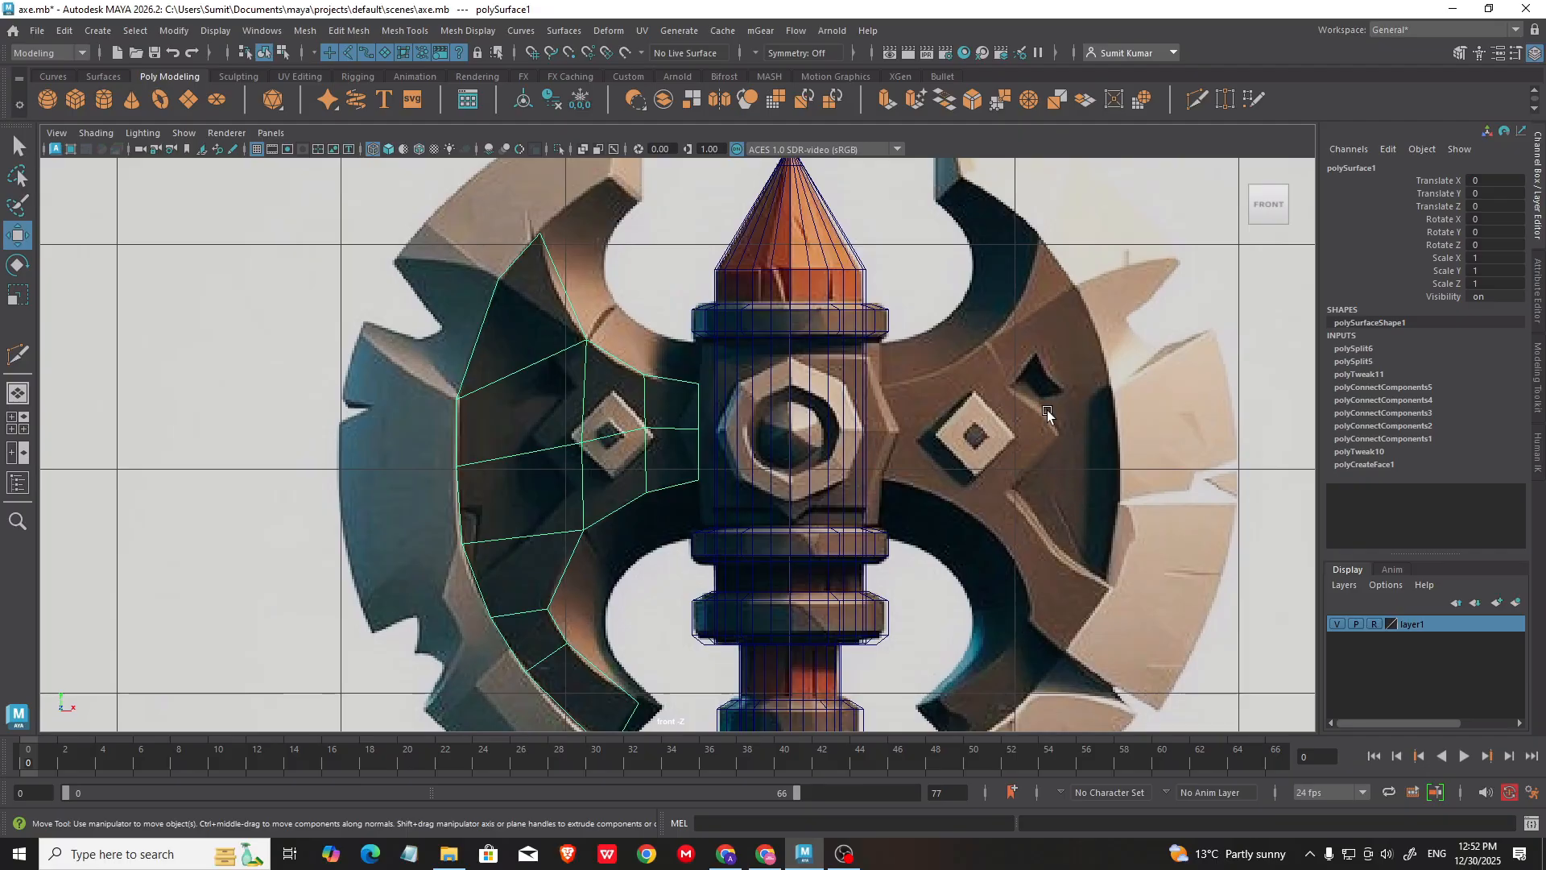
alt+middle_drag(489, 311, 662, 407)
scroll(668, 402, up, 1)
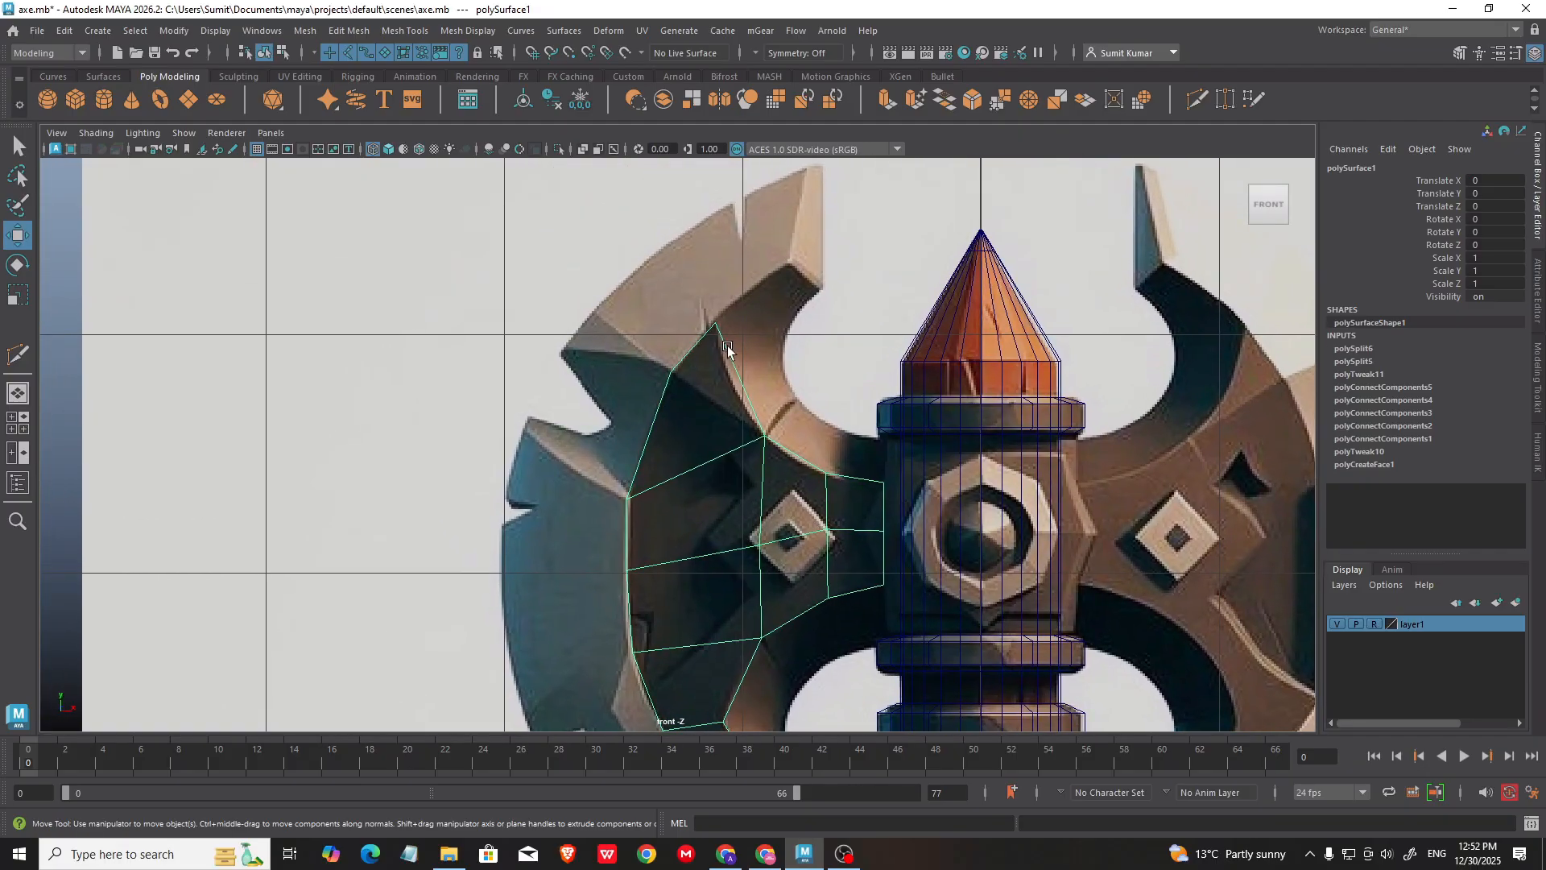
alt+middle_drag(759, 390, 699, 438)
right_drag(846, 249, 846, 212)
click(678, 404)
alt+middle_drag(628, 422, 663, 448)
scroll(664, 451, up, 1)
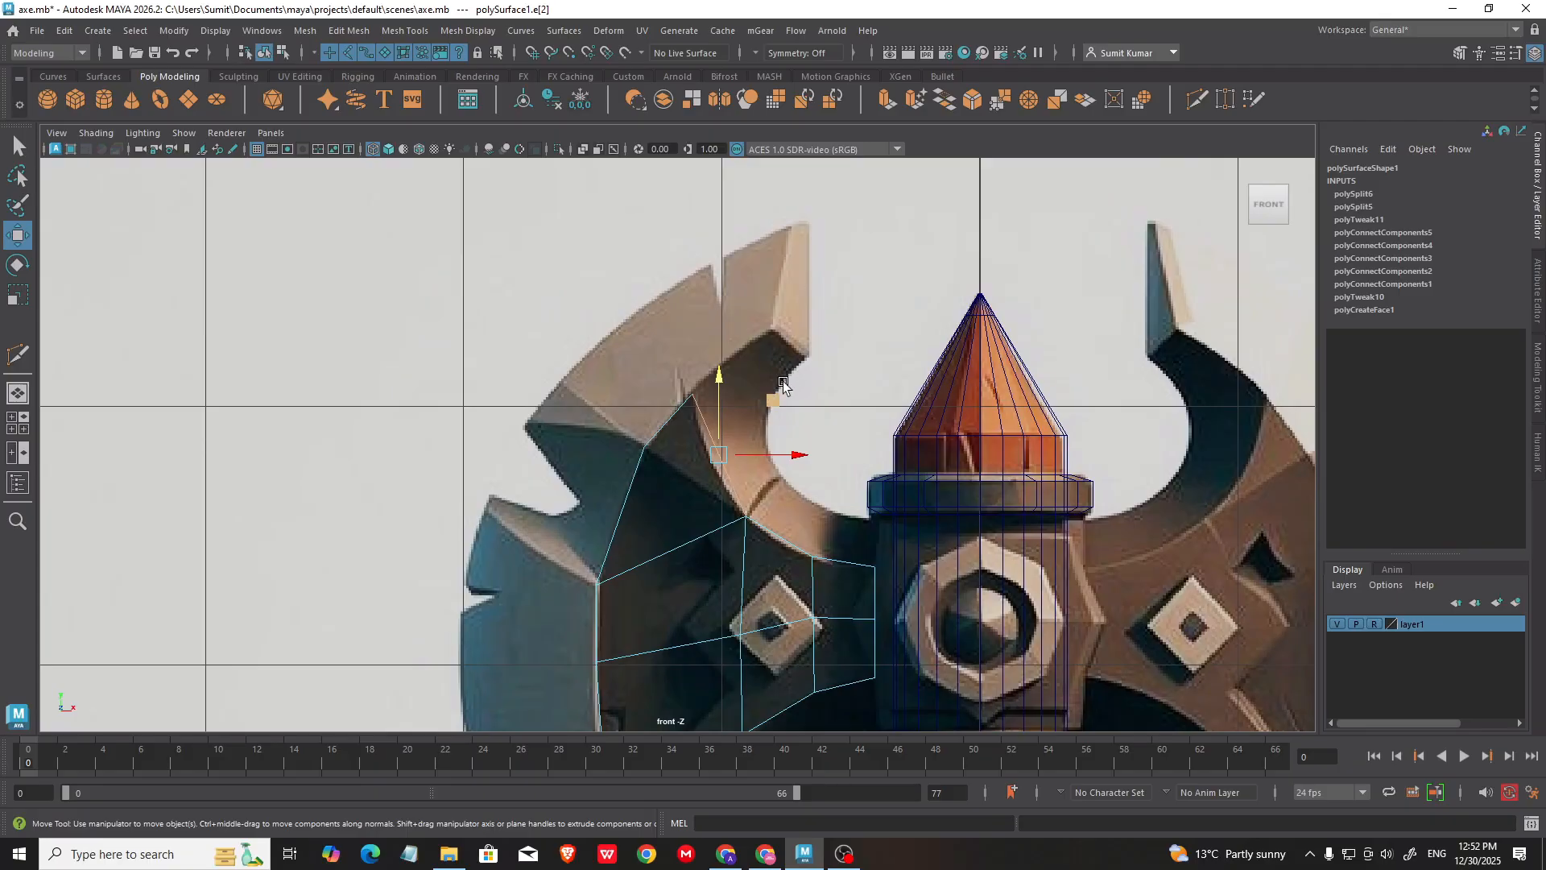
alt+middle_drag(774, 385, 739, 386)
scroll(739, 411, up, 1)
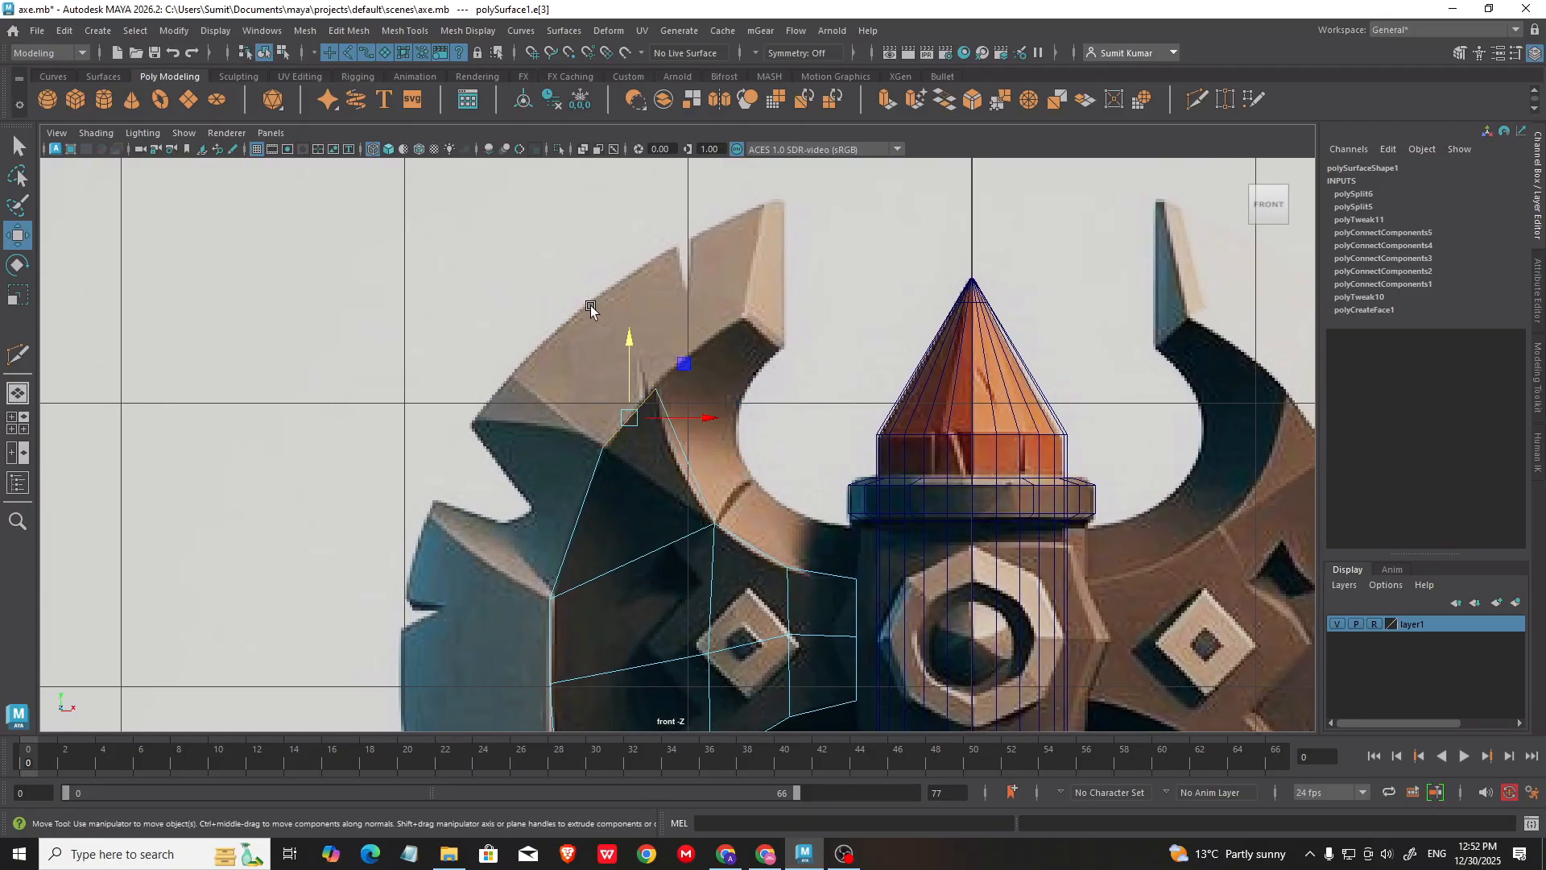
alt+middle_drag(603, 468, 761, 335)
shift+click(729, 507)
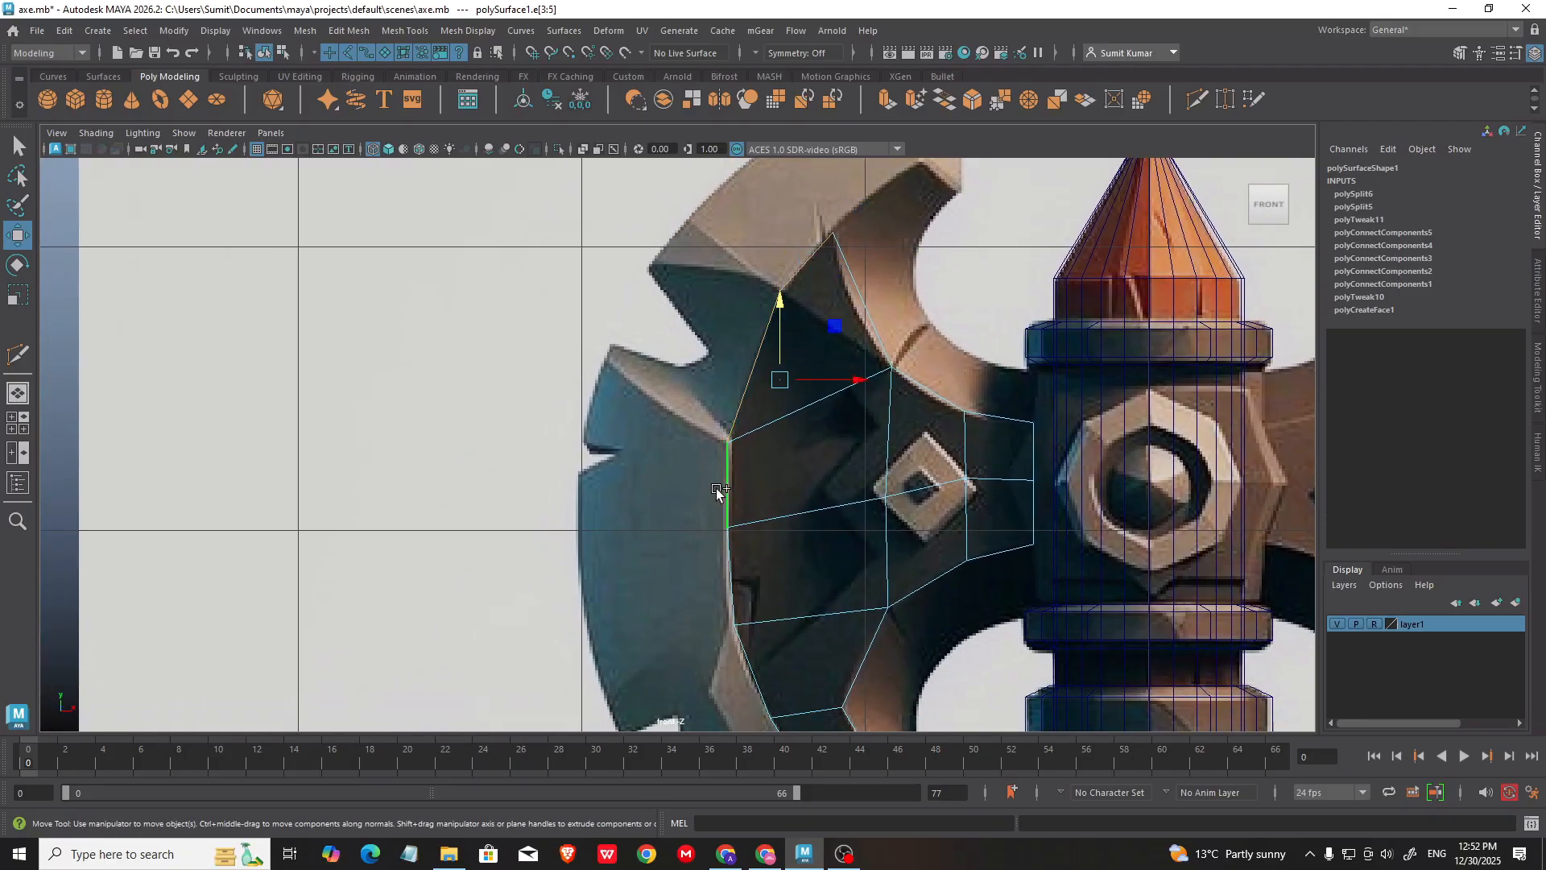
alt+middle_drag(725, 575, 723, 407)
shift+click(750, 499)
alt+middle_drag(750, 499, 722, 424)
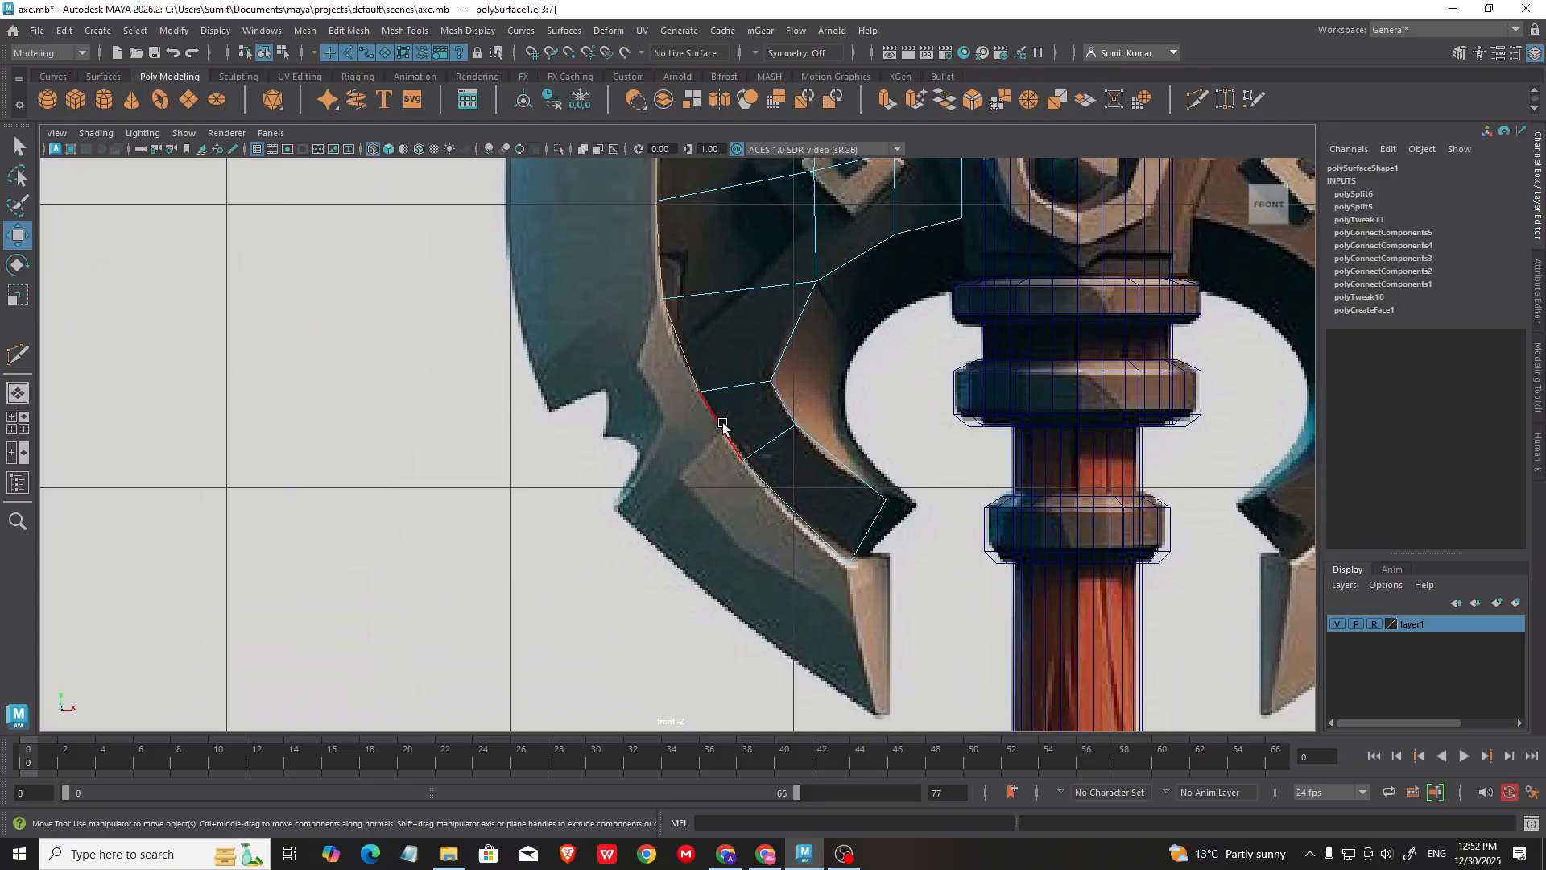
shift+click(792, 493)
alt+middle_drag(771, 312, 771, 487)
shift+drag(806, 408, 658, 390)
Step: Move the two uppermost extruded vertices onto the blade's upper outer silhouette and adjust the inner border vertex beneath them
alt+middle_drag(668, 174, 598, 421)
key(F9)
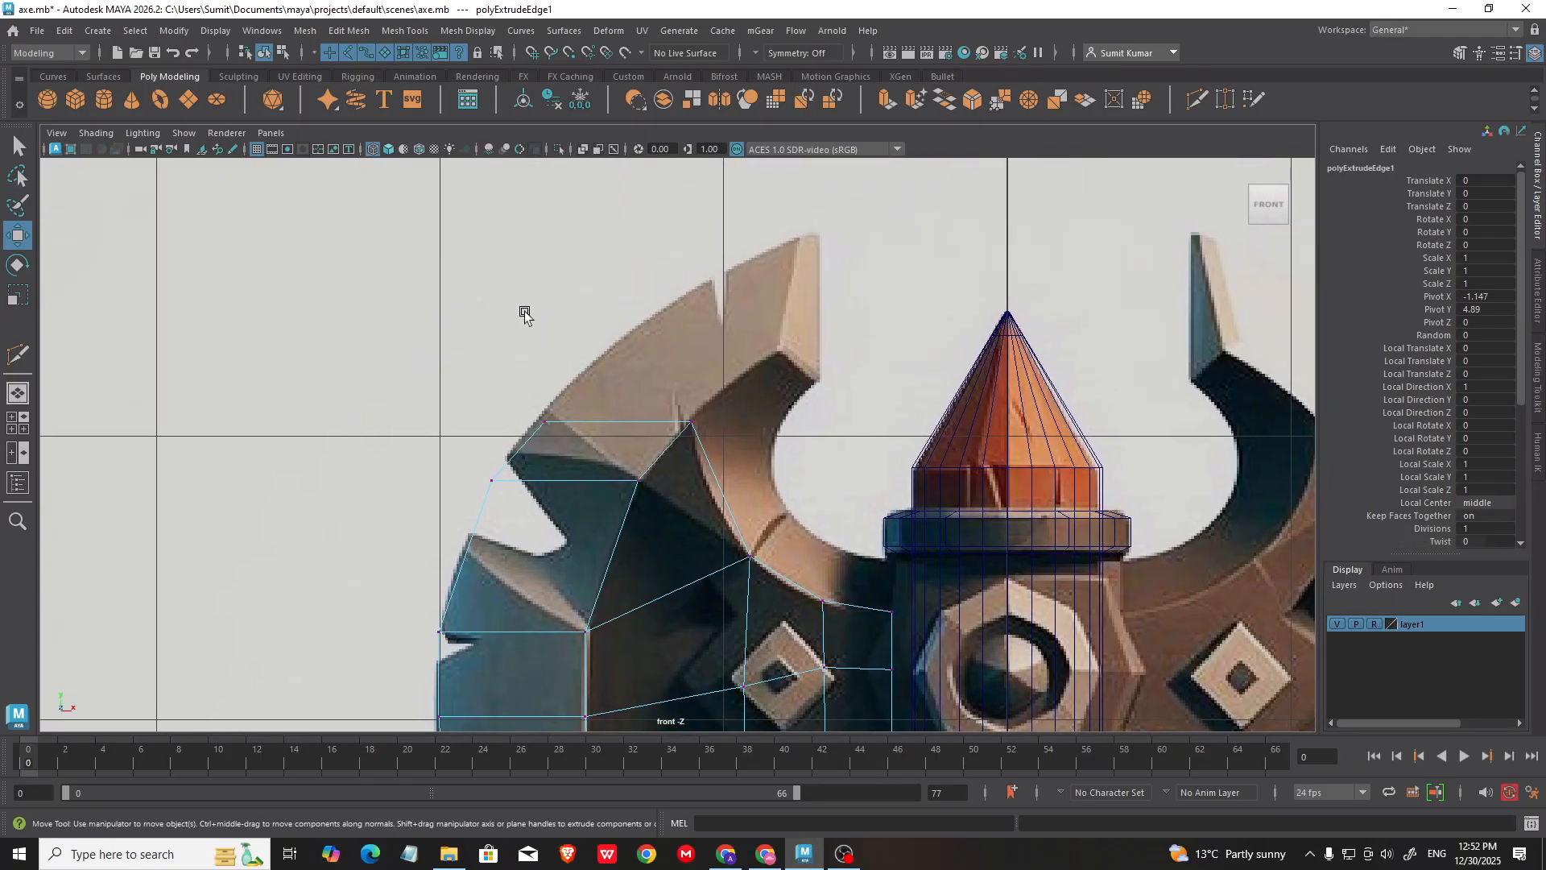
drag(522, 387, 684, 306)
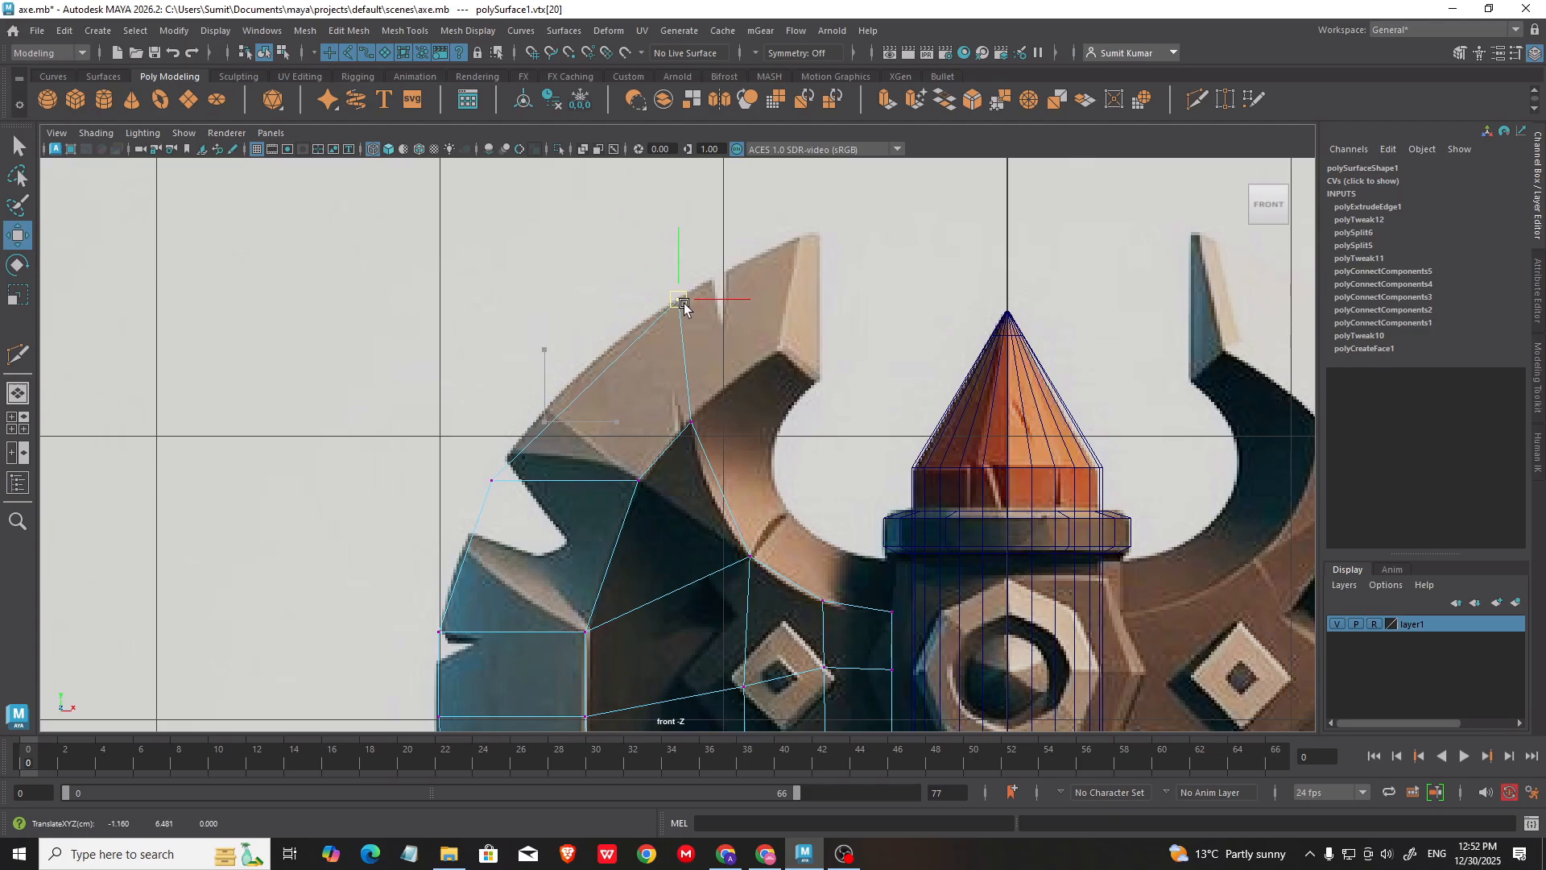
alt+middle_drag(687, 276, 778, 252)
click(581, 457)
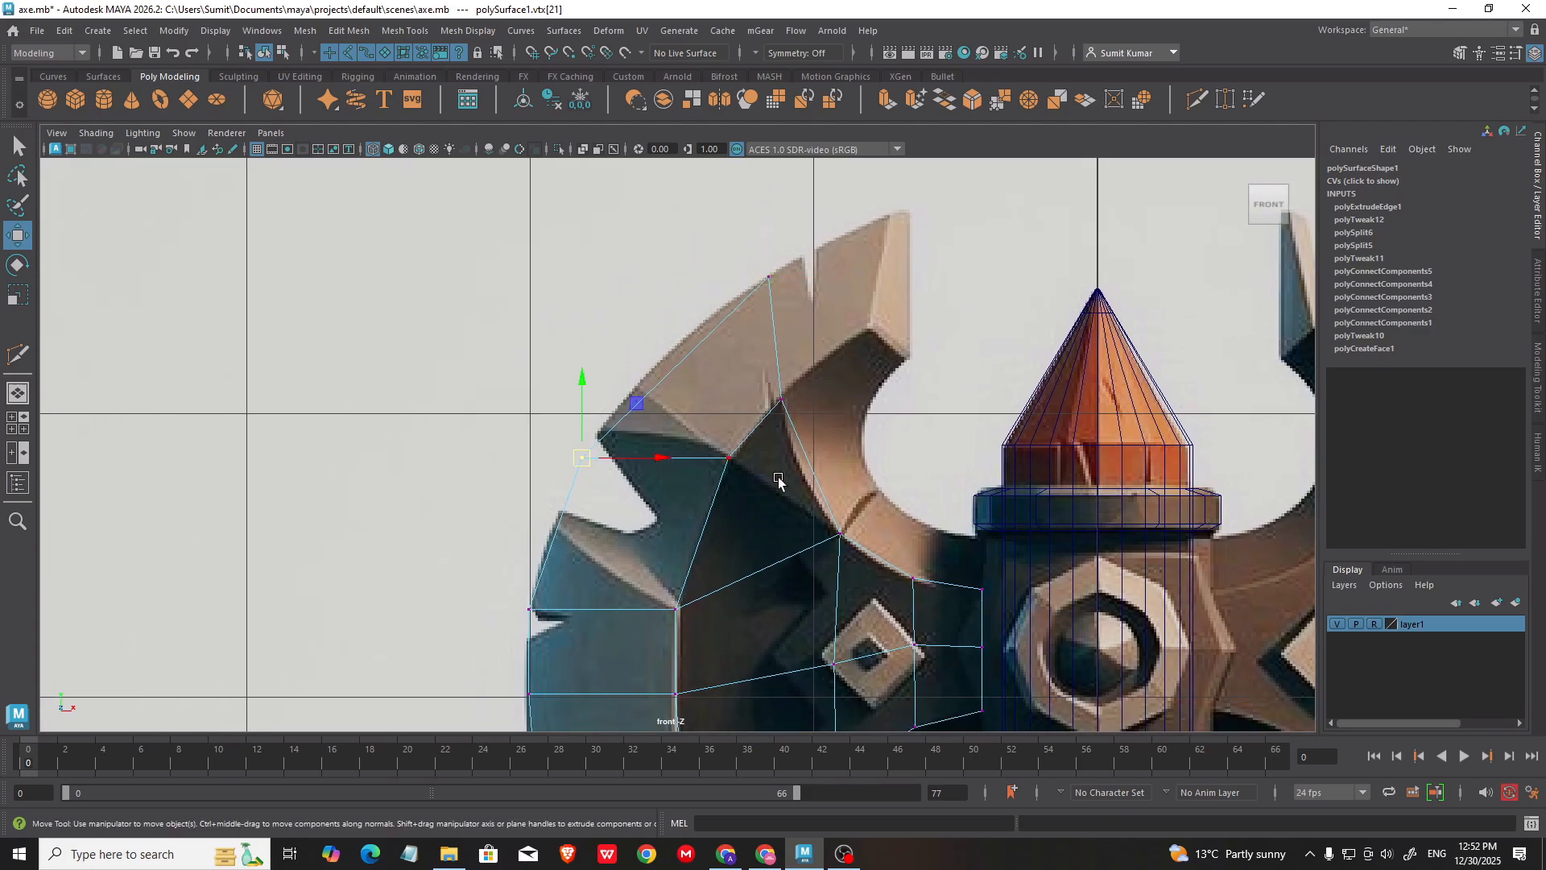
drag(583, 458, 646, 391)
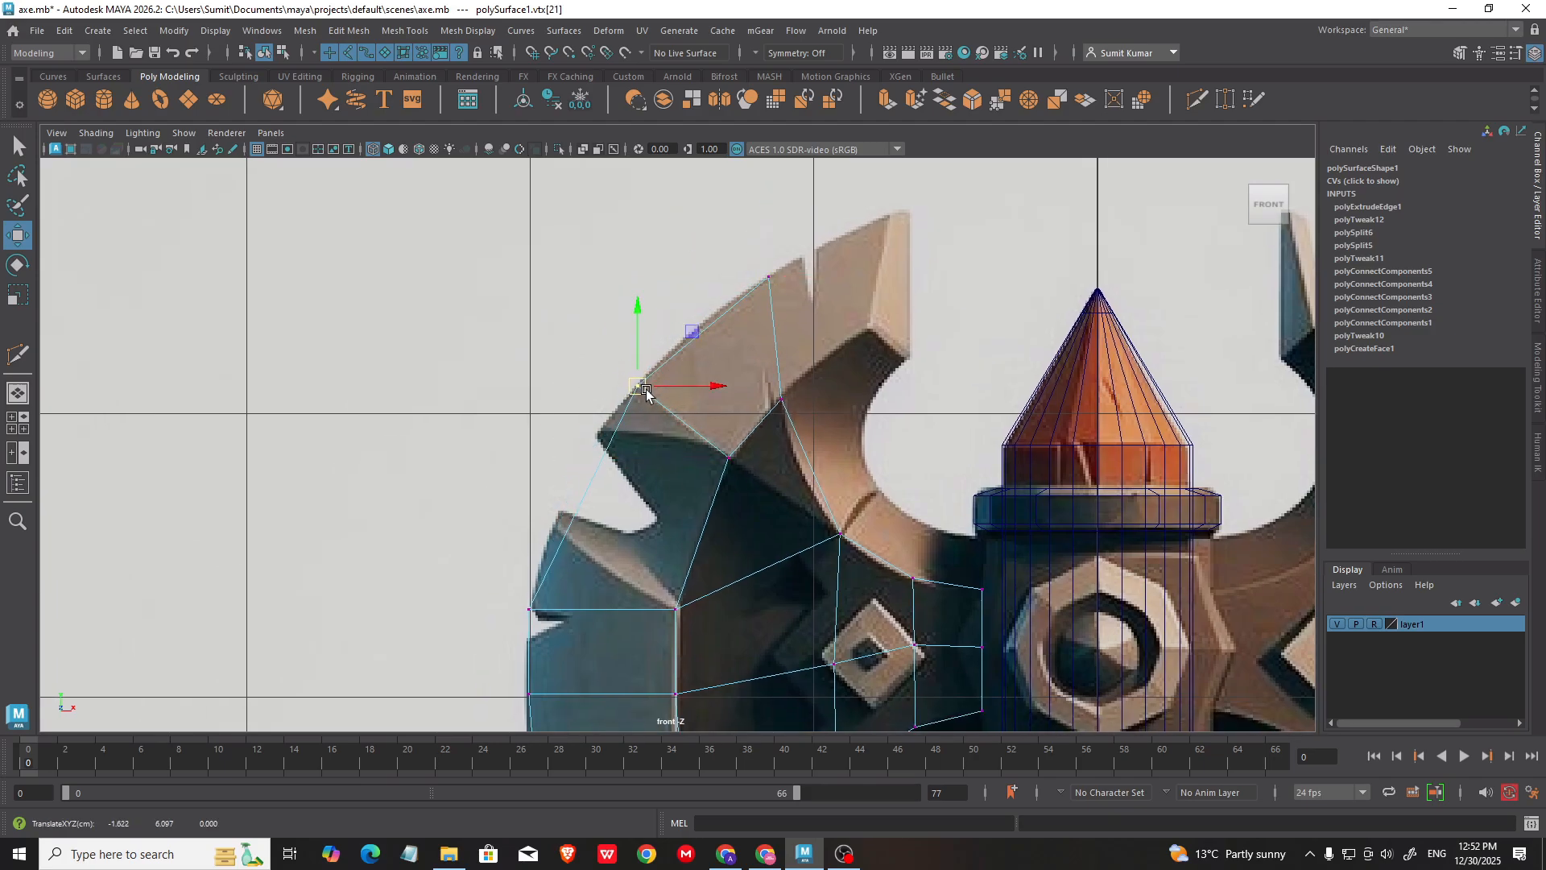
click(729, 457)
alt+middle_drag(583, 588, 646, 460)
drag(797, 329, 803, 330)
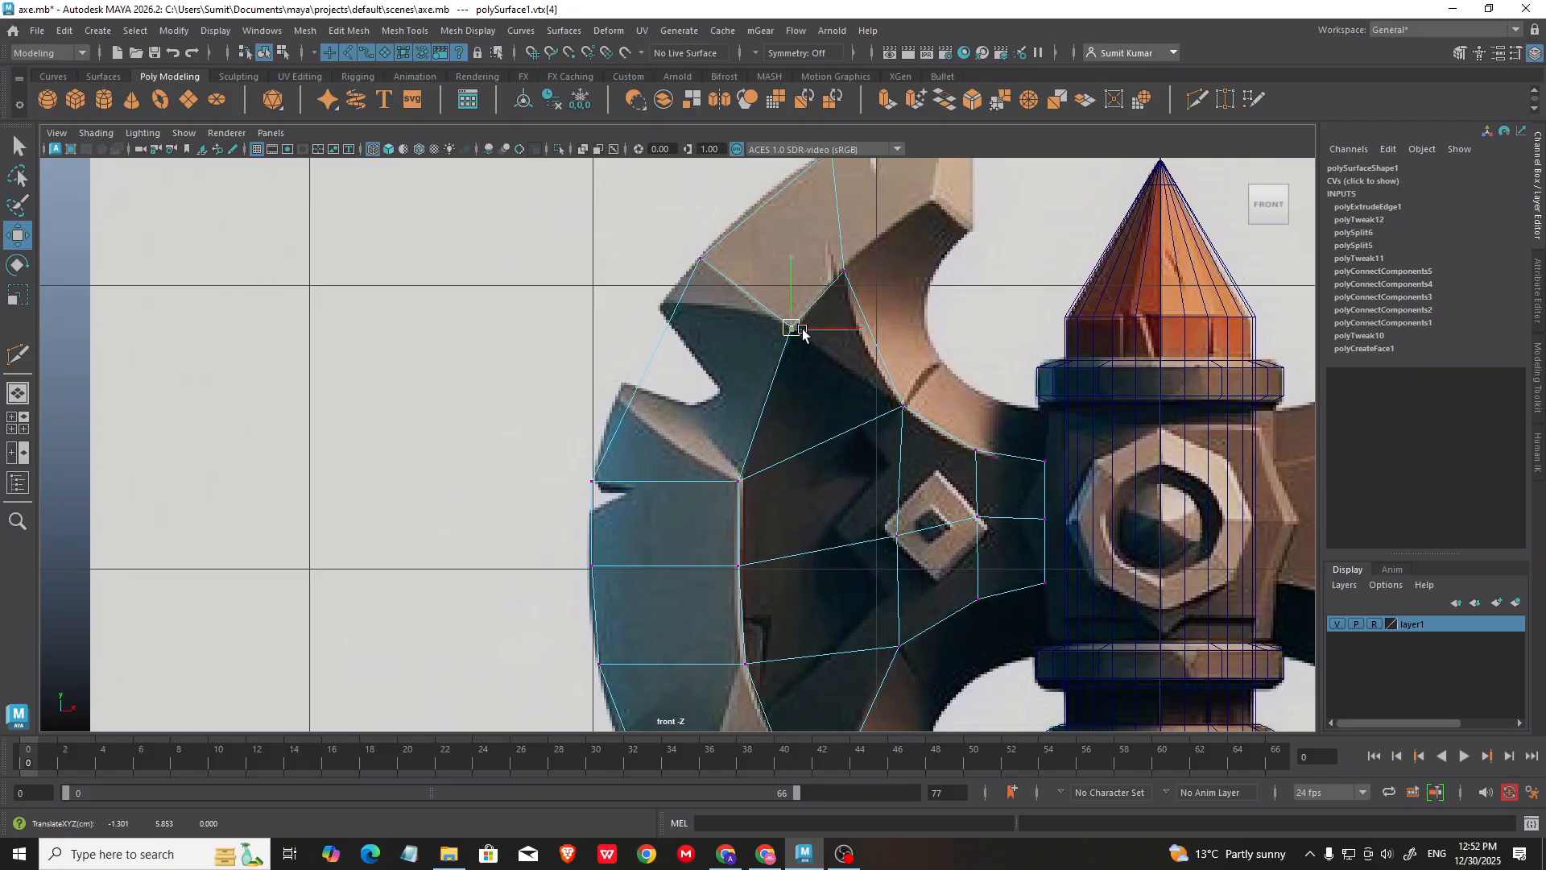
Step: Move the extruded vertex below the upper notch onto the tip of the spike in the reference
alt+middle_drag(578, 474, 642, 435)
click(657, 442)
drag(654, 453, 687, 367)
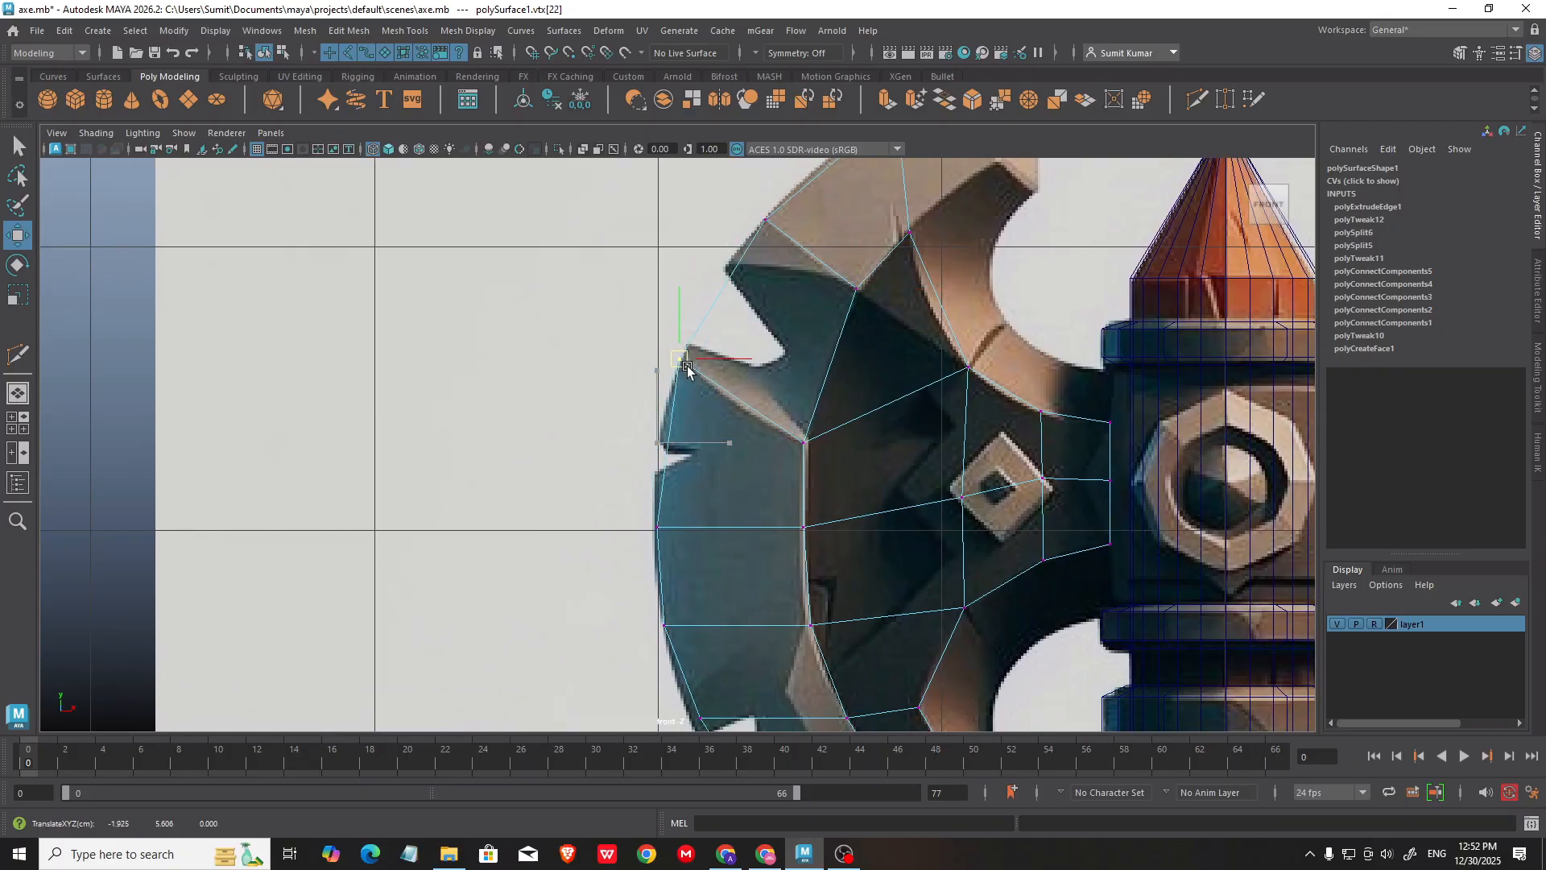
alt+middle_drag(725, 479, 725, 394)
drag(572, 407, 714, 440)
alt+middle_drag(838, 426, 759, 293)
Step: Move the extruded vertices around the lower notch onto the blade's lower outer silhouette and adjust the adjoining inner border vertex
click(622, 500)
drag(624, 501, 676, 576)
drag(675, 570, 732, 656)
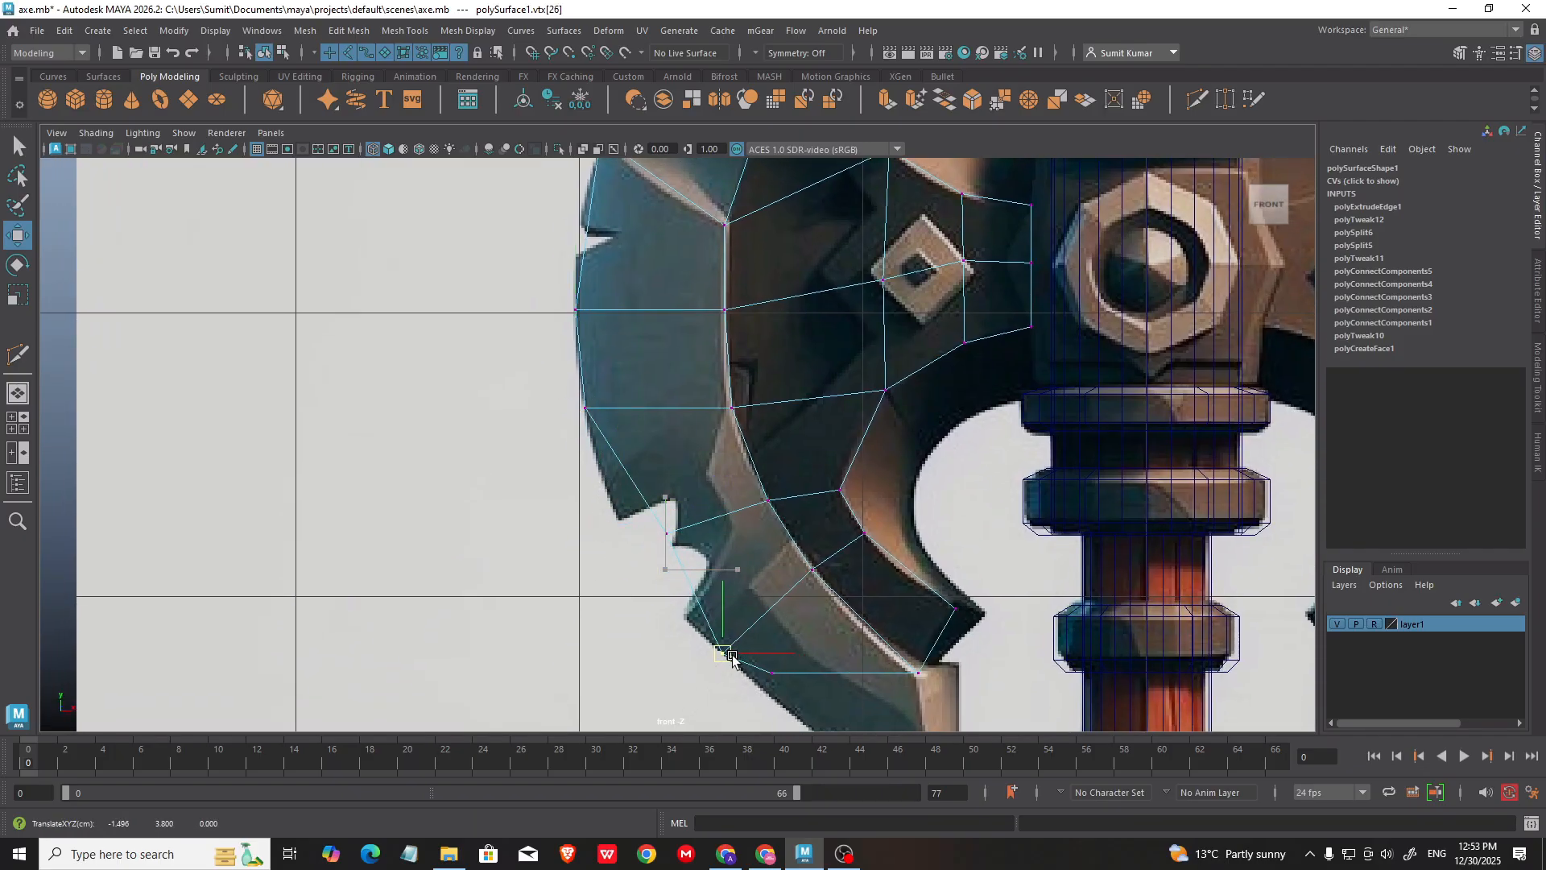
alt+middle_drag(687, 555, 692, 533)
click(672, 511)
drag(674, 513, 680, 579)
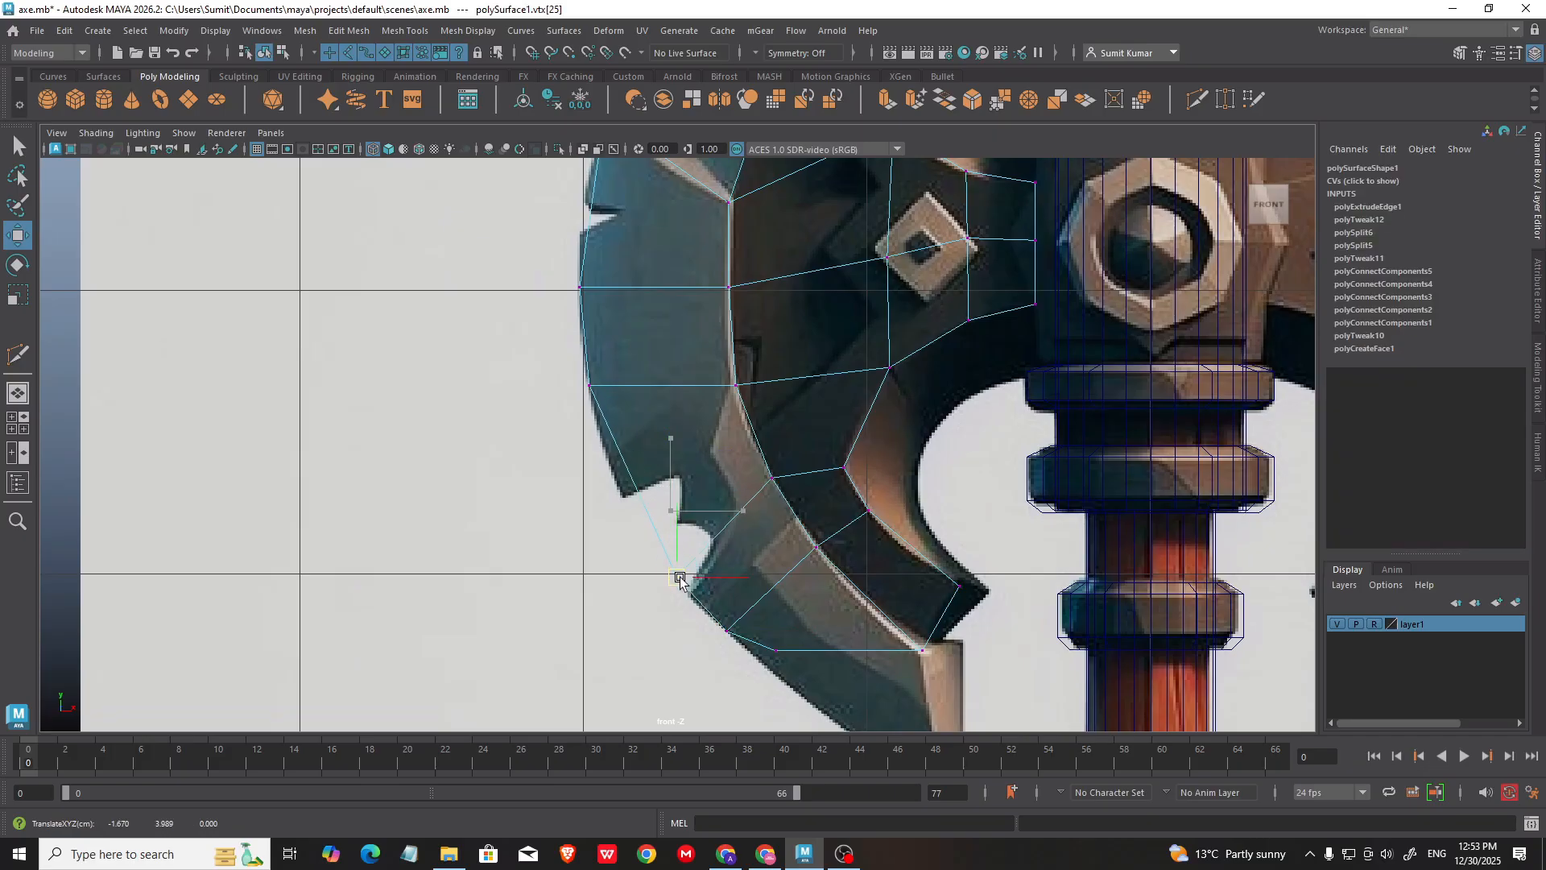
click(772, 478)
drag(778, 487, 774, 477)
Step: Move the last extruded vertex onto the blade's pointed bottom tip in the reference and clear the selection
alt+middle_drag(737, 570, 675, 448)
alt+right_drag(675, 448, 691, 488)
alt+middle_drag(690, 488, 654, 462)
drag(668, 485, 706, 541)
drag(684, 502, 858, 662)
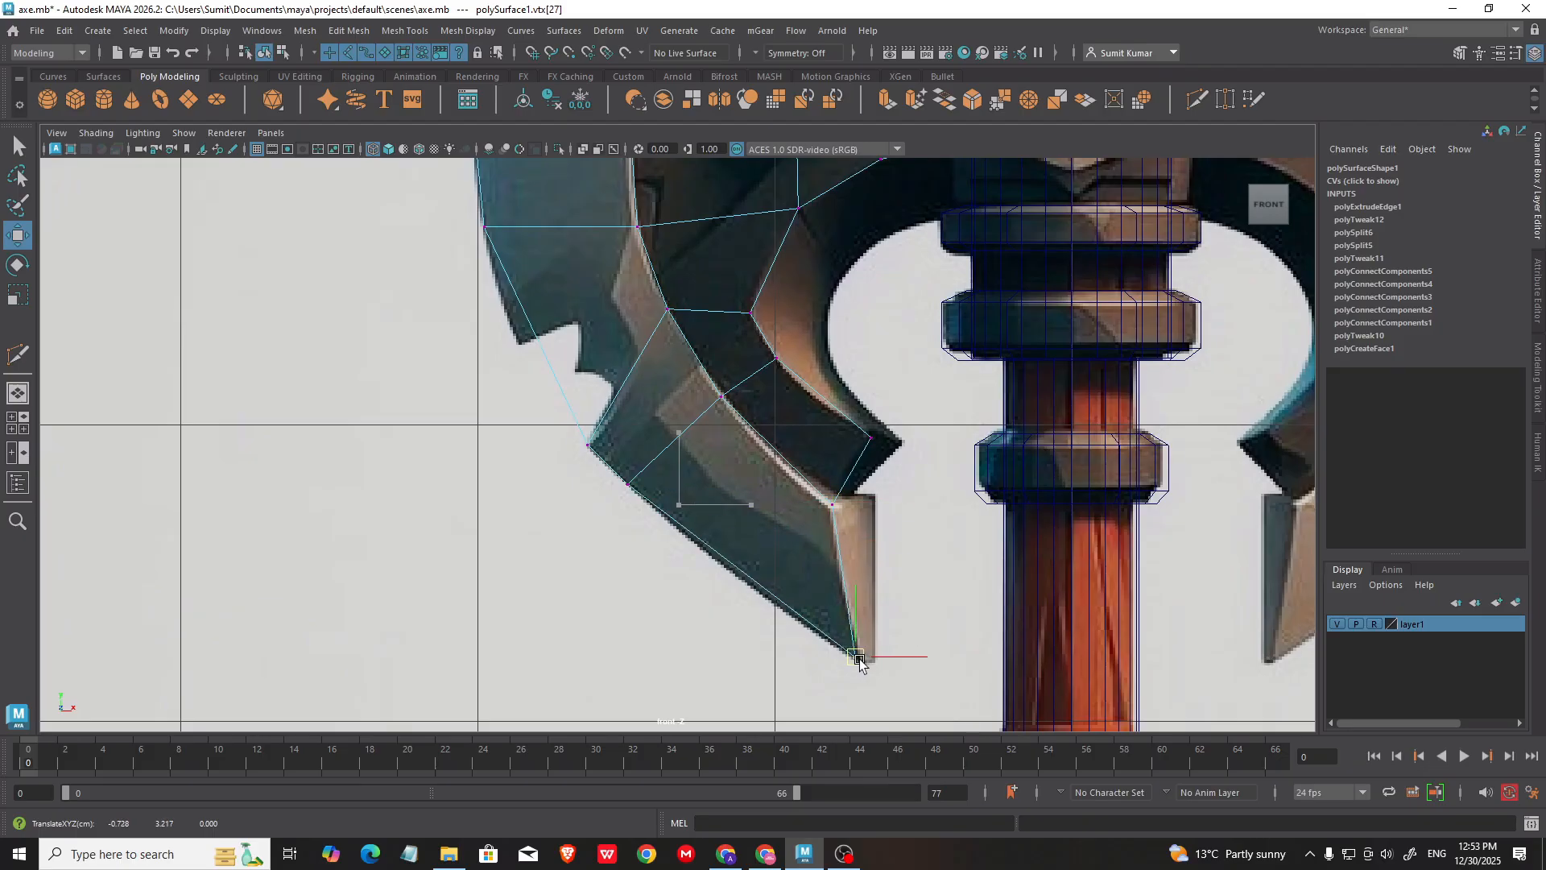
click(698, 620)
alt+right_drag(869, 572, 807, 451)
alt+middle_drag(807, 451, 776, 524)
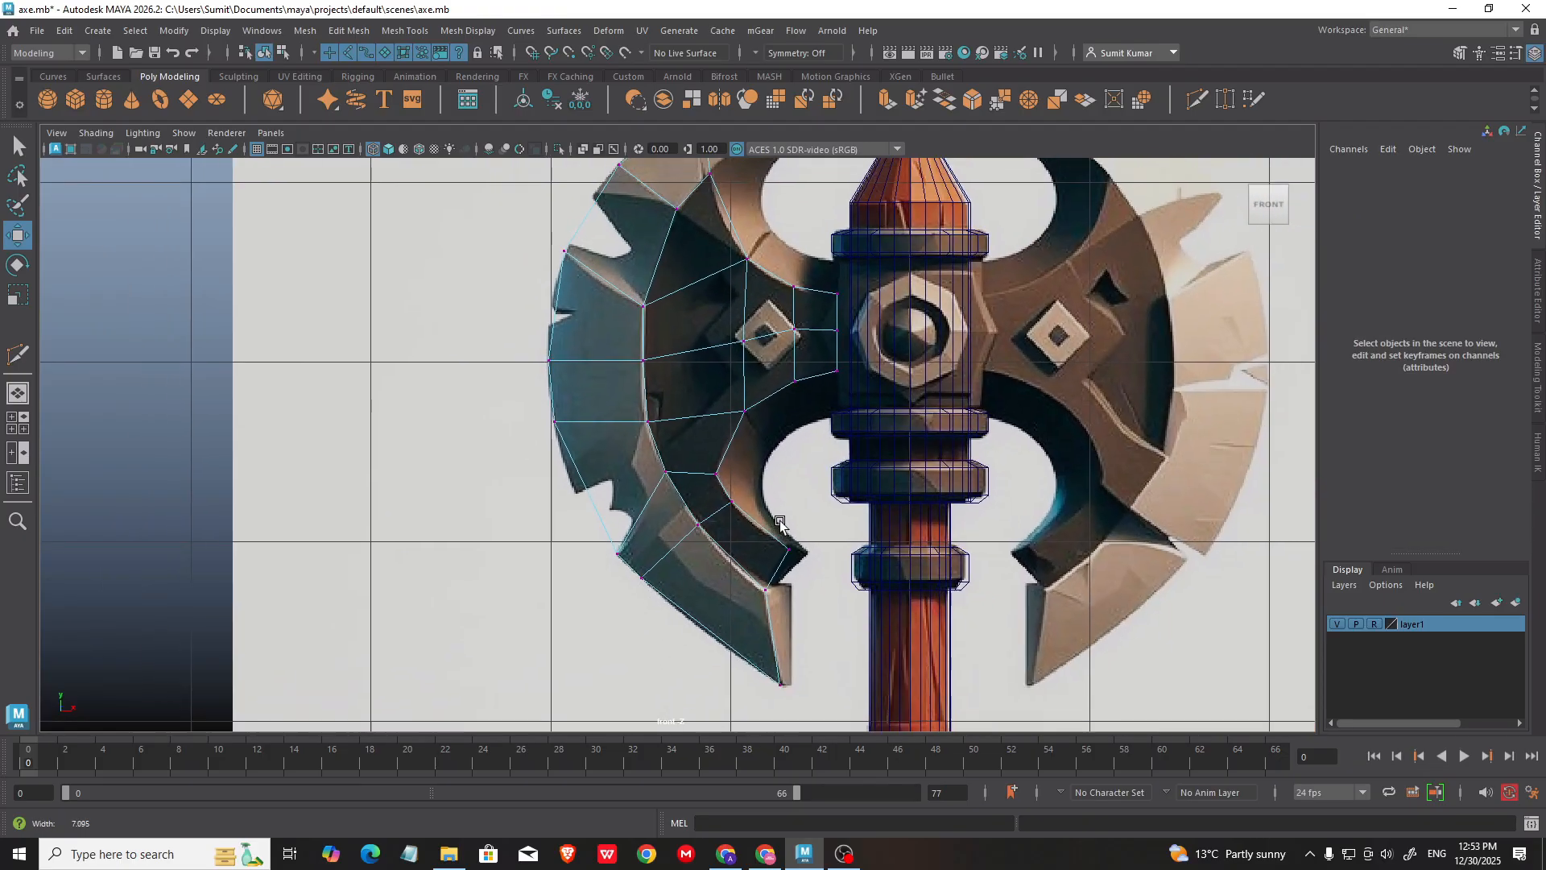
Step: Select all vertices along the outer cutting edge and shift them slightly in depth in the perspective view
alt+right_drag(777, 525, 657, 341)
alt+middle_drag(657, 341, 659, 461)
drag(671, 246, 695, 286)
alt+middle_drag(647, 335, 690, 311)
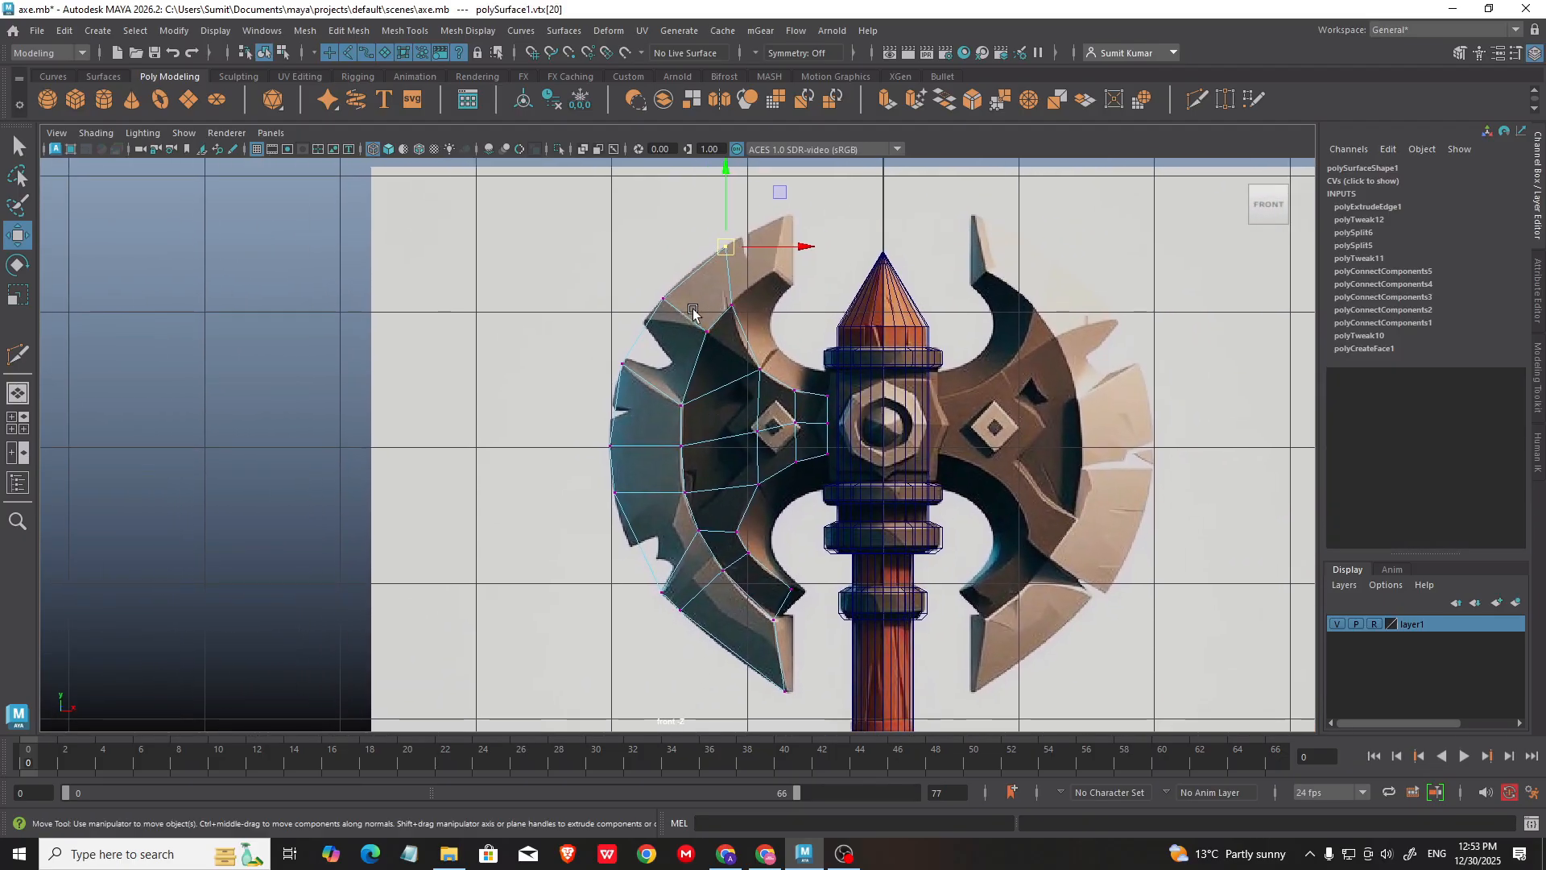
alt+right_drag(690, 311, 673, 335)
shift+drag(653, 276, 674, 315)
shift+drag(601, 339, 632, 374)
shift+drag(583, 427, 618, 462)
shift+drag(590, 475, 624, 522)
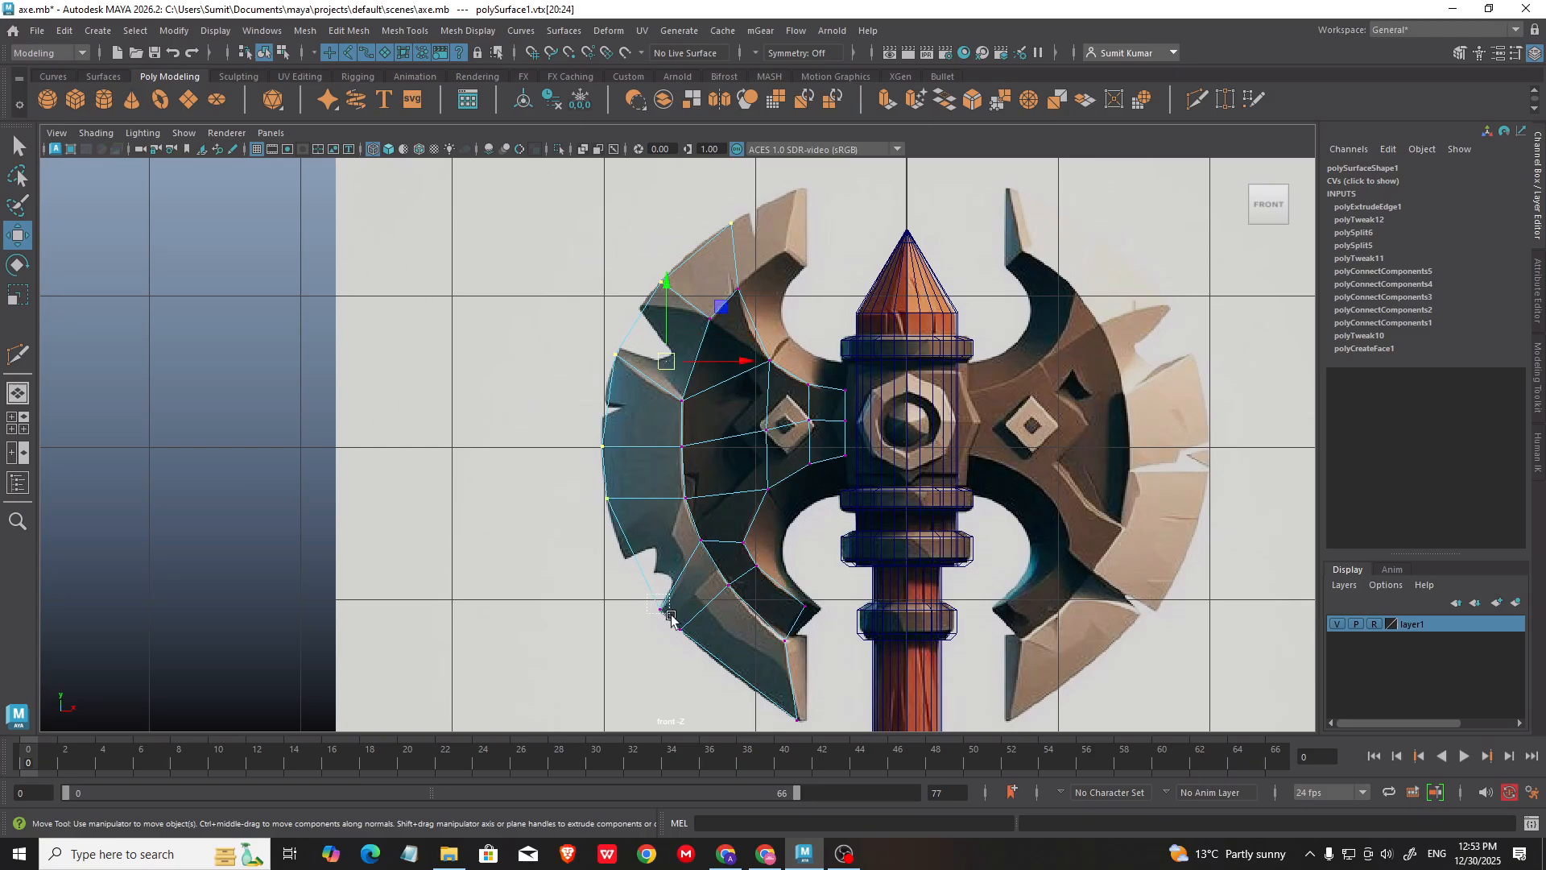
key(space)
key(space)
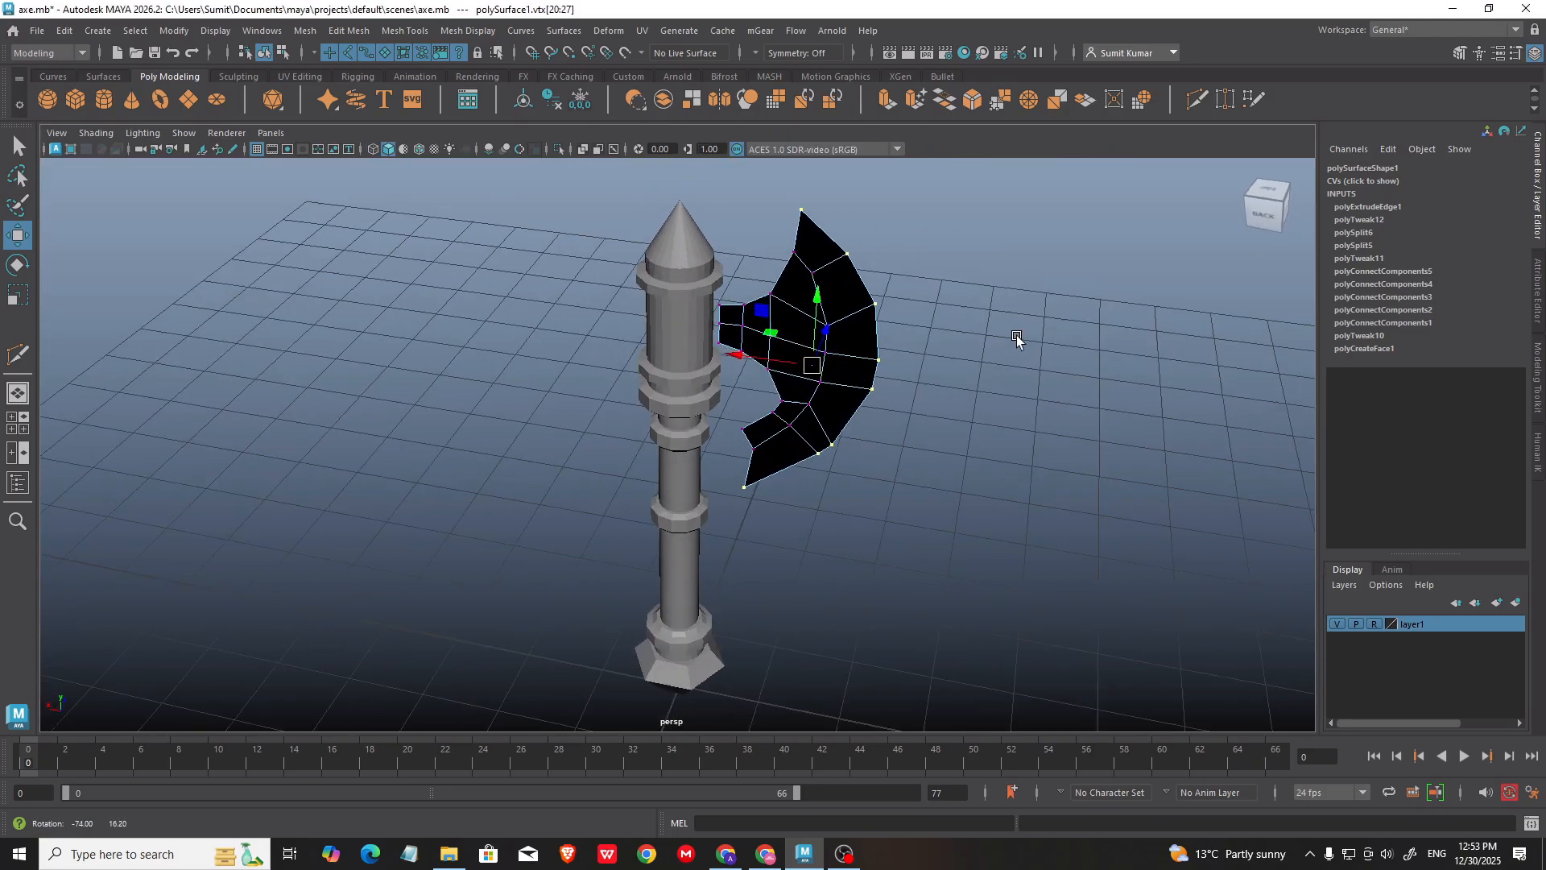
alt+drag(1018, 338, 807, 397)
drag(595, 589, 596, 592)
alt+drag(600, 591, 708, 424)
Step: Return the blade to object mode in the front view and compare it with the reference's uncovered upper horn
key(space)
key(space)
mouse_move(589, 481)
alt+middle_down()
mouse_move(725, 418)
mouse_move(673, 451)
alt+middle_up()
alt+middle_drag(720, 375, 623, 459)
right_drag(721, 287, 790, 230)
scroll(728, 302, up, 2)
alt+middle_drag(757, 312, 705, 293)
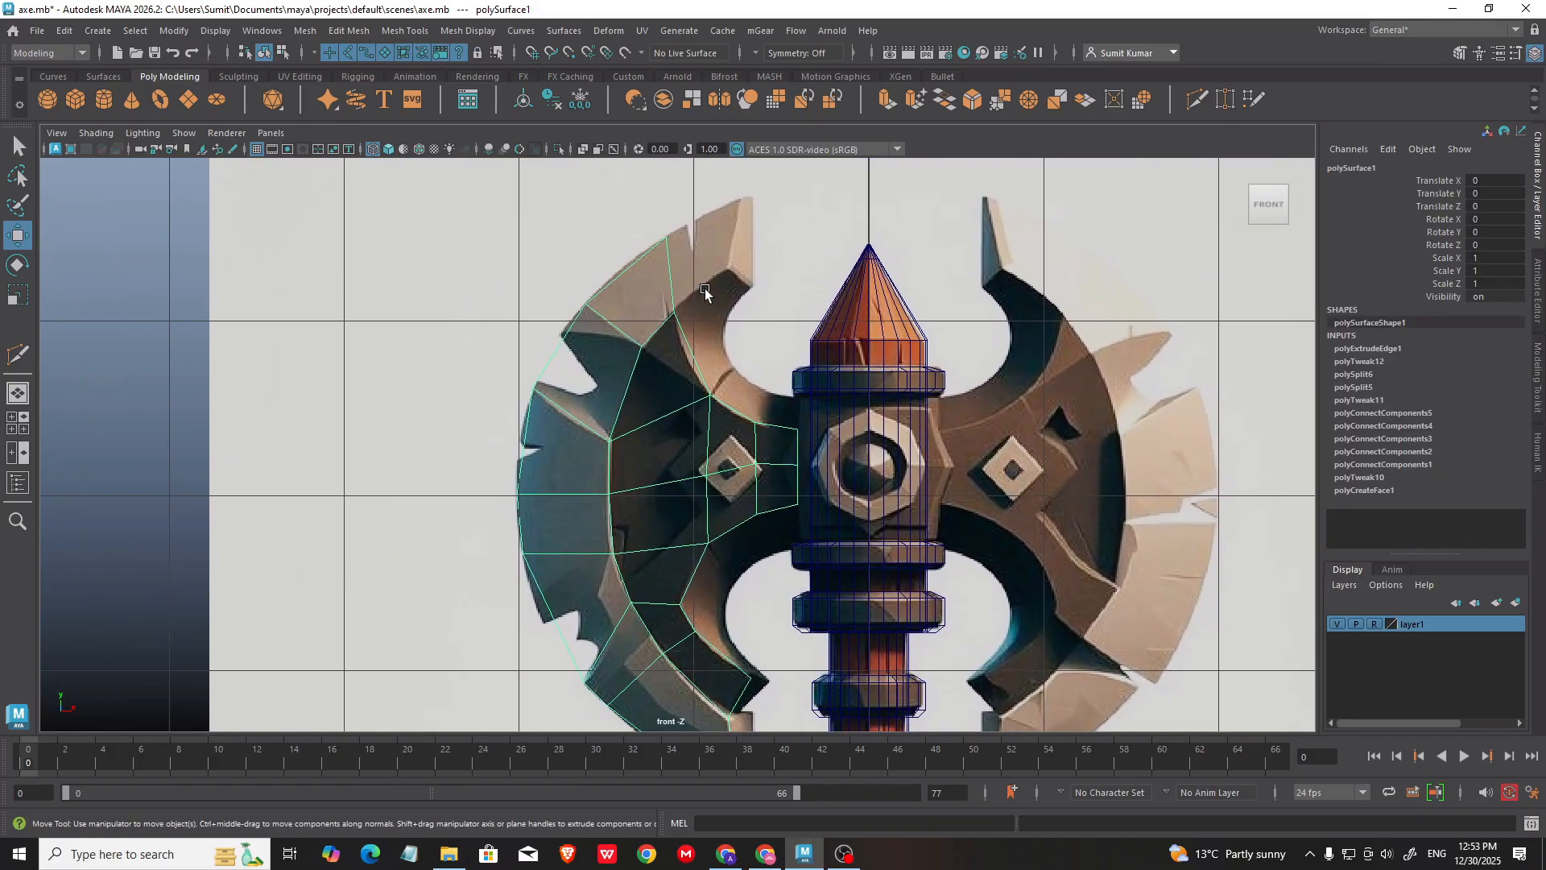
alt+middle_drag(689, 459, 692, 530)
alt+middle_drag(670, 323, 661, 364)
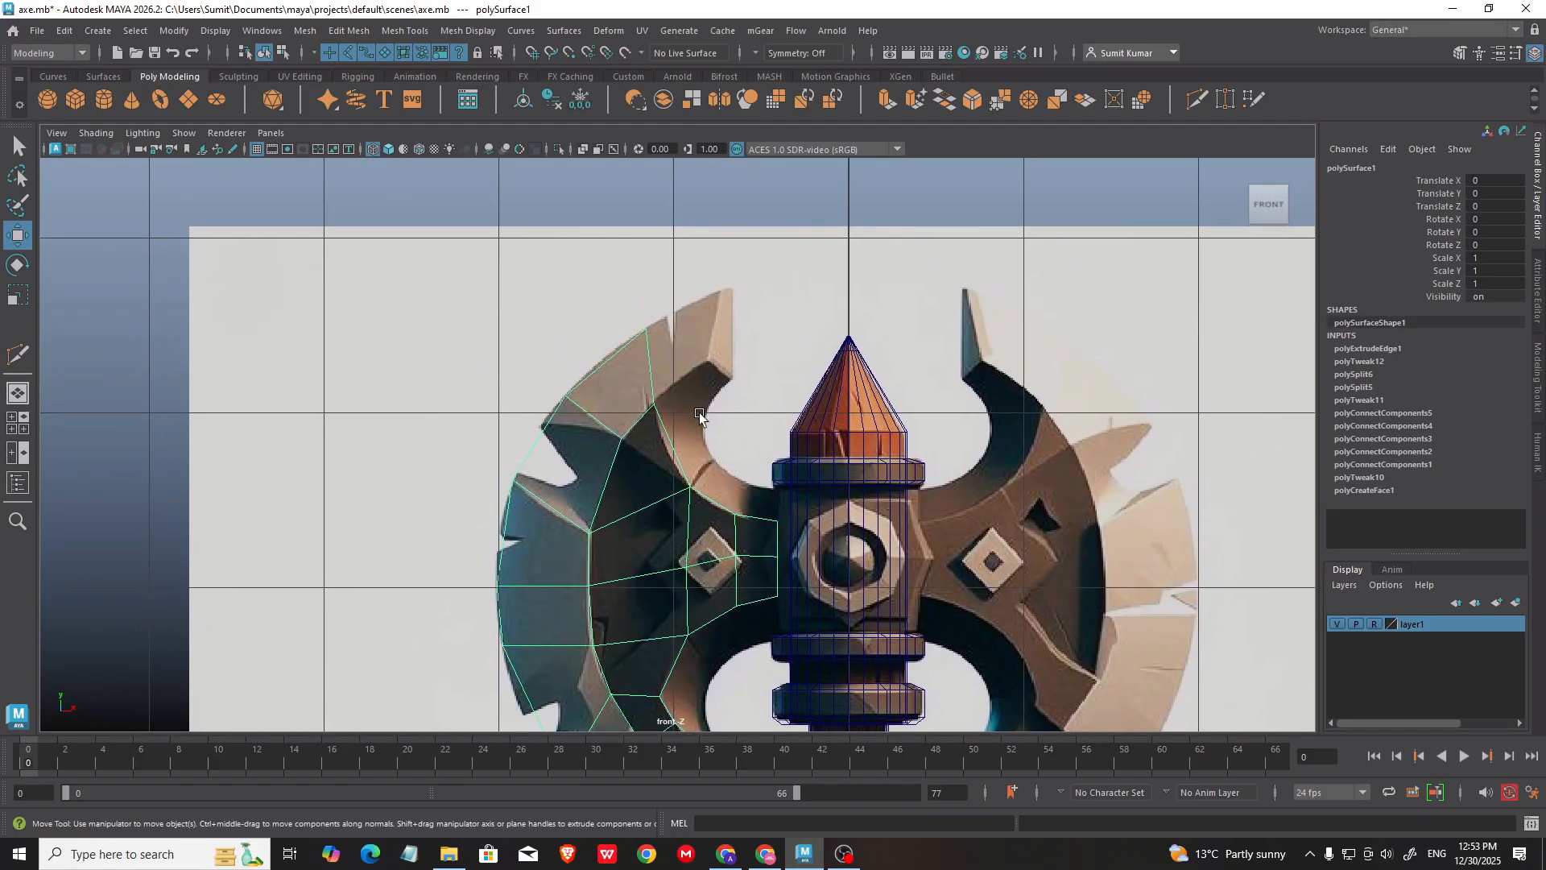
alt+middle_drag(700, 274, 697, 340)
scroll(697, 340, up, 1)
Step: Select the blade's uppermost end edge and extrude it up to the tip of the upper horn
right_drag(709, 330, 767, 166)
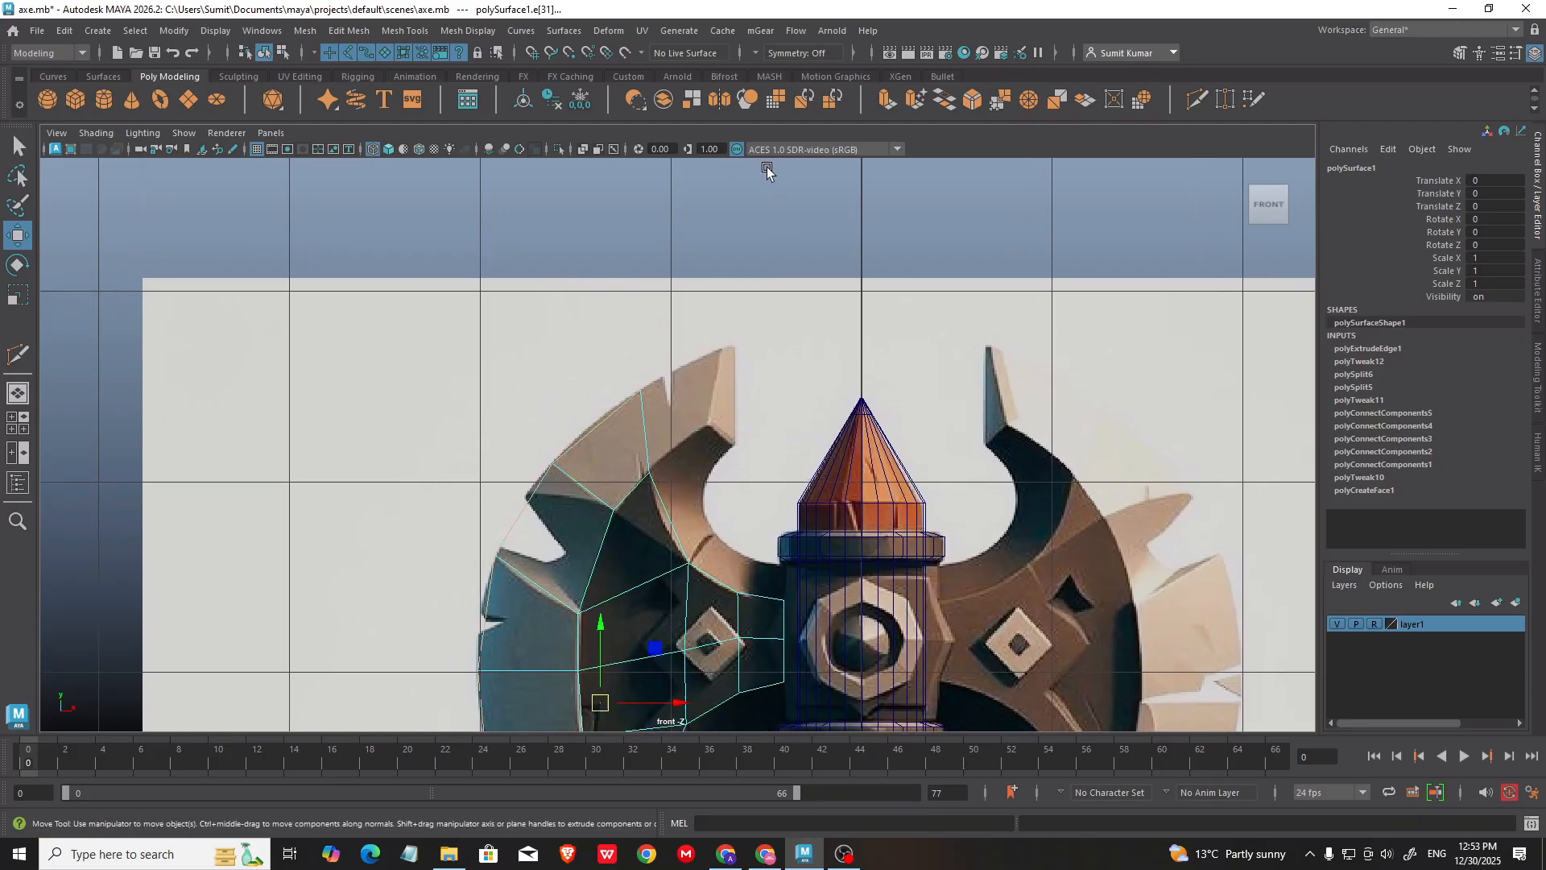
mouse_move(691, 387)
alt+middle_down()
mouse_move(662, 285)
mouse_move(706, 413)
alt+middle_up()
scroll(699, 427, up, 2)
click(608, 439)
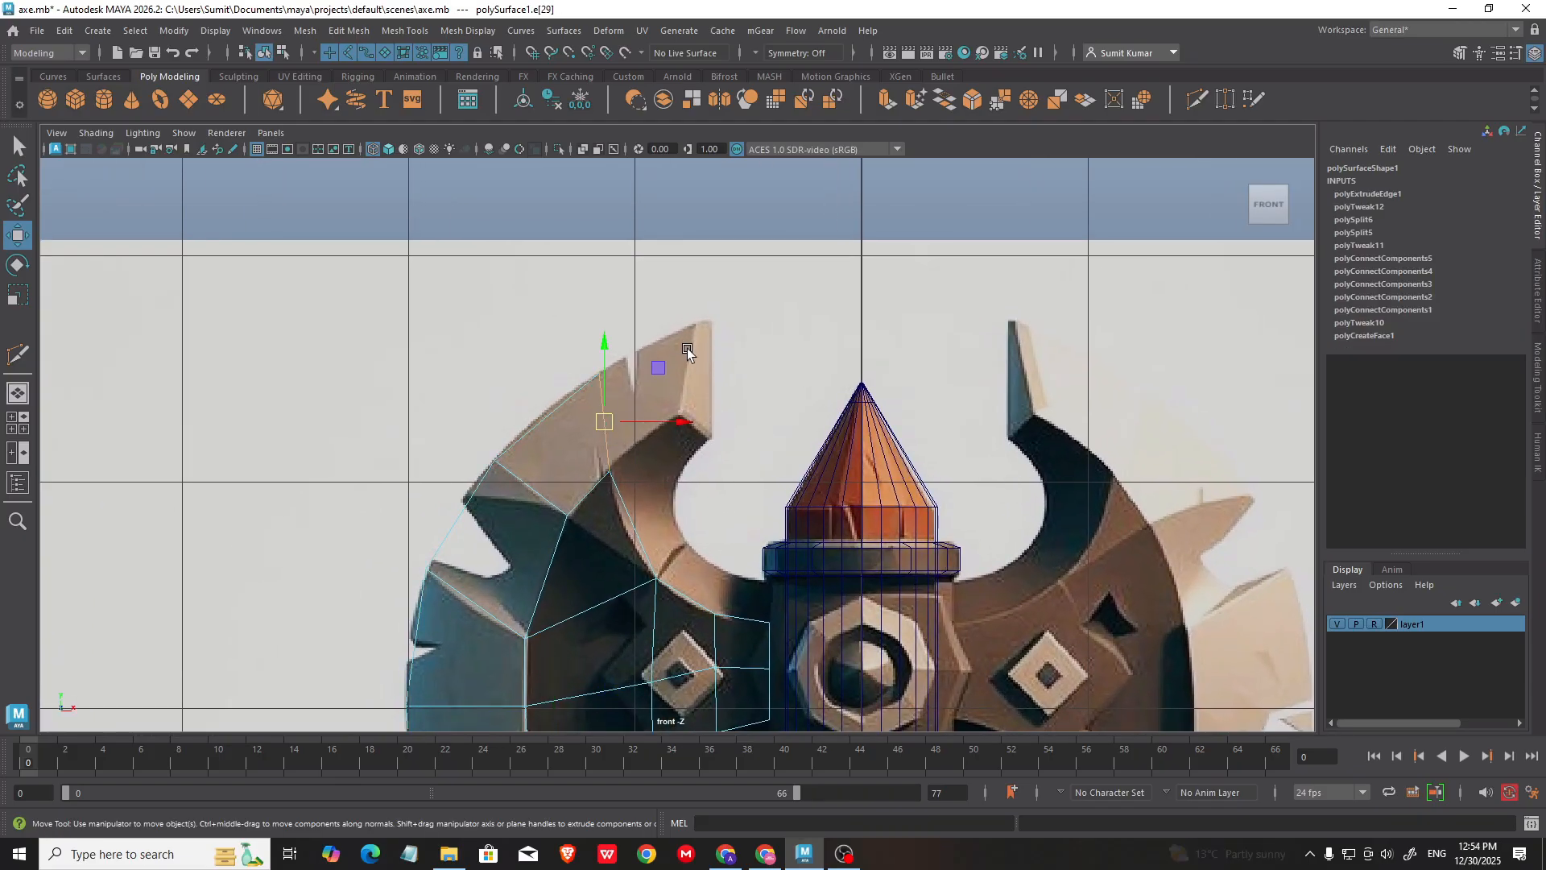
alt+middle_drag(613, 387, 614, 432)
scroll(612, 435, up, 2)
shift+drag(592, 472, 708, 412)
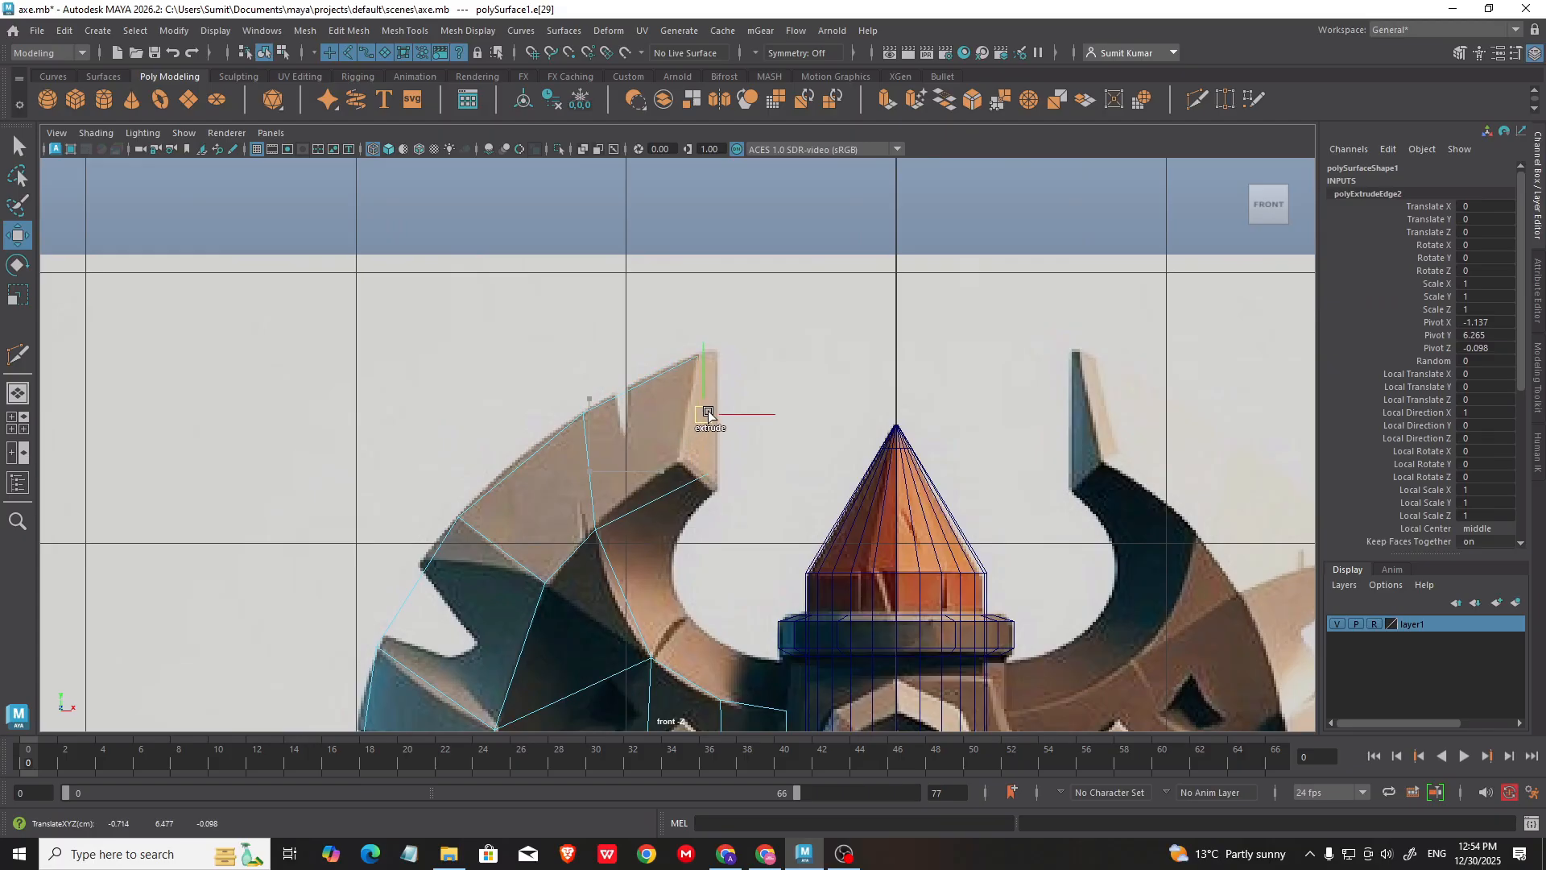
Step: Move the lower vertex of the new end edge onto the inner corner of the horn's front face
key(F9)
click(708, 474)
drag(708, 474, 676, 465)
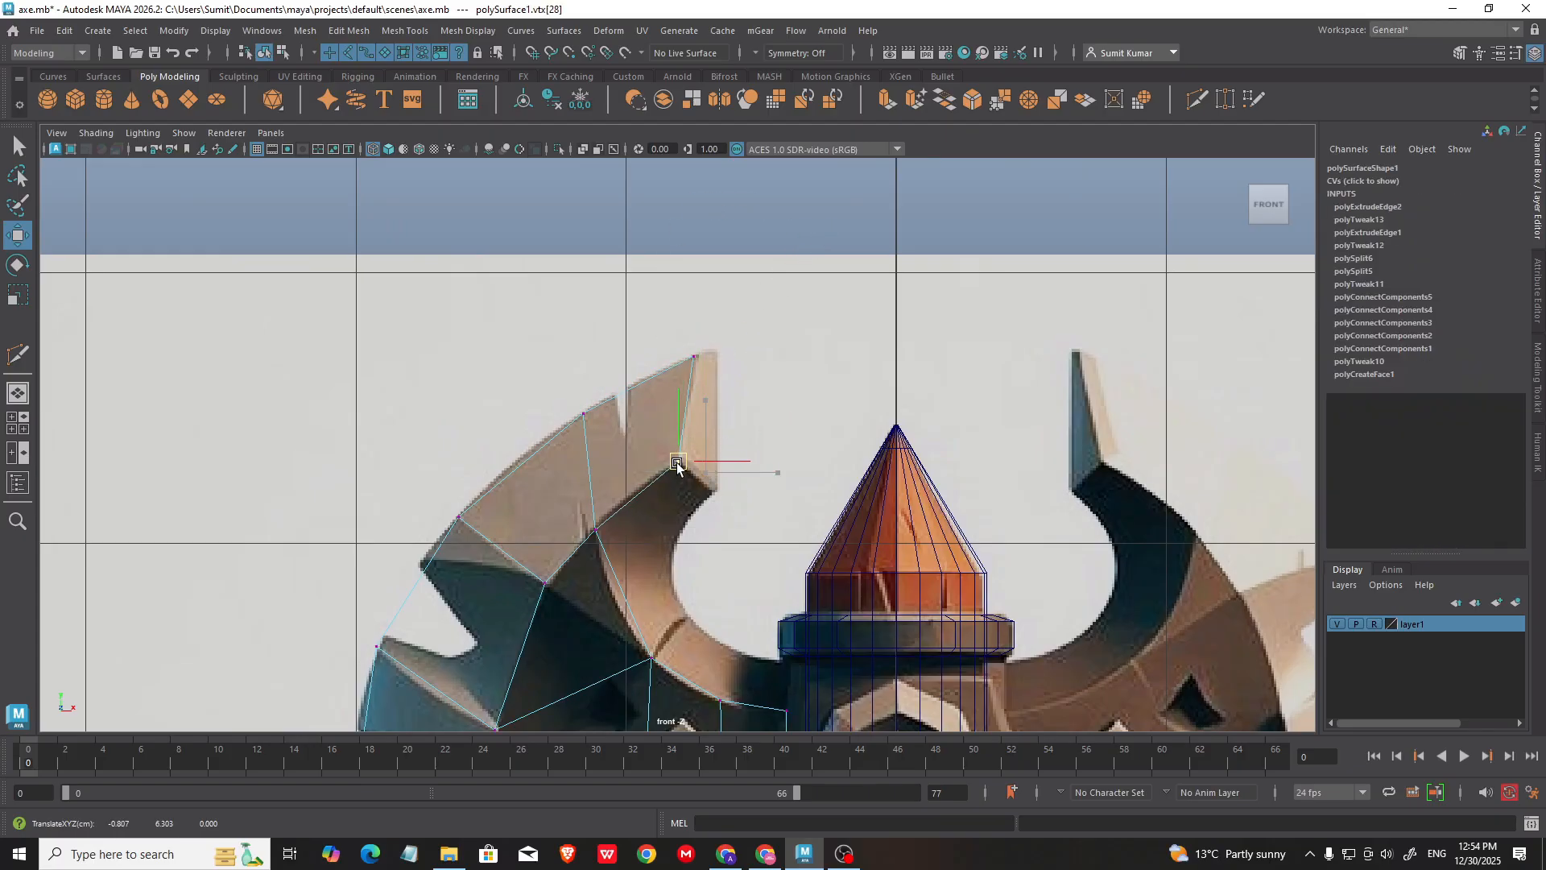
alt+middle_drag(637, 493, 601, 409)
scroll(601, 410, up, 1)
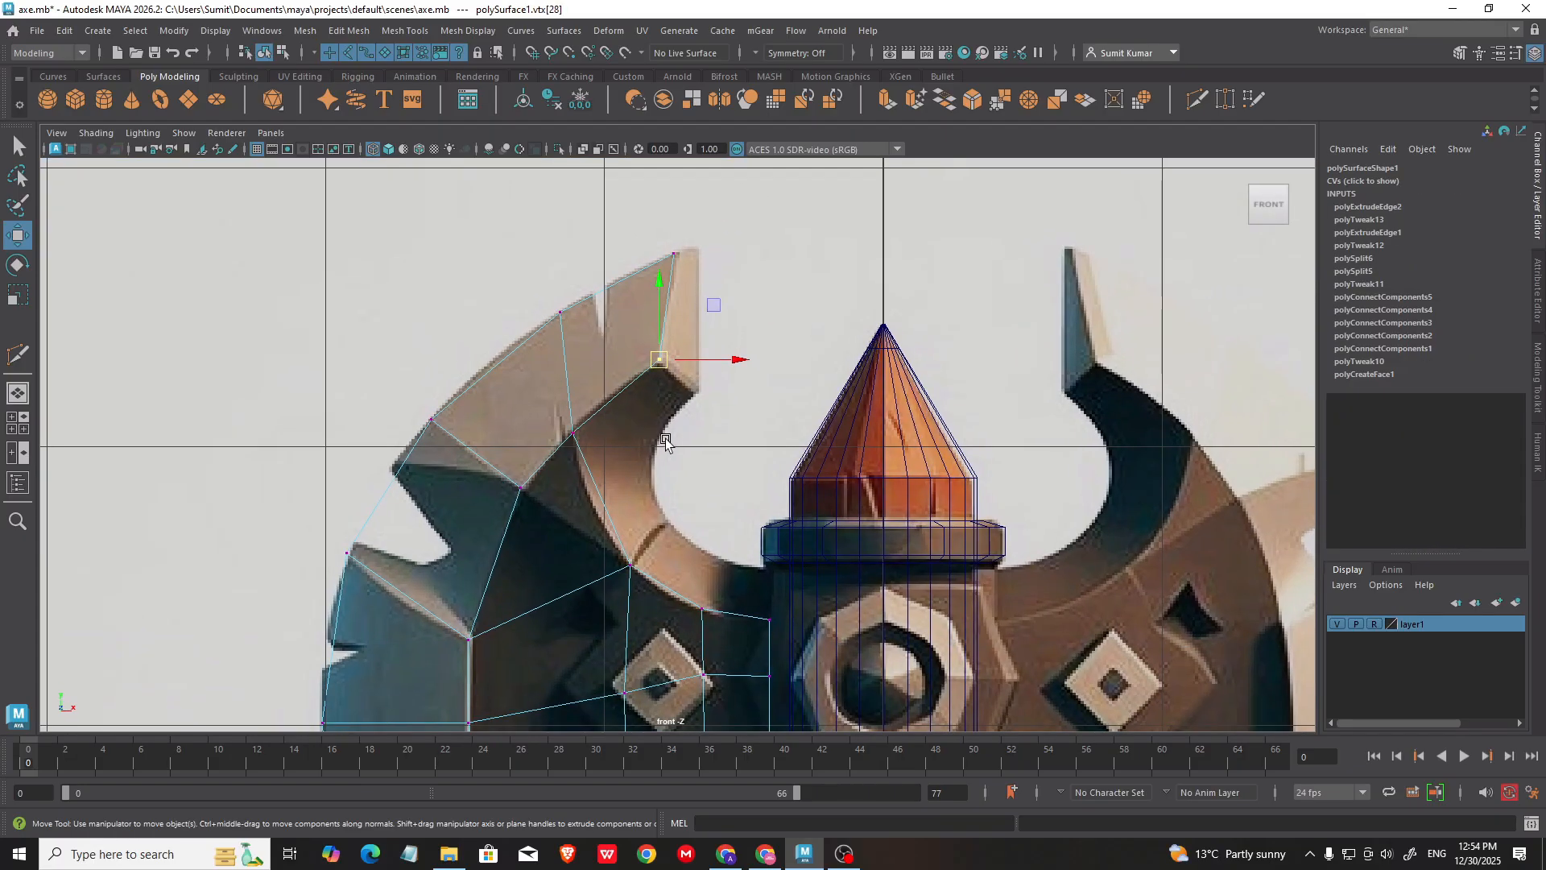
Step: Select both horn tip vertices and examine their depth in the perspective view
drag(643, 208, 725, 394)
key(space)
key(space)
alt+drag(953, 300, 755, 329)
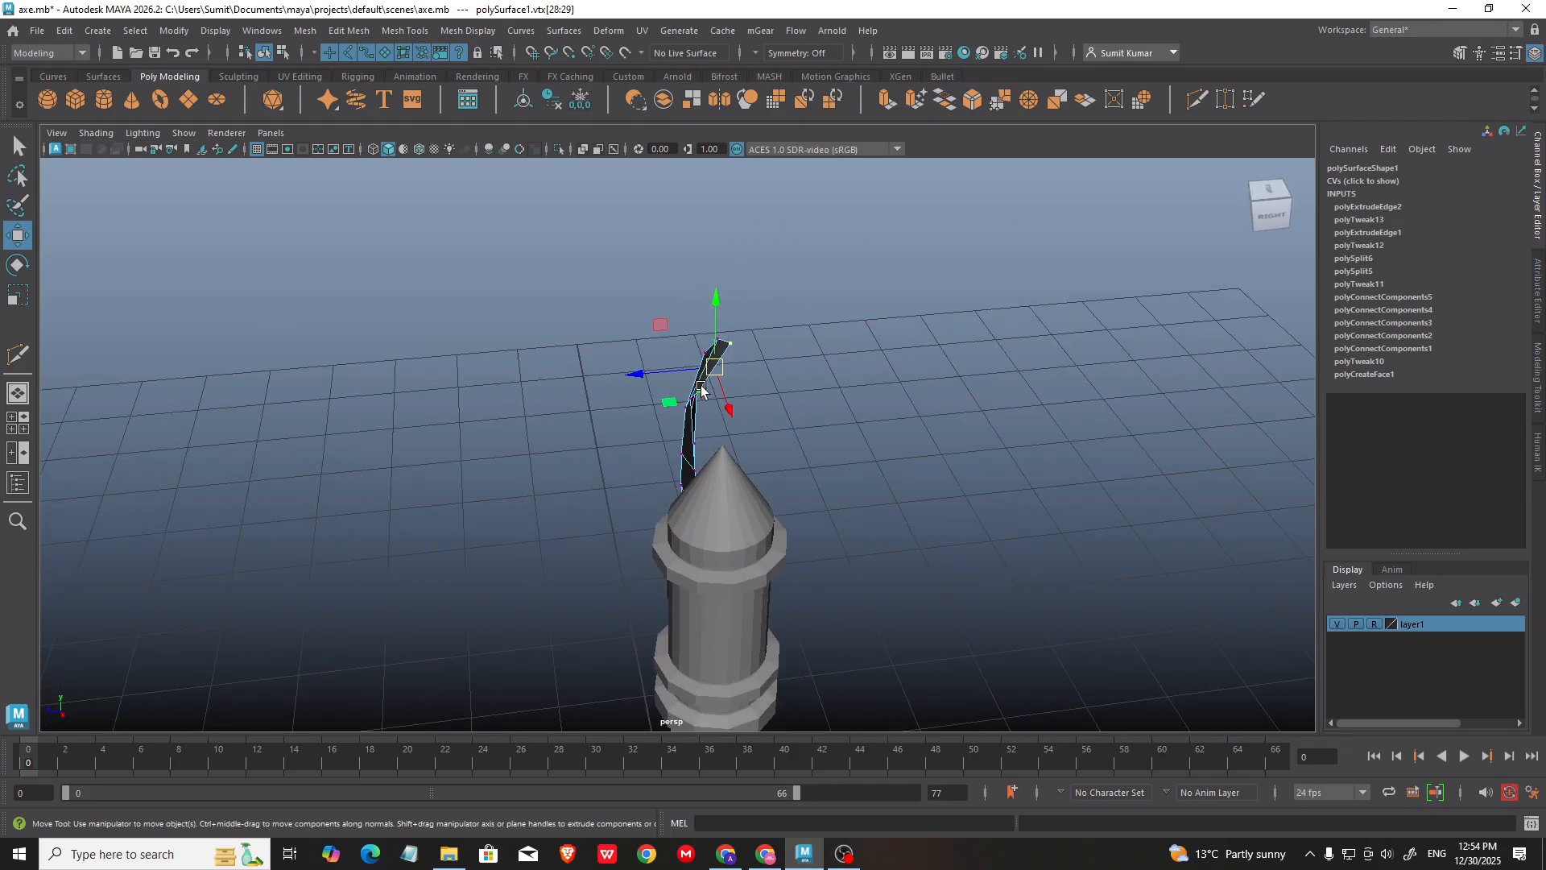
key(space)
key(space)
alt+middle_drag(621, 429, 628, 443)
Step: Select the upper inner border edges from the horn down to the axe head and extrude them inward
key(F10)
click(689, 336)
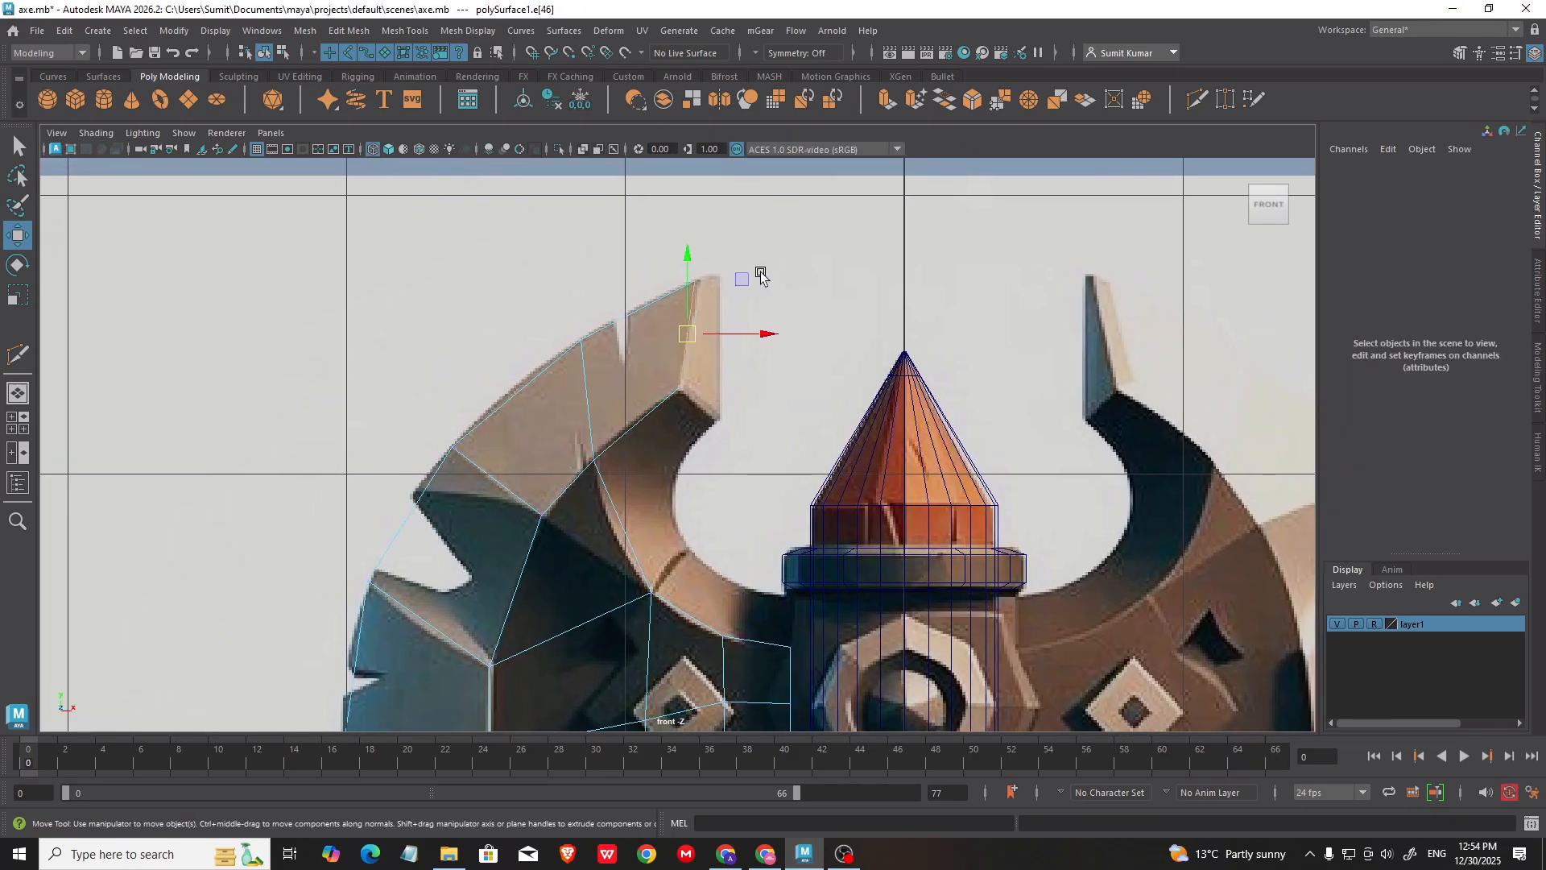
alt+middle_drag(705, 330, 661, 346)
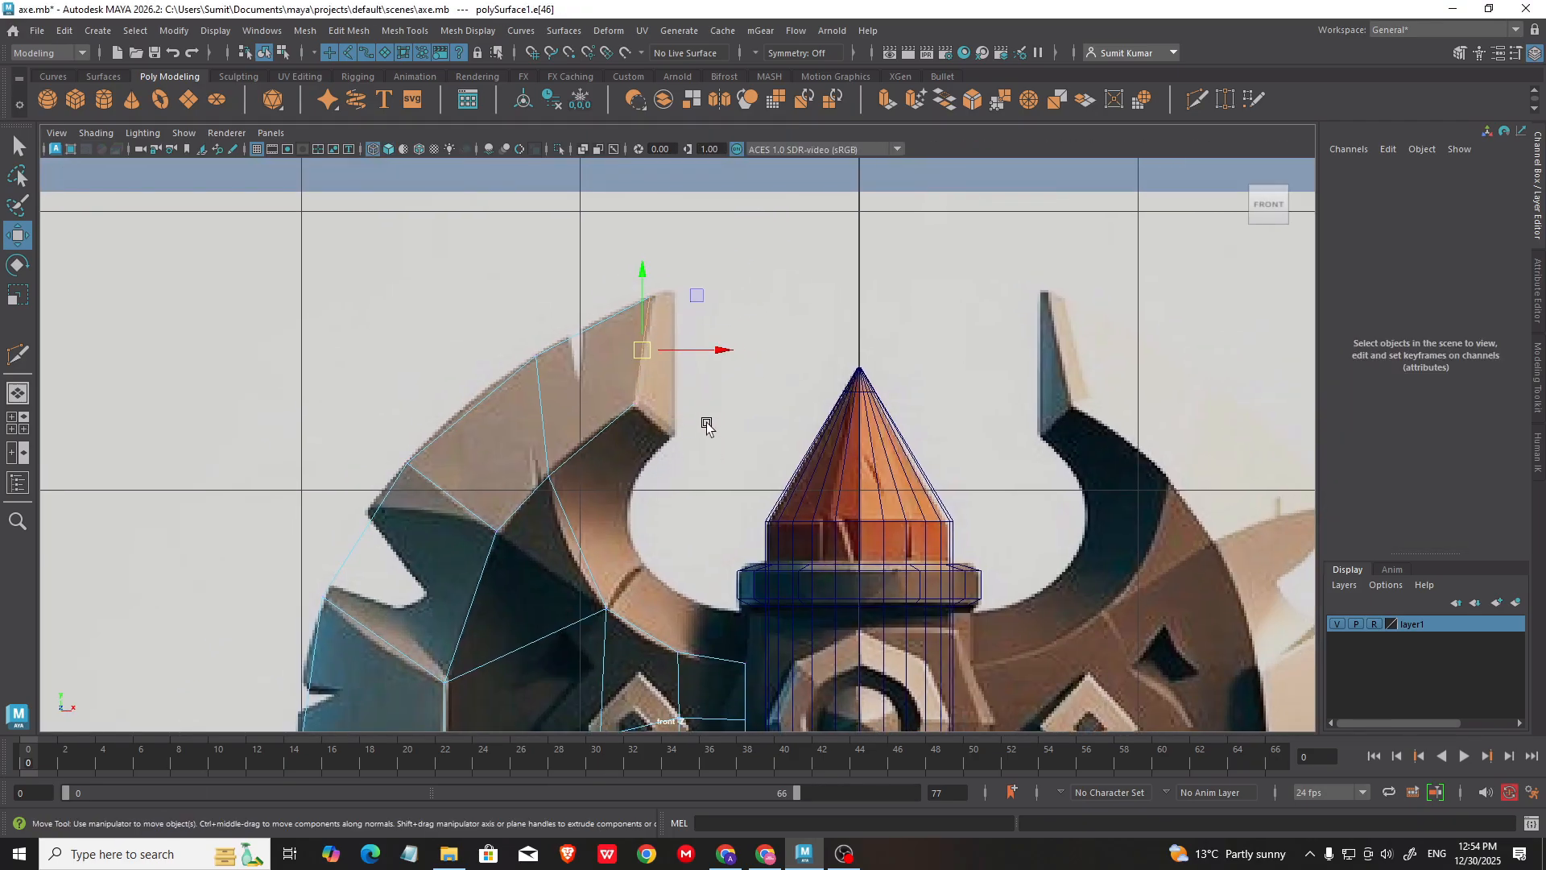
alt+middle_drag(612, 465, 622, 432)
alt+right_drag(622, 433, 667, 439)
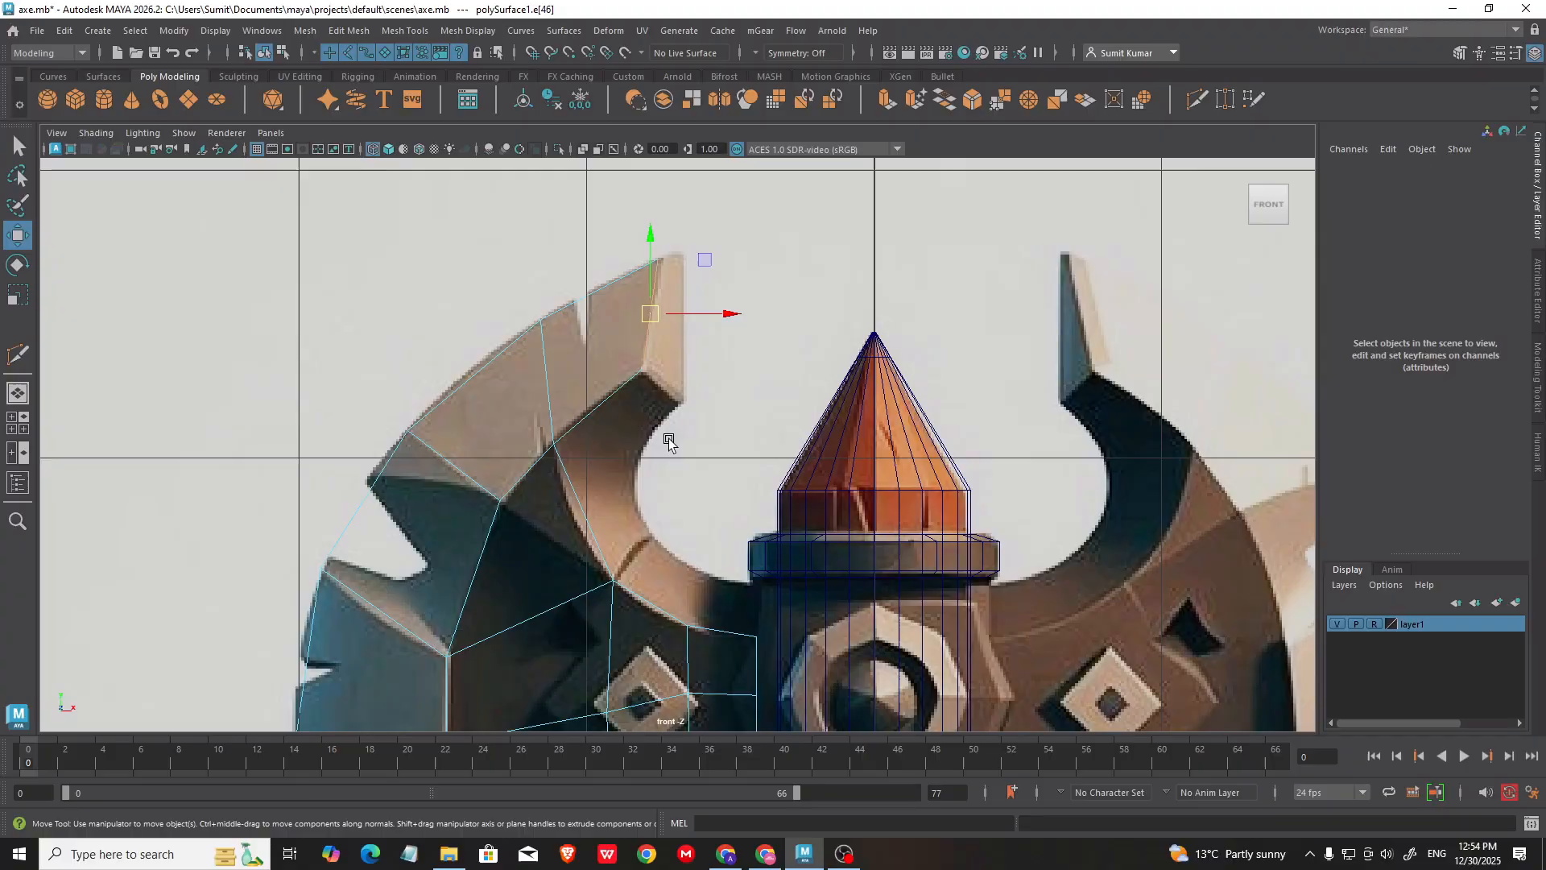
click(570, 481)
click(618, 390)
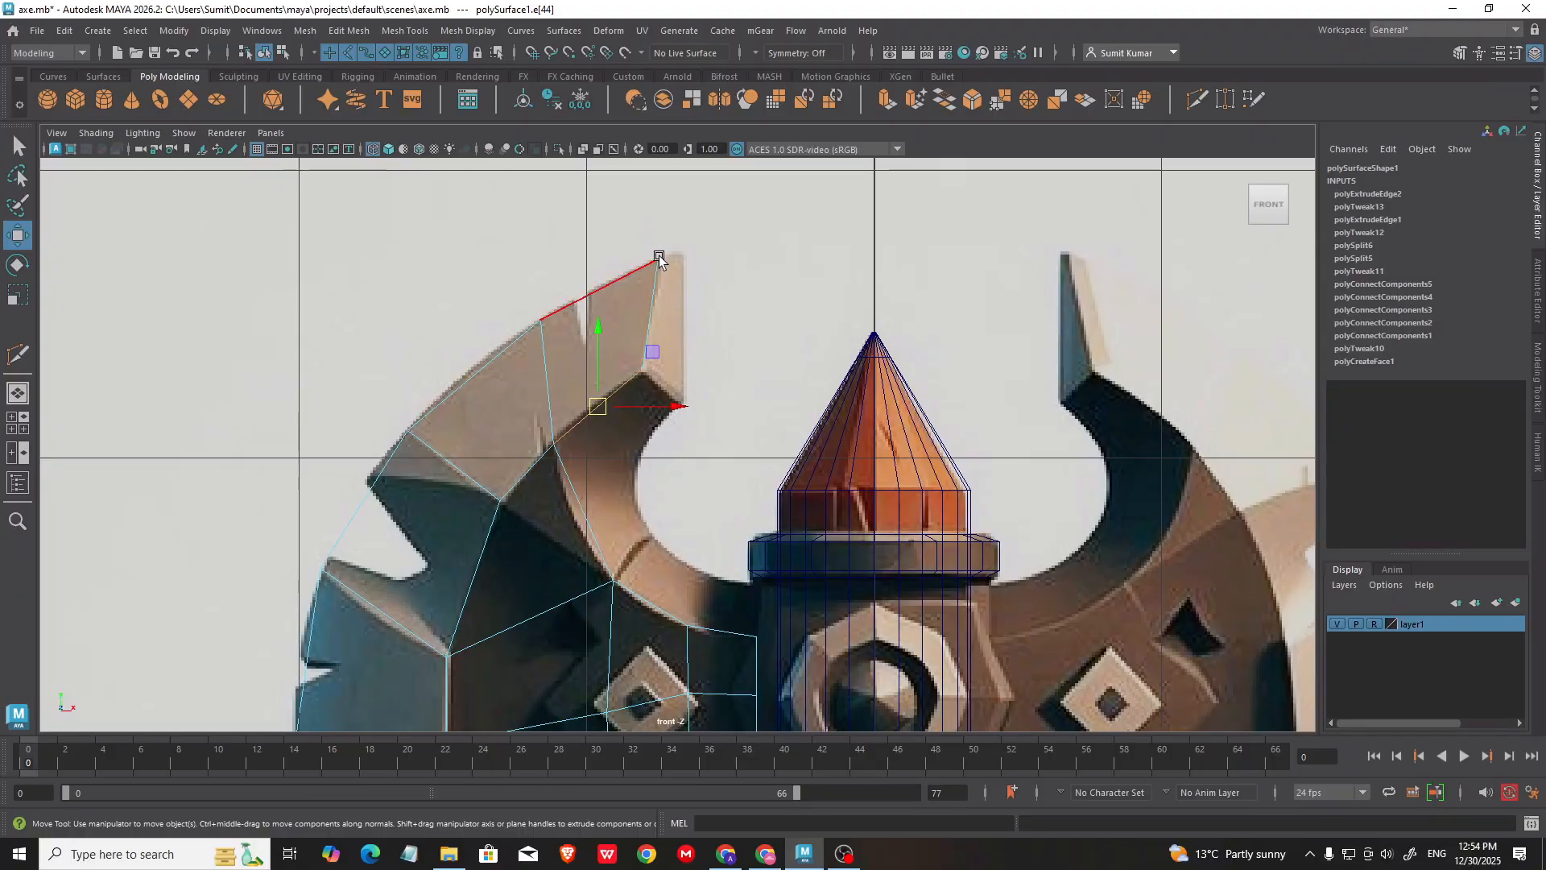
shift+click(580, 495)
shift+click(642, 596)
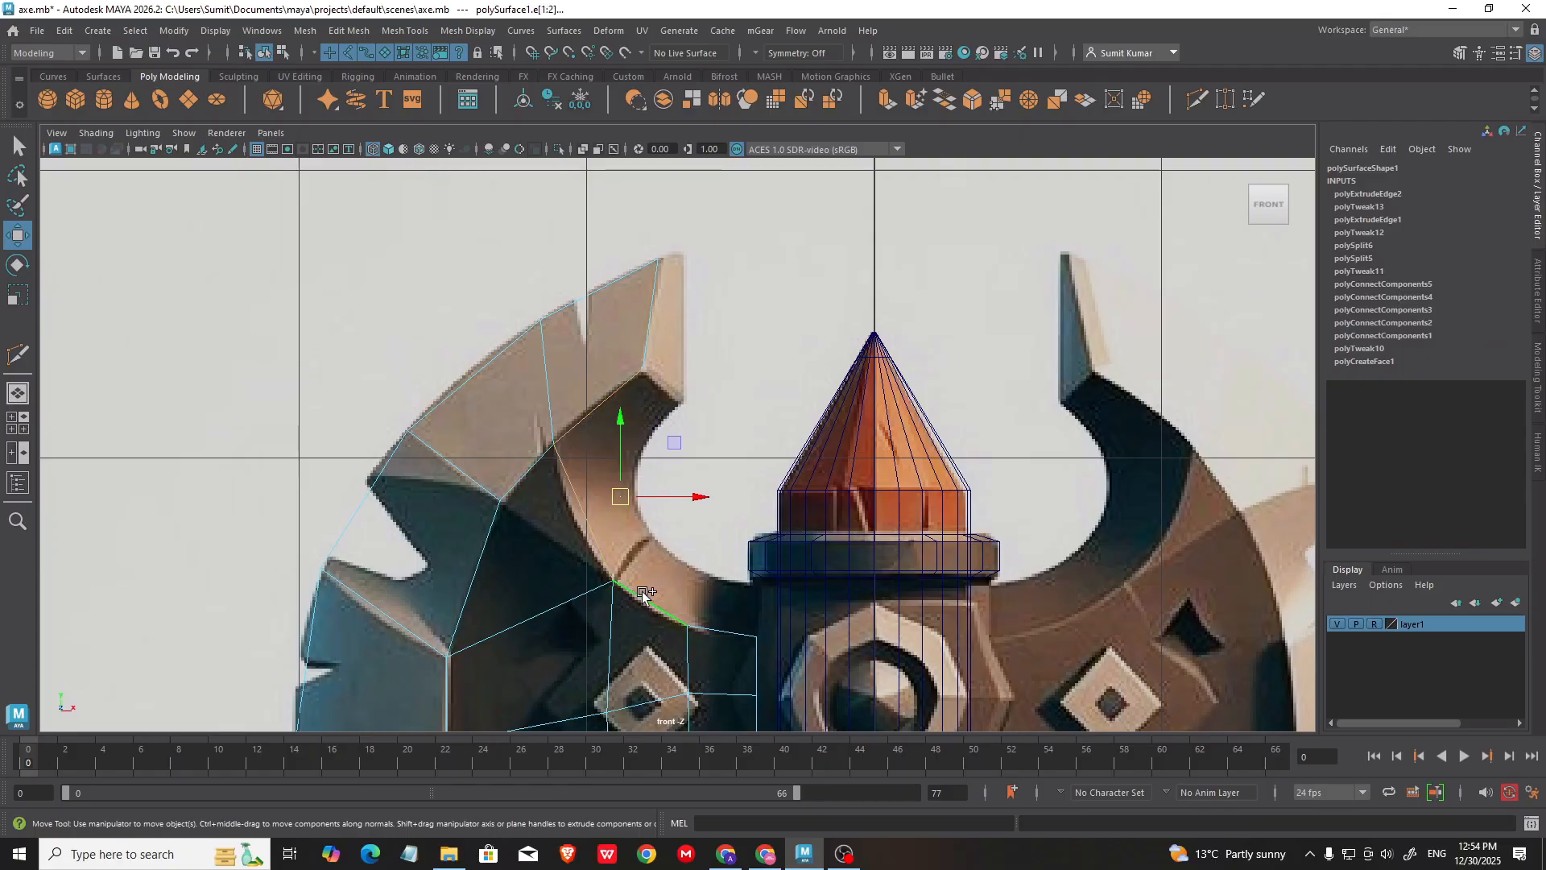
shift+click(715, 628)
shift+drag(657, 505, 744, 489)
Step: Move the upper extruded vertices onto the horn's inner corner and the concave inner curve of the reference
right_drag(809, 262, 753, 259)
drag(716, 335, 750, 390)
drag(732, 355, 635, 460)
click(642, 422)
click(700, 562)
drag(701, 564, 650, 538)
alt+middle_drag(720, 600, 686, 503)
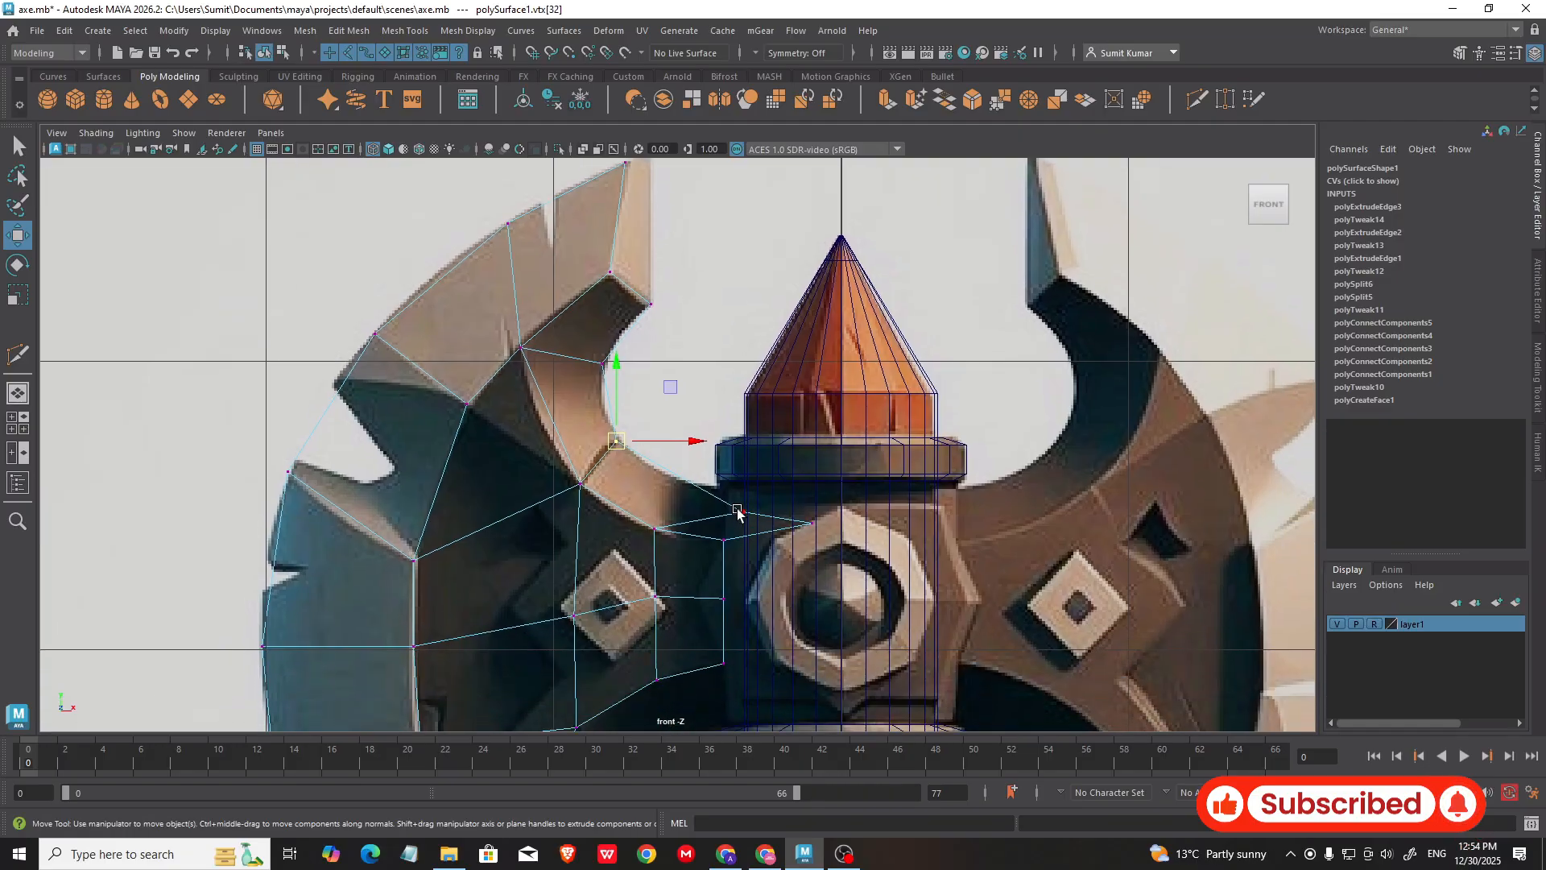
Step: Move the remaining two extruded vertices onto the end of the inner curve and the axe head's upper collar
click(742, 513)
drag(743, 513, 662, 473)
drag(794, 507, 810, 522)
drag(809, 520, 729, 484)
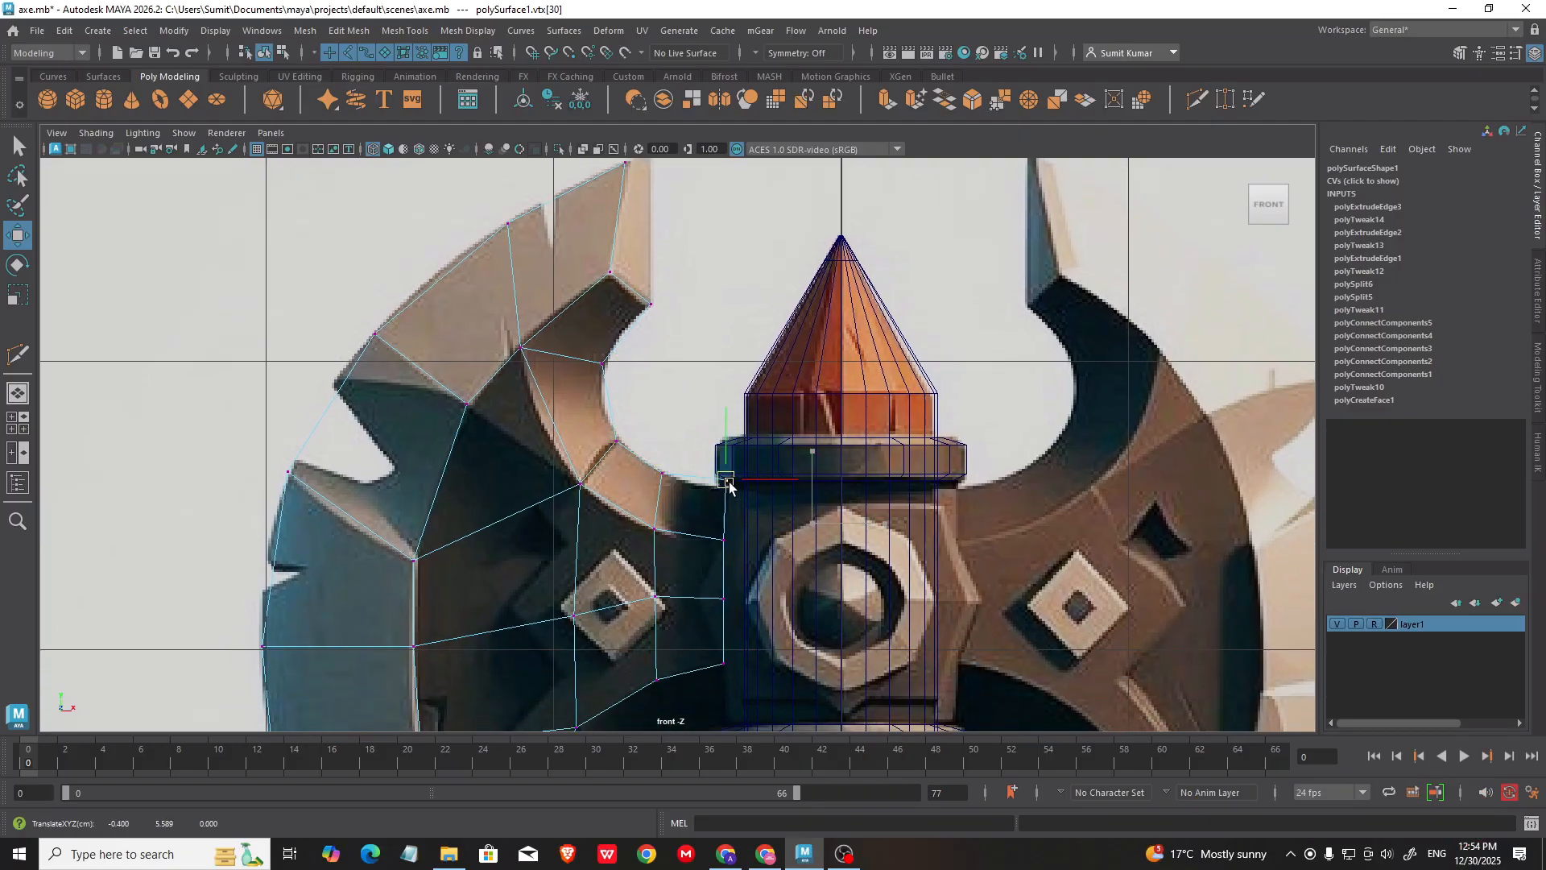
click(692, 364)
alt+middle_drag(651, 298, 704, 393)
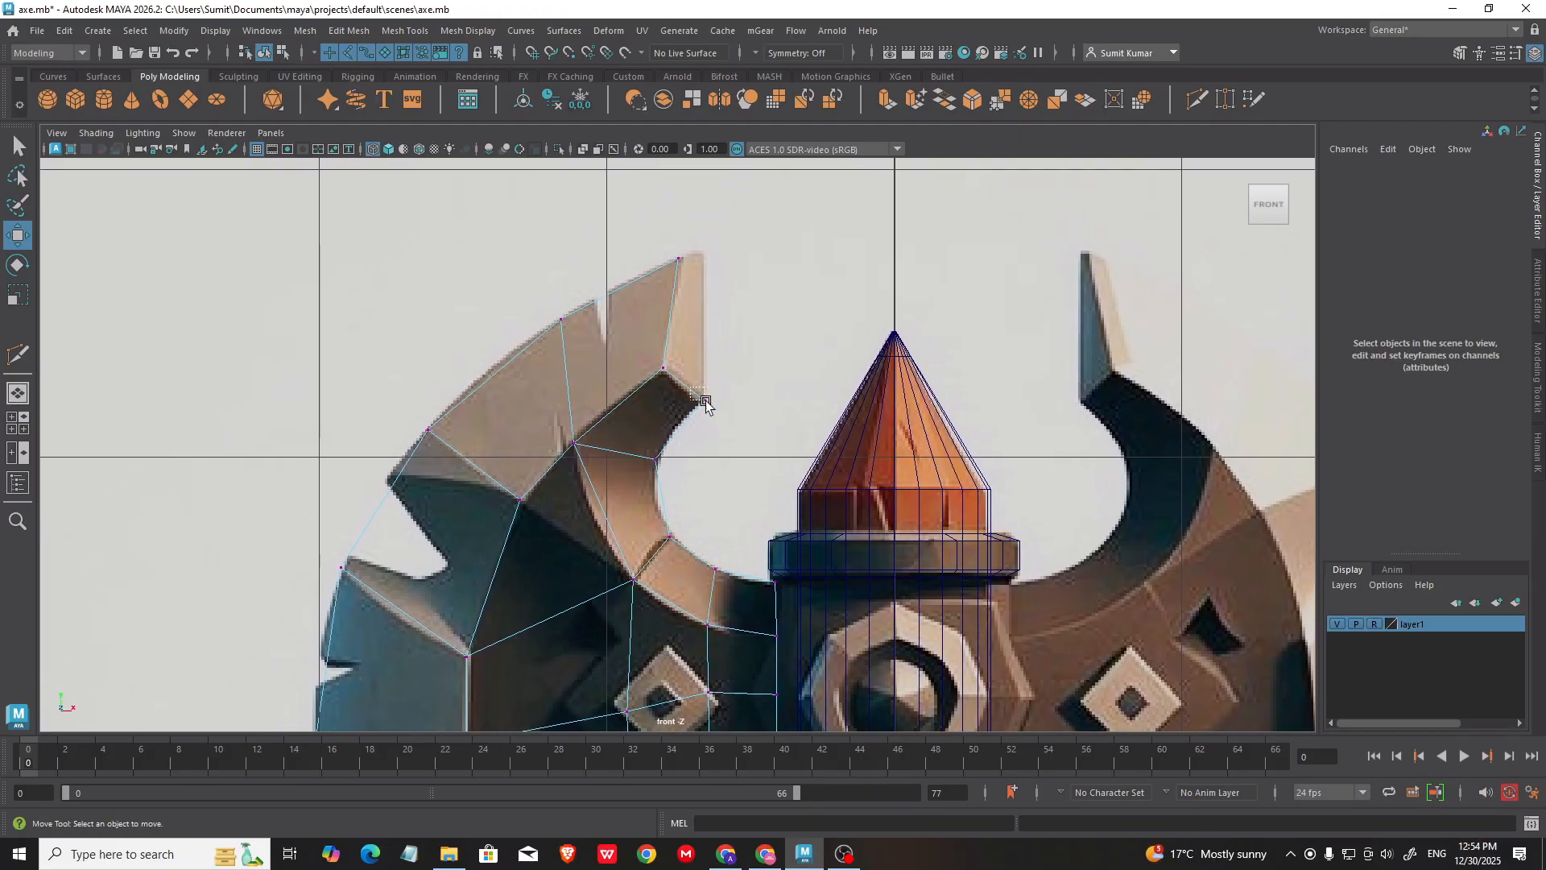
Step: Select the five newly extruded inner-curve vertices and move them back in depth to about -0.2 on Z
drag(705, 403, 707, 405)
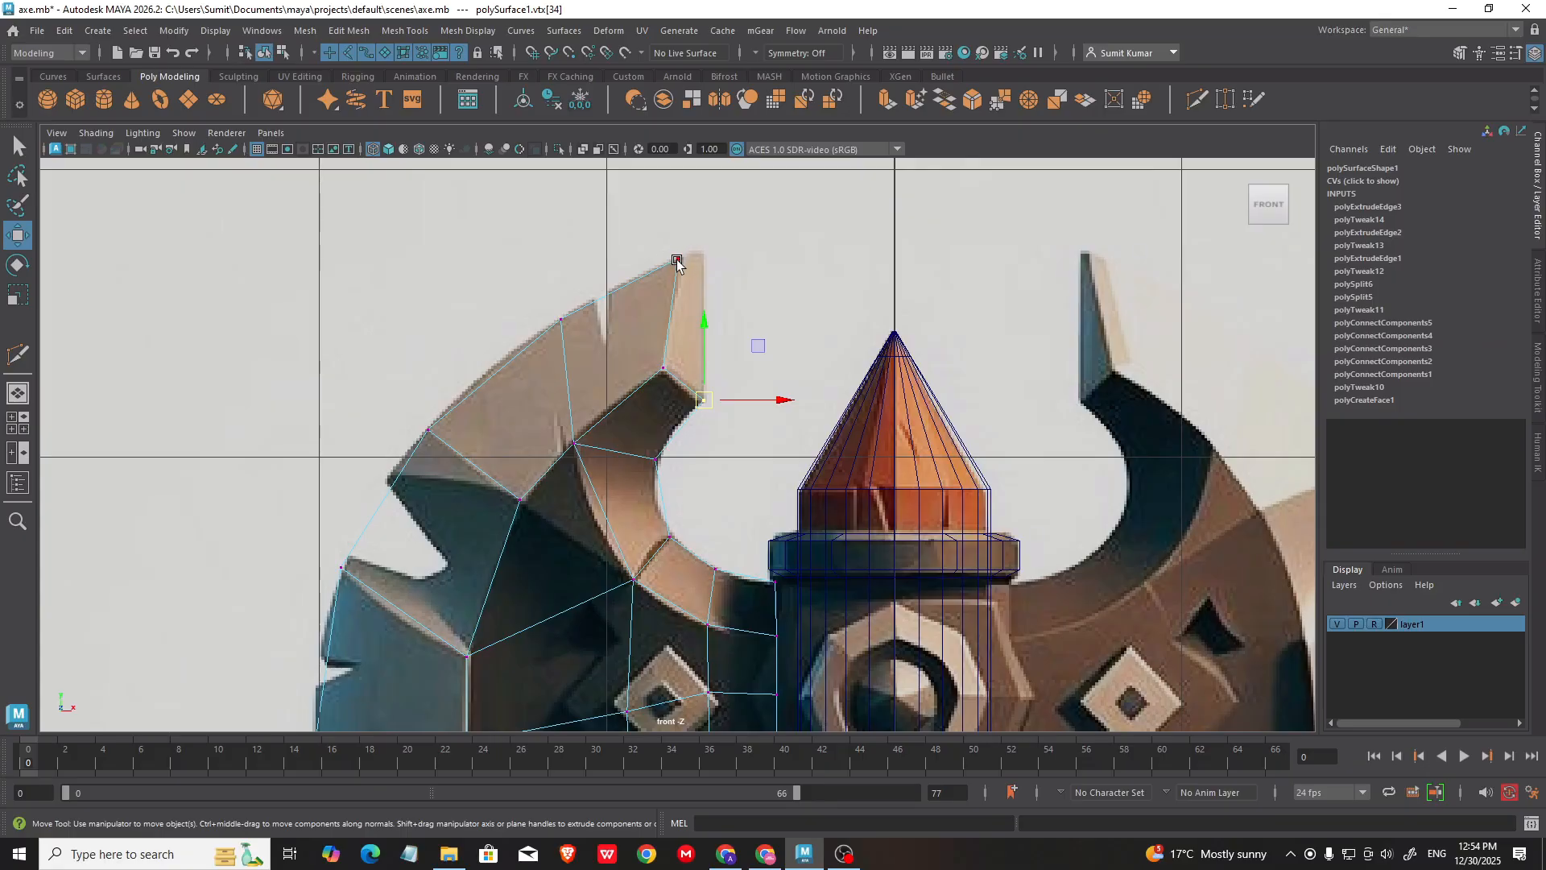
alt+middle_drag(694, 427, 703, 367)
shift+click(664, 400)
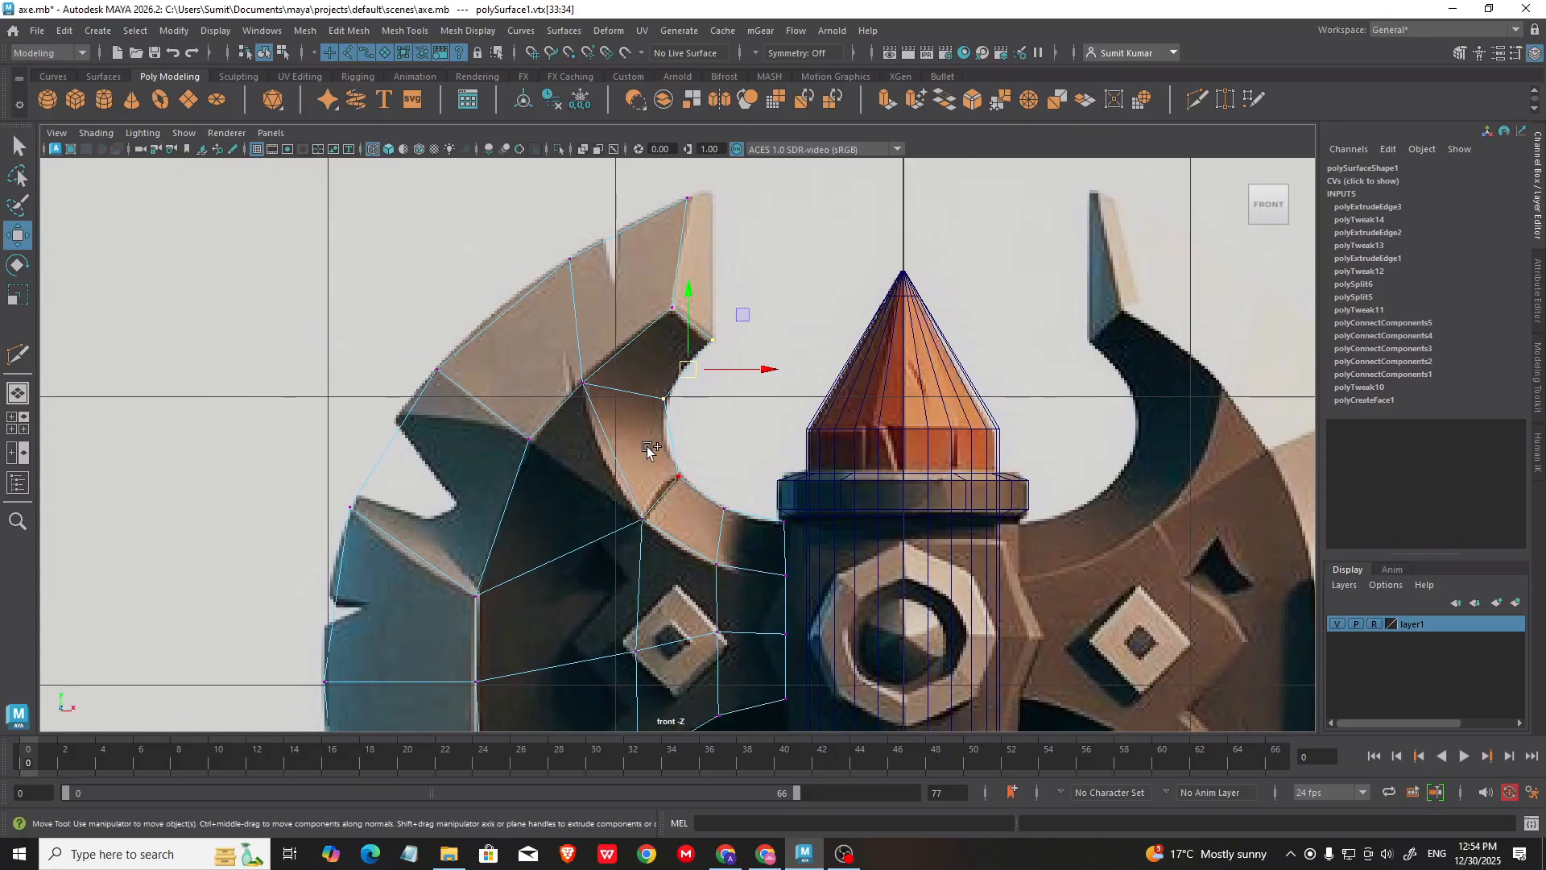
shift+click(724, 508)
key(space)
key(space)
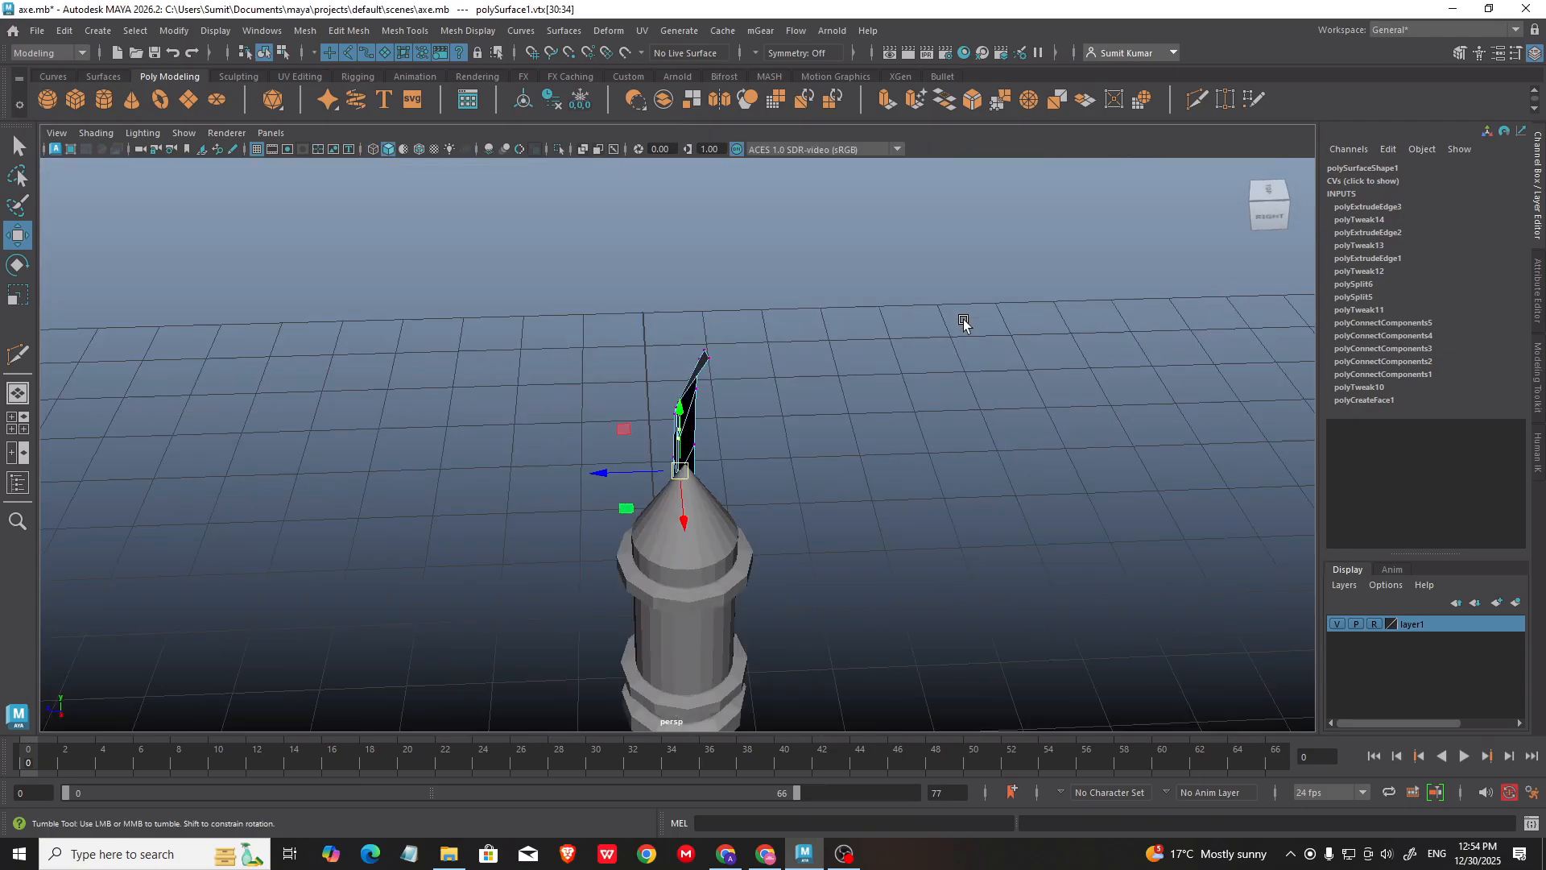
alt+drag(967, 321, 630, 432)
key(f)
alt+drag(659, 330, 732, 483)
key(space)
key(space)
scroll(736, 595, up, 6)
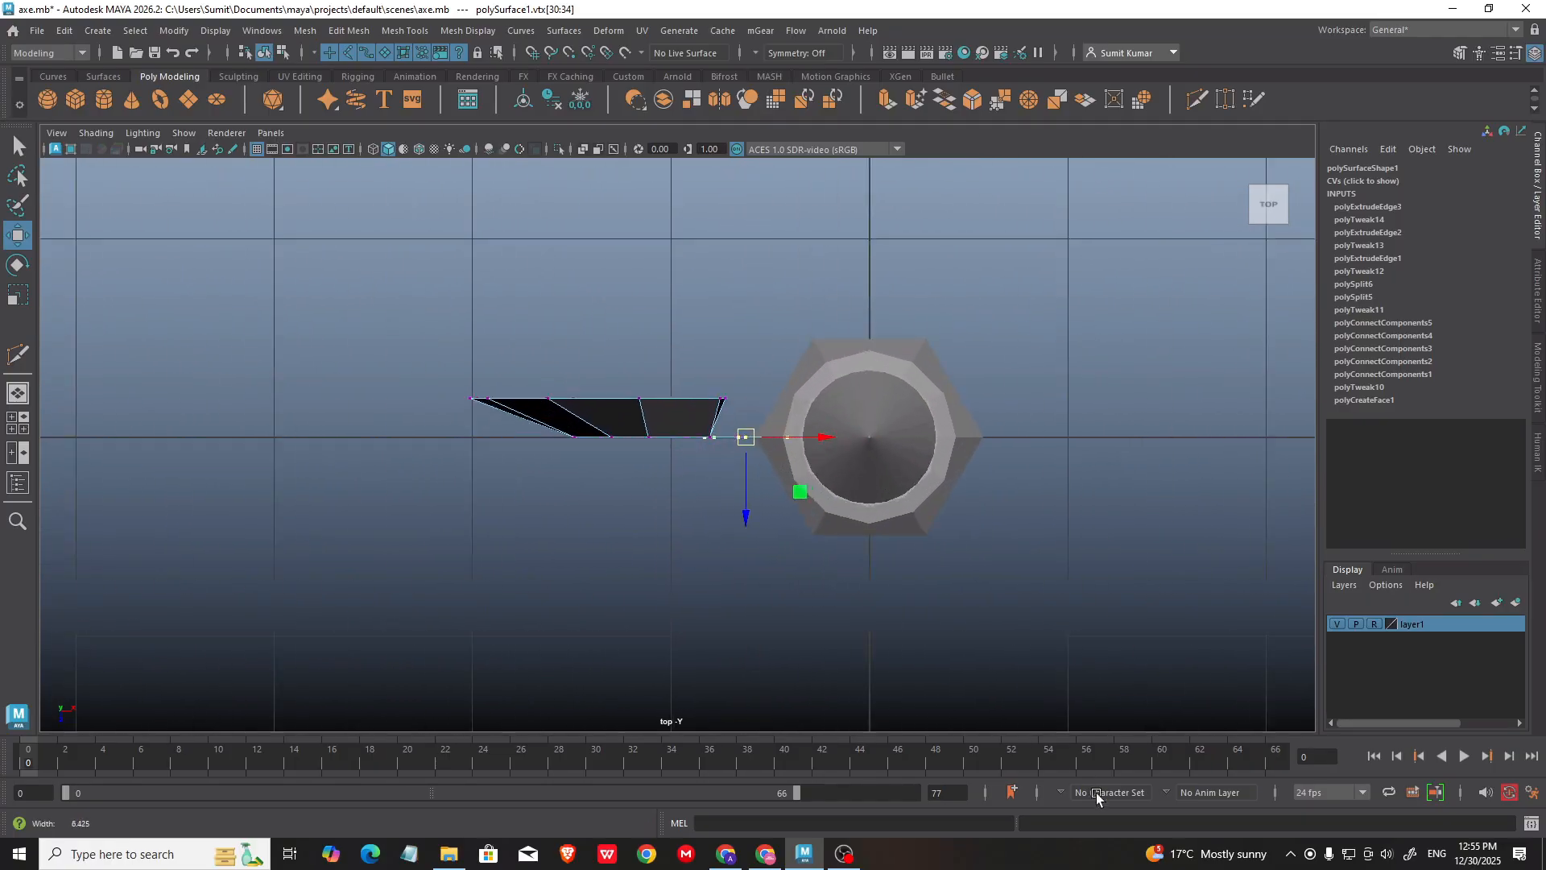
drag(709, 560, 703, 482)
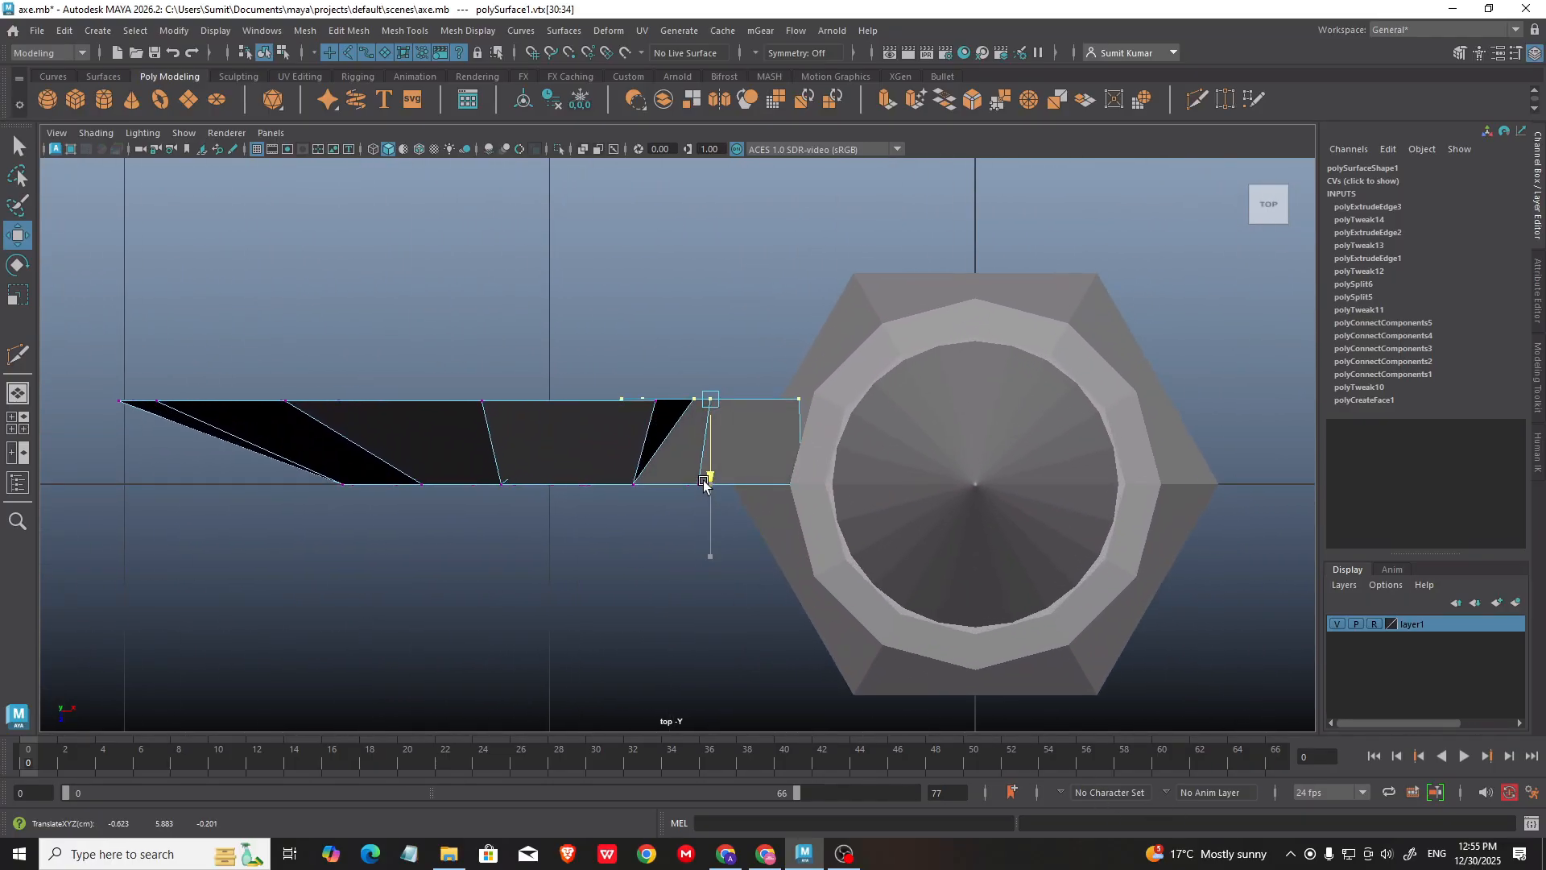
key(space)
key(space)
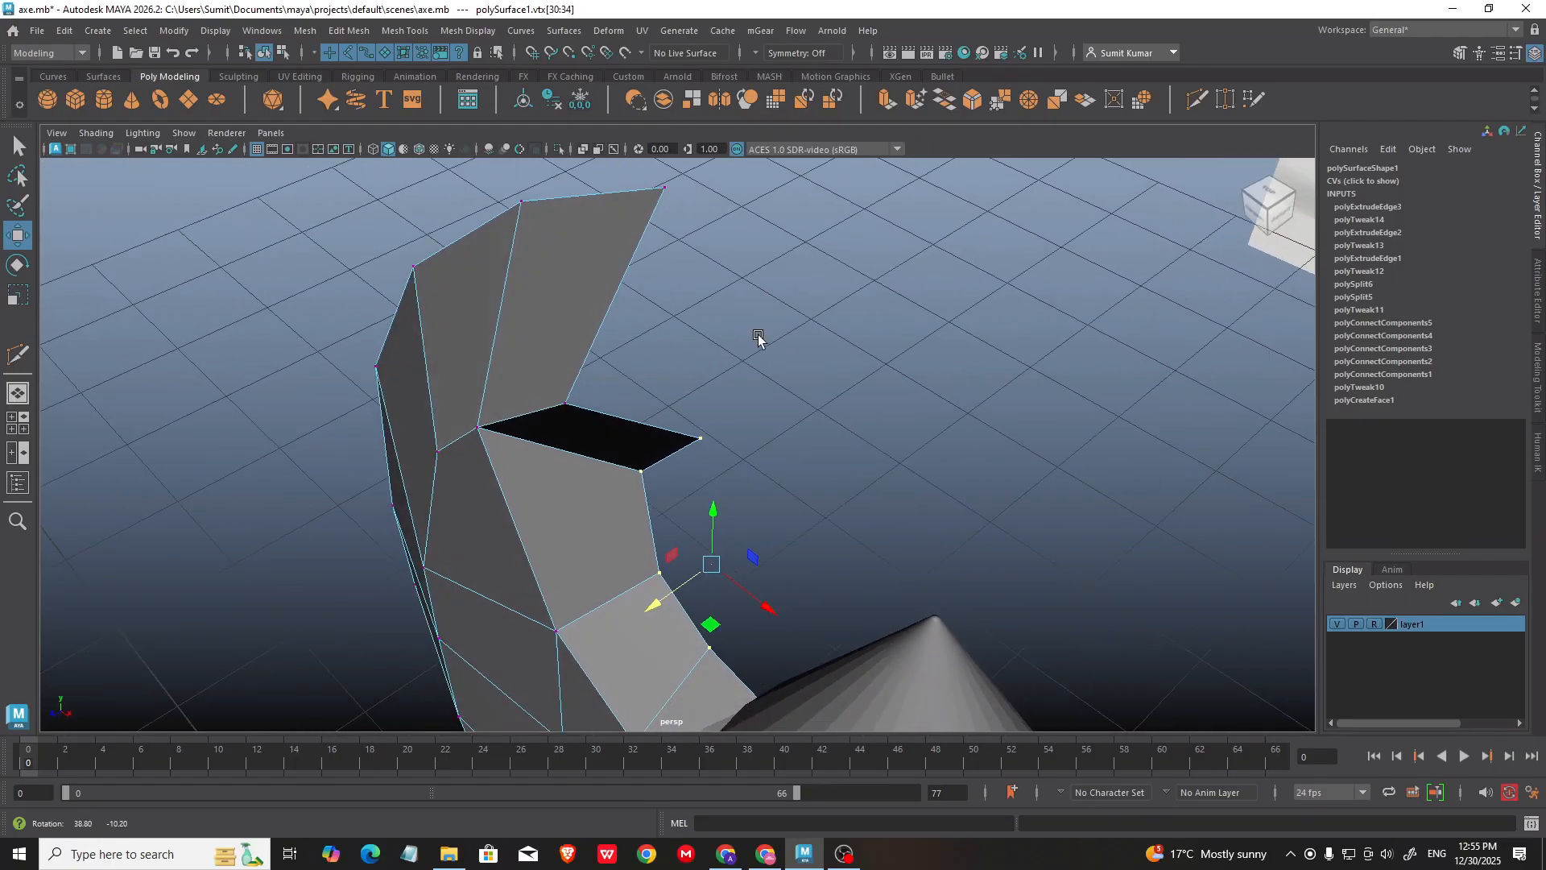
alt+drag(759, 335, 674, 349)
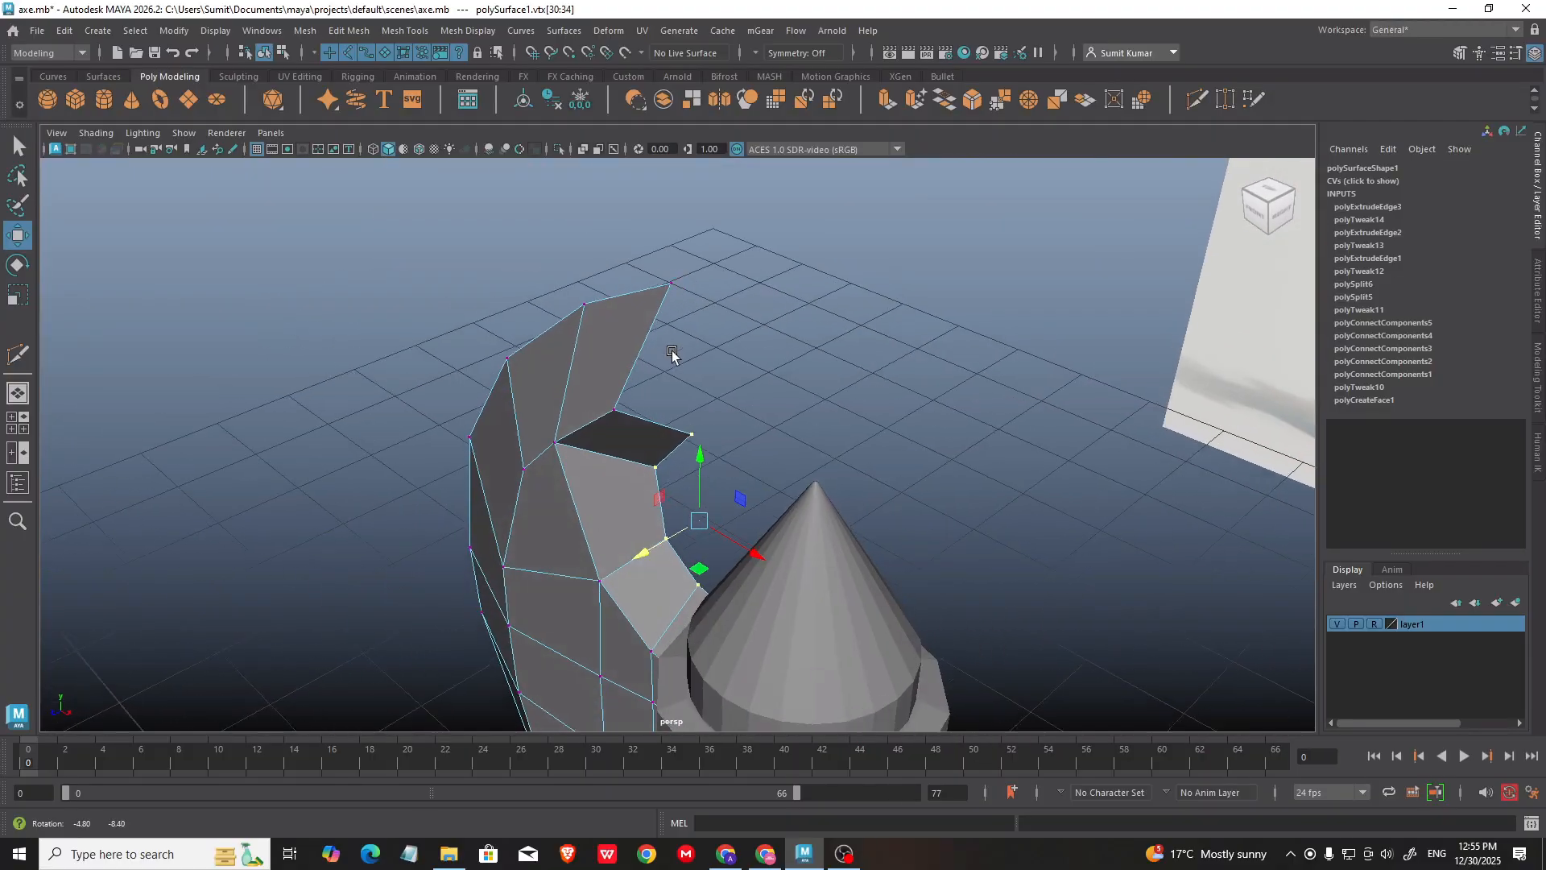
click(792, 311)
Step: Extrude the upper horn's inner edge and move its upper vertex onto the horn's outer tip corner in the front reference
key(space)
key(space)
alt+middle_drag(569, 386, 625, 442)
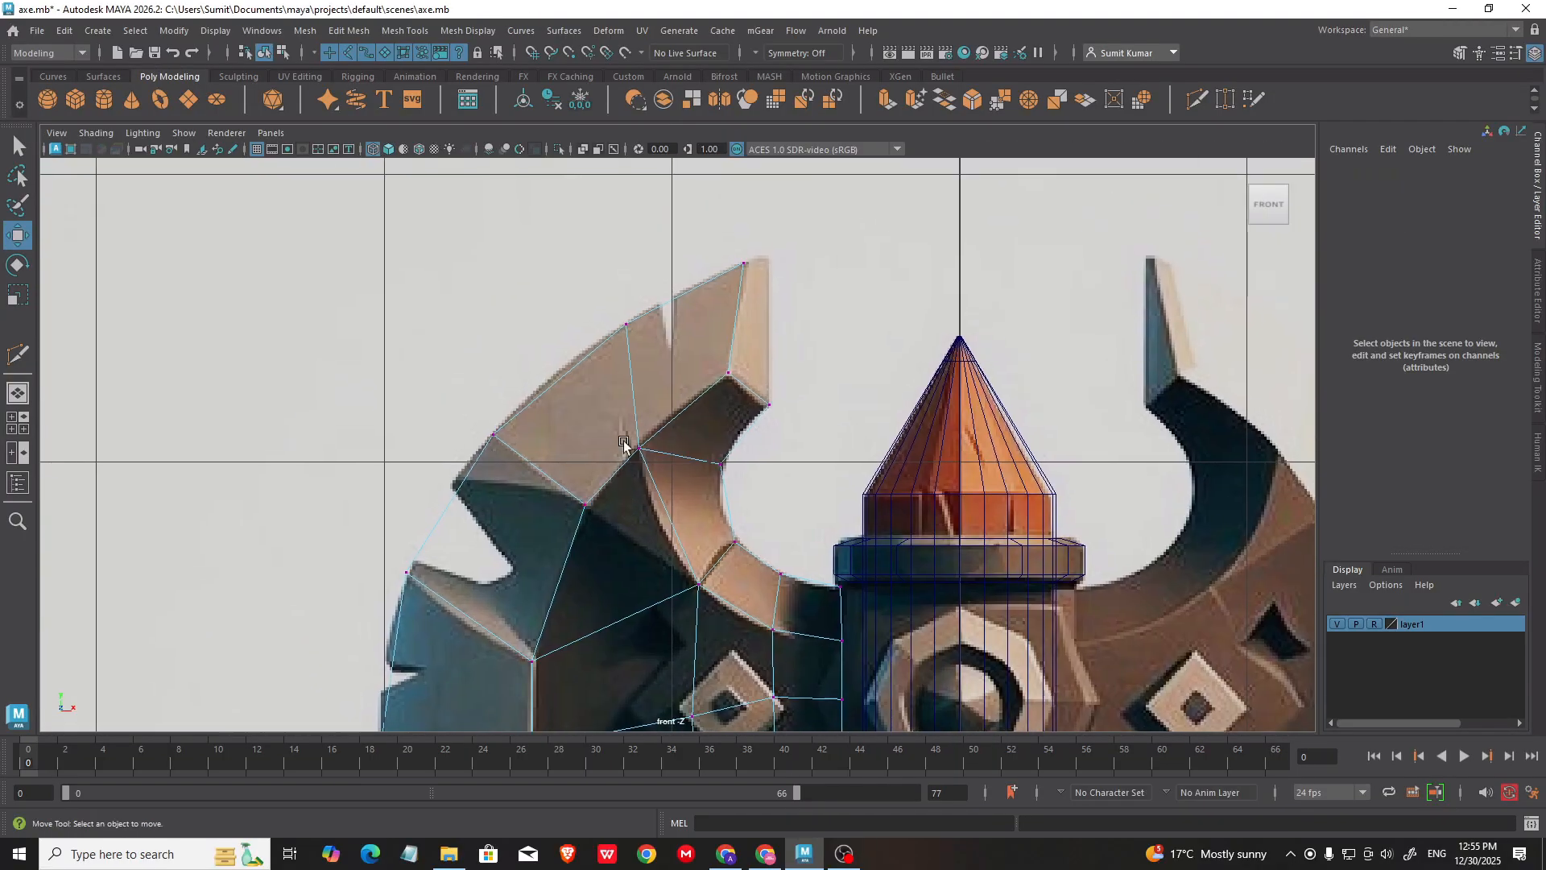
scroll(625, 442, up, 2)
alt+middle_drag(806, 279, 728, 321)
click(691, 414)
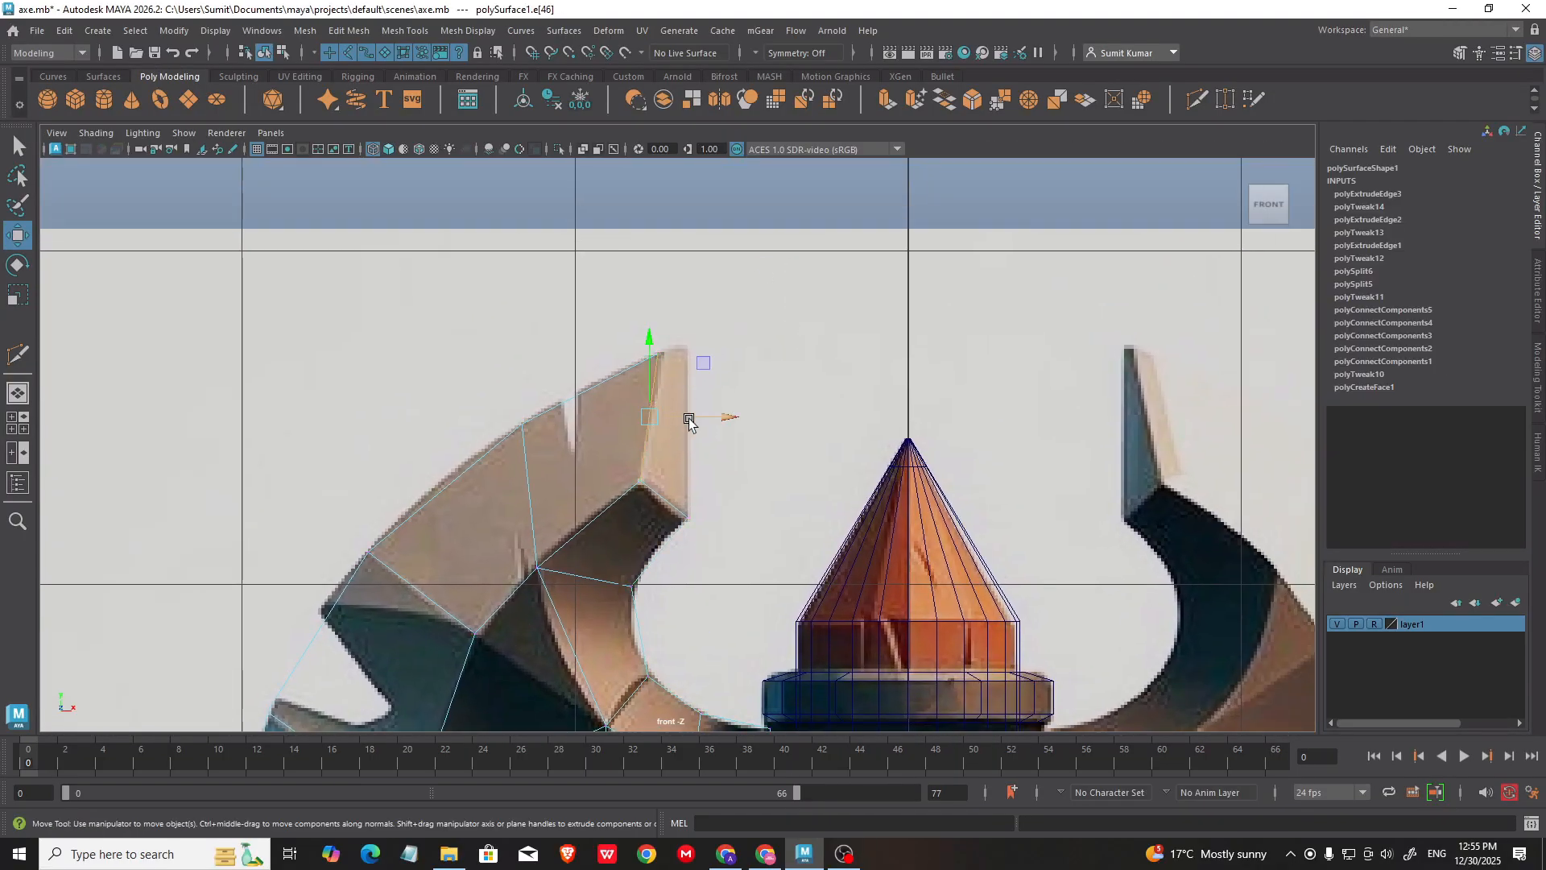
key(ctrl+e)
key(F9)
click(686, 345)
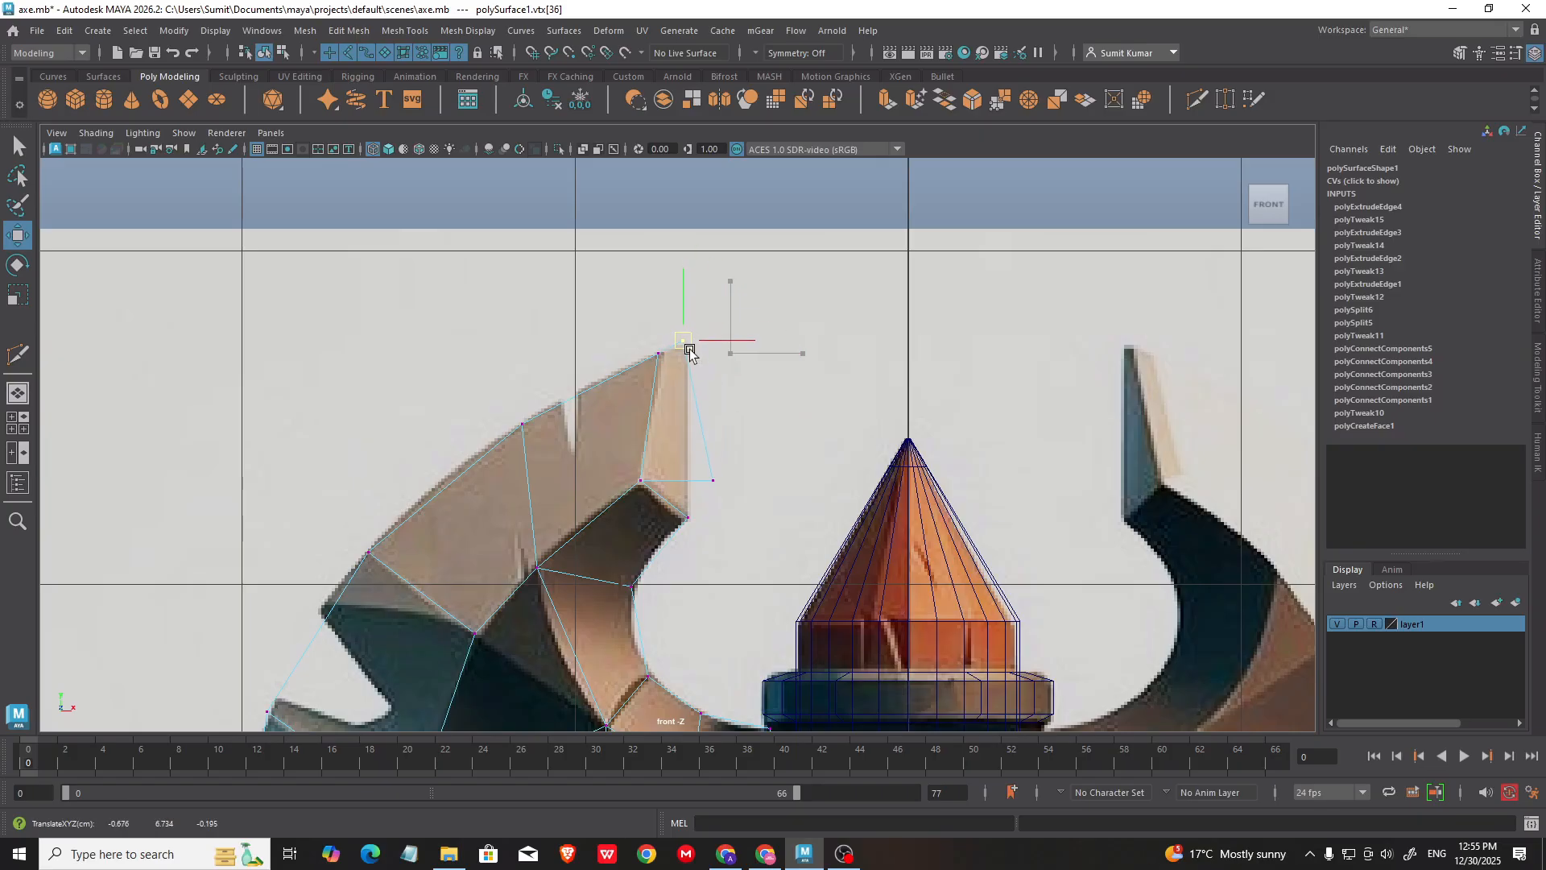
Step: Target Weld the lower vertex of the extruded horn edge onto the horn's inner corner
click(714, 482)
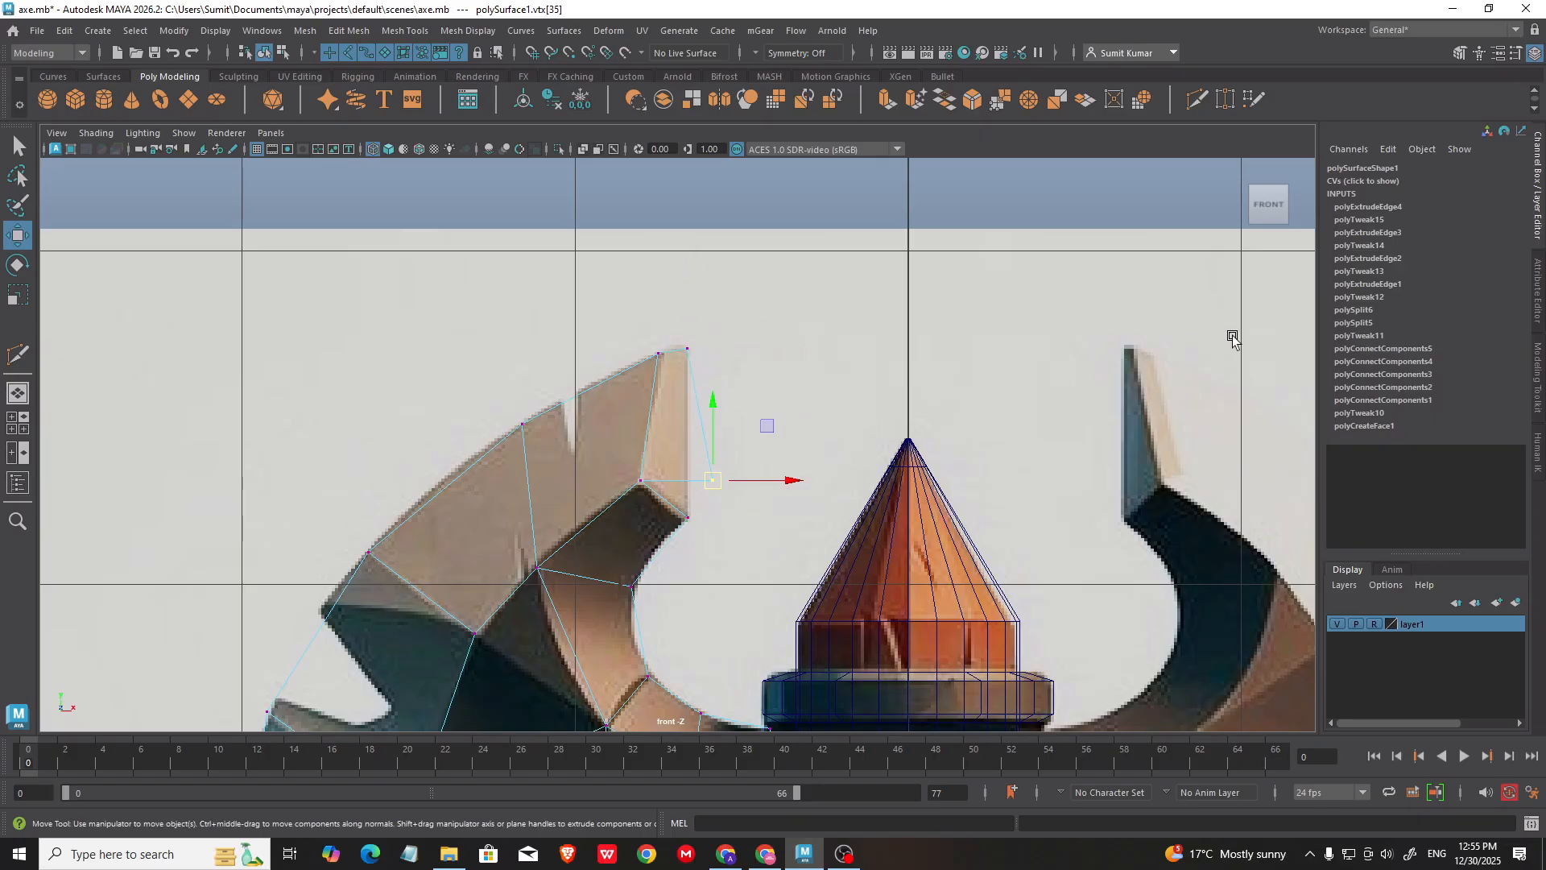
click(1459, 53)
click(1472, 573)
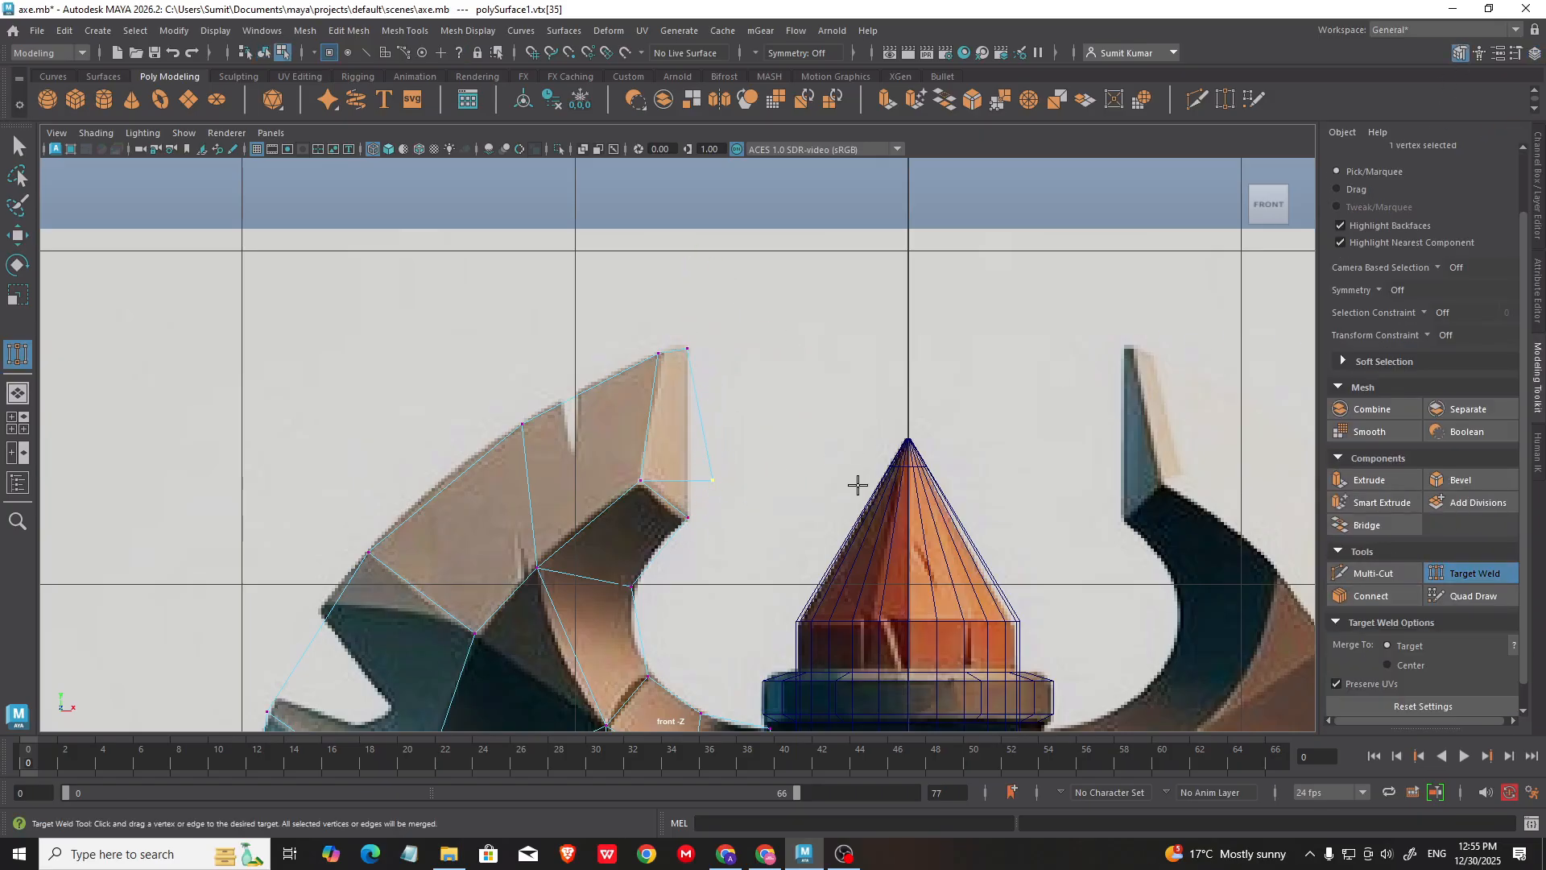
key(w)
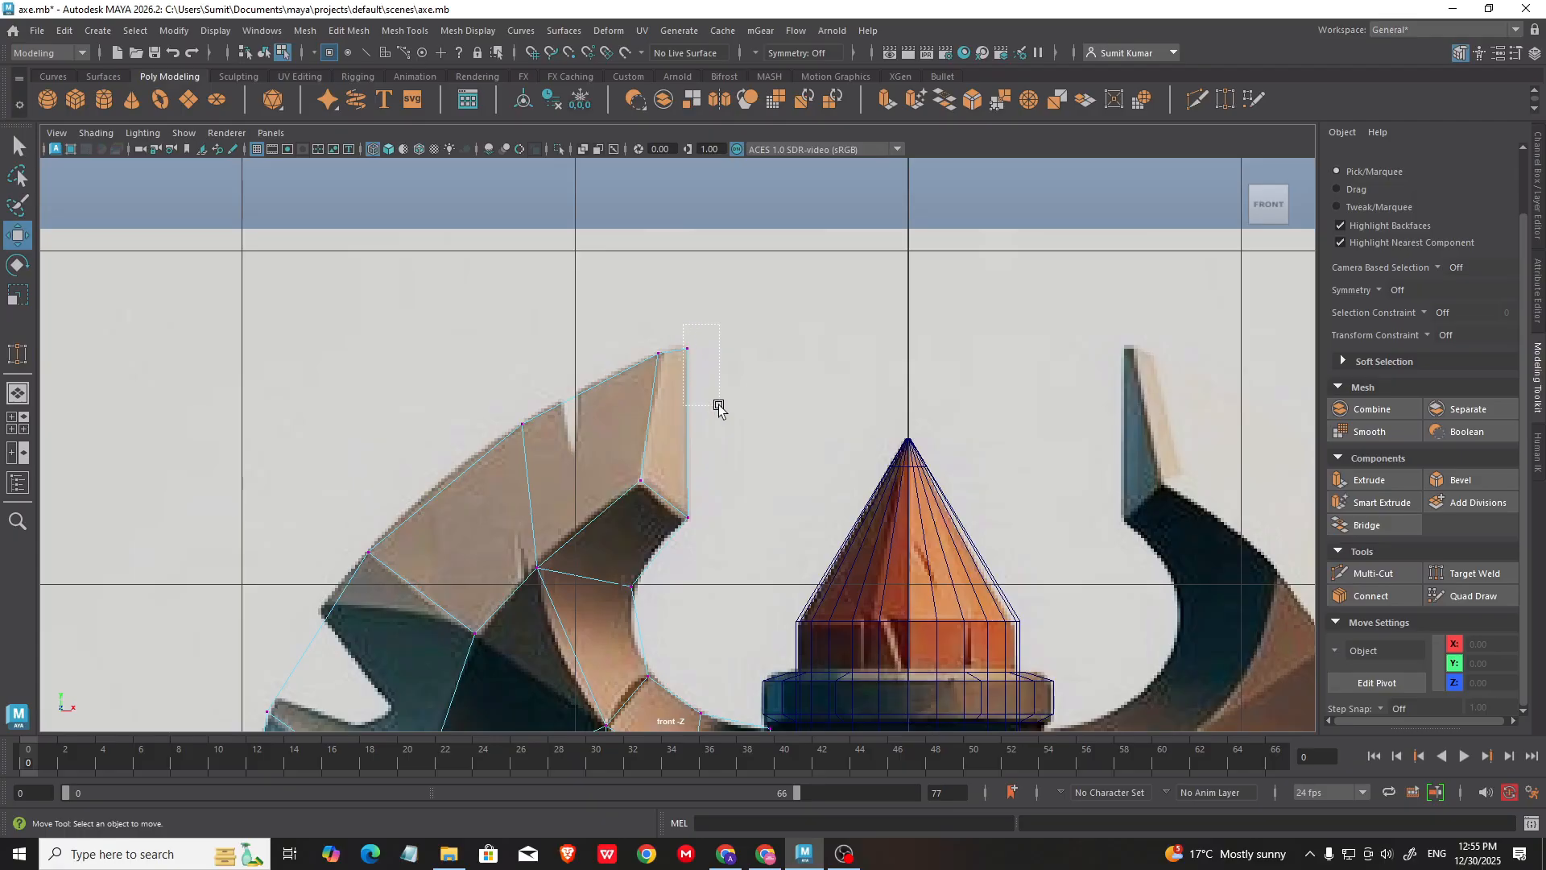
Step: Select the horn tip vertex, then the five inner-curve vertices, and examine their depth in the perspective view
drag(719, 407, 719, 407)
scroll(911, 425, down, 5)
scroll(1017, 561, up, 3)
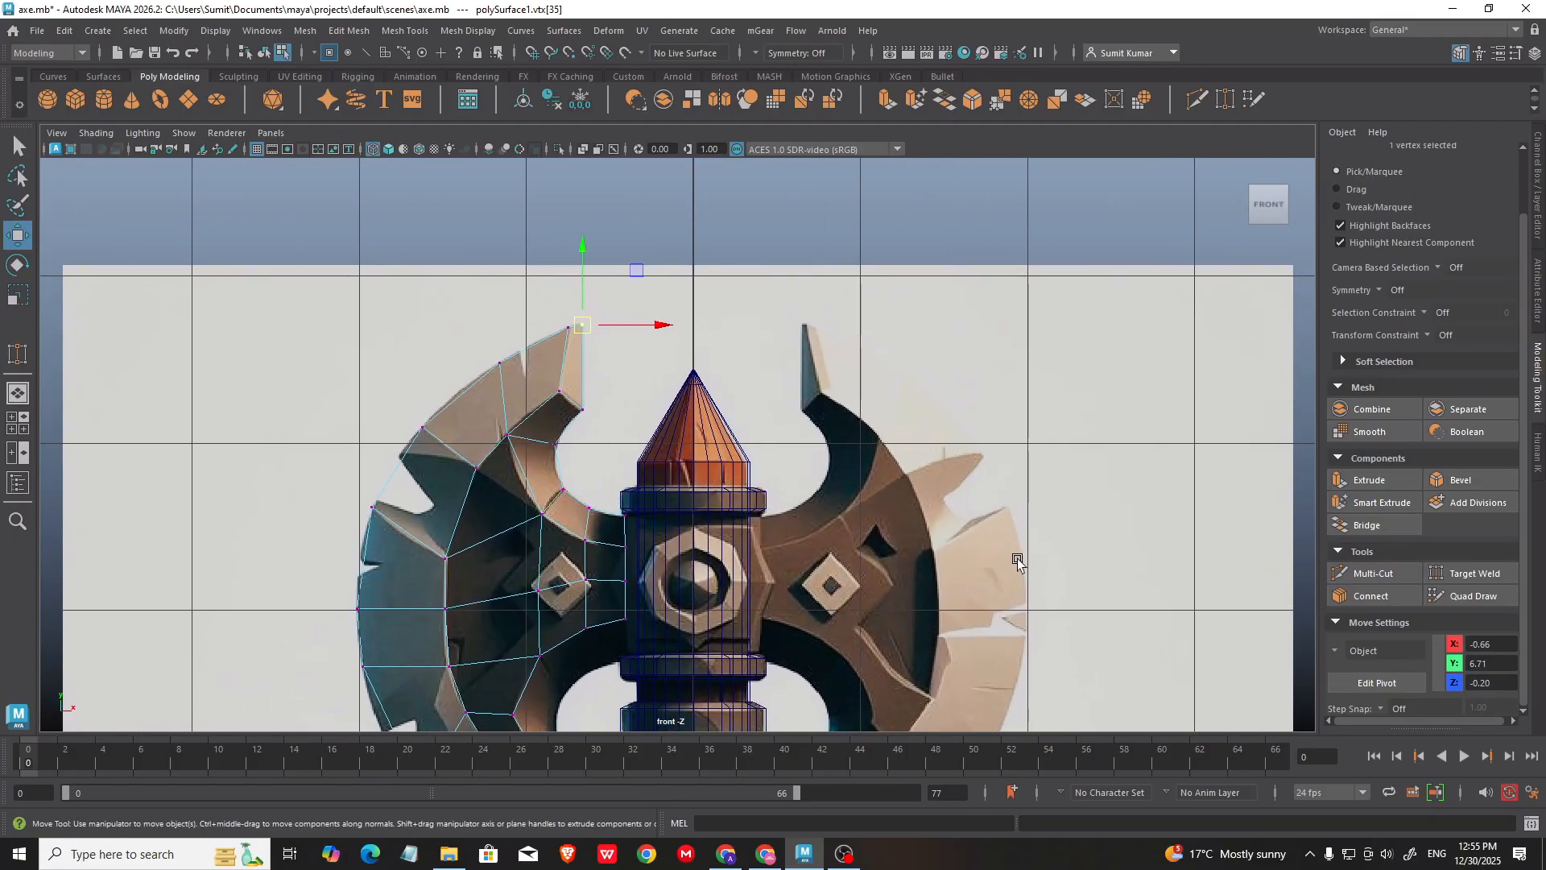
alt+middle_drag(559, 400, 668, 472)
scroll(669, 472, up, 3)
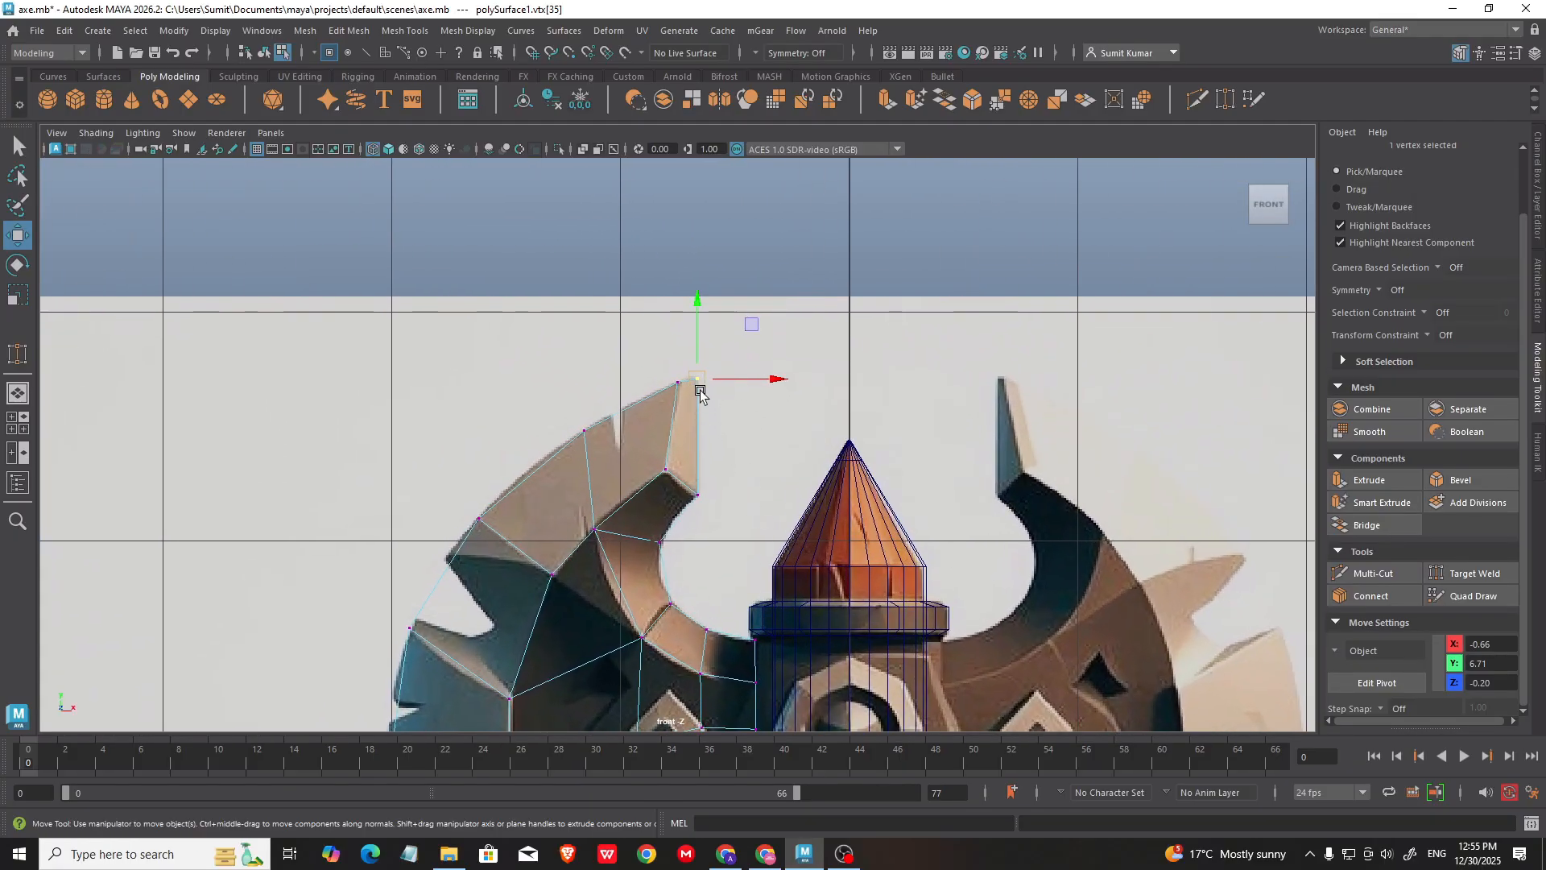
key(space)
key(space)
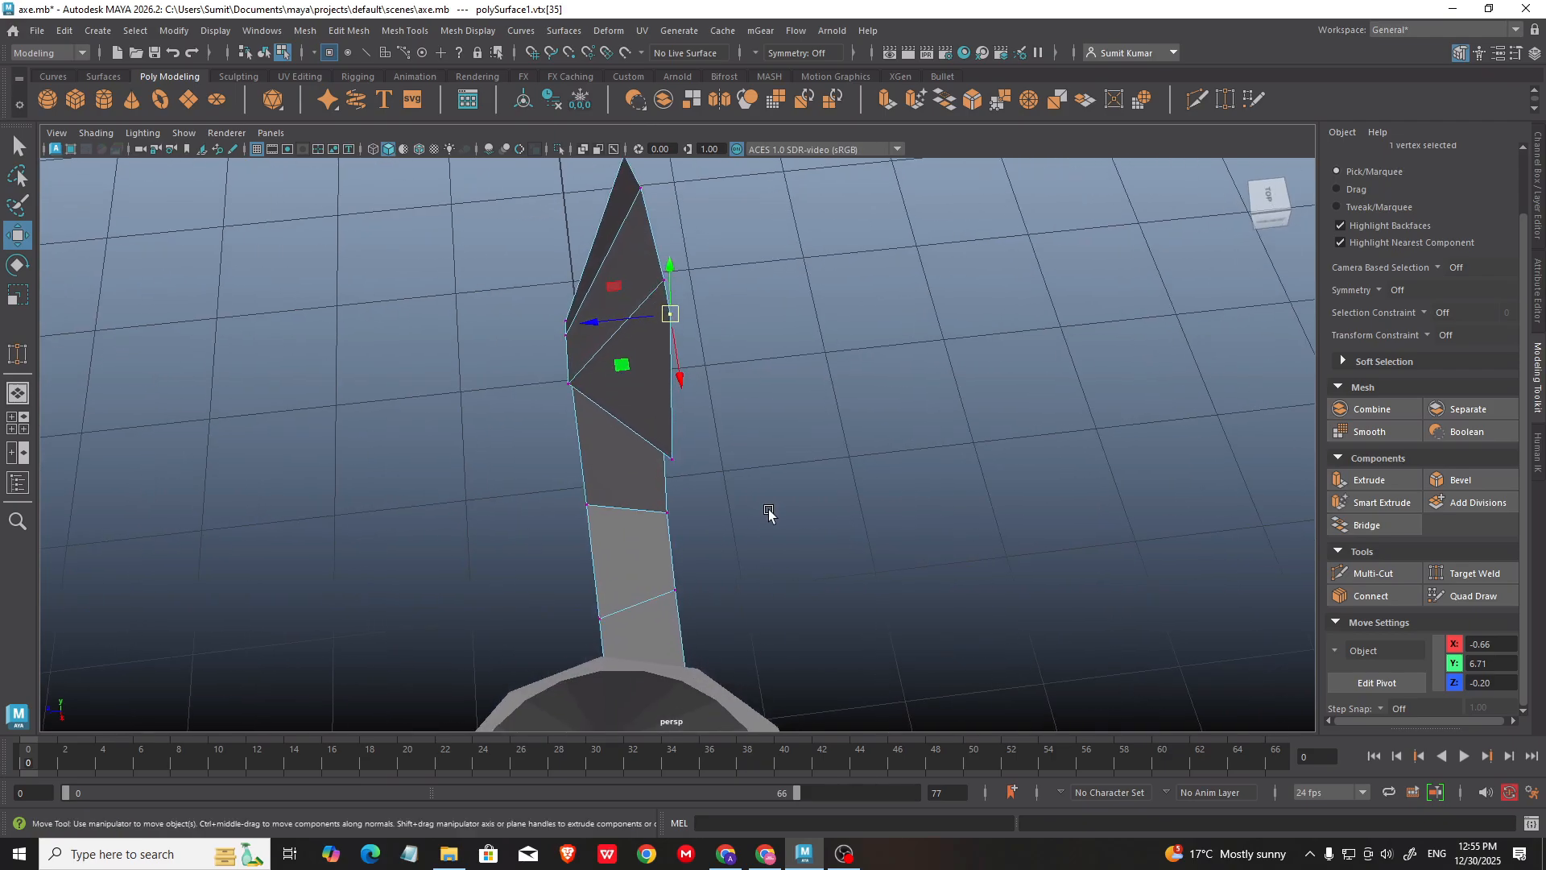
alt+drag(617, 324, 732, 574)
key(q)
shift+drag(750, 519, 673, 571)
shift+drag(763, 600, 707, 648)
alt+drag(743, 707, 957, 304)
key(w)
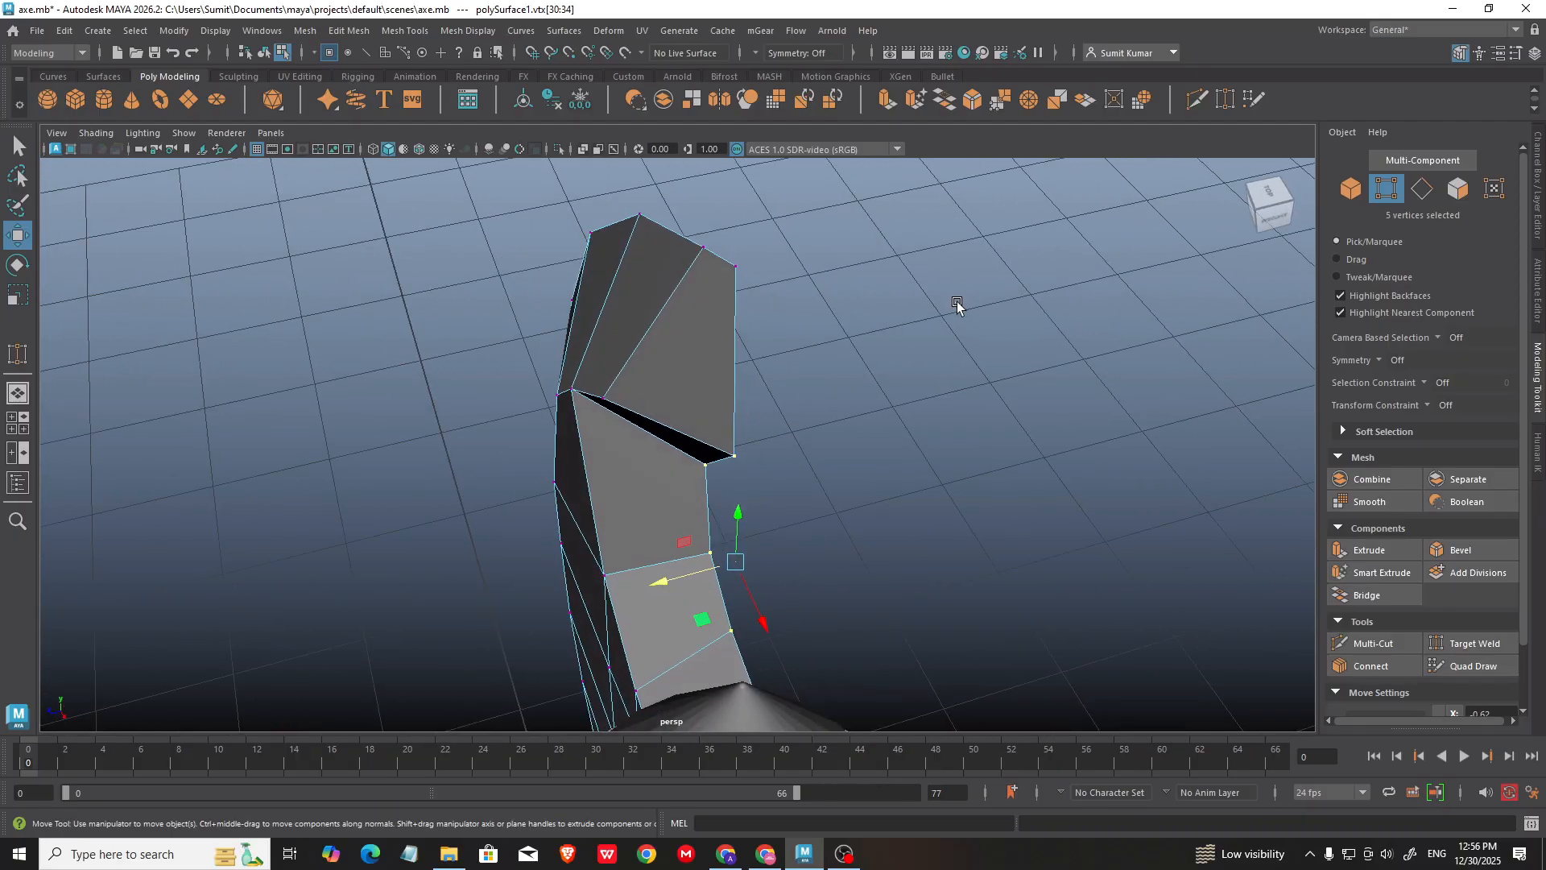
Step: Select the eight border edges along the blade's outer cutting side and extrude them back in depth
key(F10)
alt+middle_drag(791, 231, 799, 296)
click(690, 300)
alt+drag(690, 299, 765, 325)
key(q)
shift+click(668, 364)
shift+click(638, 445)
alt+right_drag(771, 485, 653, 434)
alt+drag(652, 435, 729, 342)
shift+click(577, 612)
alt+right_drag(577, 612, 532, 451)
alt+drag(532, 451, 753, 443)
alt+right_drag(752, 443, 771, 548)
key(w)
shift+drag(742, 551, 727, 555)
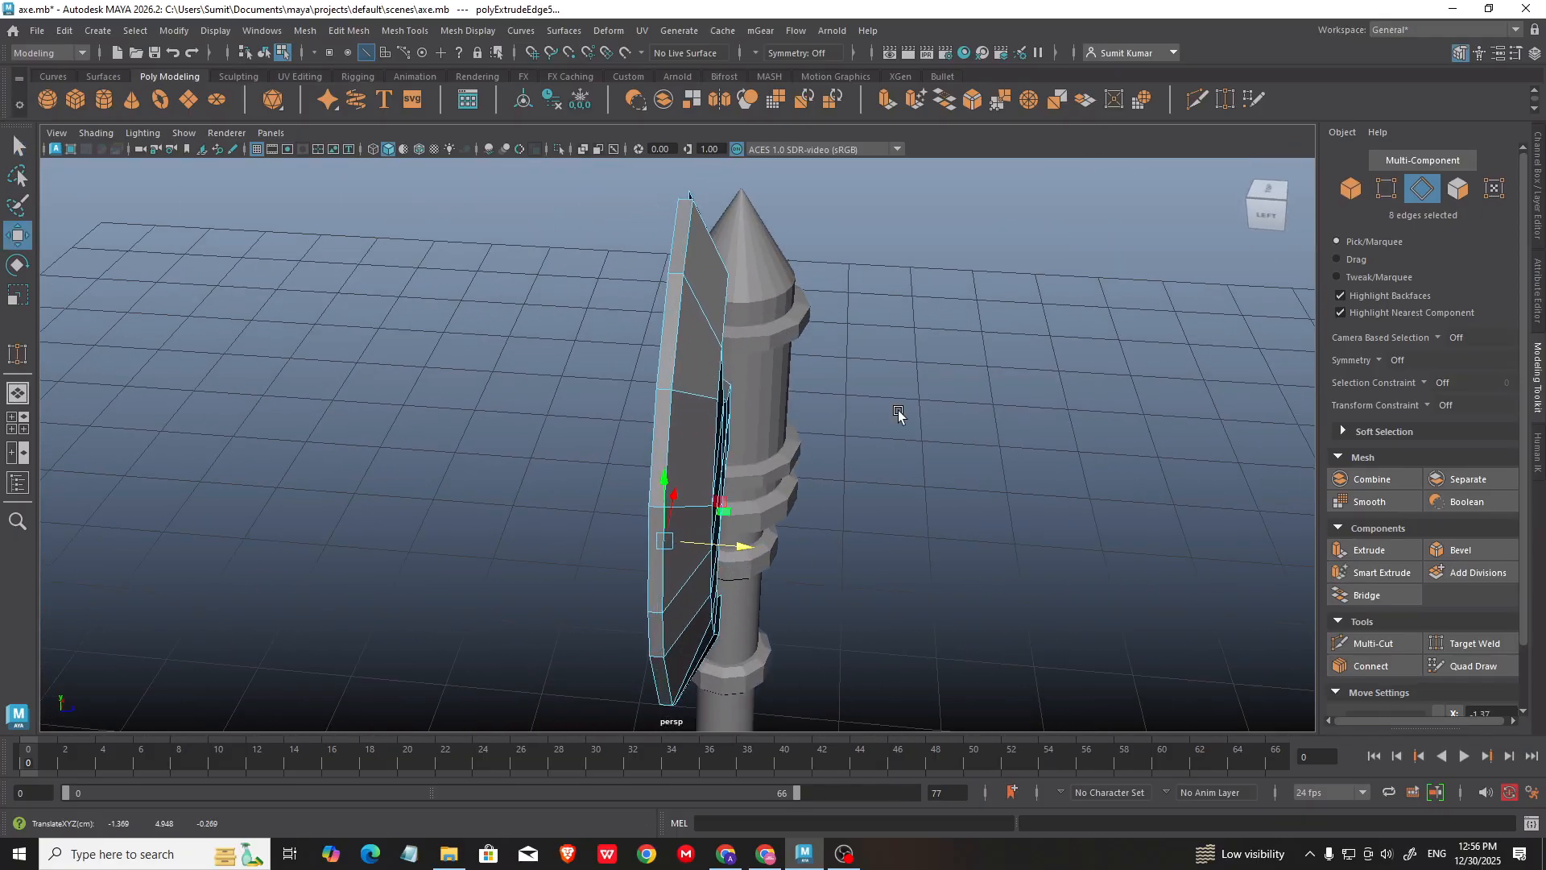
Step: Target Weld the extruded outer border's top vertex onto the adjacent corner vertex of the upper horn tip
alt+drag(898, 414, 728, 311)
alt+right_drag(728, 311, 760, 259)
click(759, 259)
alt+drag(759, 260, 681, 298)
right_drag(910, 330, 774, 300)
click(741, 440)
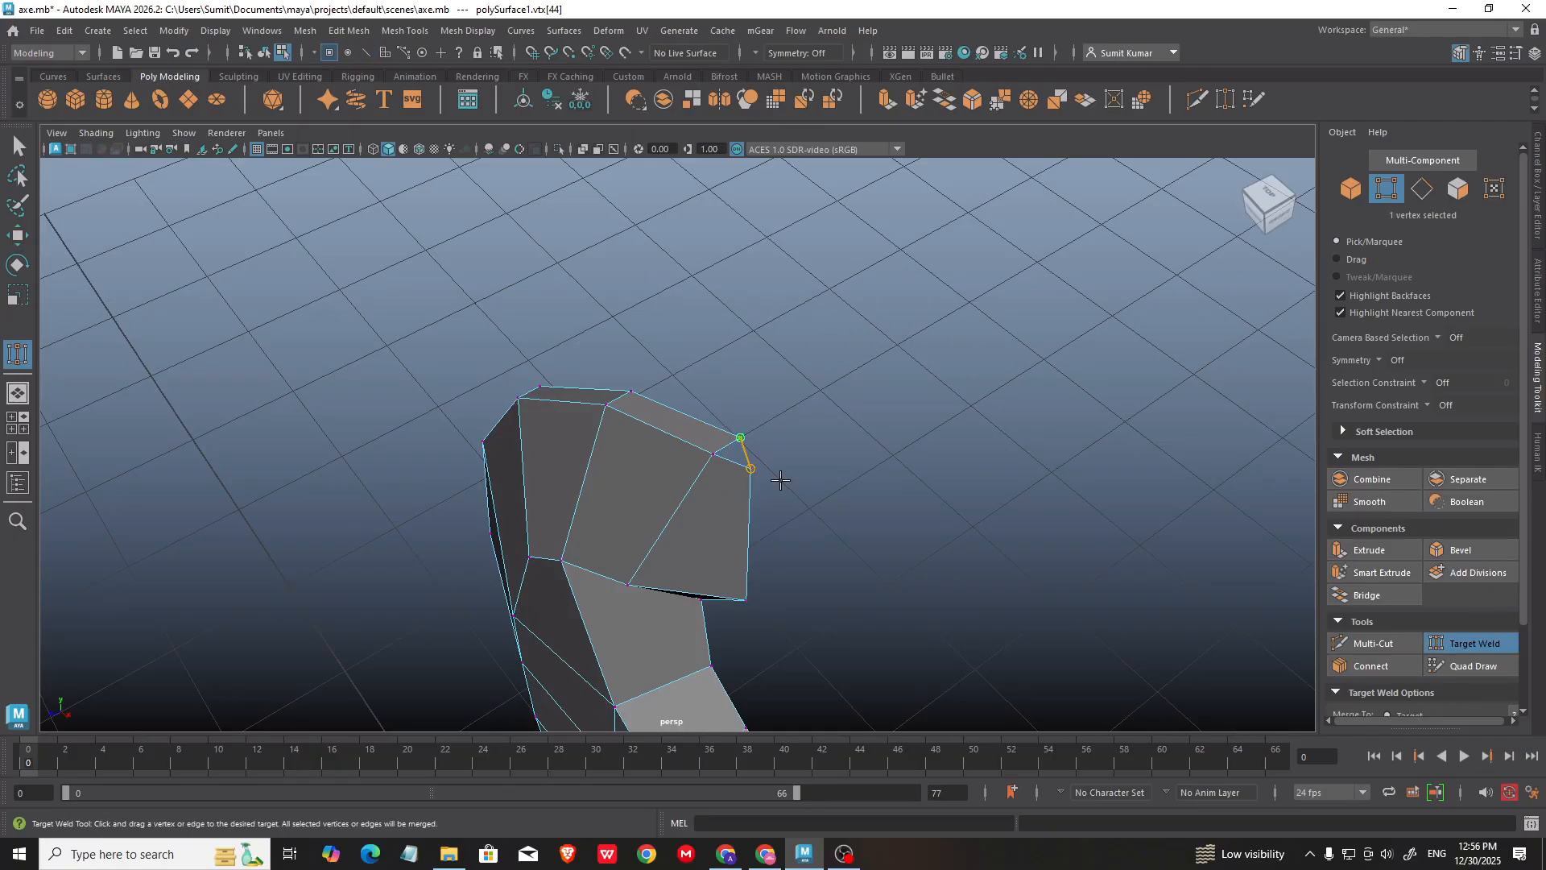
key(w)
mouse_move(736, 424)
alt+mouse_down()
mouse_move(690, 517)
mouse_move(701, 536)
mouse_move(636, 604)
mouse_move(666, 512)
mouse_move(759, 452)
mouse_move(748, 439)
alt+mouse_up()
Step: Select the blade as an object and isolate it in the perspective view
click(635, 606)
right_drag(724, 372, 719, 311)
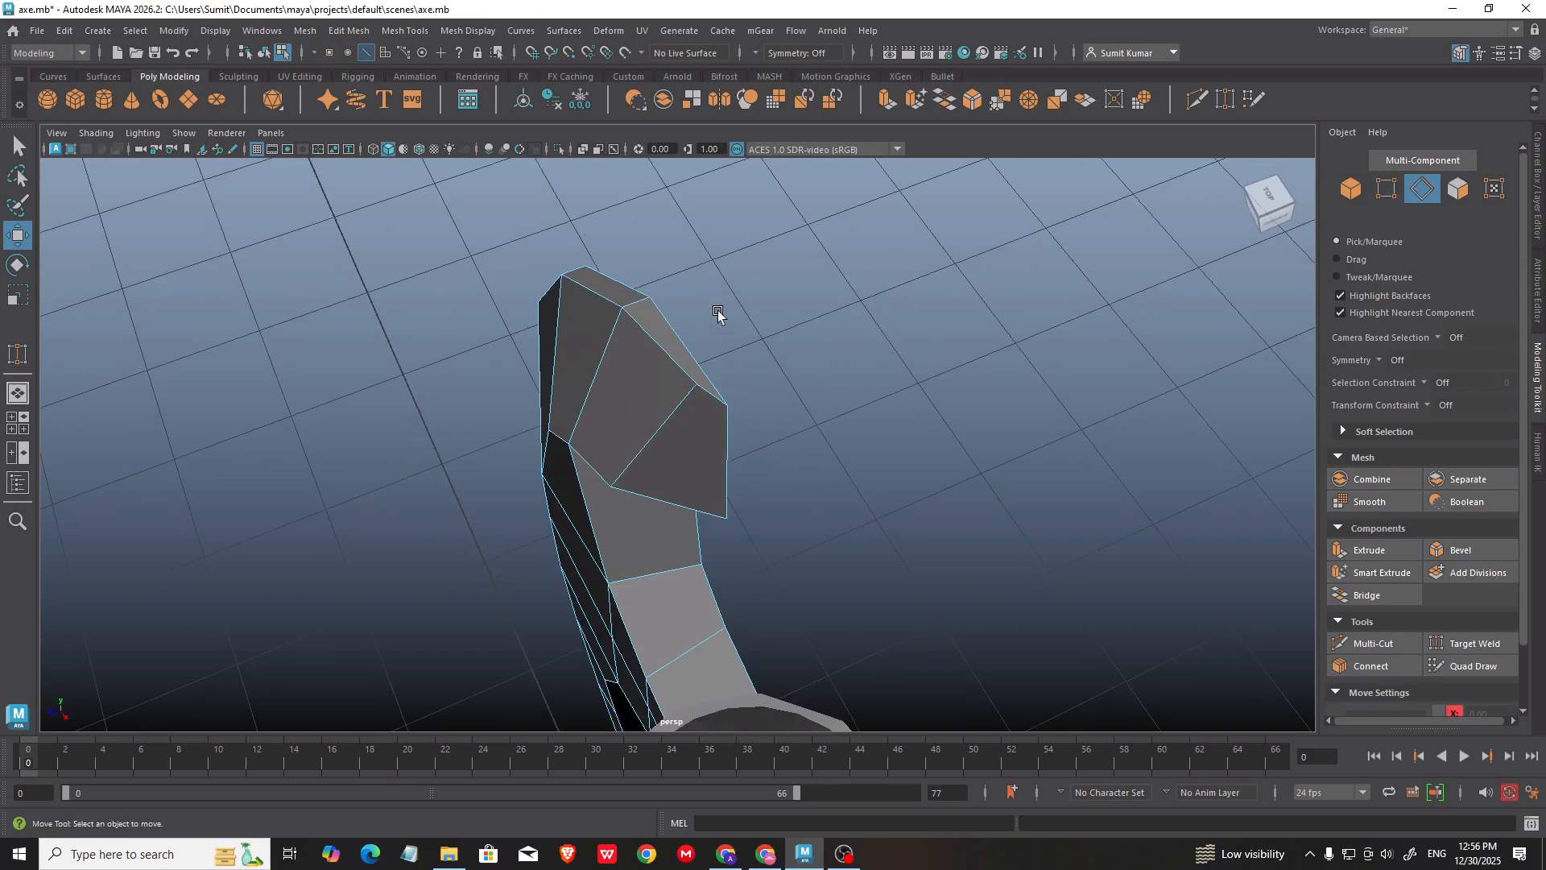
double_click(691, 354)
alt+drag(717, 475, 896, 450)
right_drag(725, 240, 773, 193)
click(532, 246)
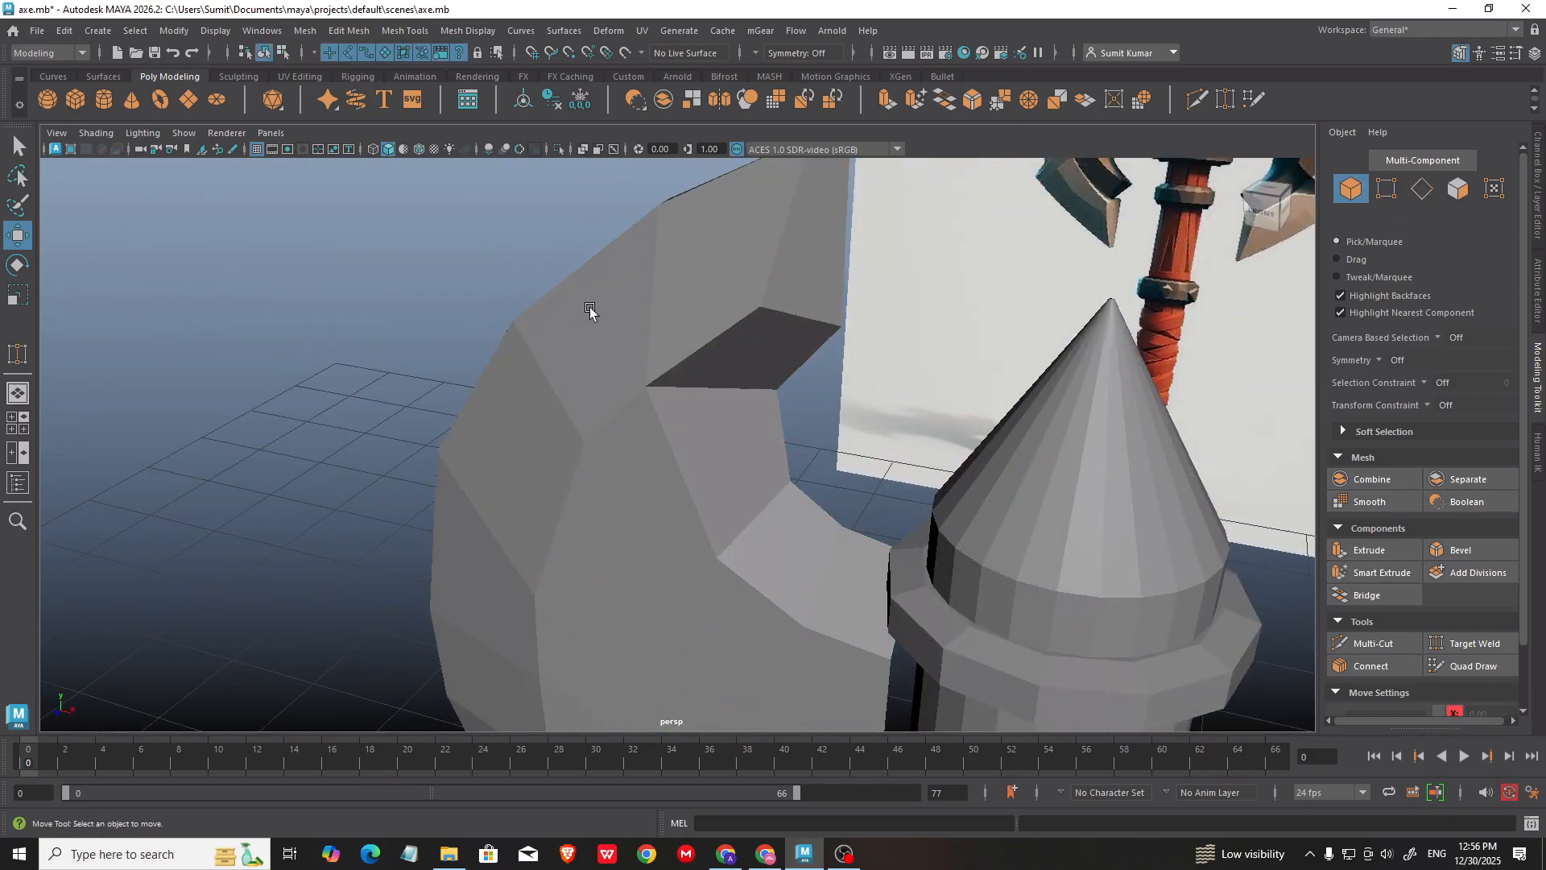
click(590, 309)
key(ctrl+1)
alt+drag(846, 281, 674, 451)
Step: Select the blade's open border, deselect the edges outside its back rim, and scale the remaining 13 edges flat in depth
right_drag(666, 447, 663, 394)
click(752, 504)
alt+drag(752, 504, 741, 471)
click(673, 385)
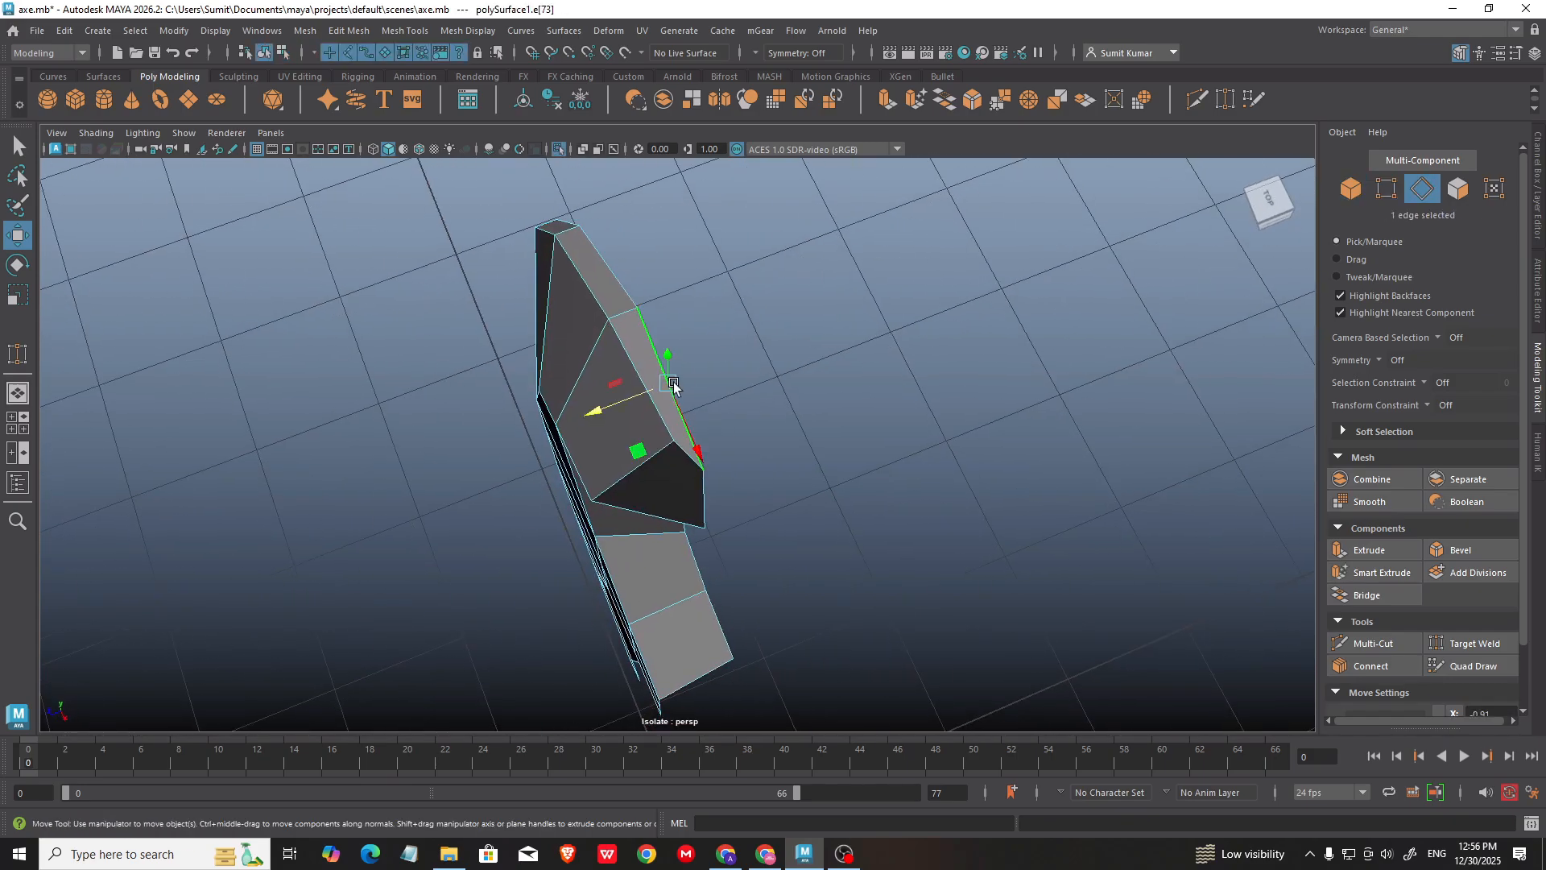
double_click(674, 385)
alt+drag(685, 600, 784, 439)
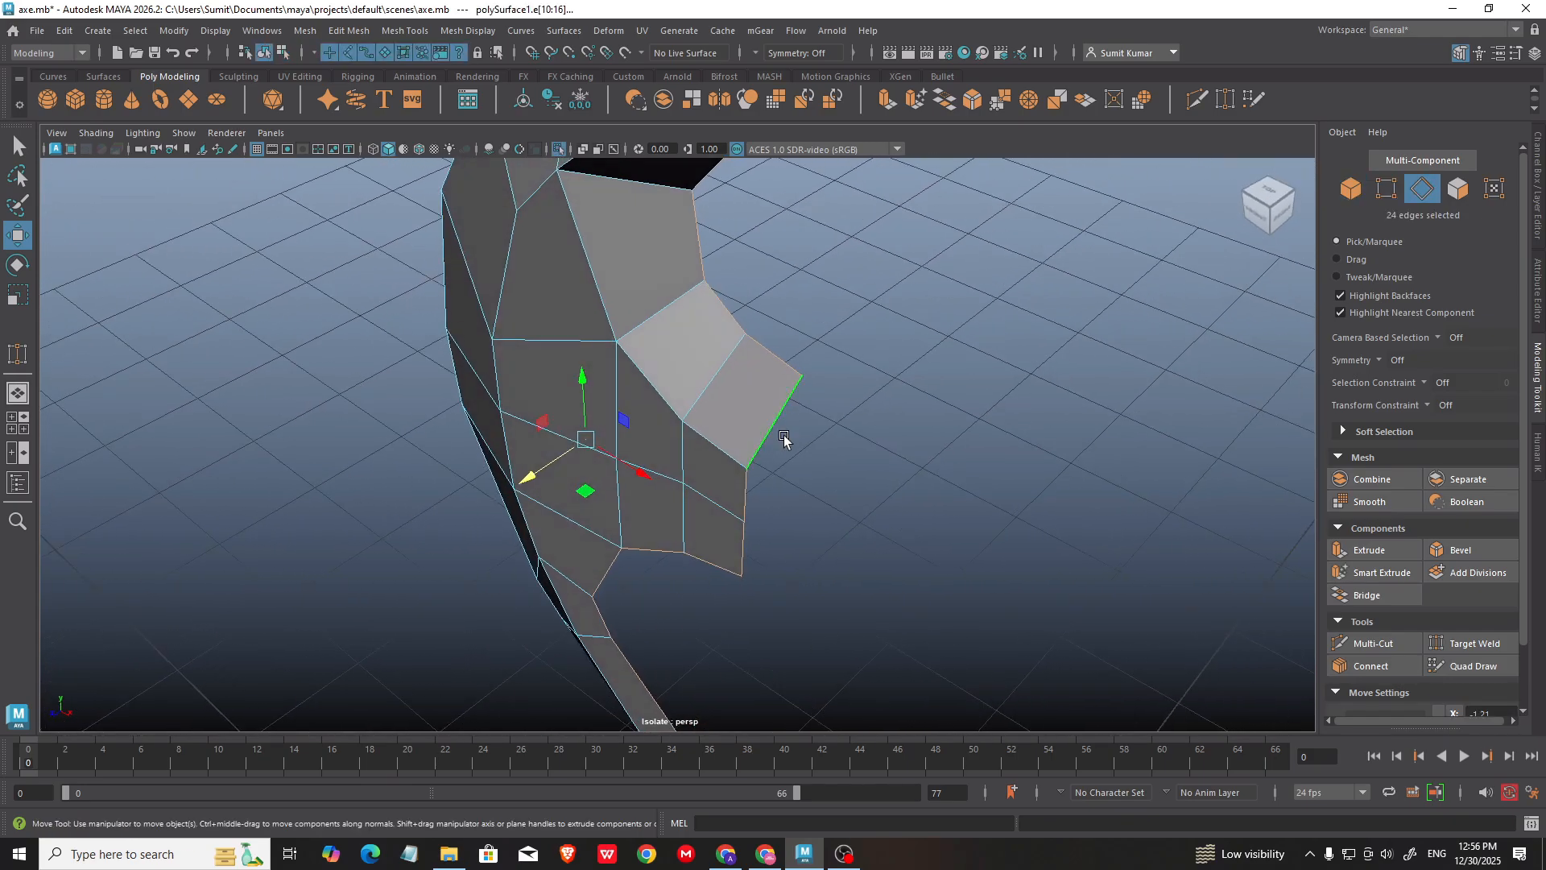
ctrl+click(741, 554)
alt+drag(741, 555, 858, 448)
drag(603, 600, 603, 603)
alt+middle_drag(718, 604, 754, 463)
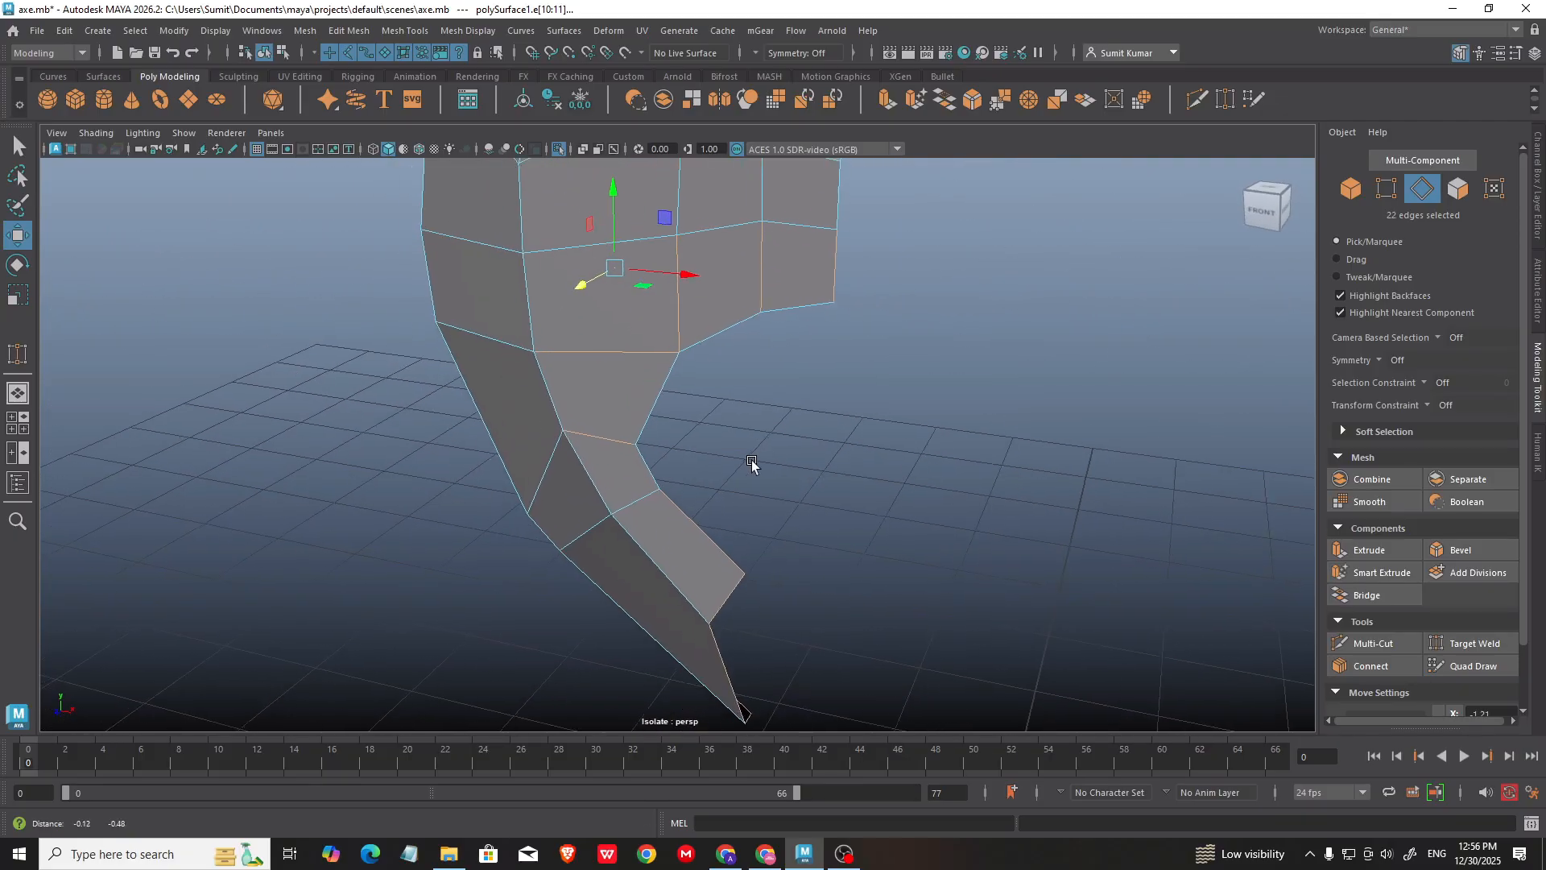
ctrl+drag(936, 264, 870, 292)
alt+drag(627, 492, 756, 273)
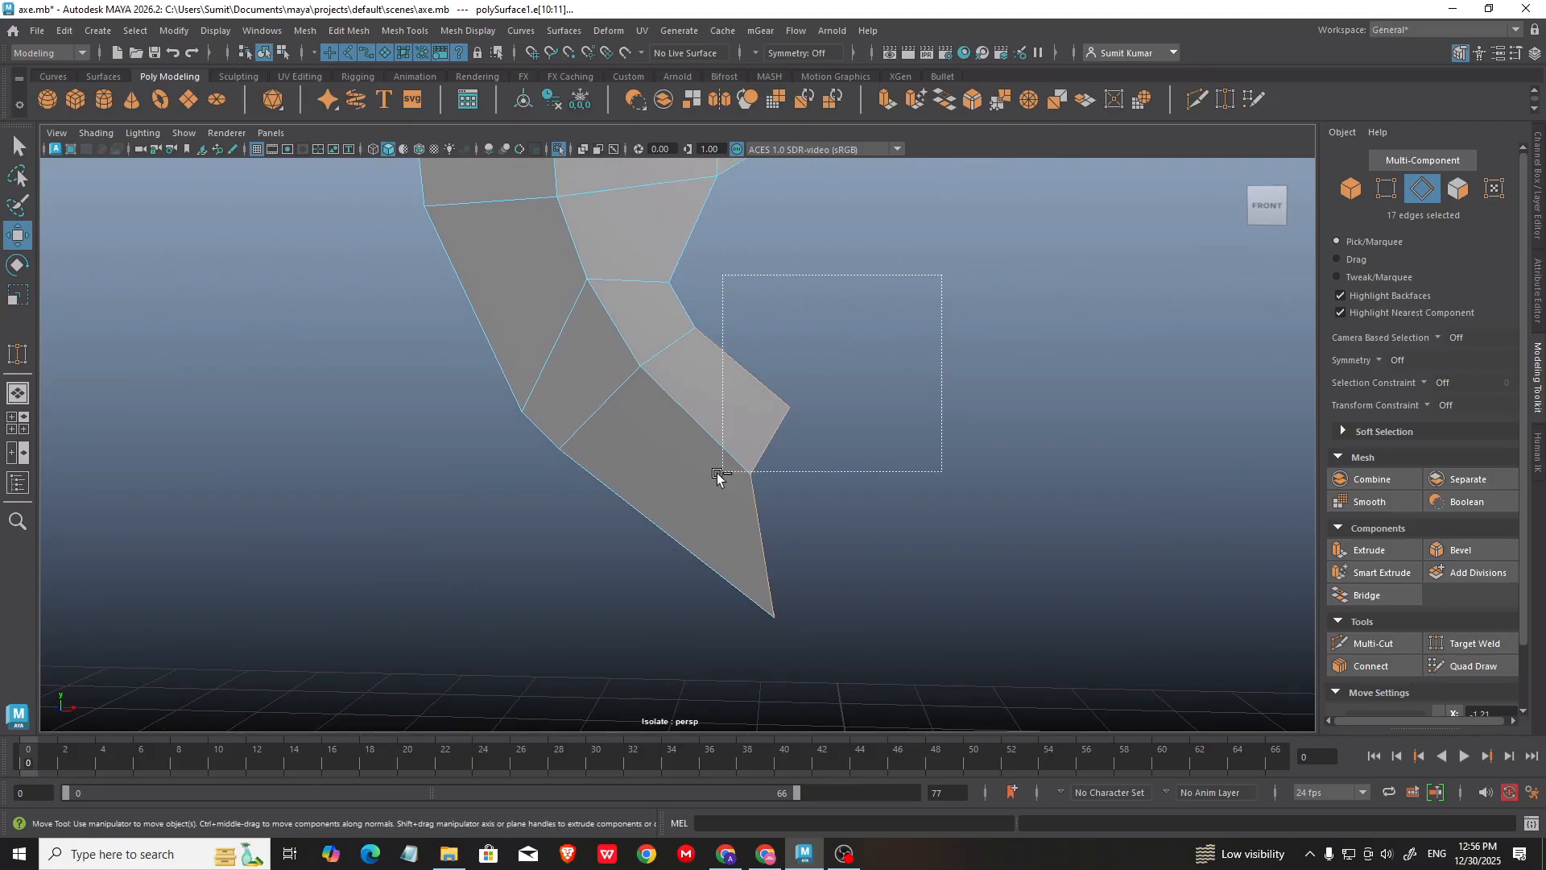
alt+drag(691, 499, 749, 418)
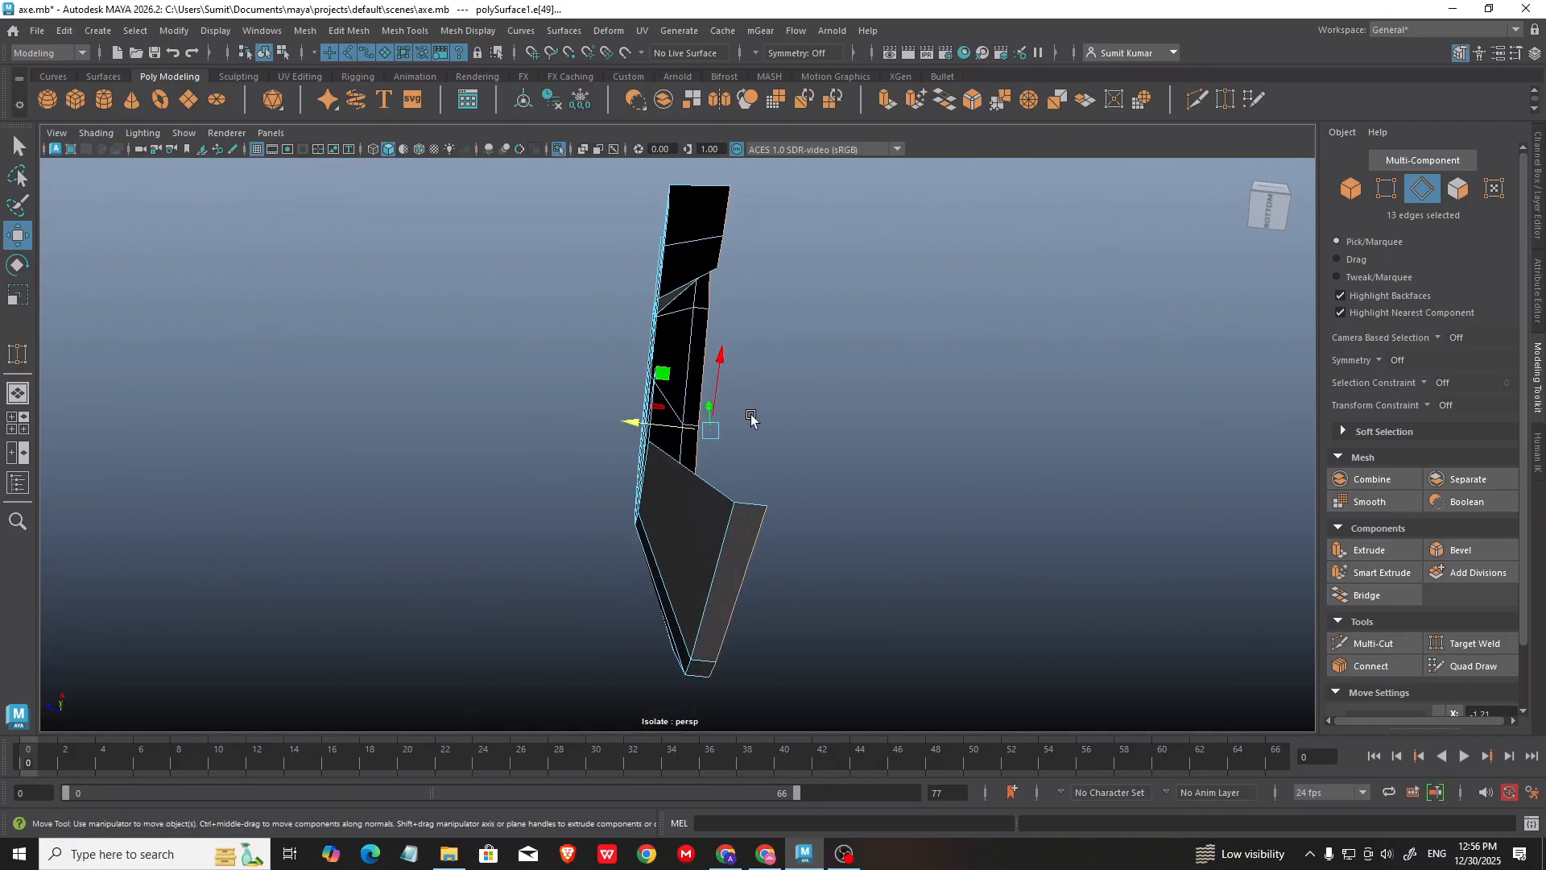
key(r)
alt+drag(791, 338, 725, 410)
key(w)
Step: Compare the blade's outline with the front reference from the upper horn down to the lower horn
key(space)
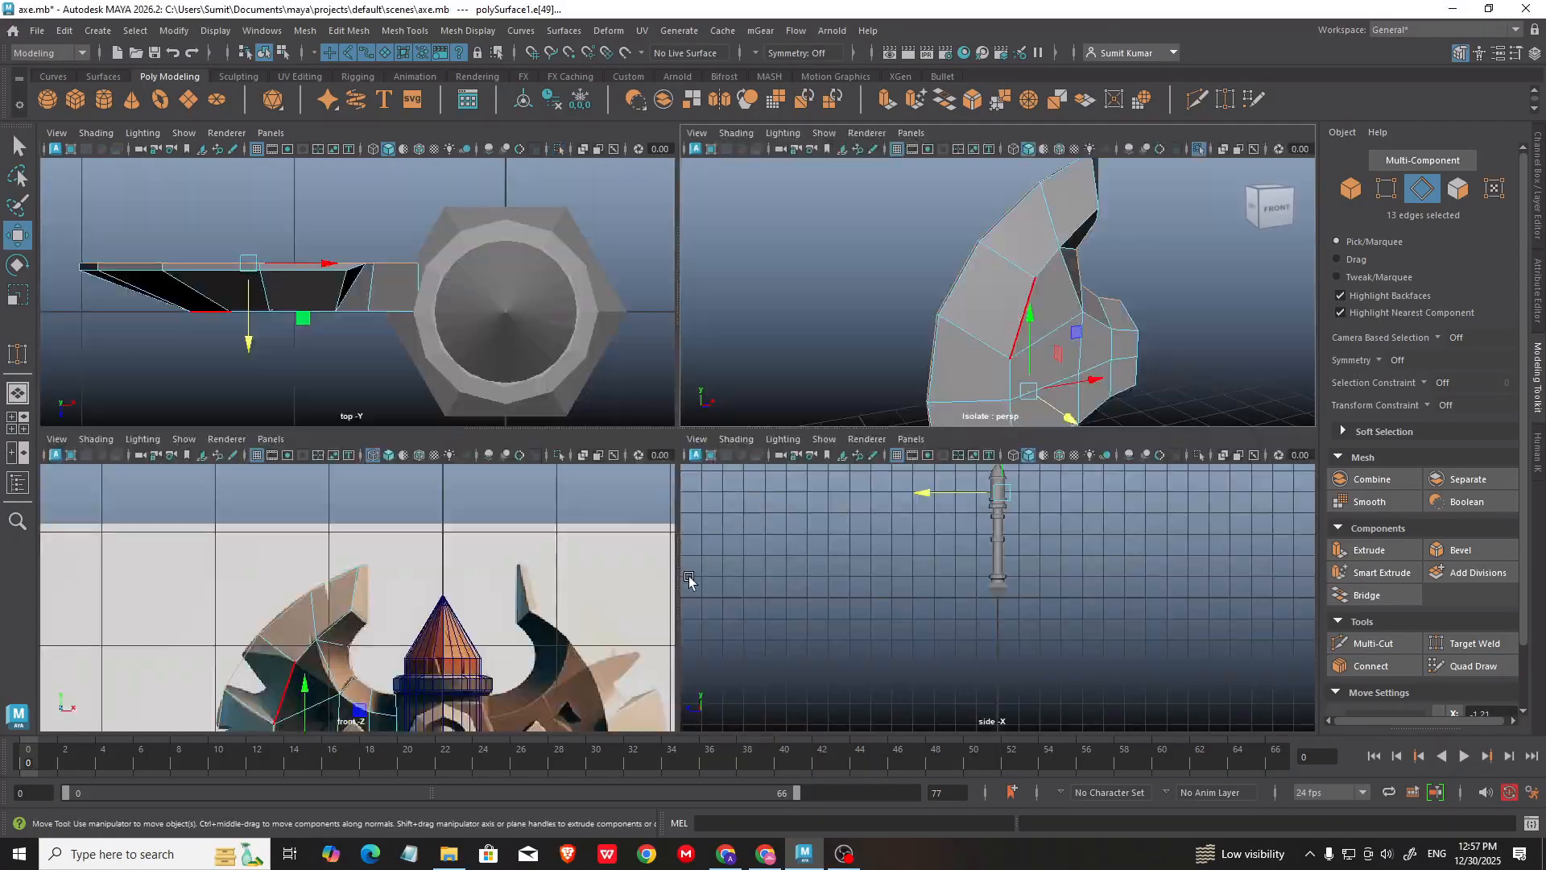
key(space)
alt+middle_drag(594, 491, 644, 441)
scroll(693, 394, up, 1)
right_drag(732, 337, 797, 299)
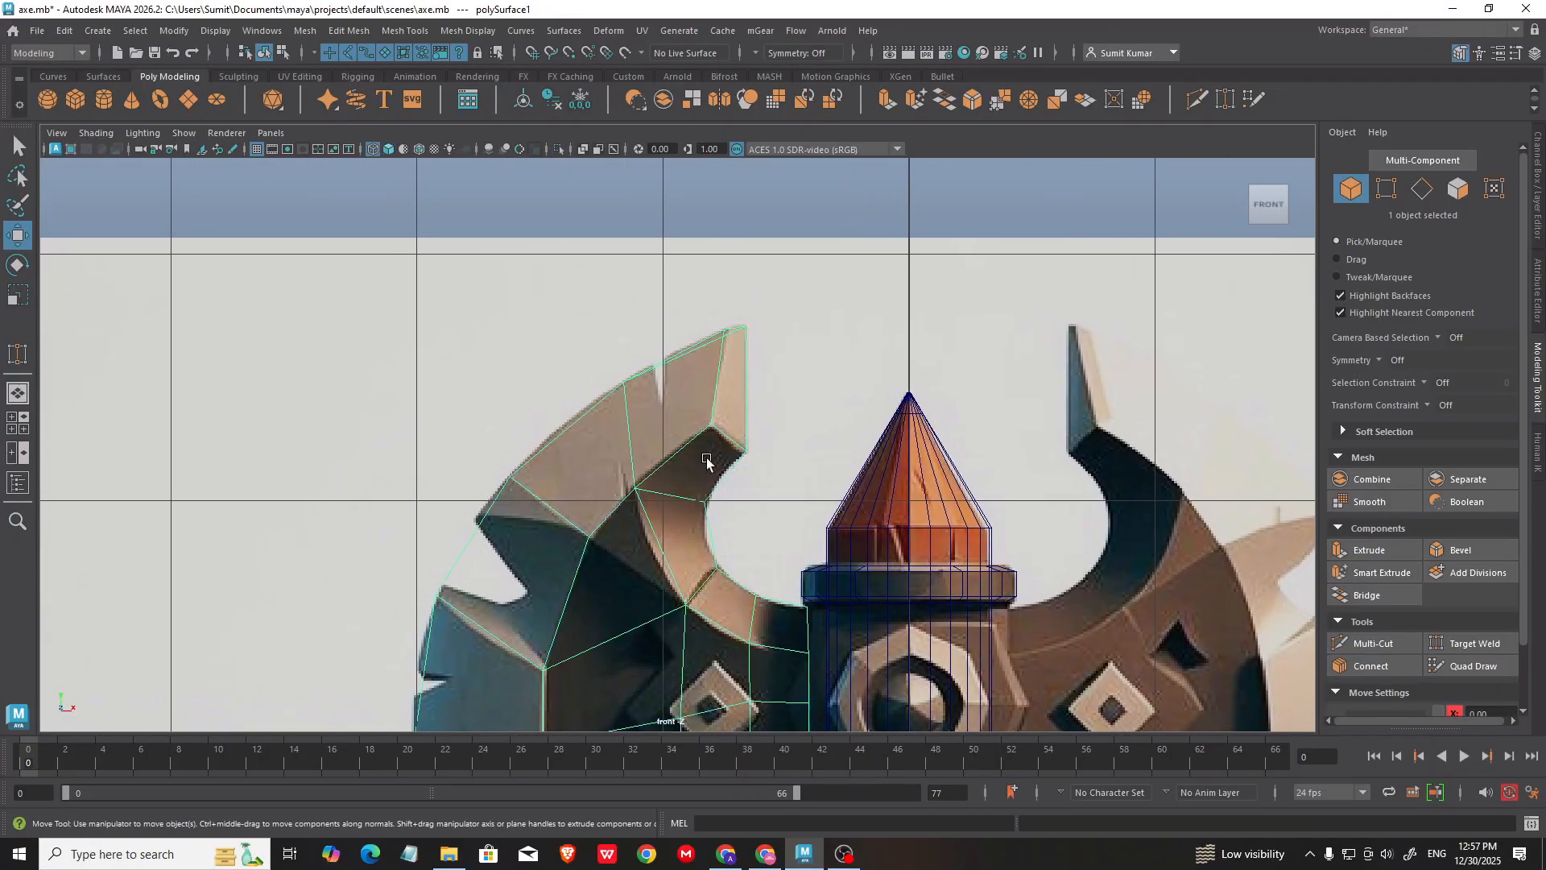
alt+middle_drag(676, 636, 654, 369)
key(space)
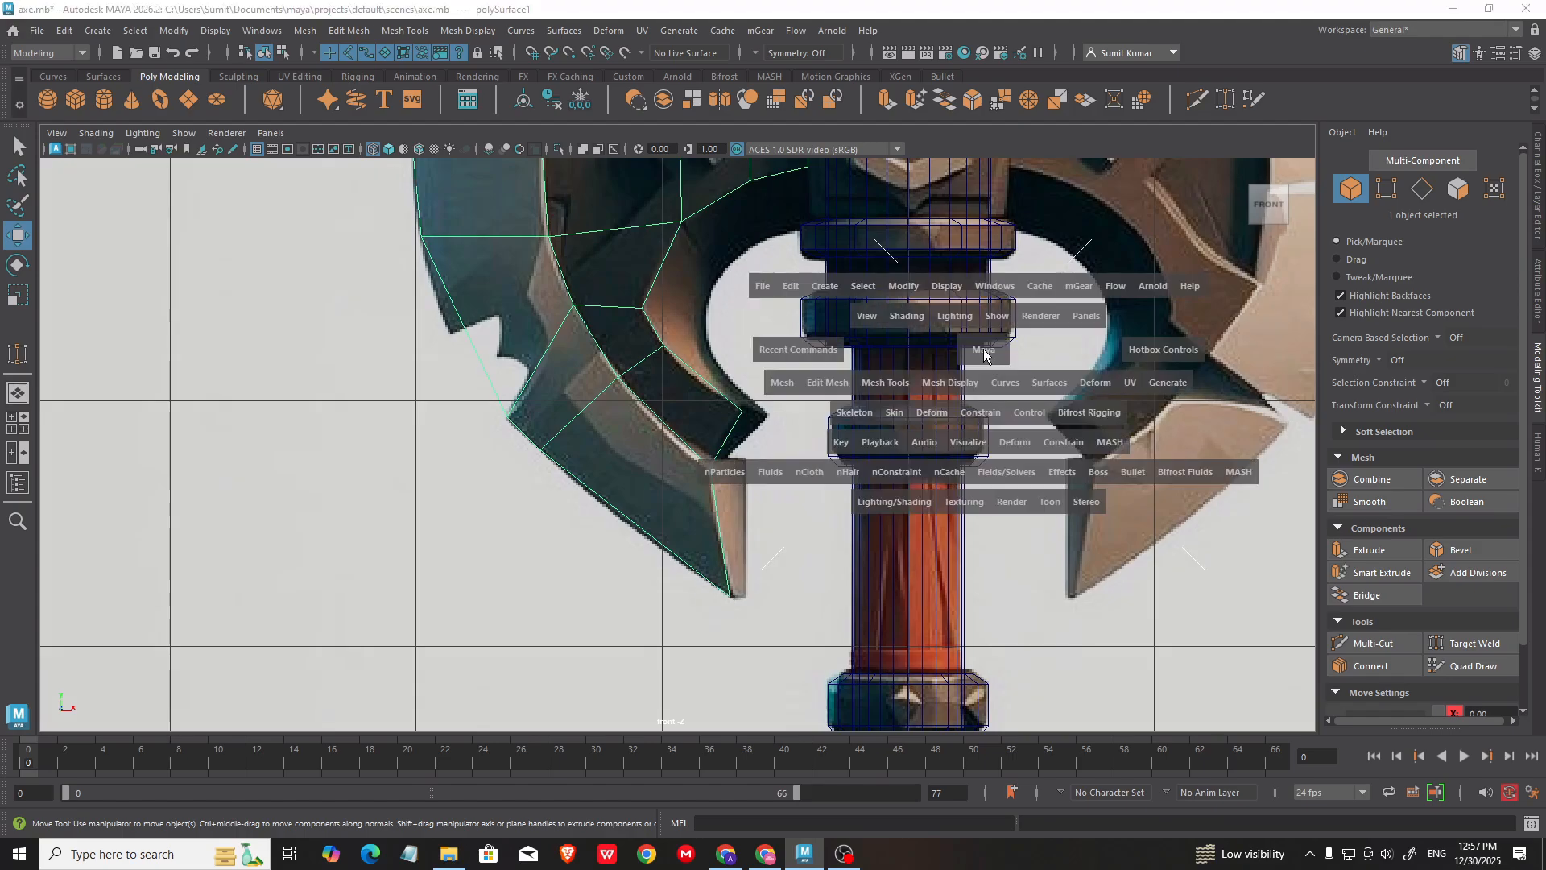
key(space)
Step: Try to move the extruded lower horn tip vertex sideways onto the reference's tip corner
mouse_move(959, 455)
alt+mouse_down()
mouse_move(869, 475)
mouse_move(759, 442)
mouse_move(964, 383)
mouse_move(939, 435)
alt+mouse_up()
drag(881, 581, 842, 558)
alt+drag(846, 587, 732, 631)
key(space)
key(space)
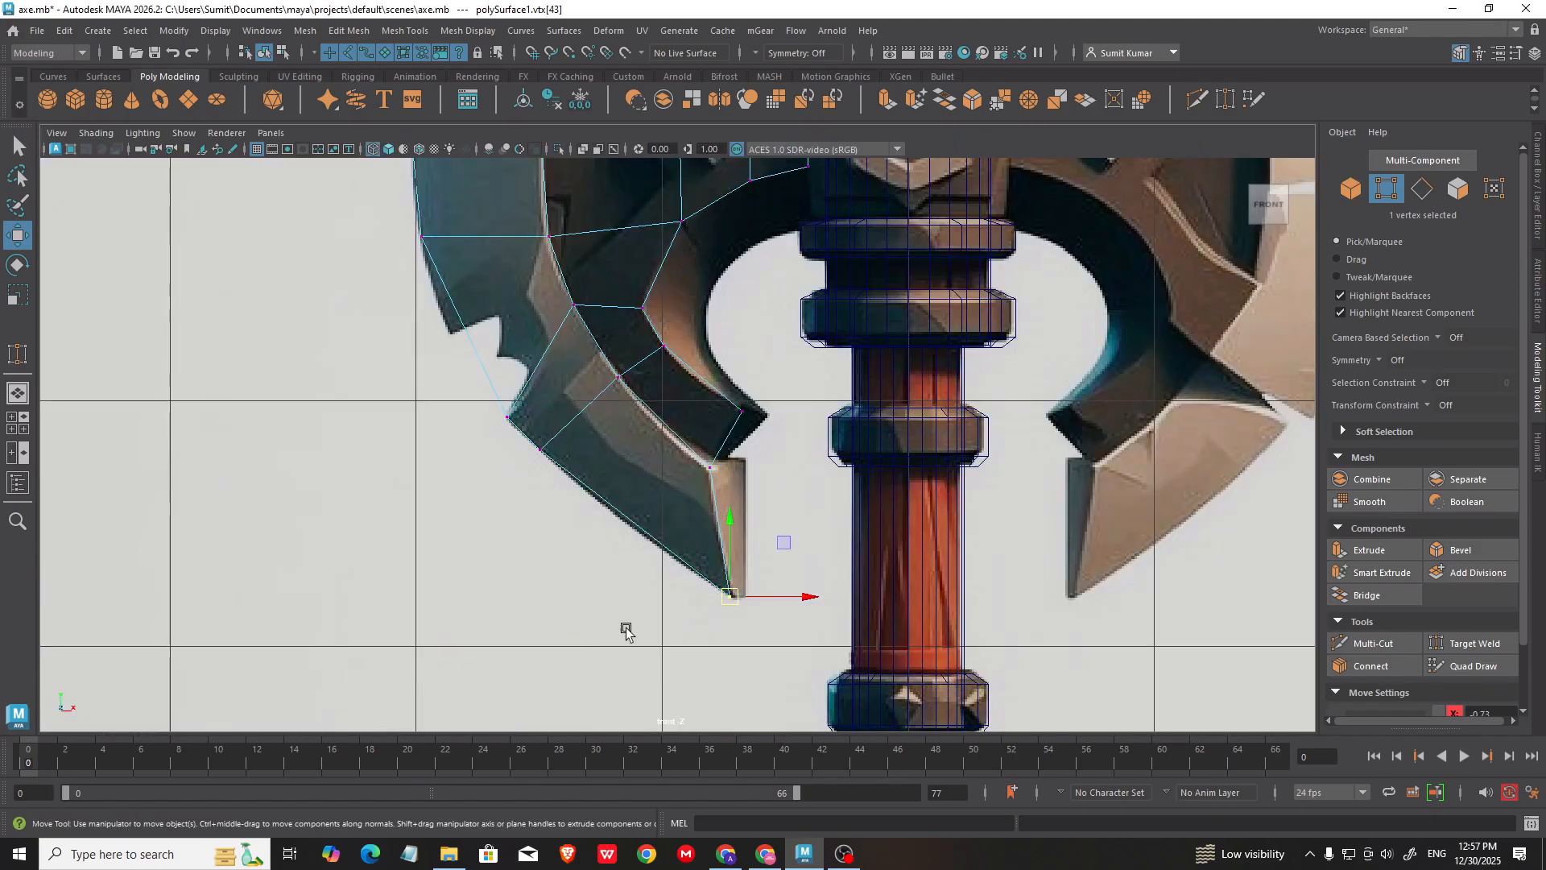
alt+middle_drag(625, 632, 636, 579)
scroll(725, 576, up, 2)
alt+middle_drag(774, 503, 751, 604)
drag(759, 633, 766, 639)
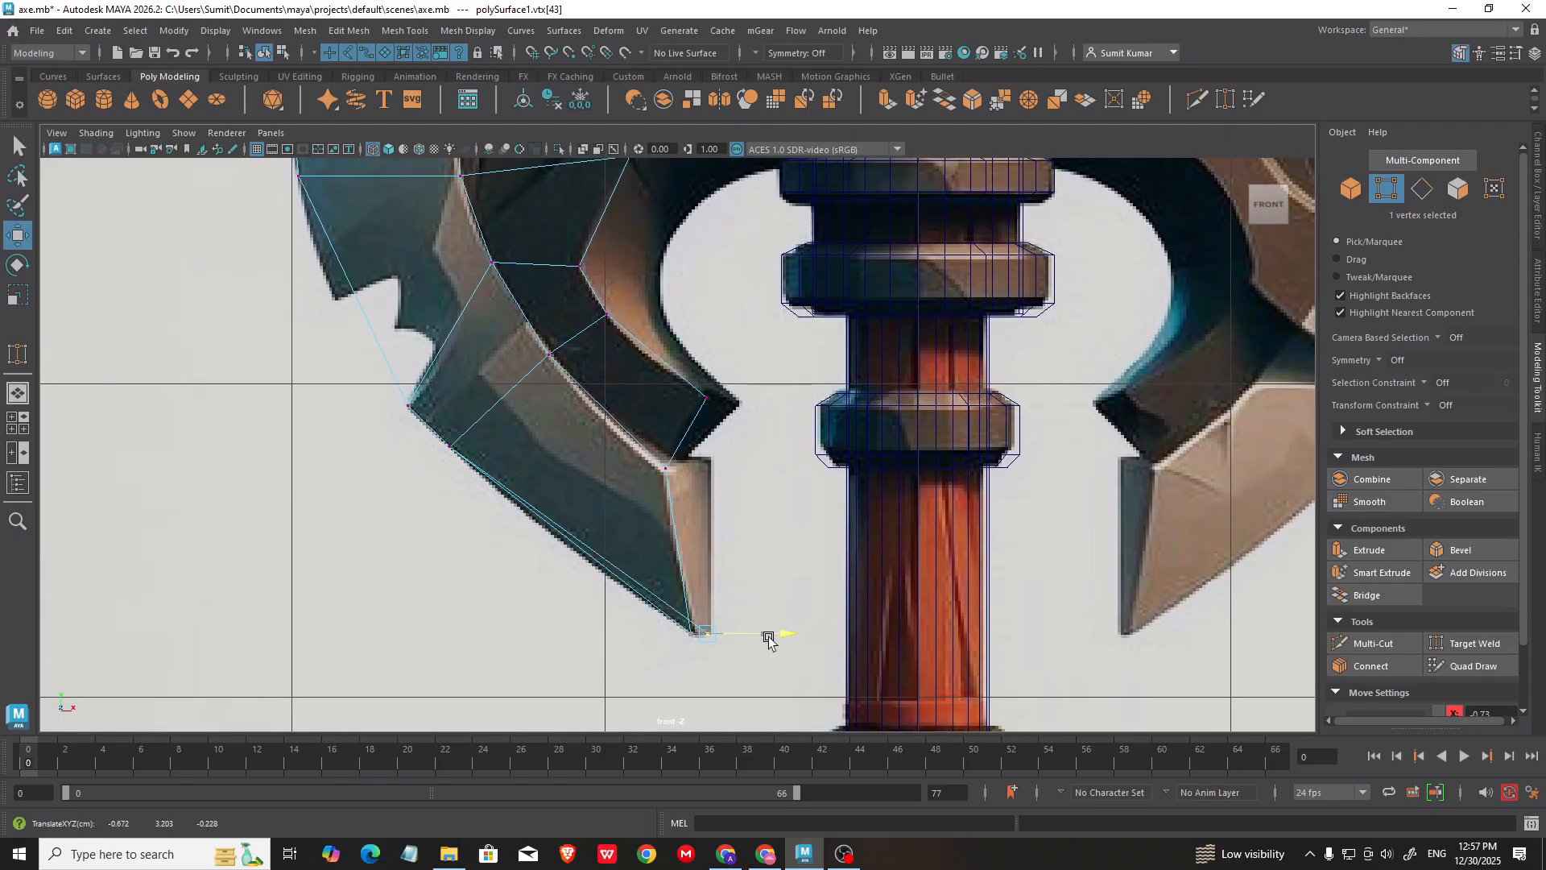
key(space)
key(space)
alt+drag(887, 380, 841, 485)
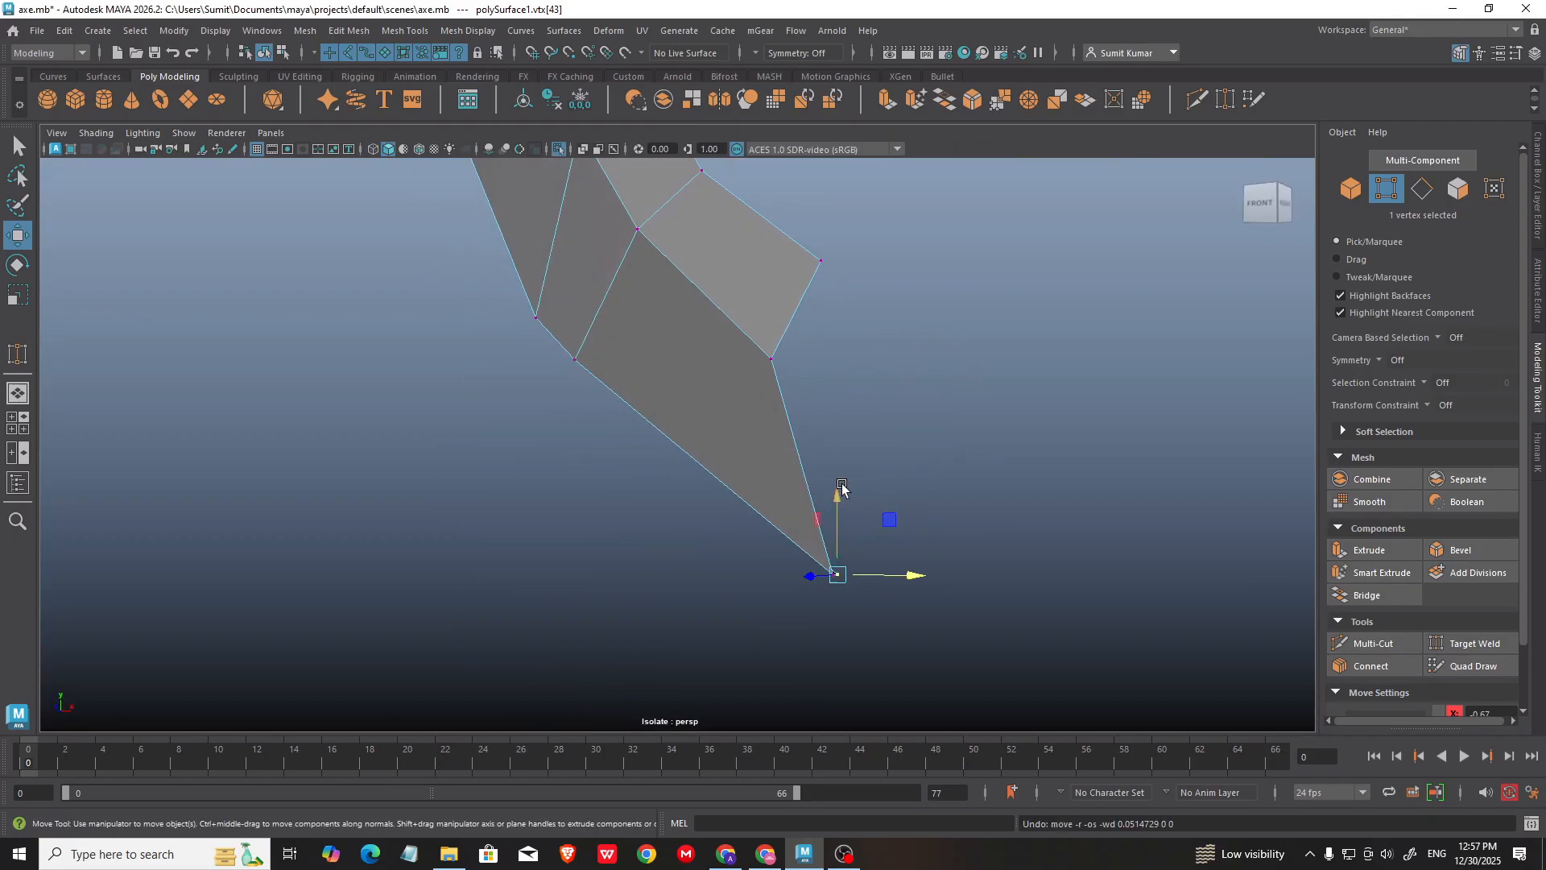
Step: Extrude the lower horn's inner tip edge sideways toward the handle in the front view
key(space)
key(space)
alt+middle_drag(683, 474, 723, 448)
alt+middle_drag(834, 529, 770, 579)
key(w)
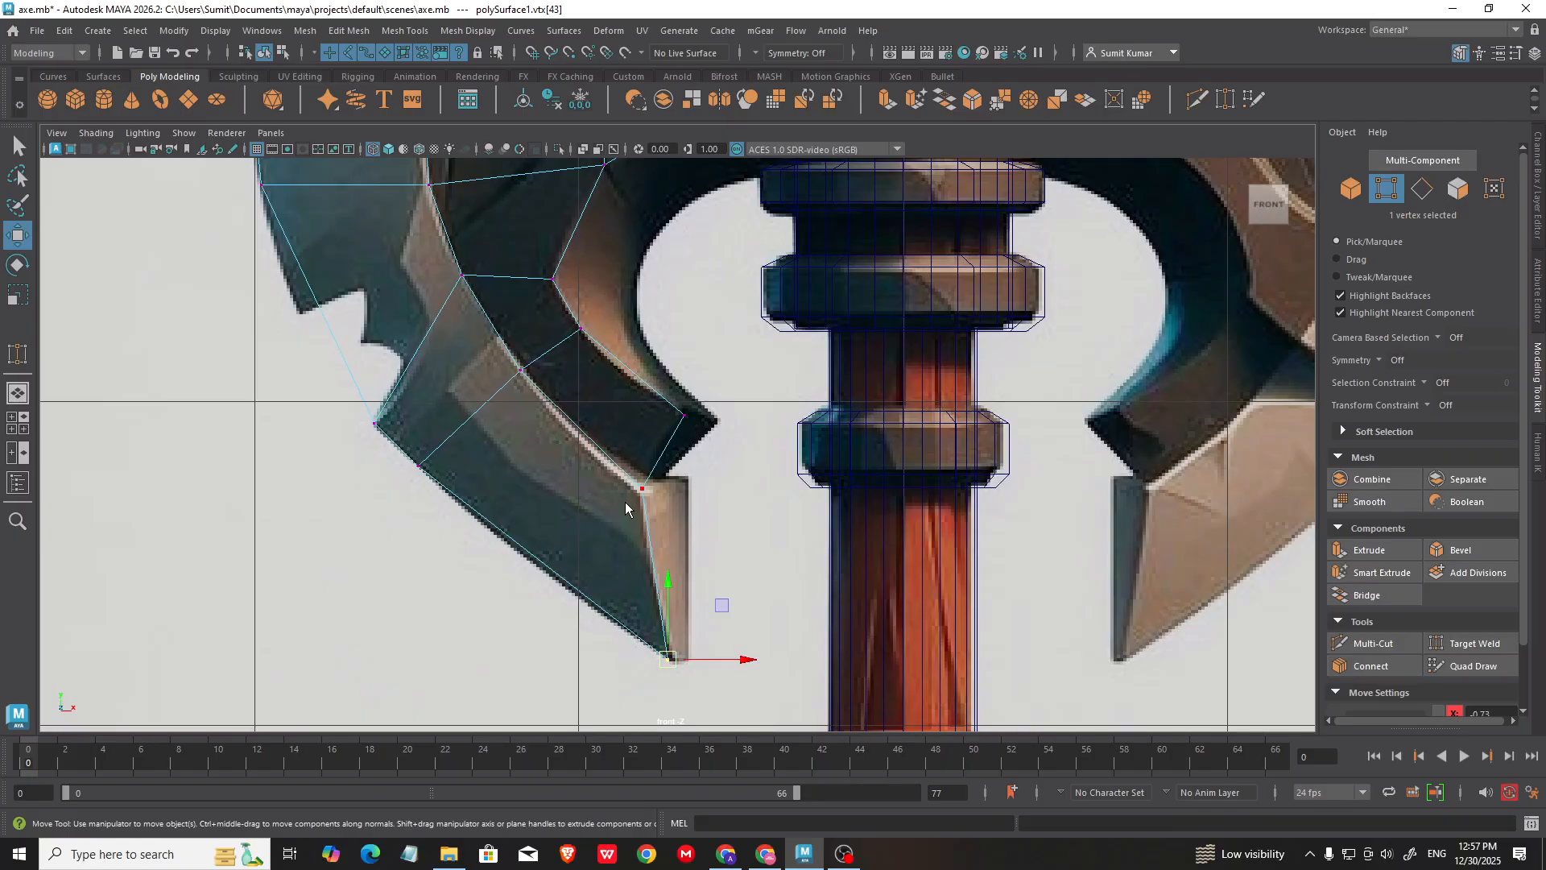
right_drag(625, 501, 728, 355)
drag(632, 435, 649, 491)
scroll(653, 483, down, 3)
alt+middle_drag(658, 395, 675, 515)
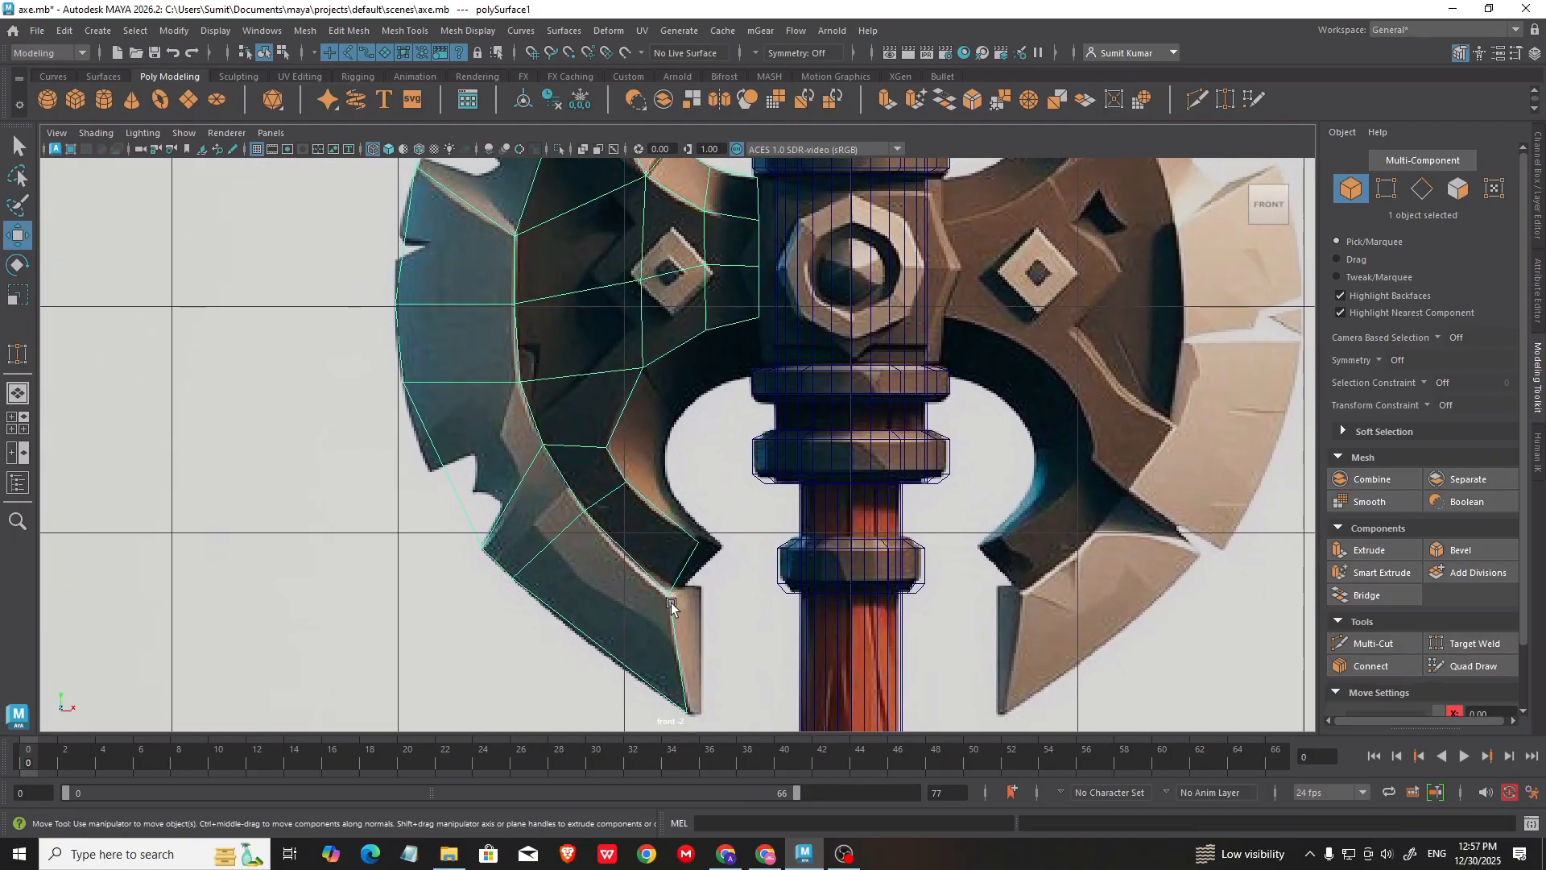
alt+middle_drag(701, 587, 692, 482)
alt+right_drag(692, 482, 804, 695)
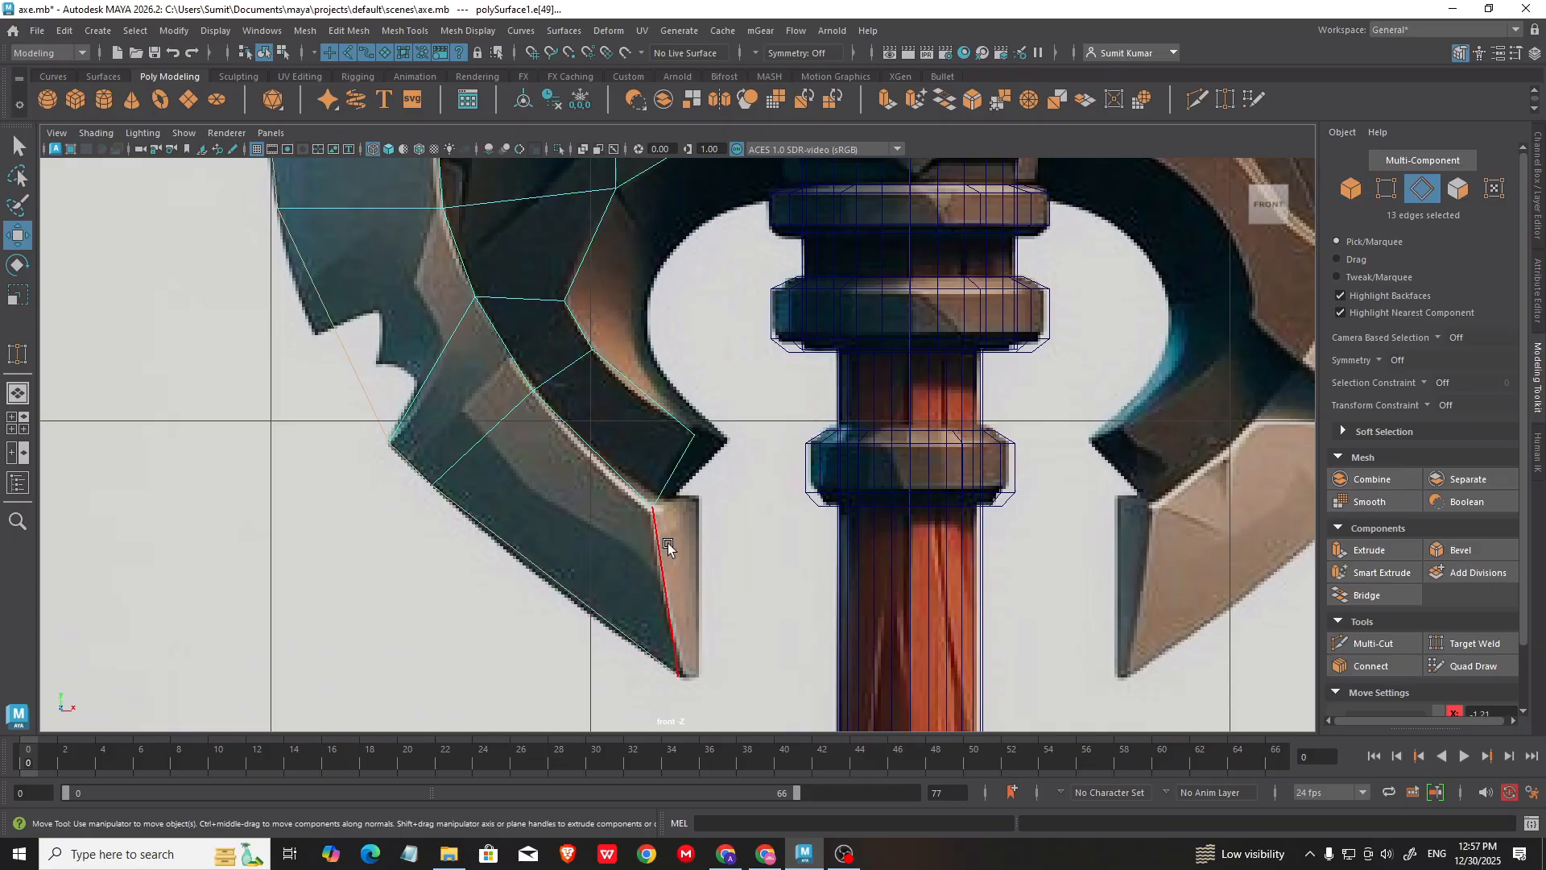
shift+drag(709, 580, 716, 589)
Step: Move the extruded edge's two vertices onto the upper and lower outer corners of the reference's horn tip facet
key(F9)
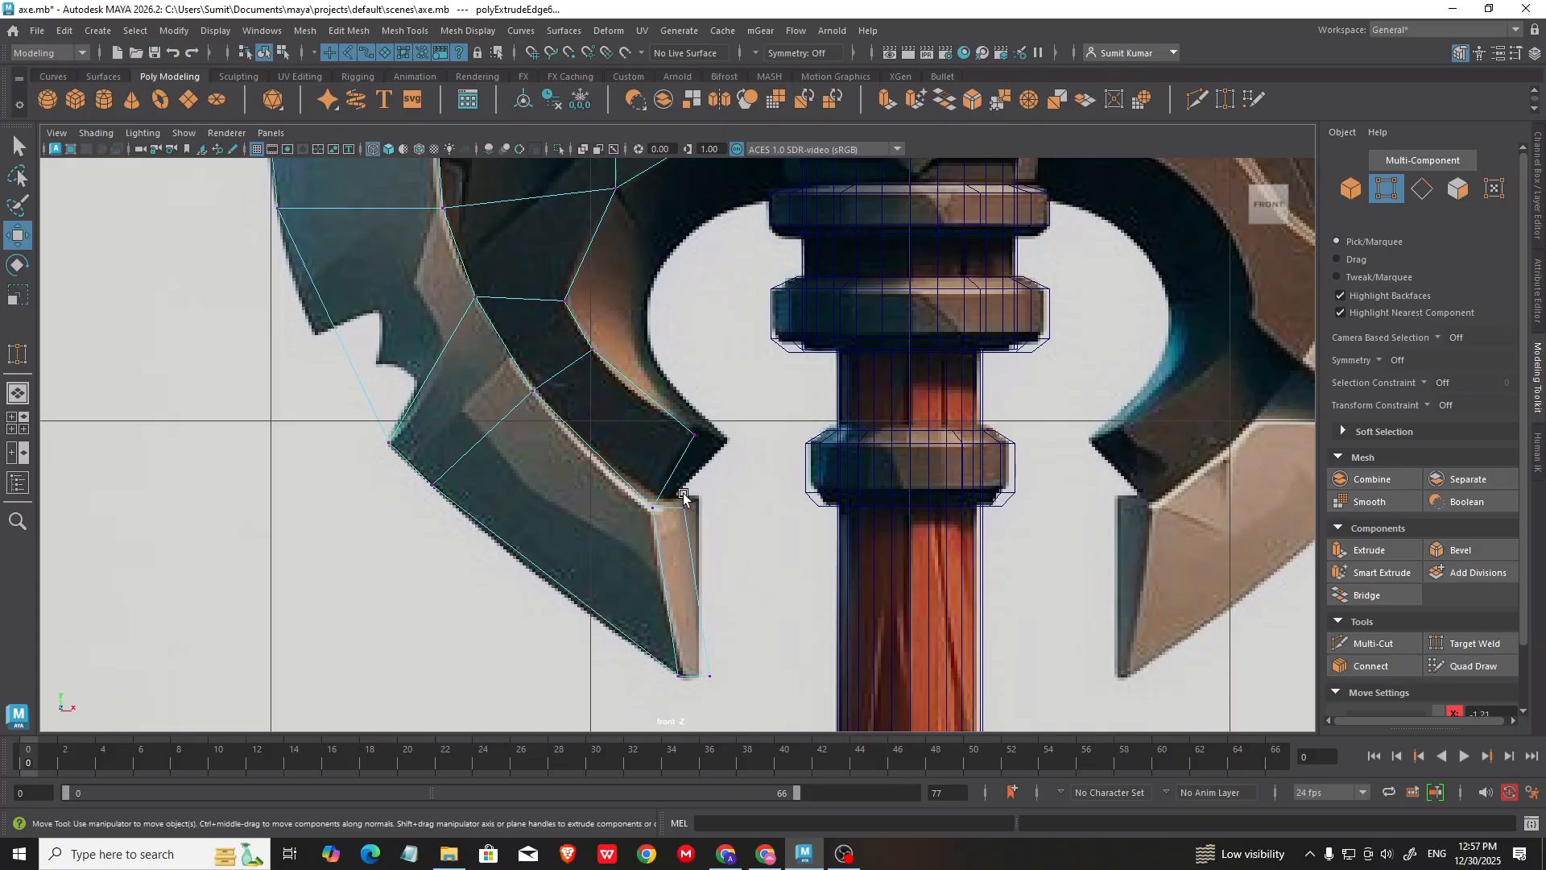
click(698, 505)
click(699, 677)
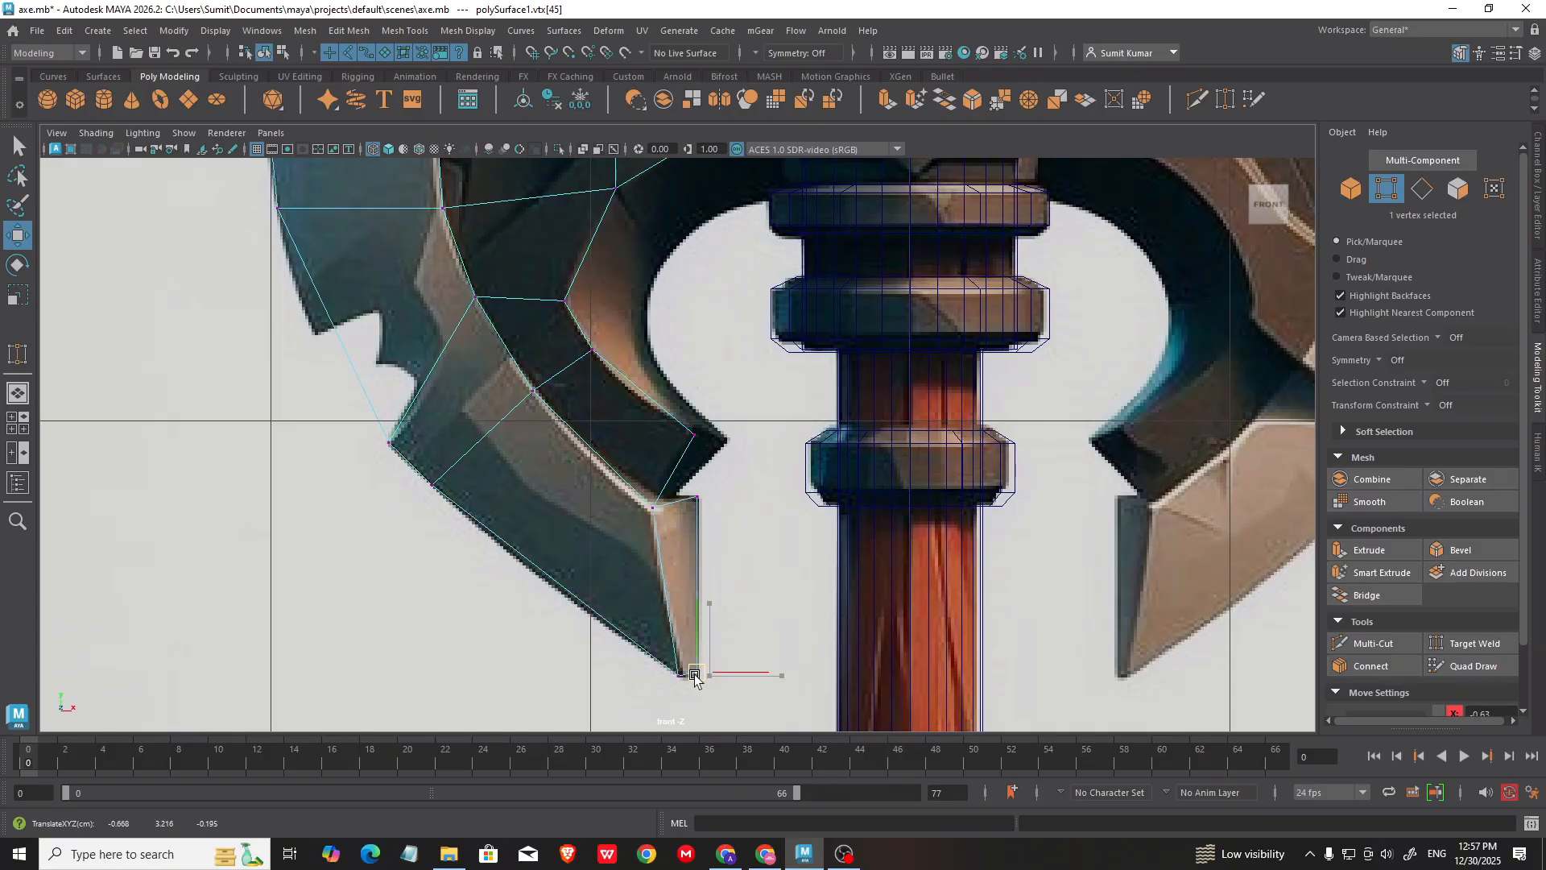
alt+middle_drag(737, 447, 714, 483)
Step: Extrude the short bottom edge of the lower horn's tip facet back in depth to the blade's rear rim
key(space)
key(space)
alt+drag(921, 373, 829, 379)
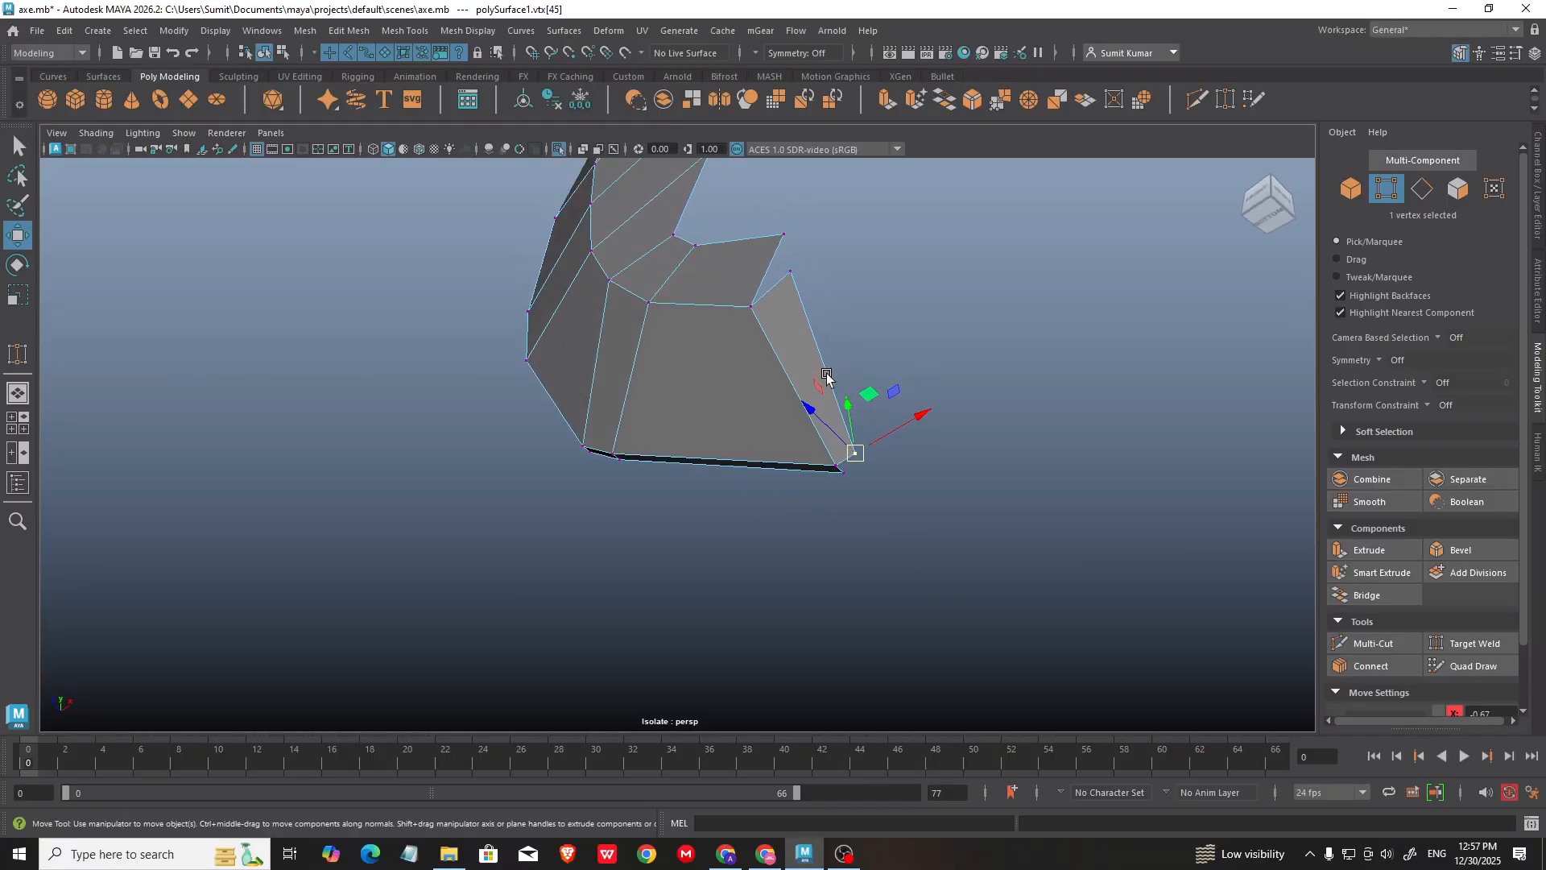
scroll(917, 548, up, 2)
alt+drag(917, 548, 921, 390)
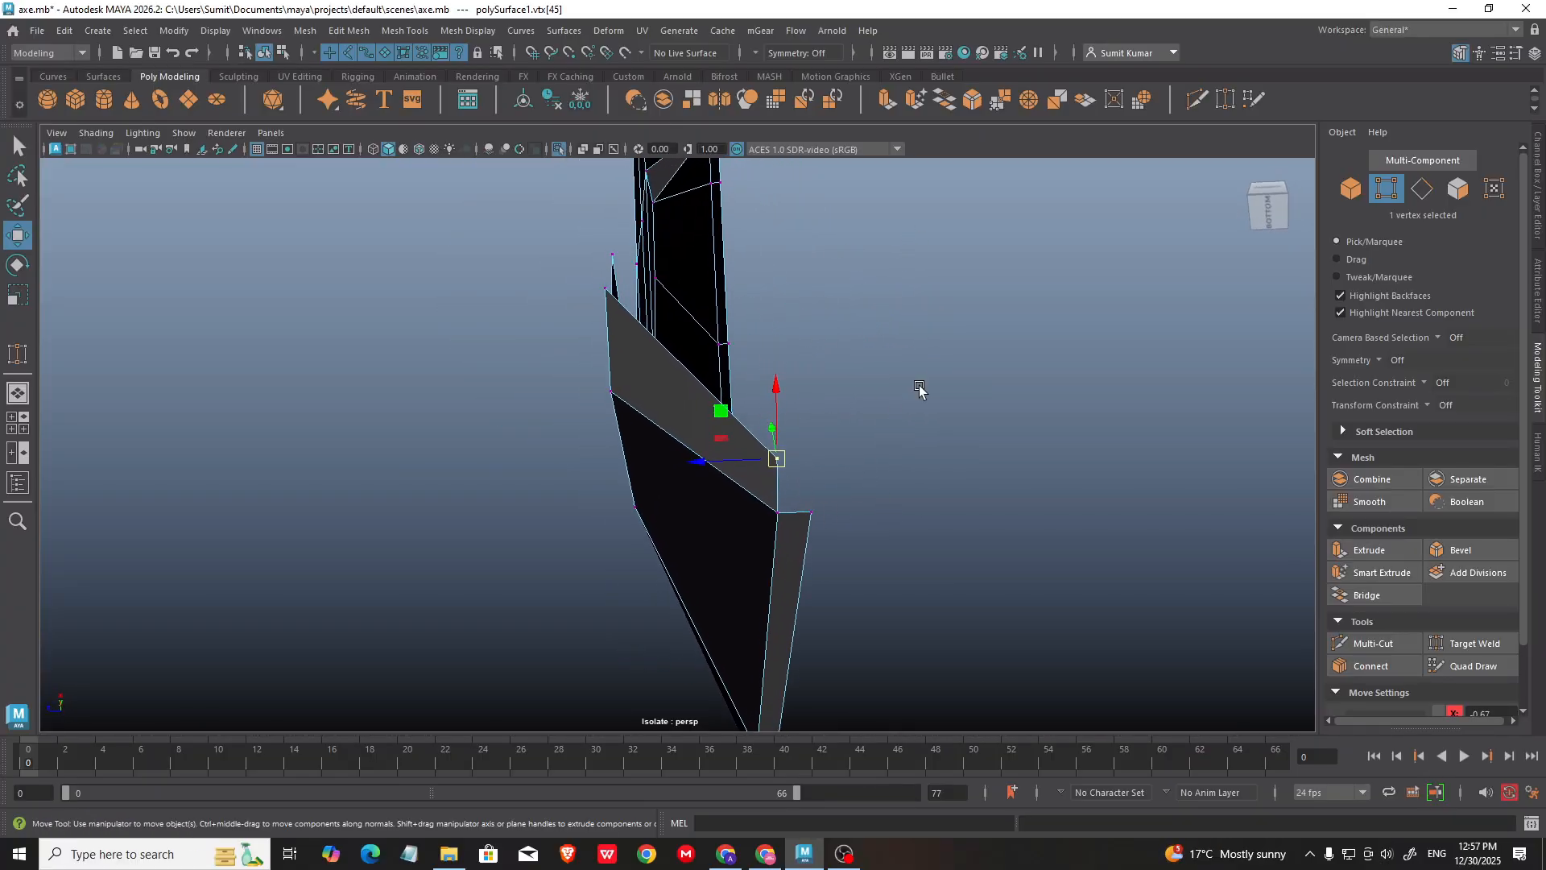
key(F10)
click(778, 481)
shift+drag(721, 499, 745, 501)
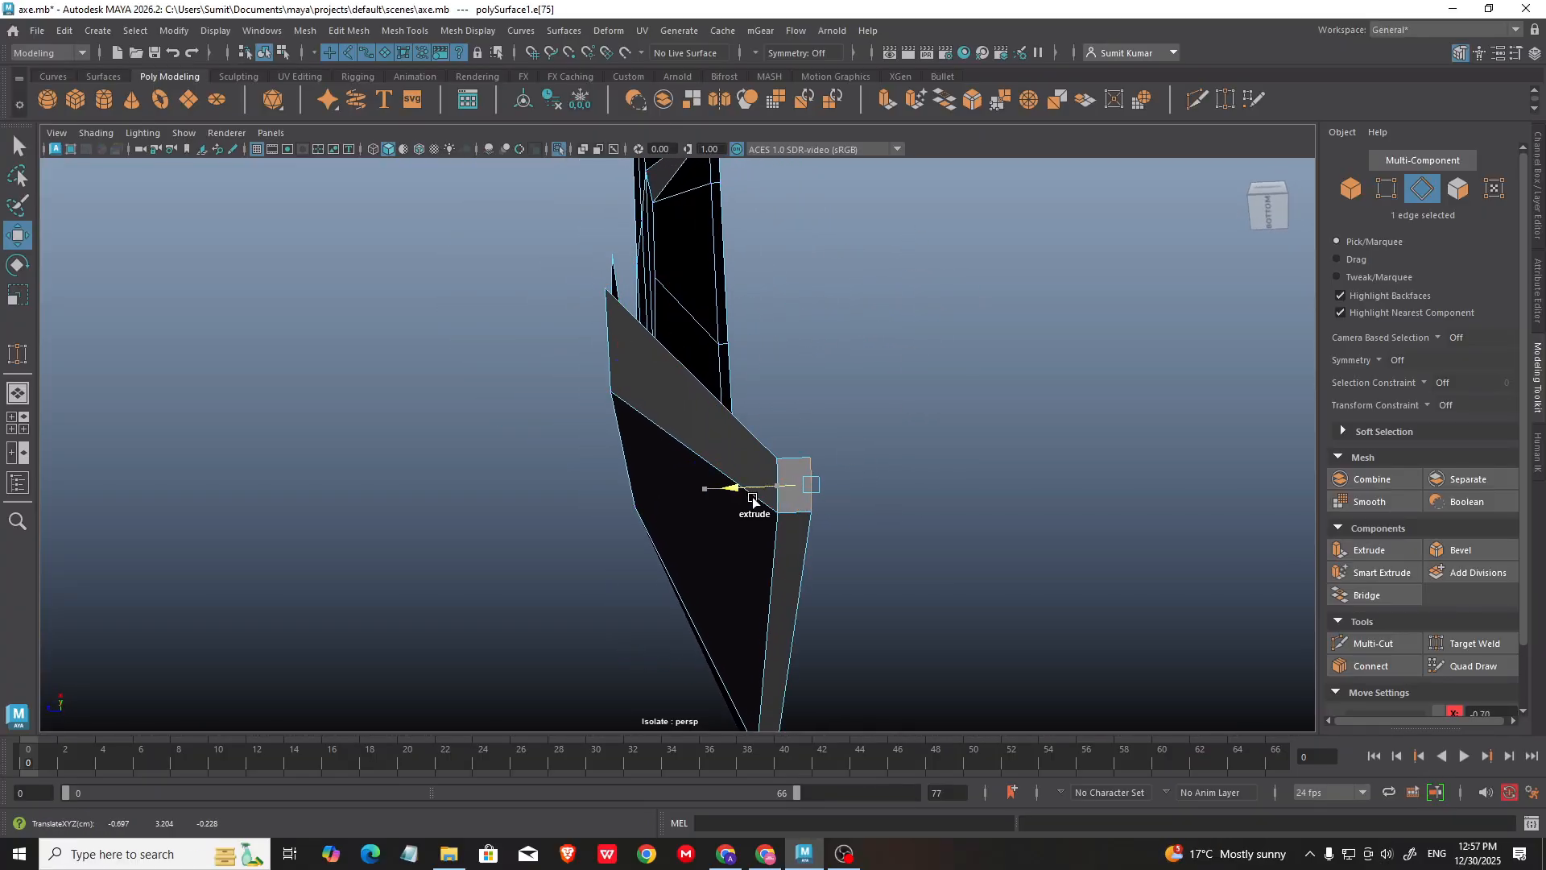
Step: Merge the overlapping vertices where the extruded tip face meets the rear rim, and clear the selection
right_drag(966, 310, 938, 312)
drag(830, 503, 783, 523)
shift+right_drag(952, 369, 950, 287)
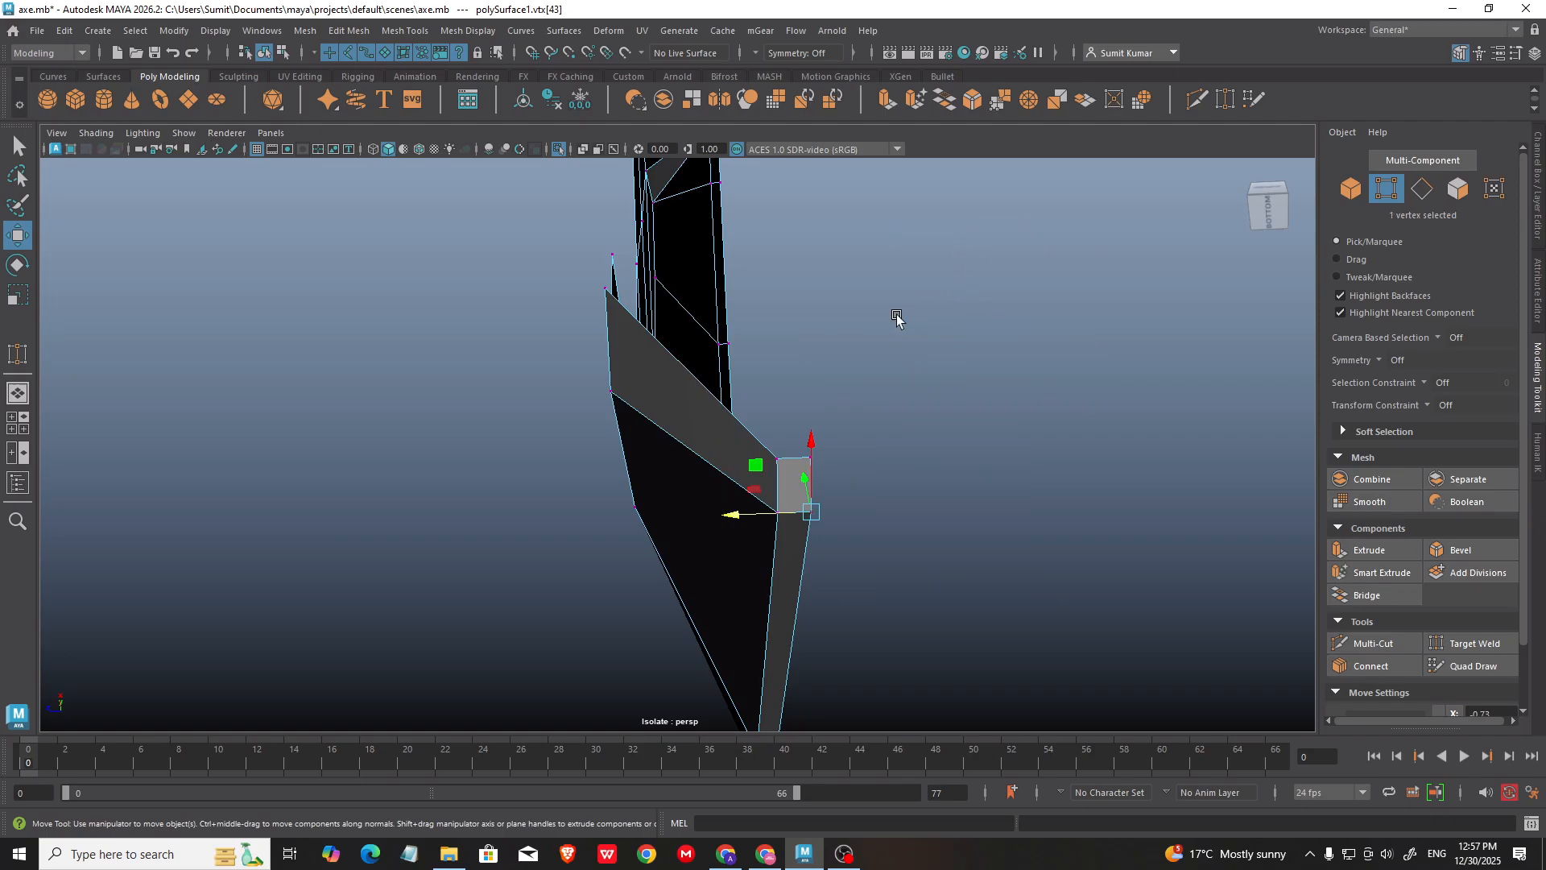
alt+drag(905, 408, 765, 564)
click(838, 521)
Step: Compare the left blade's mesh with the front reference along its outline from the lower horn to the upper horn
key(space)
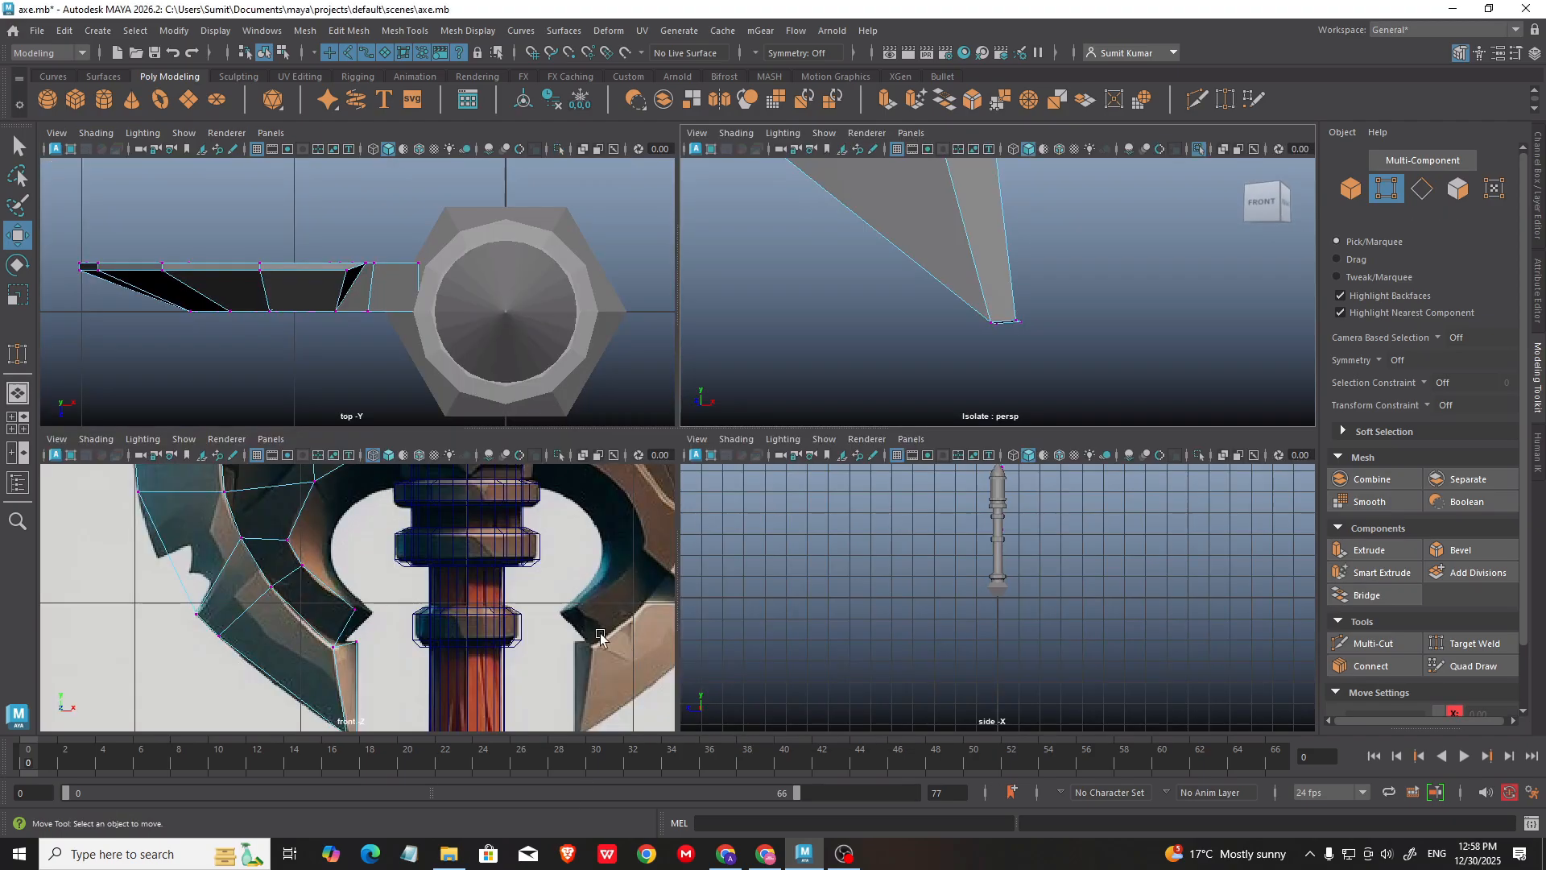
key(space)
alt+middle_drag(579, 604, 625, 499)
alt+right_drag(623, 500, 858, 564)
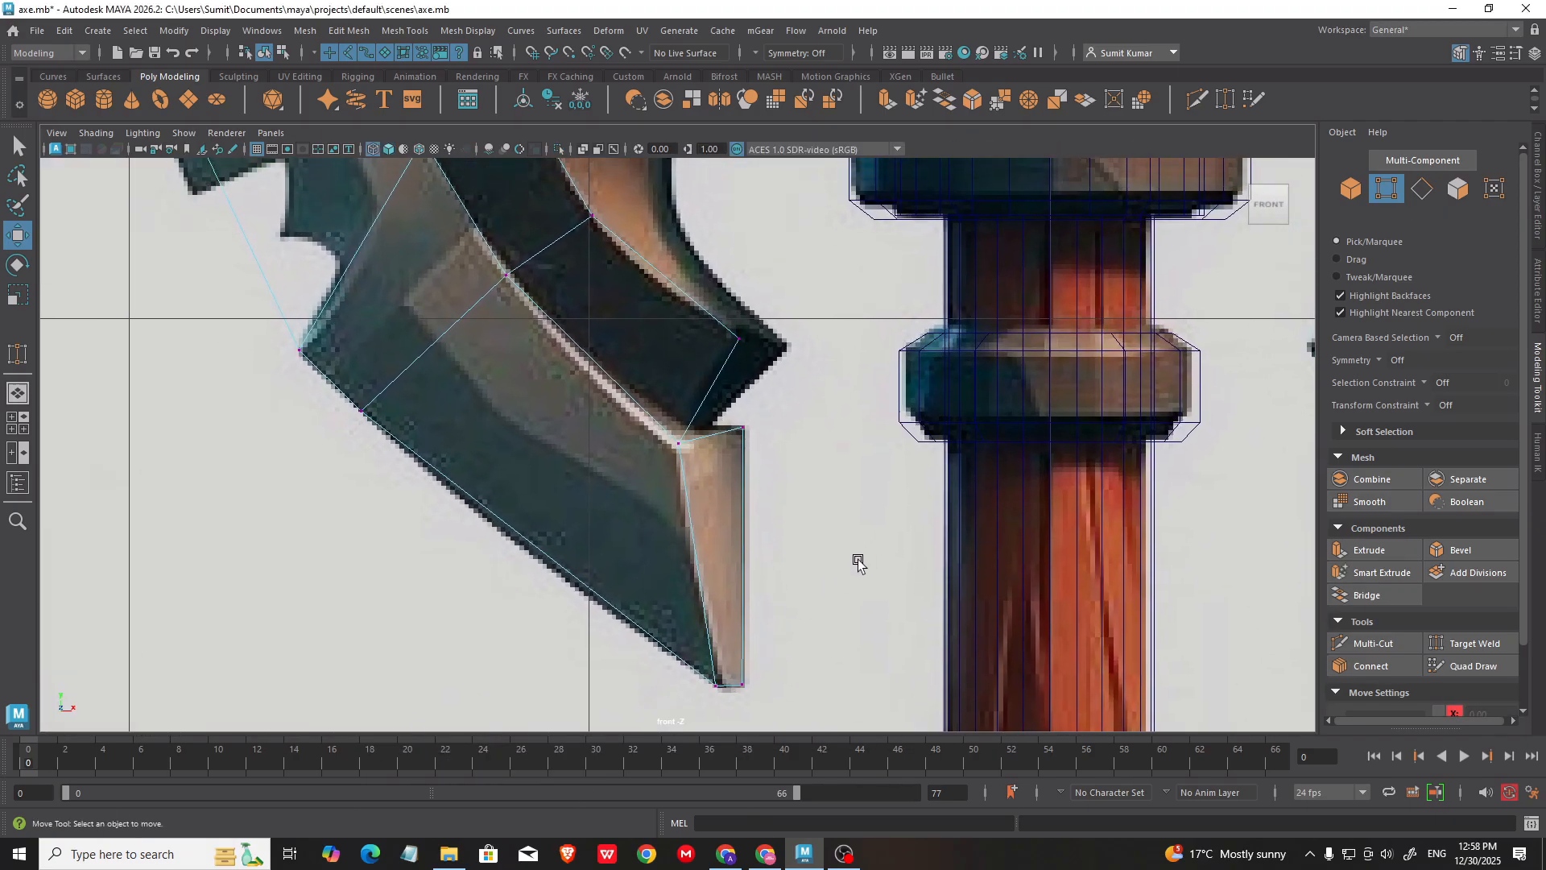
alt+right_drag(598, 487, 556, 435)
alt+middle_drag(718, 423, 765, 648)
alt+right_drag(764, 648, 780, 498)
alt+middle_drag(781, 499, 722, 564)
alt+middle_drag(680, 473, 628, 413)
alt+middle_drag(629, 525, 516, 499)
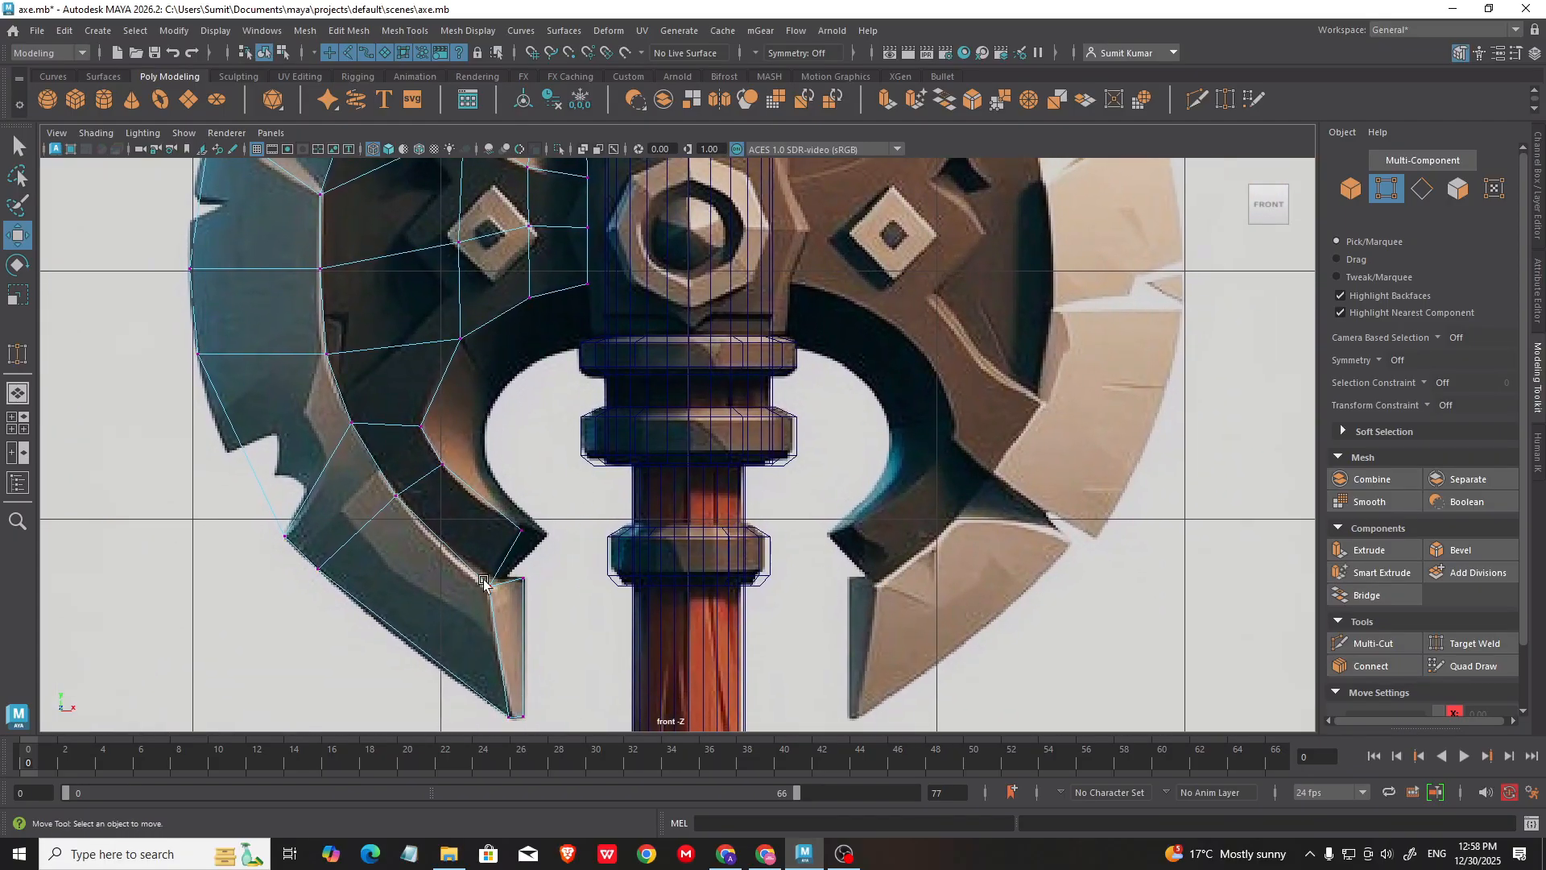
alt+middle_drag(480, 474, 559, 653)
alt+right_drag(560, 653, 497, 363)
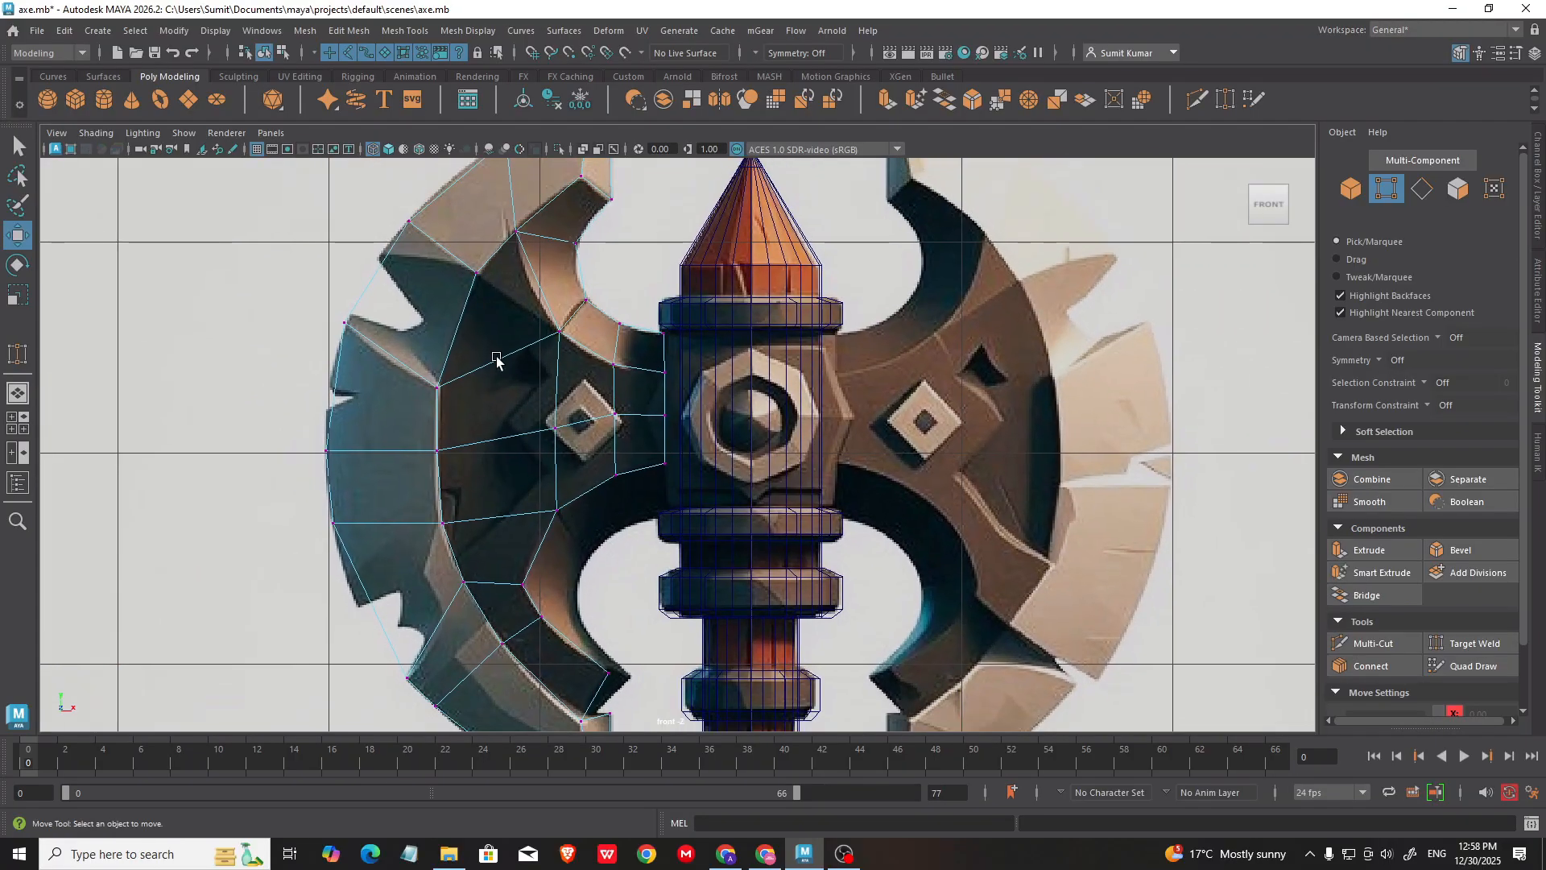
alt+middle_drag(497, 362, 512, 466)
alt+right_drag(512, 467, 569, 355)
alt+middle_drag(449, 691, 476, 613)
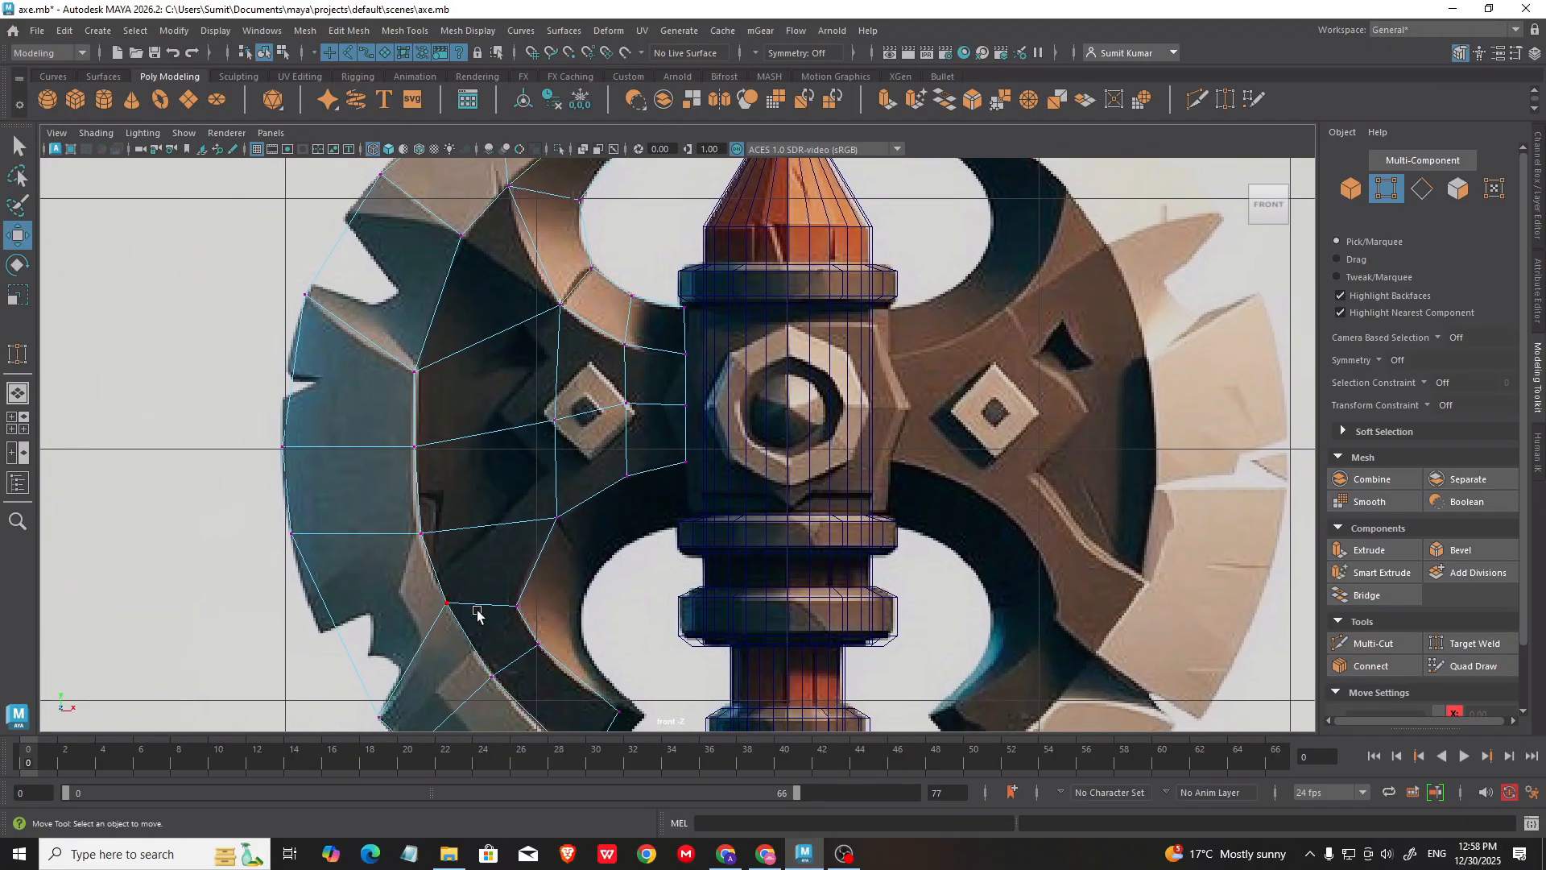
alt+middle_drag(483, 329, 491, 475)
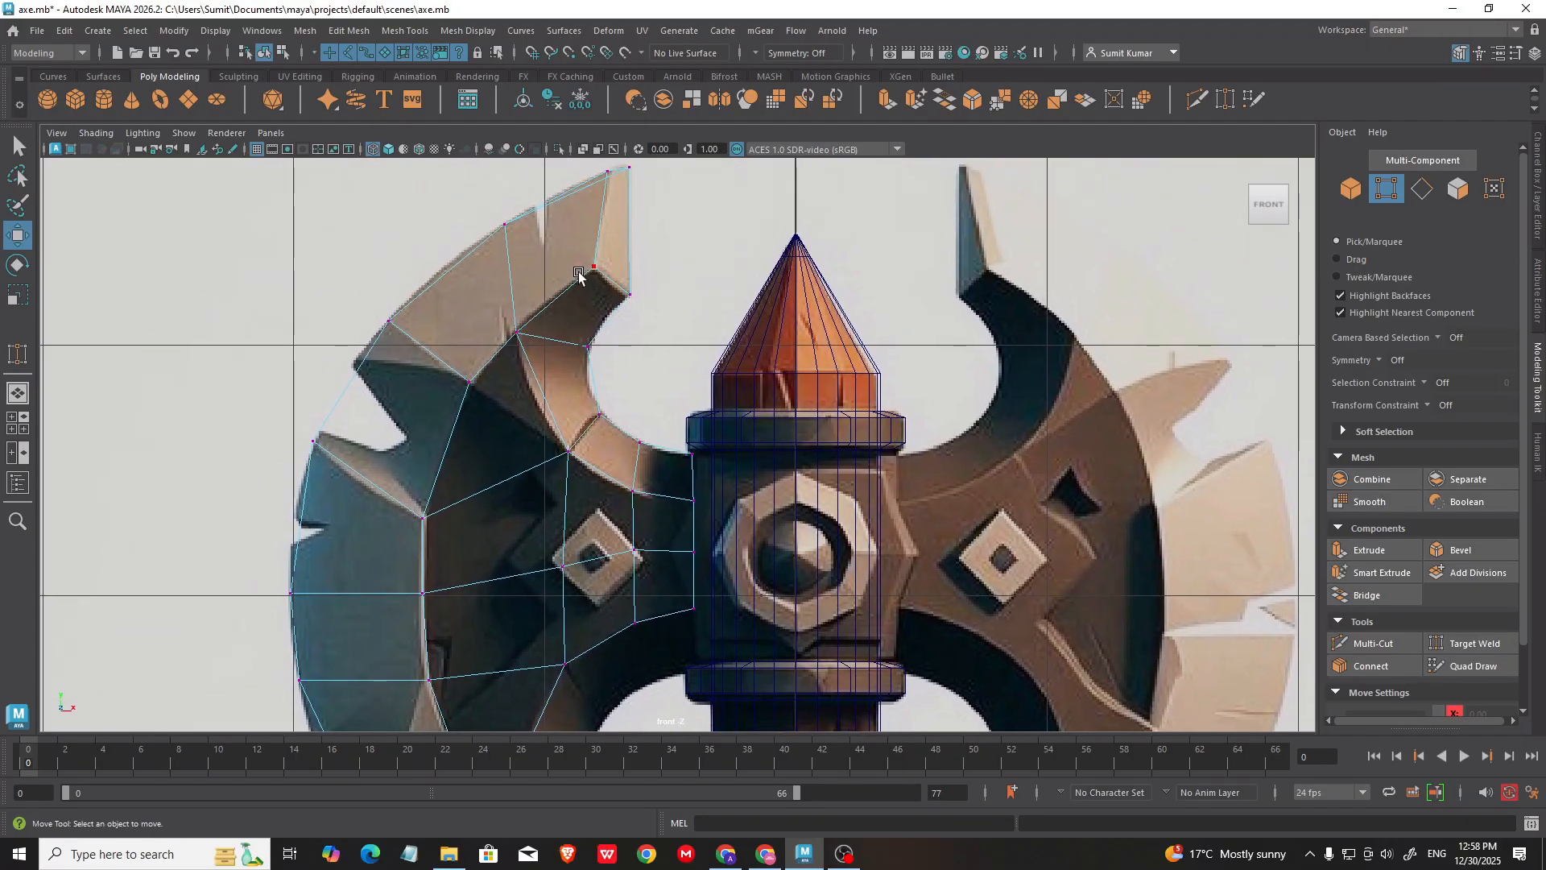
alt+middle_drag(524, 660, 476, 306)
alt+right_drag(477, 306, 540, 362)
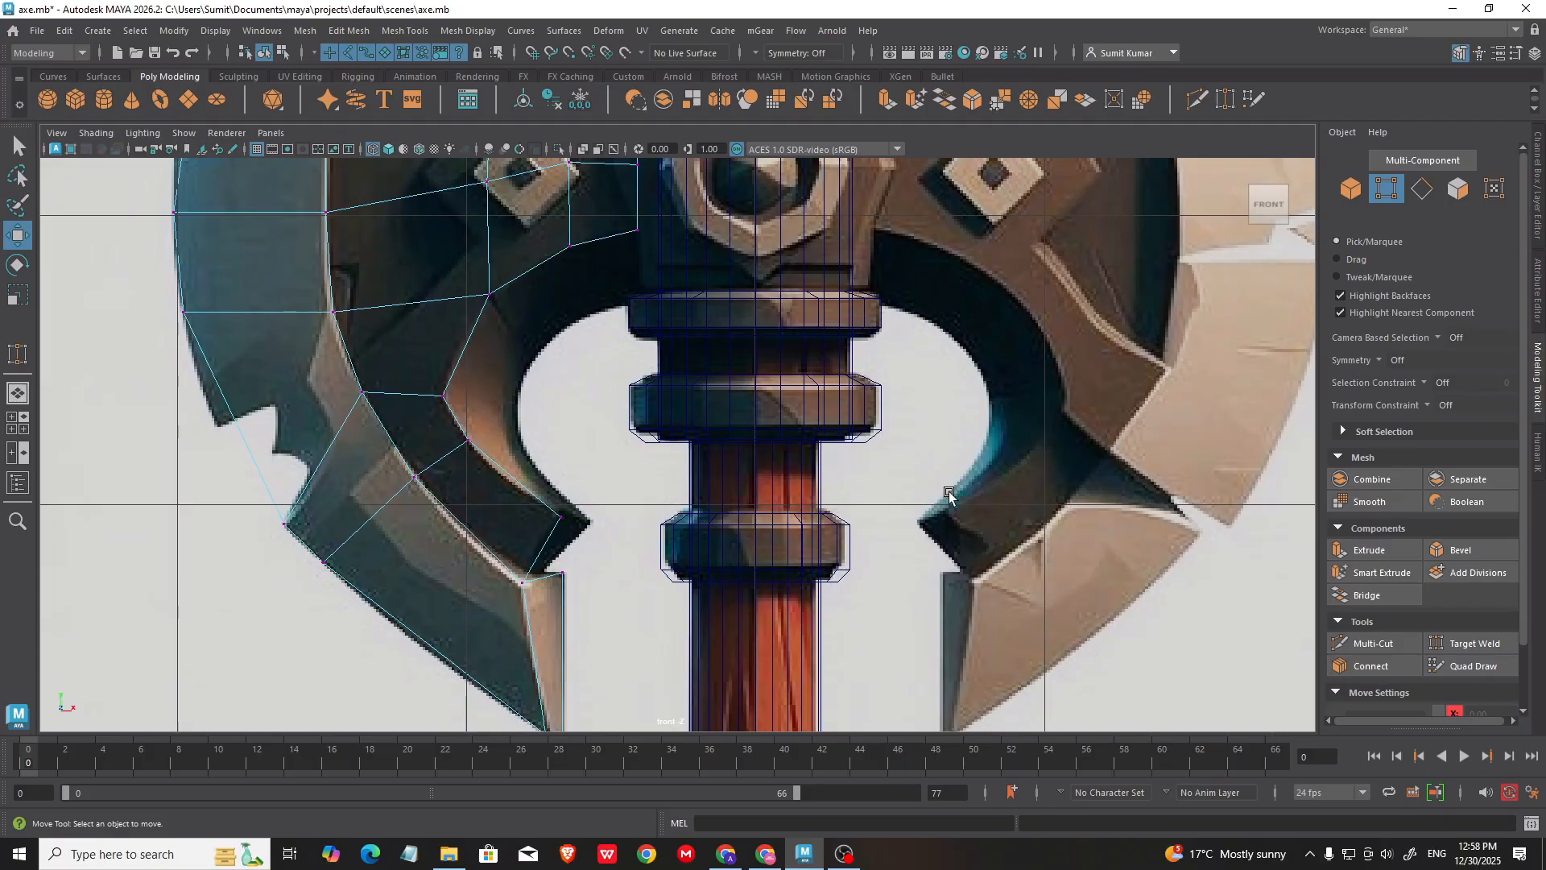
alt+right_drag(975, 511, 904, 471)
alt+middle_drag(904, 471, 878, 596)
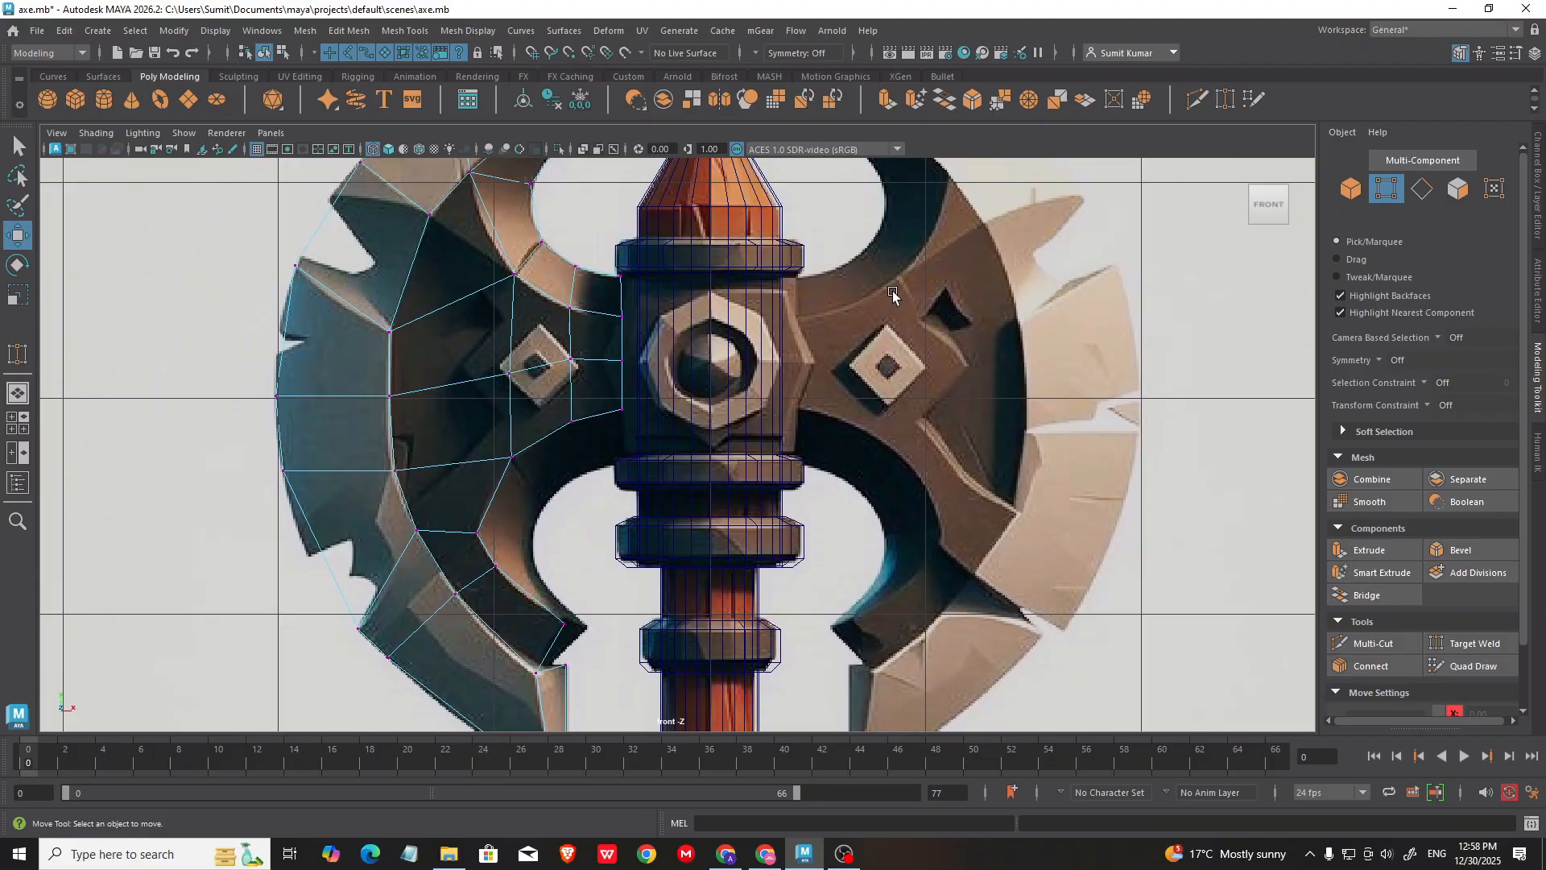
alt+middle_drag(893, 292, 878, 381)
scroll(888, 404, down, 2)
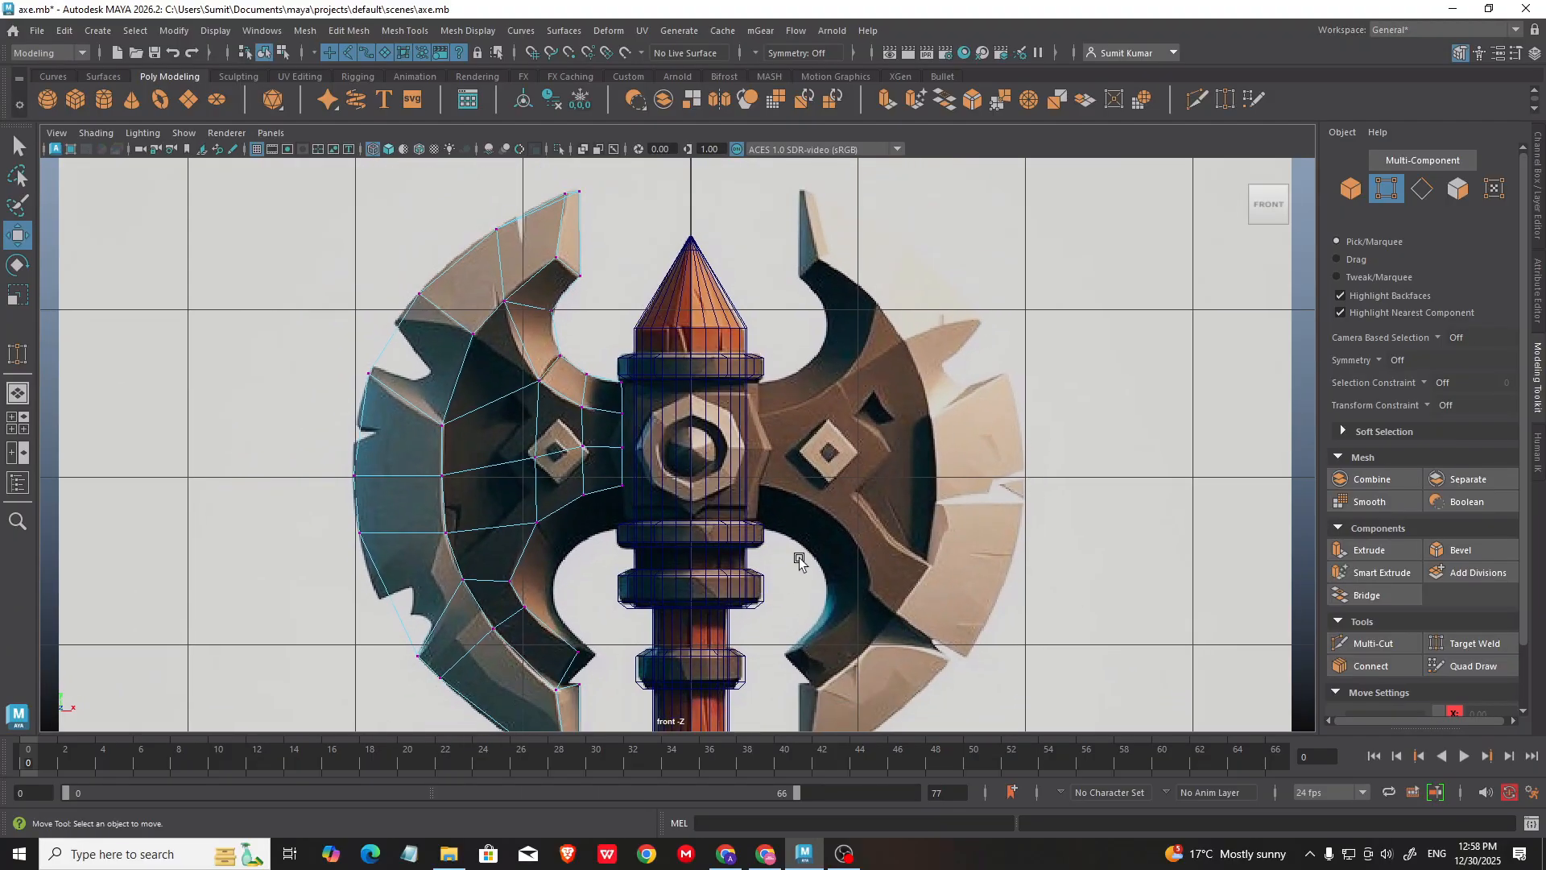
scroll(935, 504, up, 1)
alt+middle_drag(934, 504, 881, 490)
scroll(887, 356, up, 1)
alt+middle_drag(888, 356, 924, 332)
alt+middle_drag(552, 675, 619, 529)
scroll(618, 529, up, 1)
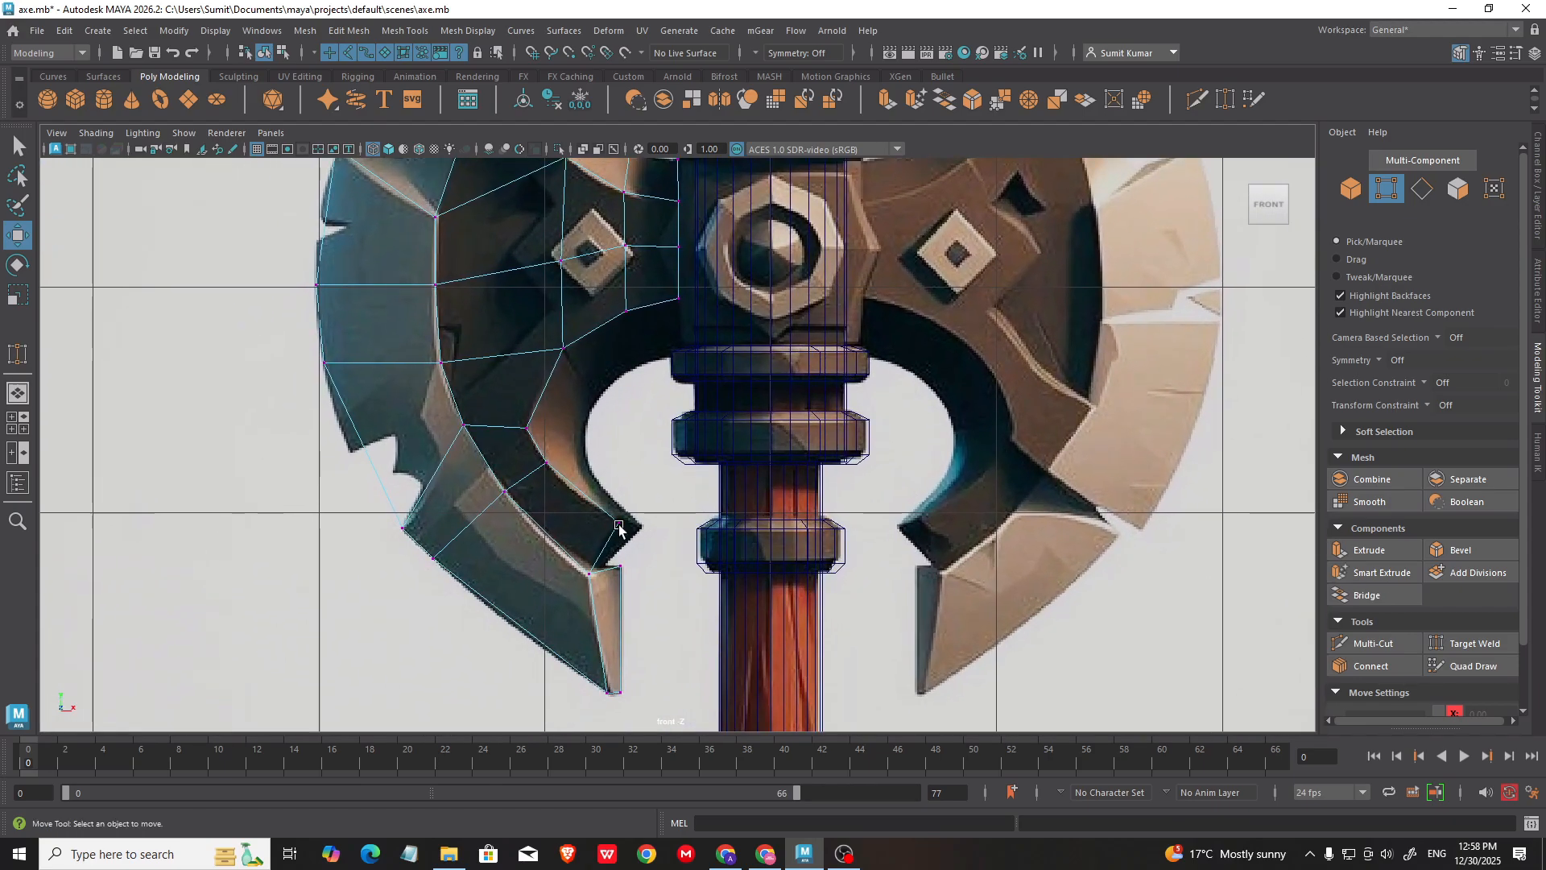
alt+middle_drag(760, 637, 814, 625)
scroll(815, 625, up, 1)
alt+middle_drag(686, 516, 718, 480)
alt+middle_drag(587, 314, 625, 449)
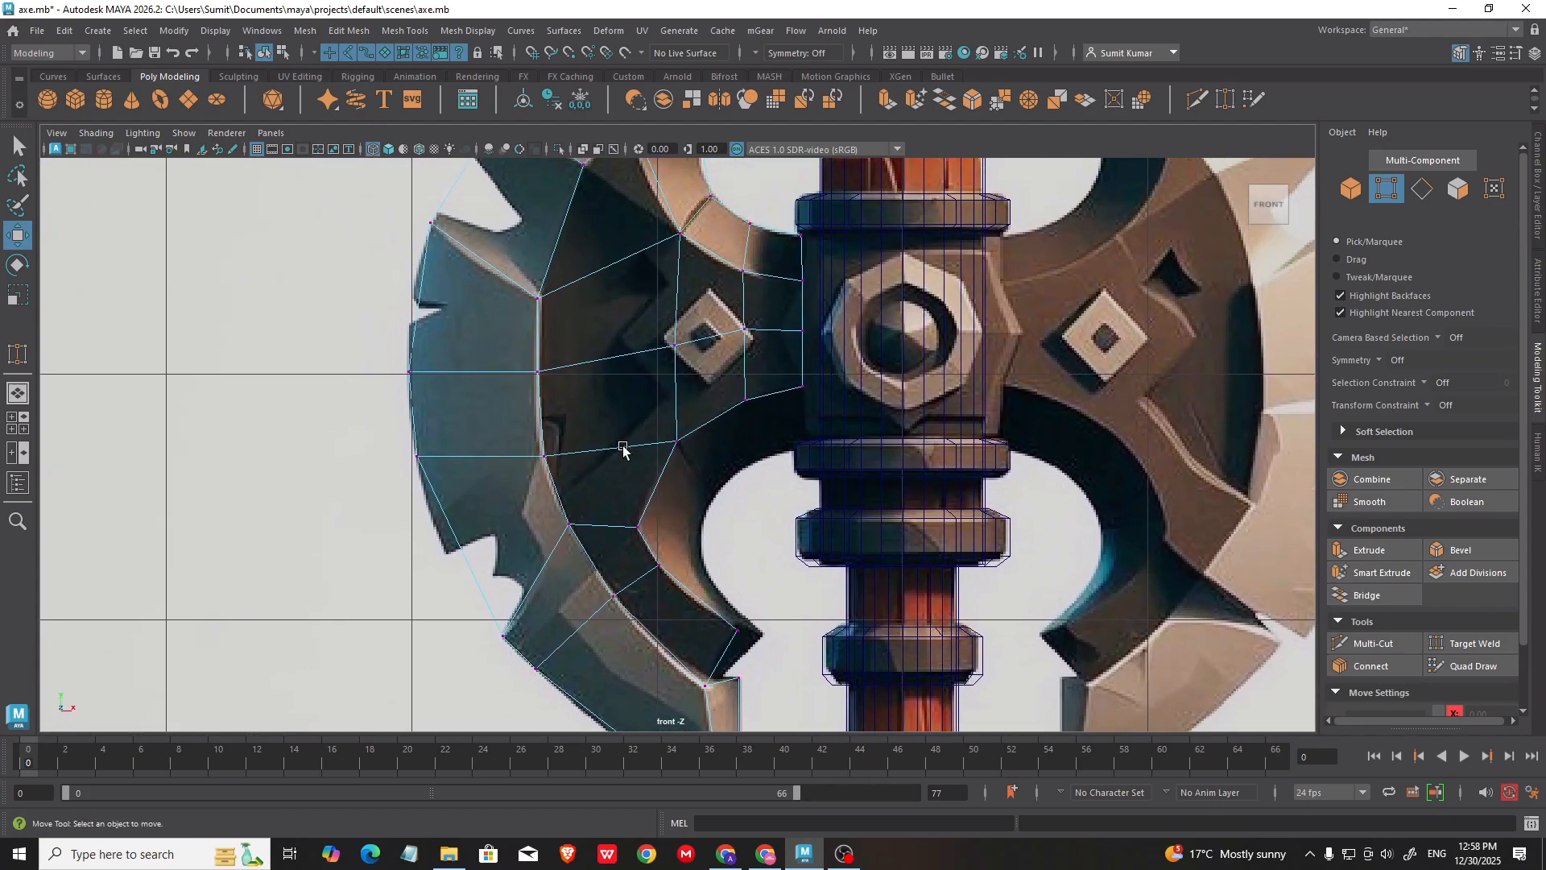
scroll(625, 449, down, 1)
alt+middle_drag(681, 268, 658, 437)
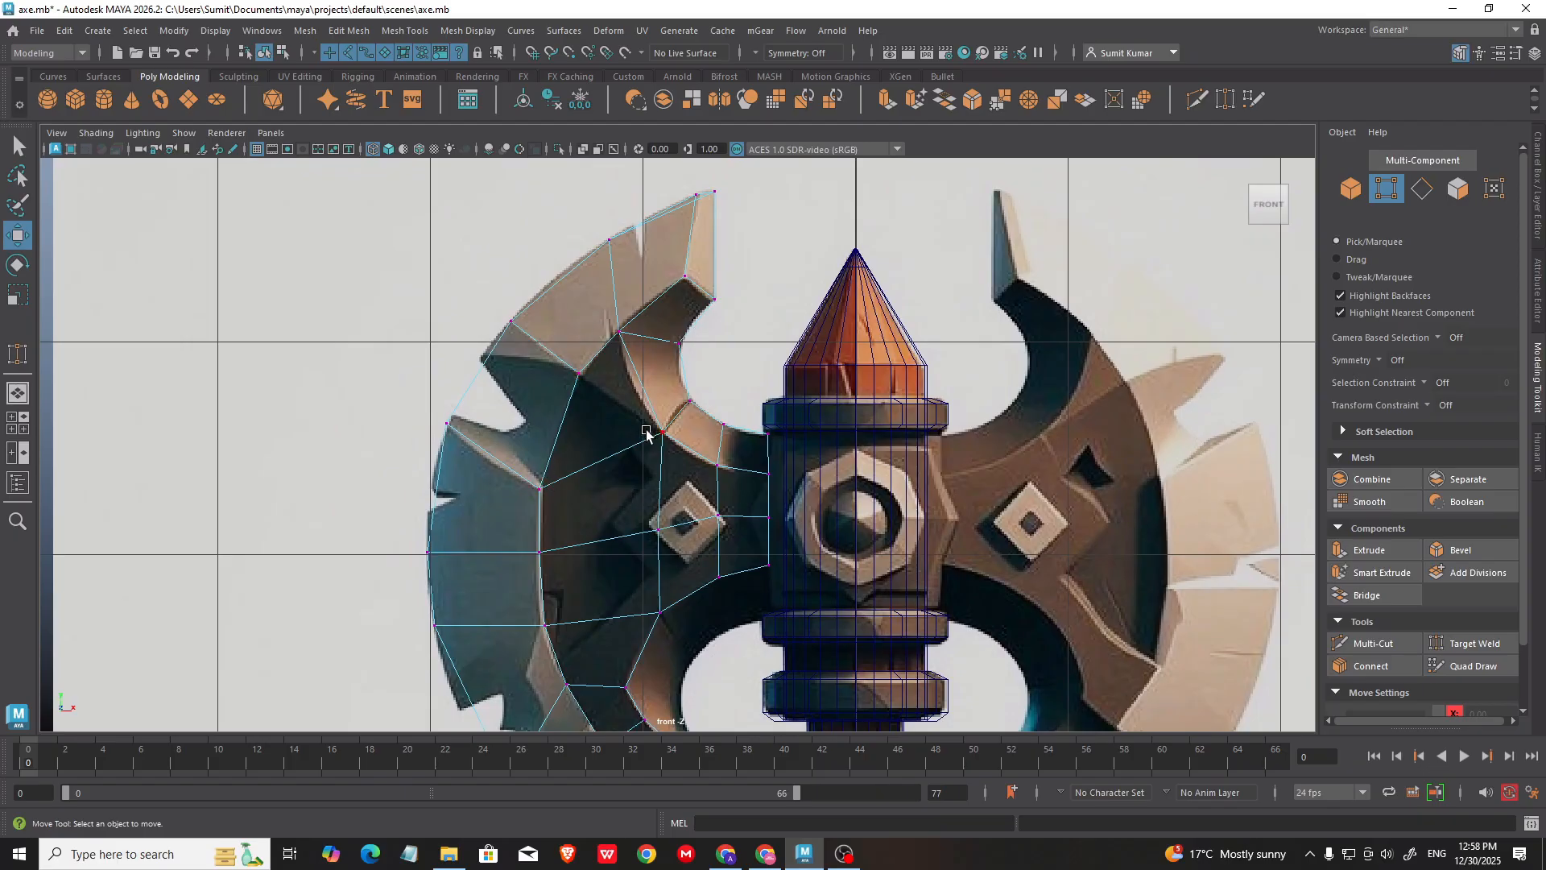
alt+middle_drag(666, 600, 618, 555)
scroll(618, 556, up, 1)
alt+middle_drag(860, 447, 661, 423)
scroll(591, 503, down, 5)
alt+middle_drag(590, 504, 696, 507)
Step: Examine the reference's right blade around its inner curves and lower horn in object mode, dismissing the system notice
mouse_move(635, 376)
right_down()
mouse_move(688, 377)
mouse_move(654, 360)
right_up()
alt+middle_drag(873, 460, 808, 438)
click(604, 490)
click(589, 468)
alt+middle_drag(604, 489, 528, 430)
alt+right_drag(528, 430, 873, 475)
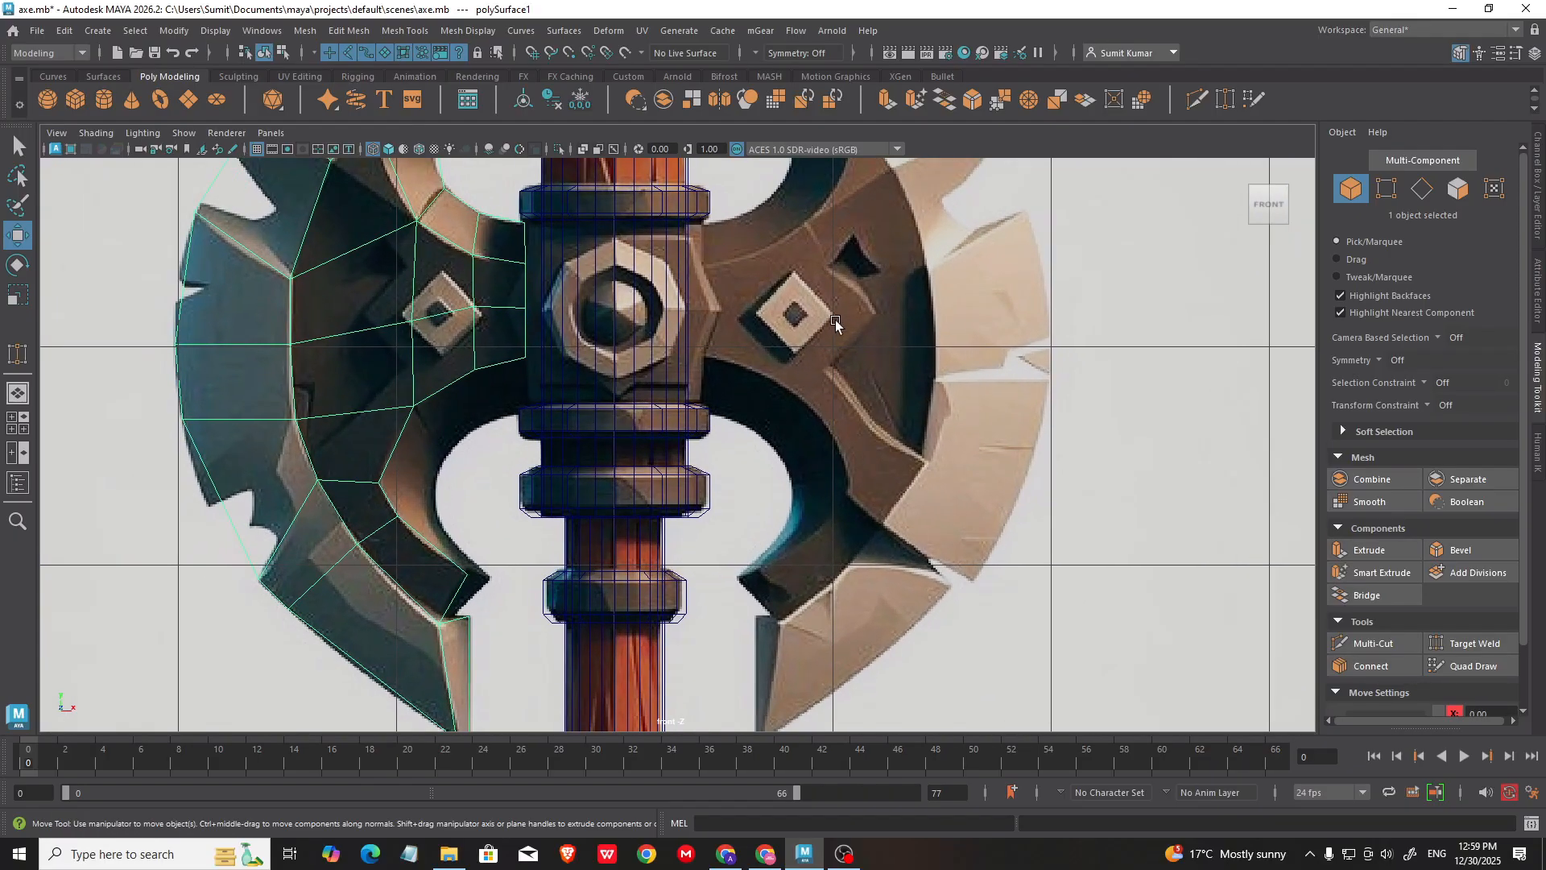
alt+middle_drag(835, 321, 877, 361)
alt+middle_drag(778, 693, 777, 578)
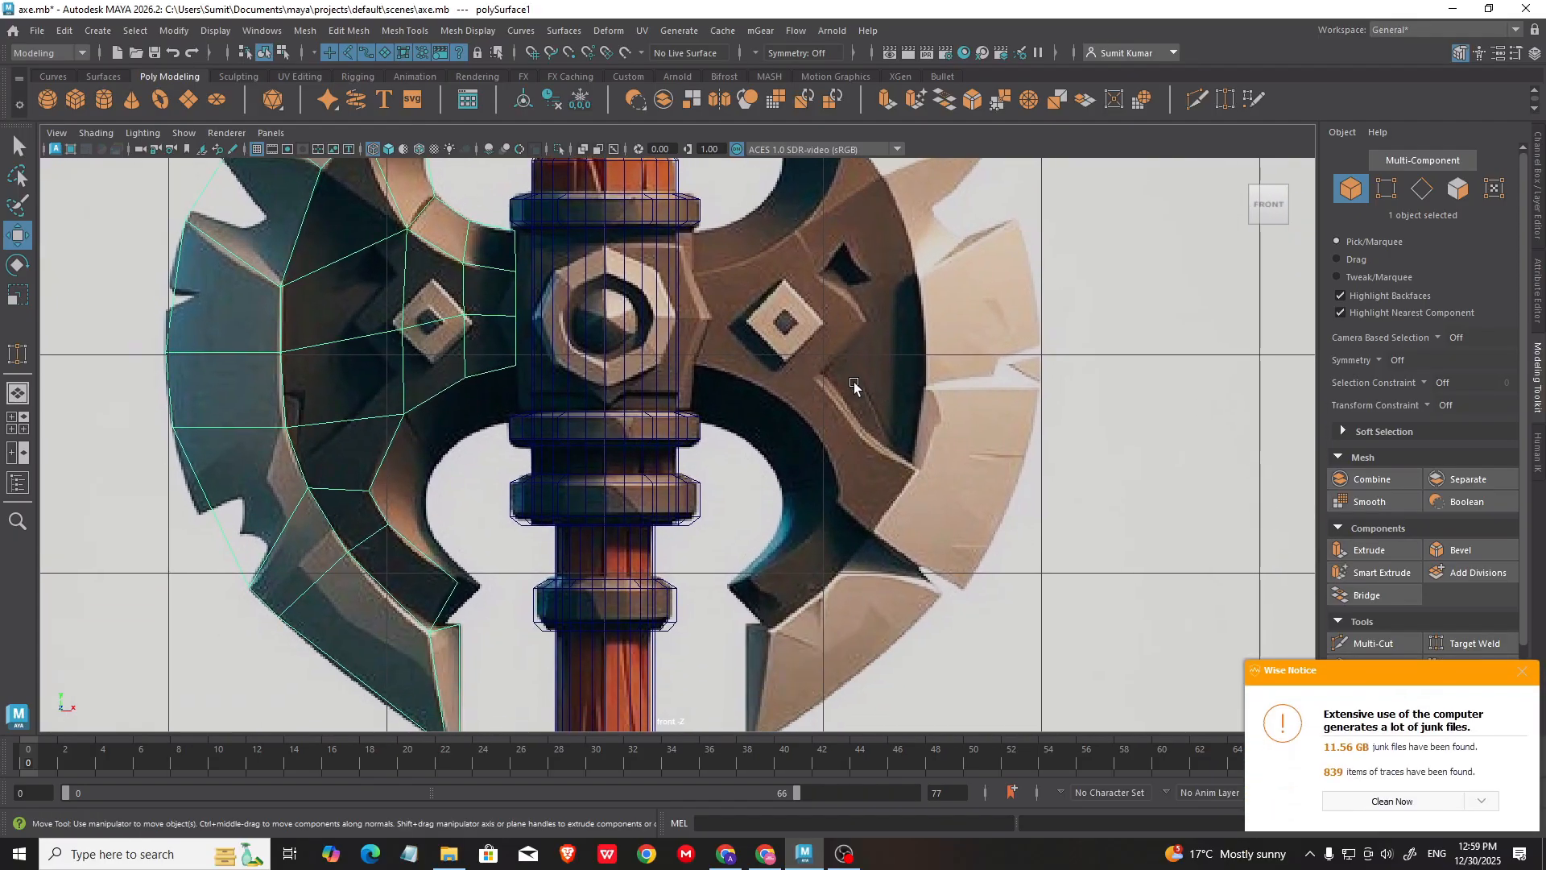
alt+middle_drag(910, 374, 944, 515)
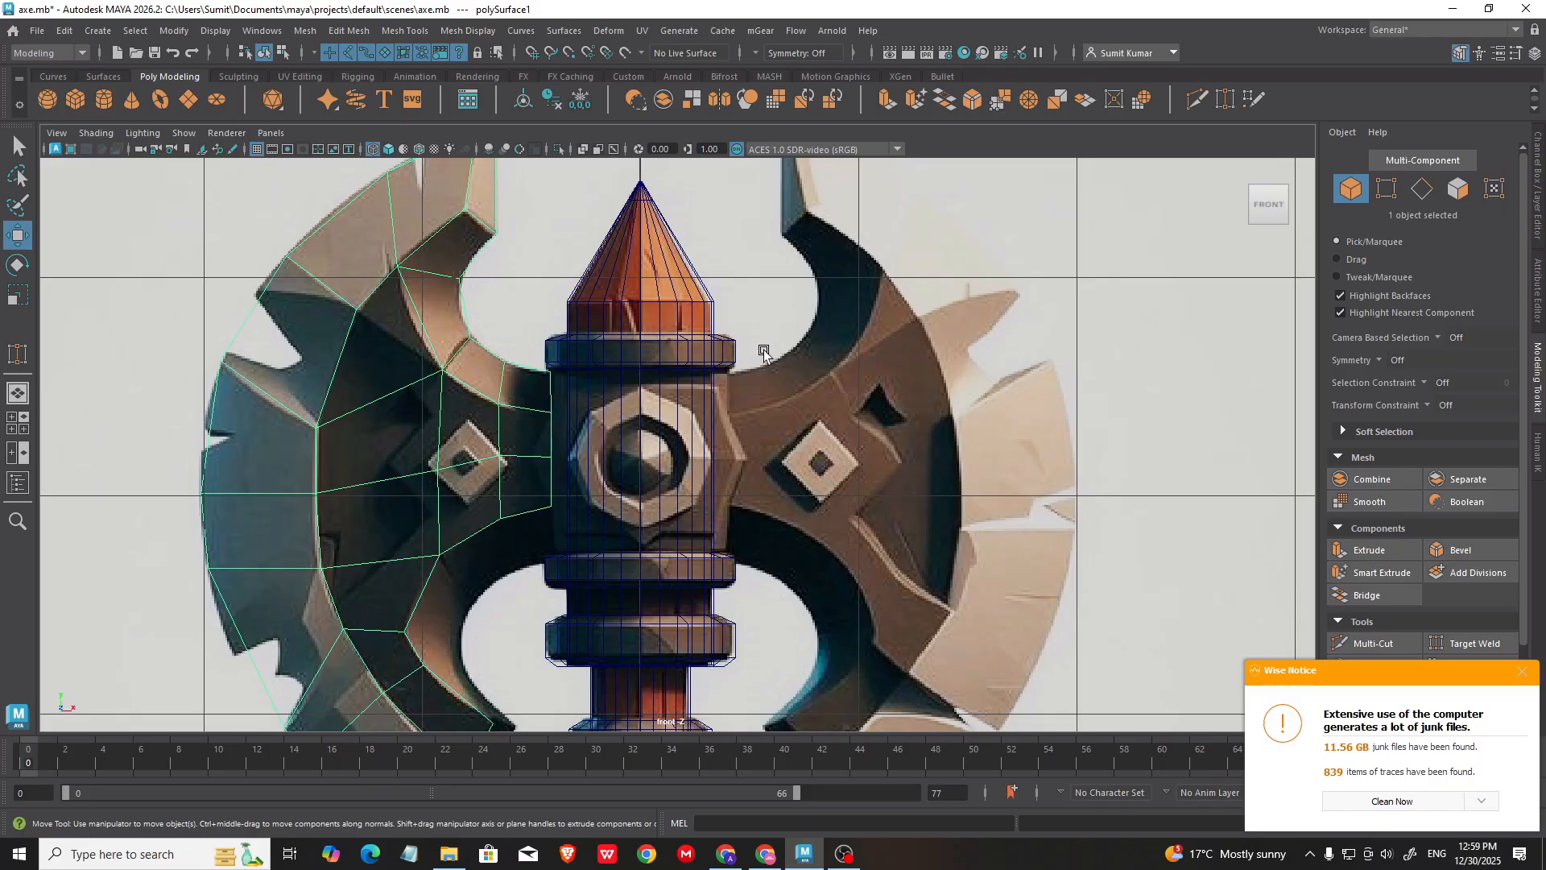
alt+middle_drag(769, 356, 698, 317)
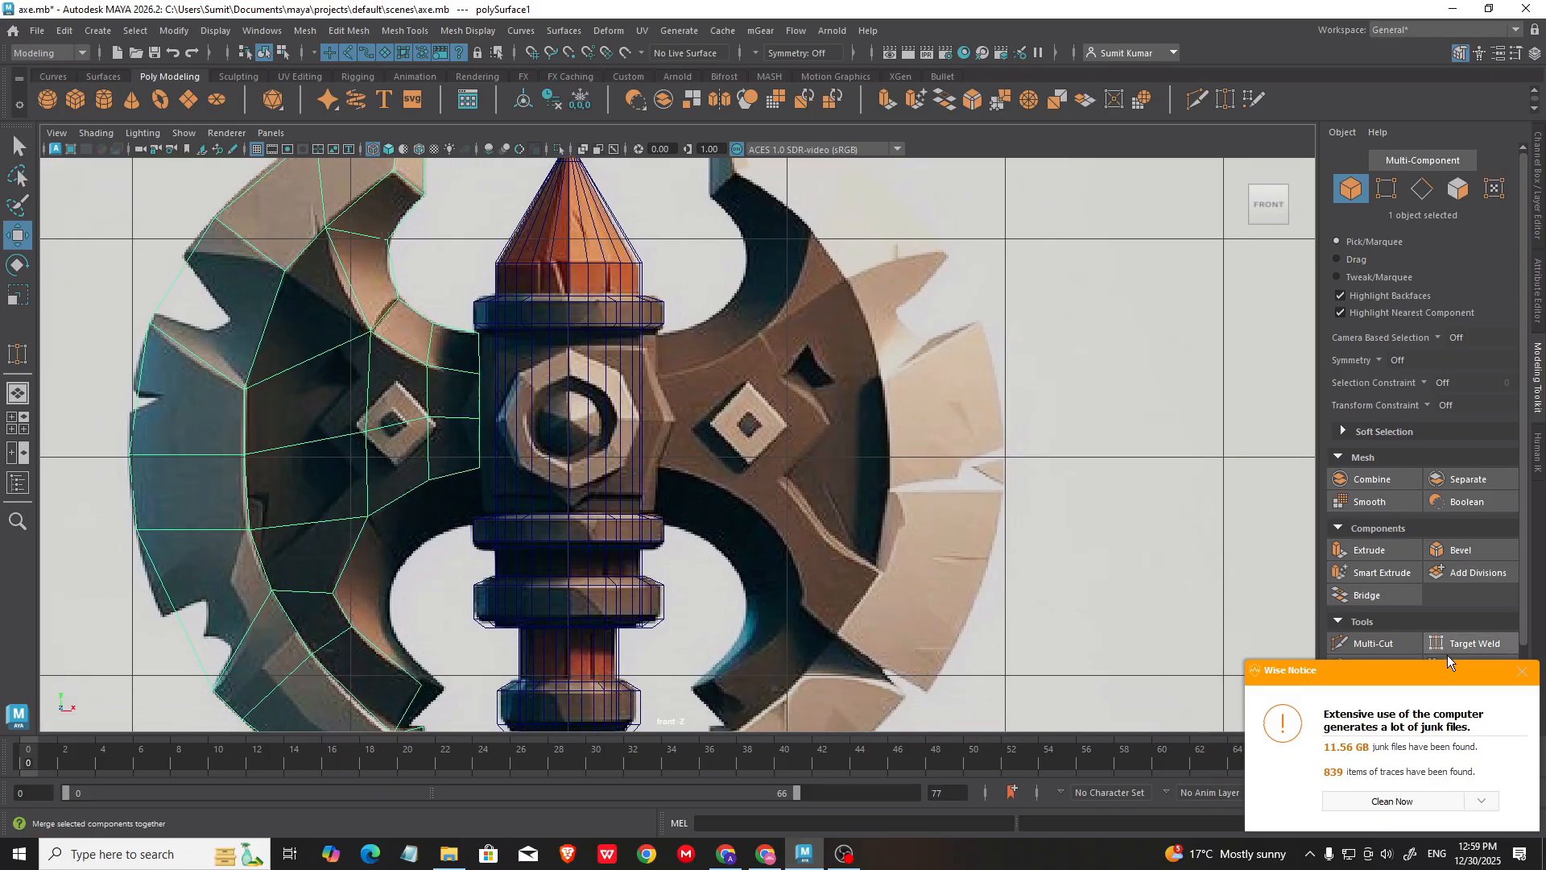
click(1523, 672)
alt+middle_drag(815, 554, 835, 390)
scroll(814, 427, up, 1)
alt+middle_drag(792, 447, 778, 374)
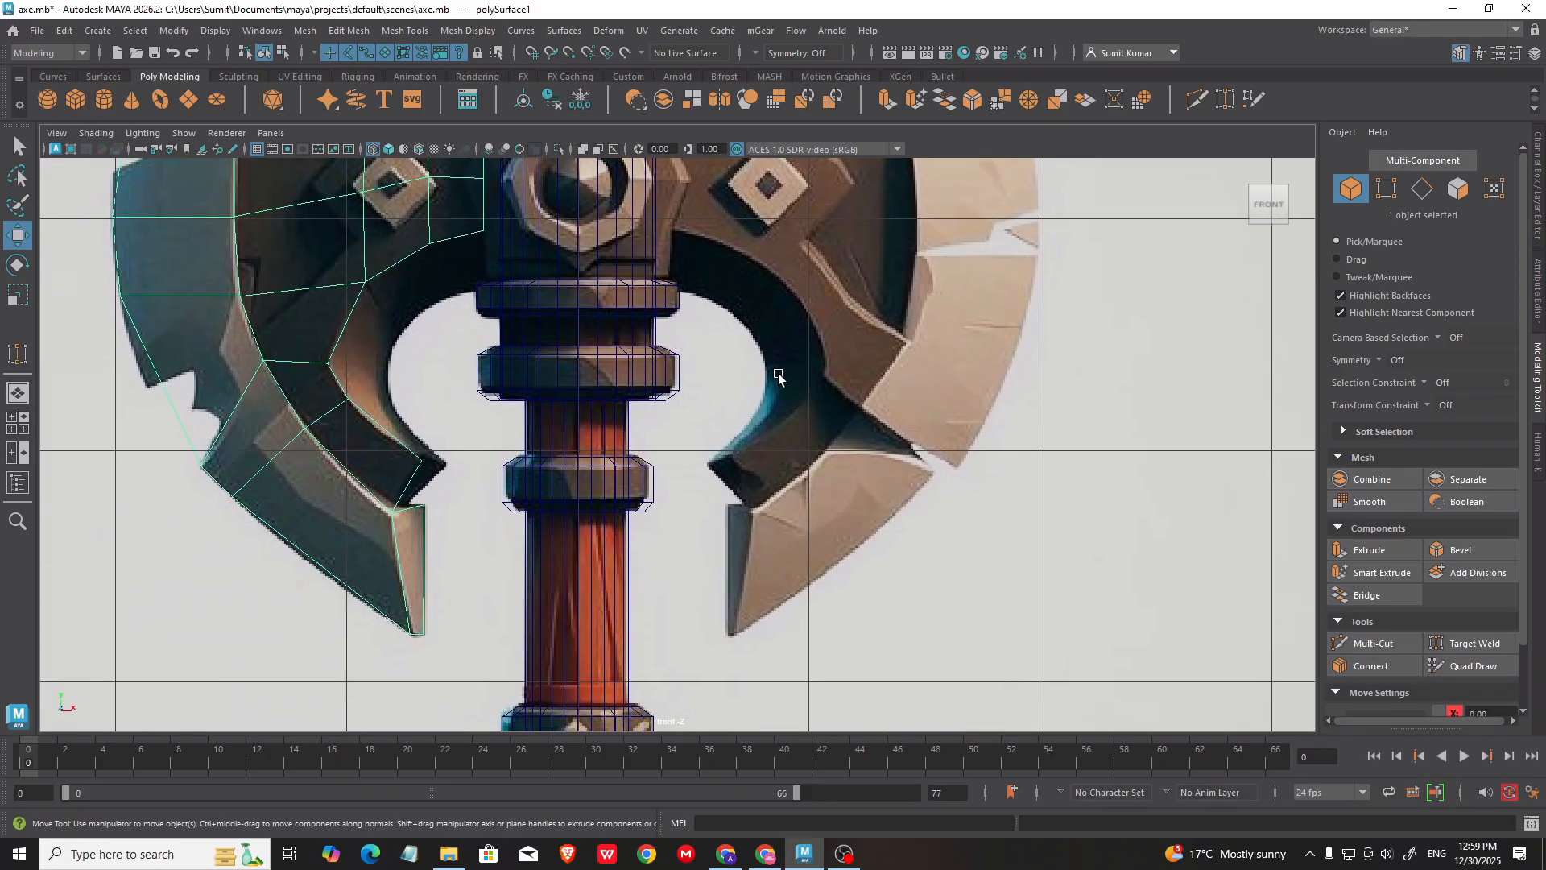
click(981, 542)
alt+middle_drag(752, 427, 744, 433)
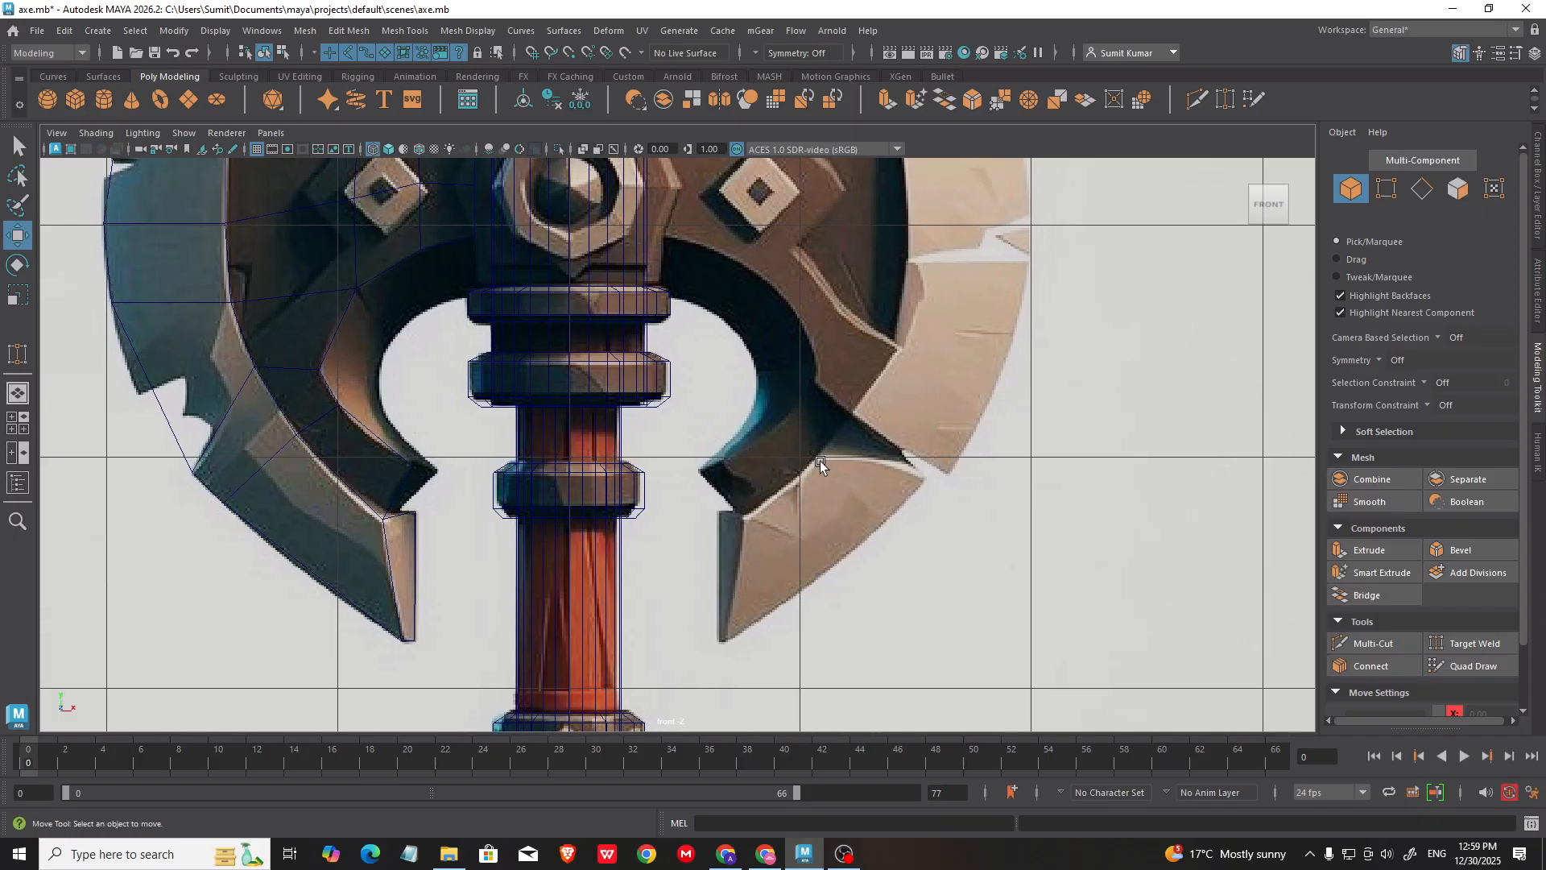
alt+middle_drag(909, 433, 925, 480)
alt+right_drag(925, 480, 912, 564)
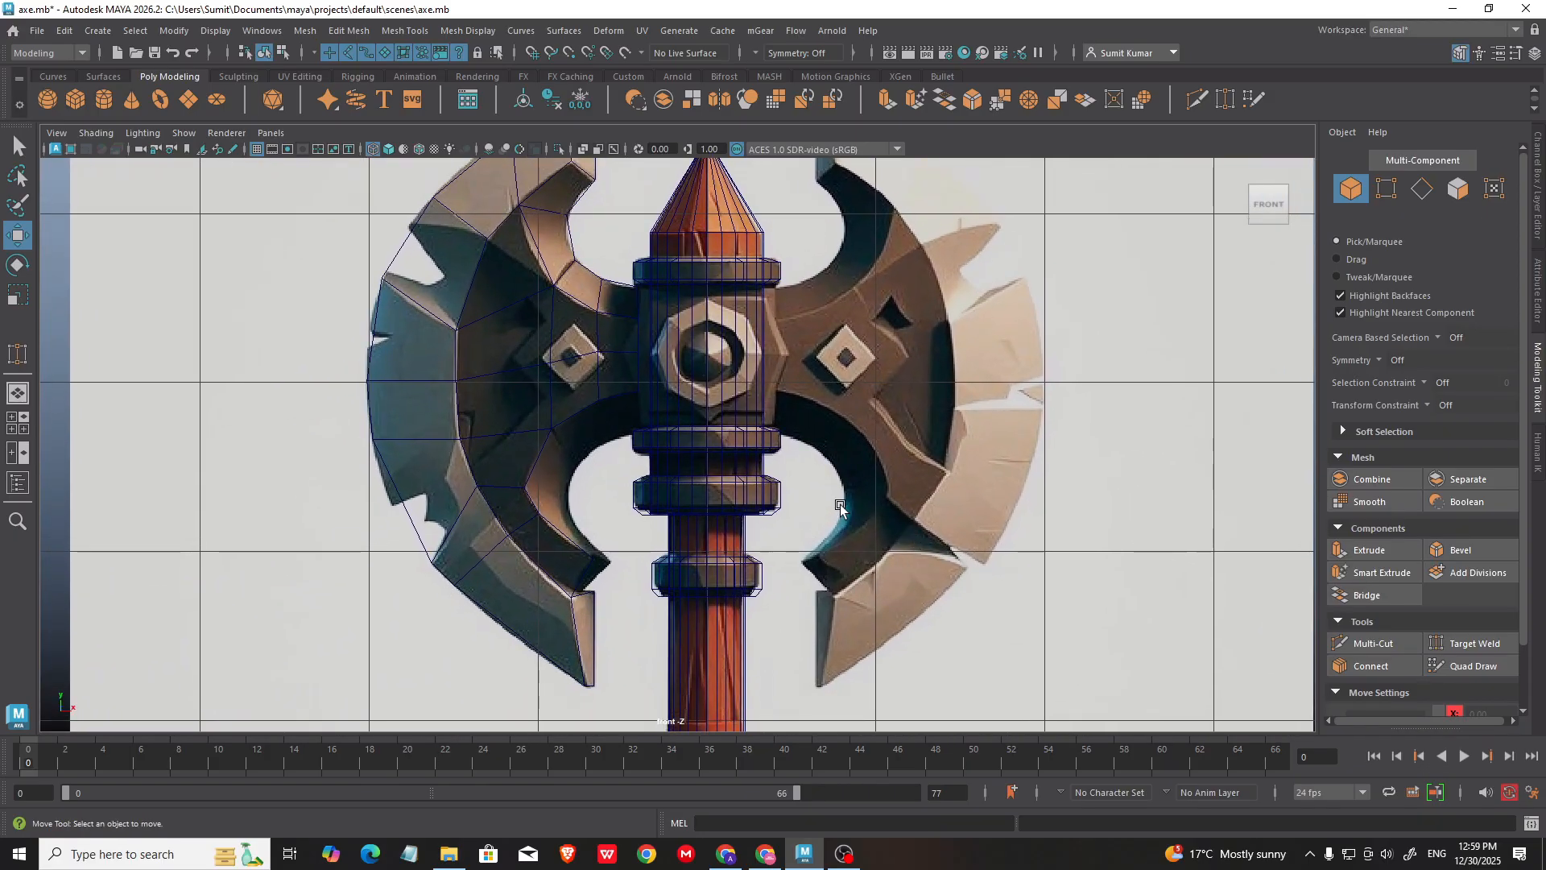
alt+middle_drag(828, 367, 814, 380)
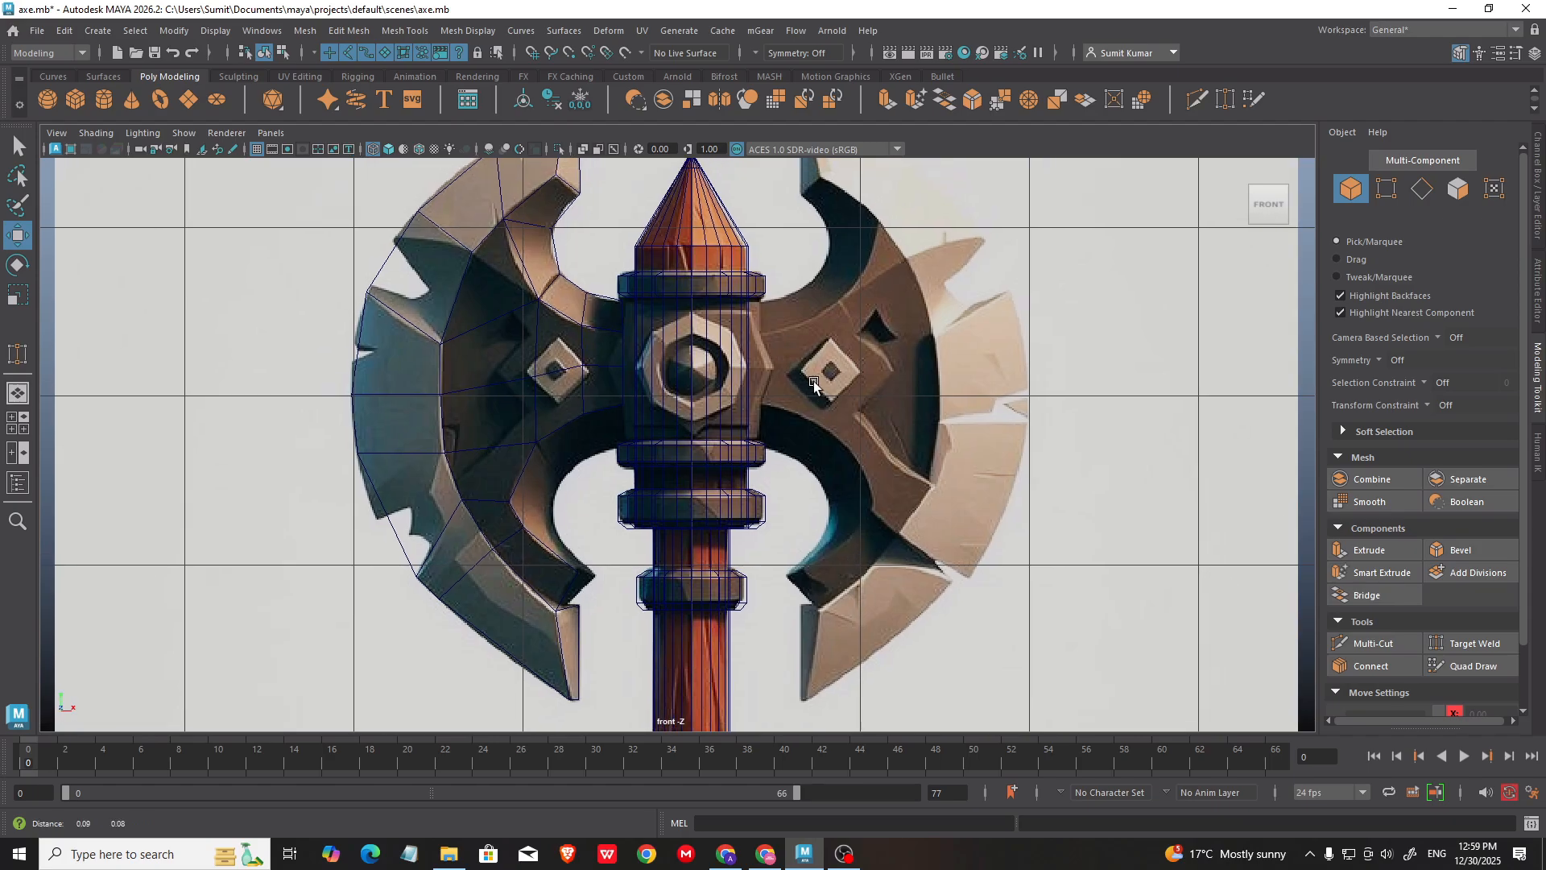
alt+right_drag(814, 380, 809, 456)
alt+middle_drag(953, 497, 903, 478)
alt+right_drag(903, 478, 918, 515)
alt+middle_drag(687, 432, 877, 402)
Step: Select the five edges along the left blade's lower inner curve and extrude them toward the handle
click(620, 459)
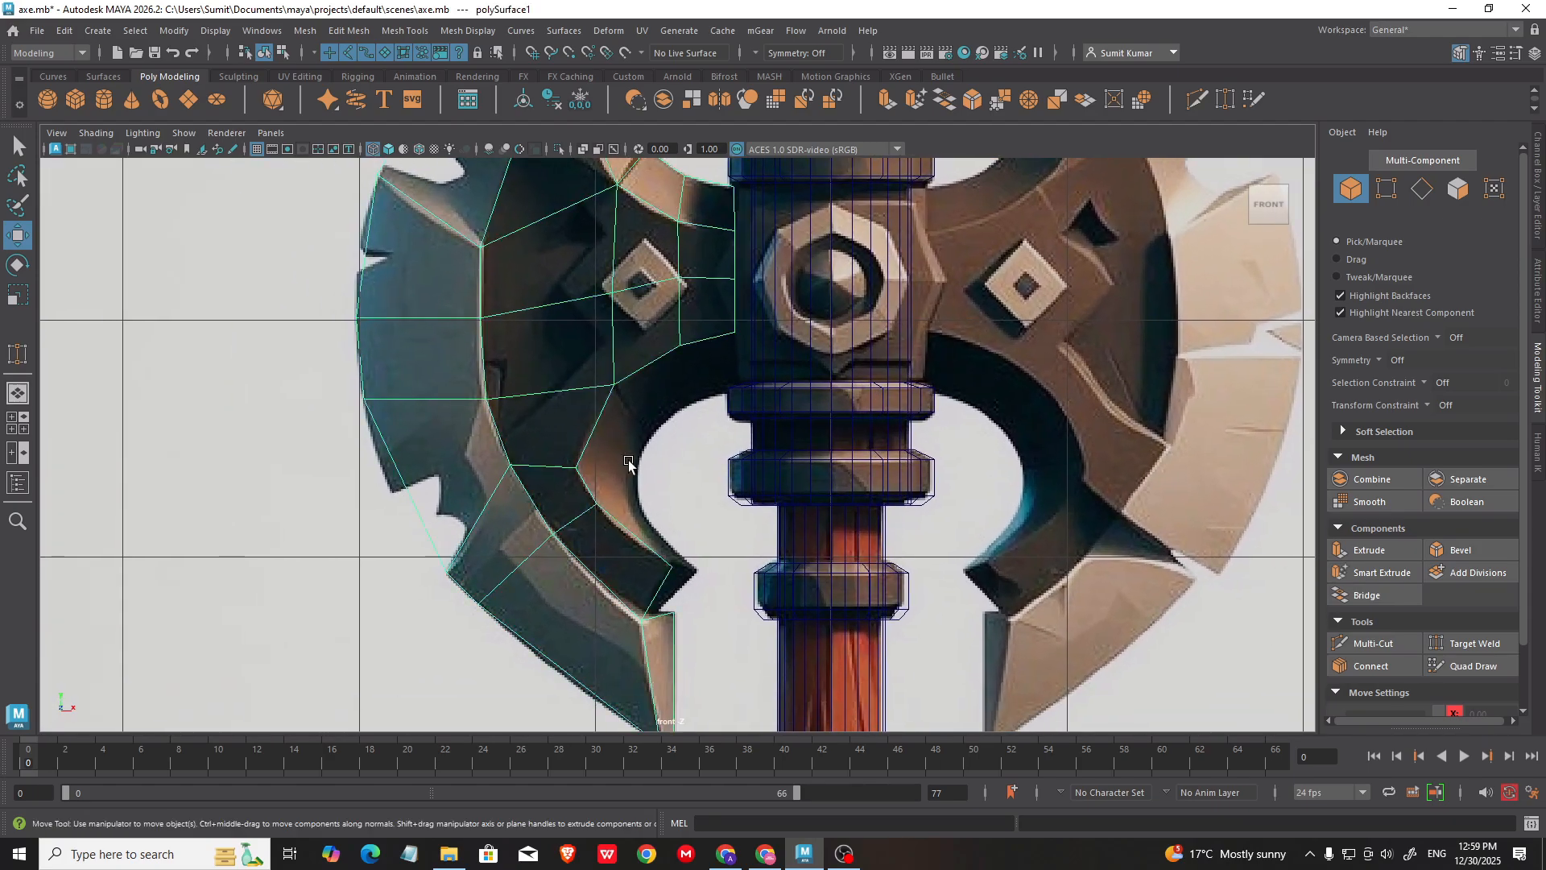
alt+middle_drag(632, 463, 609, 457)
alt+right_drag(609, 457, 634, 424)
right_drag(243, 405, 233, 255)
click(687, 344)
alt+middle_drag(626, 361, 660, 335)
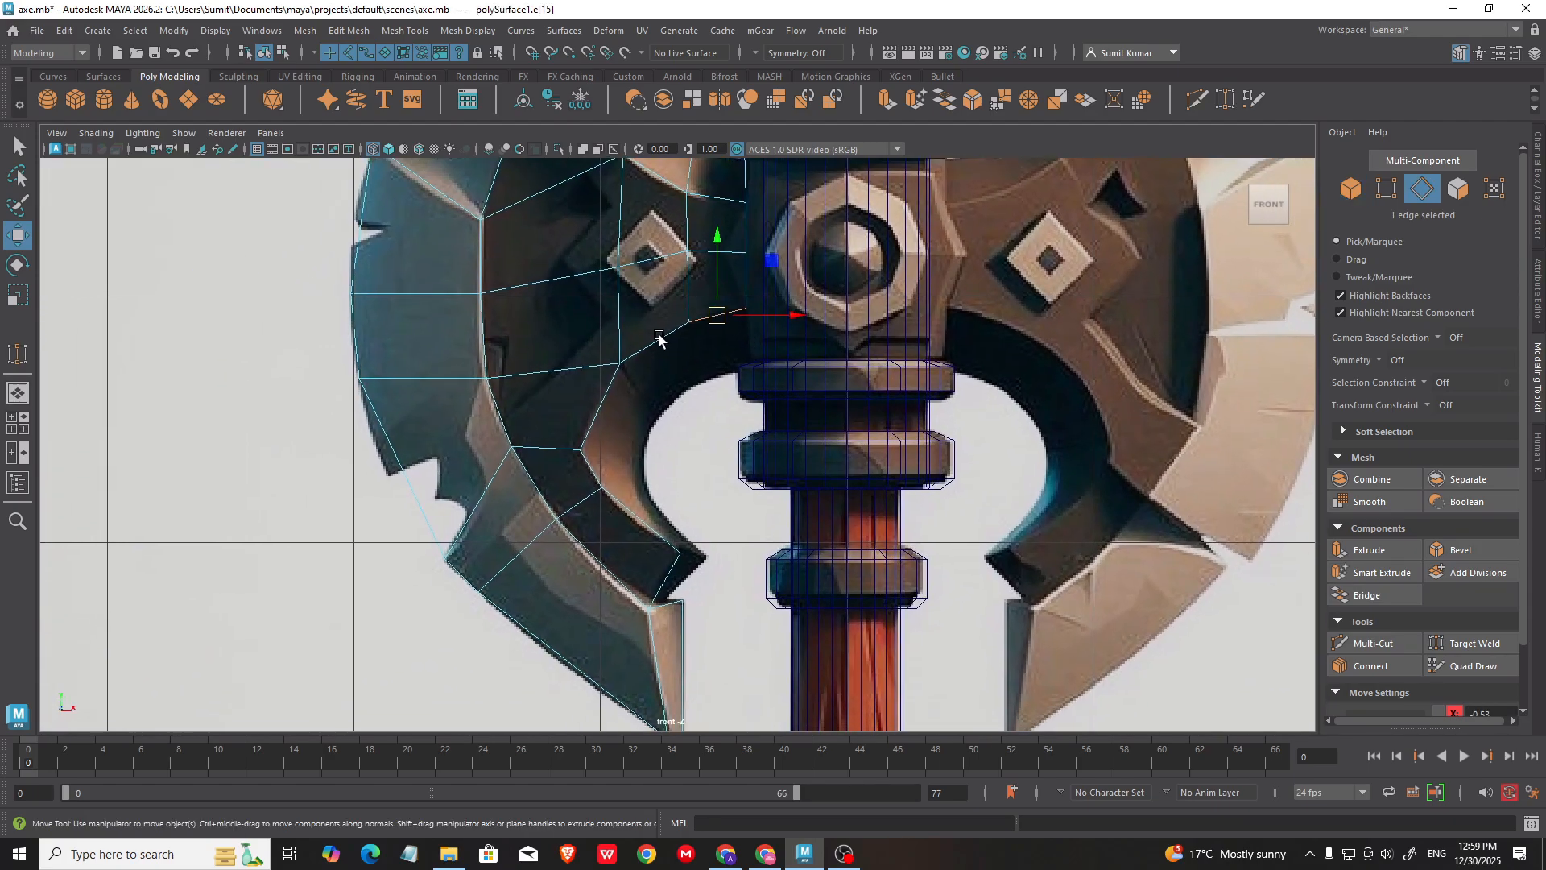
alt+right_drag(659, 336, 661, 353)
shift+click(634, 512)
alt+middle_drag(702, 425, 649, 518)
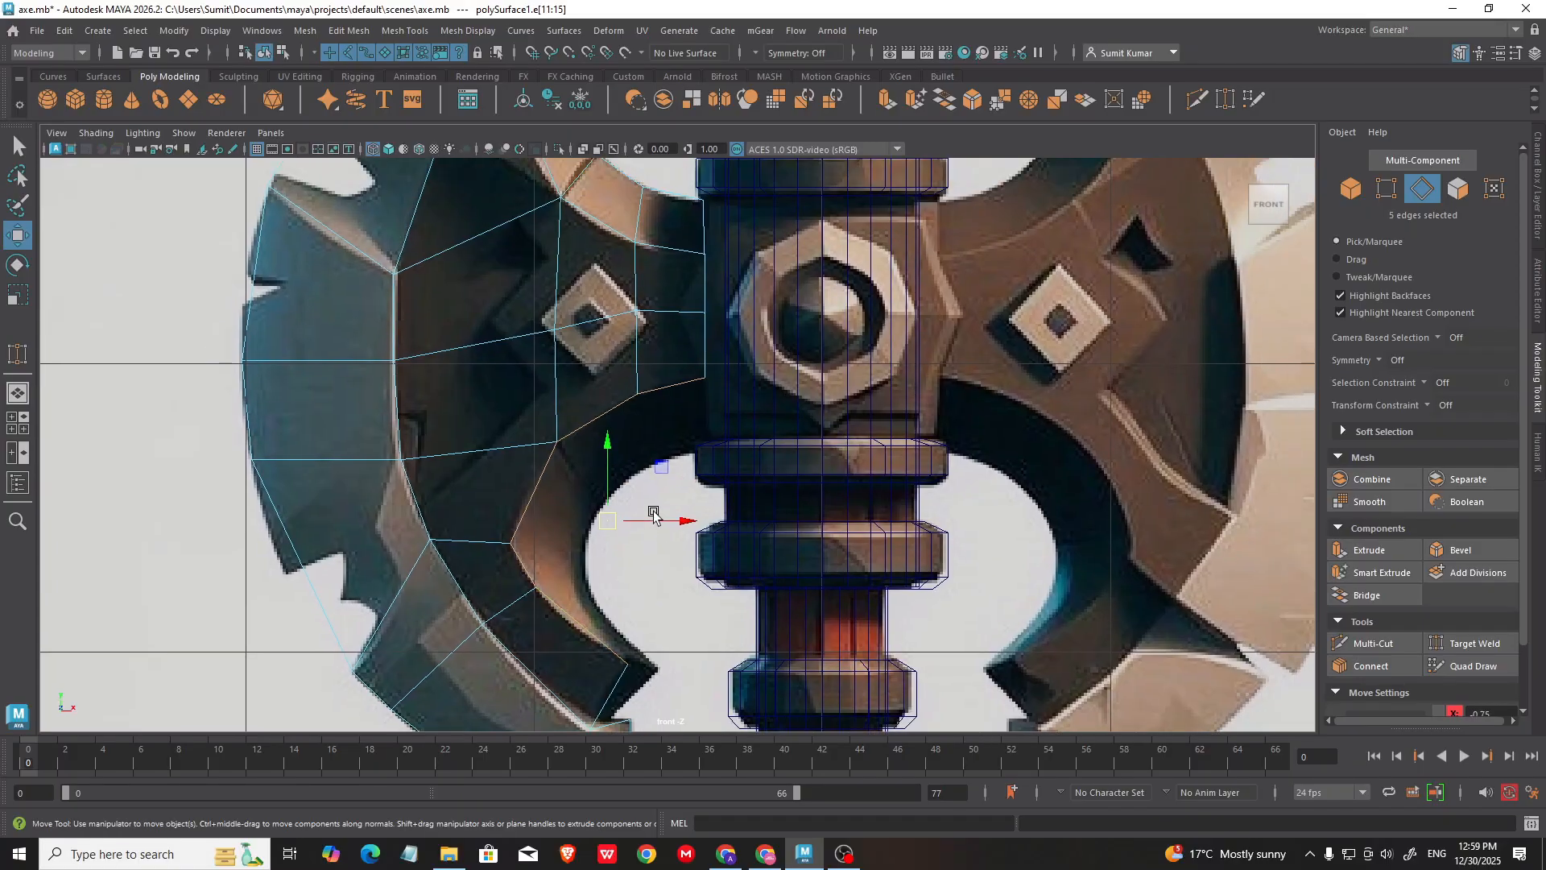
shift+drag(648, 522, 695, 532)
Step: Move the new extruded vertices near the handle and at the upper bend onto the reference's lower inner curve
right_drag(898, 354, 785, 351)
drag(742, 336, 763, 394)
drag(753, 378, 728, 446)
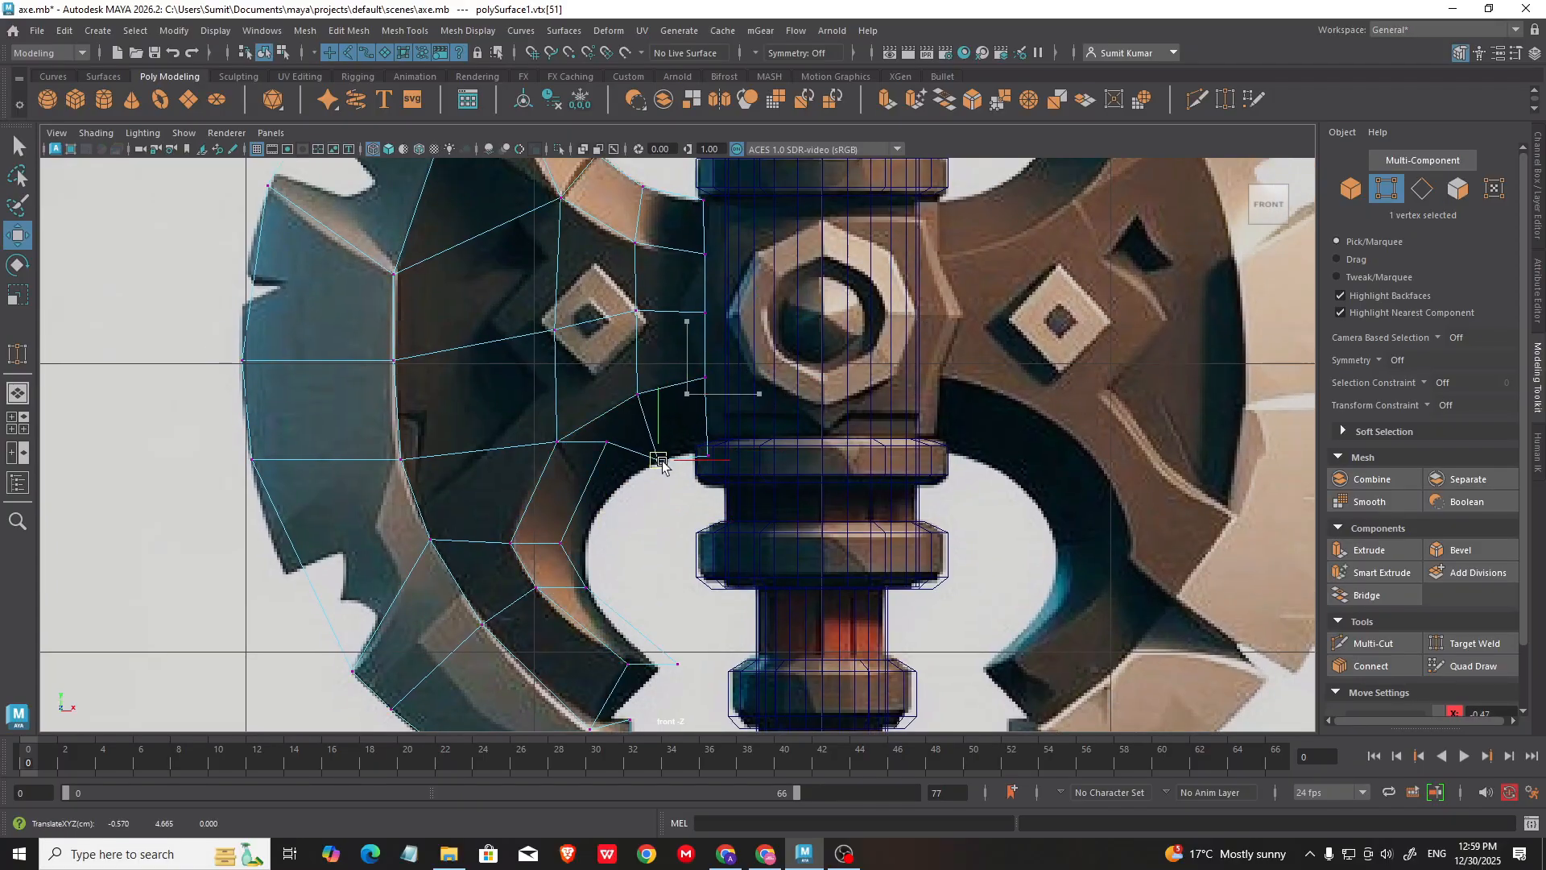
click(607, 441)
drag(607, 442, 601, 509)
alt+middle_drag(610, 543, 665, 438)
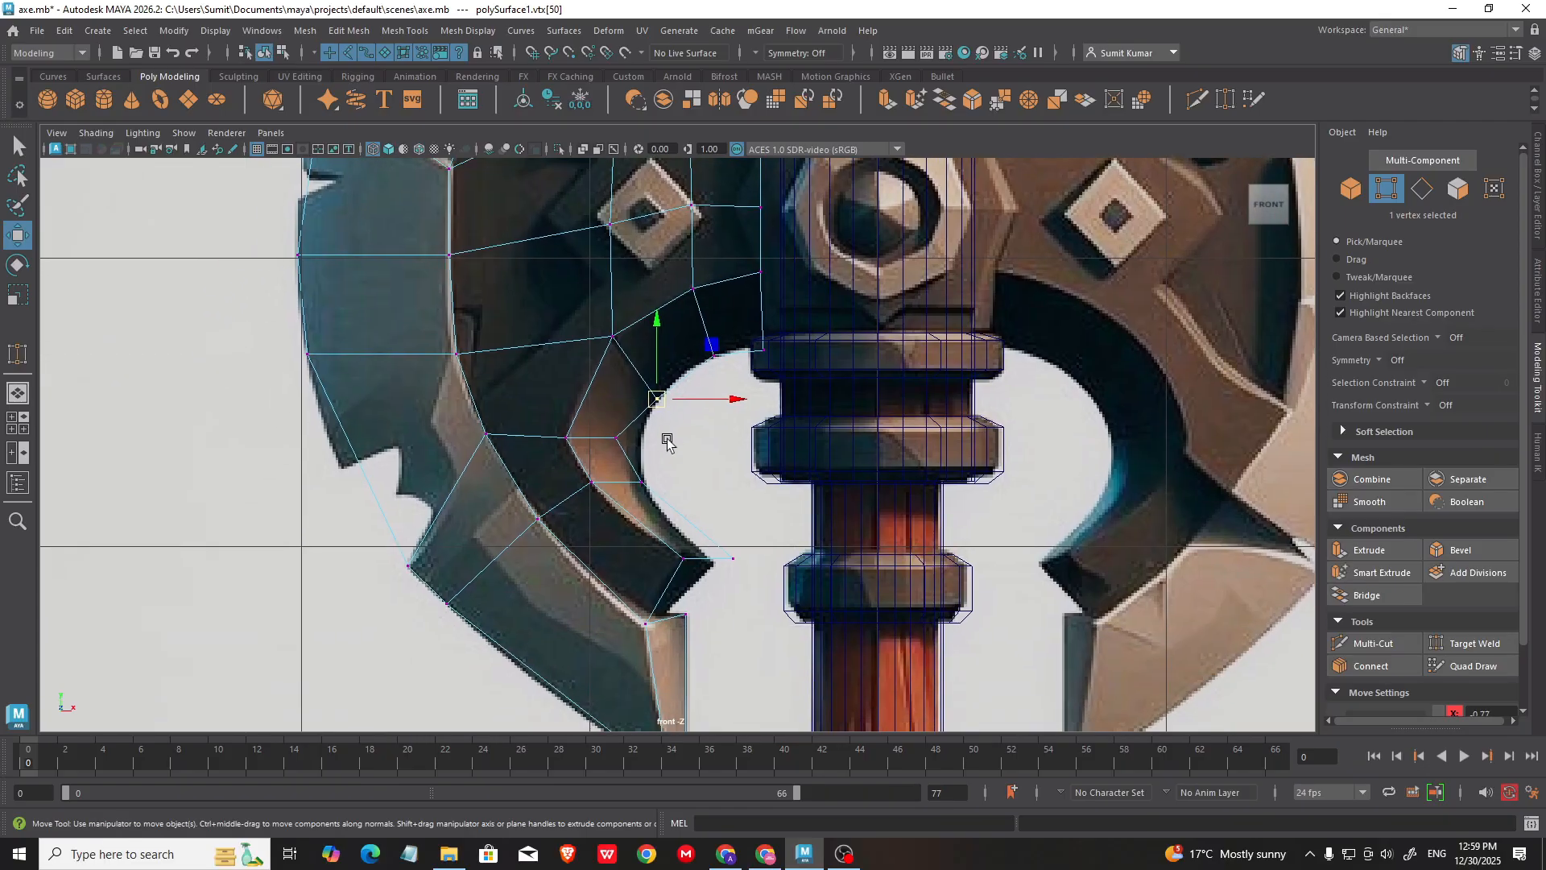
Step: Fit the remaining extruded vertices along the lower inner curve, placing the last one on the notch's pointed corner
scroll(662, 442, up, 2)
click(601, 436)
drag(601, 436, 624, 436)
scroll(625, 436, up, 1)
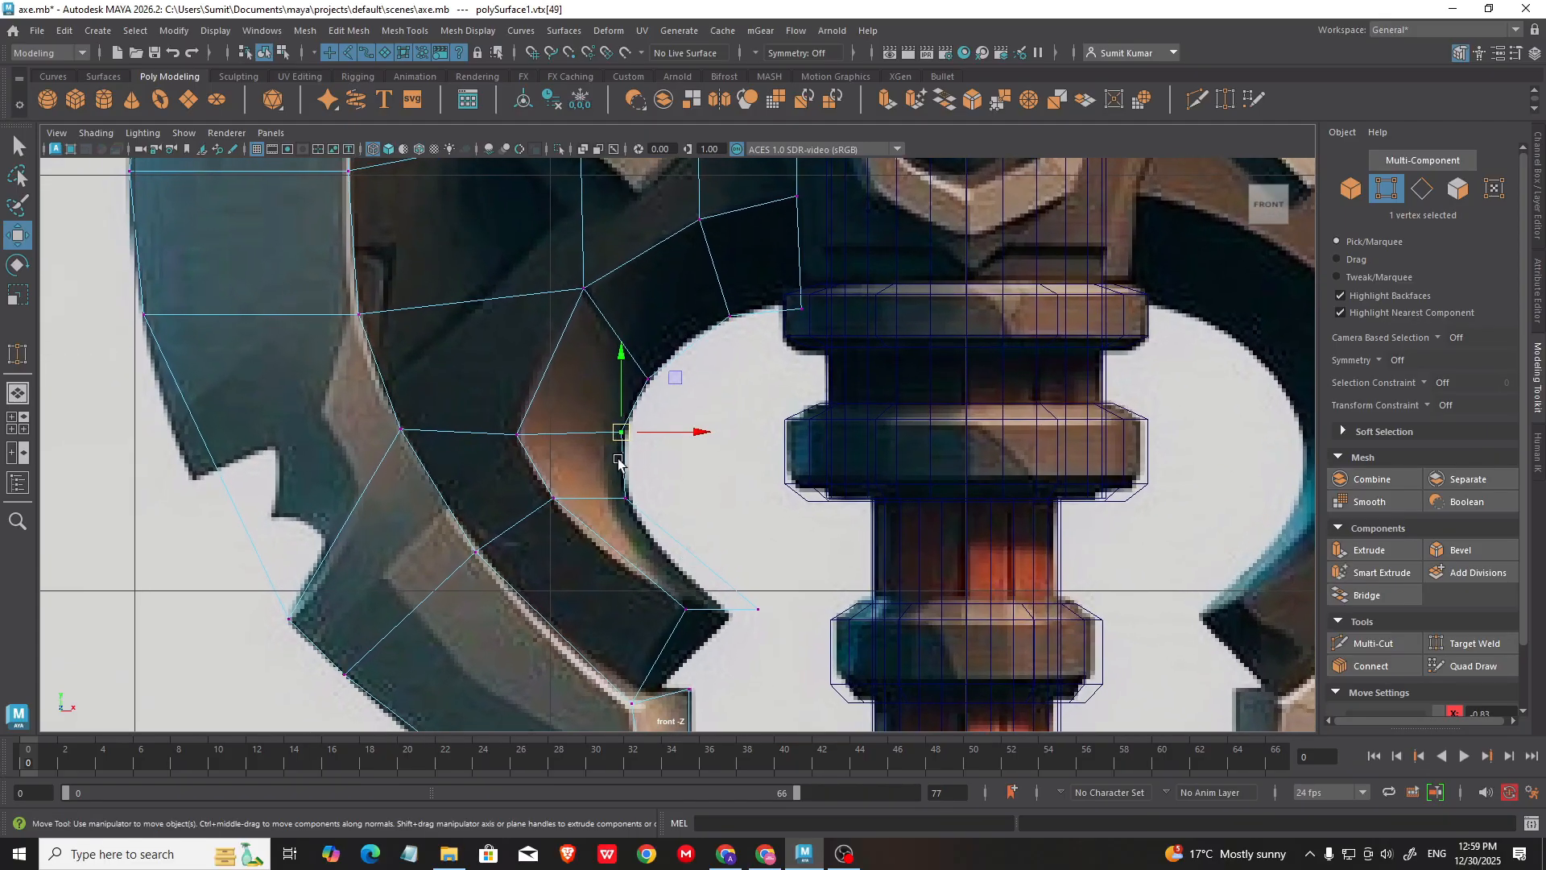
click(625, 496)
click(758, 609)
drag(758, 609, 689, 612)
click(681, 603)
alt+middle_drag(654, 684, 645, 609)
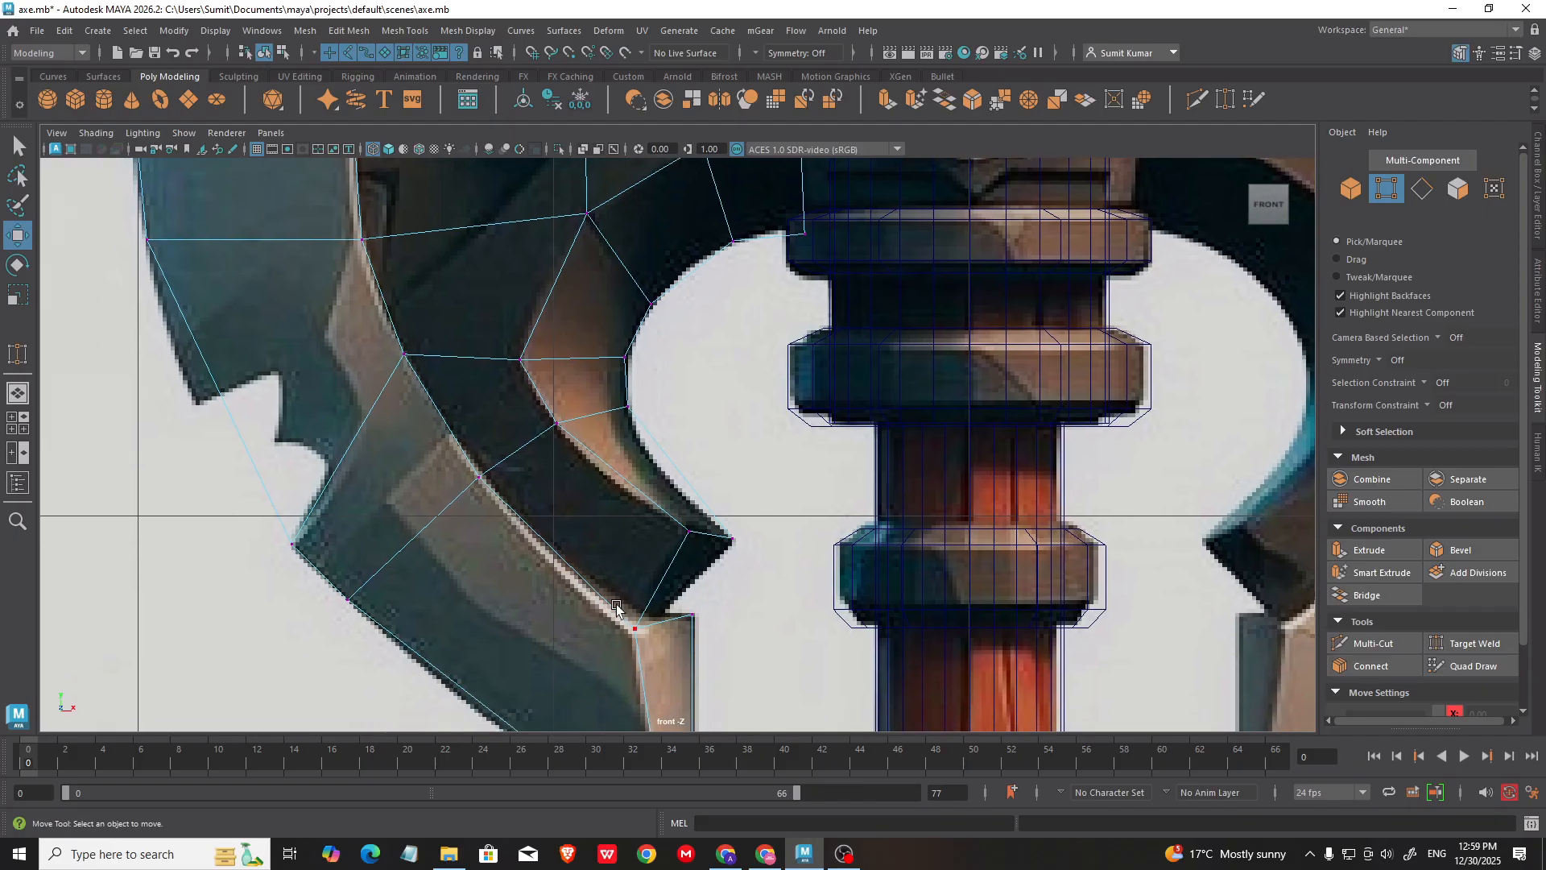
Step: Compare the fitted inner curve and lower horn with the front reference and in perspective
click(637, 629)
scroll(675, 499, down, 2)
alt+middle_drag(664, 435, 677, 348)
scroll(677, 450, down, 2)
scroll(680, 363, up, 2)
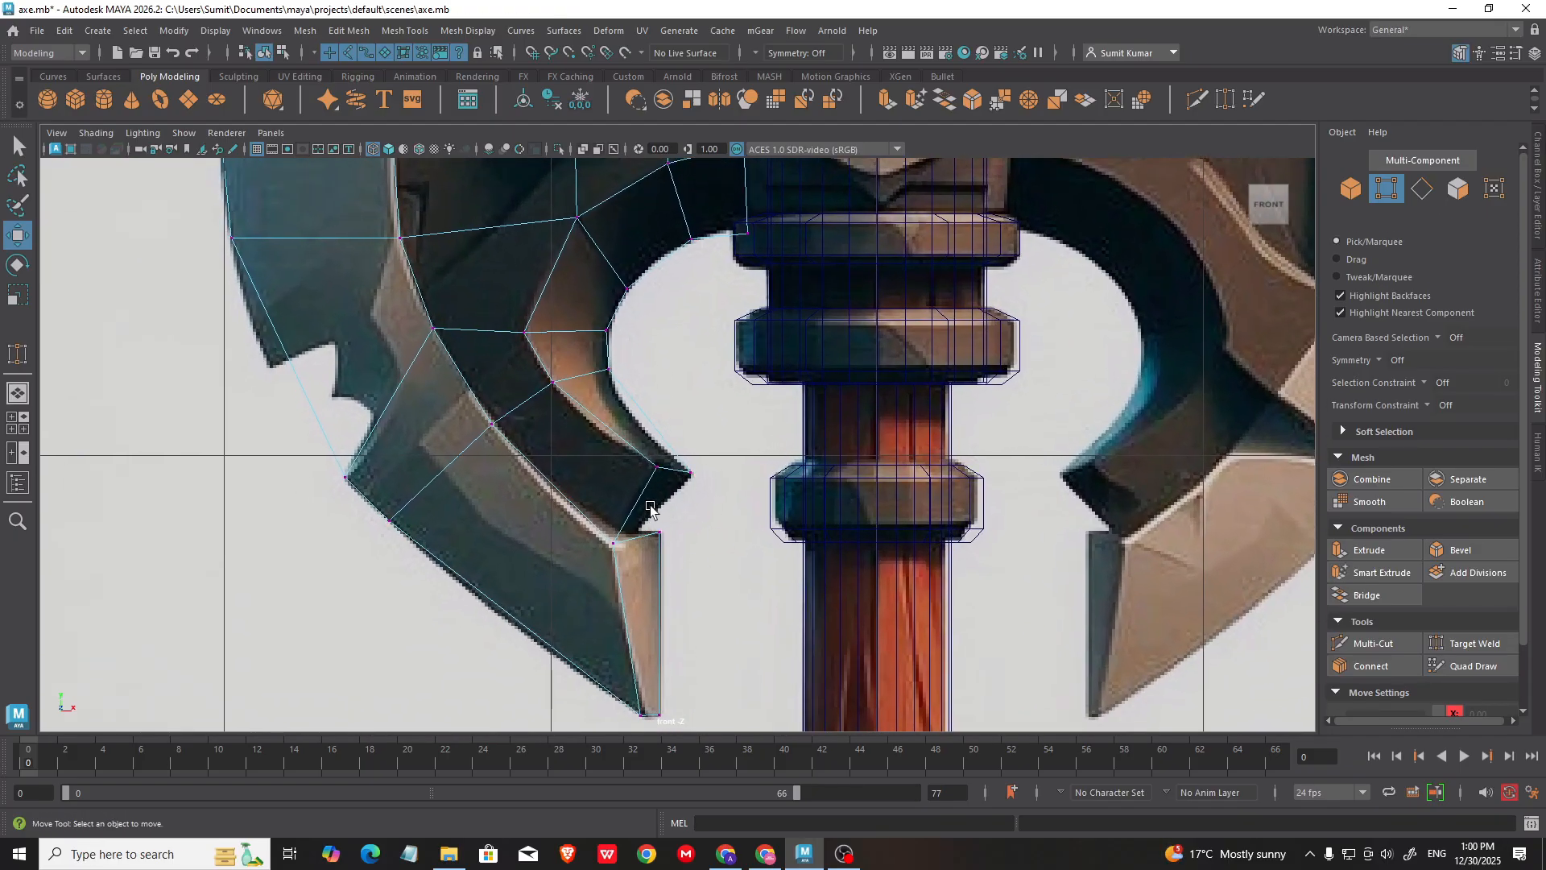
key(space)
key(space)
alt+drag(801, 379, 721, 420)
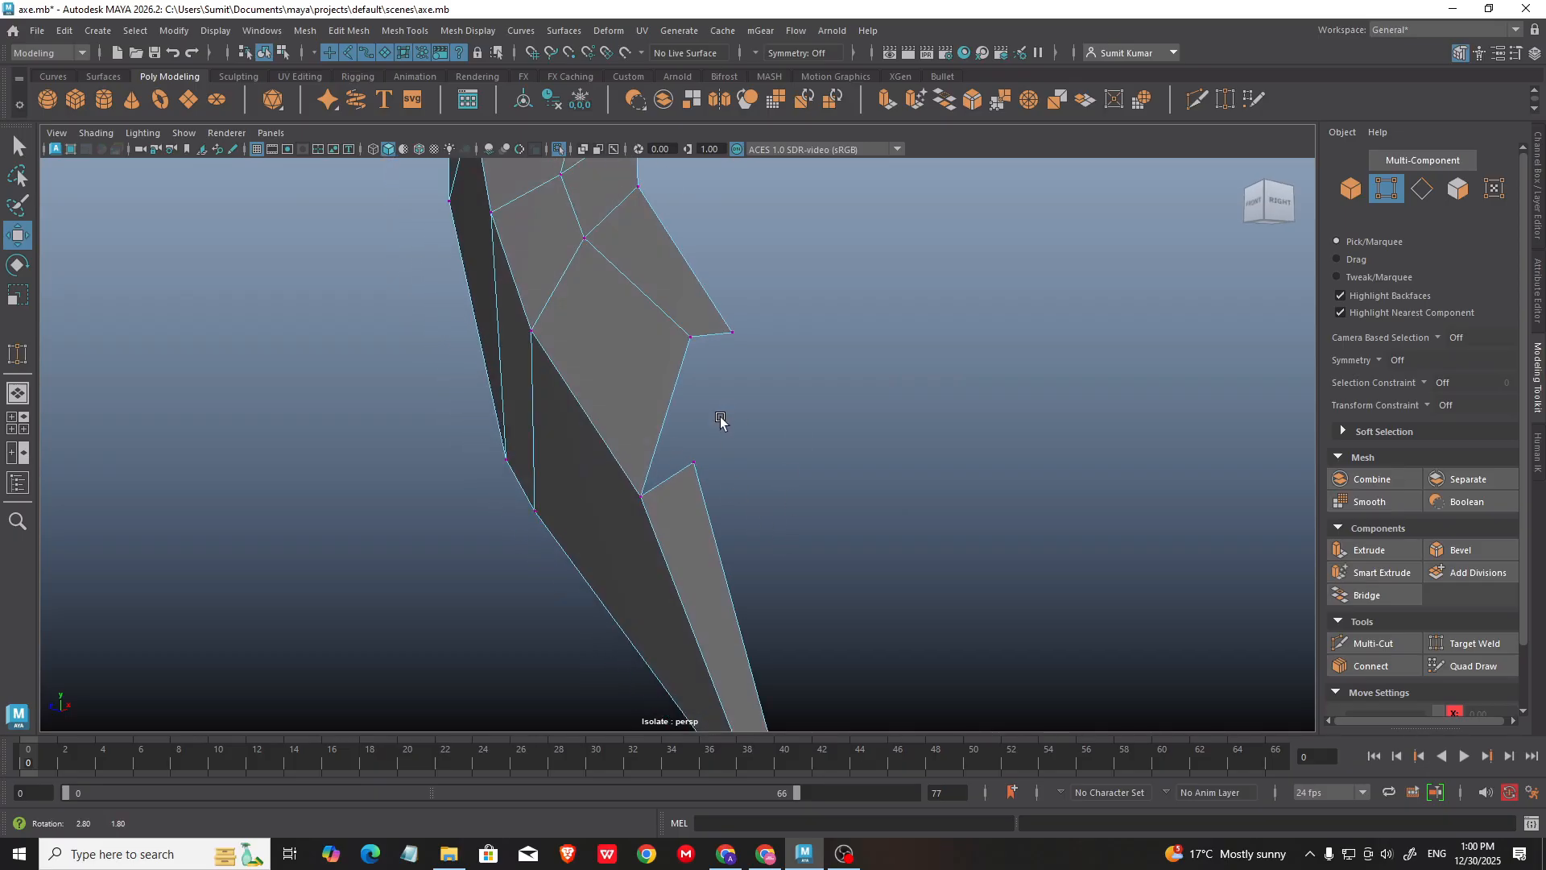
Step: Select the six outermost vertices of the lower inner curve and move them back in depth level with the blade's rear rim
alt+middle_drag(770, 384, 777, 515)
click(733, 497)
alt+middle_drag(717, 383, 717, 458)
scroll(721, 443, down, 2)
alt+middle_drag(769, 225, 774, 264)
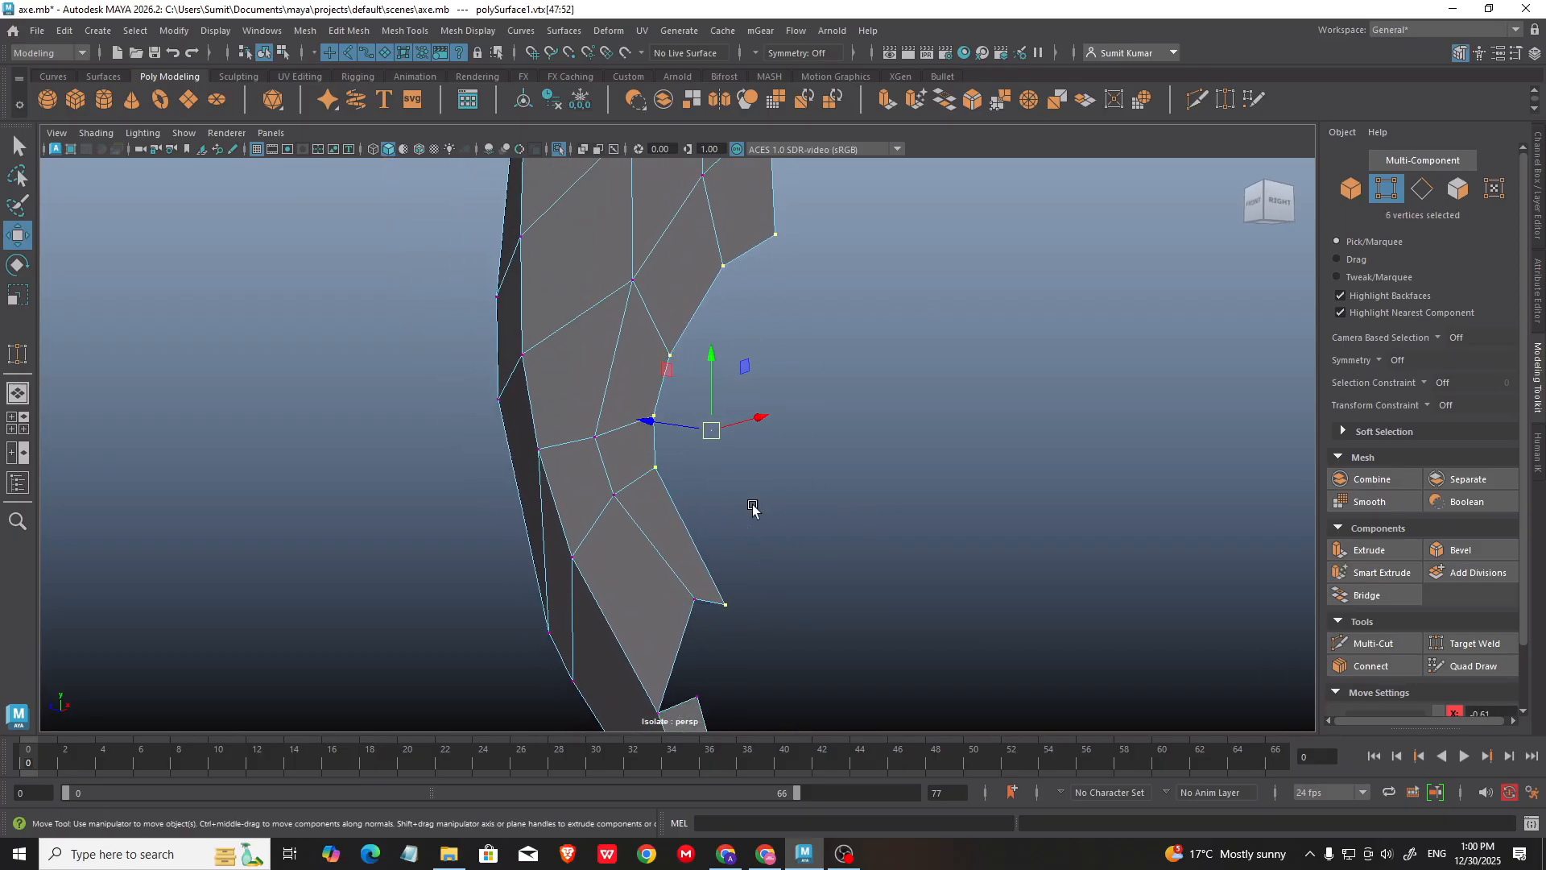
scroll(753, 509, down, 3)
alt+drag(755, 506, 797, 524)
key(space)
key(space)
alt+middle_drag(737, 487, 838, 564)
scroll(846, 580, up, 1)
key(4)
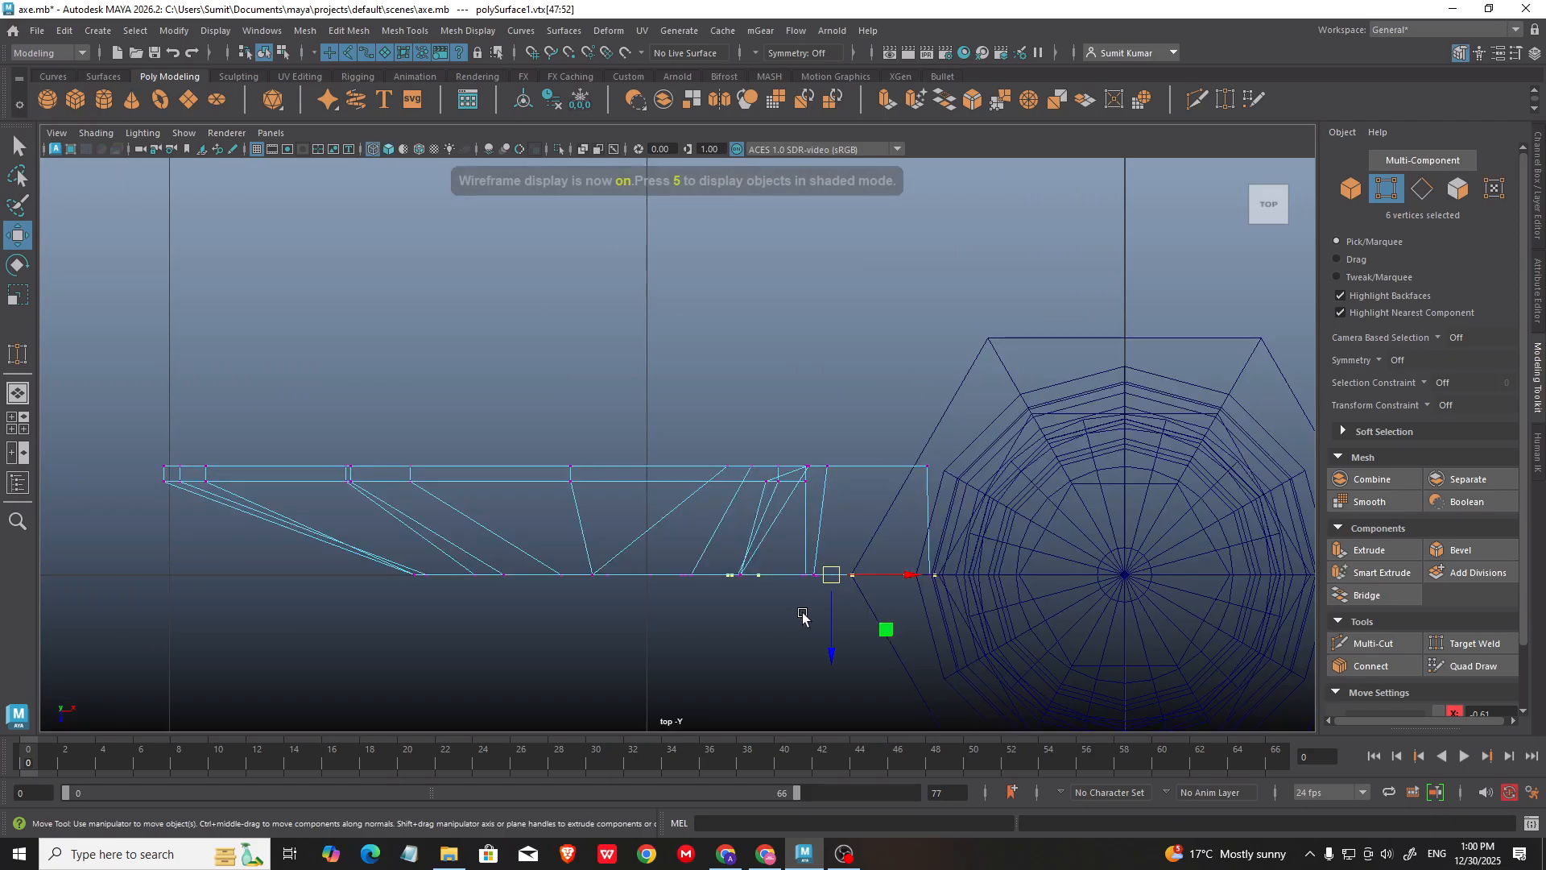
drag(826, 647, 827, 649)
drag(840, 540, 848, 557)
key(space)
key(space)
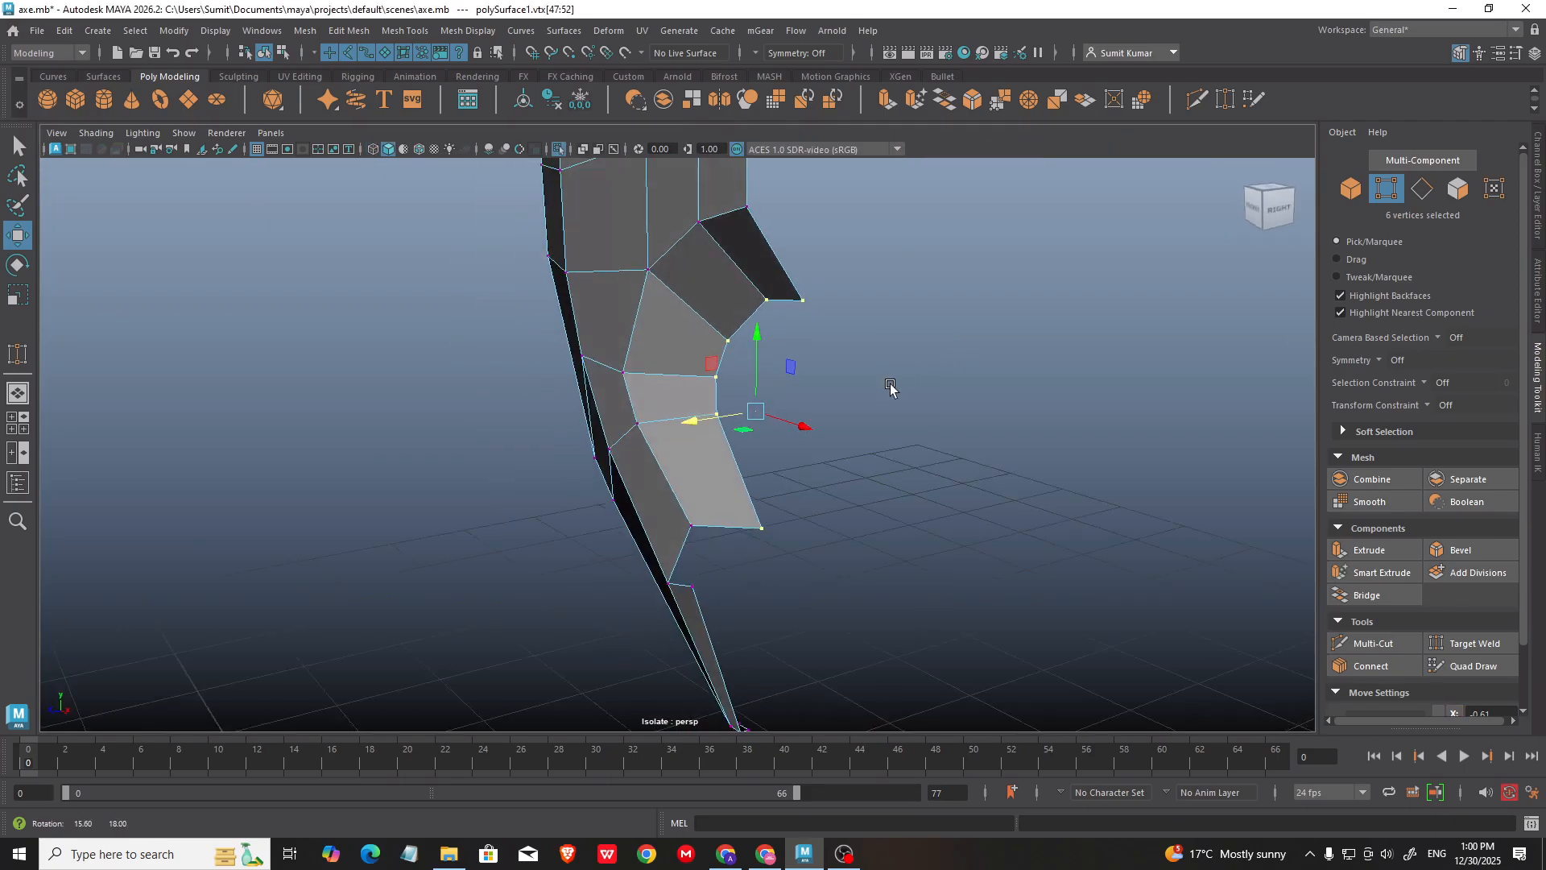
Step: Inspect the slanted inner curve of the left blade from several angles and against the front reference
alt+drag(891, 387, 709, 525)
alt+drag(653, 586, 759, 418)
alt+middle_drag(760, 418, 680, 466)
alt+drag(680, 466, 764, 451)
key(space)
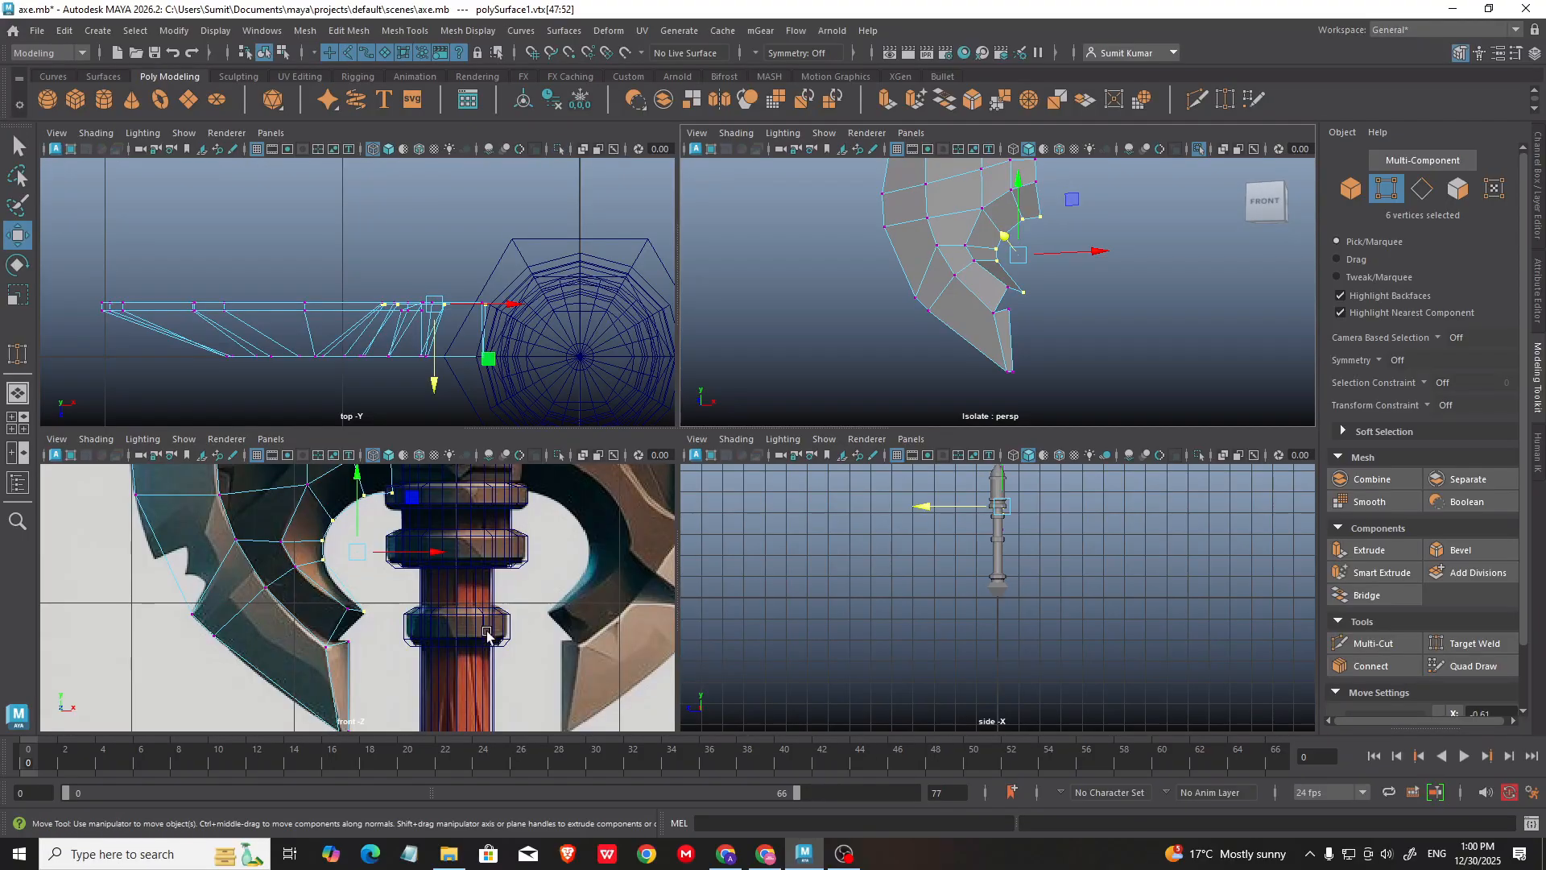
key(space)
alt+middle_drag(738, 445, 742, 408)
alt+right_drag(742, 408, 809, 322)
alt+right_drag(809, 403, 829, 612)
Step: Extrude the edge between the inner curve's pointed end and the horn tip backward in depth to form the notch face
key(space)
key(space)
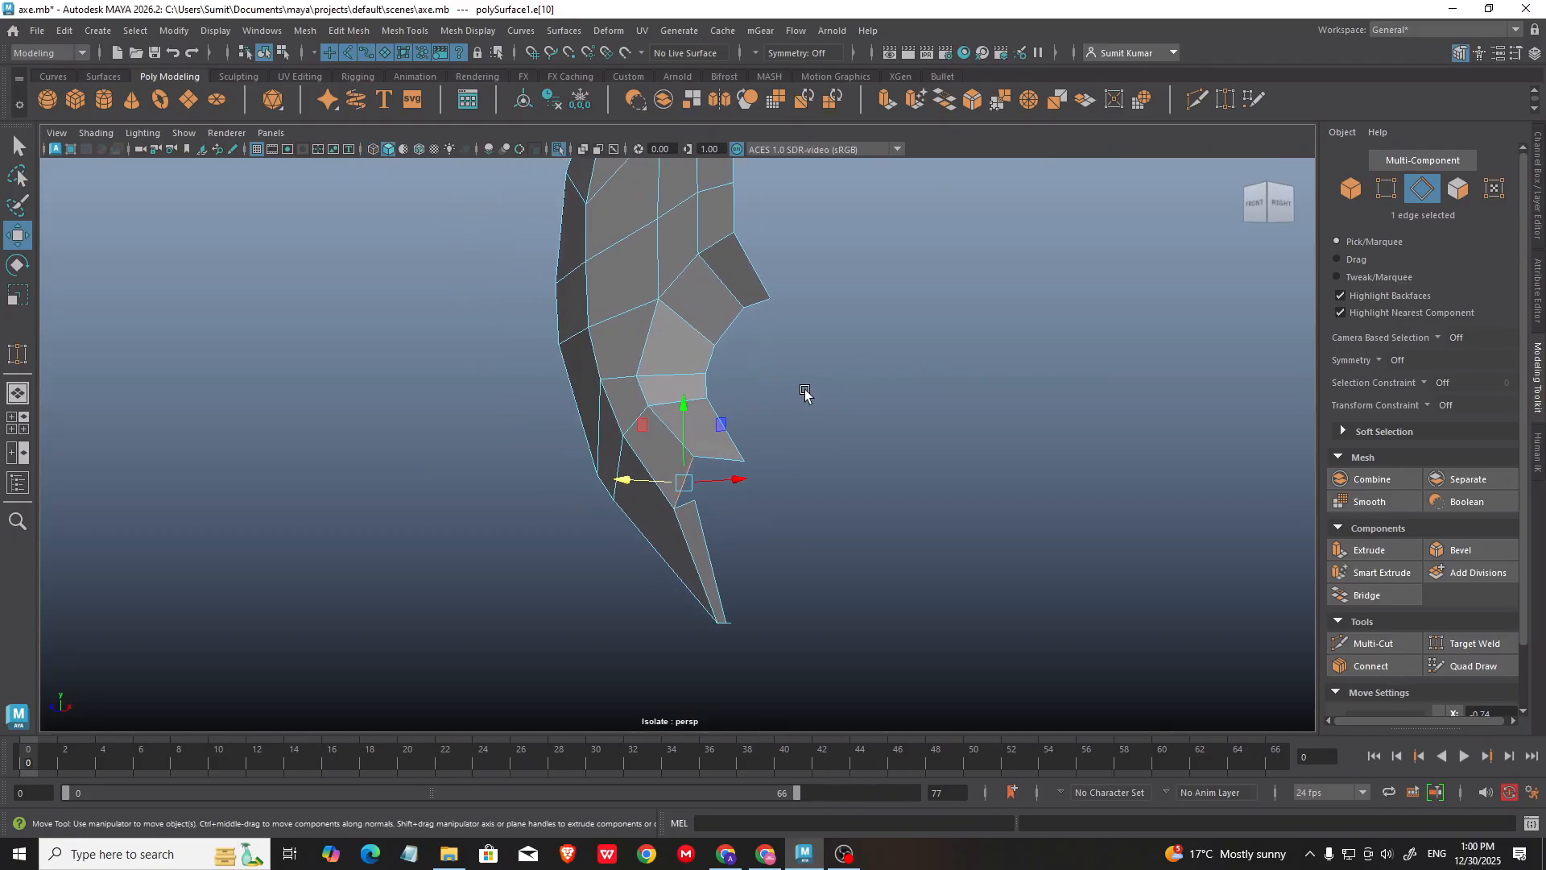
shift+drag(698, 533, 707, 532)
right_drag(841, 470, 797, 467)
alt+drag(797, 466, 785, 406)
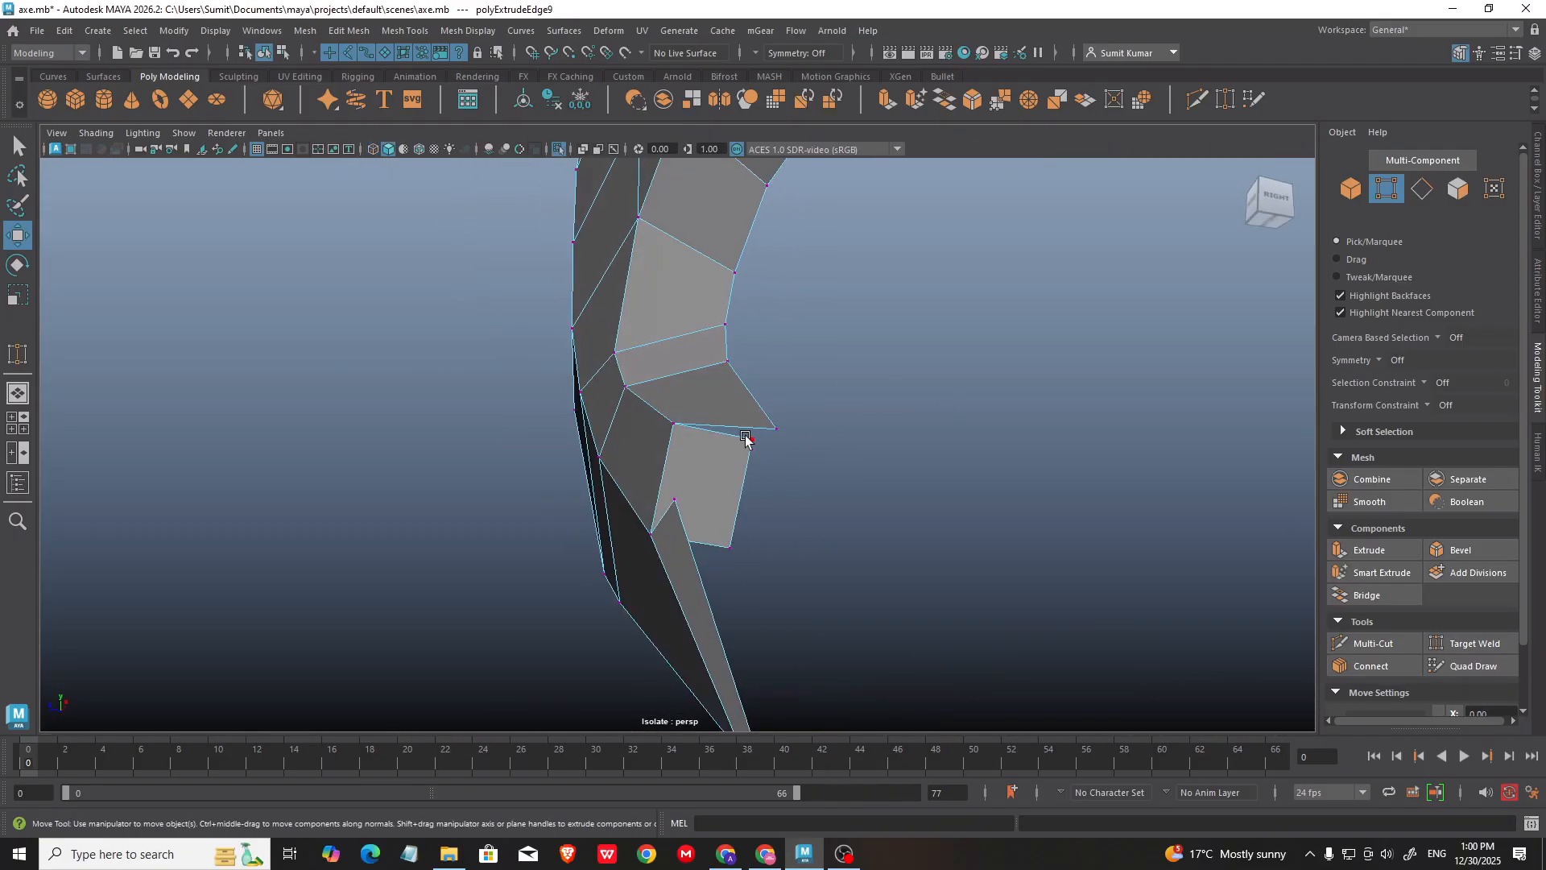
Step: Target-weld the notch face's upper free vertex onto the end vertex of the inner curve
click(1475, 642)
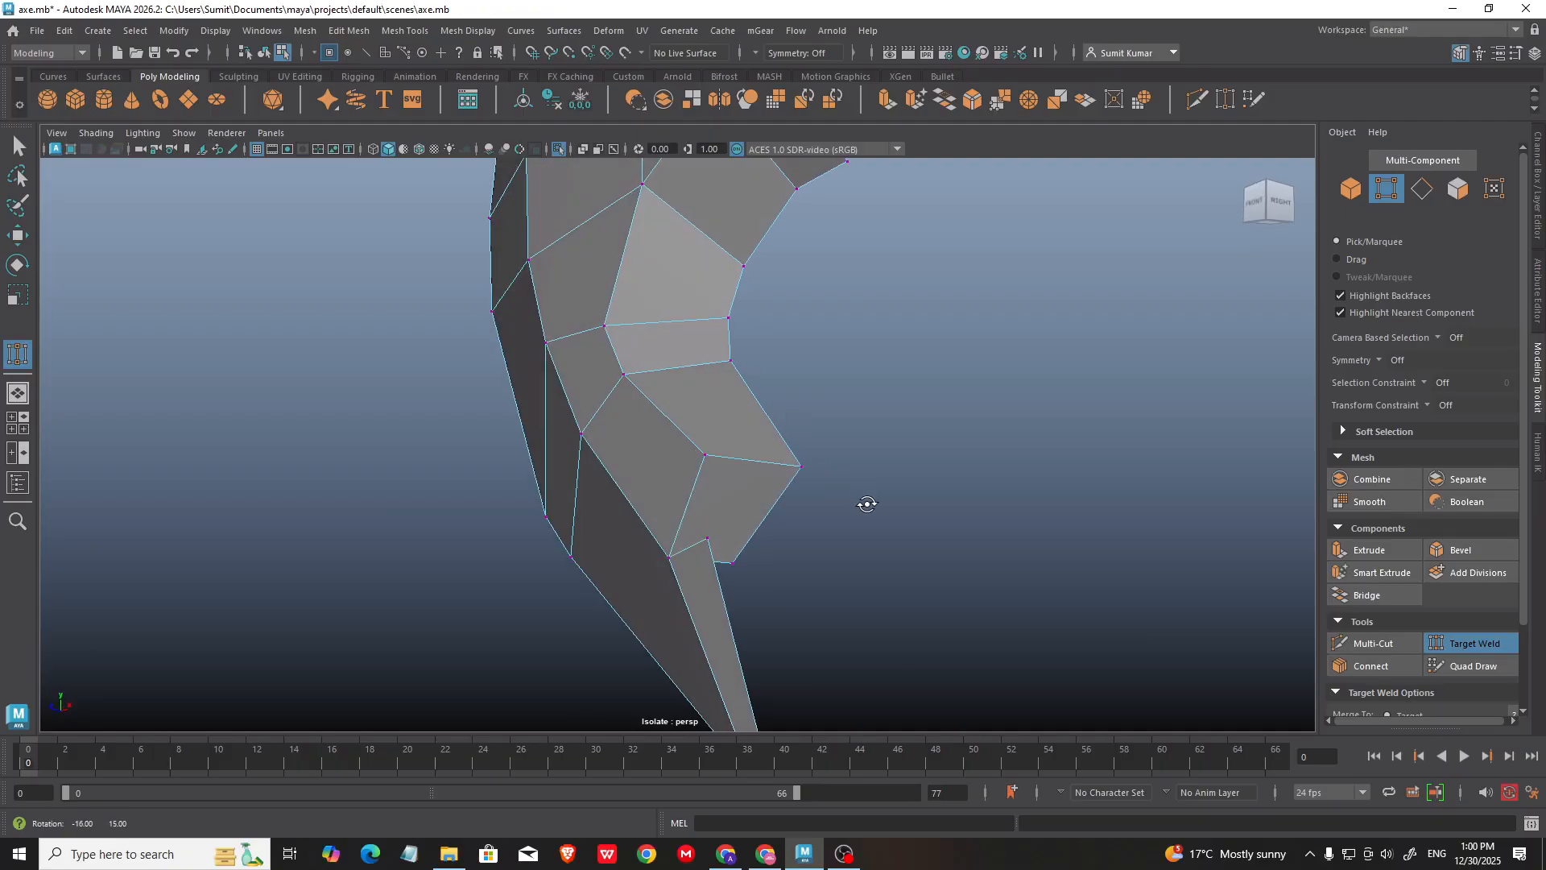
alt+drag(867, 504, 842, 541)
key(w)
click(719, 583)
alt+drag(762, 605, 636, 508)
click(777, 459)
mouse_move(777, 459)
alt+mouse_down()
mouse_move(838, 480)
mouse_move(797, 439)
mouse_move(795, 456)
alt+mouse_up()
key(ctrl+z)
Step: Return to object mode and examine the notch face against the front reference and in perspective
right_drag(653, 307, 713, 284)
click(842, 359)
alt+drag(842, 359, 914, 412)
click(725, 459)
alt+drag(784, 569, 725, 555)
key(space)
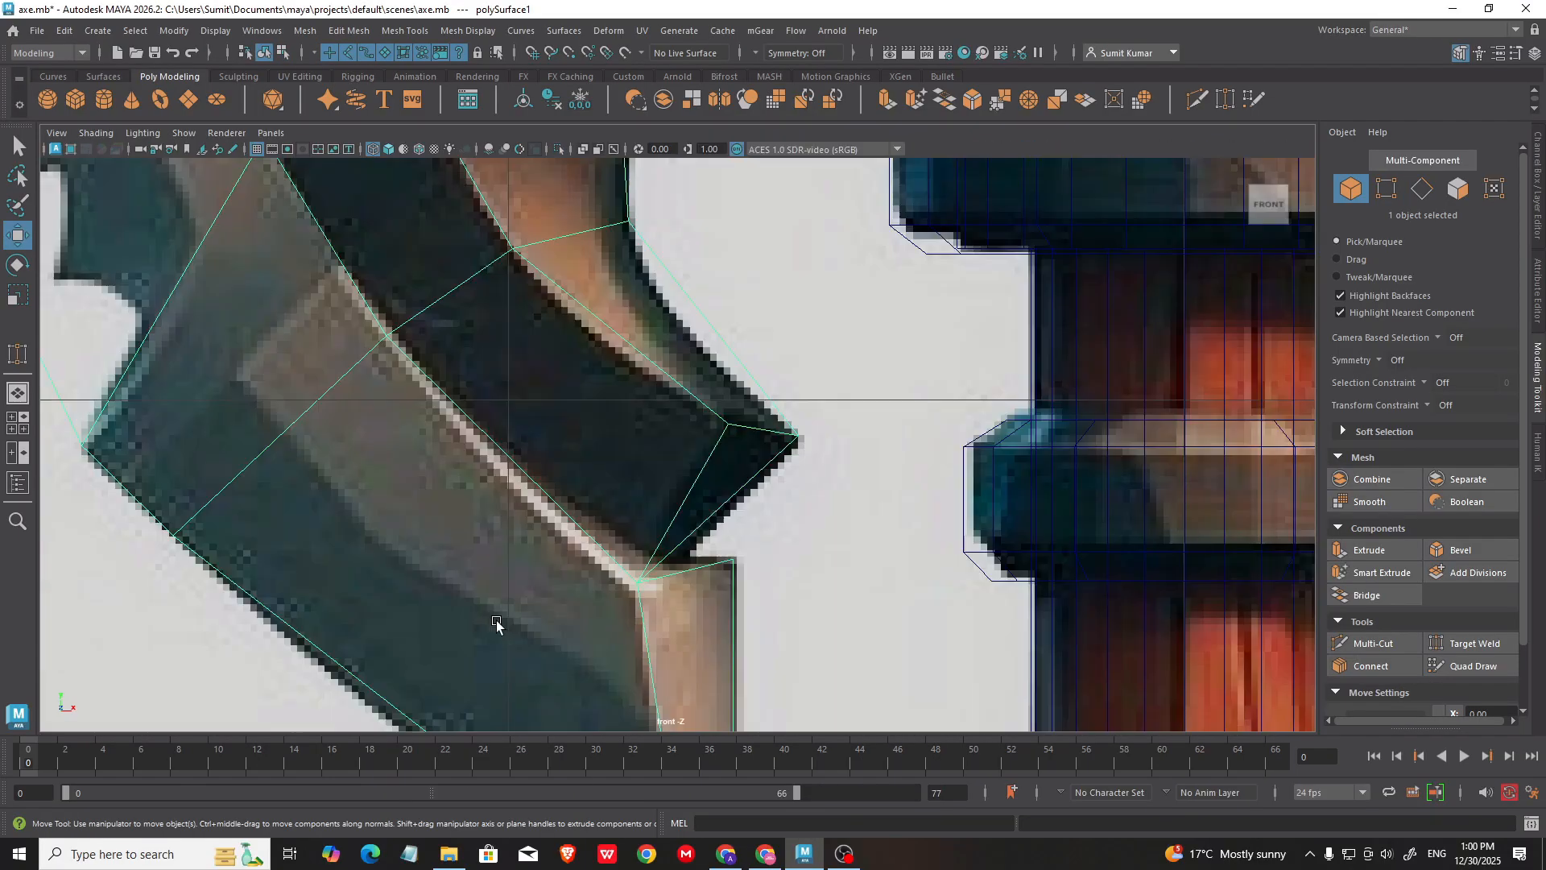
scroll(497, 625, down, 8)
scroll(654, 458, up, 3)
scroll(654, 458, up, 4)
alt+middle_drag(707, 376, 662, 404)
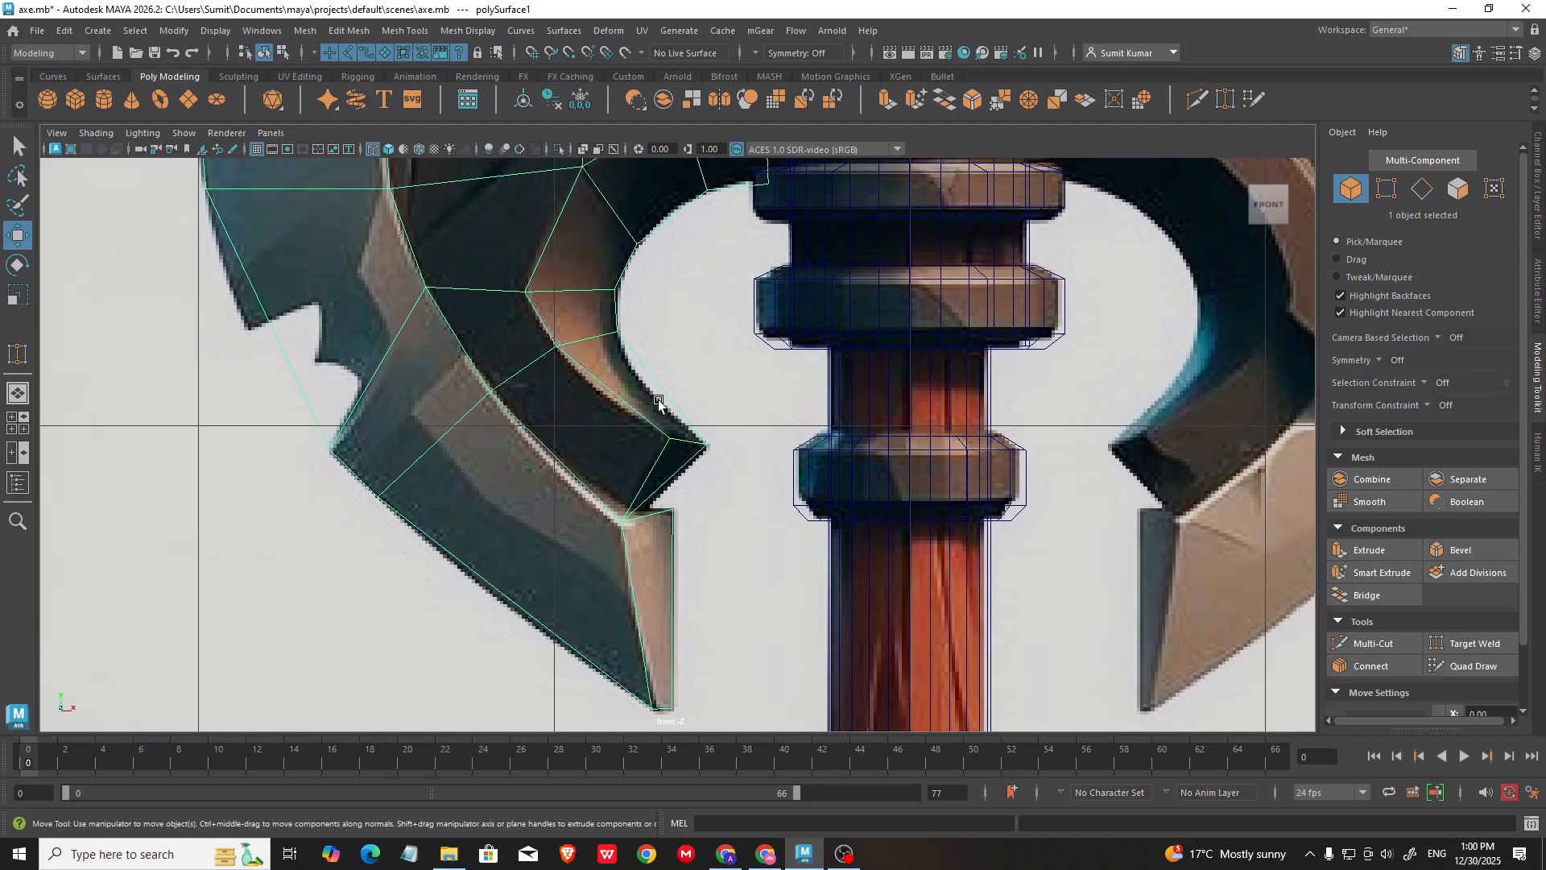
scroll(663, 403, up, 1)
key(space)
drag(921, 274, 920, 234)
alt+drag(918, 320, 807, 340)
alt+drag(756, 494, 838, 477)
Step: Line up the notch face's loose lower vertex with the upper rear corner of the horn tip and merge the two vertices
right_drag(830, 483, 749, 494)
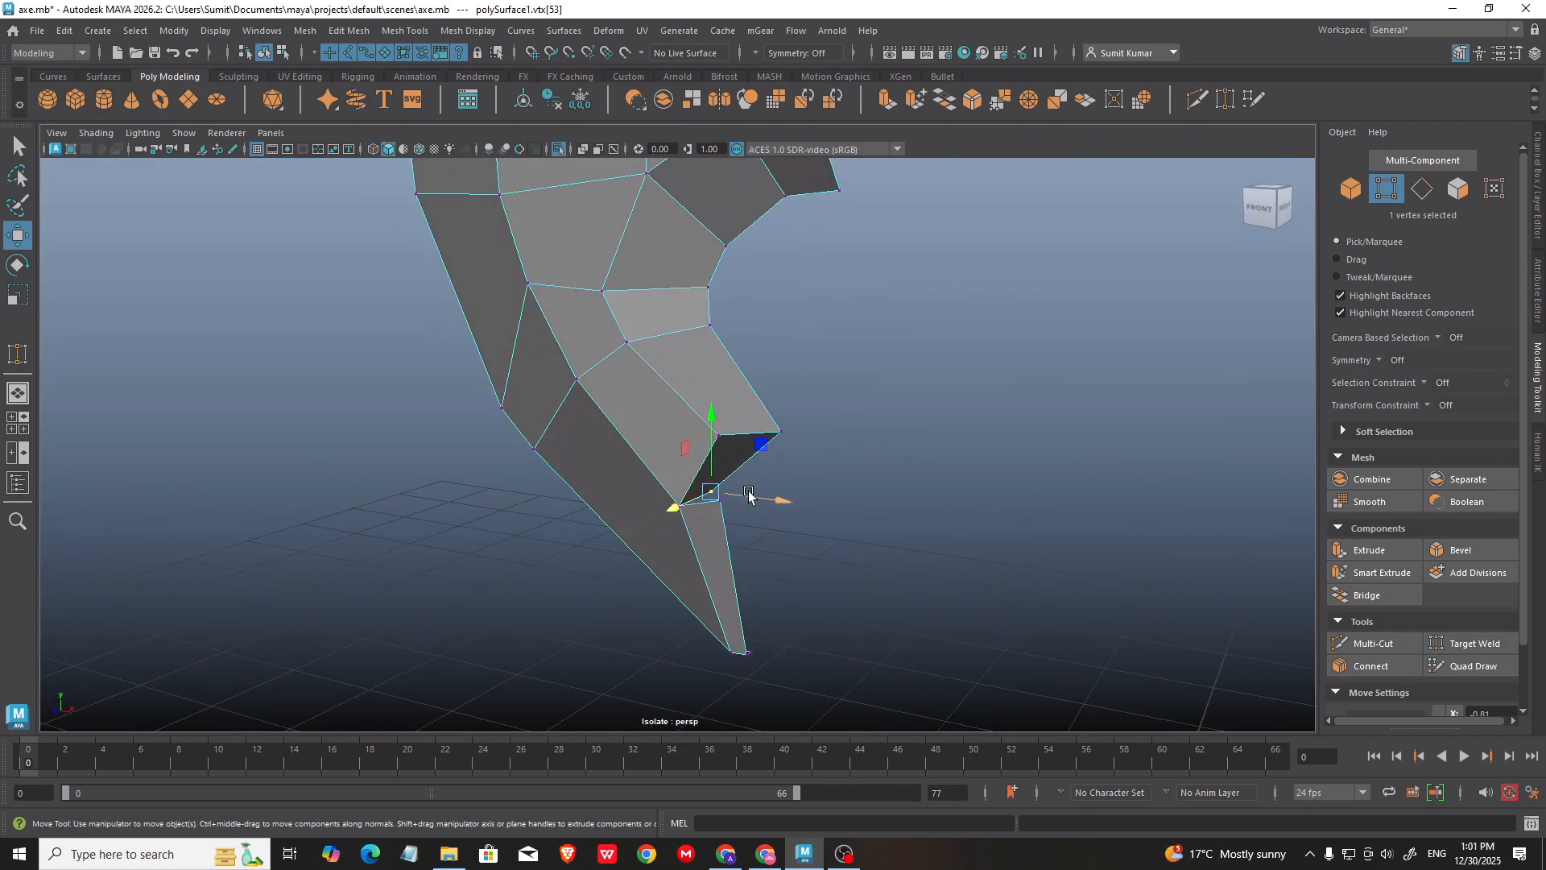
alt+drag(878, 501, 789, 514)
alt+drag(663, 550, 821, 519)
key(space)
key(space)
key(space)
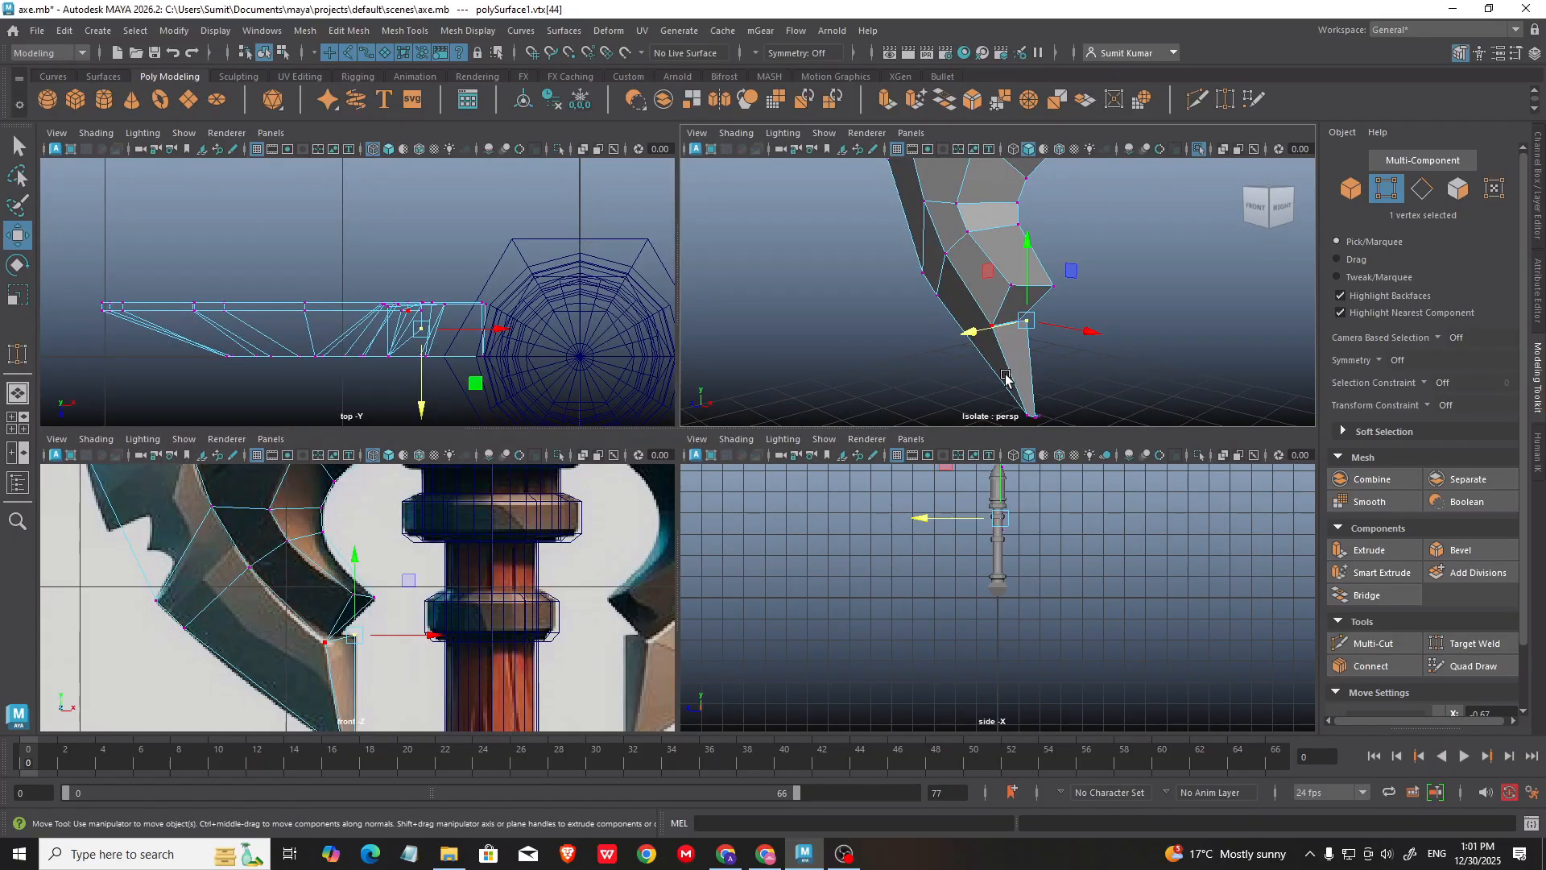
key(space)
alt+drag(1005, 378, 699, 524)
alt+drag(700, 523, 860, 518)
click(854, 517)
drag(739, 505, 716, 528)
shift+right_drag(921, 411, 922, 282)
alt+drag(927, 392, 918, 403)
alt+middle_drag(881, 556, 870, 456)
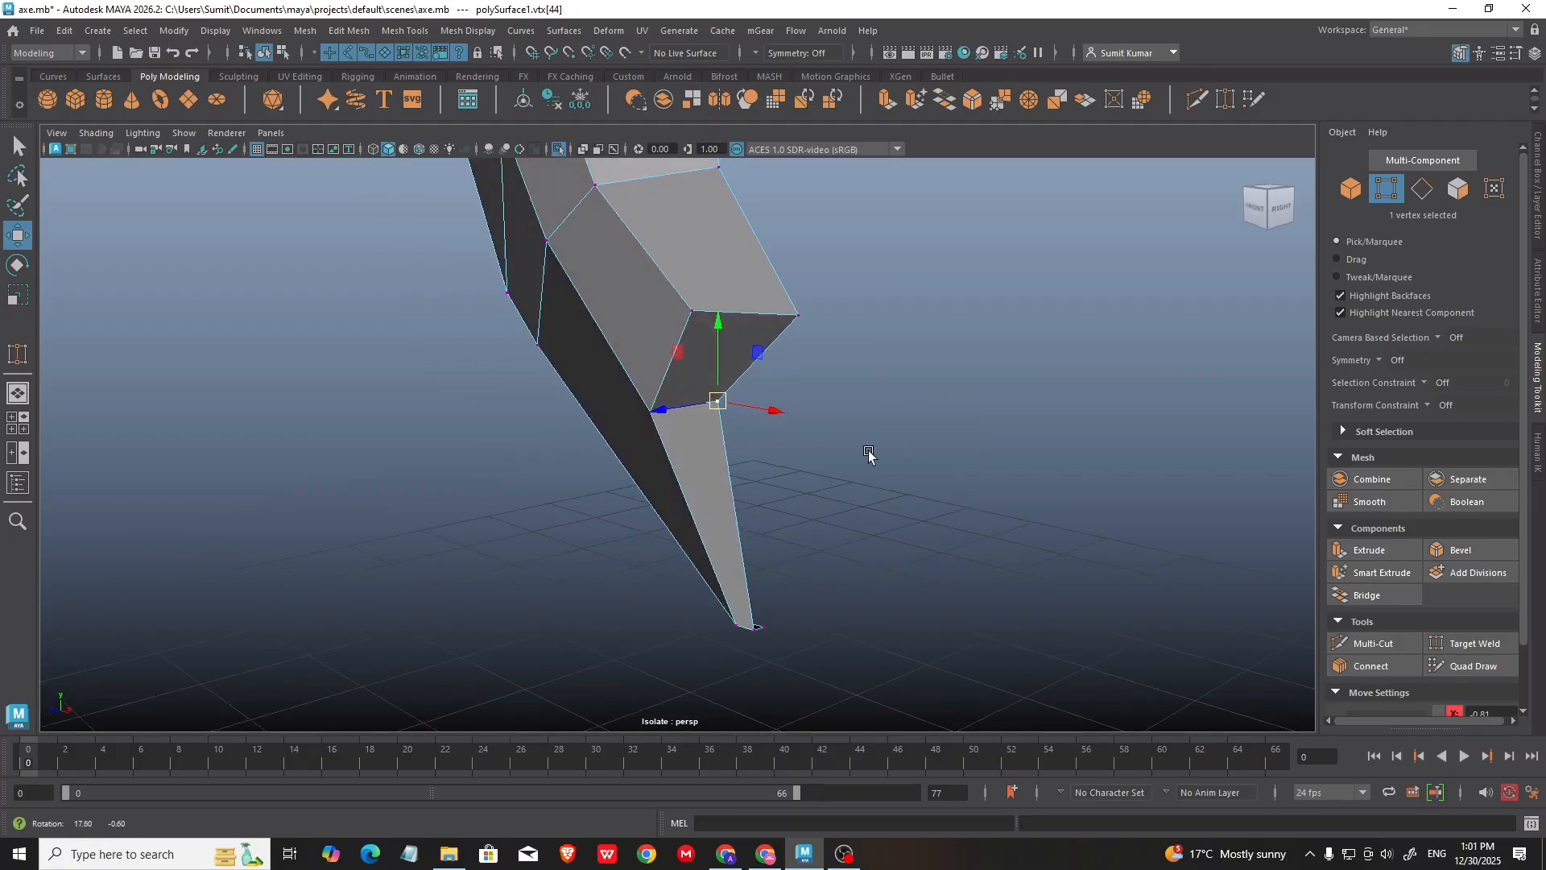
Step: Select the overlapping vertices at the rear of the horn tip and merge them
alt+drag(870, 455, 809, 434)
alt+middle_drag(815, 531, 825, 466)
alt+drag(909, 518, 806, 477)
click(876, 485)
alt+drag(841, 442, 823, 451)
click(782, 414)
drag(771, 395, 835, 435)
shift+right_drag(885, 367, 866, 207)
alt+drag(867, 211, 911, 400)
click(910, 403)
Step: Move the horn's rear tip vertex toward the handle onto the lower corner of the reference tip
click(823, 566)
key(space)
key(space)
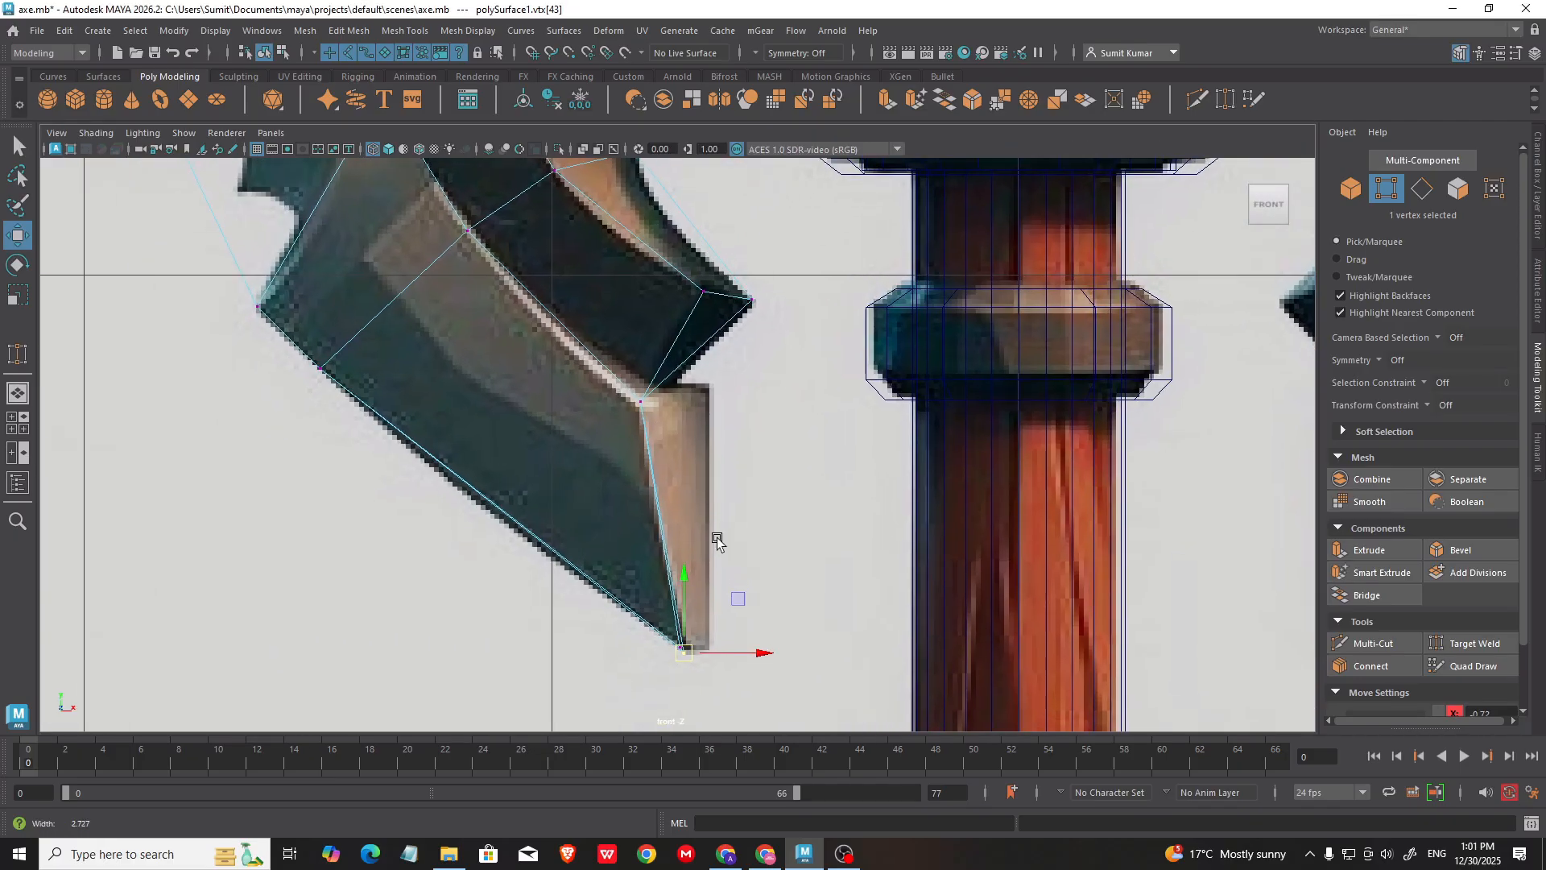
drag(704, 651, 709, 665)
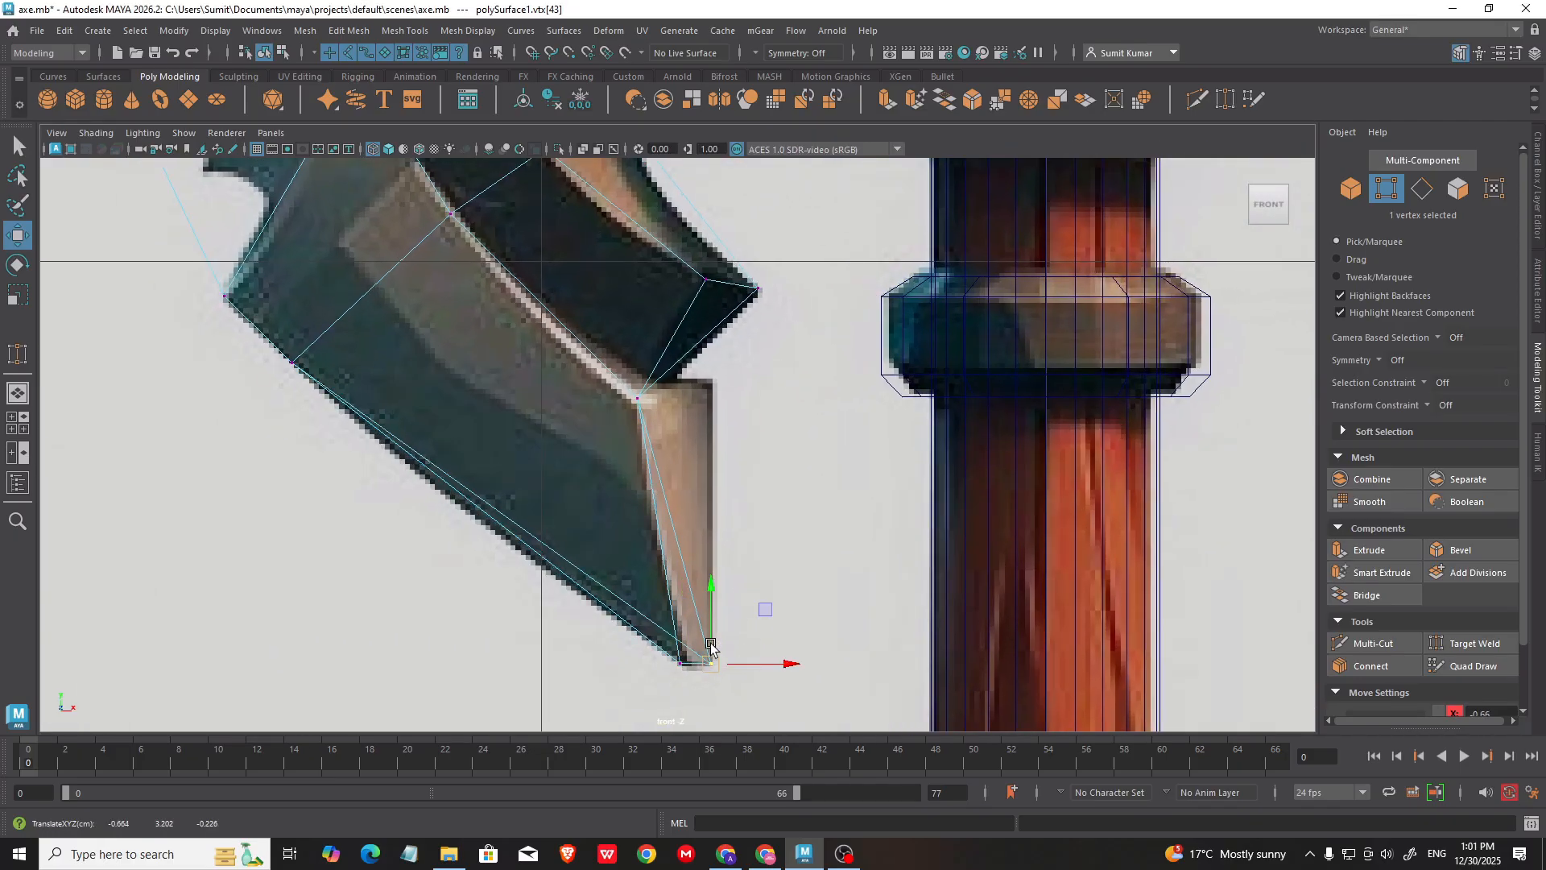
Step: Move the merged notch vertex toward the handle onto the upper corner of the reference's tan tip facet
key(space)
key(space)
alt+middle_drag(977, 338, 956, 476)
drag(732, 324, 784, 393)
key(space)
key(space)
scroll(755, 415, up, 1)
alt+middle_drag(755, 415, 789, 442)
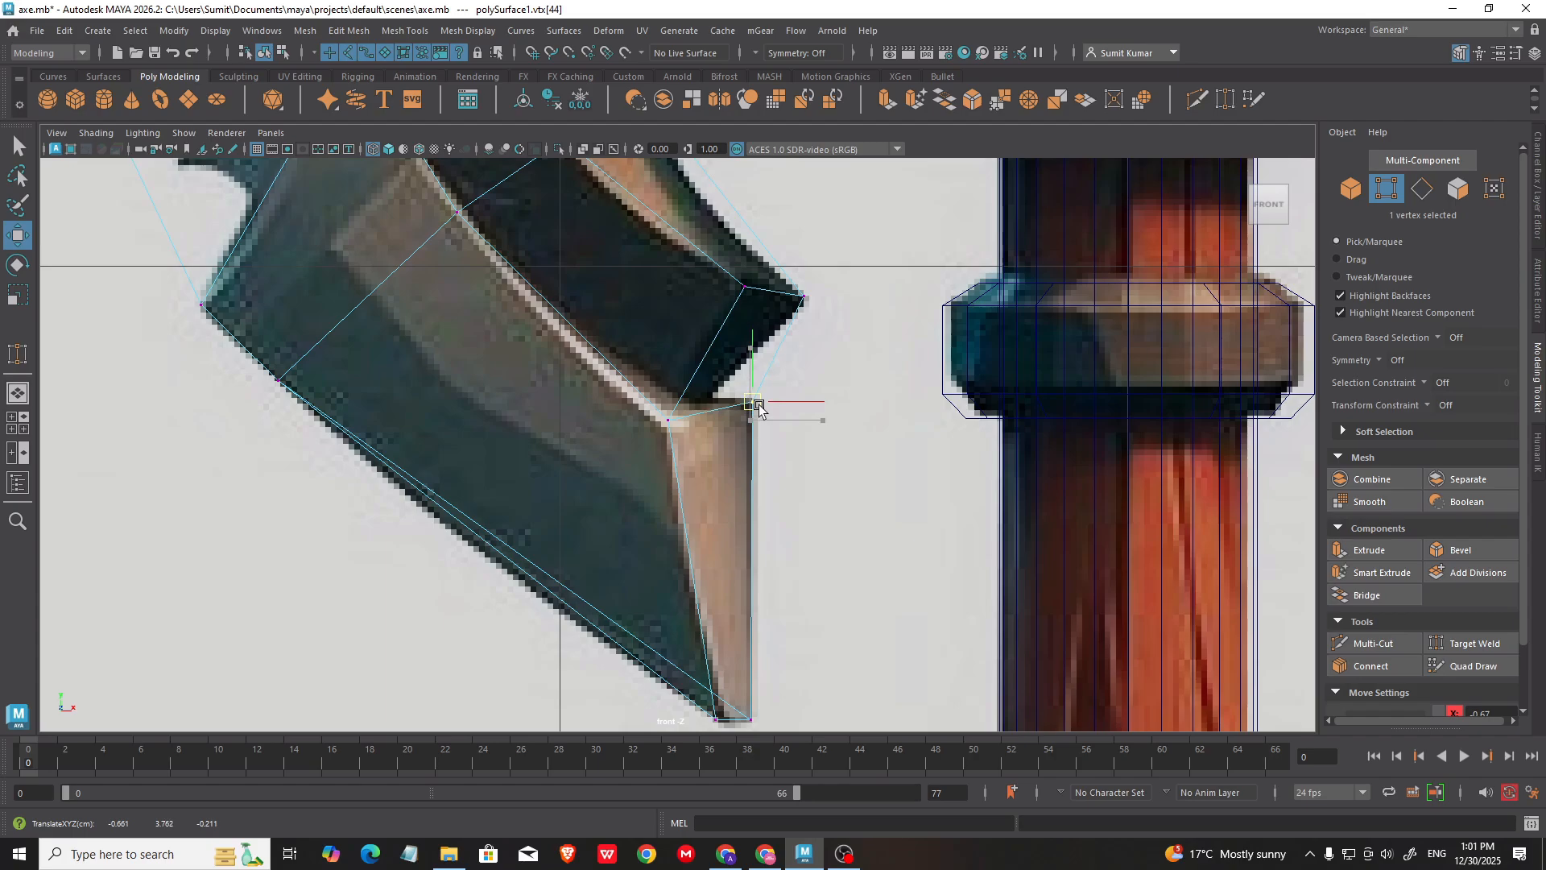
Step: Shift the merged notch vertex back toward the blade so that it sits in the reference's notch corner
key(space)
key(space)
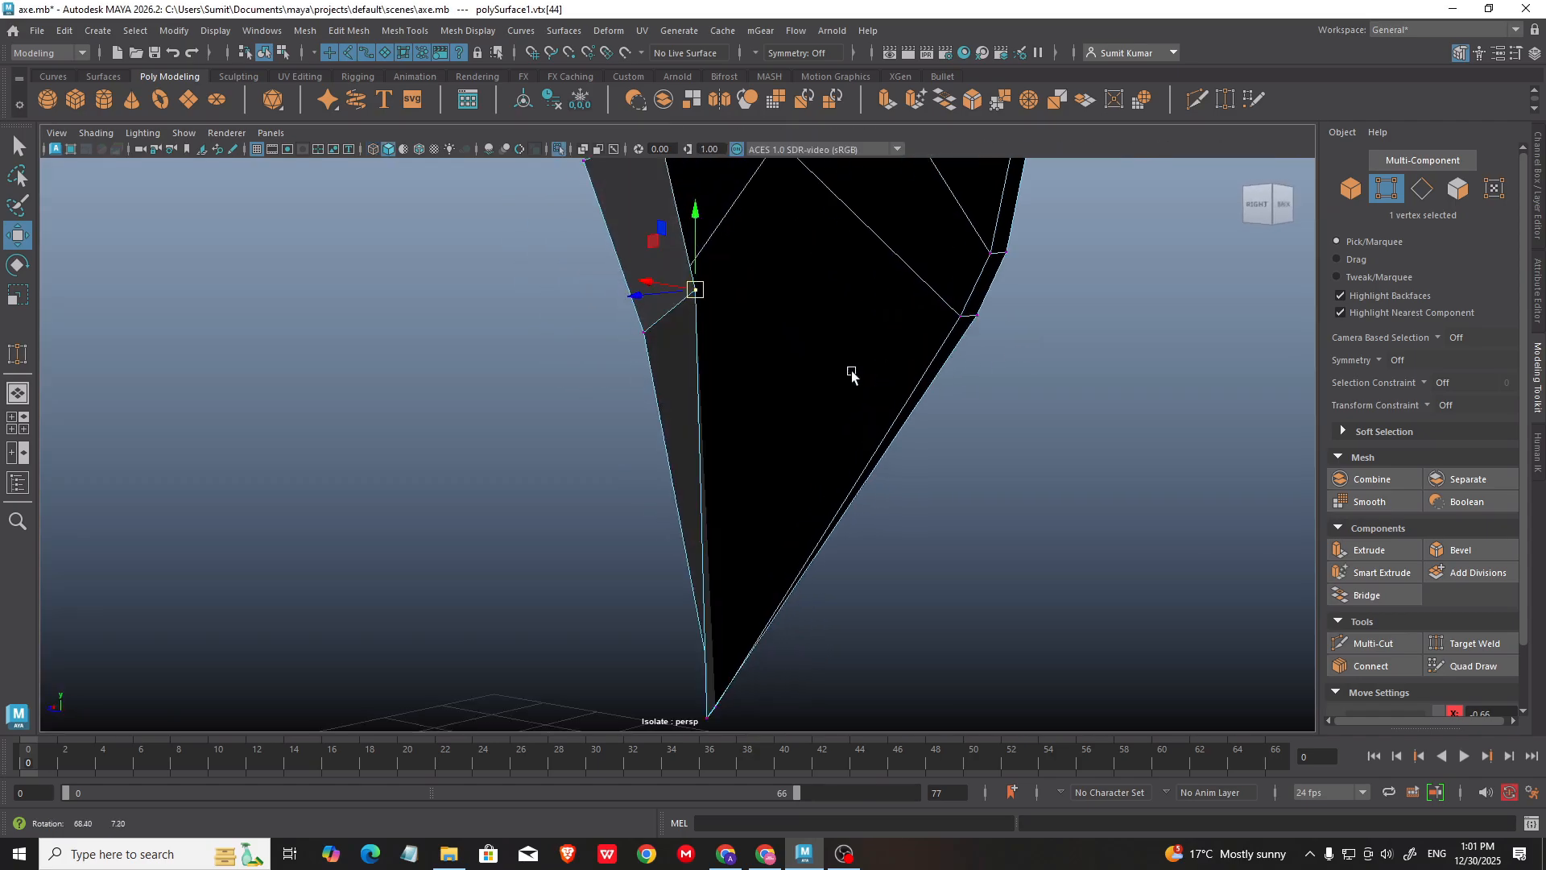
alt+drag(849, 373, 832, 413)
key(space)
key(space)
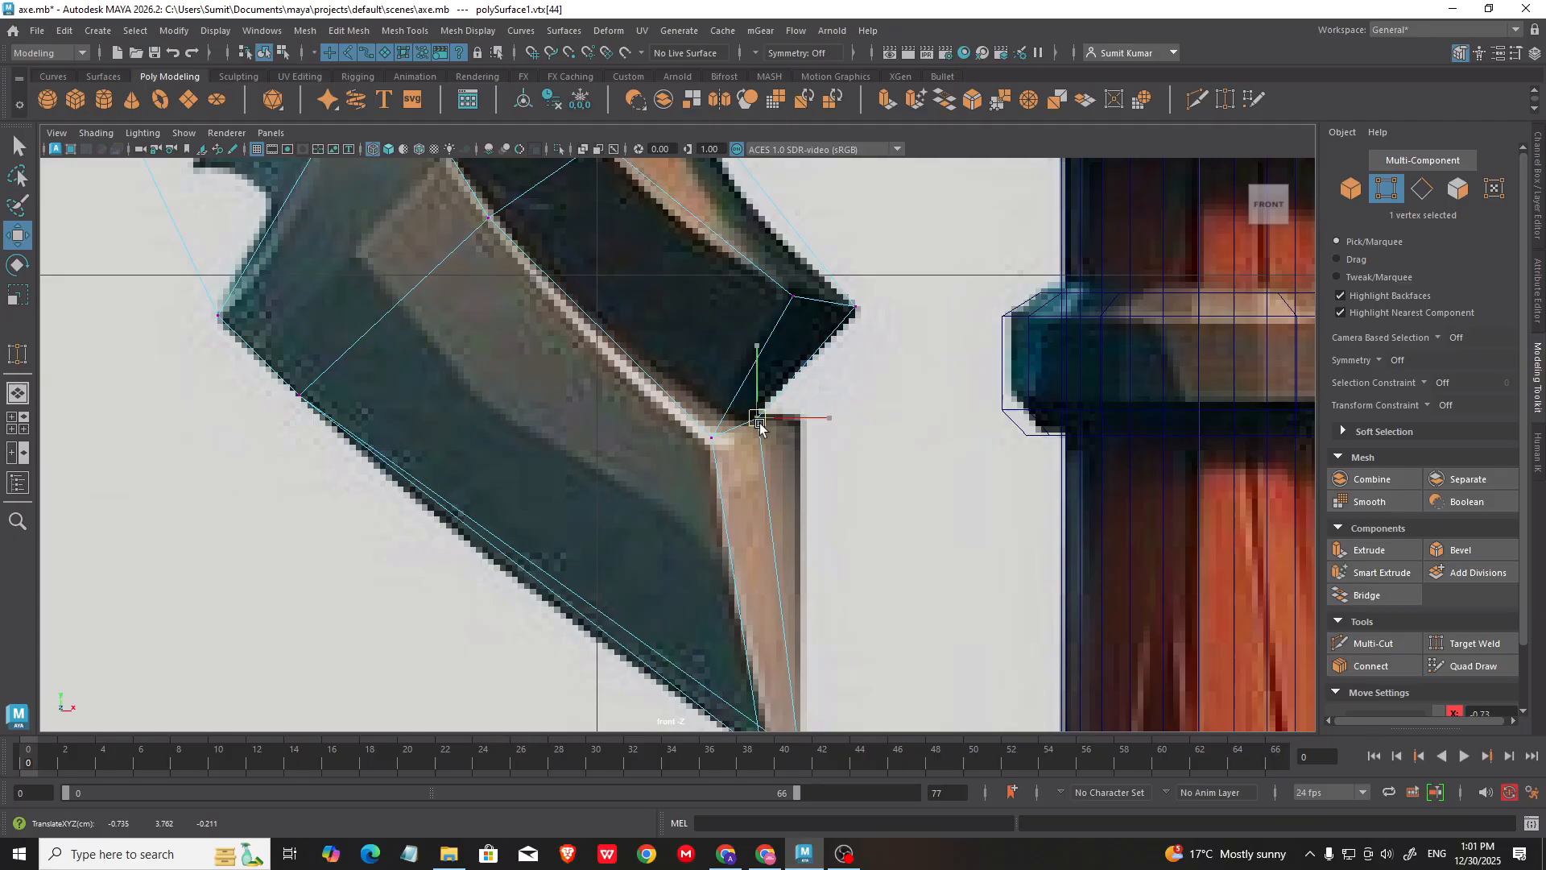
alt+middle_drag(786, 471, 776, 398)
scroll(776, 398, up, 1)
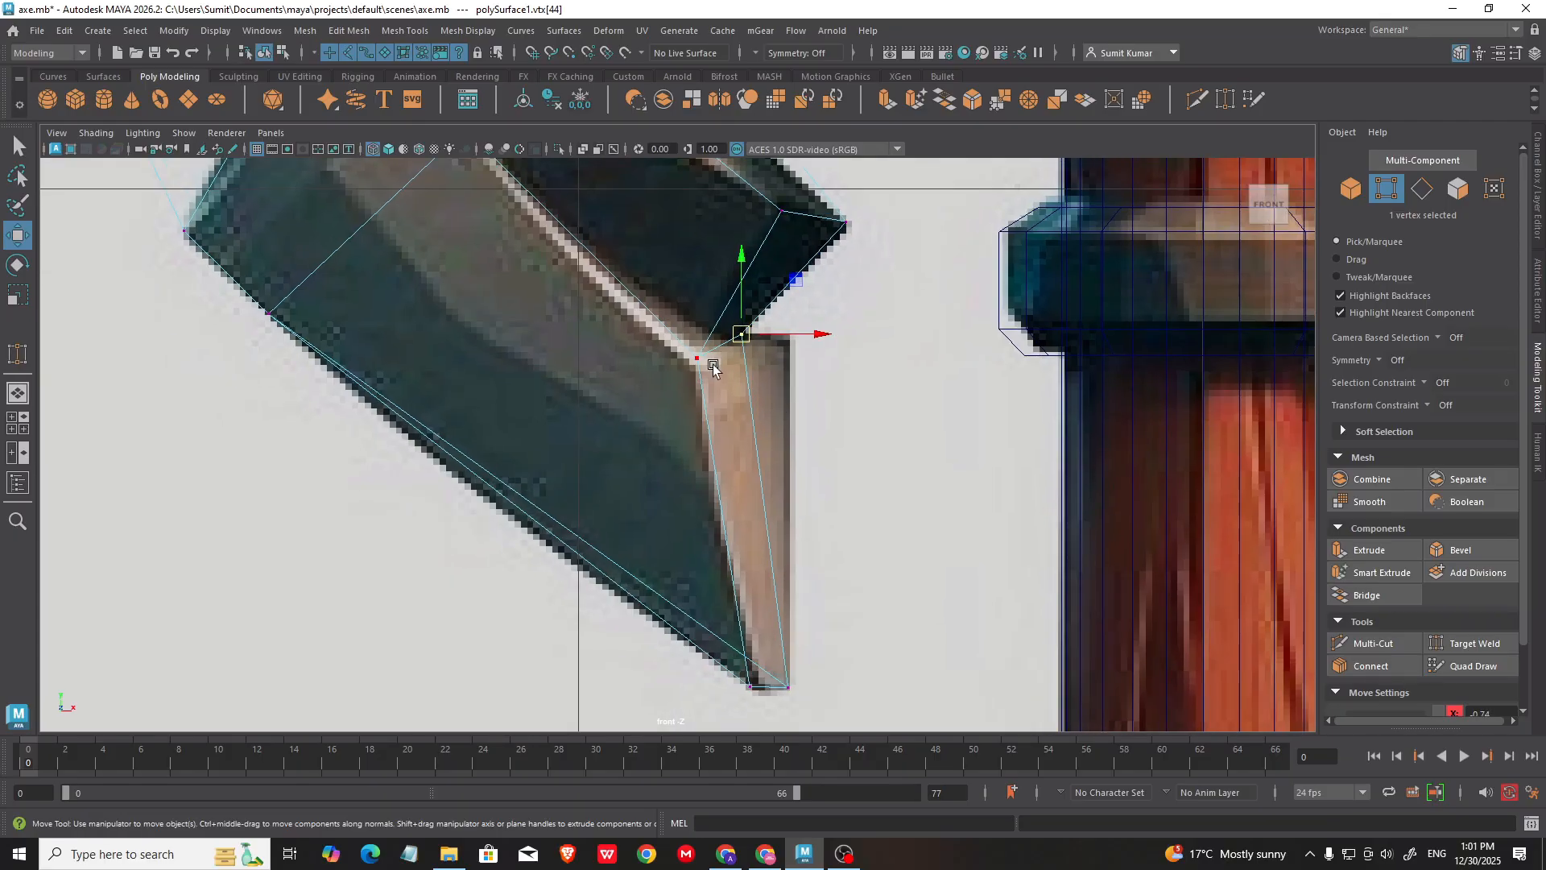
Step: Check the reshaped horn tip from the front and rear, return to object mode and save the scene
alt+middle_drag(821, 543, 834, 408)
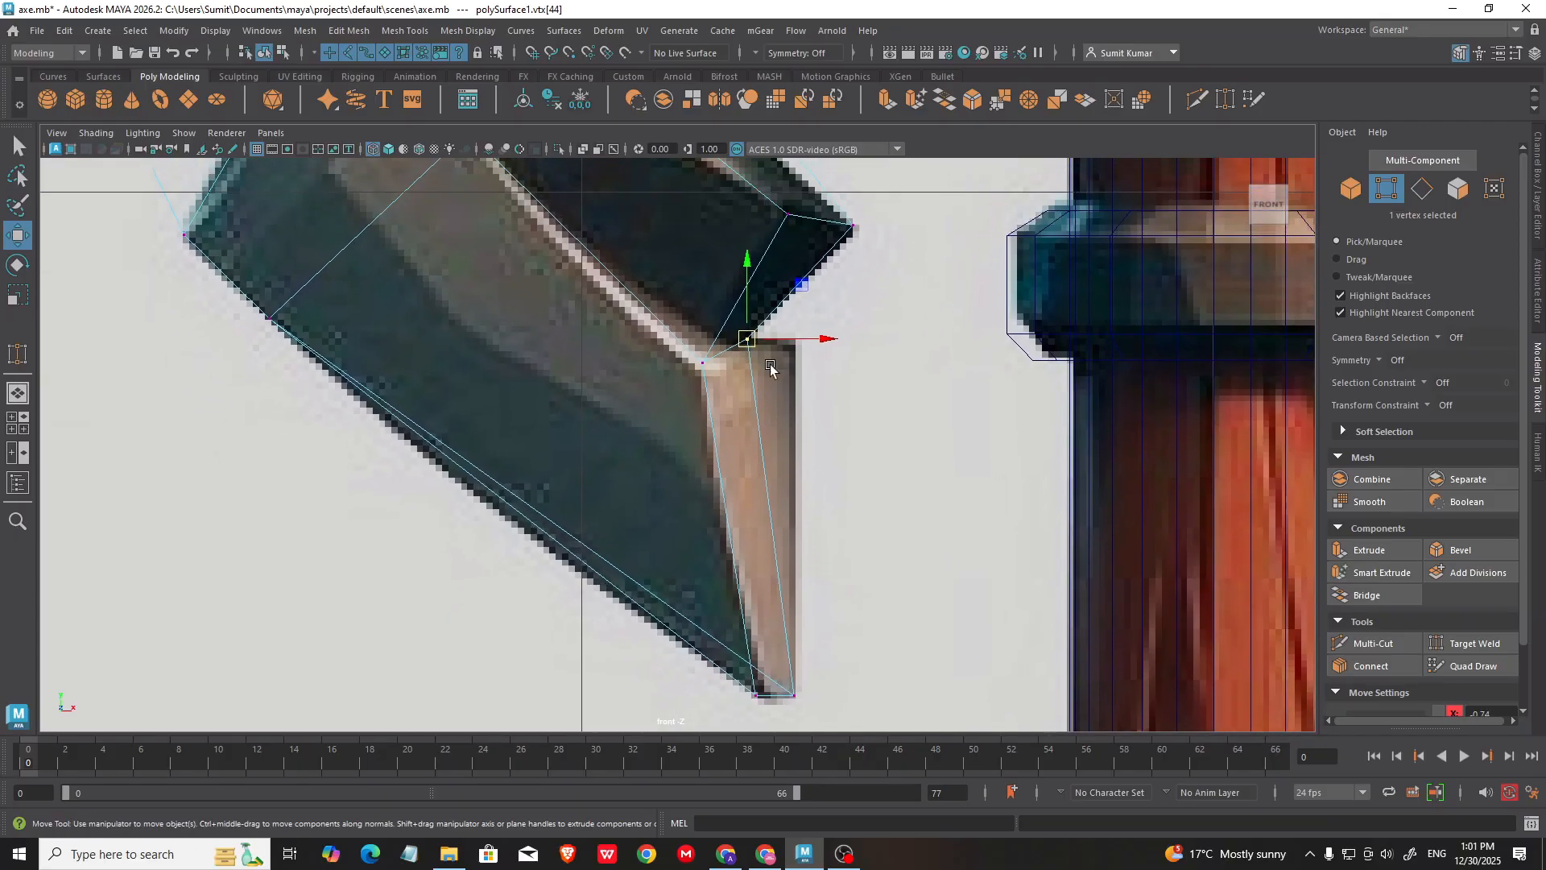
key(space)
key(space)
alt+drag(948, 287, 752, 255)
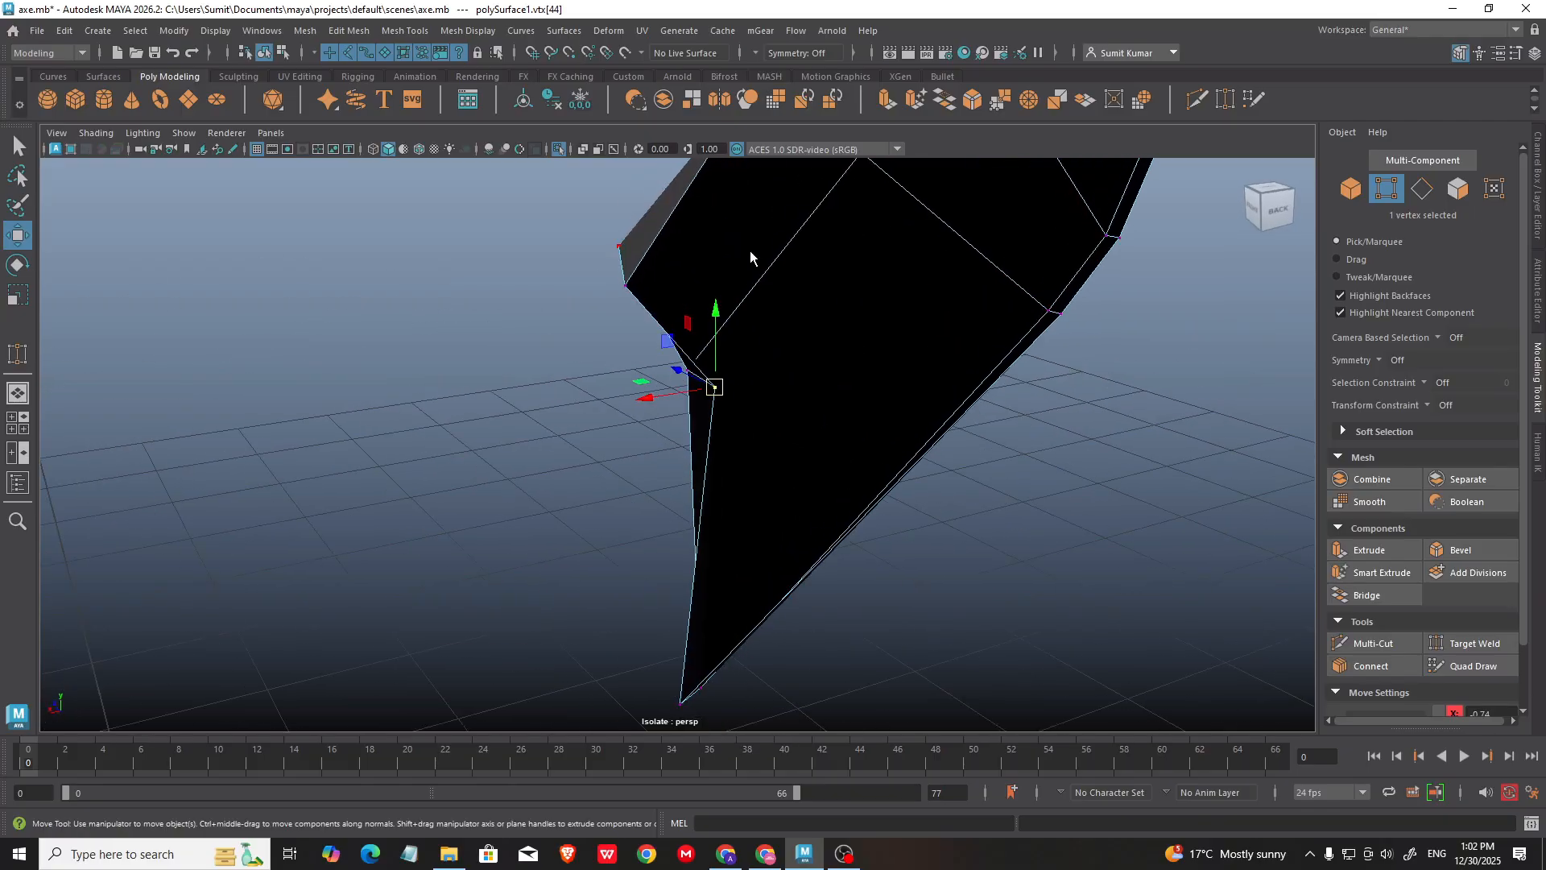
right_drag(752, 256, 801, 211)
scroll(600, 367, down, 4)
alt+drag(600, 366, 690, 442)
key(ctrl+s)
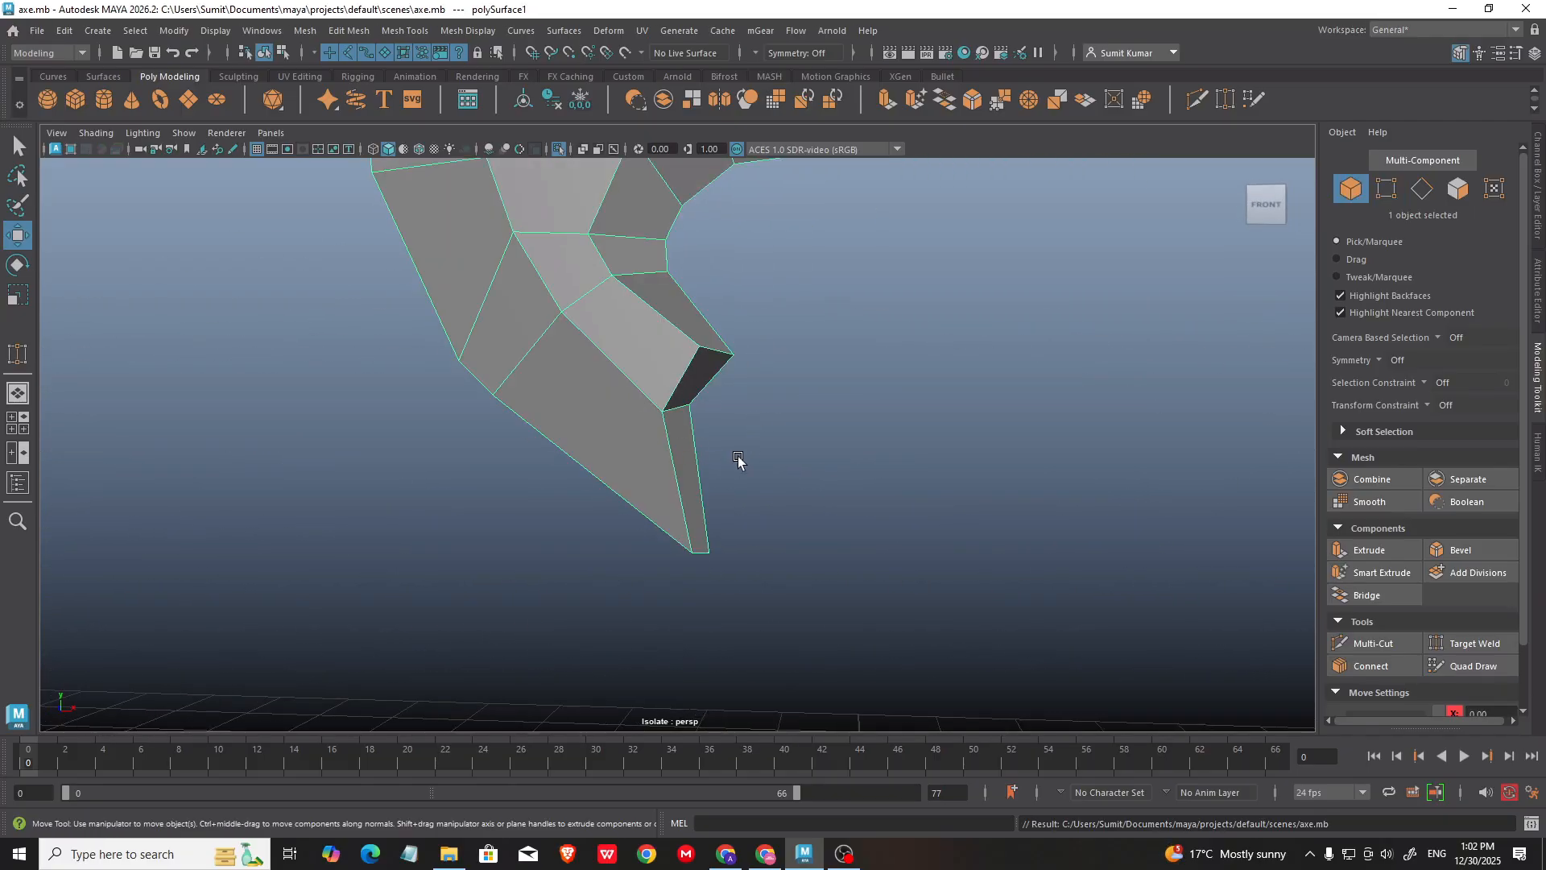
Step: Extrude the horn tip's narrow inner face toward the handle and align its two upper vertices with the reference facet
click(673, 442)
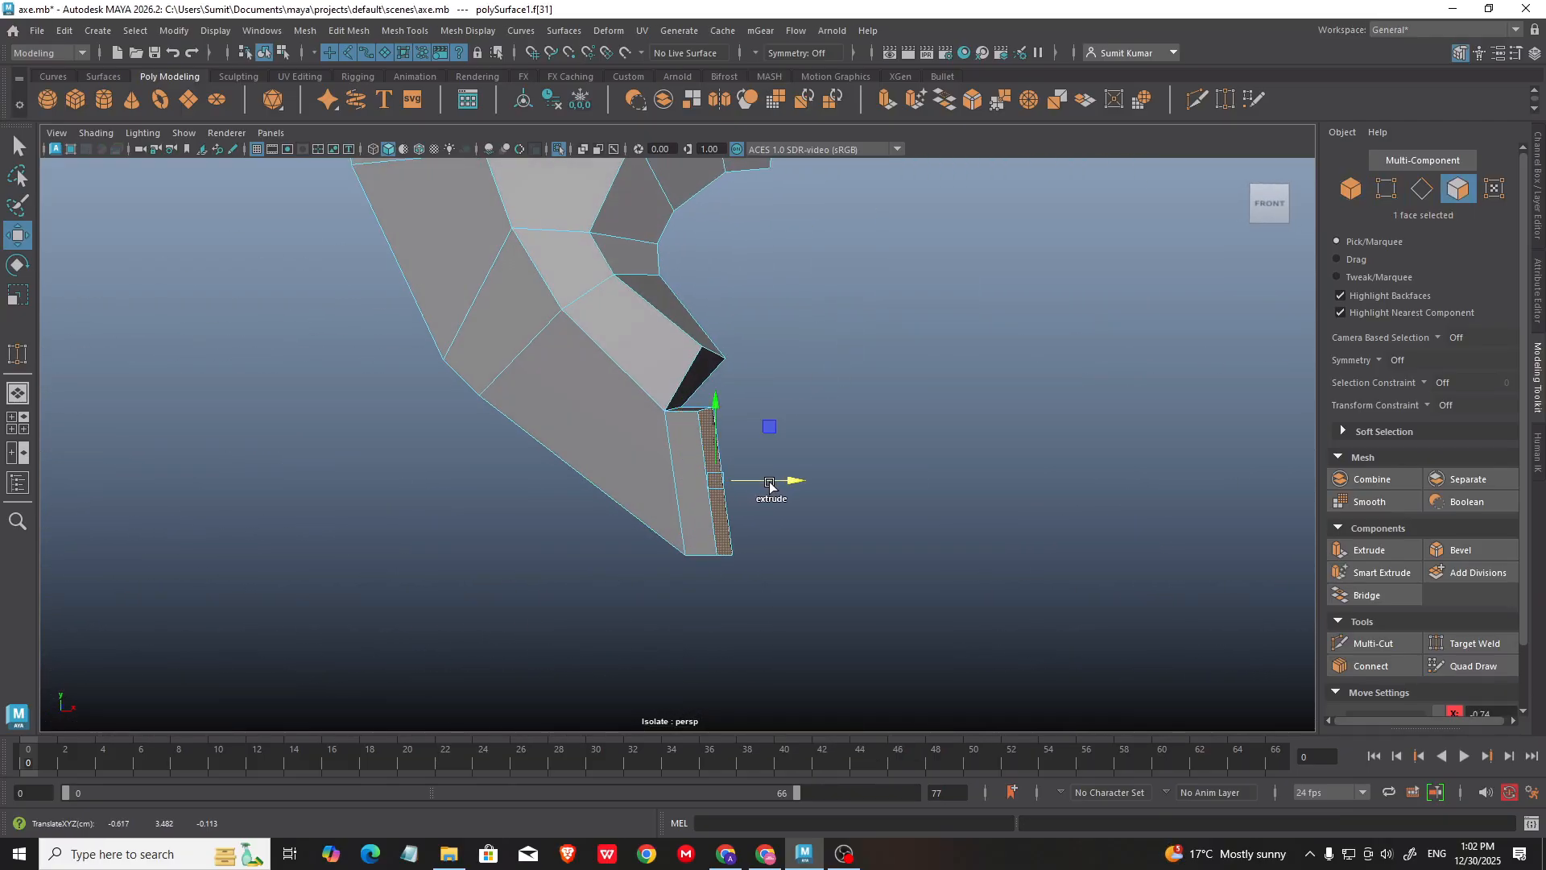
mouse_move(795, 291)
alt+mouse_down()
mouse_move(880, 283)
mouse_move(793, 290)
alt+mouse_up()
right_drag(773, 322, 702, 326)
drag(693, 401, 745, 431)
key(space)
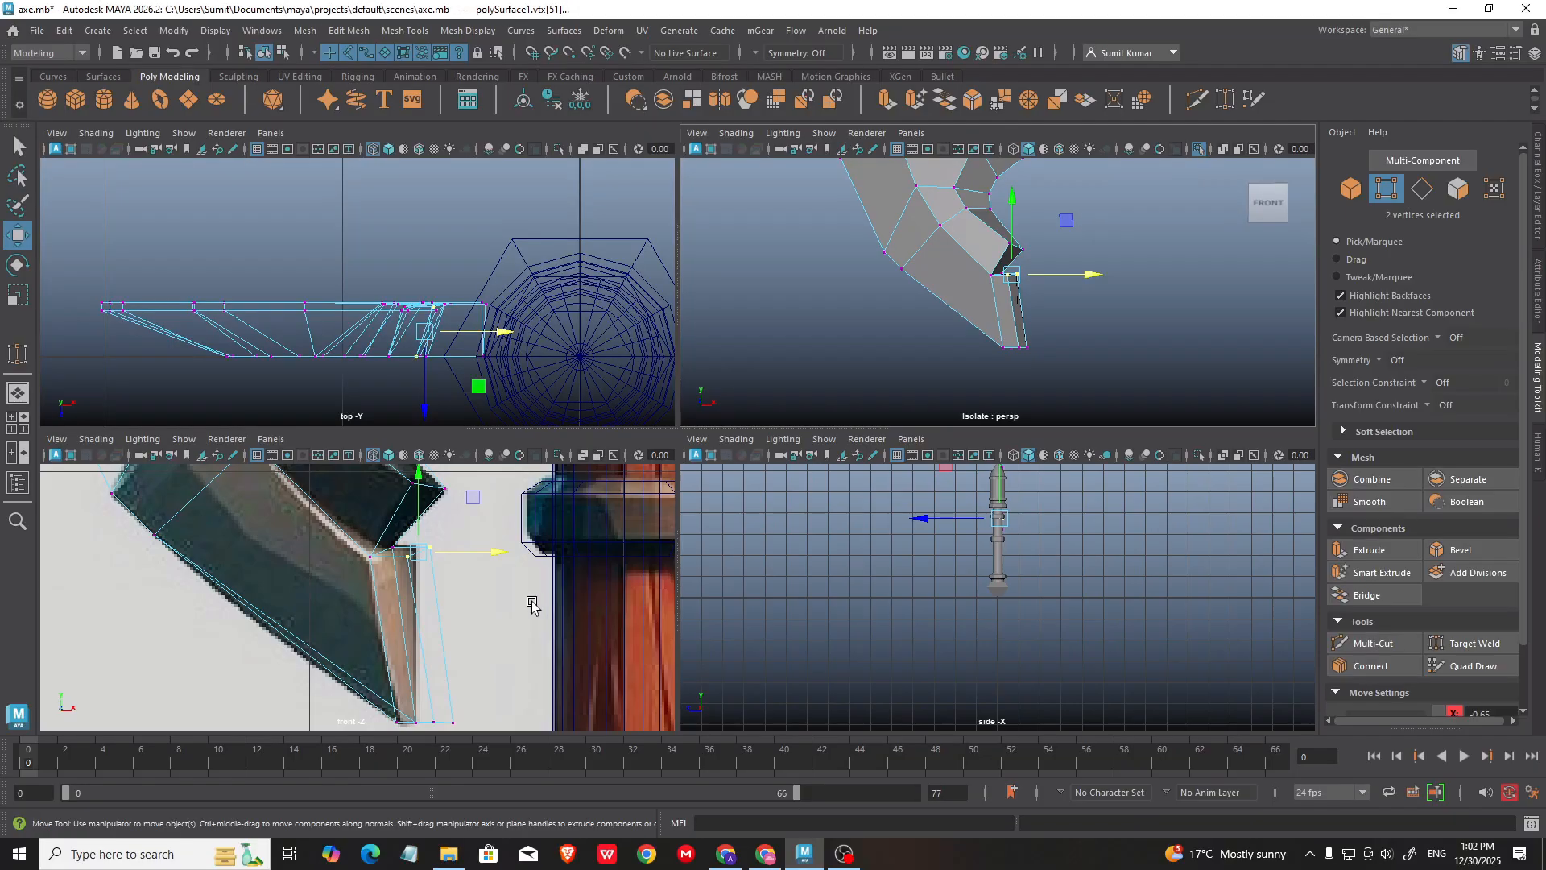
key(space)
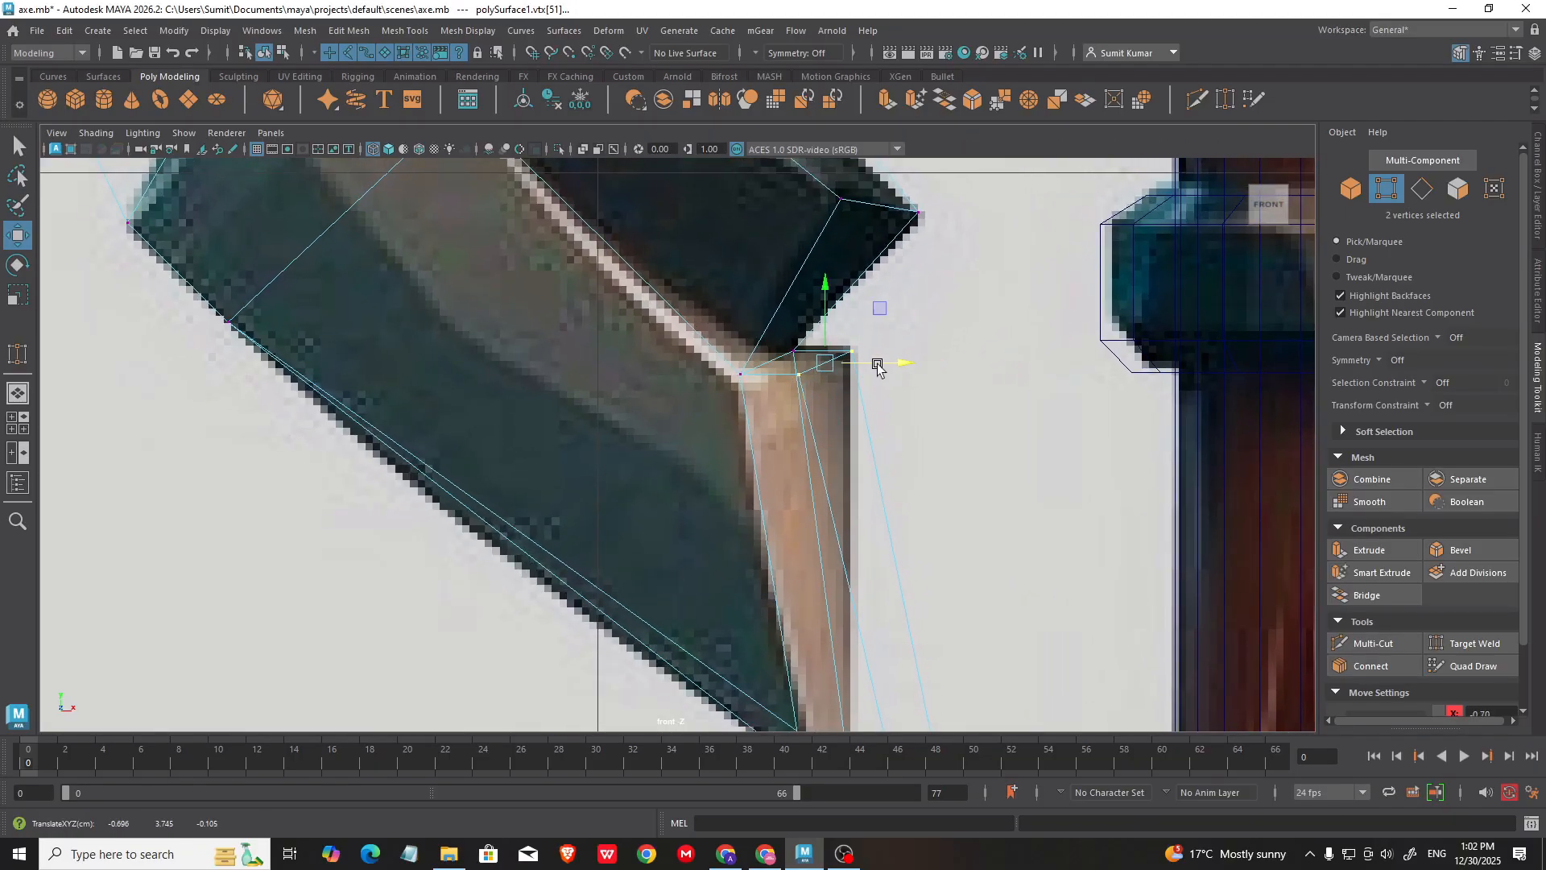
alt+middle_drag(878, 364, 861, 260)
Step: Move the extruded face's two lower vertices toward the blade to match the reference's horn tip
alt+middle_drag(943, 544, 906, 408)
drag(826, 496, 903, 555)
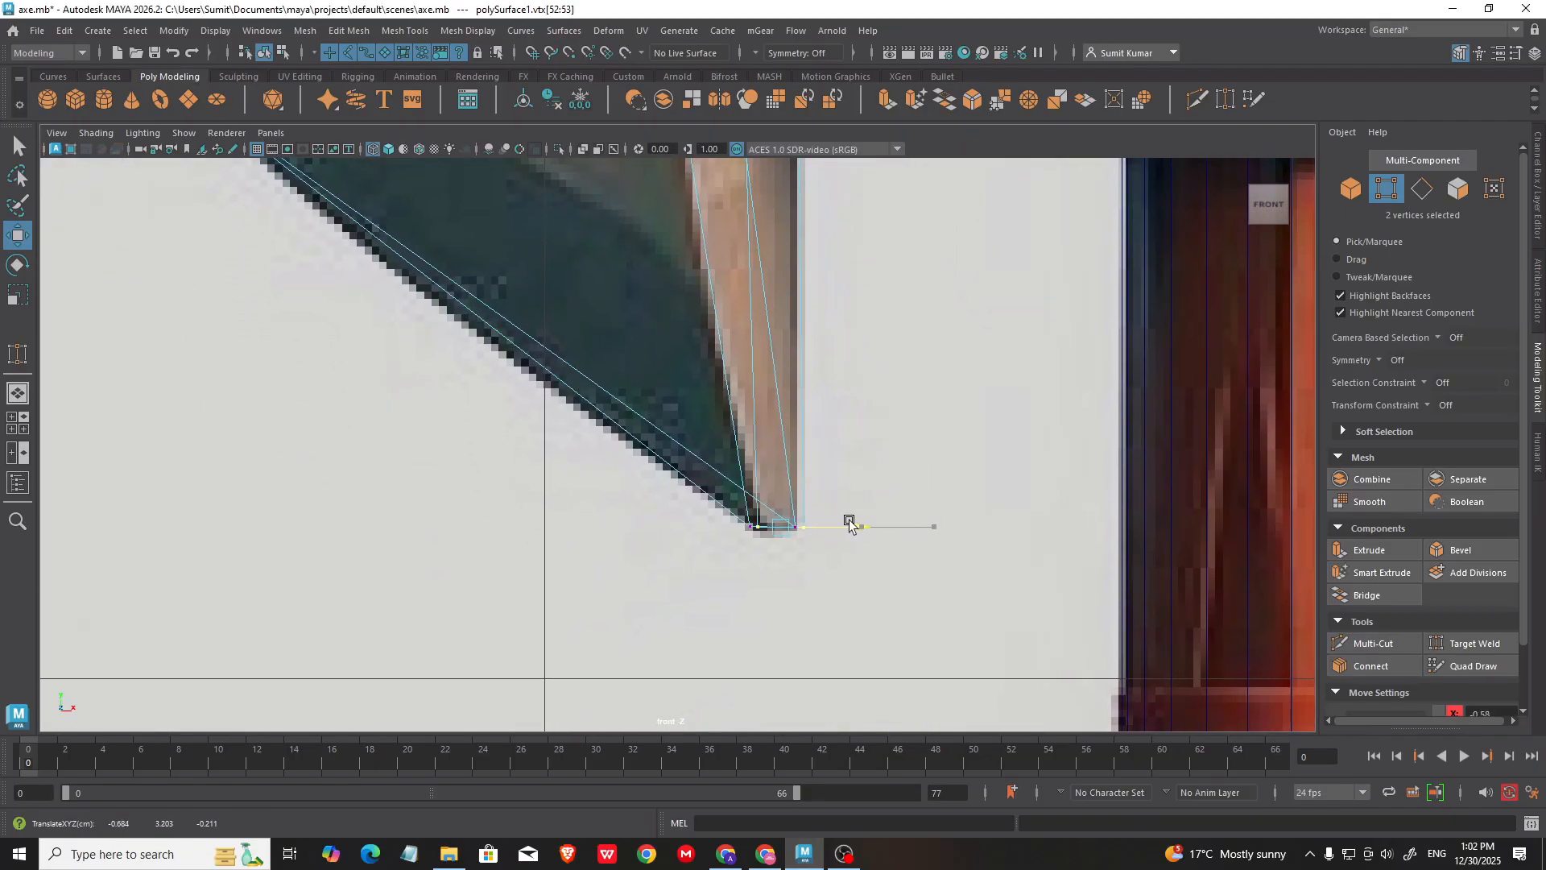
scroll(902, 435, down, 3)
alt+middle_drag(910, 395, 919, 491)
scroll(906, 480, down, 1)
key(space)
key(space)
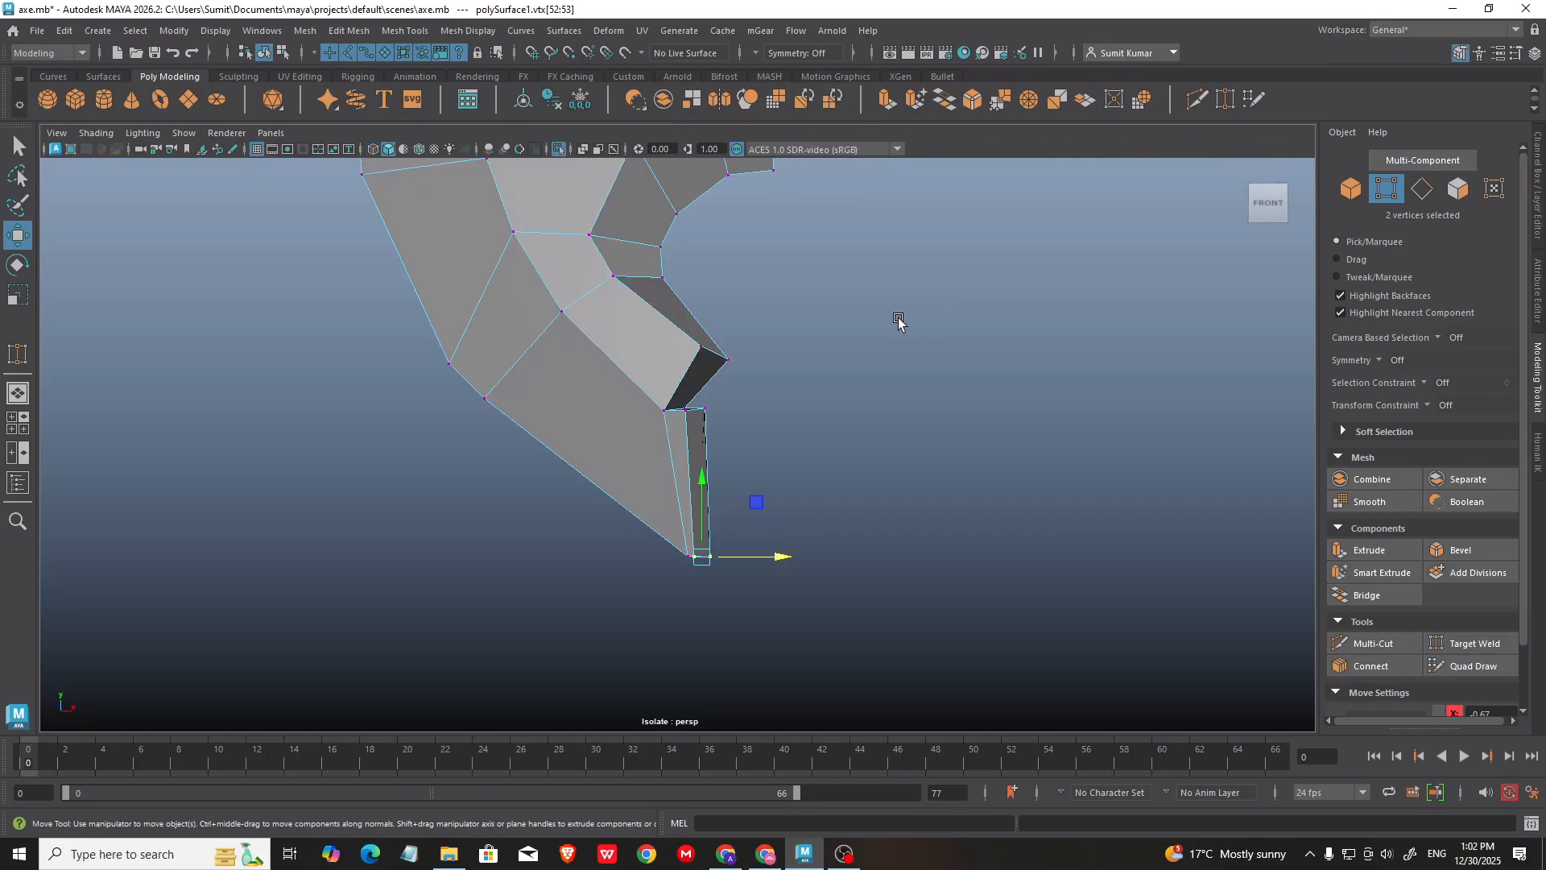
Step: Move the horn tip's bottom edge onto the reference's lowest point and shift its outer vertex toward the blade to match the outline
alt+drag(897, 321, 814, 483)
click(833, 442)
key(space)
key(space)
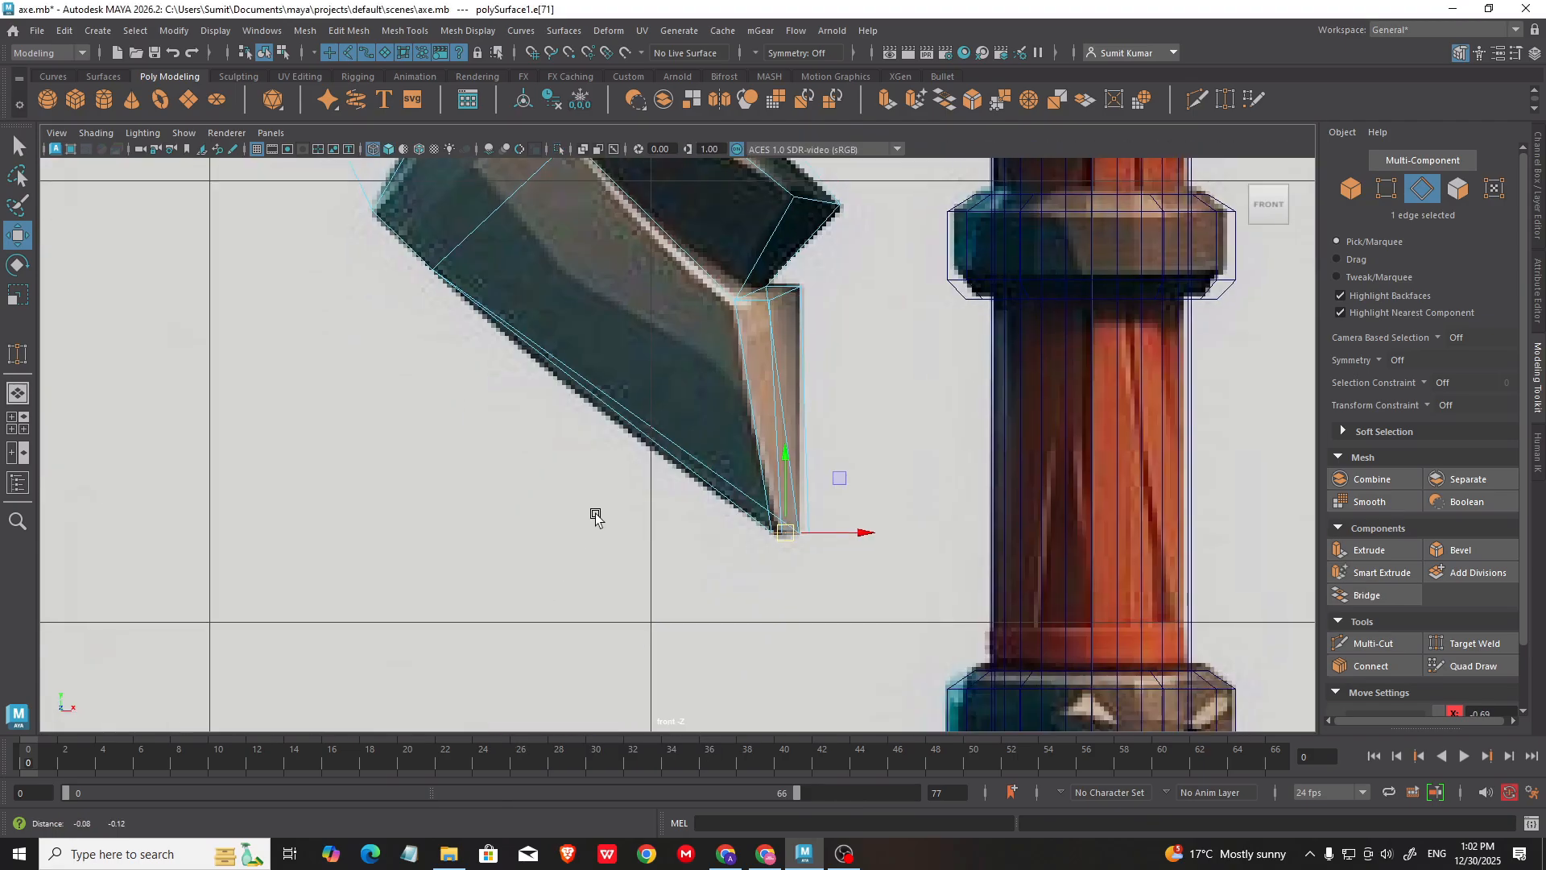
scroll(724, 515, up, 2)
alt+middle_drag(815, 506, 833, 556)
drag(833, 604, 783, 583)
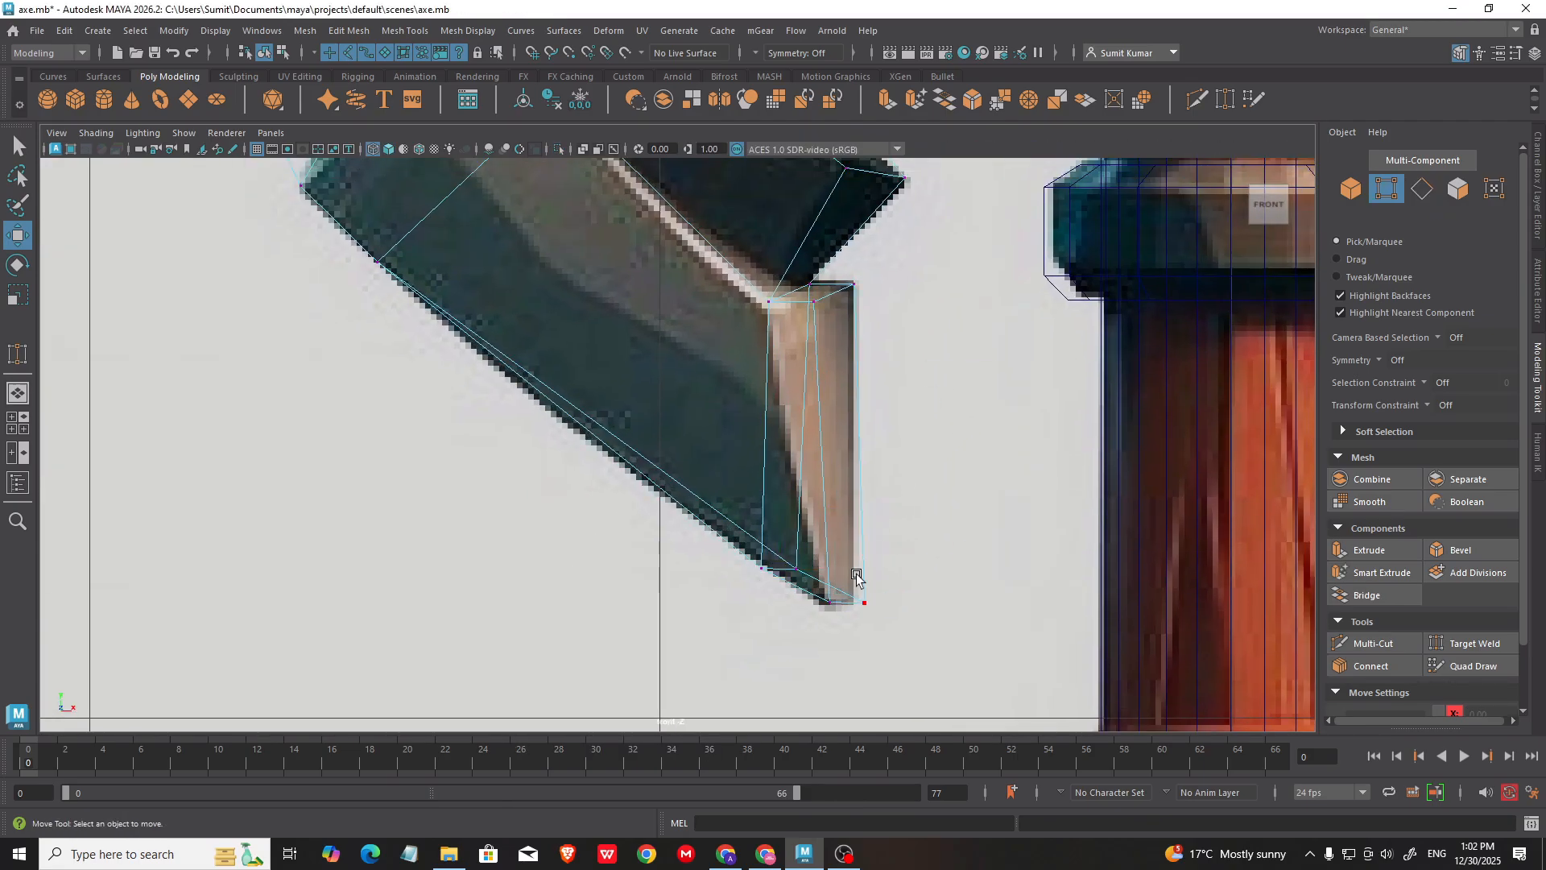
drag(895, 602, 883, 602)
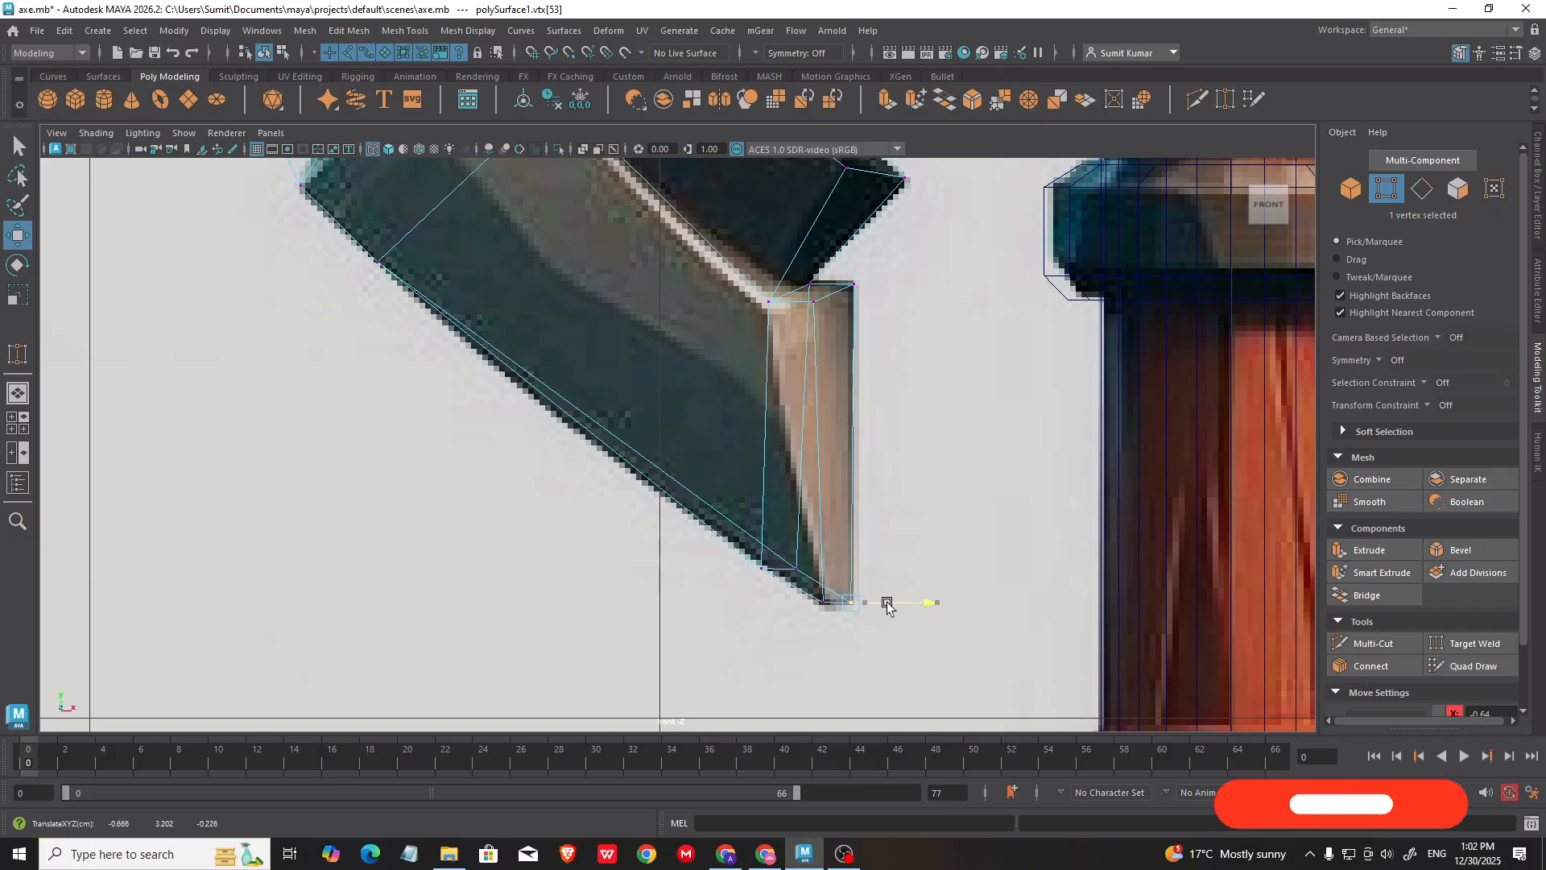
Step: Move the two upper front vertices of the horn tip toward the blade, placing the facet corner on the reference's light ridge
alt+middle_drag(867, 552, 869, 651)
scroll(814, 467, up, 1)
click(783, 403)
drag(779, 400, 743, 386)
click(829, 399)
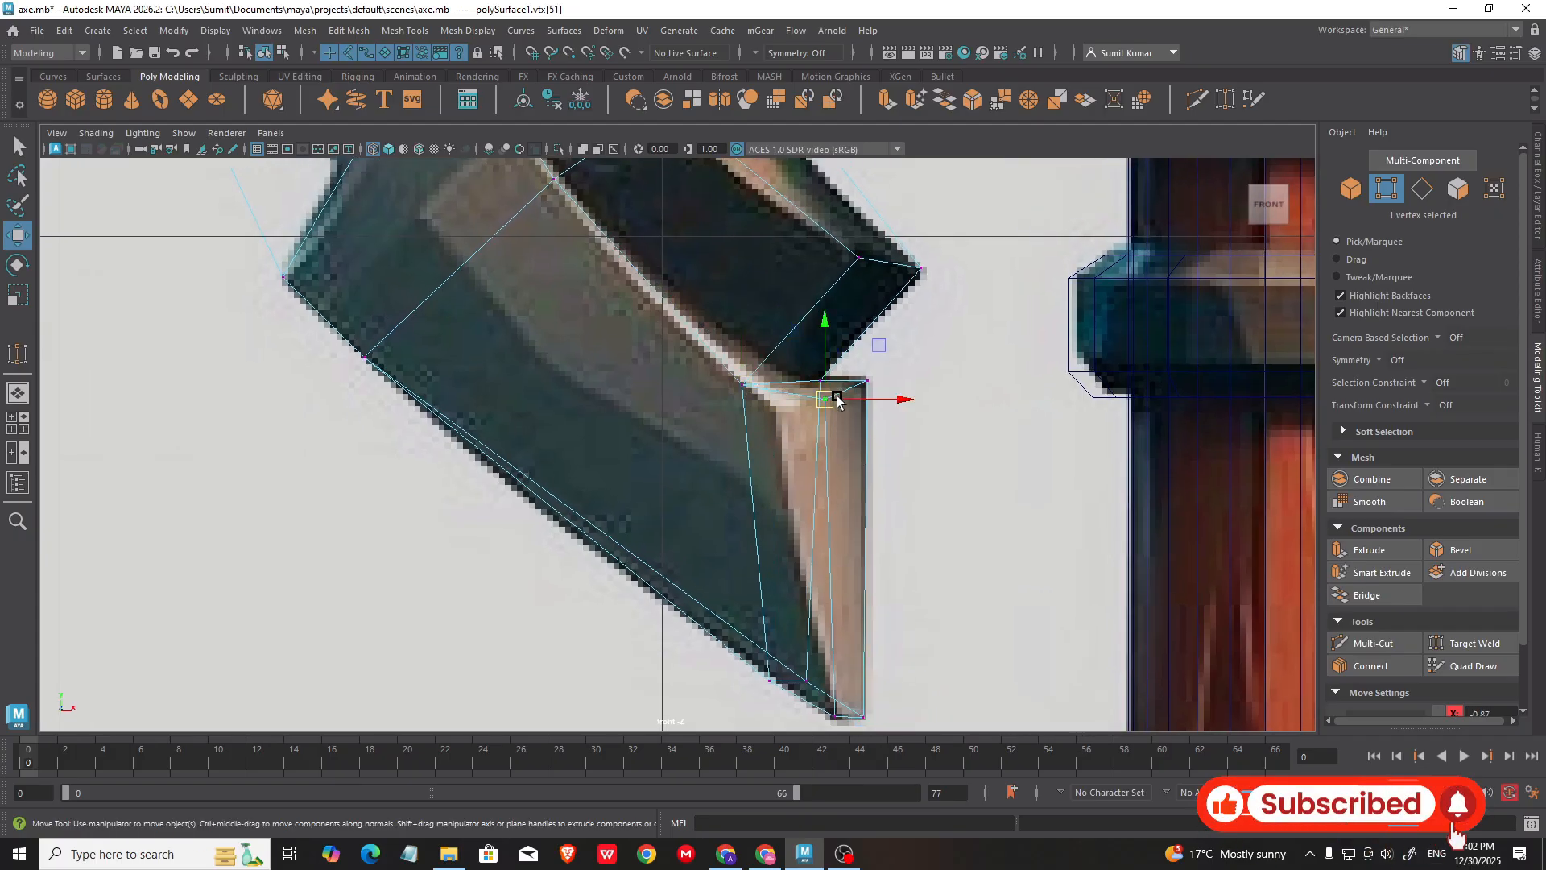
alt+middle_drag(910, 424, 863, 407)
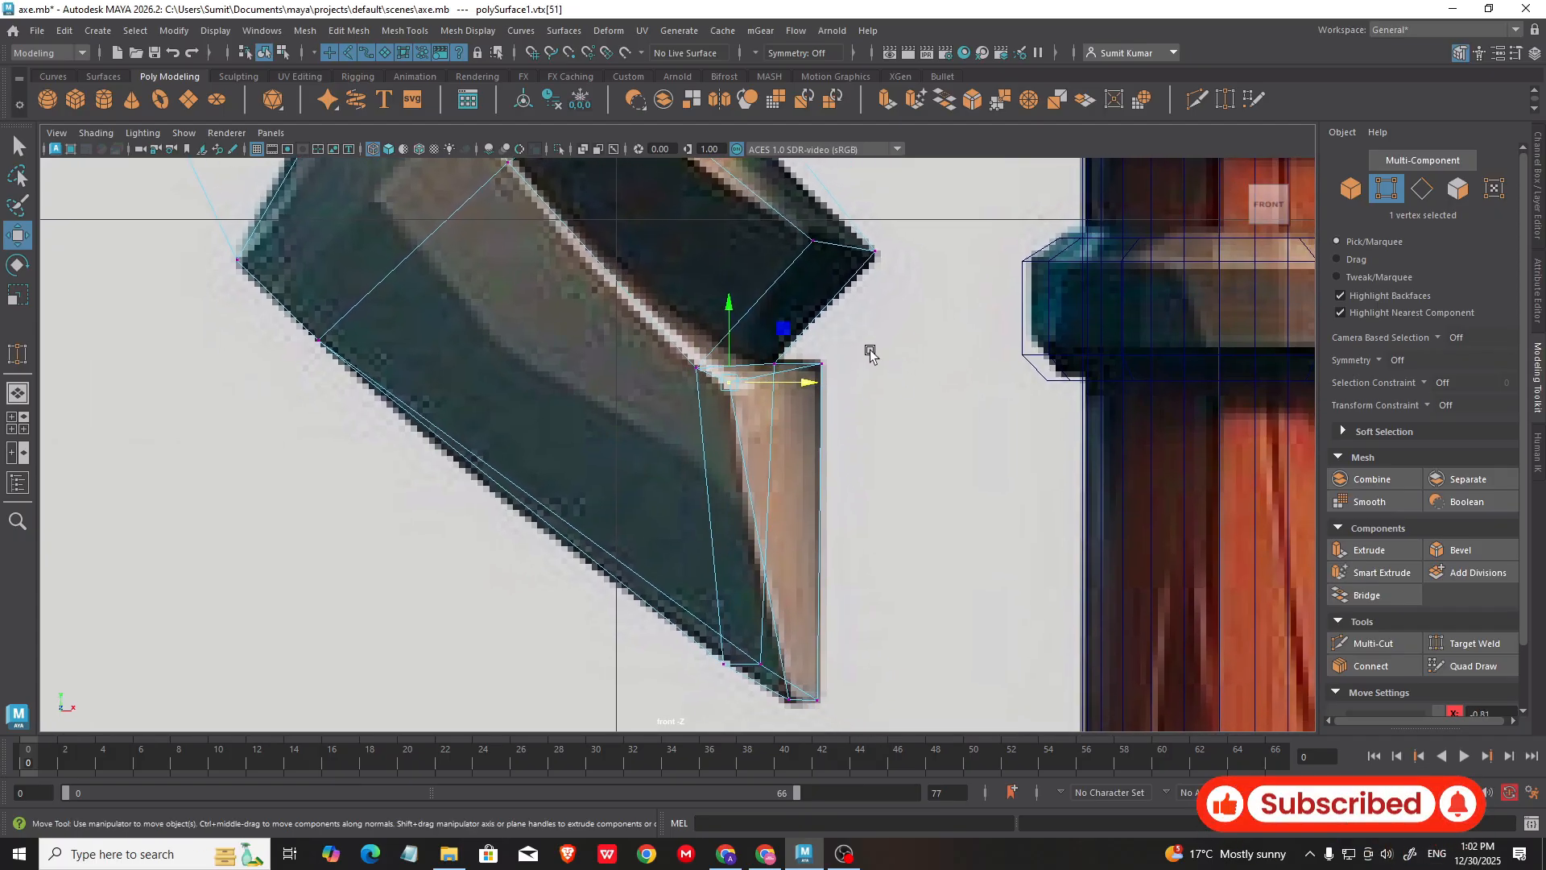
alt+middle_drag(871, 352, 841, 374)
Step: Delete the two unneeded faces on the rear side of the extruded horn tip
key(space)
key(space)
alt+drag(832, 355, 737, 407)
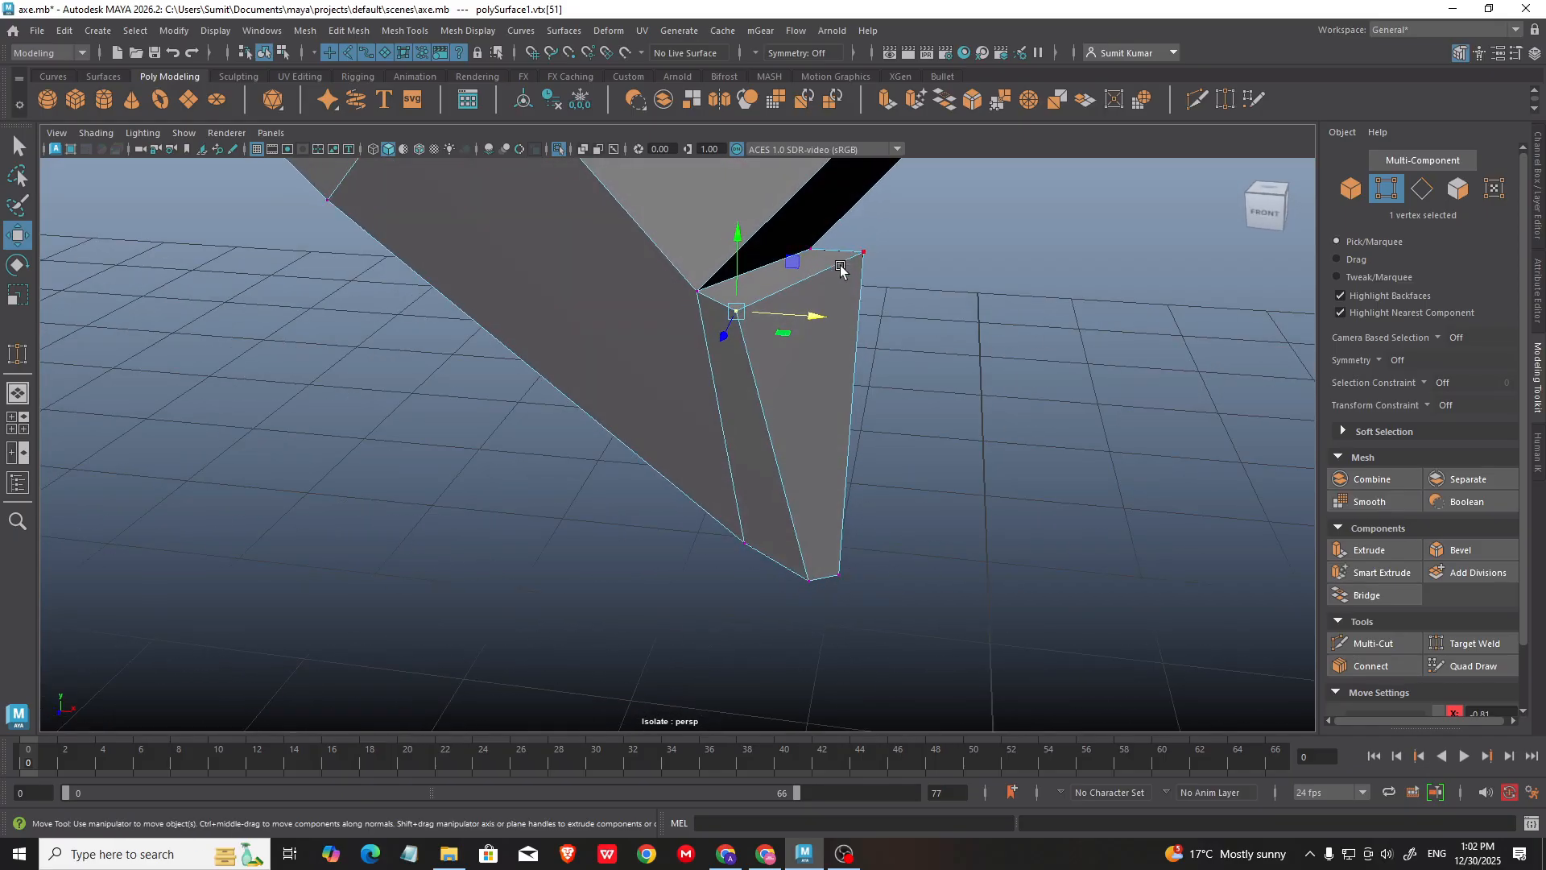
alt+drag(840, 268, 763, 346)
click(750, 455)
alt+drag(718, 470, 753, 455)
drag(568, 461, 786, 344)
click(768, 349)
key(Delete)
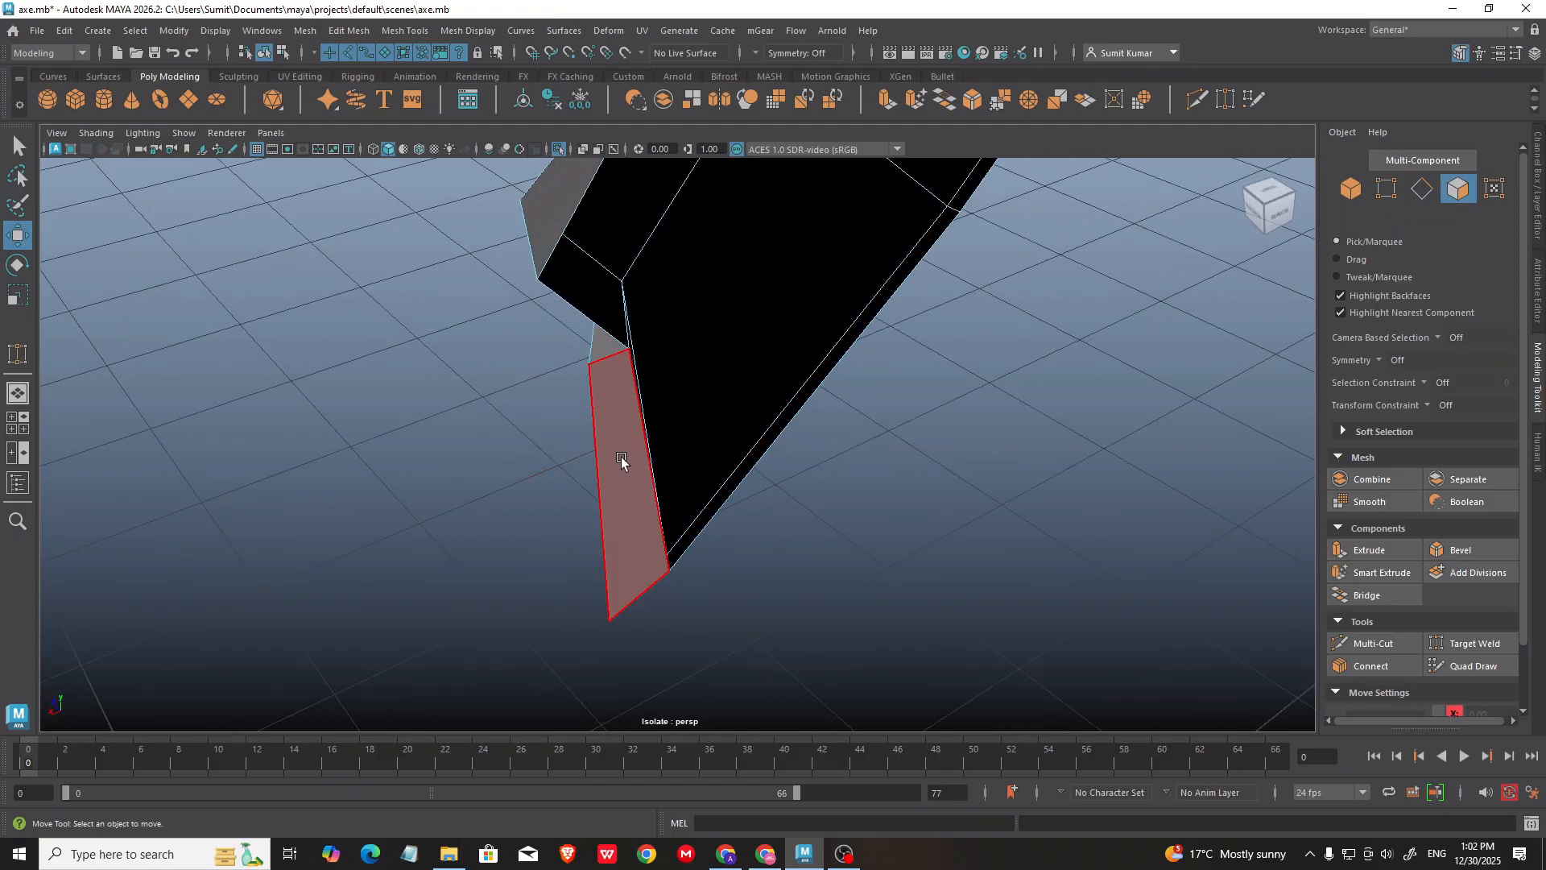
click(621, 459)
key(Delete)
Step: Return to object mode and compare the left blade's mesh with the axe reference in the perspective and front views
alt+drag(708, 419, 866, 342)
alt+drag(692, 292, 943, 338)
click(698, 360)
alt+middle_drag(747, 365, 837, 546)
alt+drag(838, 544, 712, 457)
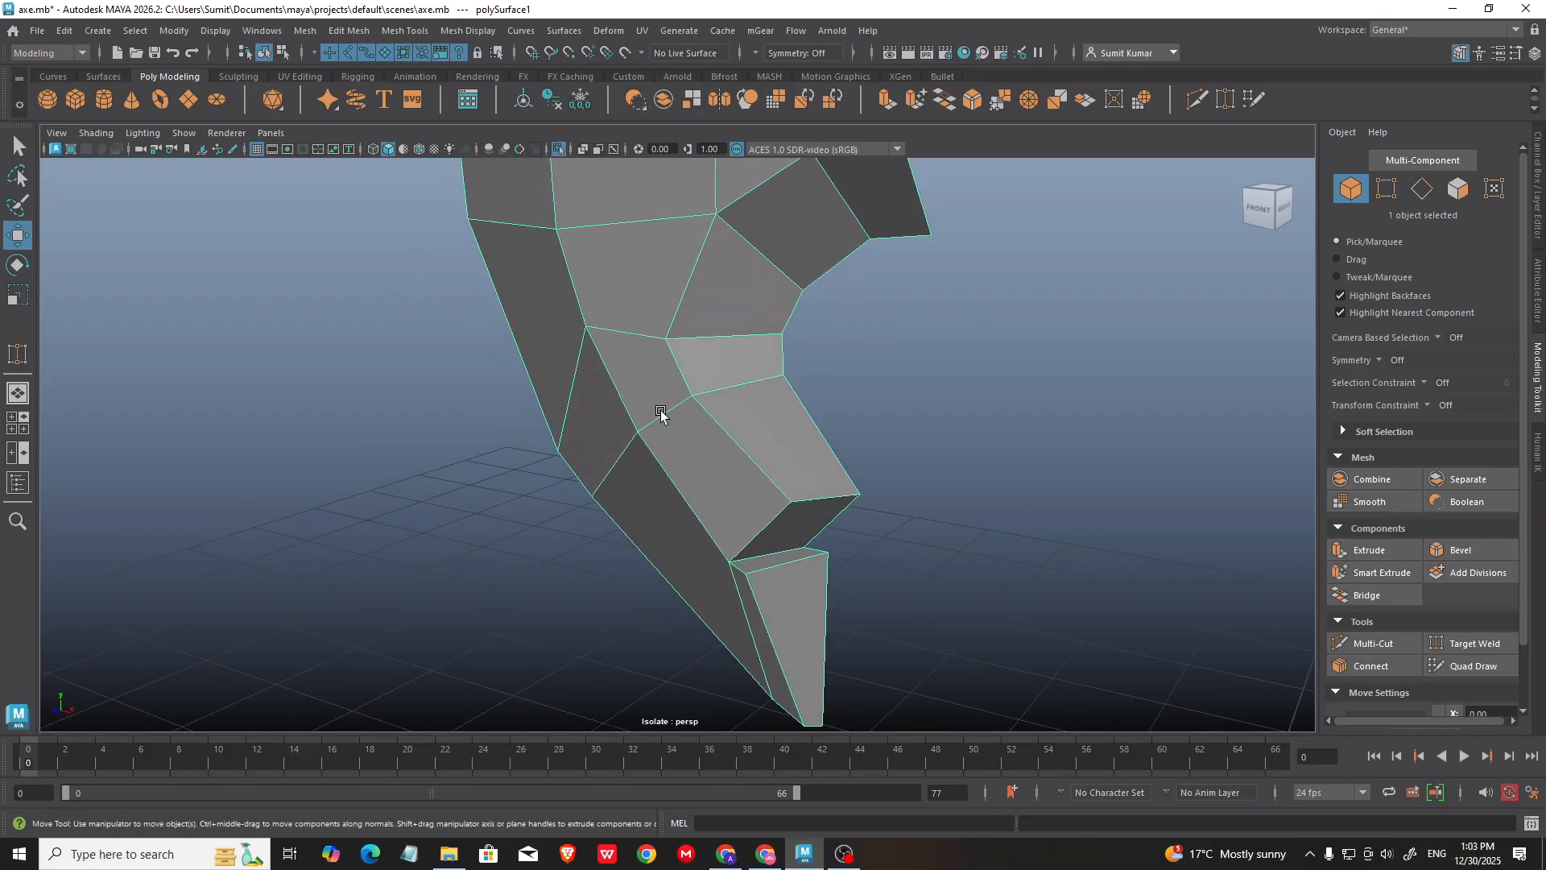
key(space)
key(space)
alt+middle_drag(720, 393, 756, 599)
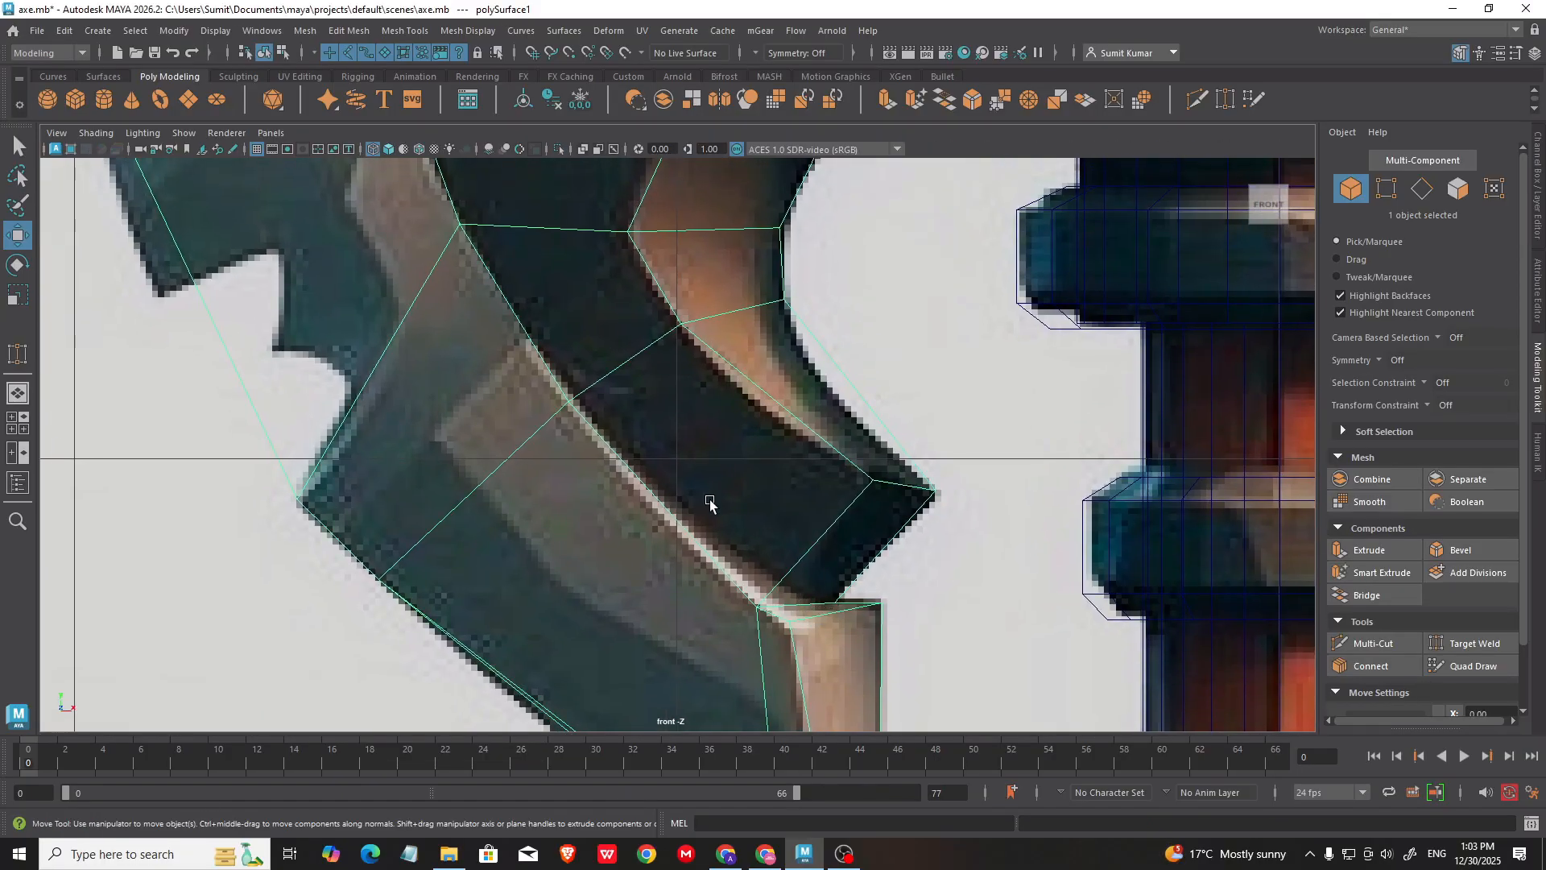
scroll(588, 370, down, 12)
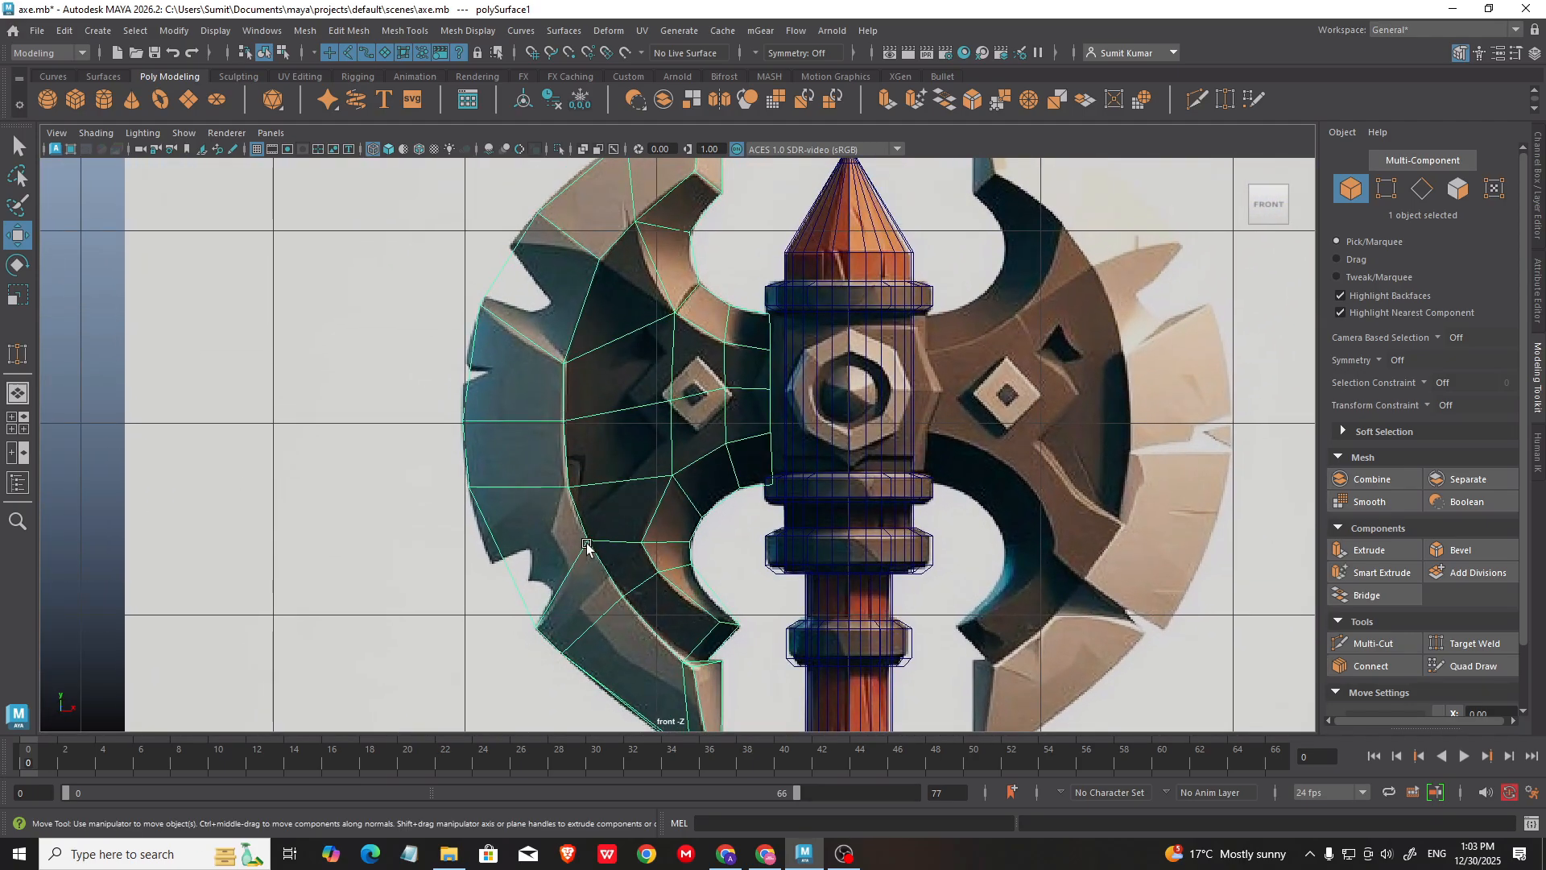
scroll(624, 568, up, 3)
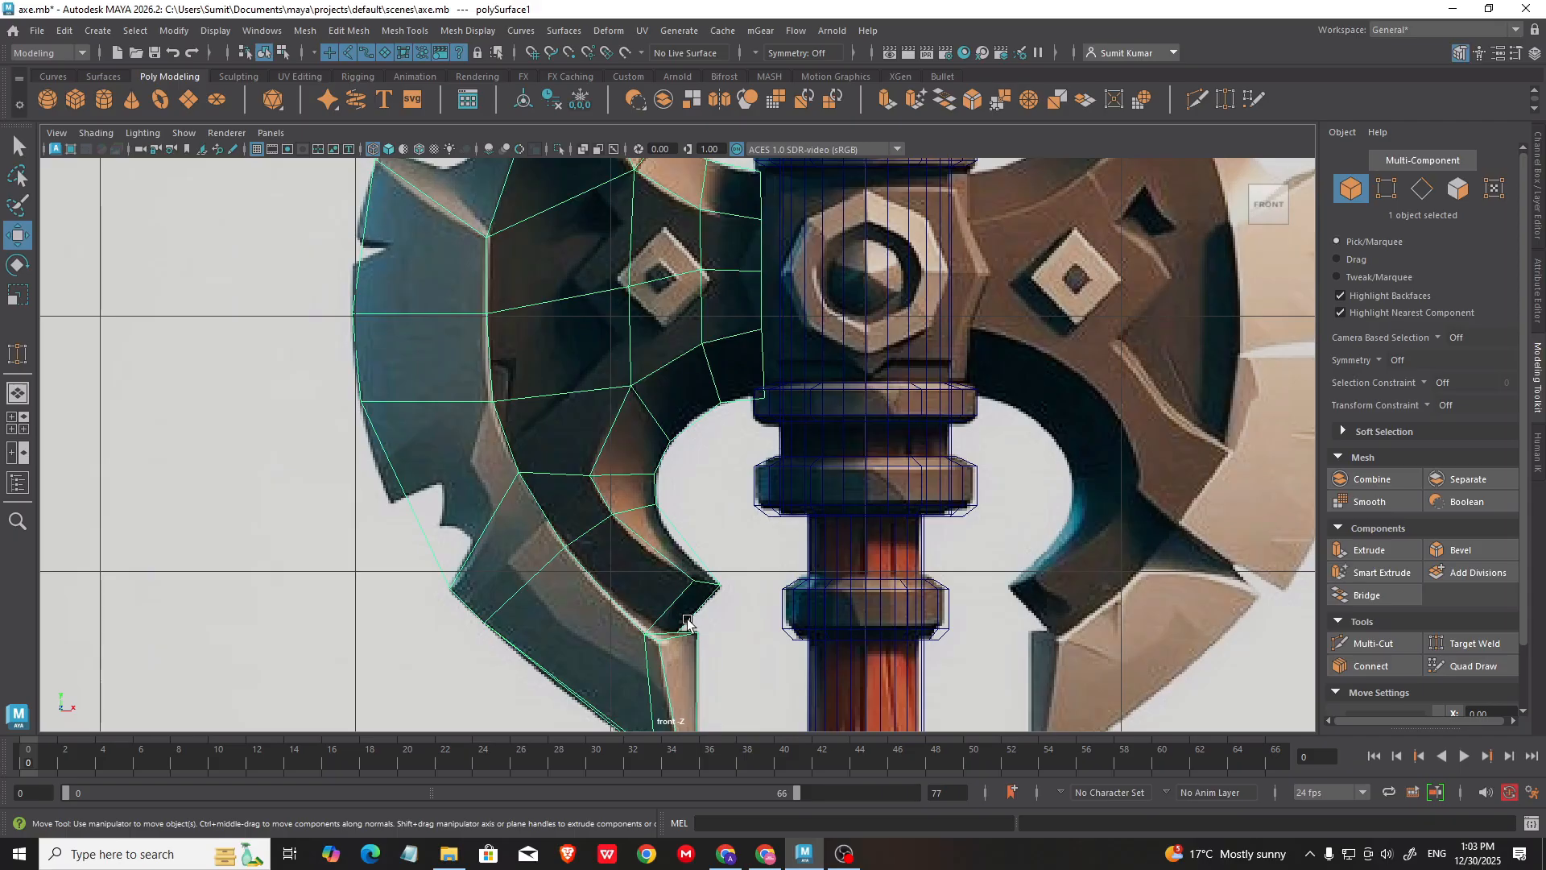
scroll(817, 461, down, 6)
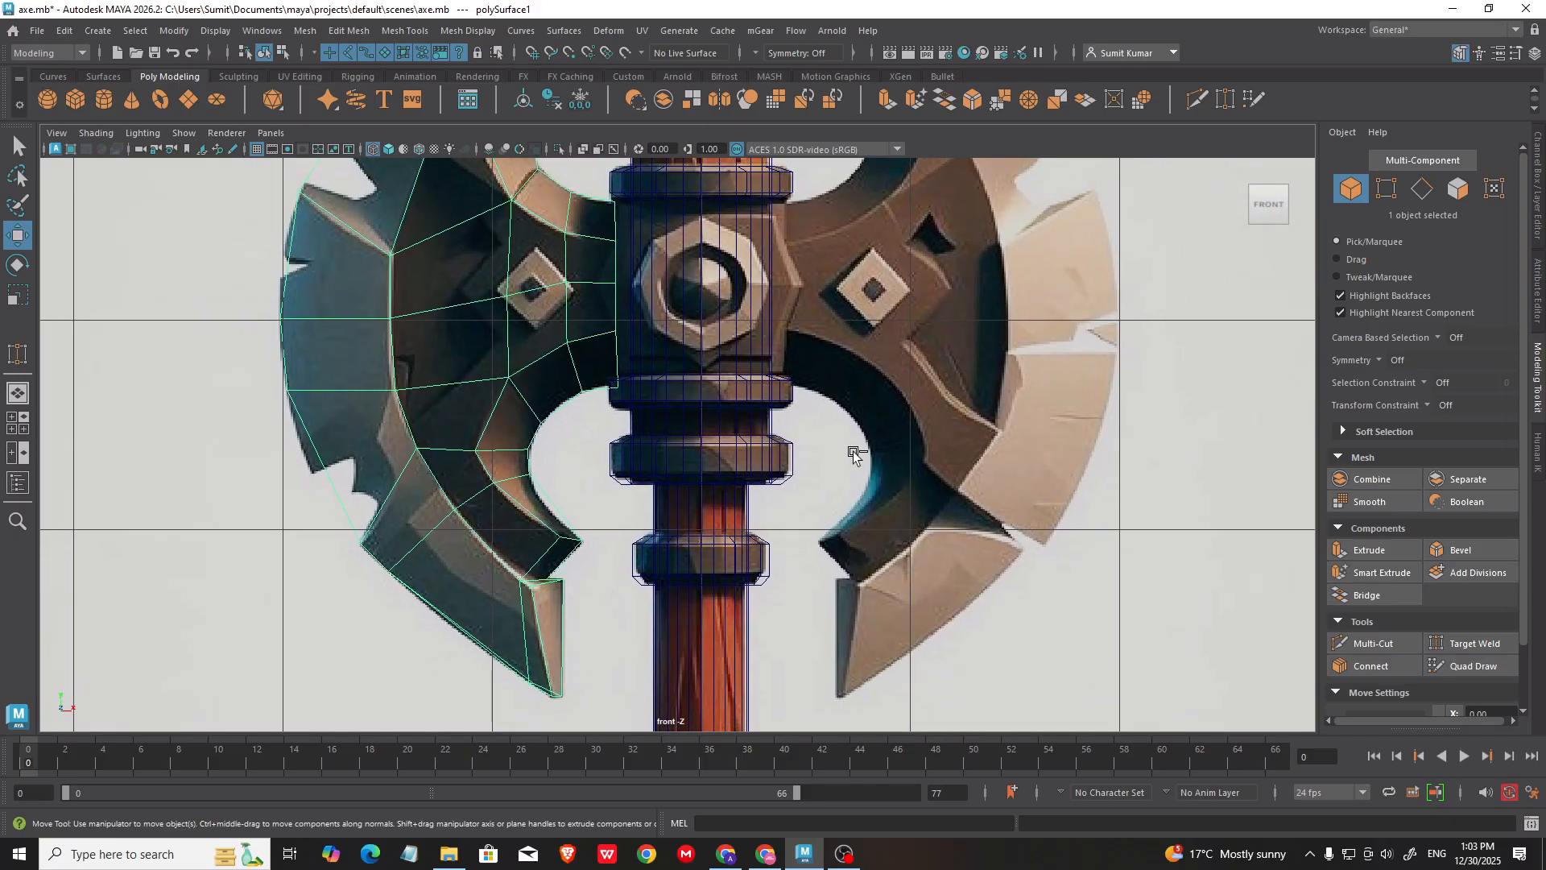
scroll(858, 366, down, 3)
scroll(858, 365, up, 1)
alt+middle_drag(831, 229, 827, 328)
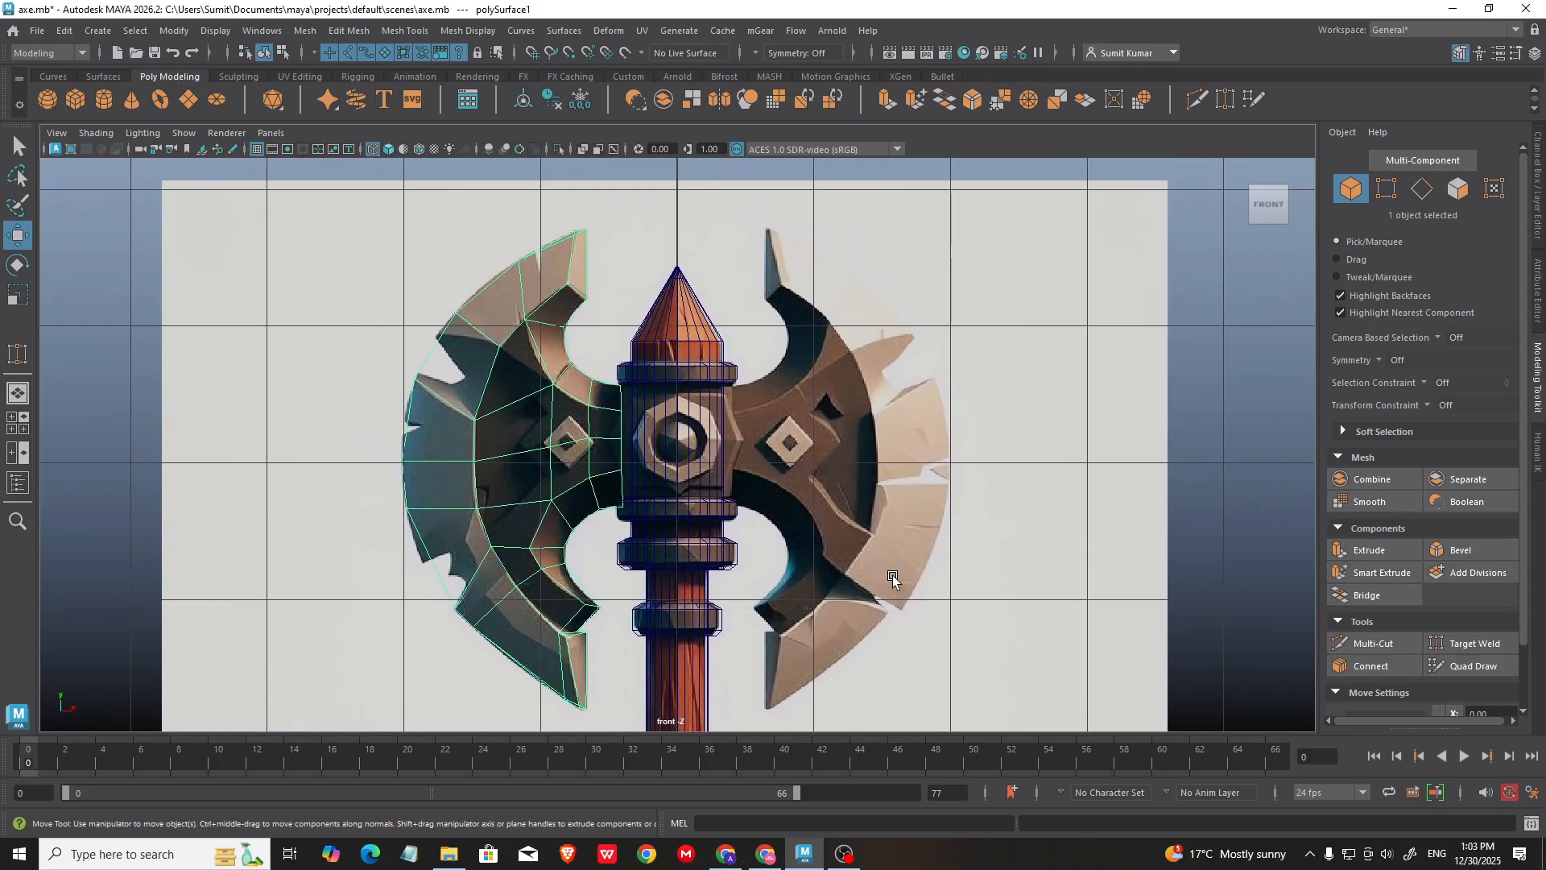
alt+middle_drag(893, 575, 909, 507)
scroll(703, 359, down, 3)
alt+middle_drag(694, 542, 661, 448)
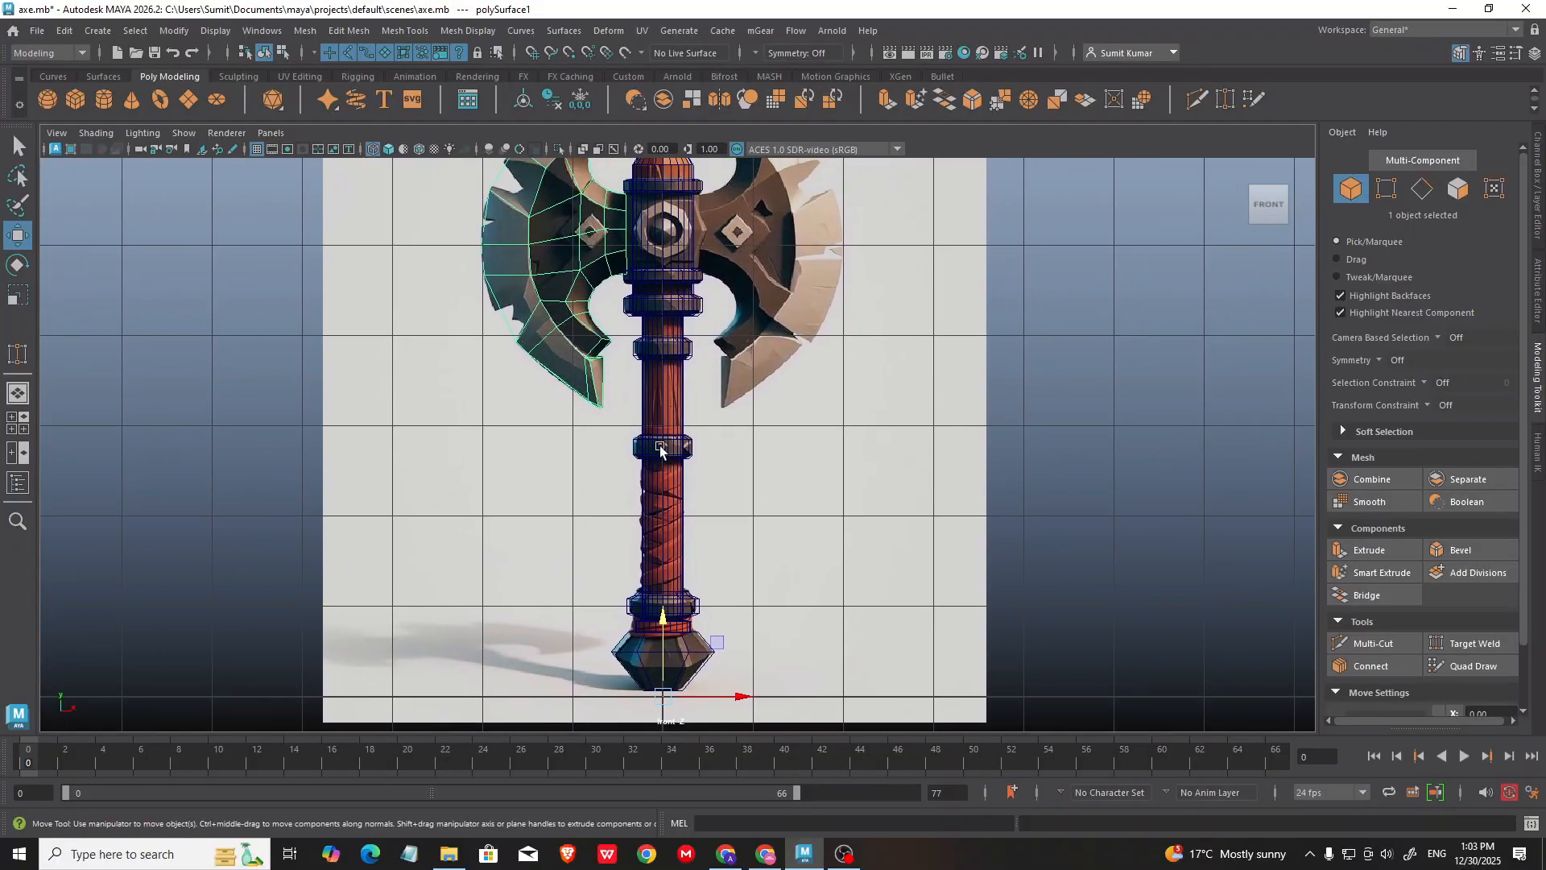
scroll(662, 502, down, 3)
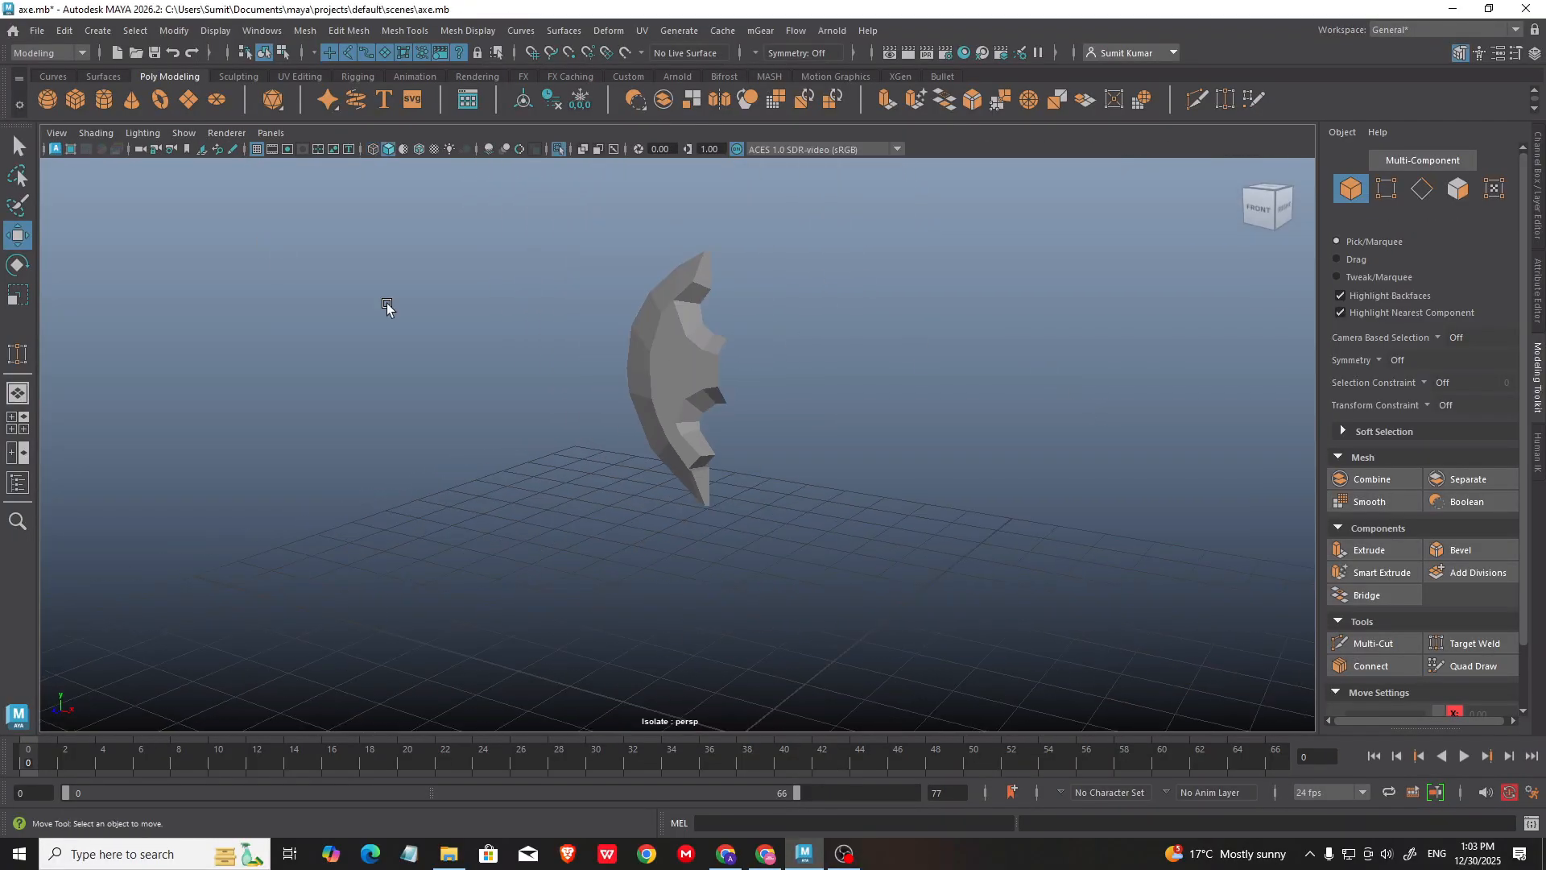
Step: Turn off isolation of the blade and view it together with the handle and reference image in perspective
key(ctrl+1)
alt+drag(782, 357, 857, 432)
alt+middle_drag(1071, 585, 988, 506)
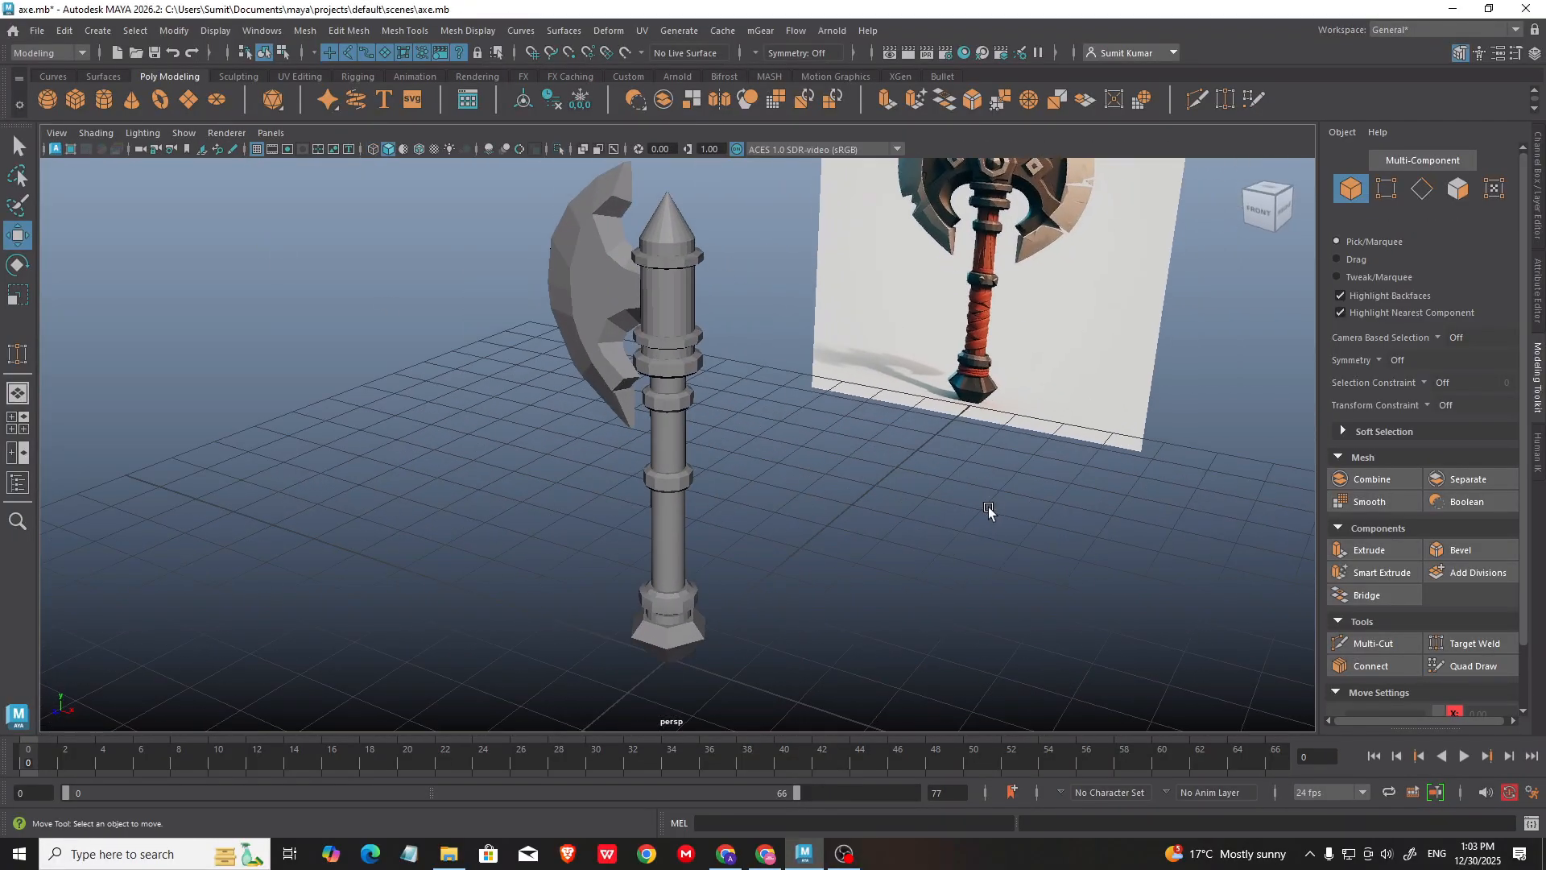
alt+drag(761, 435, 813, 446)
scroll(814, 446, down, 2)
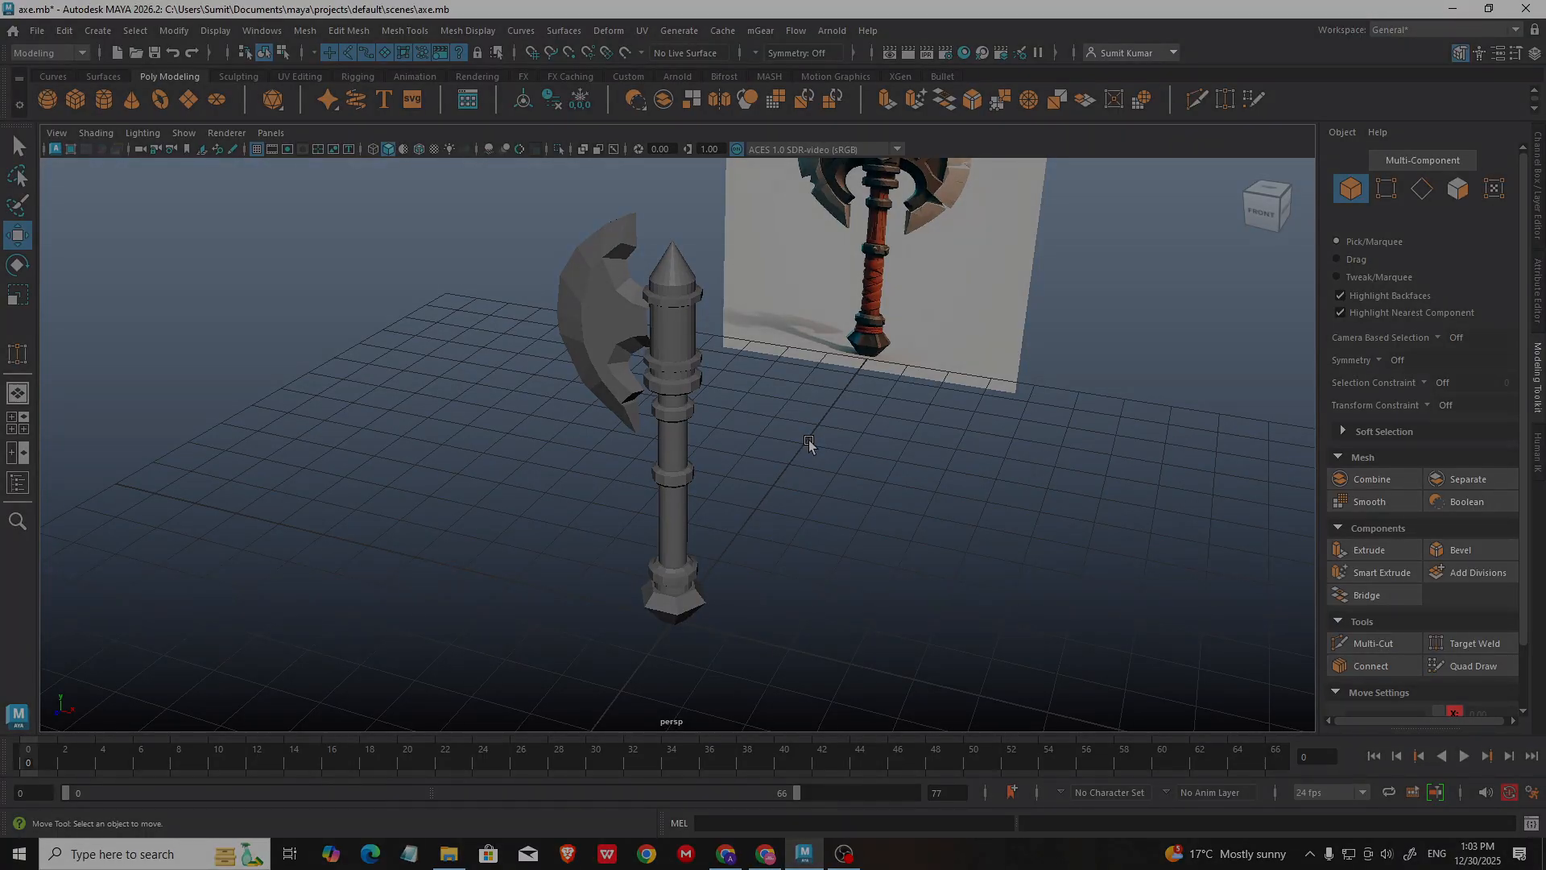